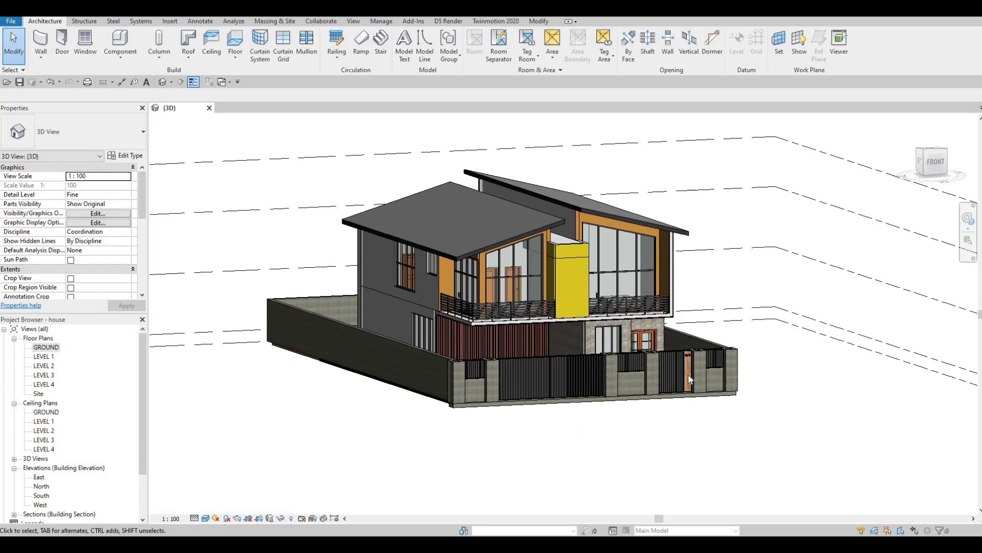
Examine the front boundary wall's vertical-slat fence panels, gates and house-number panel in the 3D view
scroll(648, 344, "up", 5)
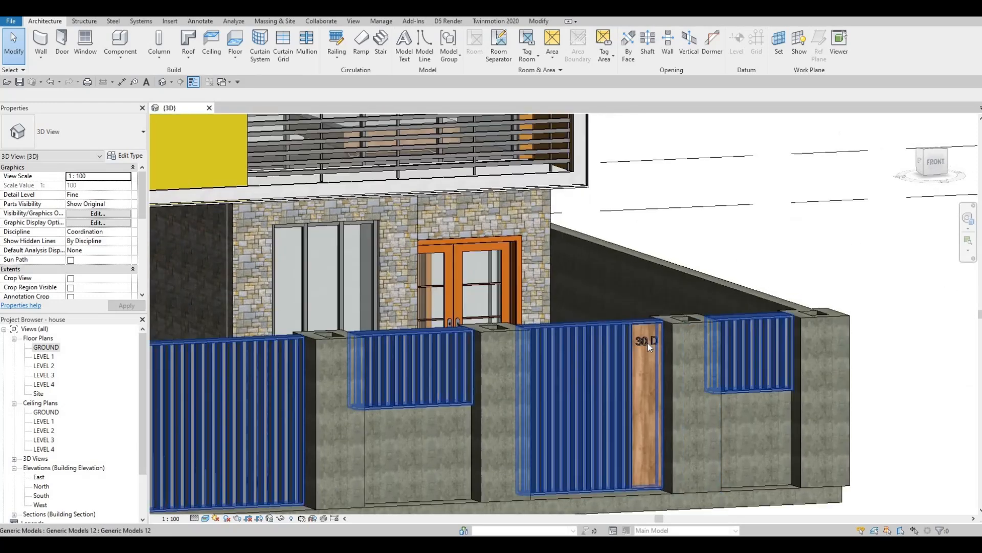
left_click(648, 342)
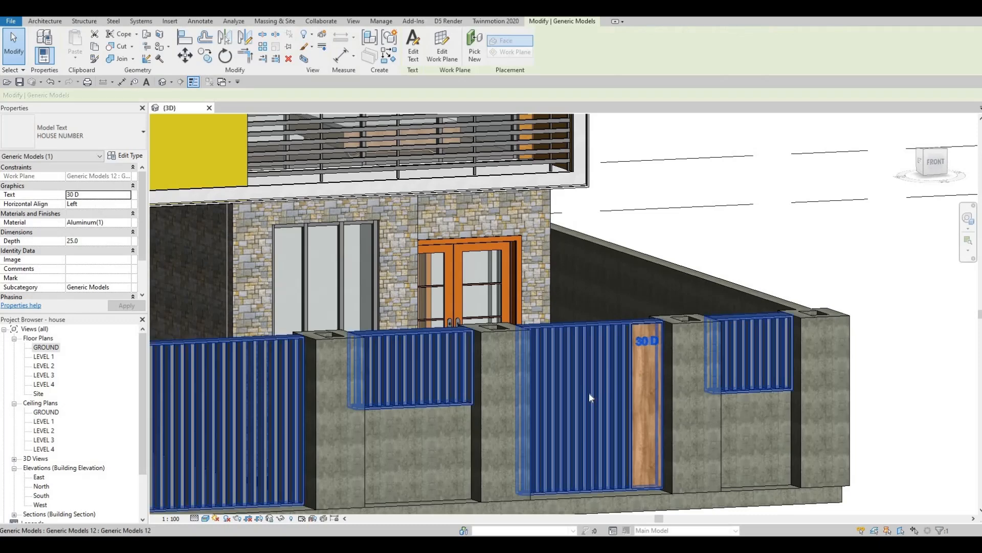
scroll(623, 357, "down", 2)
key("Escape")
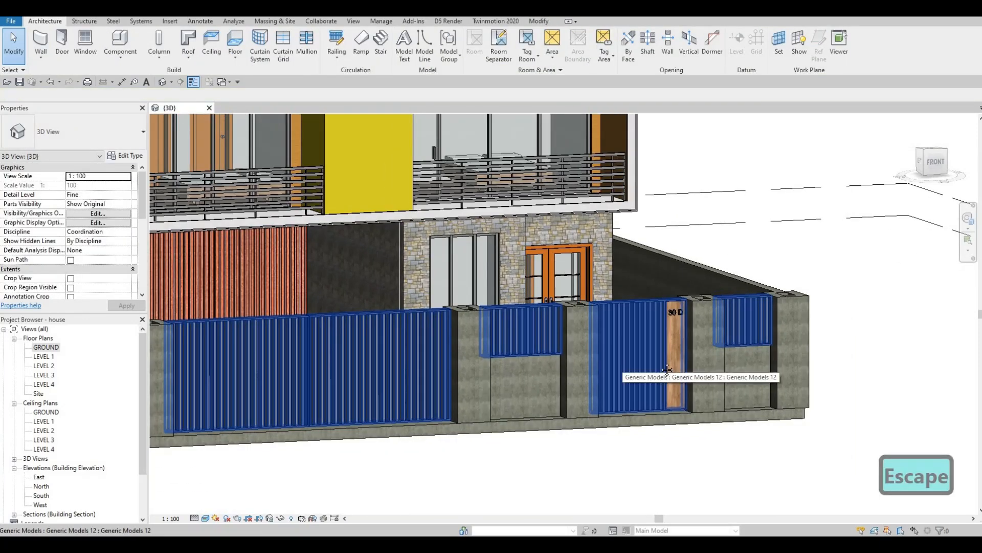
scroll(558, 363, "down", 1)
middle_click_drag(558, 363, 605, 360)
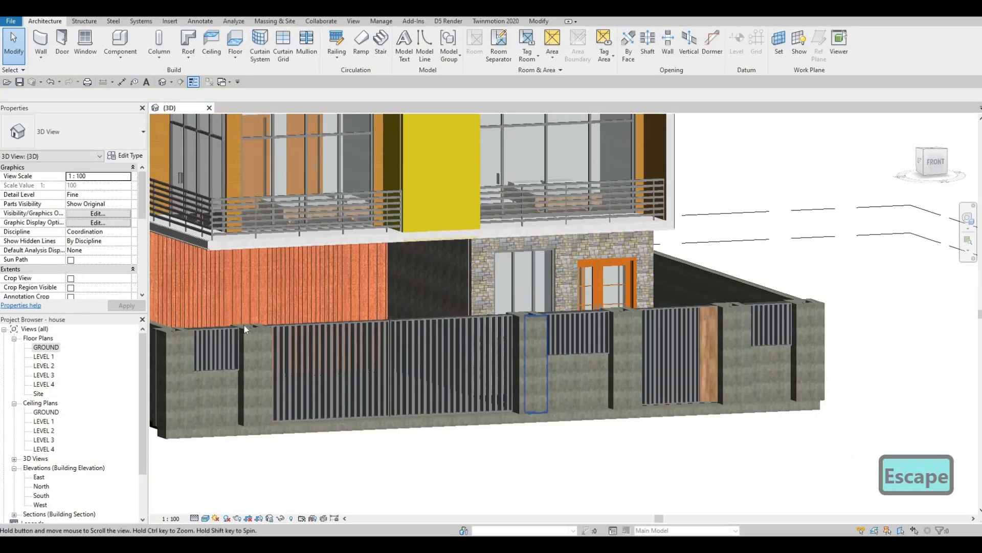
middle_click_drag(244, 324, 255, 325)
scroll(251, 333, "up", 2)
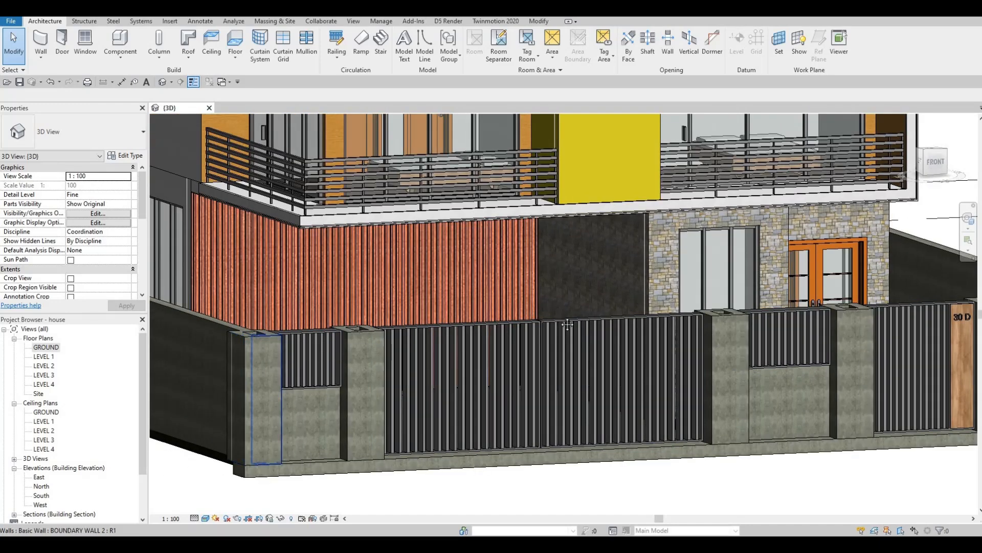
scroll(644, 338, "down", 3)
scroll(659, 341, "up", 2)
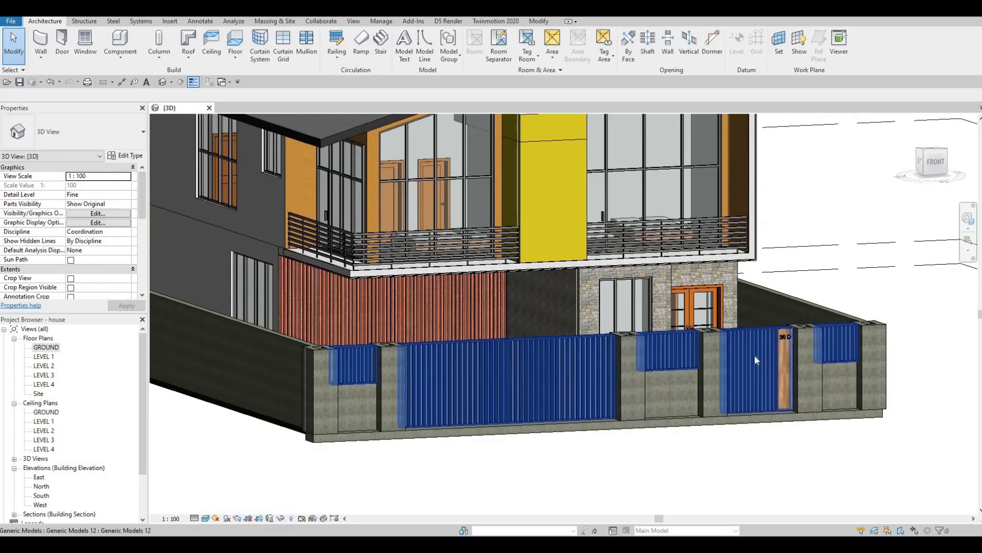
scroll(681, 331, "down", 2)
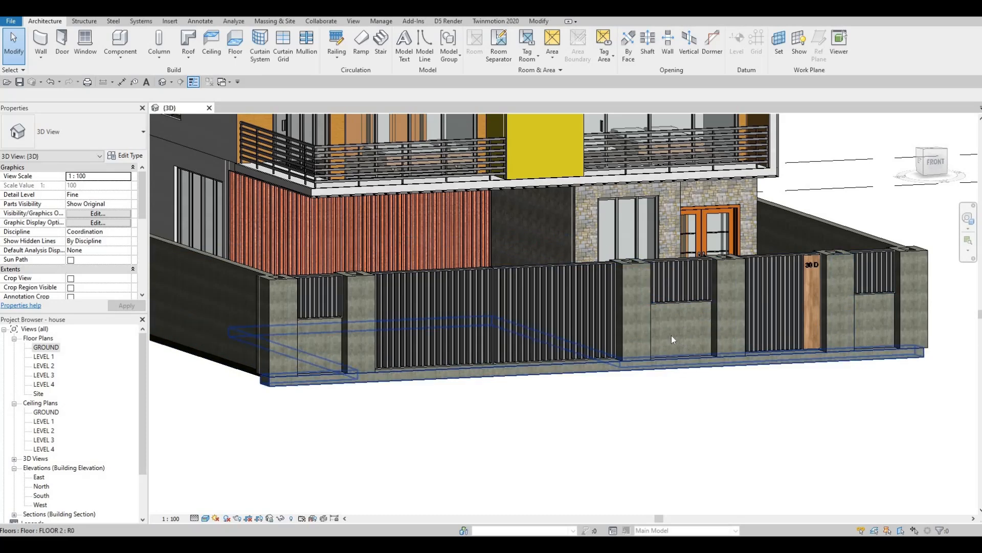
left_click(811, 315)
left_click(179, 379)
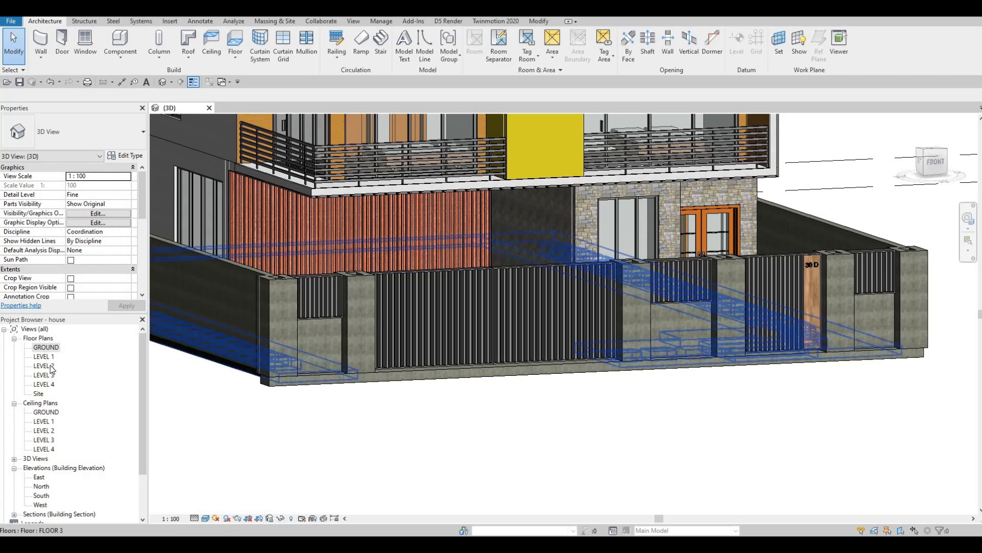
View the LEVEL 2 floor plan and the front boundary fence in the LEVEL 1 floor plan
double_click(50, 366)
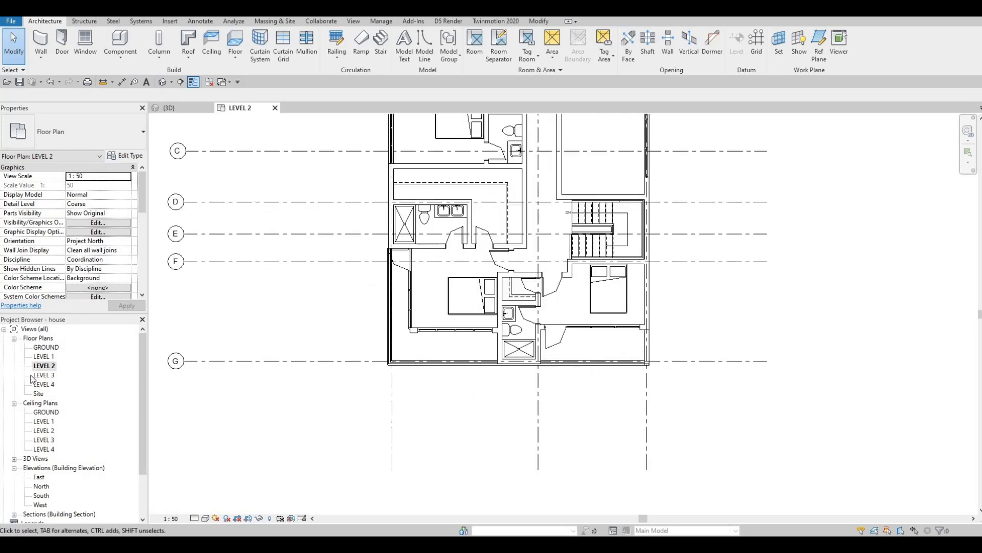
scroll(31, 376, "down", 2)
double_click(44, 357)
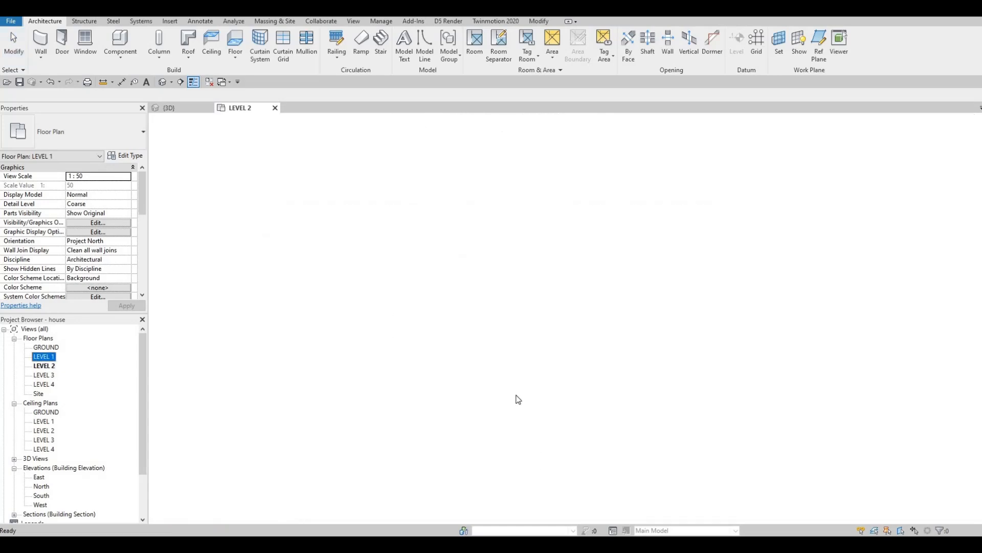
scroll(455, 425, "up", 3)
scroll(376, 391, "up", 2)
mouse_move(376, 391)
middle_mouse_down()
mouse_move(368, 335)
mouse_move(324, 337)
middle_mouse_up()
key("Escape")
scroll(358, 356, "up", 3)
scroll(312, 384, "down", 3)
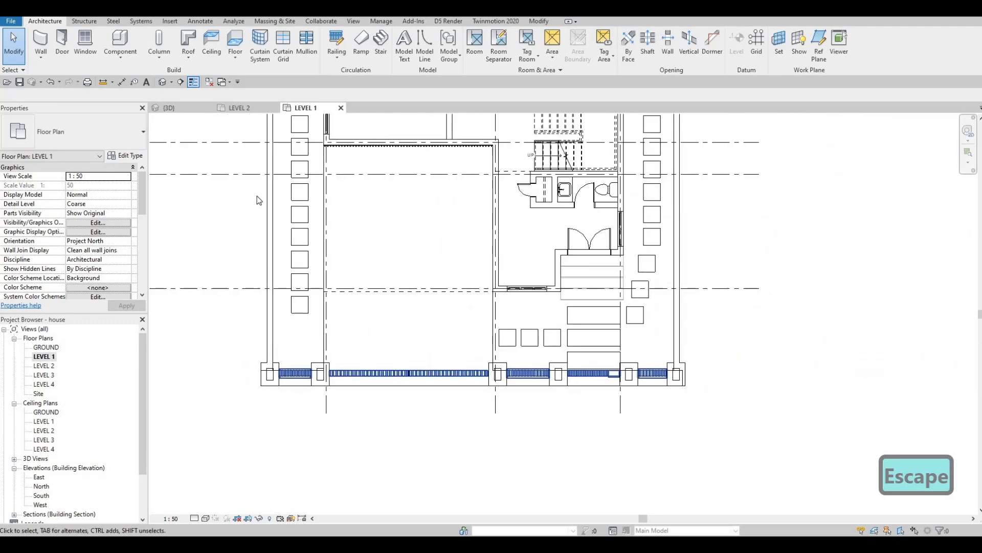
Start an in-place component in the Generic Models category and accept the default name
left_click(118, 62)
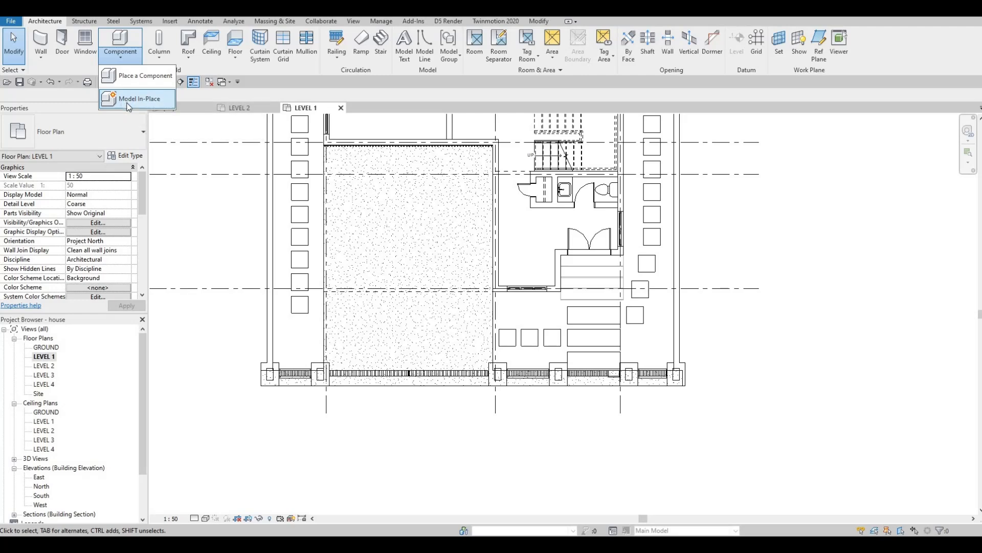
left_click(128, 106)
scroll(452, 246, "down", 3)
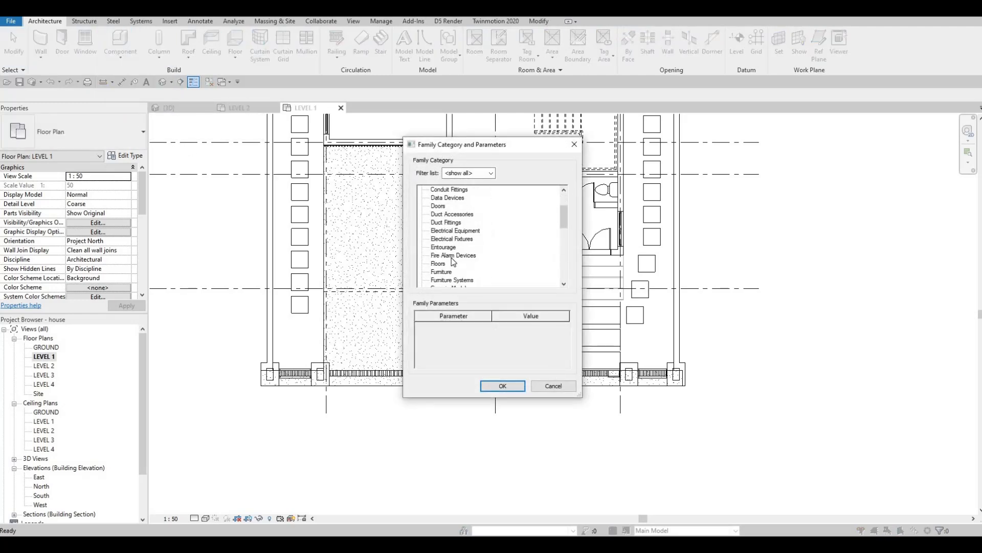
left_click(497, 385)
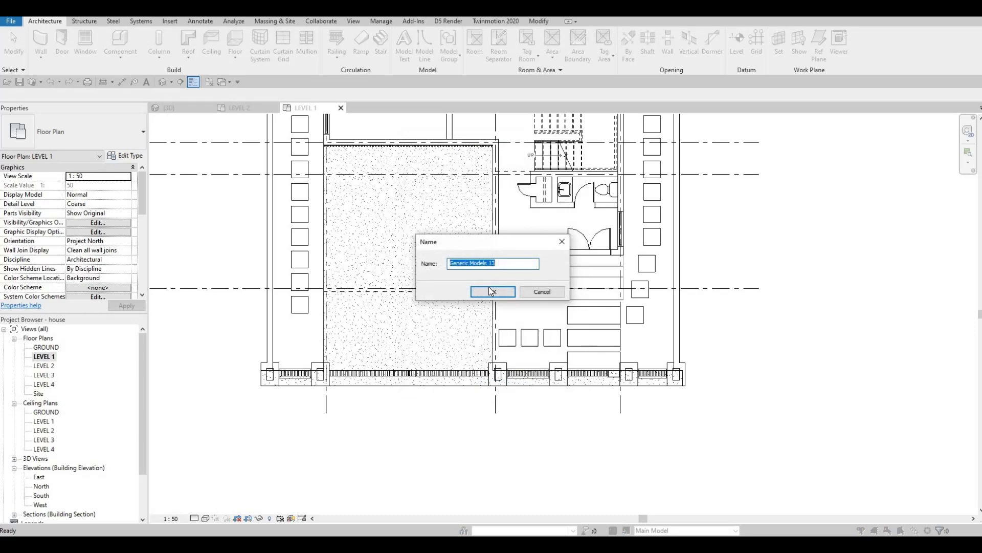
left_click(493, 291)
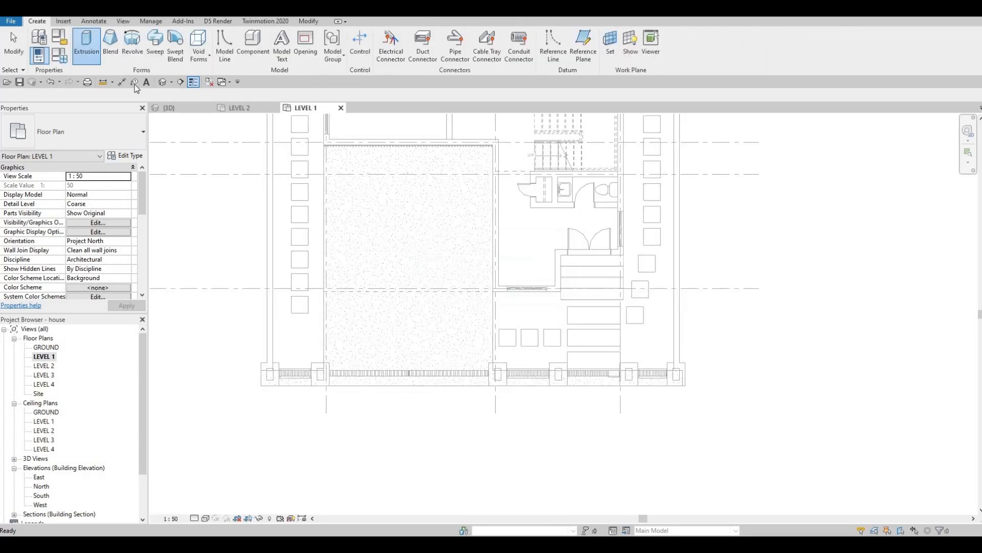
Try to set an extrusion work plane by picking a plane at the corner of the front boundary wall in LEVEL 1
left_click(90, 45)
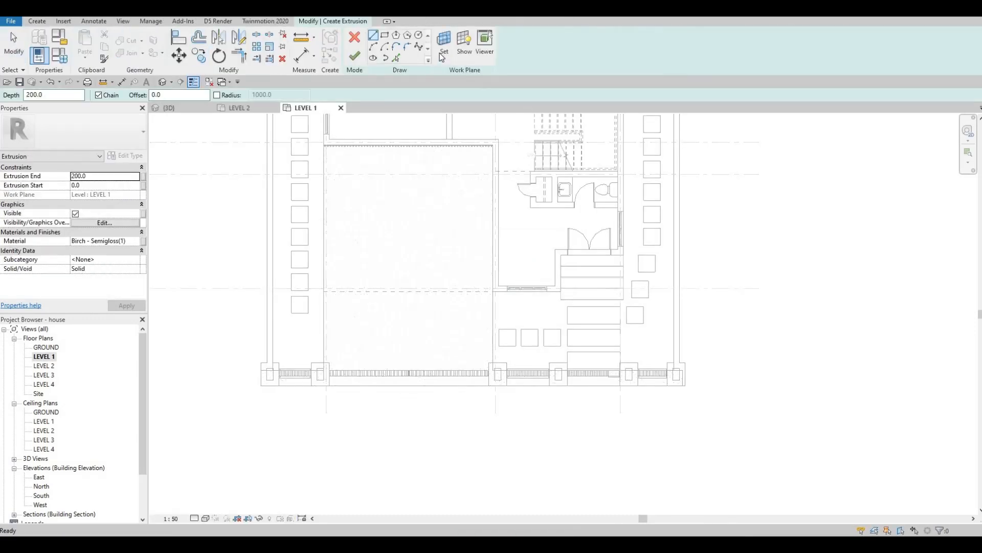
left_click(444, 46)
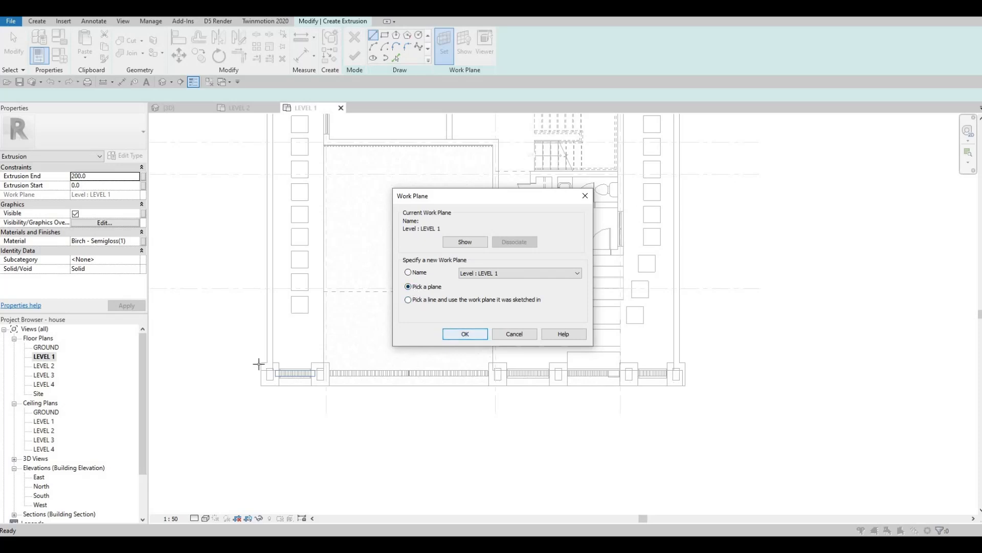
key("Return")
scroll(275, 366, "up", 3)
key("Tab")
key("Tab")
key("Tab")
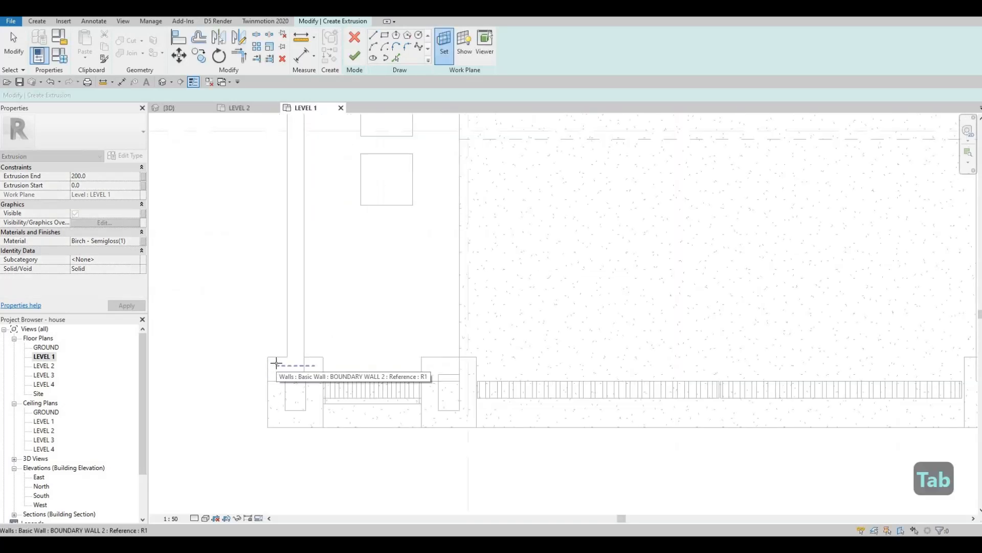
key("Tab")
key("Tab")
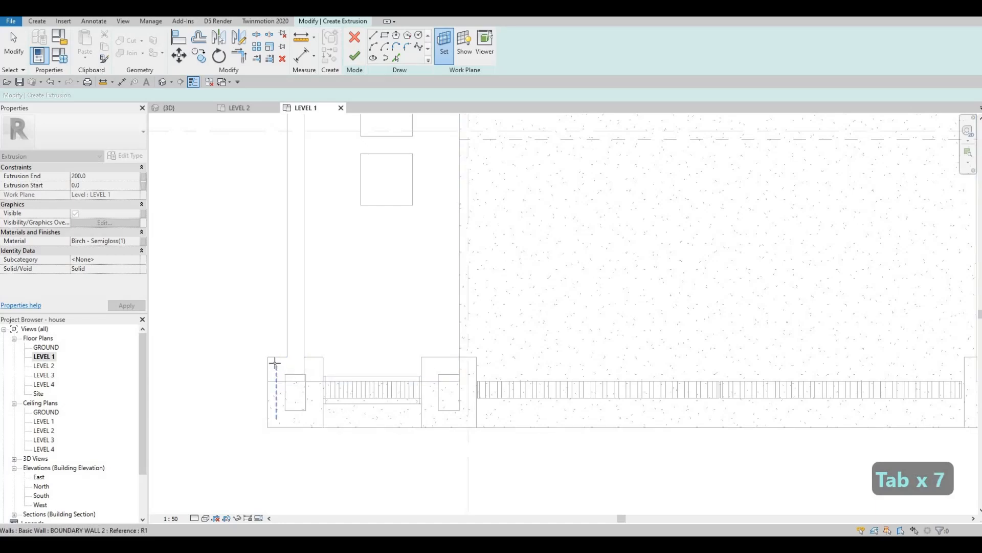
key("Tab")
key("Tab")
scroll(275, 362, "down", 3)
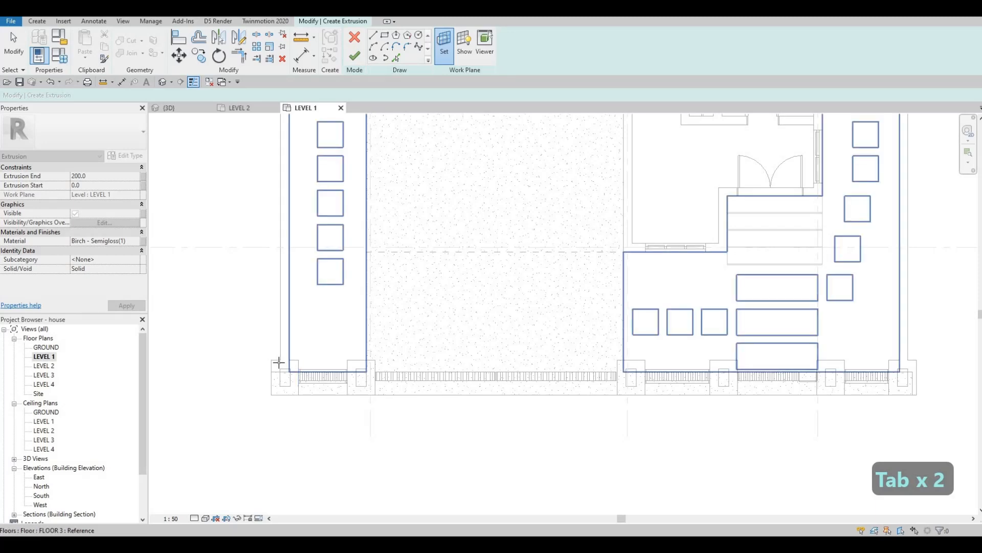
key("Tab")
key("Tab")
key("Tab")
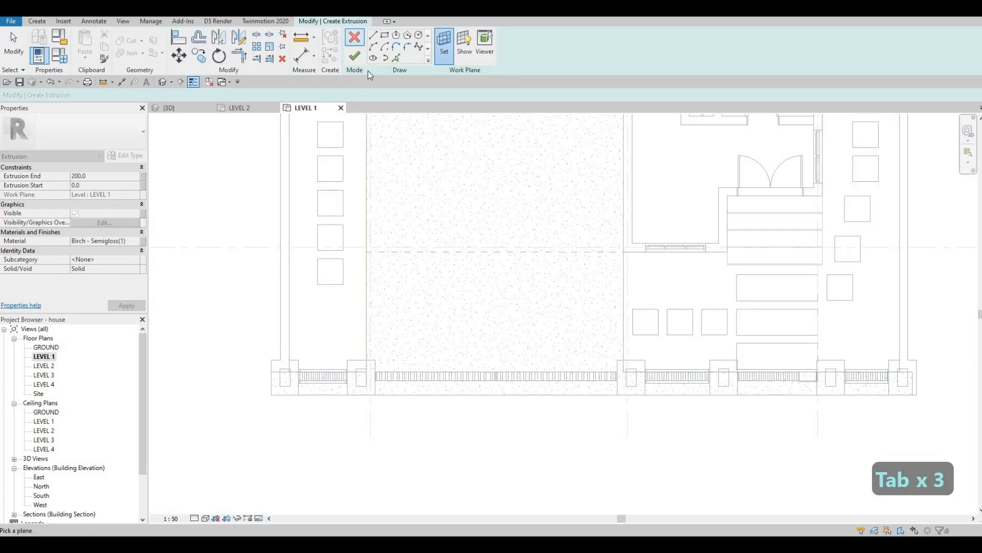
left_click(355, 39)
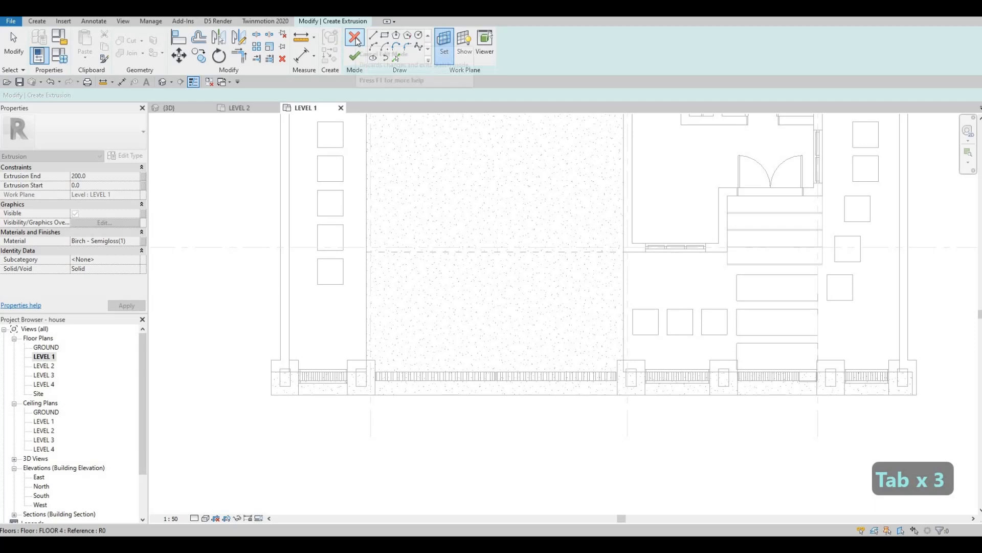
Switch to the LEVEL 2 floor plan and cancel the in-place model
double_click(45, 365)
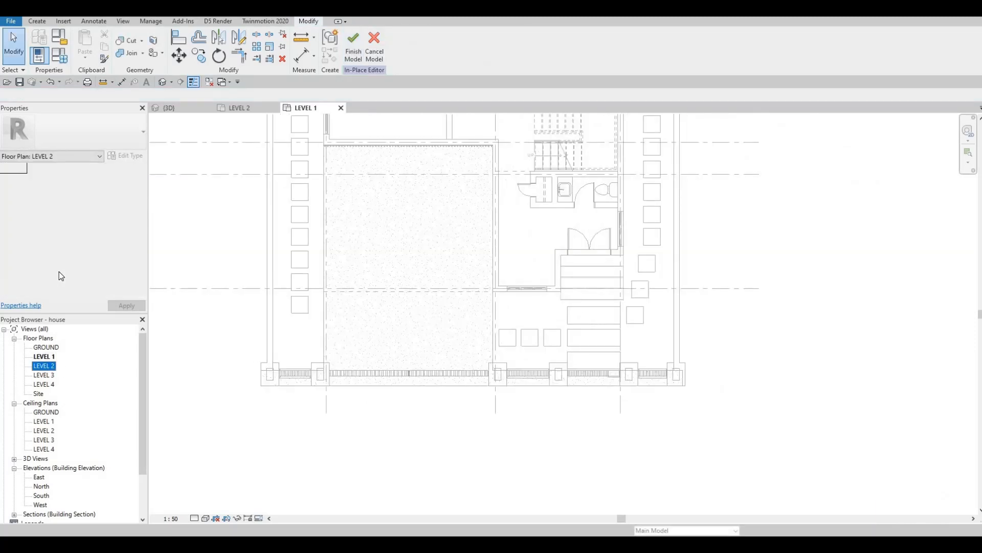
key("Escape")
key("Escape")
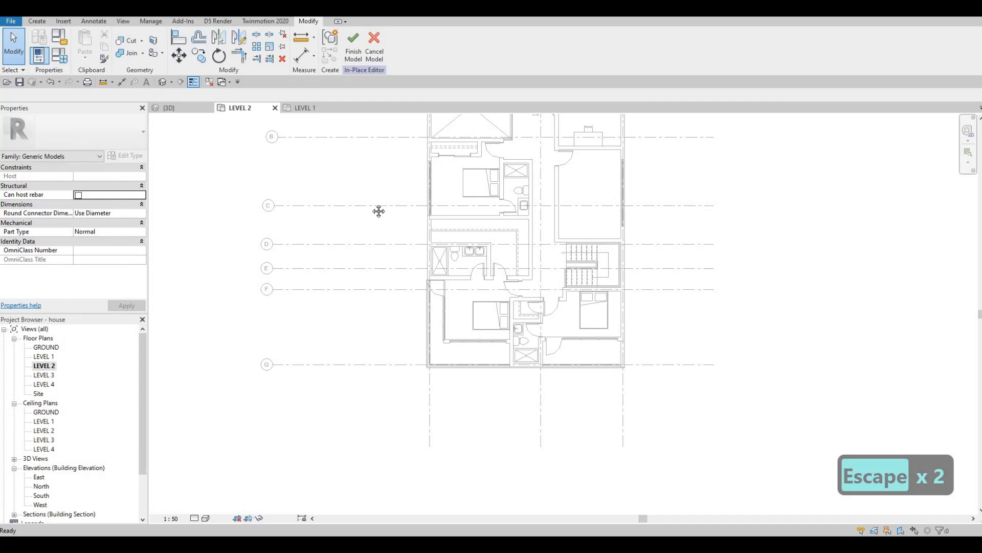
key("Escape")
scroll(514, 258, "down", 2)
key("Escape")
left_click(374, 50)
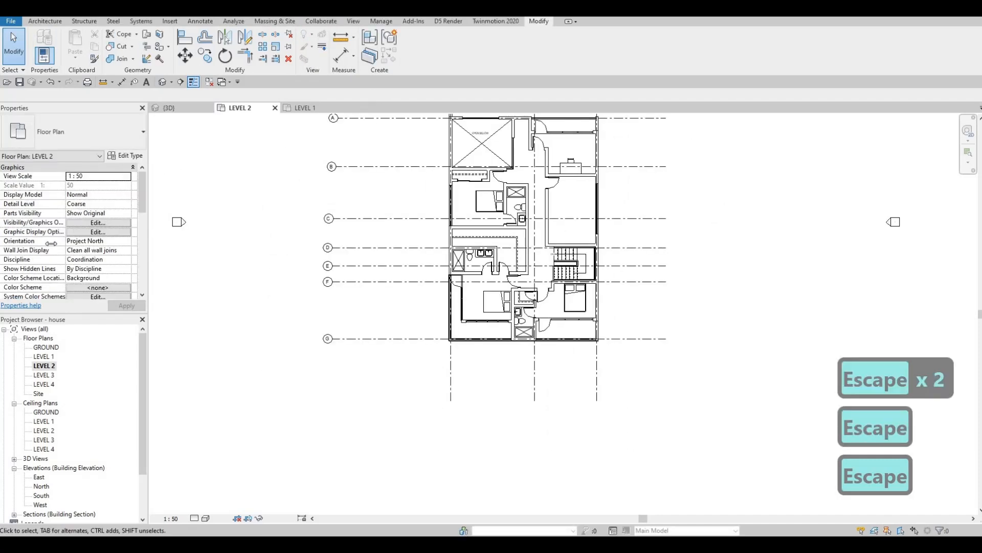
scroll(77, 241, "down", 5)
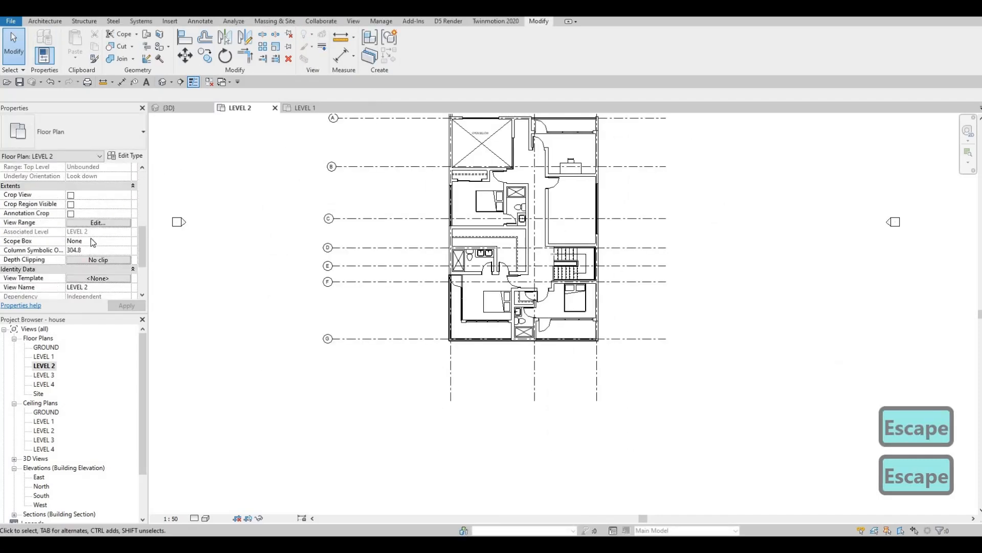
left_click(95, 224)
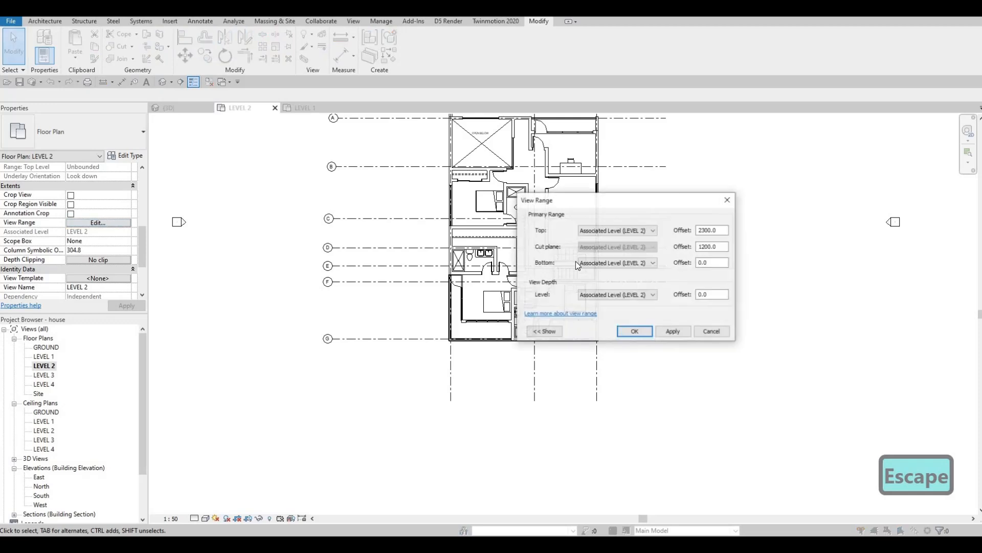
key("Escape")
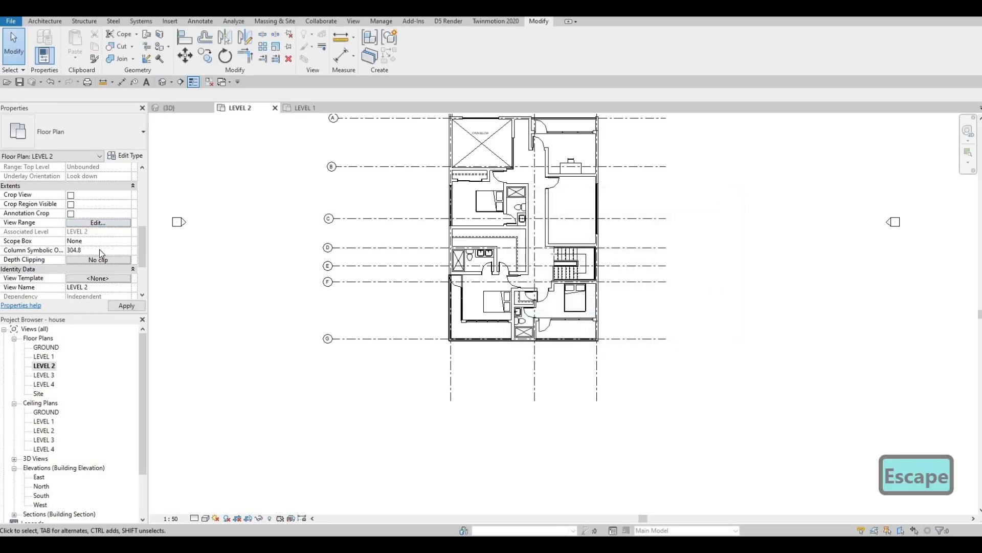
scroll(99, 249, "up", 3)
scroll(111, 282, "down", 3)
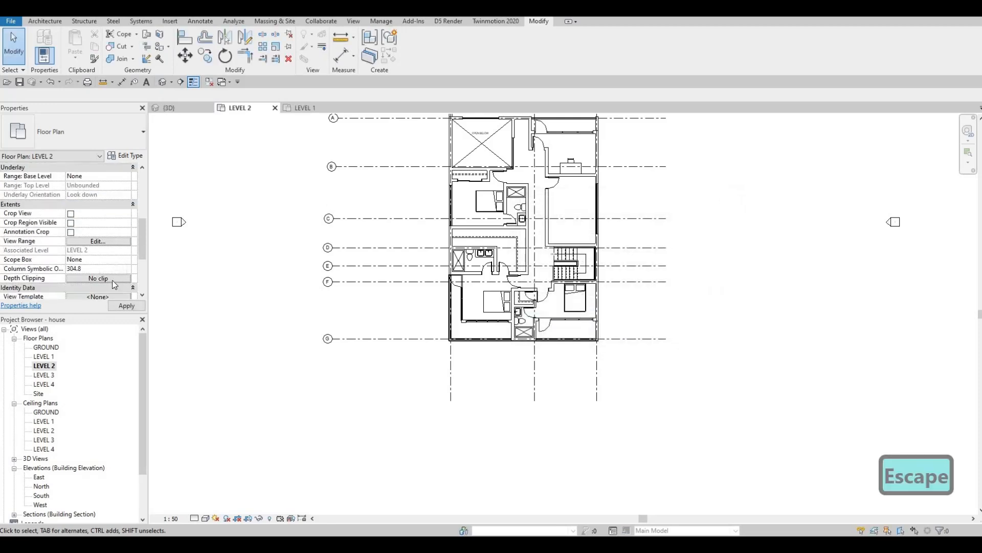
left_click(129, 280)
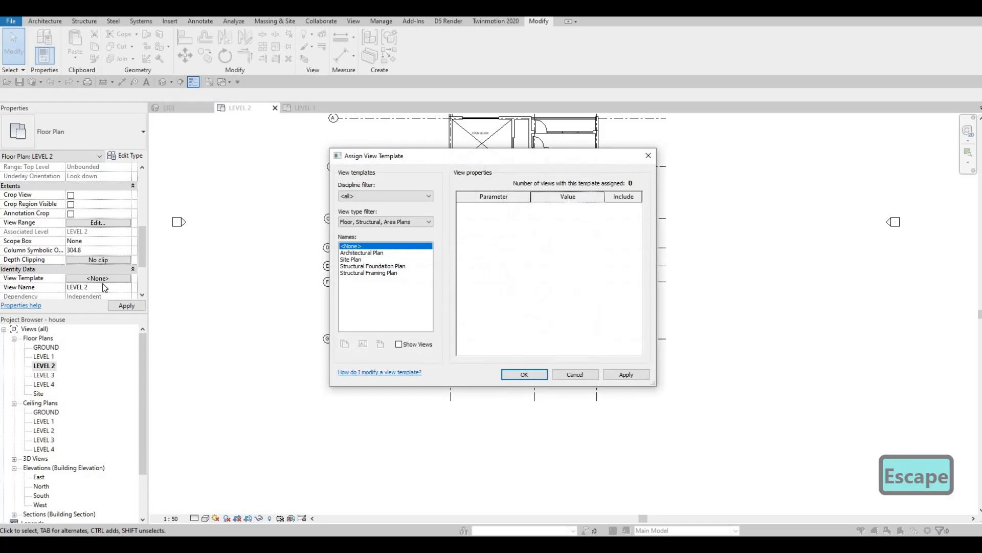
key("Escape")
scroll(104, 276, "down", 3)
scroll(104, 264, "up", 3)
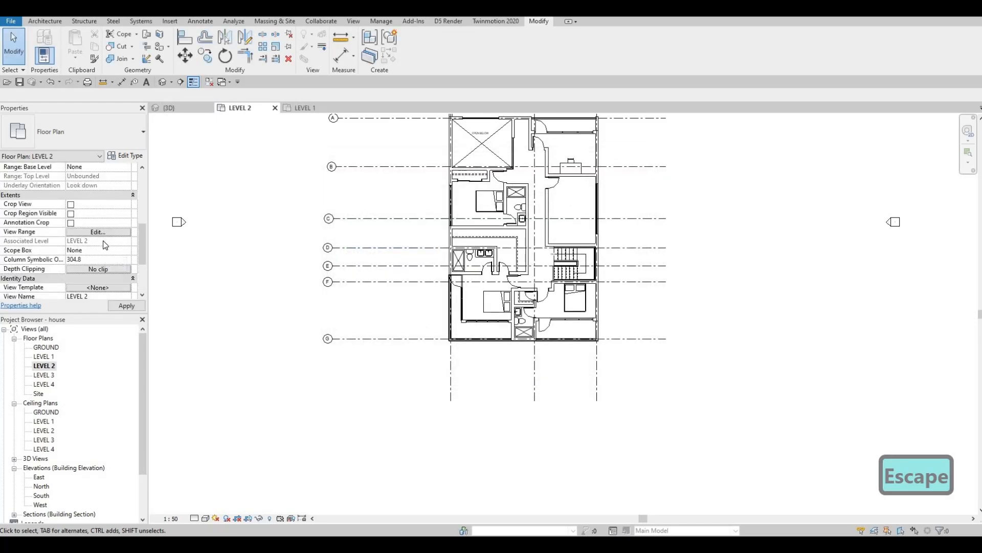
Set the underlay base level of the LEVEL 2 floor plan to LEVEL 1
scroll(105, 245, "up", 3)
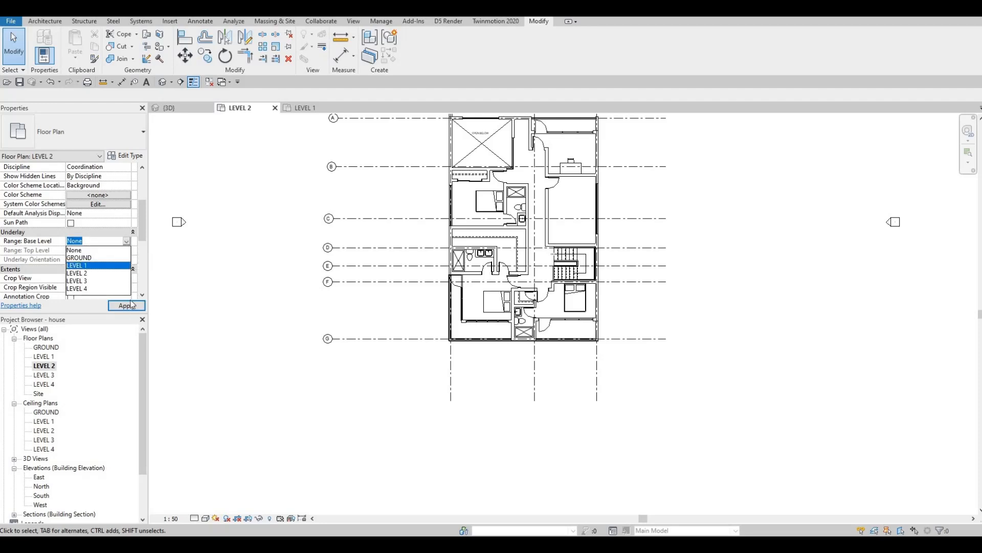
left_click(97, 266)
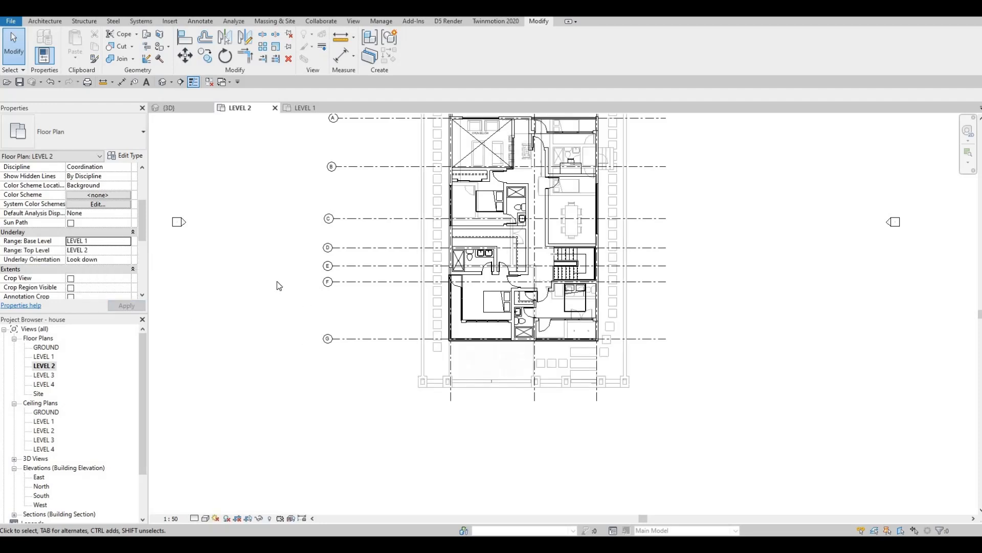
scroll(531, 422, "up", 6)
key("Escape")
key("Tab")
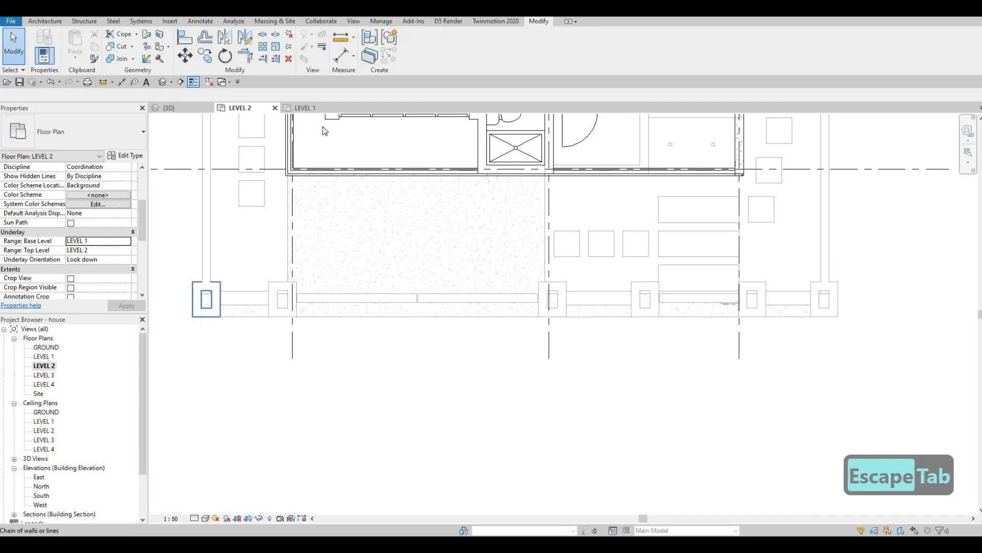
left_click(322, 131)
key("Escape")
key("Escape")
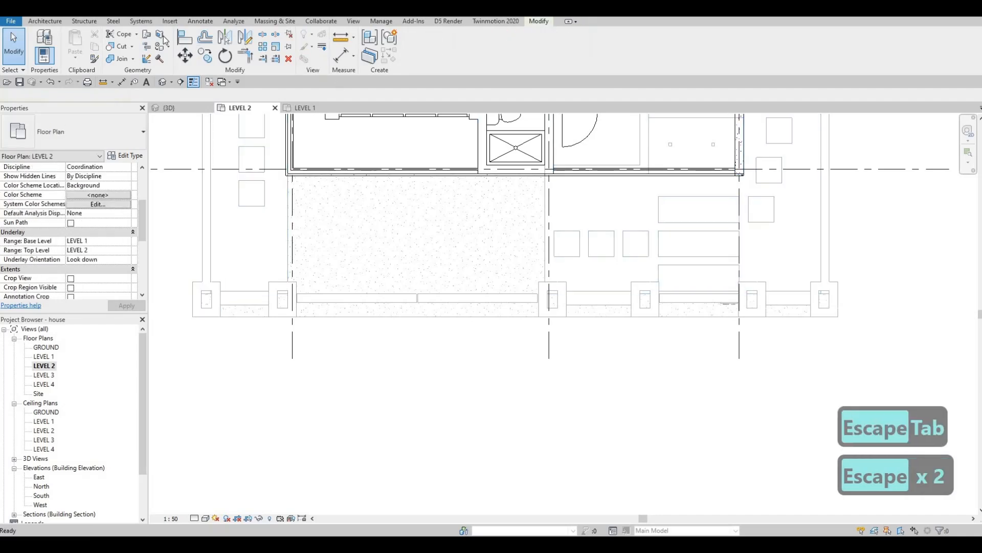
Start a new in-place component in the Generic Models category and accept the default name
left_click(55, 22)
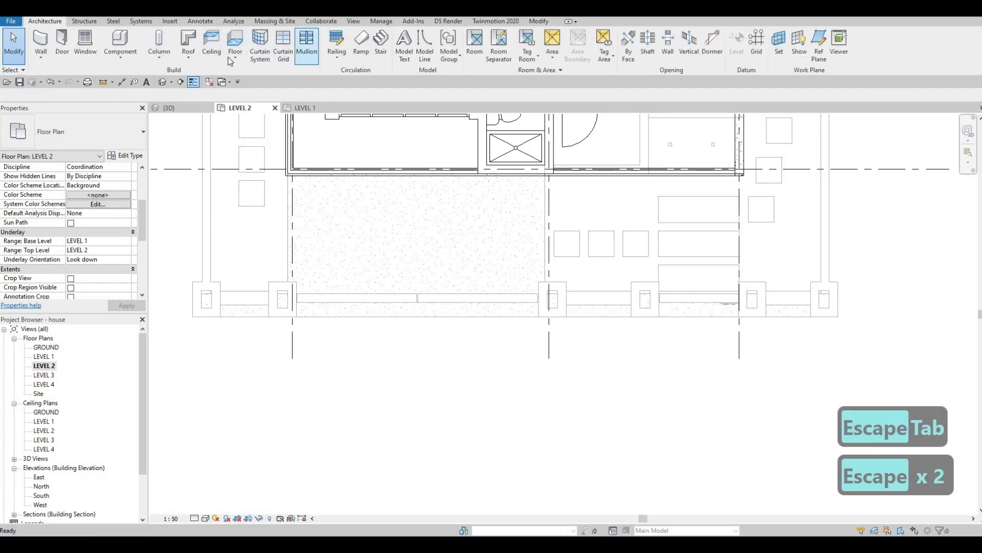
left_click(122, 59)
left_click(125, 100)
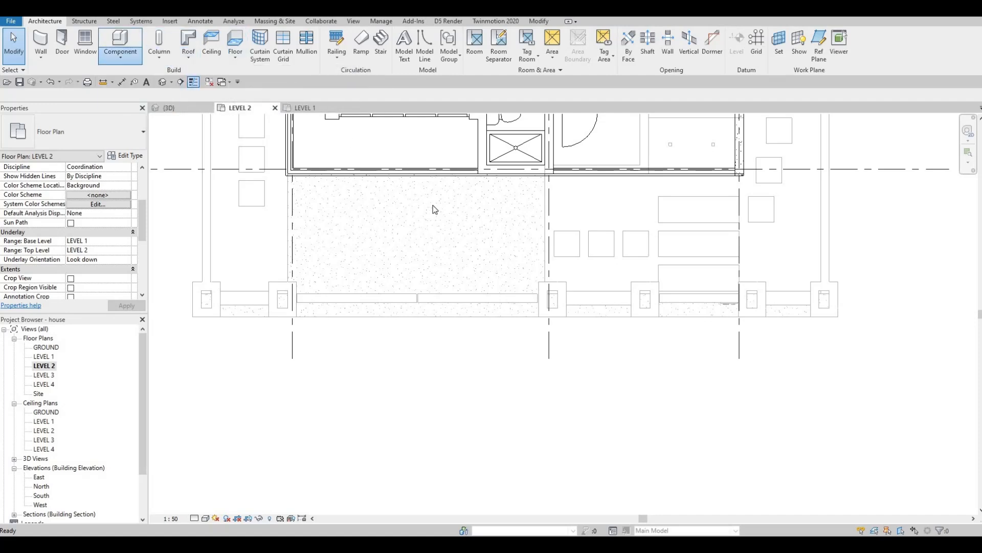
scroll(440, 266, "down", 3)
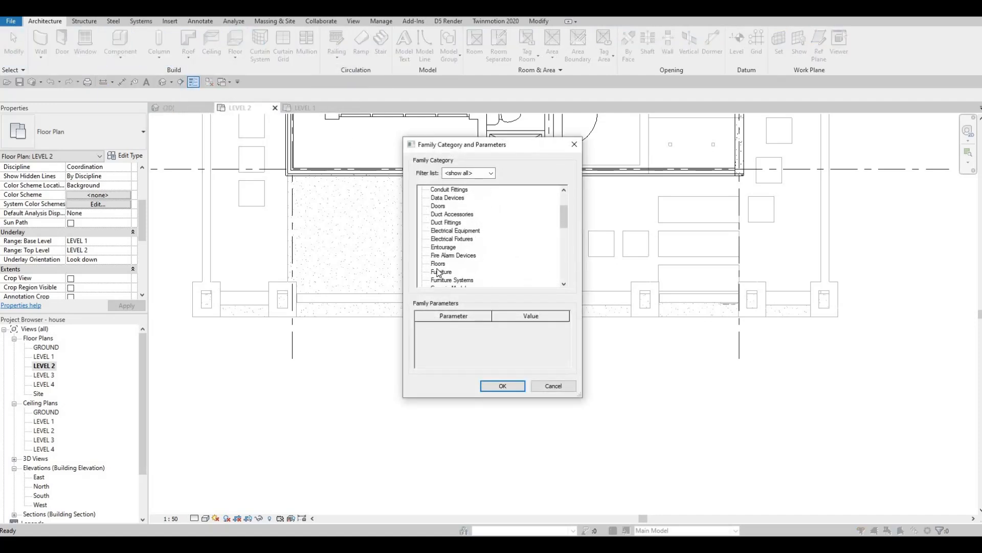
scroll(438, 272, "down", 1)
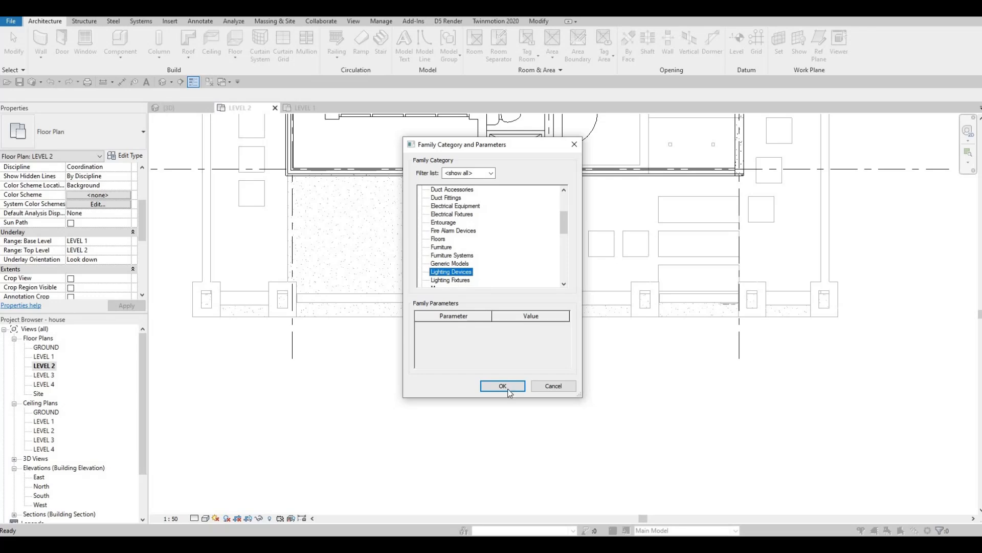
left_click(449, 263)
left_click(503, 386)
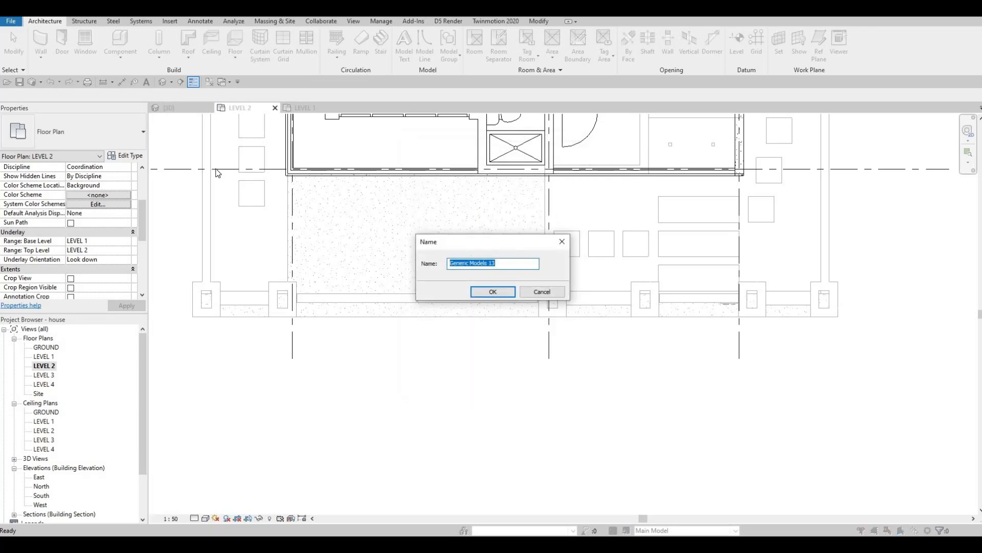
key("Return")
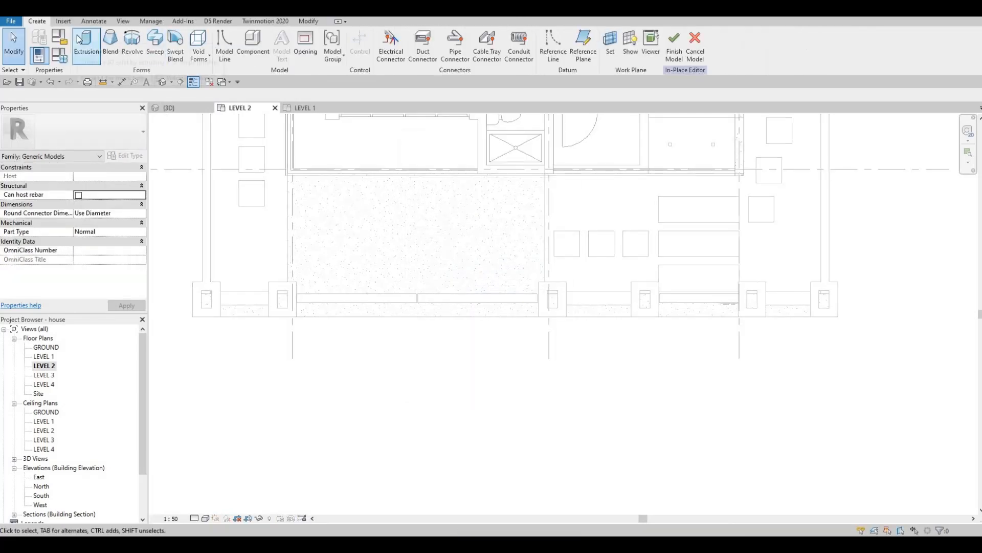
Start an extrusion and pick the front-left corner pillar of the boundary wall as its work plane
left_click(85, 41)
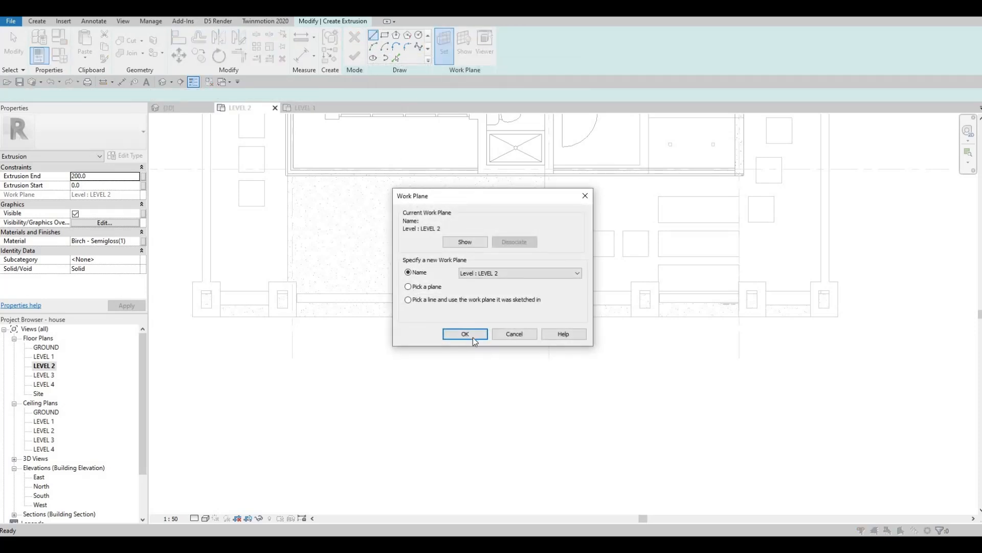
left_click(472, 337)
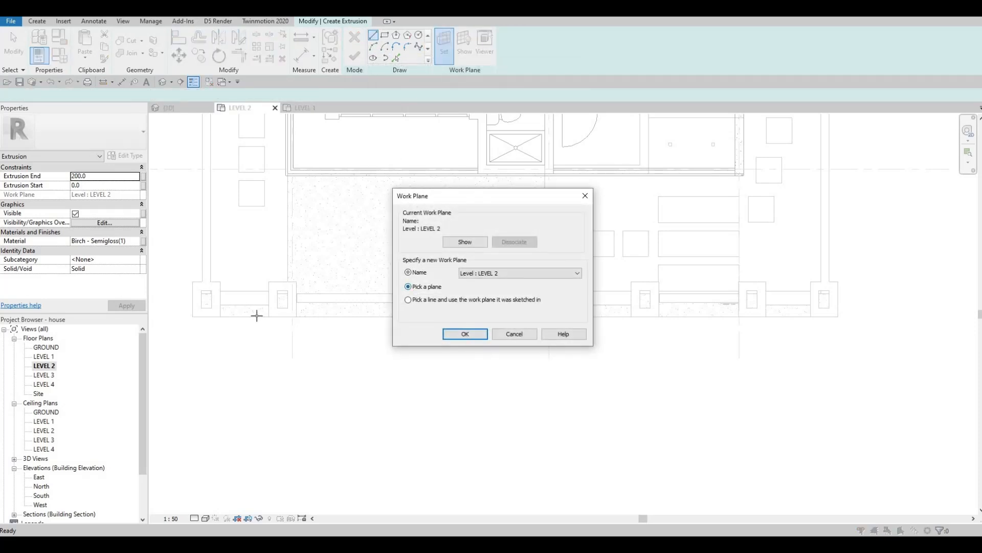
key("Tab")
key("Tab")
left_click(214, 286)
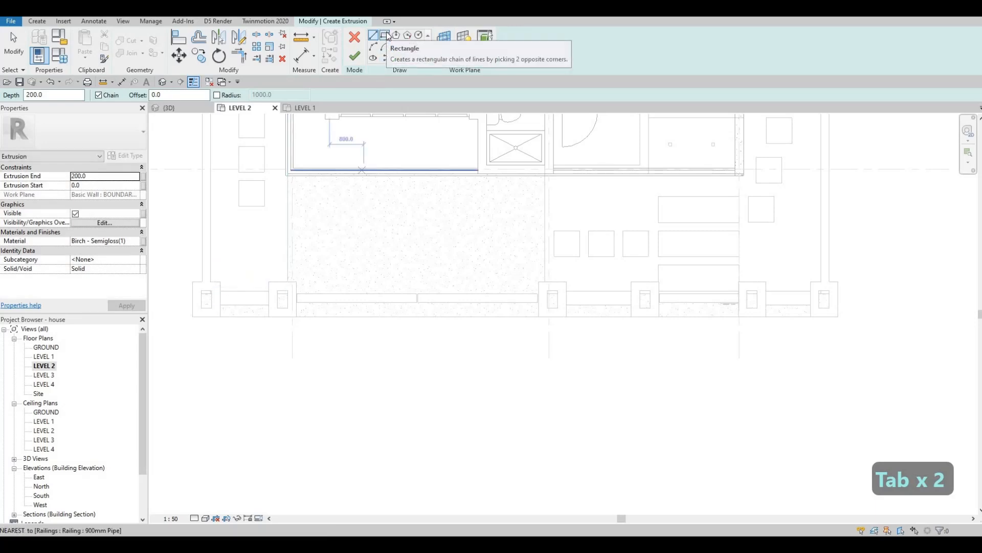
Sketch a rectangular extrusion profile along the outline of the front-left corner pillar
left_click(385, 35)
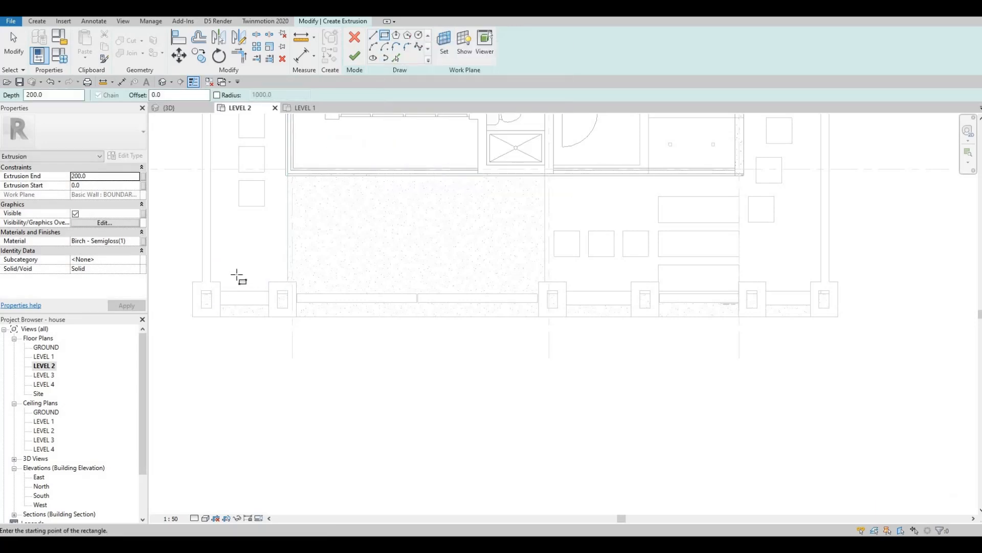
scroll(223, 284, "up", 2)
scroll(245, 275, "up", 2)
left_click(222, 283)
middle_click_drag(167, 322, 316, 212)
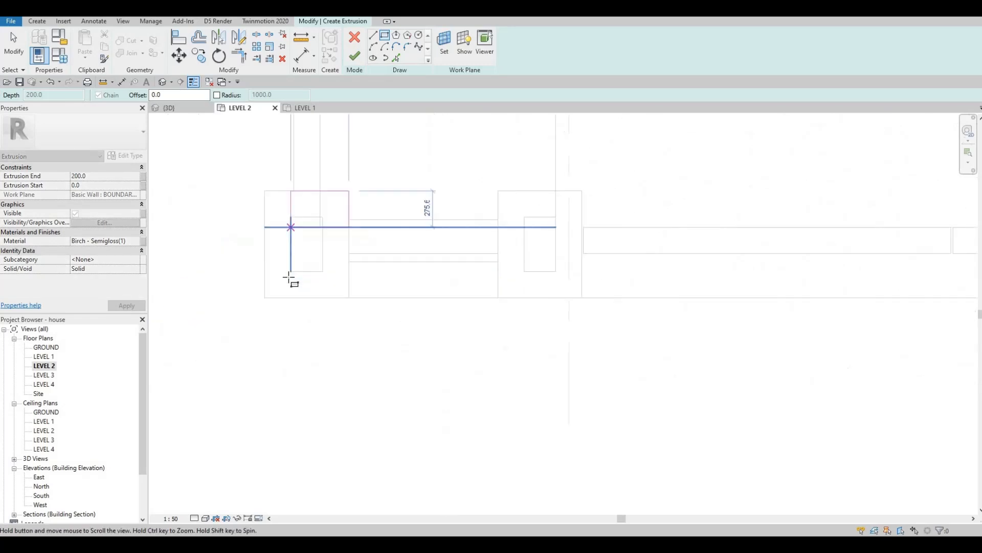
left_click(286, 278)
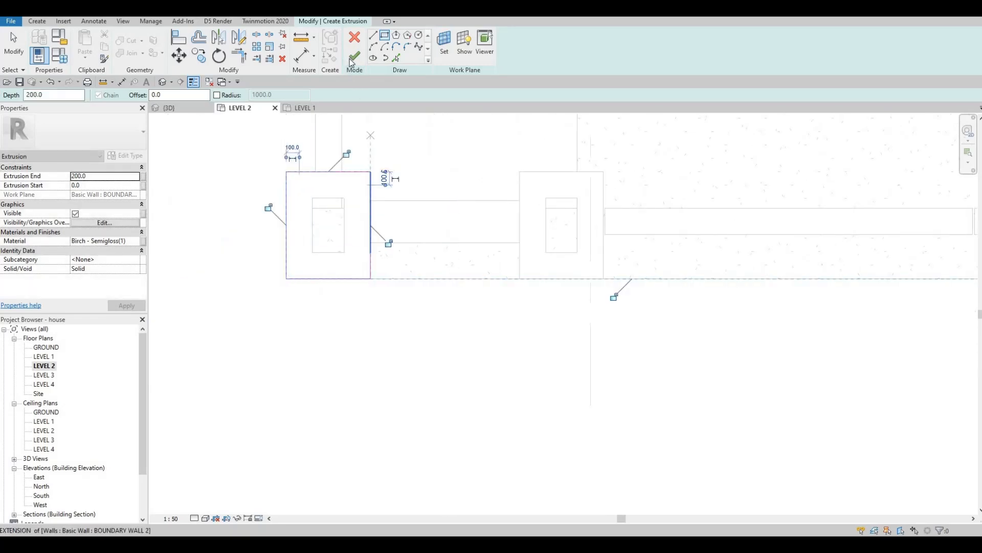
Open the material choices for the extrusion and search for "ALU"
left_click(135, 241)
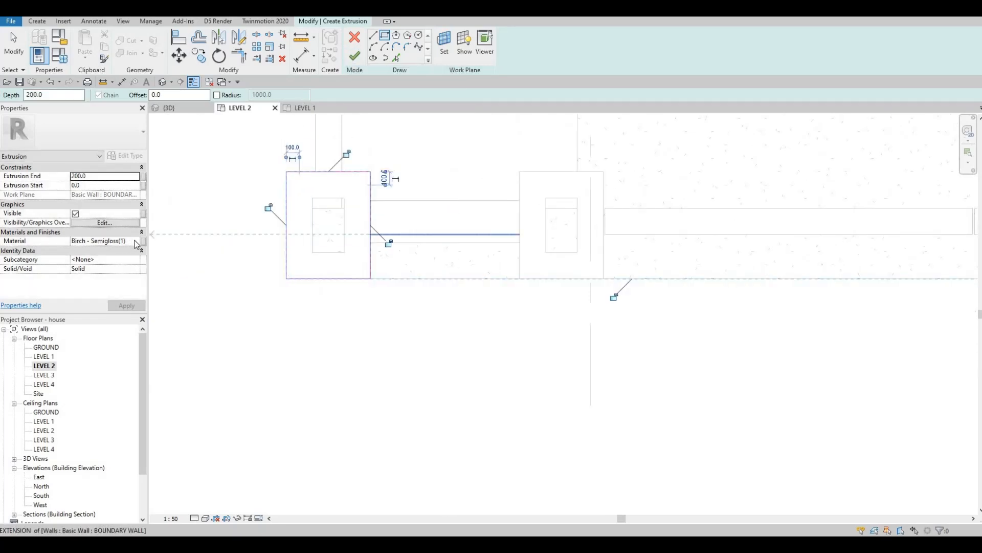
left_click(136, 240)
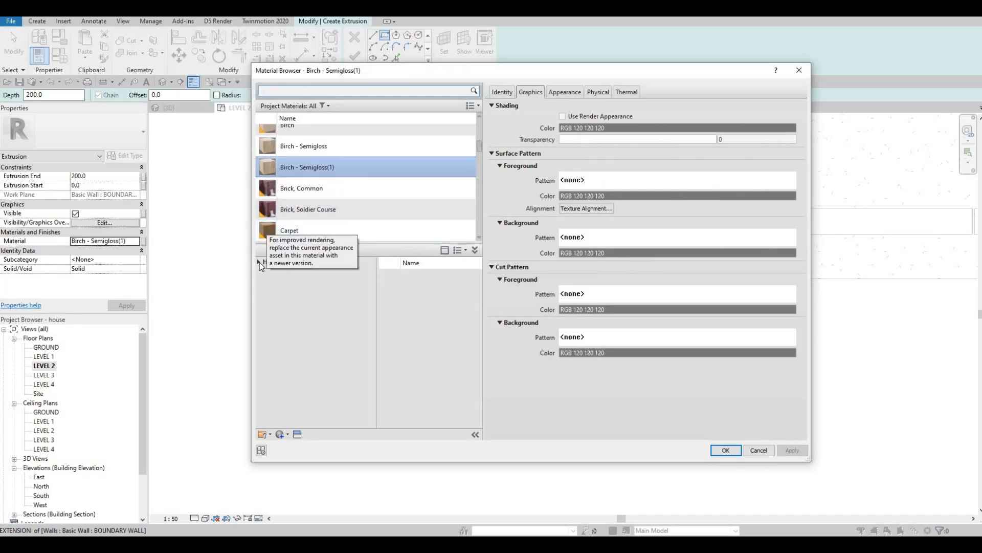
left_click(262, 281)
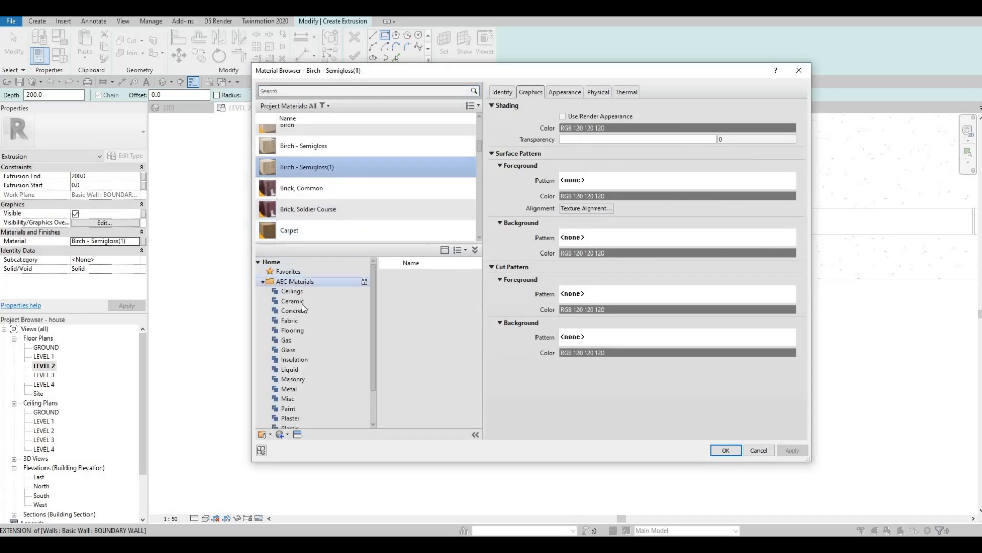
scroll(308, 126, "up", 1)
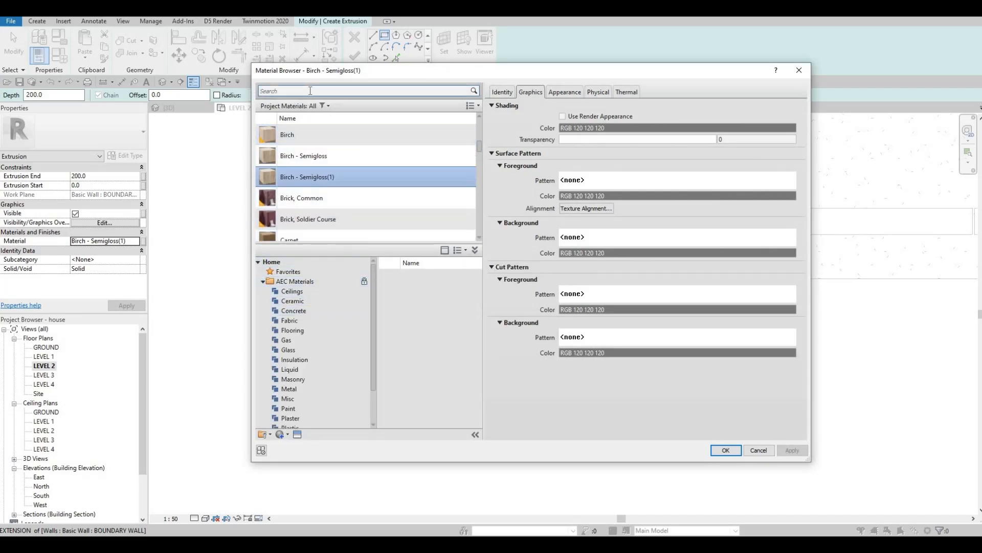
left_click(310, 90)
type("AL")
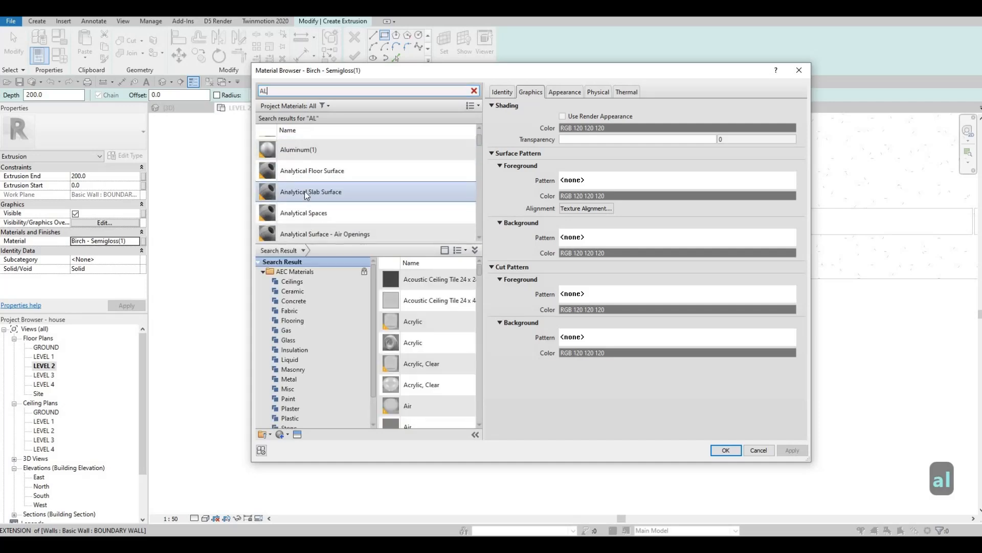
scroll(305, 192, "up", 2)
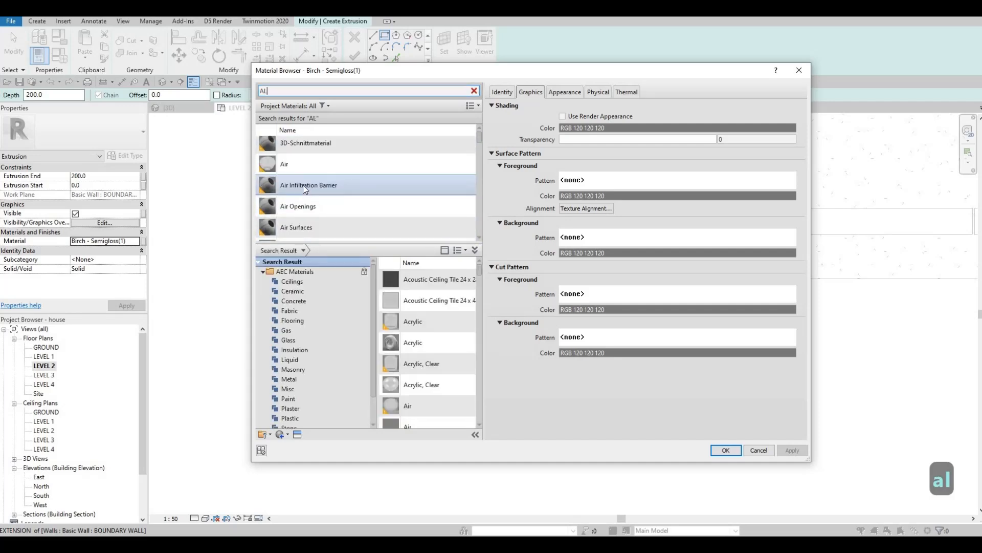
type("U")
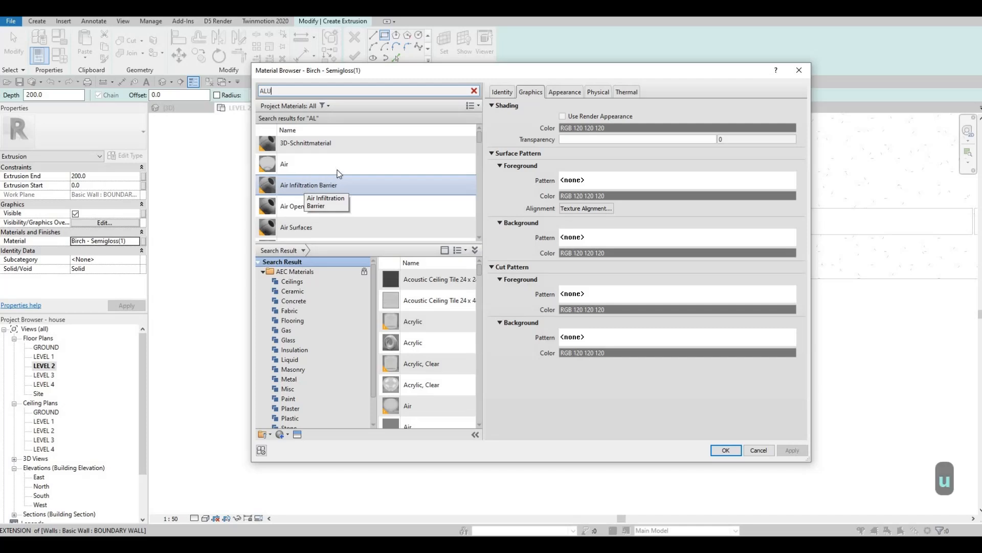
Duplicate the Aluminum(1) material and assign the copy to the extrusion
left_click(317, 167)
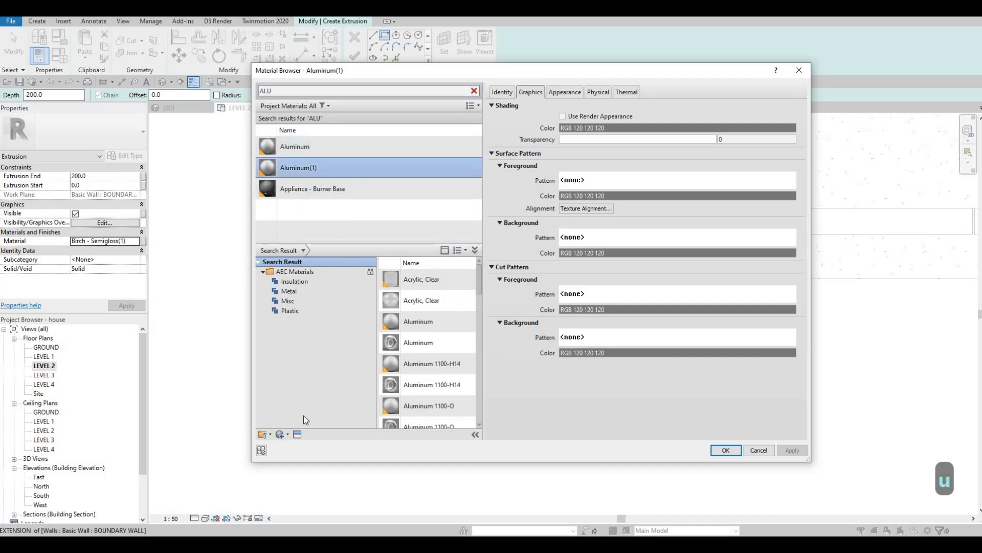
left_click(287, 436)
left_click(286, 453)
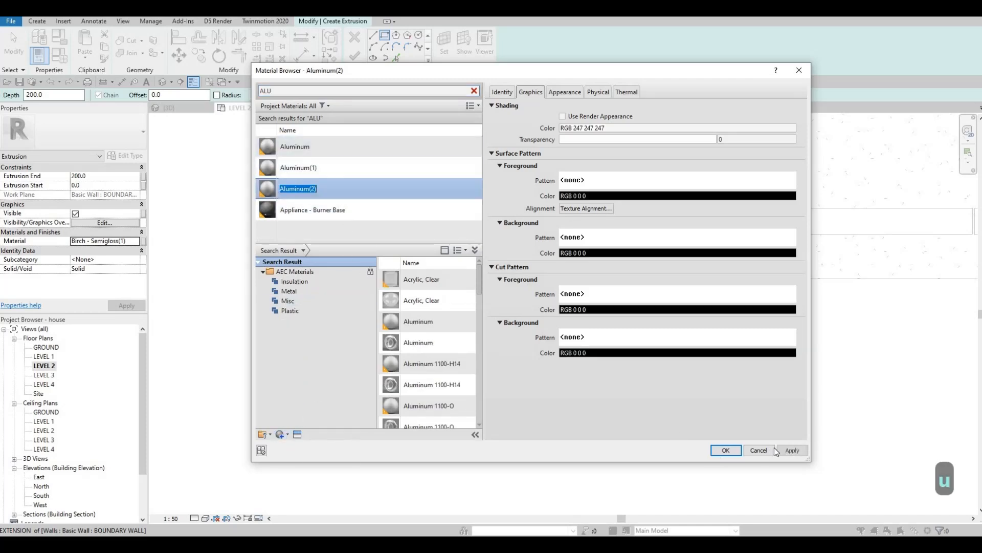
key("Return")
left_click(726, 450)
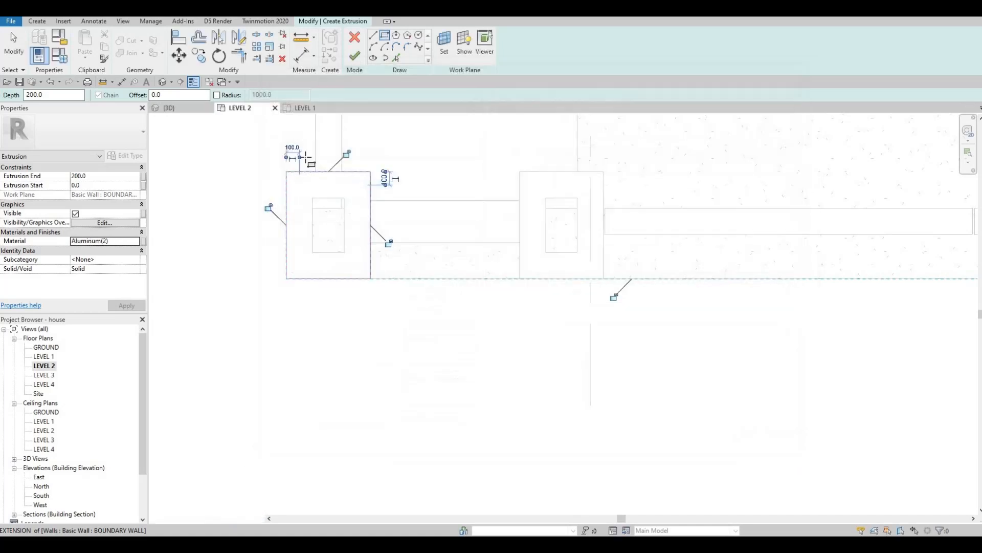
Finish the 200 mm pillar cap extrusion and inspect it in the 3D view
left_click(162, 81)
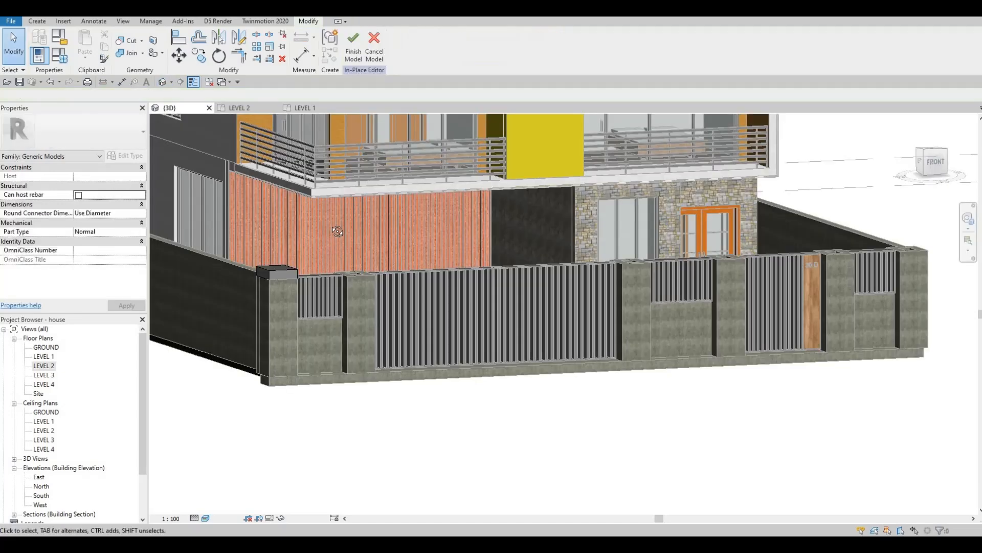
middle_click_drag(337, 232, 275, 259, "shift")
scroll(275, 260, "up", 4)
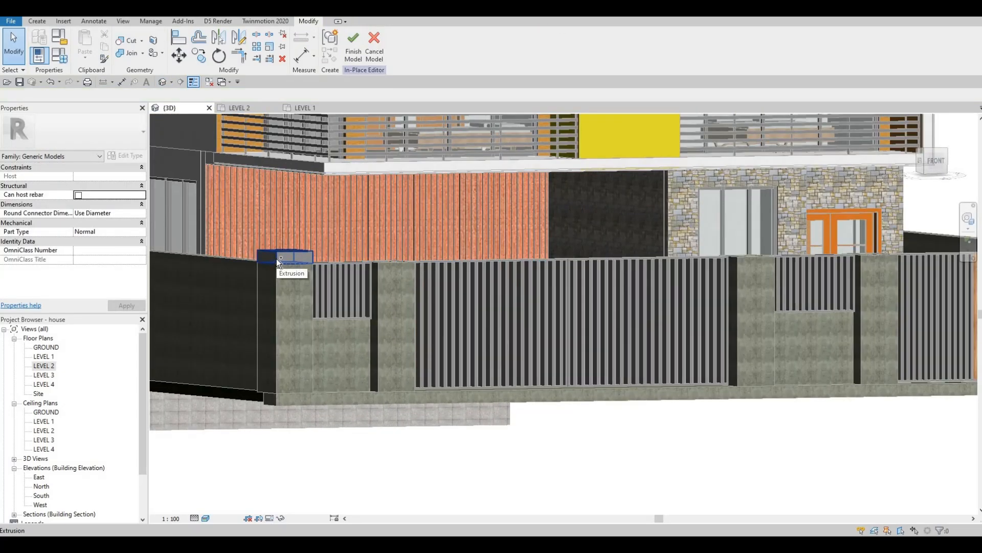
Undo the pillar cap extrusion and its material change, and discard the sketch in the LEVEL 2 plan
key("ctrl+z")
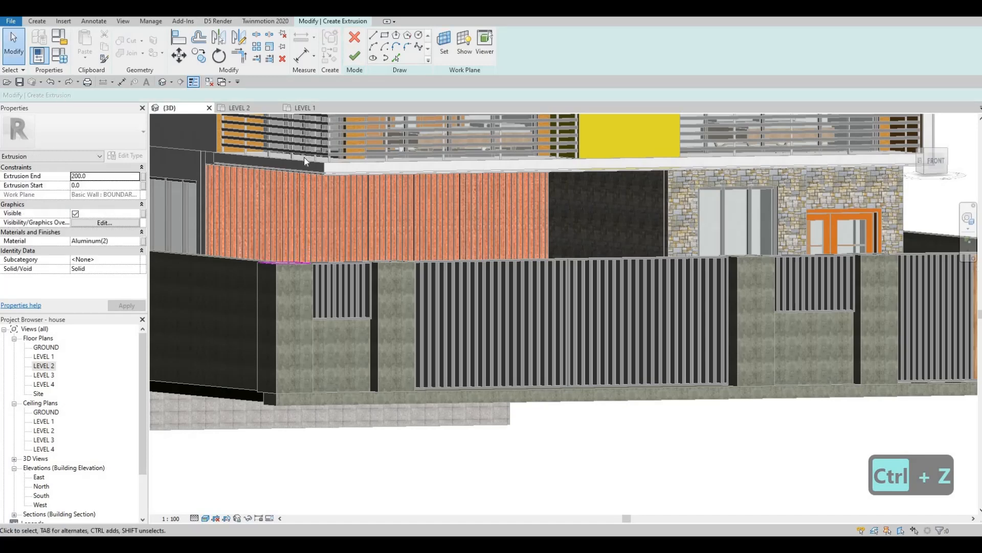
key("ctrl+z")
left_click(243, 107)
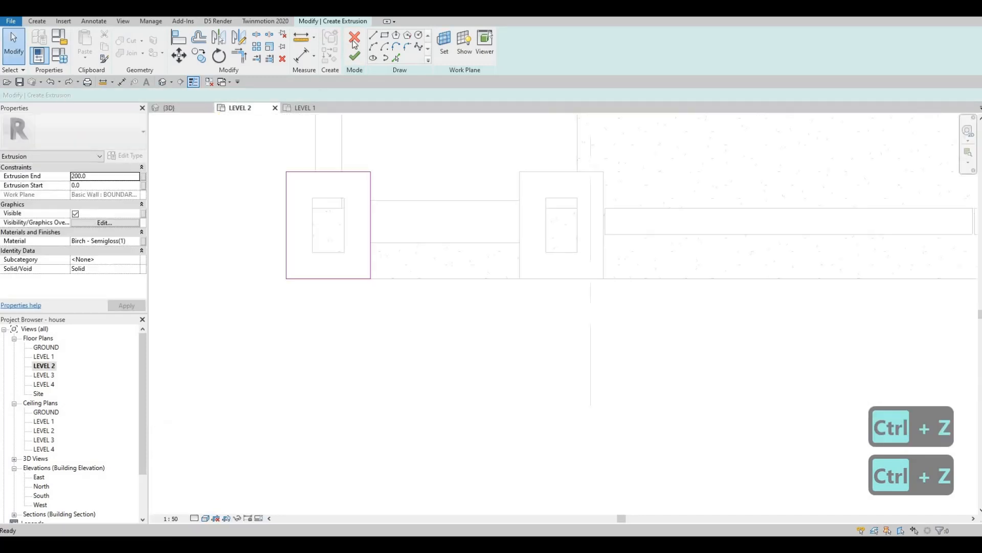
left_click(355, 38)
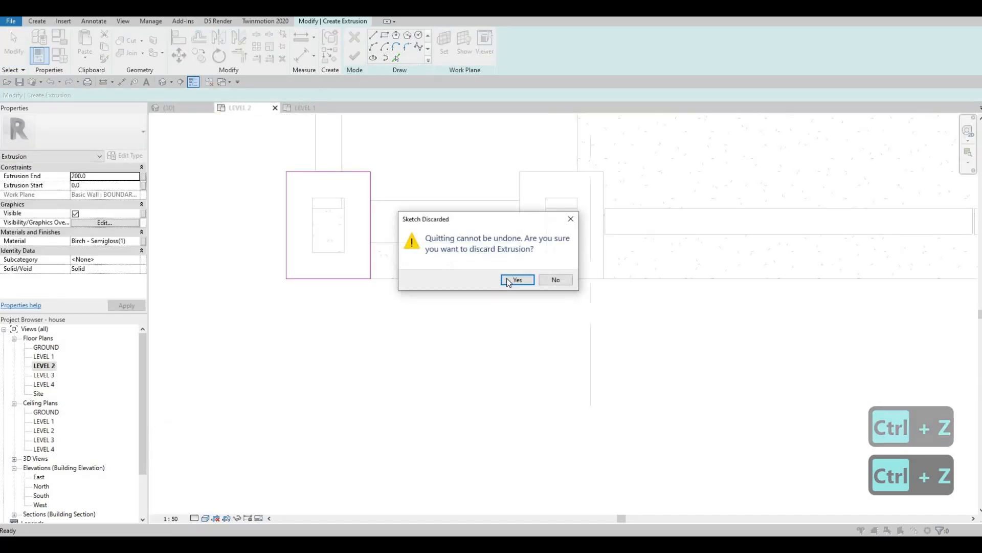
left_click(517, 280)
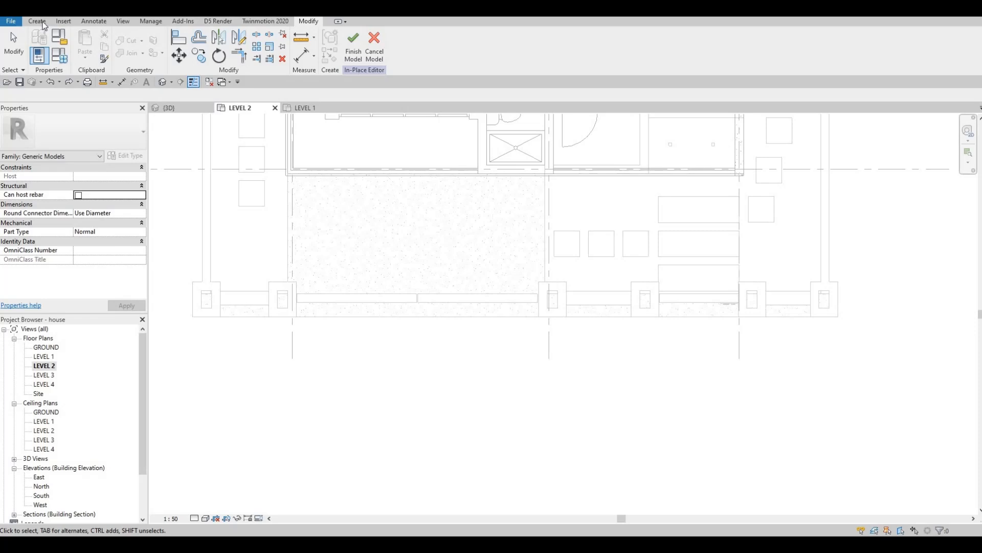
Start a solid blend with the front-left corner pillar picked as work plane and sketch its rectangular base along the pillar's outline
left_click(37, 21)
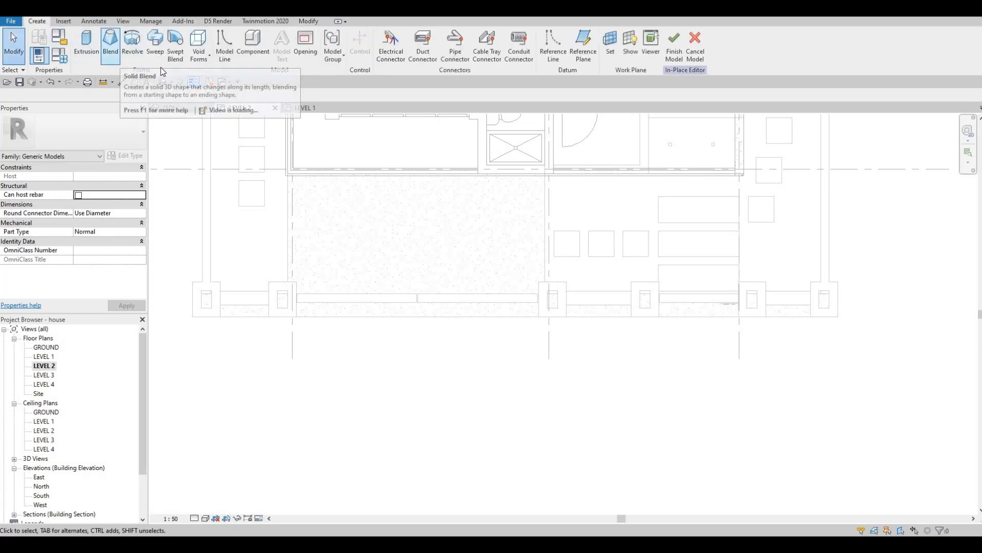
left_click(111, 46)
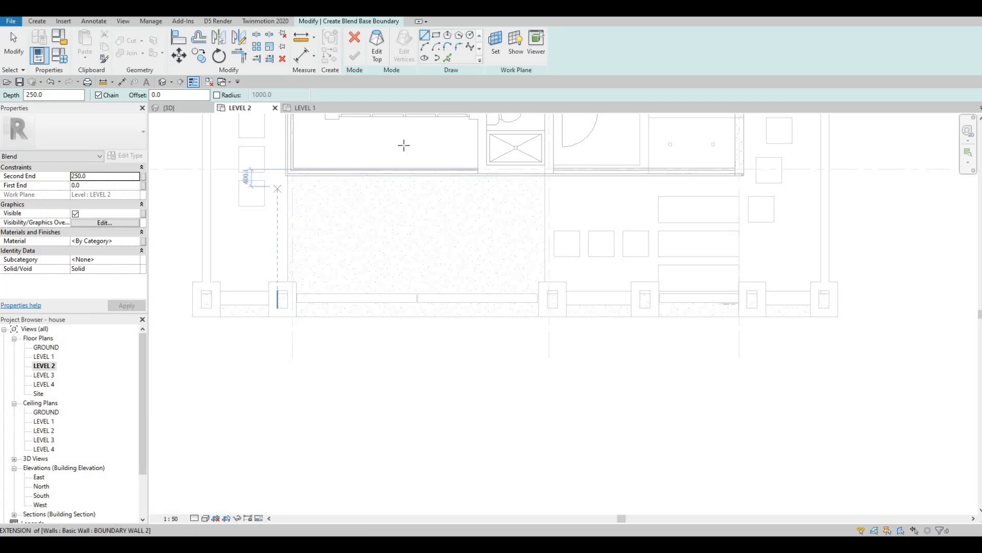
left_click(495, 43)
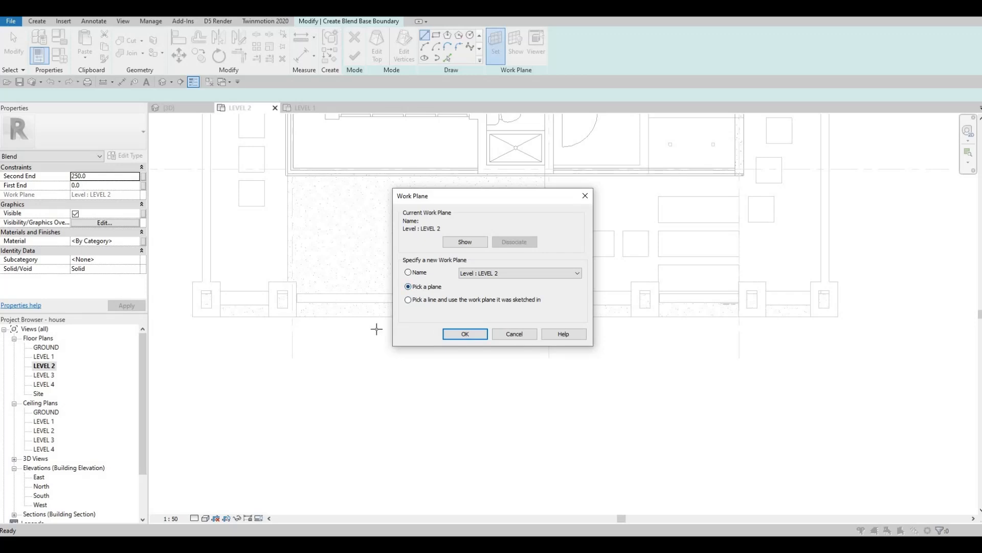
key("Return")
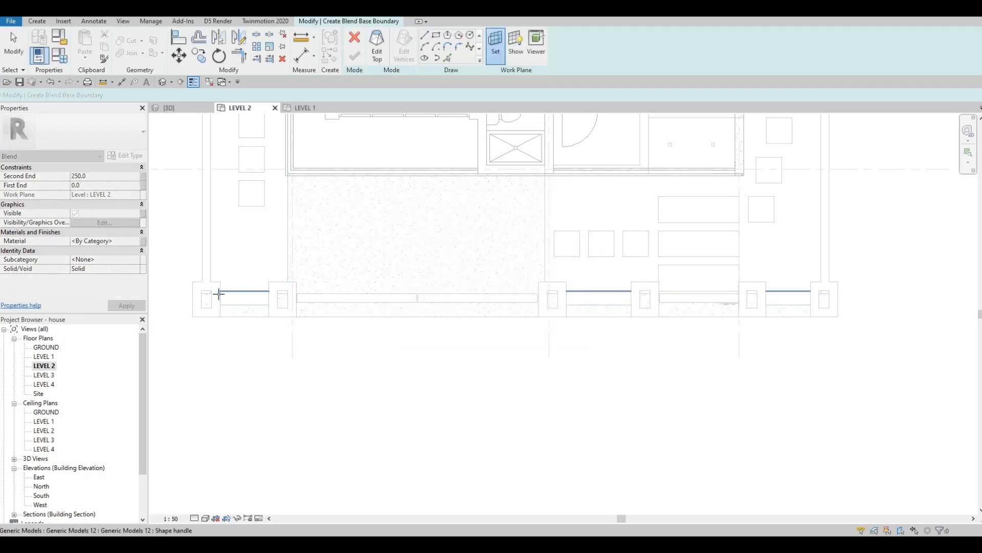
key("Tab")
key("Tab")
key("Tab")
key("Tab")
key("Tab")
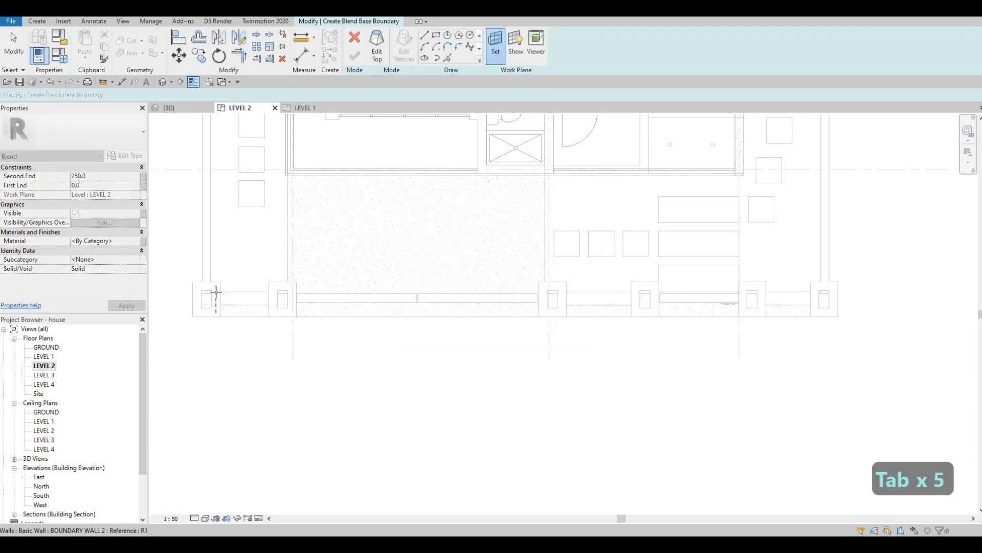
left_click(216, 292)
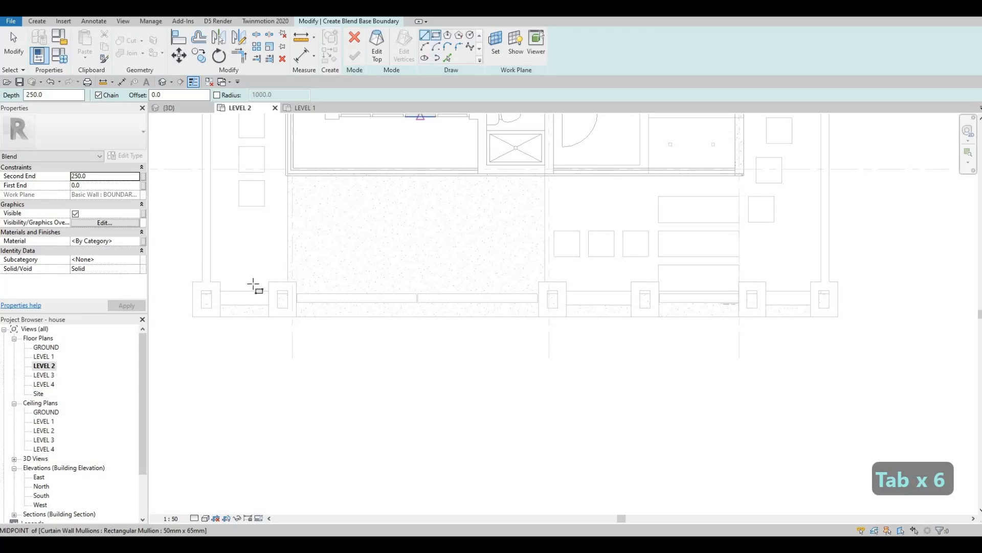
left_click(223, 320)
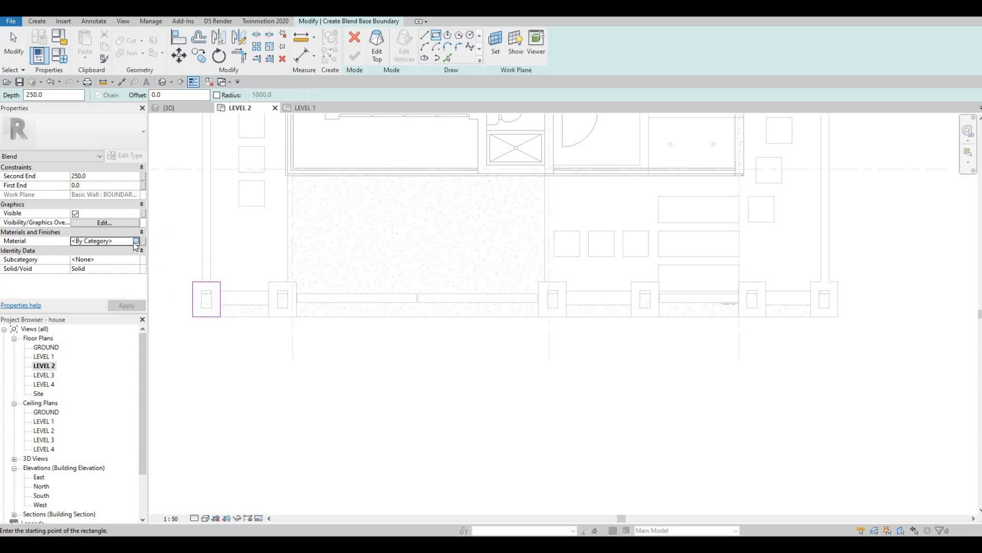
Duplicate the Aluminum(1) material and assign the copy to the blend as its material
left_click(134, 241)
left_click(136, 241)
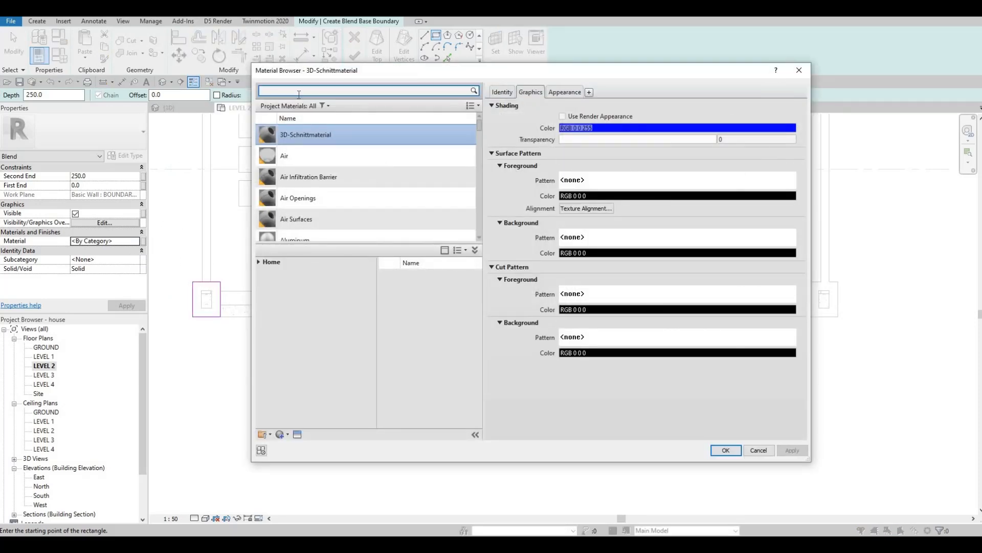
left_click(298, 93)
type("ALUM")
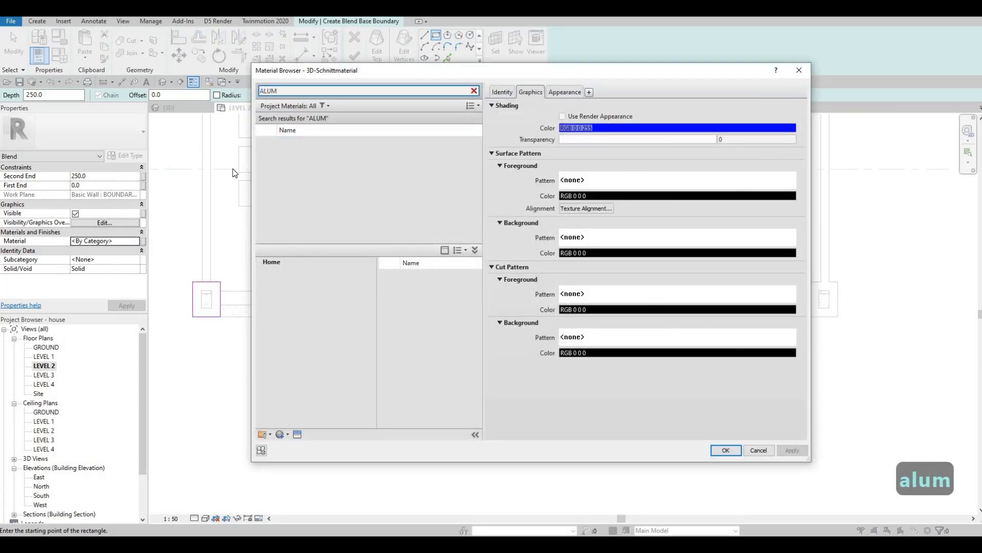
left_click(298, 168)
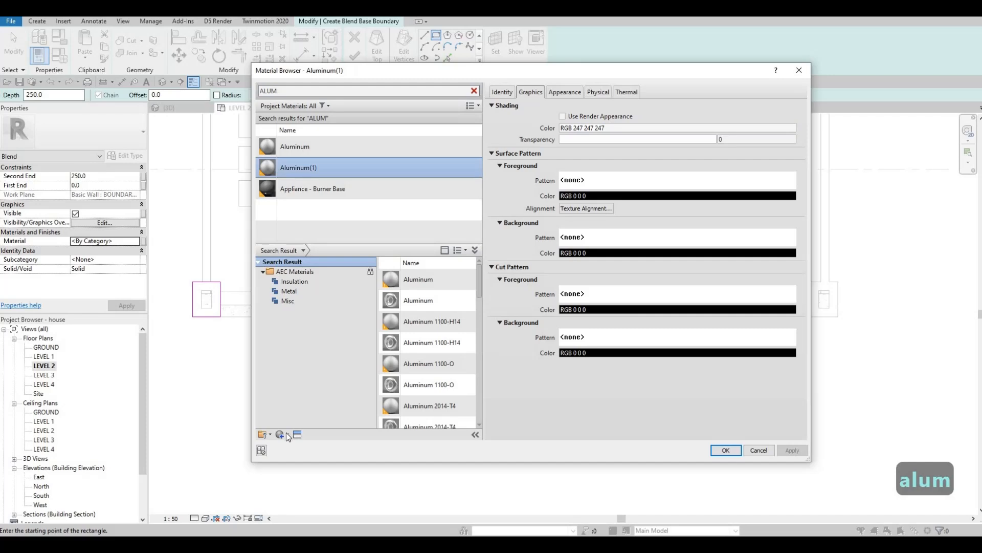
left_click(284, 436)
left_click(283, 454)
left_click(712, 453)
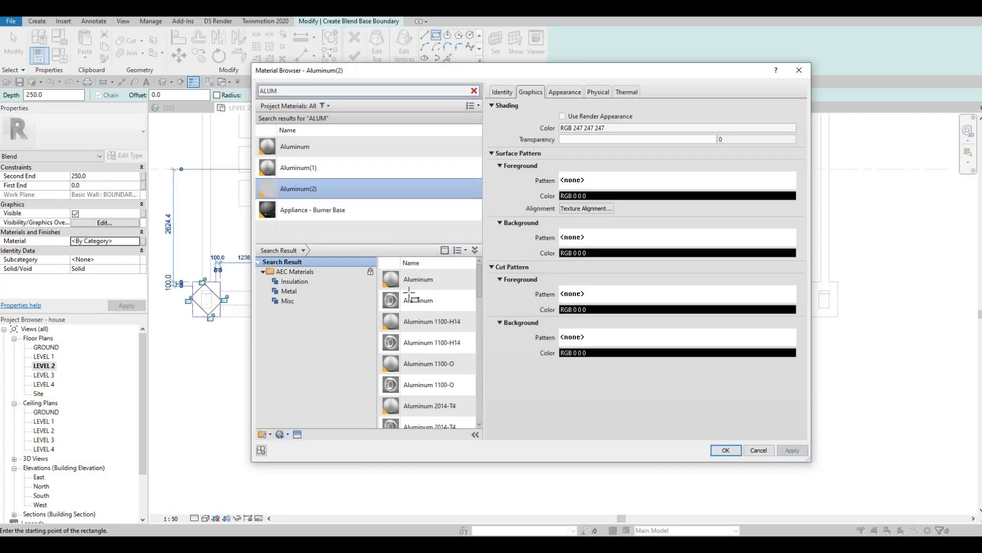
left_click(716, 451)
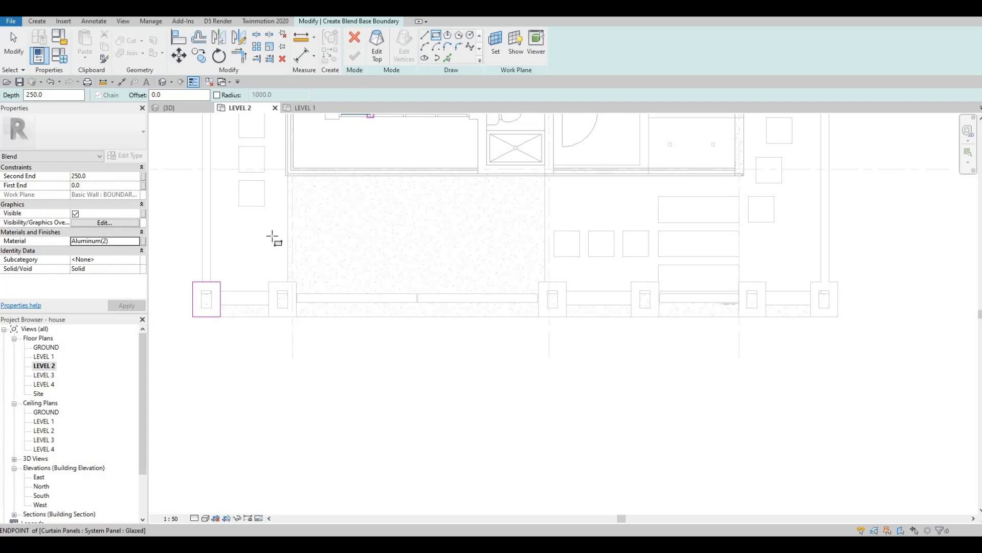
Sketch the blend's top boundary as a rectangle offset 50 mm outward from the corner pillar's outline and finish the blend
left_click(376, 52)
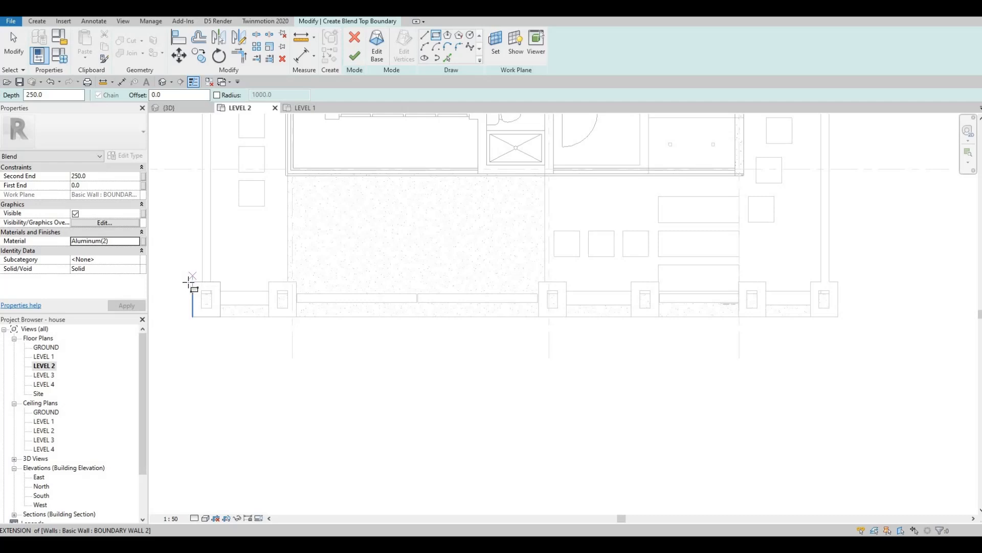
scroll(189, 283, "up", 2)
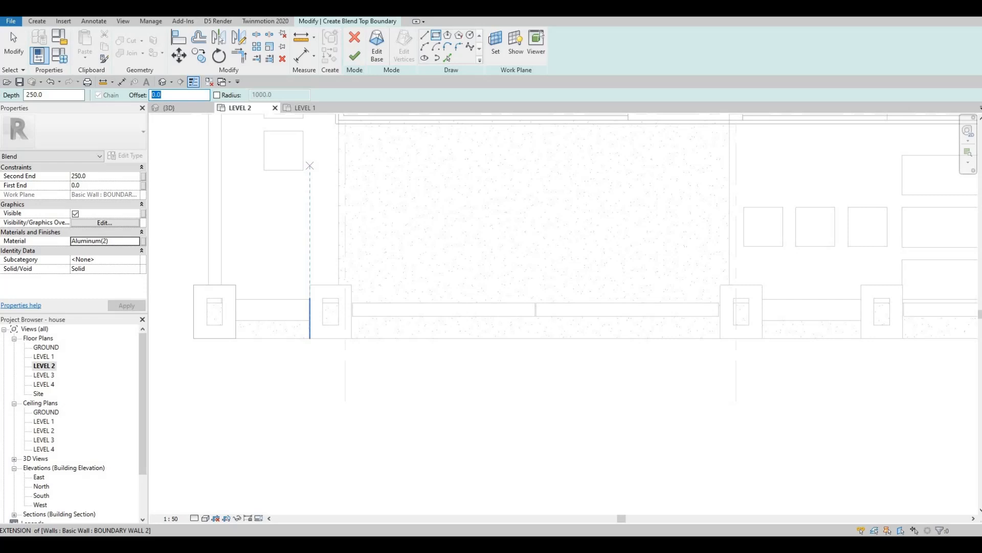
left_click(193, 283)
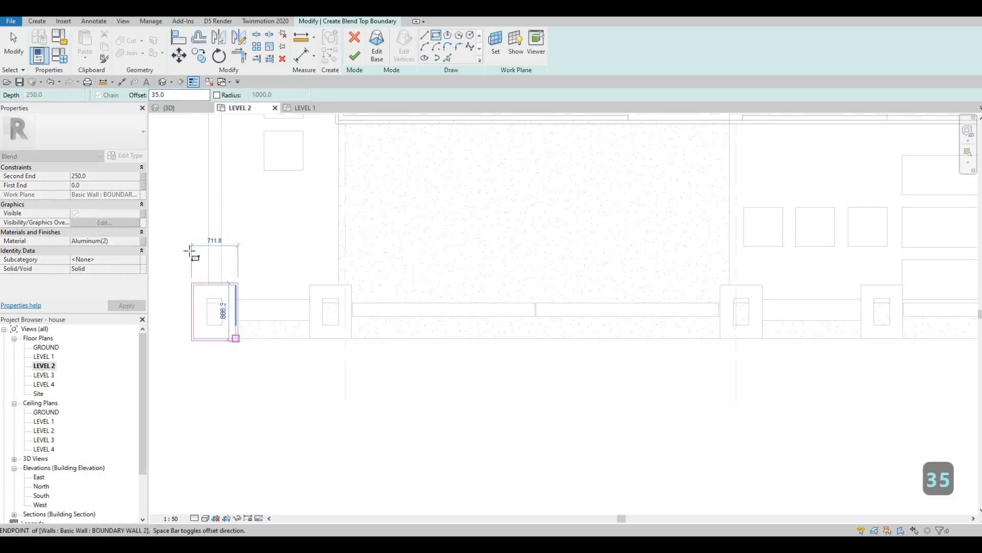
key("Escape")
left_click(171, 95)
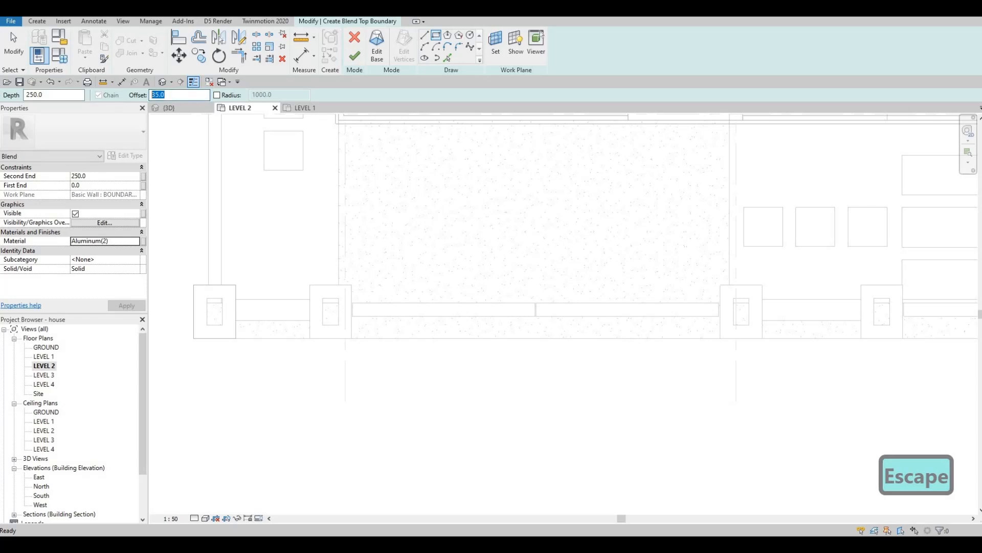
type("50")
key("Return")
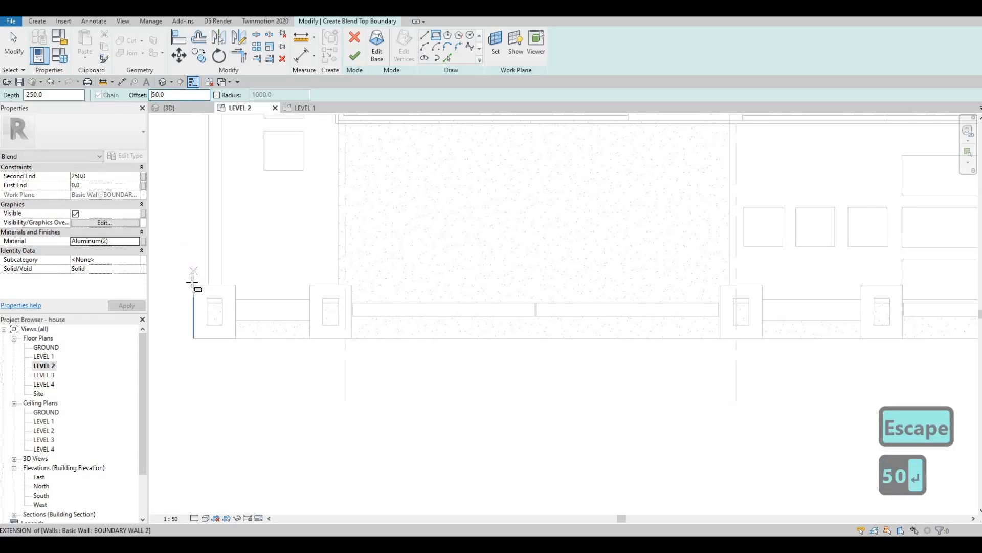
left_click(194, 285)
left_click(236, 338)
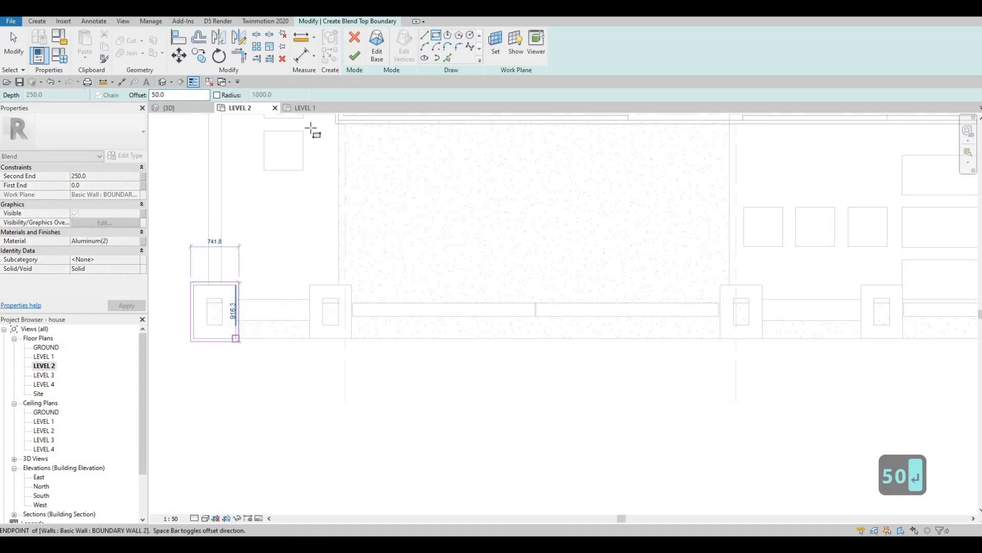
left_click(360, 54)
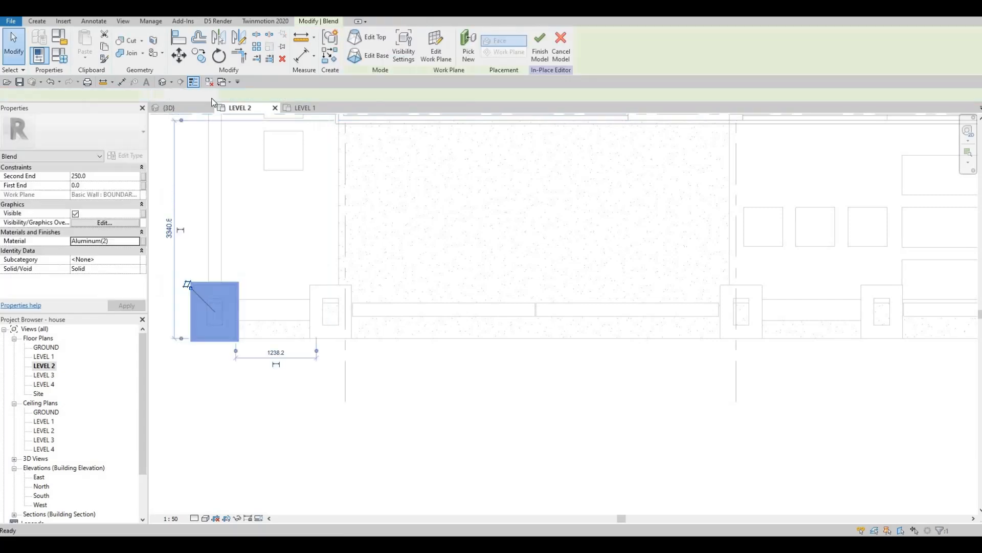
Stretch the pillar cap's upper face upward in the 3D view to make the blend taller
left_click(183, 106)
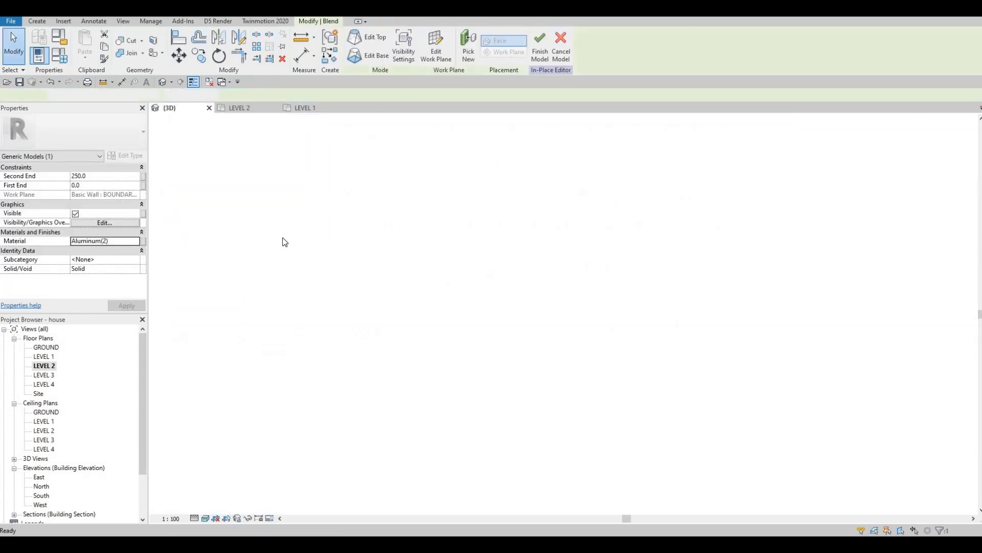
scroll(283, 244, "up", 4)
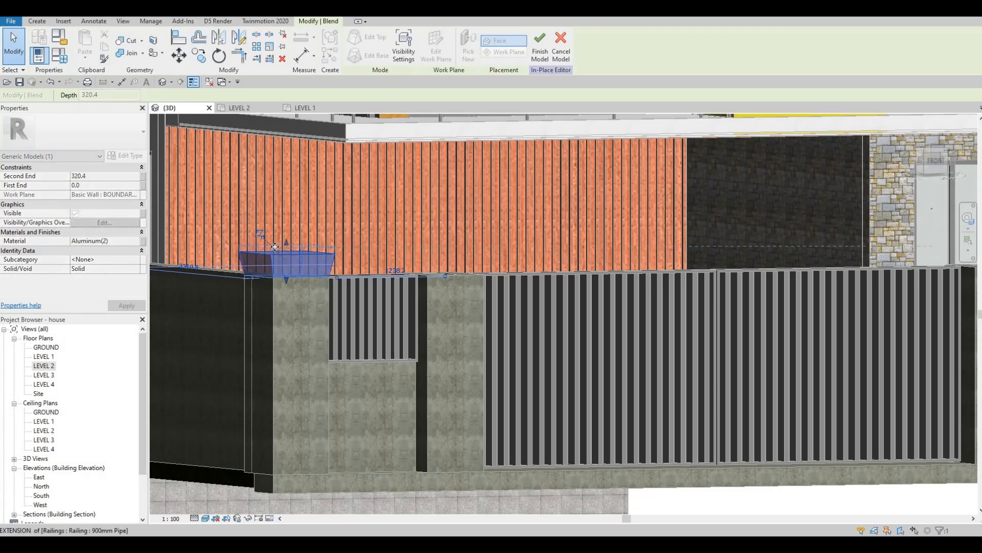
key("Escape")
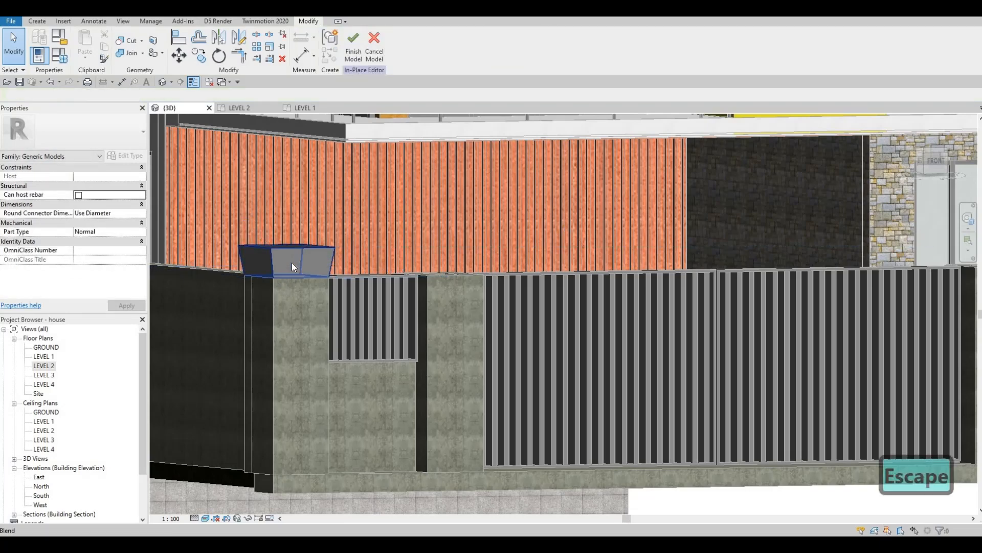
middle_click_drag(326, 270, 428, 285)
key("Escape")
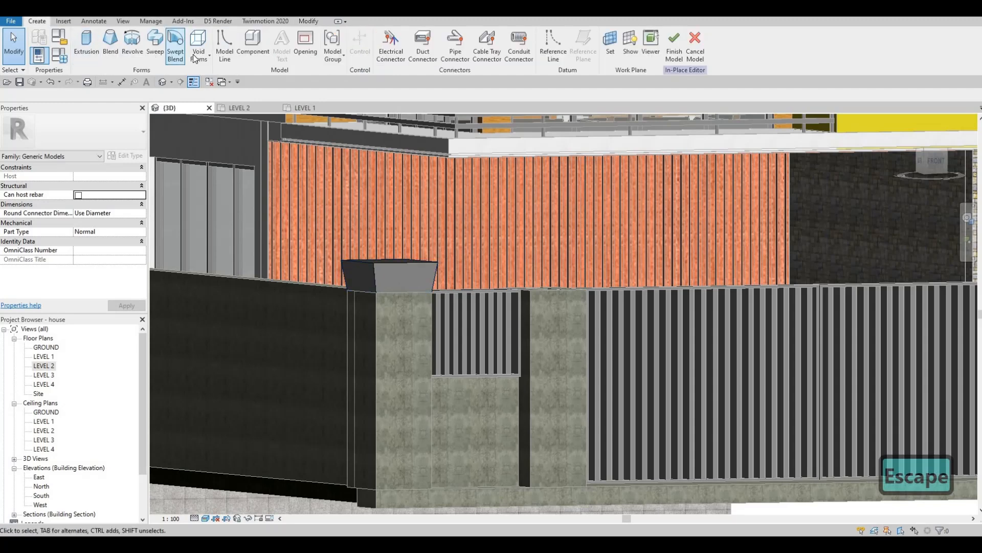
Start a void sweep with the pillar cap's top perimeter edges picked as its path, and open its profile for editing
left_click(198, 55)
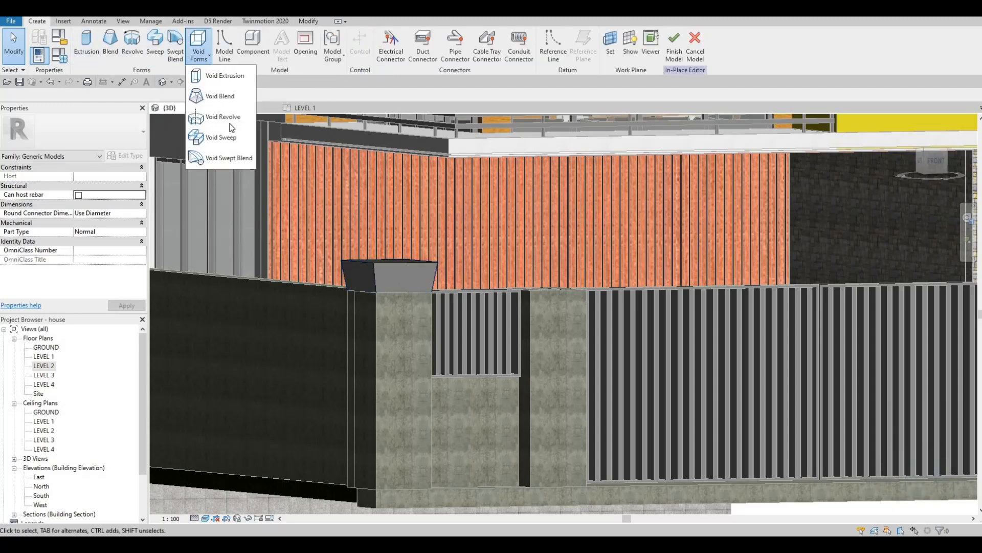
left_click(223, 137)
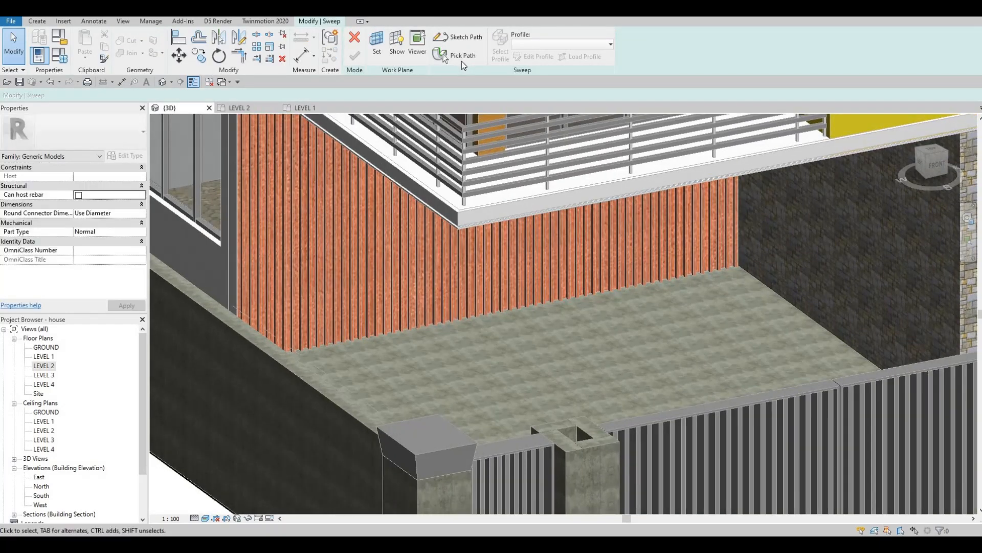
left_click(454, 55)
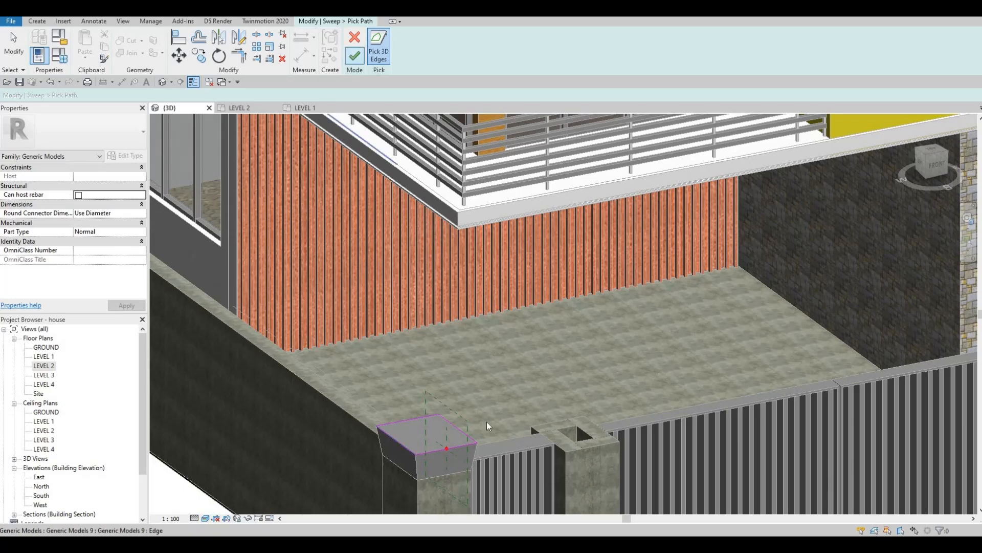
middle_click_drag(488, 426, 486, 329)
scroll(461, 335, "up", 3)
left_click(449, 360)
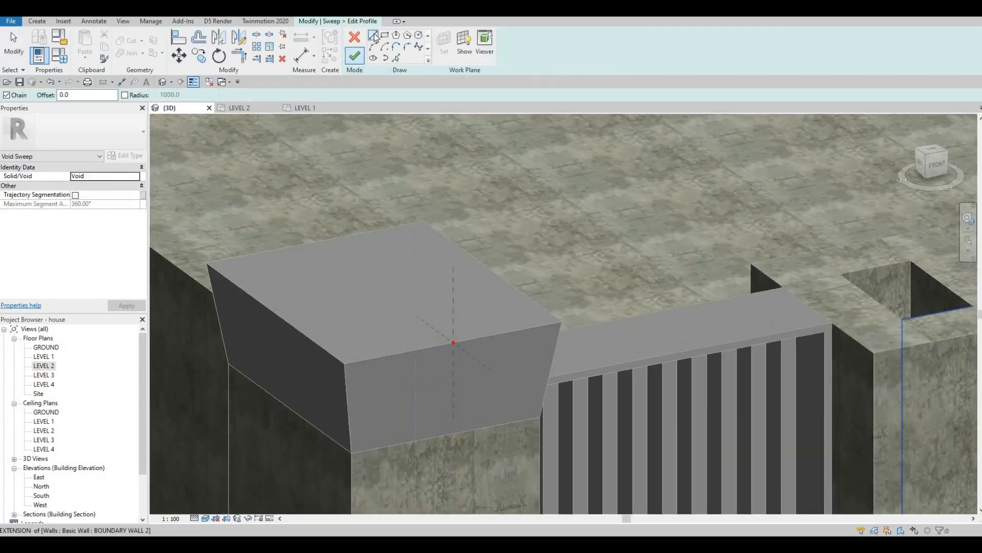
Draw a 50 mm vertical guide line down from the cap's top edge in the sweep profile
scroll(456, 325, "up", 3)
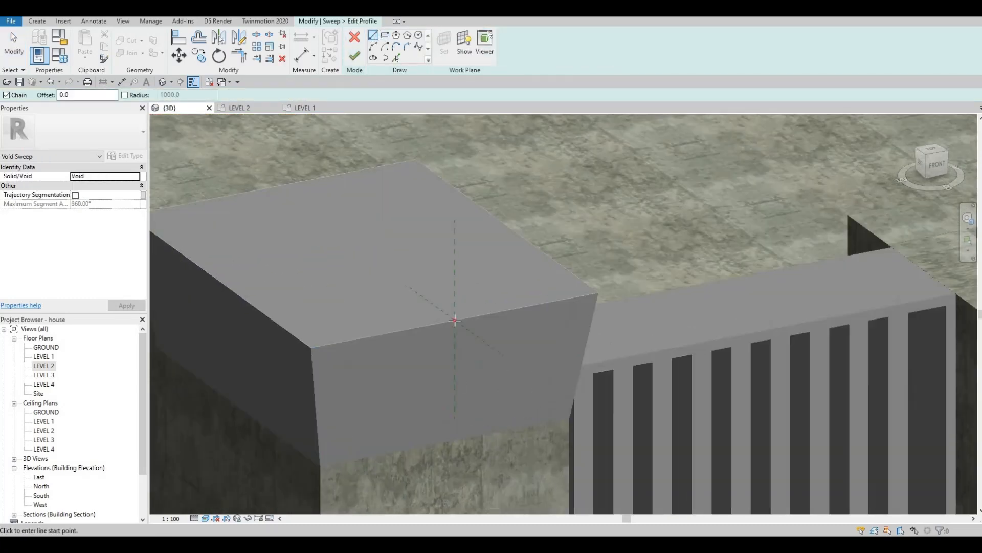
left_click(454, 319)
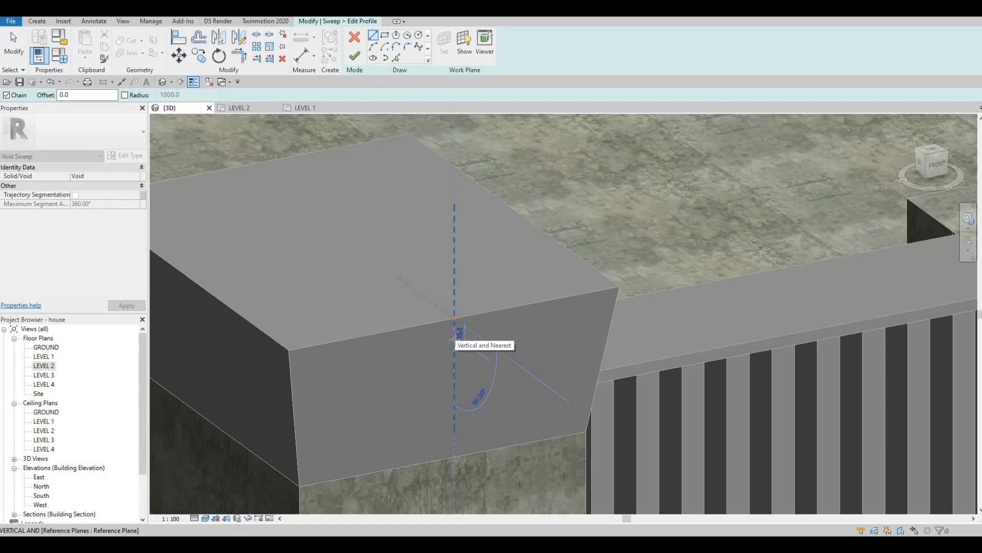
scroll(455, 345, "up", 2)
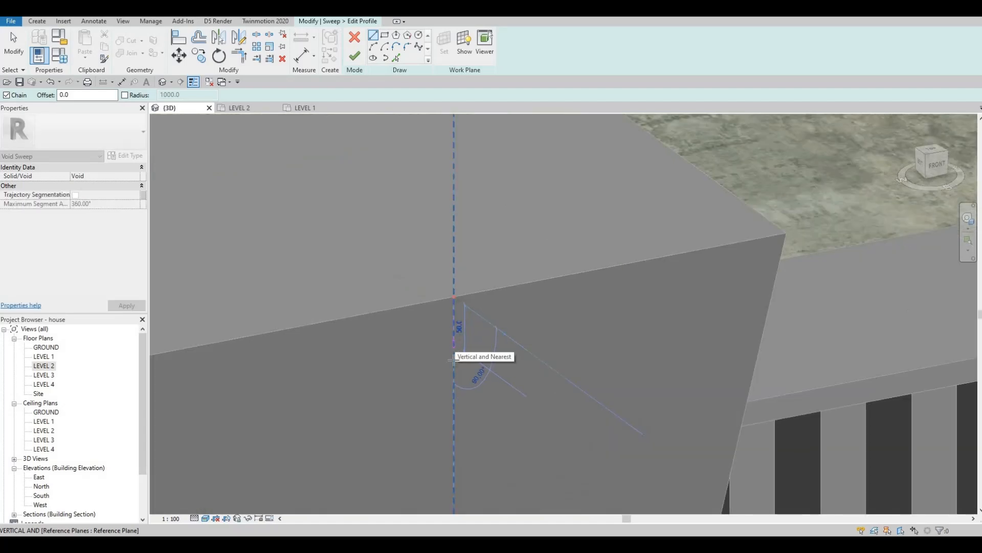
left_click(454, 346)
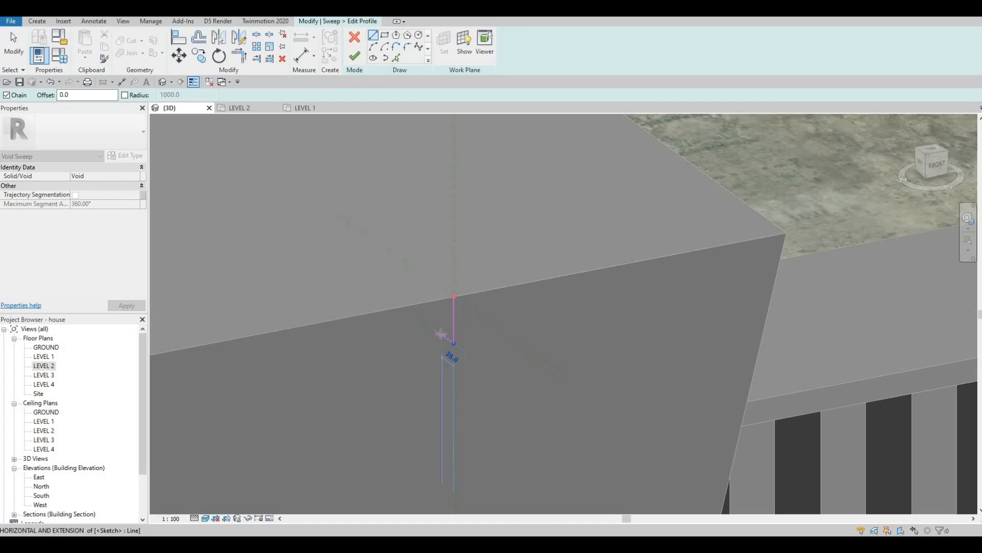
Sketch a closed 20 mm square profile running inward into the cap from the guide line's lower end
scroll(441, 334, "up", 1)
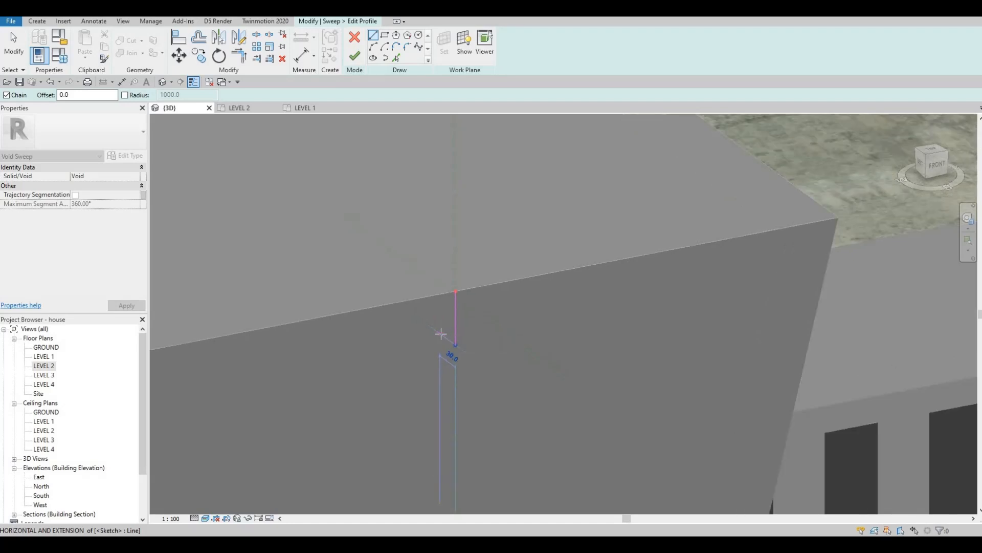
type("20")
key("Return")
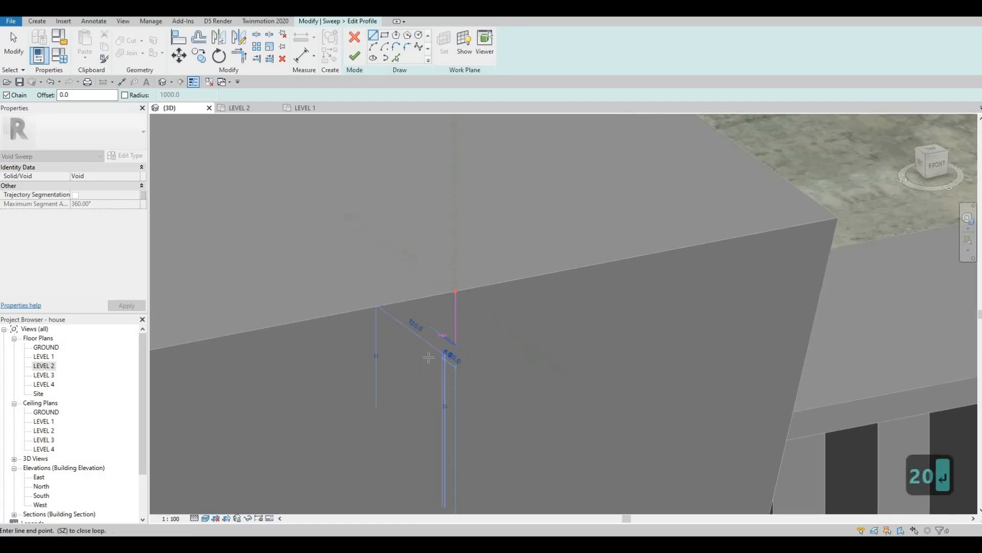
scroll(429, 357, "up", 2)
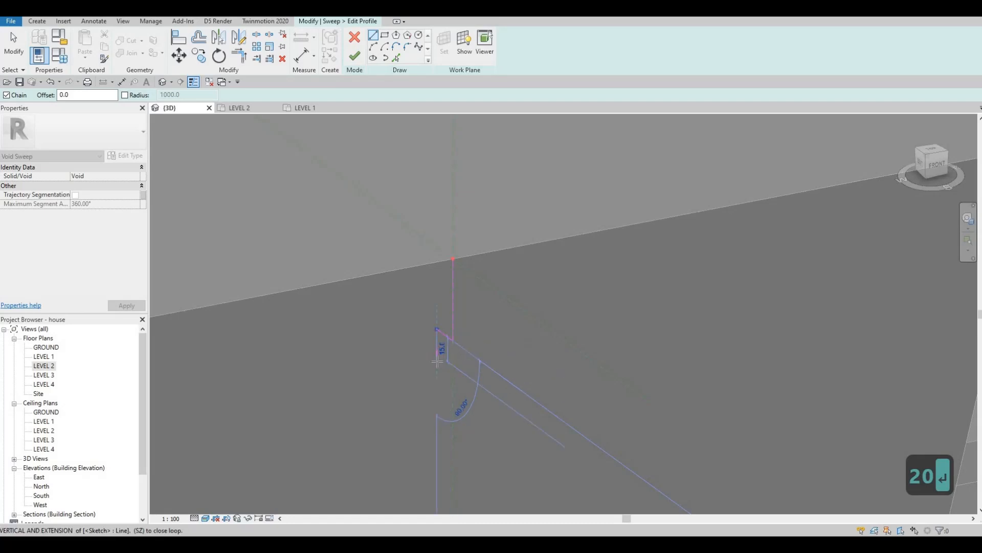
left_click(437, 362)
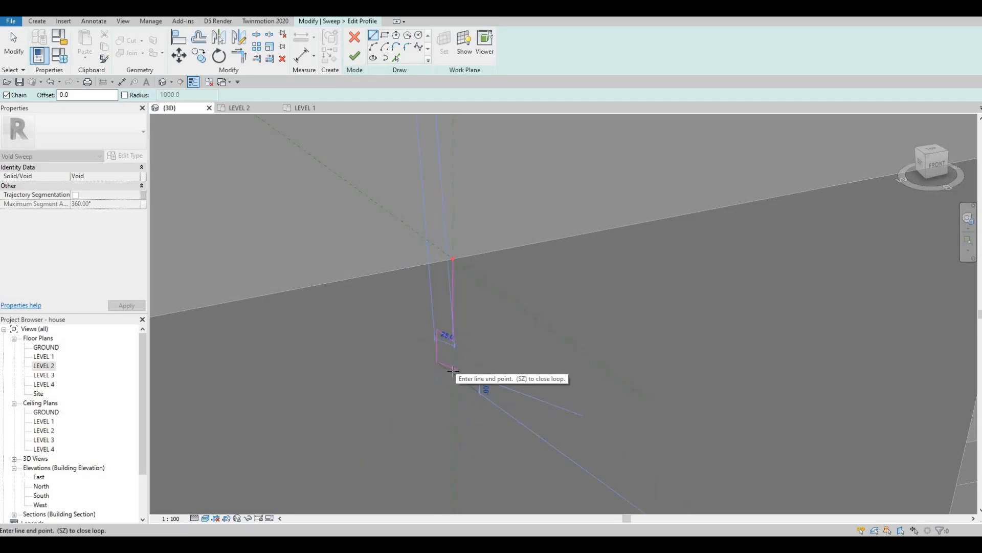
left_click(453, 370)
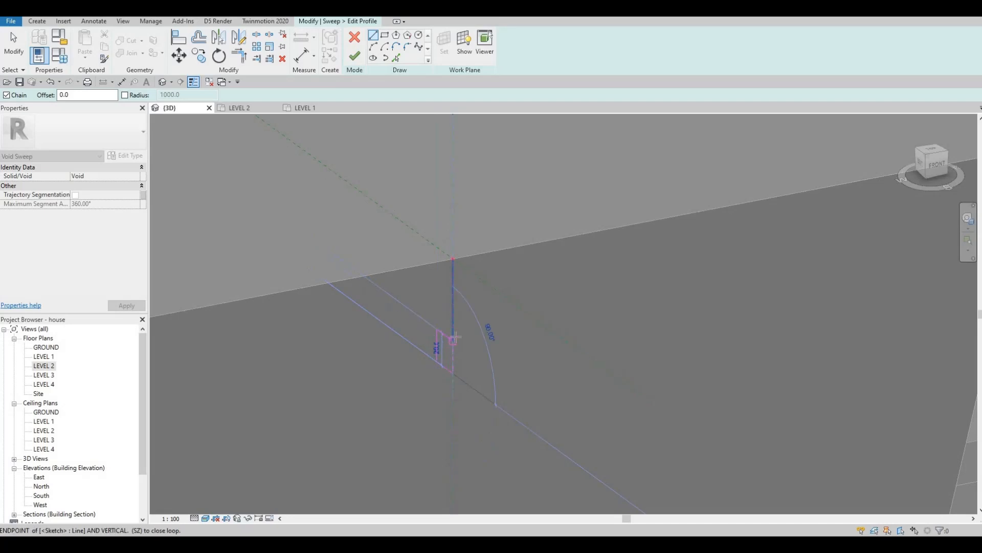
left_click(454, 339)
Delete the 50 mm guide line, then finish the profile and the void sweep
key("Escape")
key("Escape")
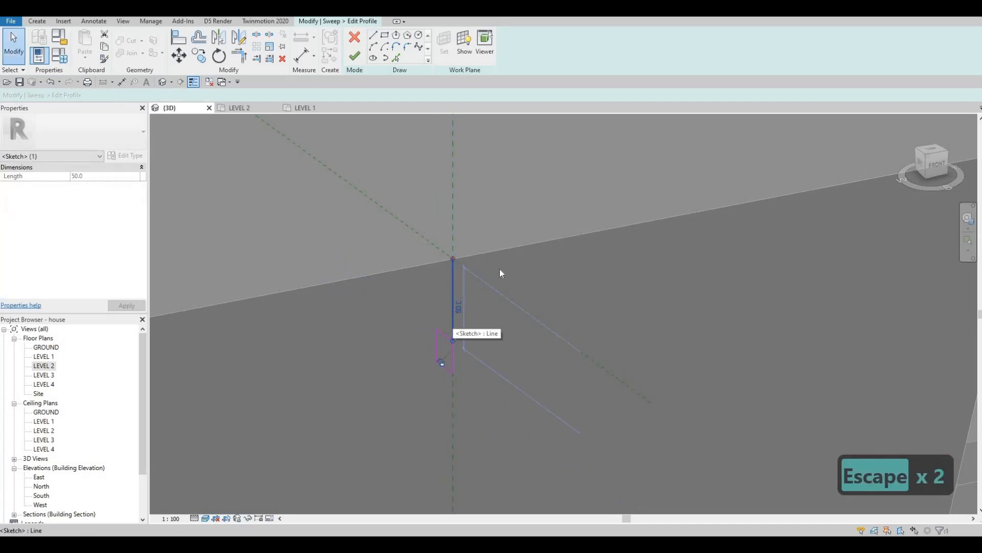
key("Delete")
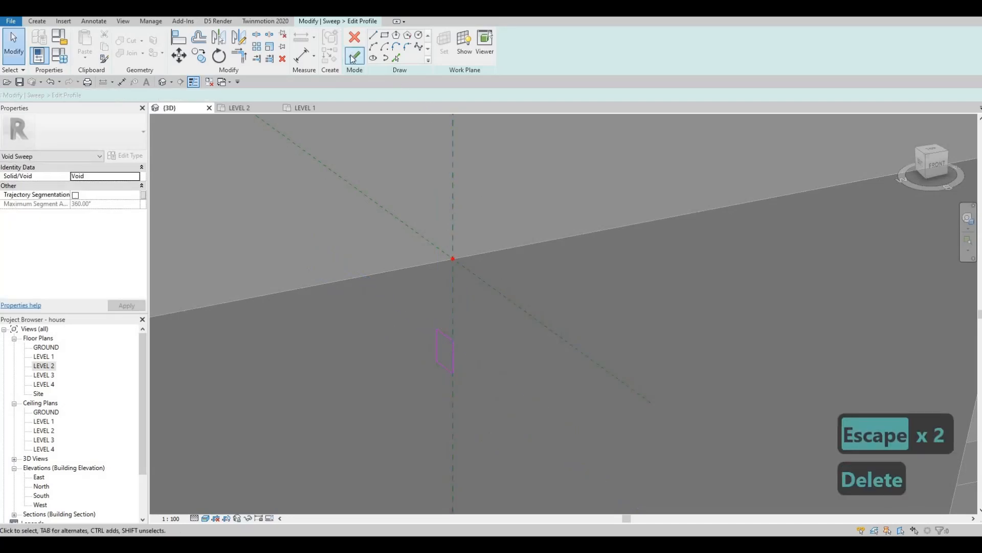
left_click(353, 58)
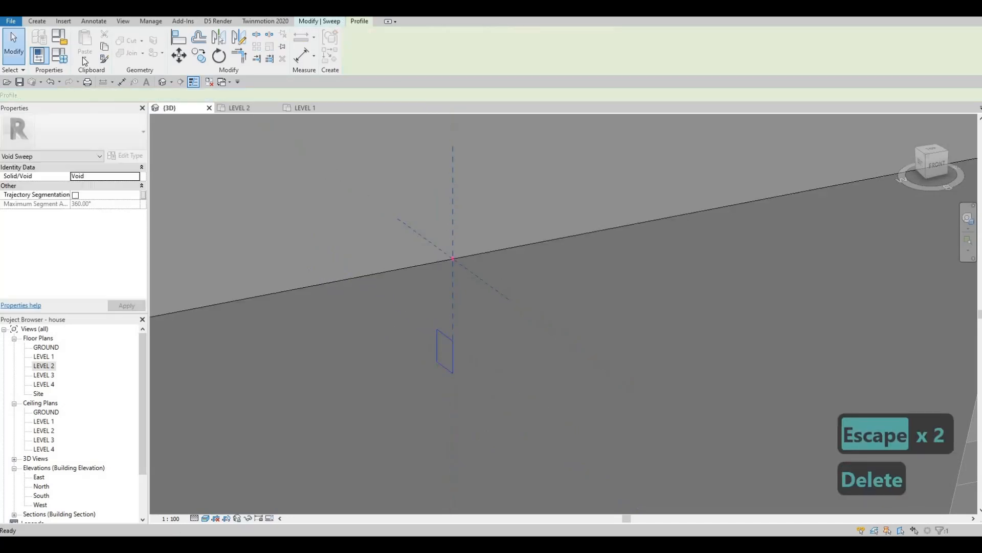
left_click(323, 22)
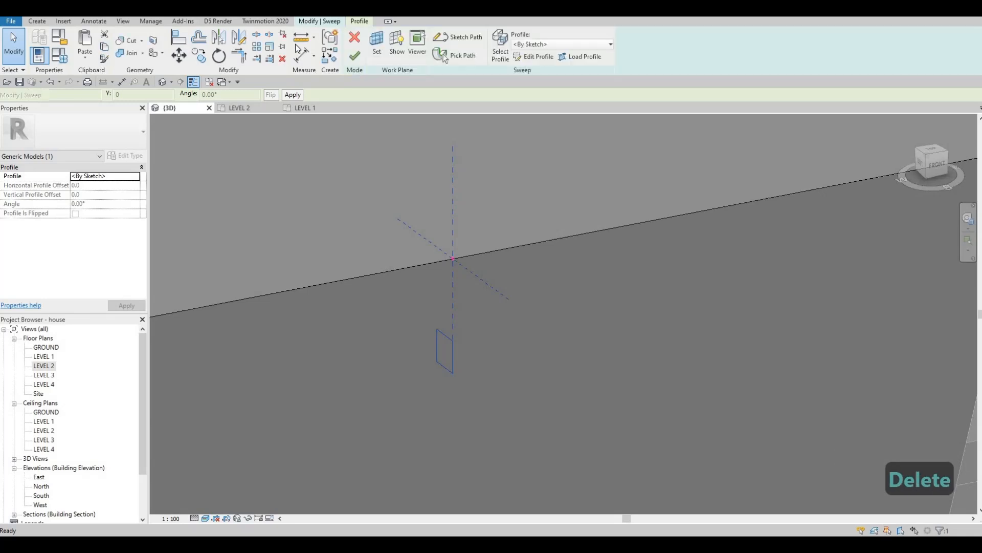
left_click(357, 58)
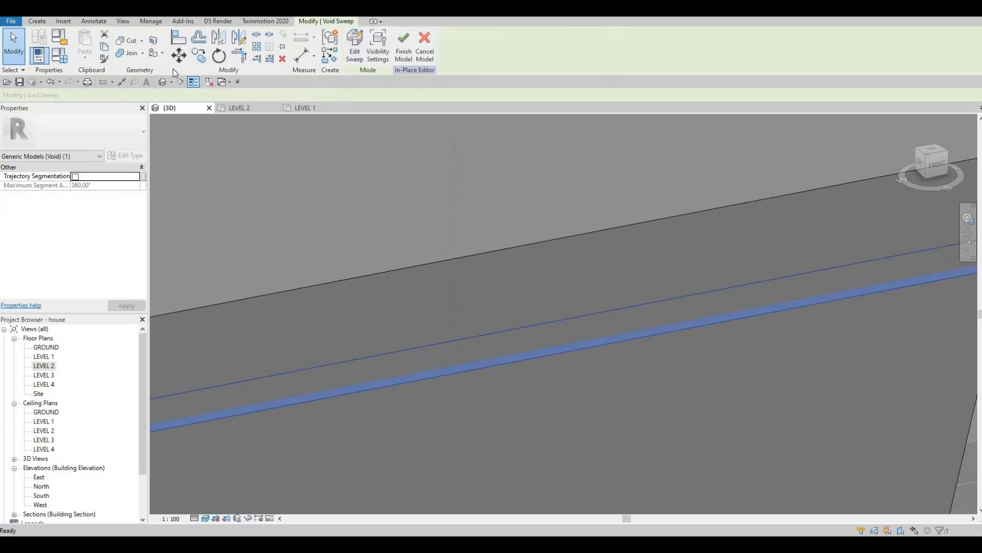
Cut the void sweep out of the pillar cap's blend so it forms the groove around the cap
left_click(129, 41)
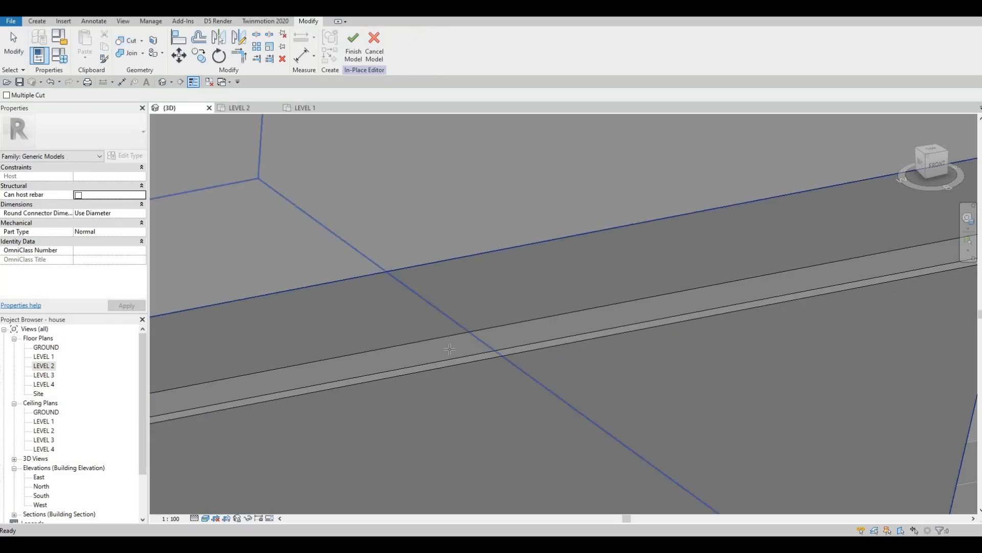
left_click(511, 339)
scroll(510, 339, "down", 4)
middle_click_drag(508, 287, 438, 371, "shift")
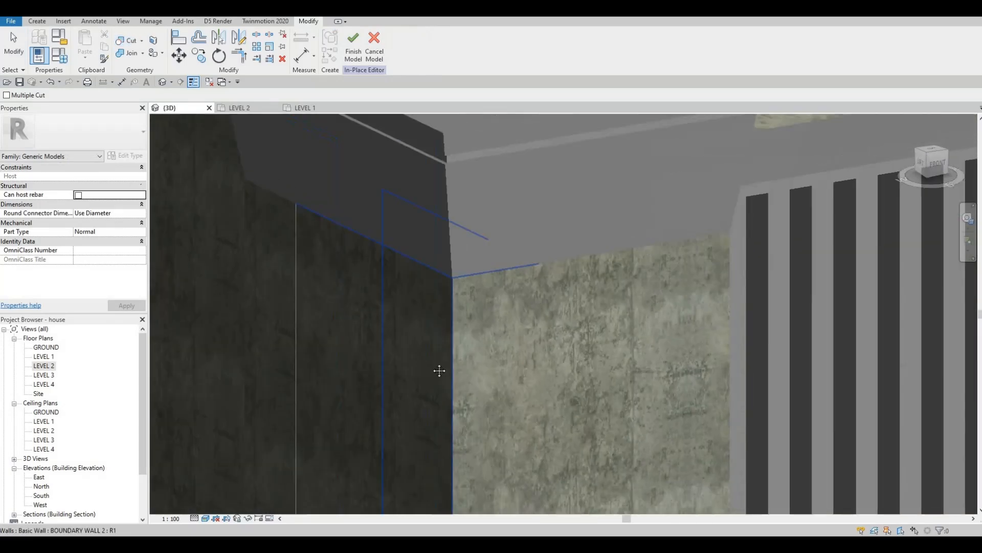
scroll(477, 290, "down", 2)
middle_click_drag(447, 209, 417, 267)
scroll(418, 266, "up", 3)
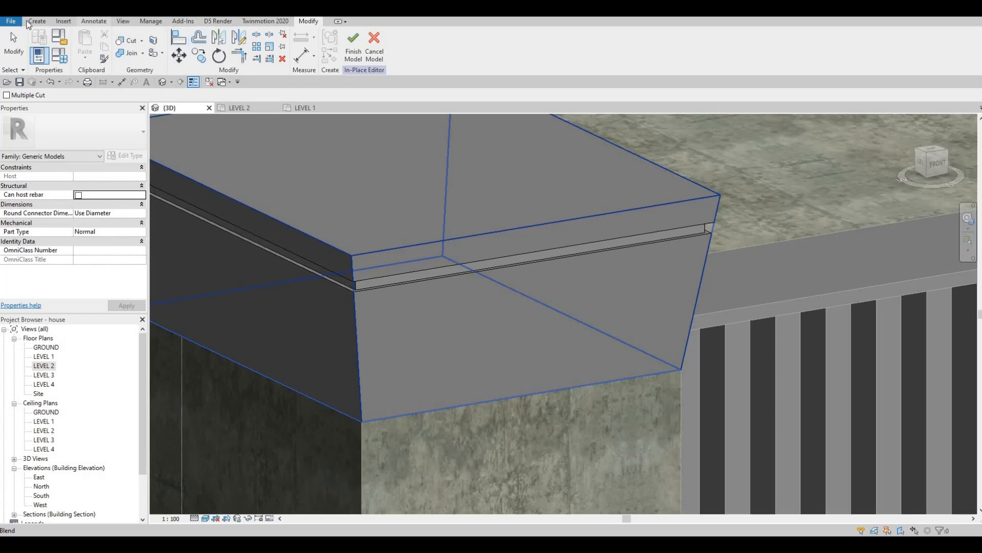
key("Escape")
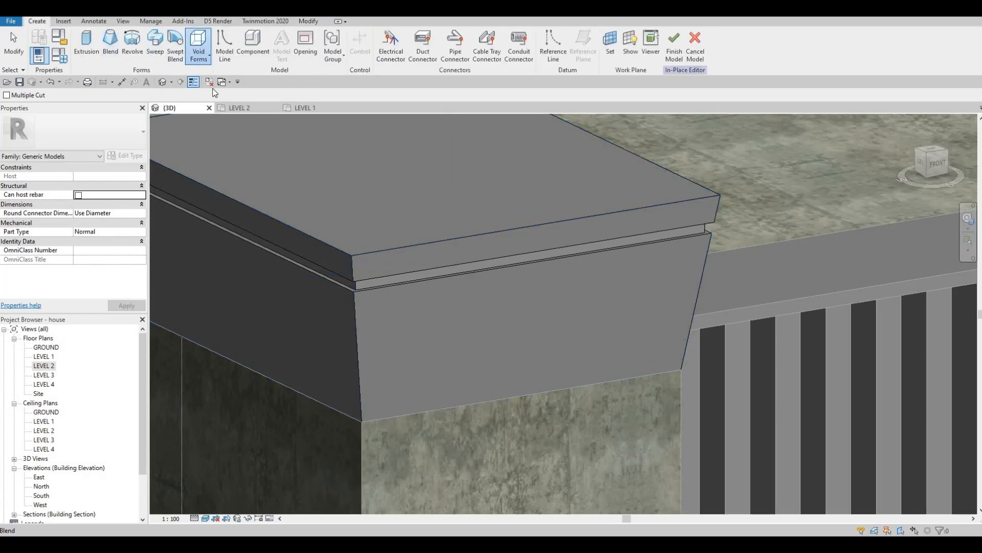
left_click(199, 46)
key("Escape")
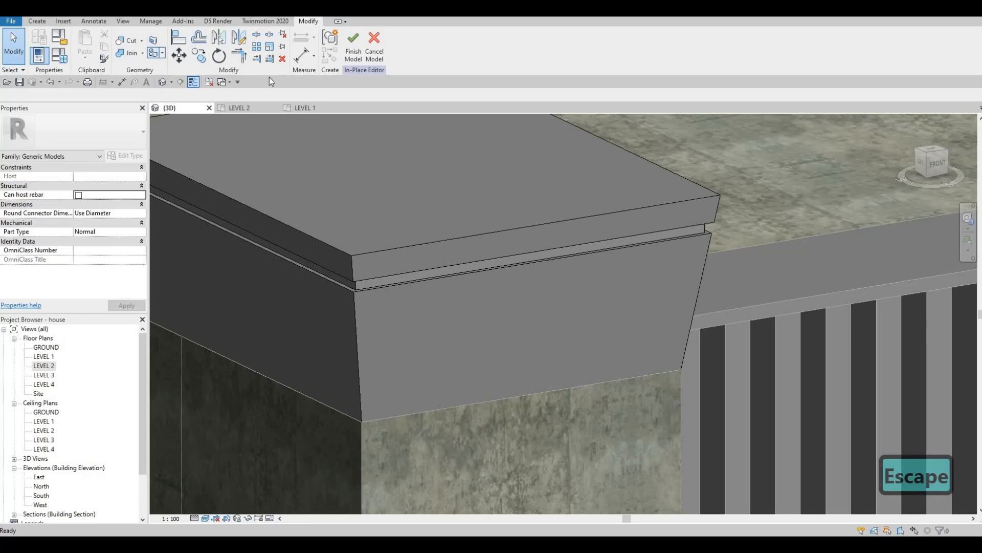
Search the Paint materials for LUMI and paint the groove's front face with Glass, White, High Luminance
key("p")
key("t")
left_click(591, 140)
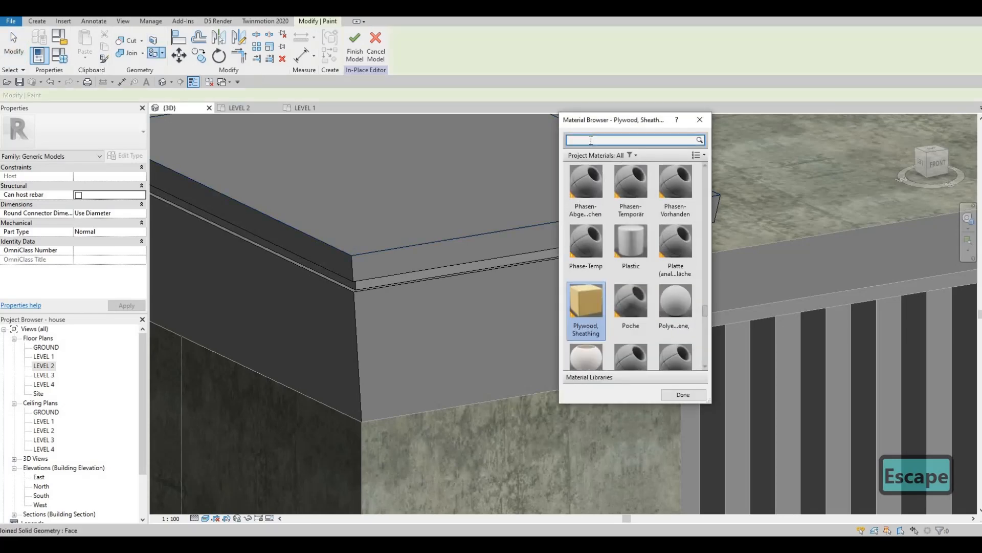
type("LU")
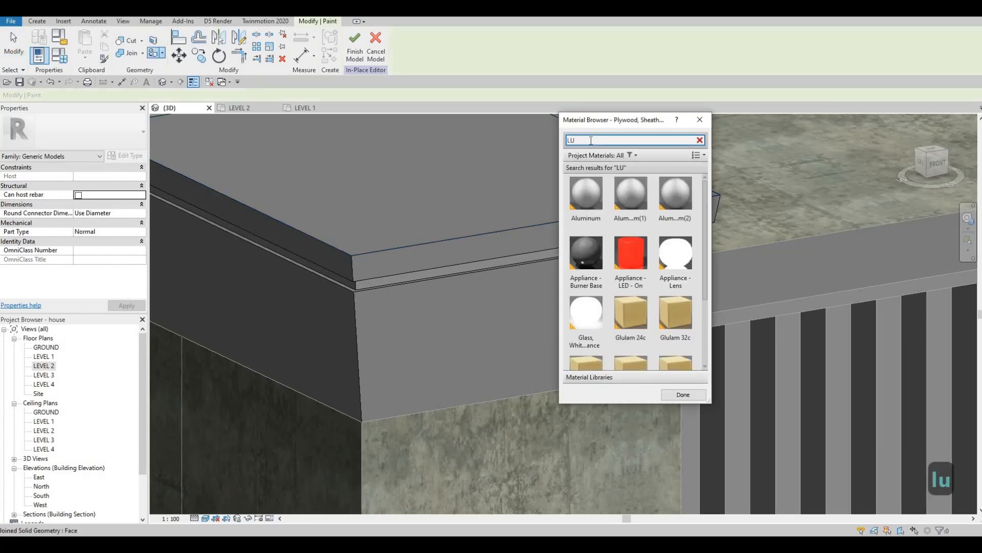
type("MI")
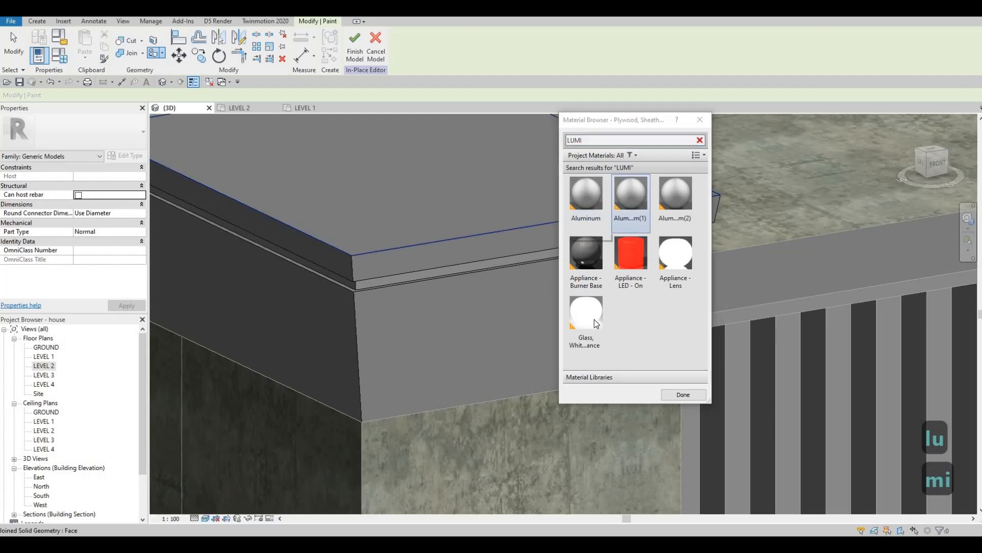
scroll(410, 272, "up", 3)
left_click(405, 278)
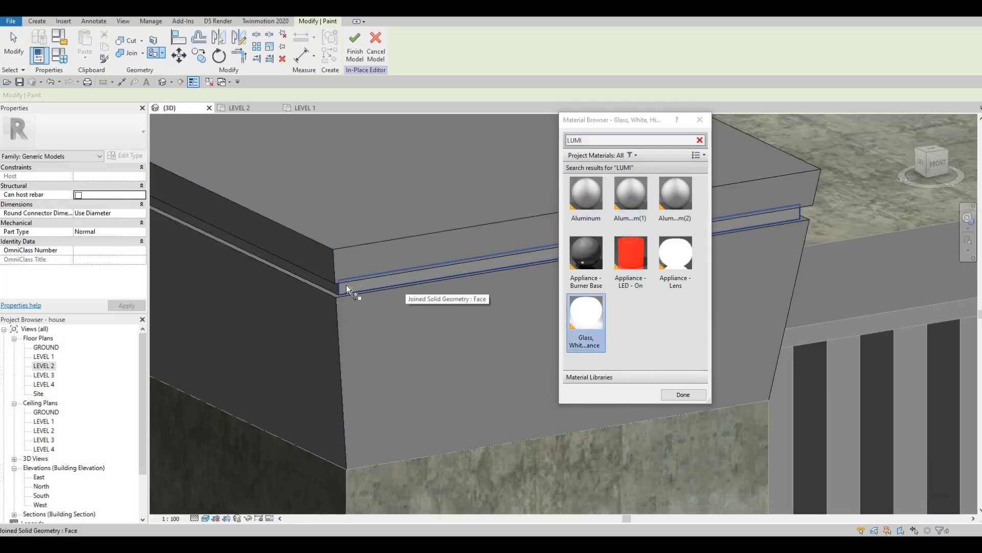
Paint the groove's left and right side faces with the same Glass, White, High Luminance material
key("Tab")
key("Tab")
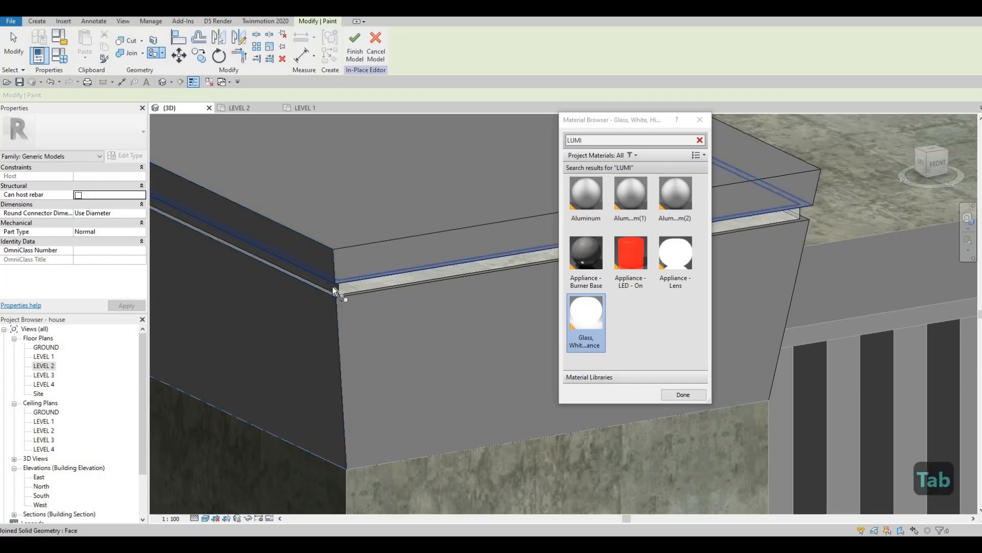
left_click(339, 285)
scroll(340, 284, "down", 3)
middle_click_drag(239, 260, 410, 507, "shift")
scroll(450, 322, "down", 2)
scroll(451, 259, "down", 2)
scroll(427, 261, "up", 6)
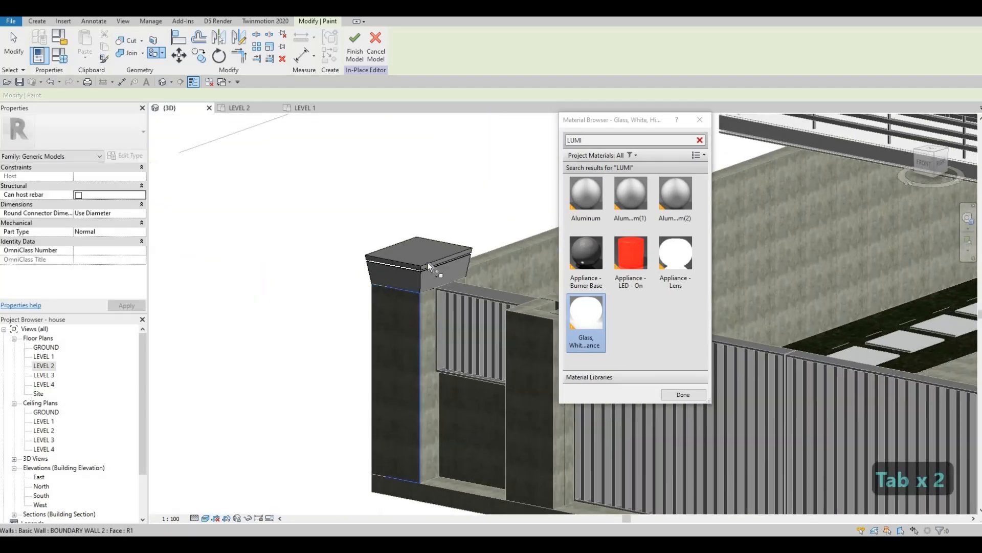
key("Tab")
key("Tab")
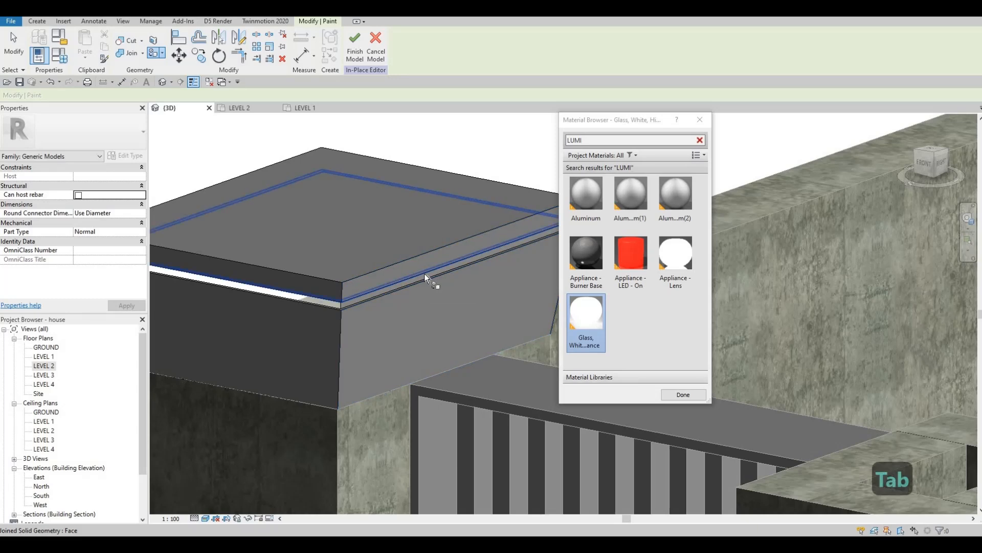
left_click(424, 274)
scroll(406, 294, "down", 3)
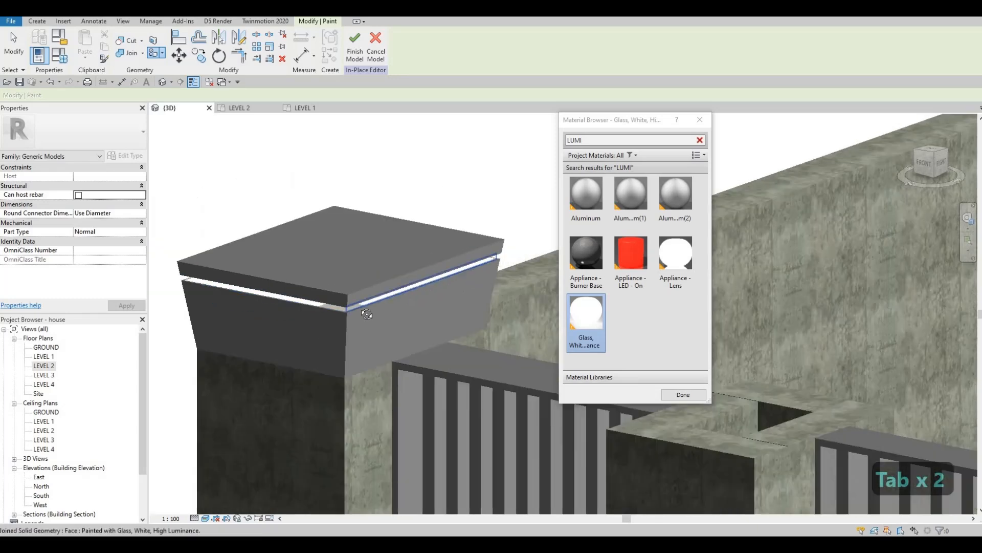
Examine the pillar cap from its other sides for groove faces still lacking paint, keeping Glass, White, High Luminance as the paint material
middle_click_drag(405, 294, 419, 267, "shift")
left_click(586, 256)
scroll(123, 353, "down", 1)
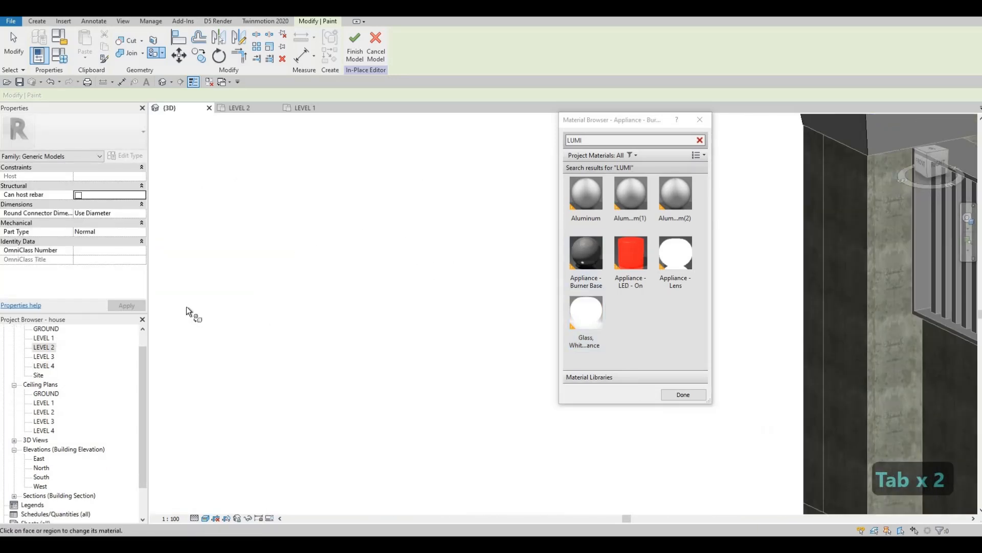
left_click(586, 320)
middle_click_drag(525, 302, 234, 311)
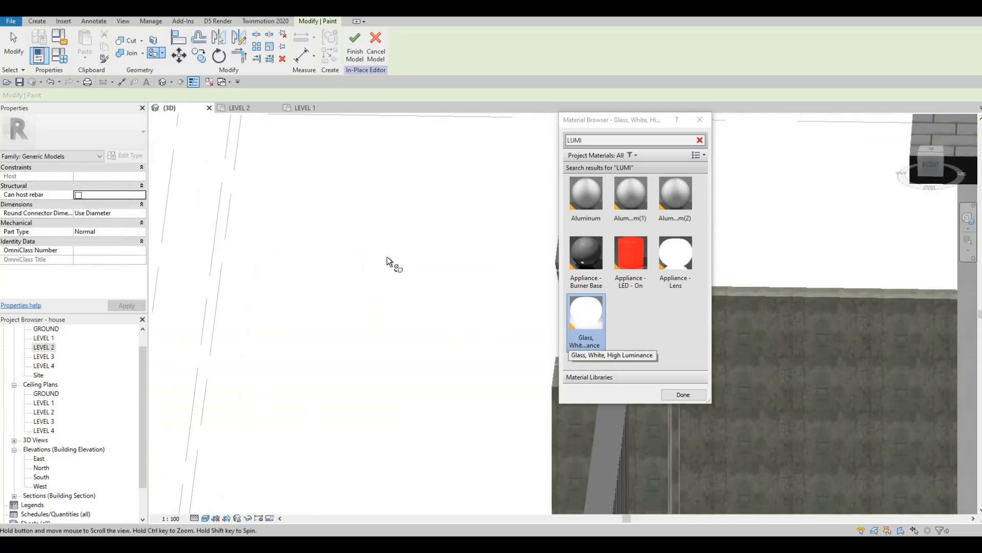
scroll(422, 260, "up", 2)
middle_click_drag(379, 308, 482, 332)
scroll(397, 313, "down", 1)
middle_click_drag(417, 260, 454, 266, "shift")
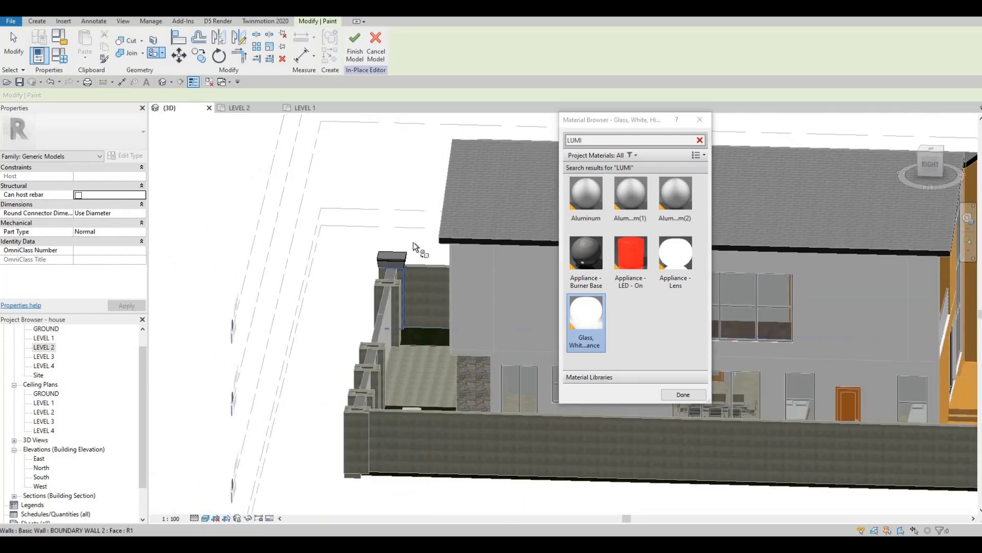
scroll(378, 276, "up", 6)
middle_click_drag(373, 286, 180, 269, "shift")
scroll(362, 301, "up", 2)
scroll(193, 271, "down", 1)
scroll(422, 303, "down", 1)
middle_click_drag(547, 323, 158, 269)
Paint the groove's back face with Appliance - LED - On
left_click(627, 265)
middle_click_drag(620, 441, 438, 417, "shift")
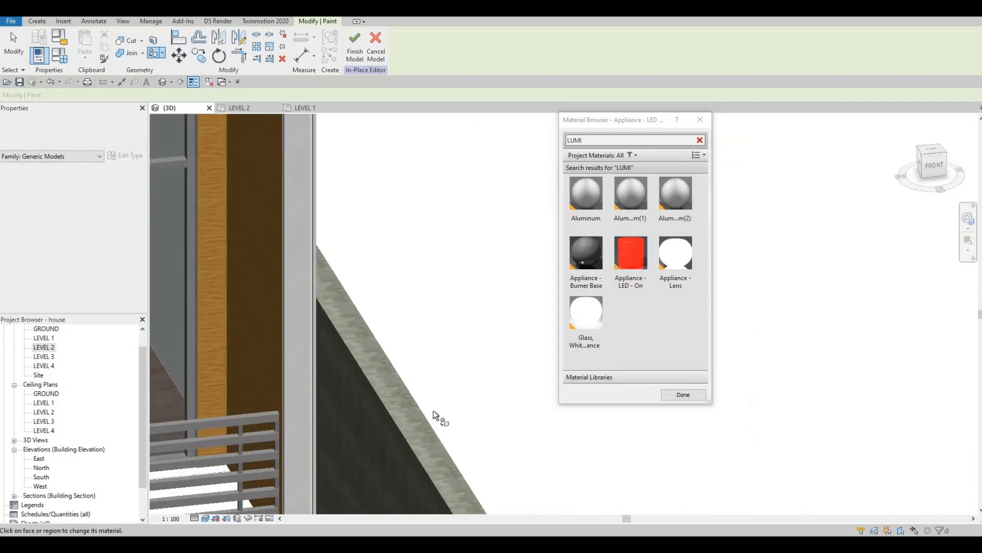
middle_click_drag(543, 319, 580, 330)
scroll(410, 356, "down", 6)
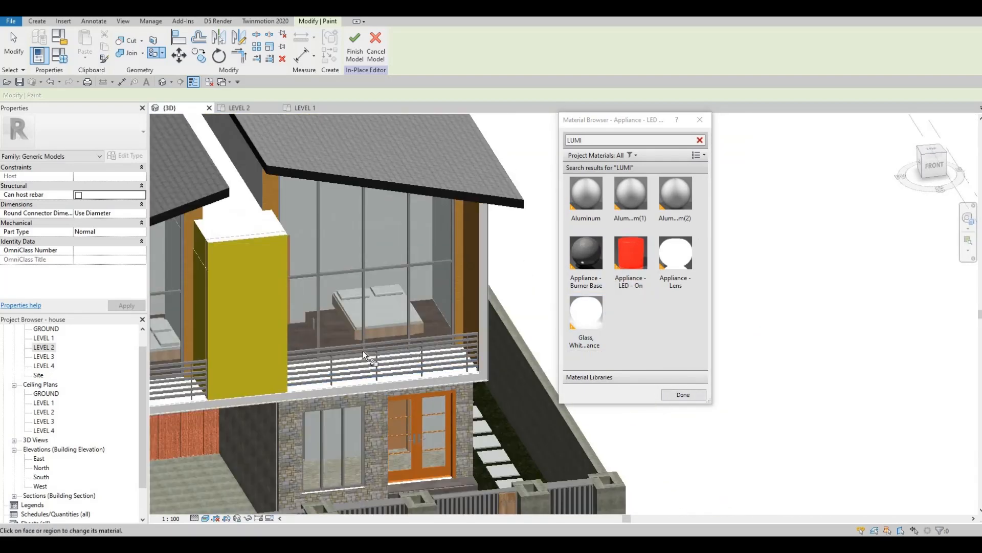
middle_click_drag(363, 351, 665, 210)
scroll(492, 358, "down", 1)
middle_click_drag(706, 447, 936, 435, "shift")
middle_click_drag(686, 417, 371, 358)
middle_click_drag(445, 346, 308, 330)
scroll(330, 371, "up", 10)
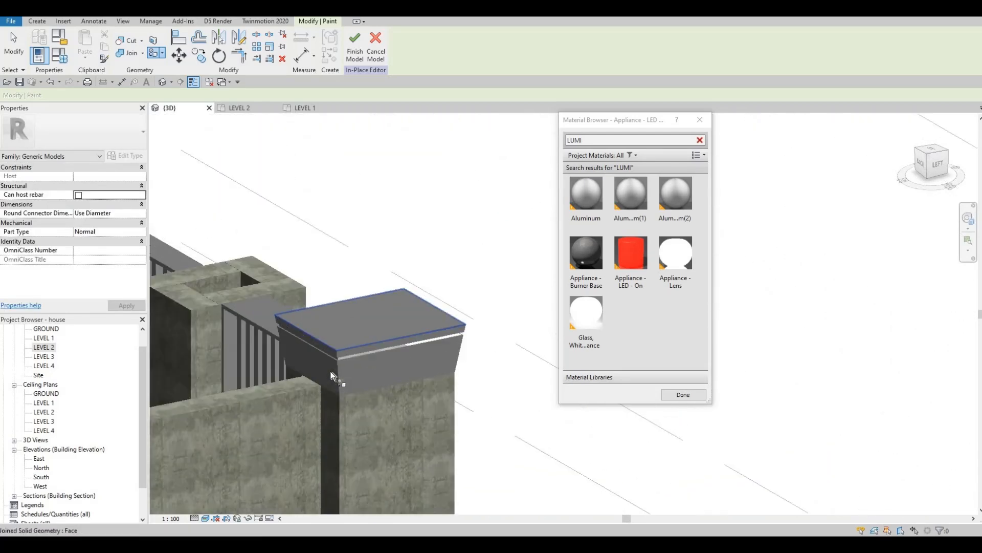
key("Tab")
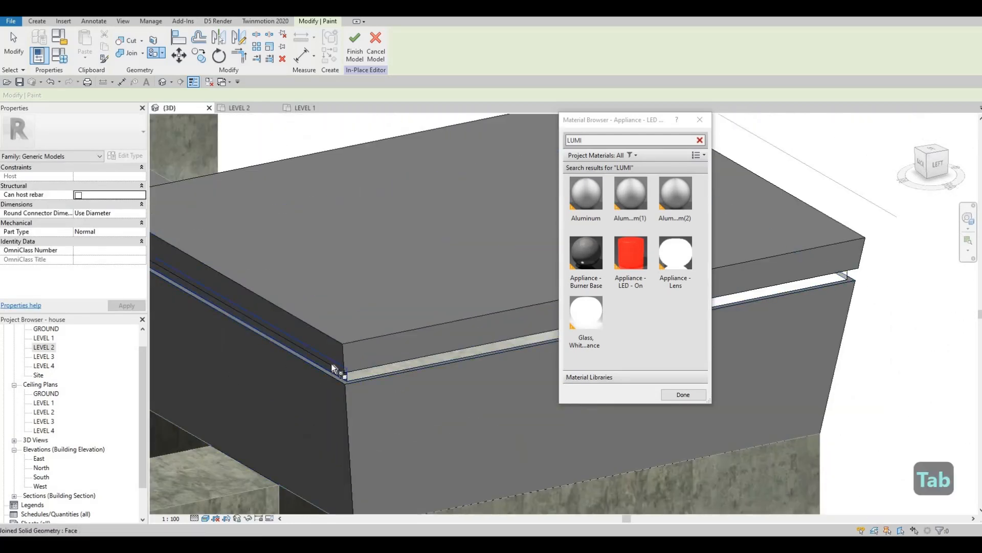
left_click(332, 375)
Repaint the groove's back face with Glass, White, High Luminance and finish painting
scroll(338, 373, "down", 2)
left_click(583, 312)
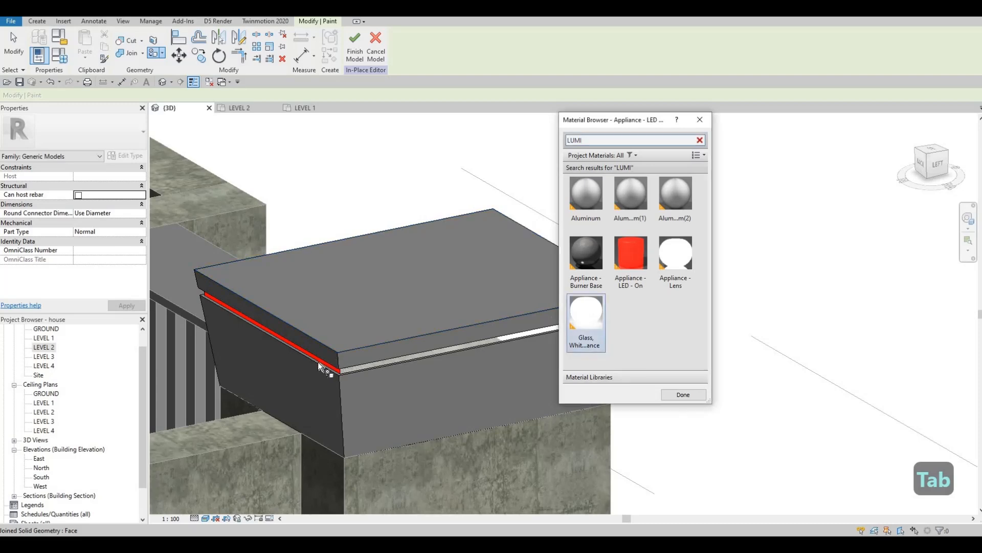
scroll(322, 362, "up", 3)
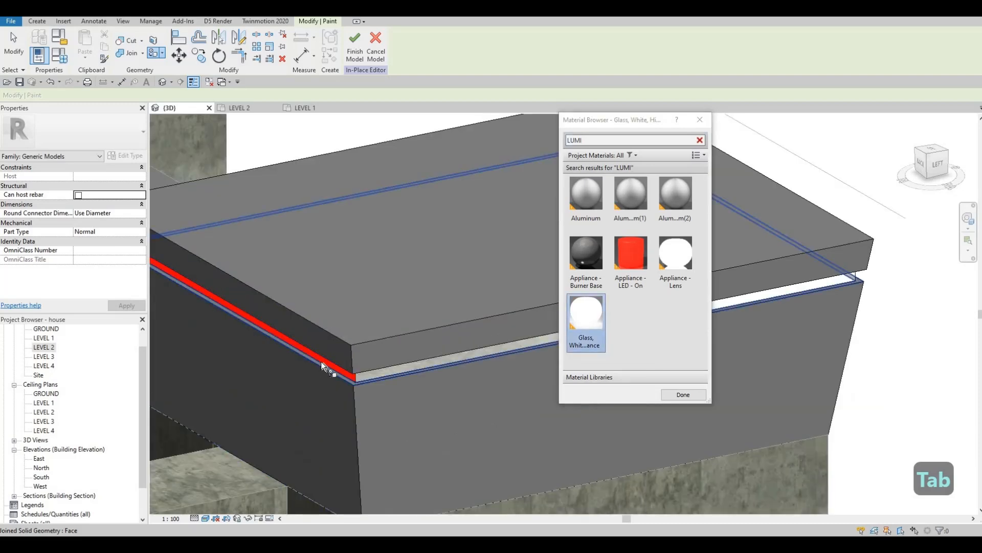
key("Tab")
scroll(488, 377, "down", 4)
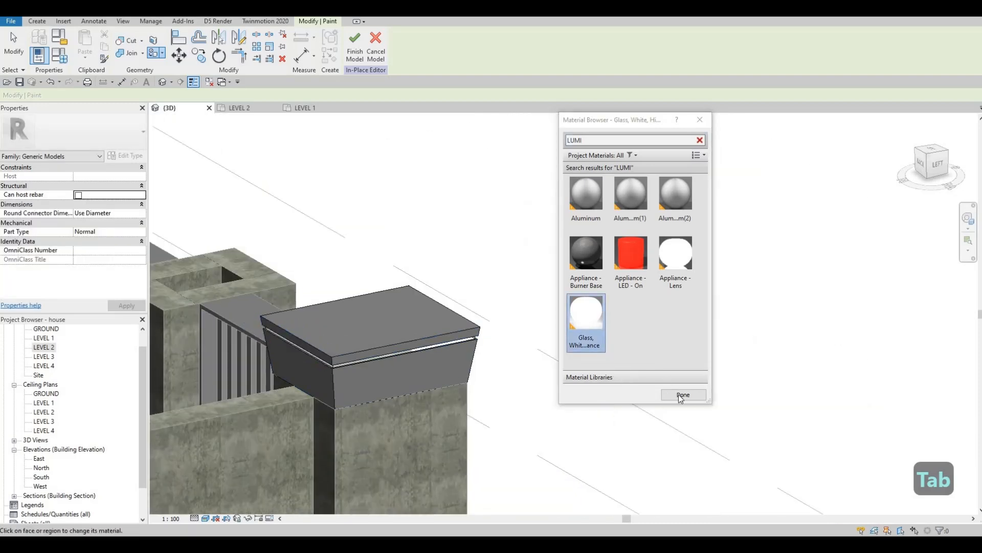
left_click(683, 394)
Finish the in-place pillar cap model and reopen it for editing
scroll(415, 388, "down", 3)
middle_click_drag(269, 379, 434, 353, "shift")
scroll(256, 339, "down", 4)
middle_click_drag(250, 338, 768, 70, "shift")
left_click(353, 47)
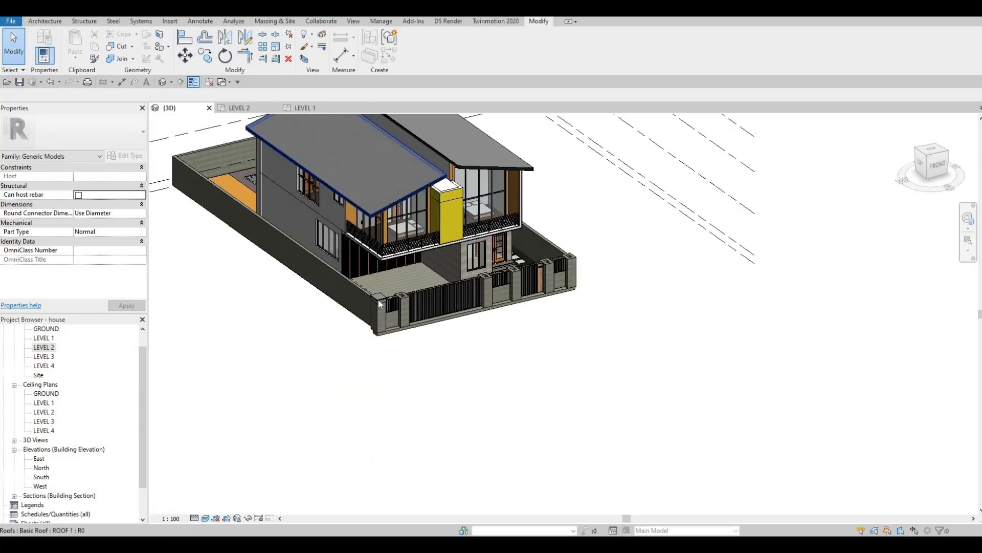
scroll(379, 300, "up", 4)
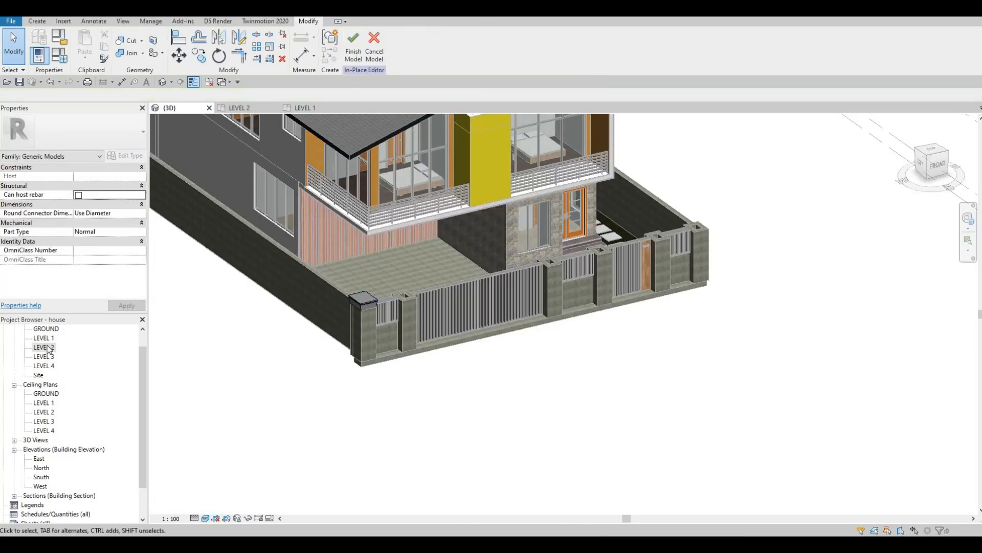
Select the corner pillar cap's blend in the LEVEL 2 plan and add its void sweep to the selection in 3D
left_click(239, 107)
left_click_drag(171, 262, 261, 377)
left_click_drag(253, 332, 241, 325)
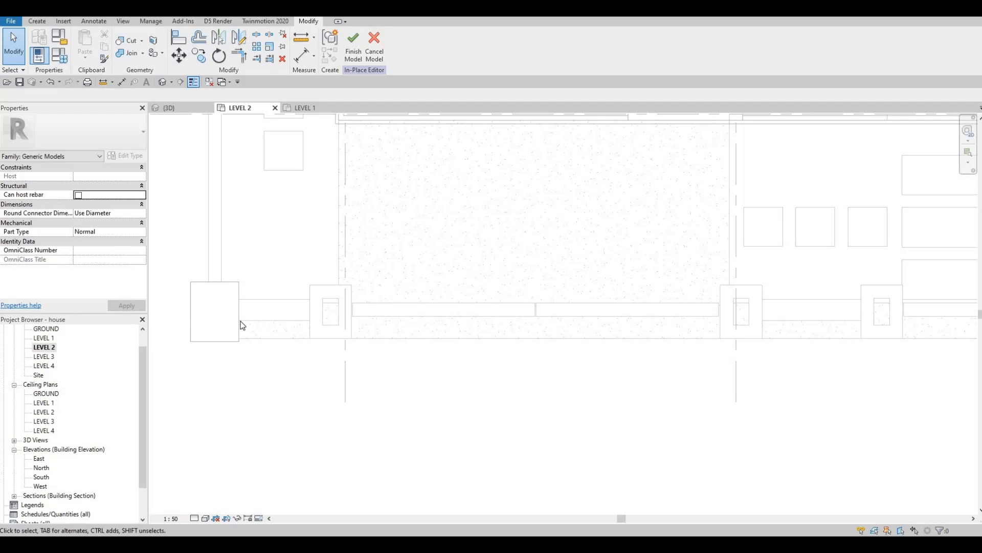
left_click(236, 282)
left_click(170, 108)
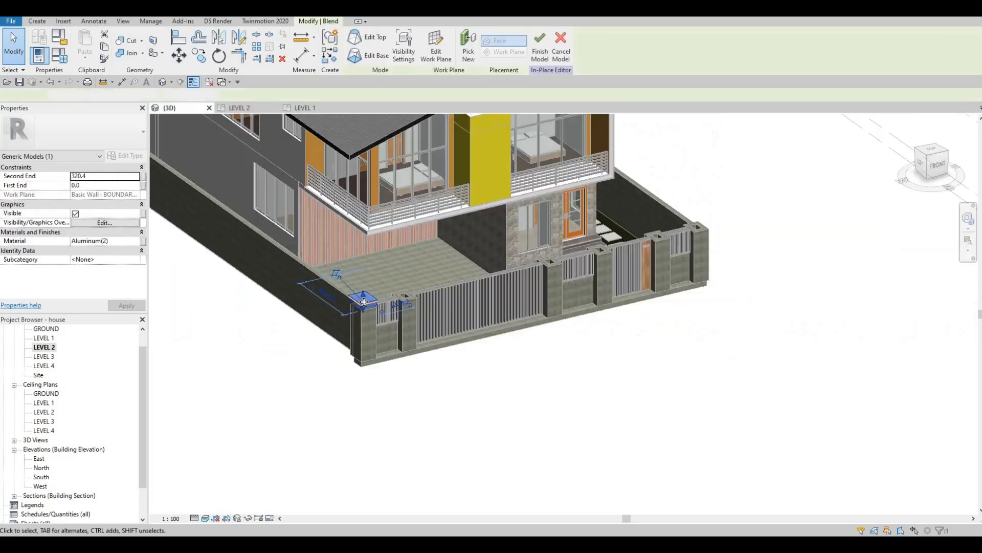
scroll(385, 294, "up", 10)
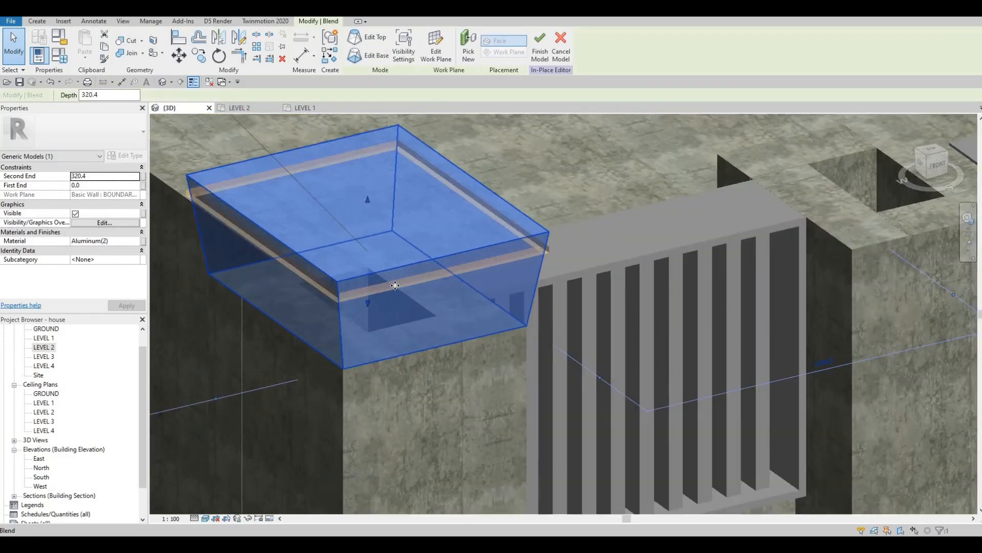
key("Tab")
left_click(519, 260, "ctrl")
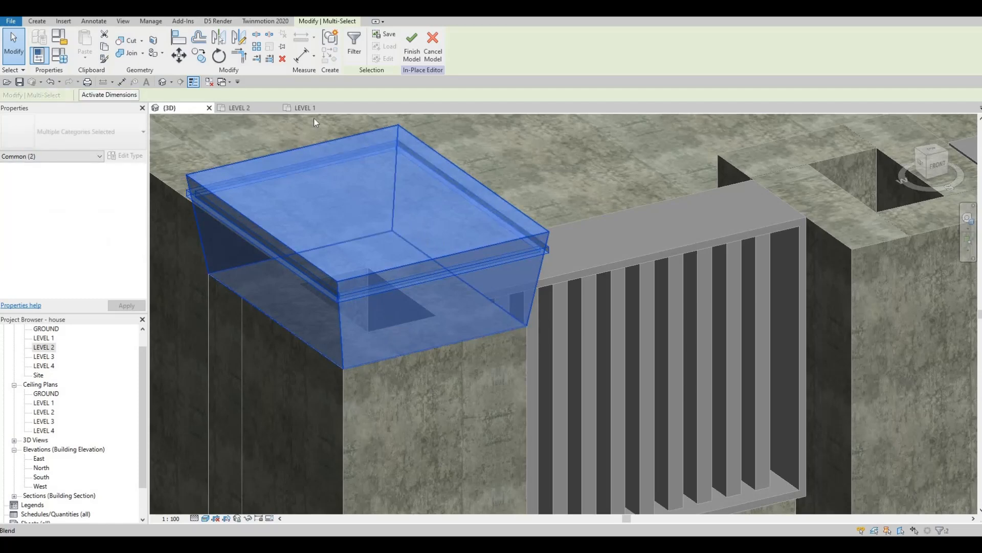
Copy the selected cap and void sweep onto the second fence pillar in the LEVEL 2 plan, allowing multiple copies
left_click(251, 107)
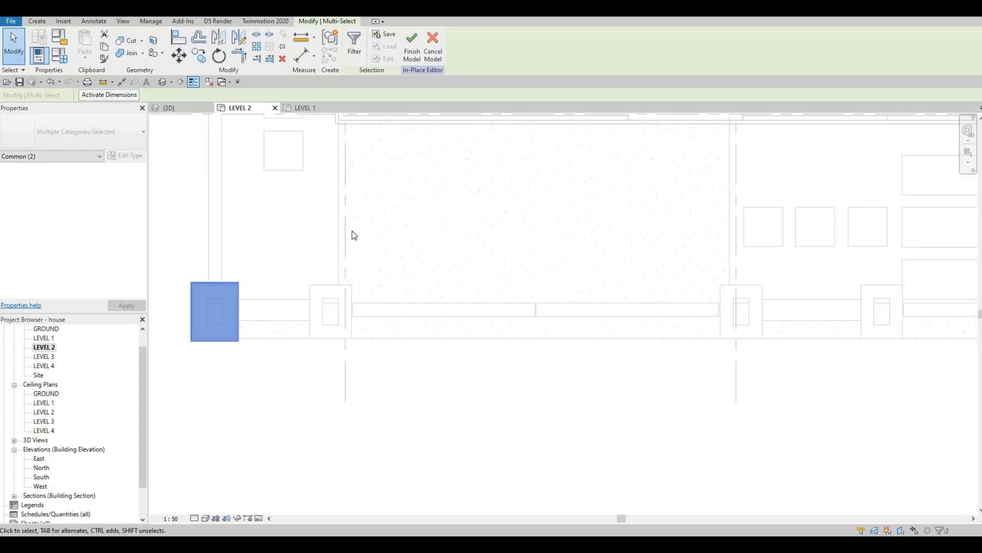
middle_click_drag(352, 231, 405, 217)
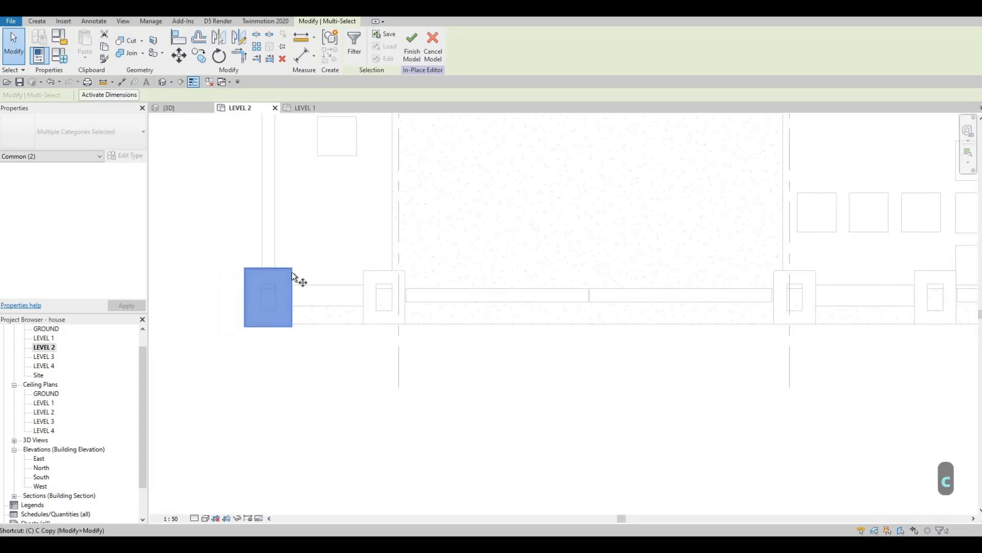
key("o")
scroll(279, 279, "up", 2)
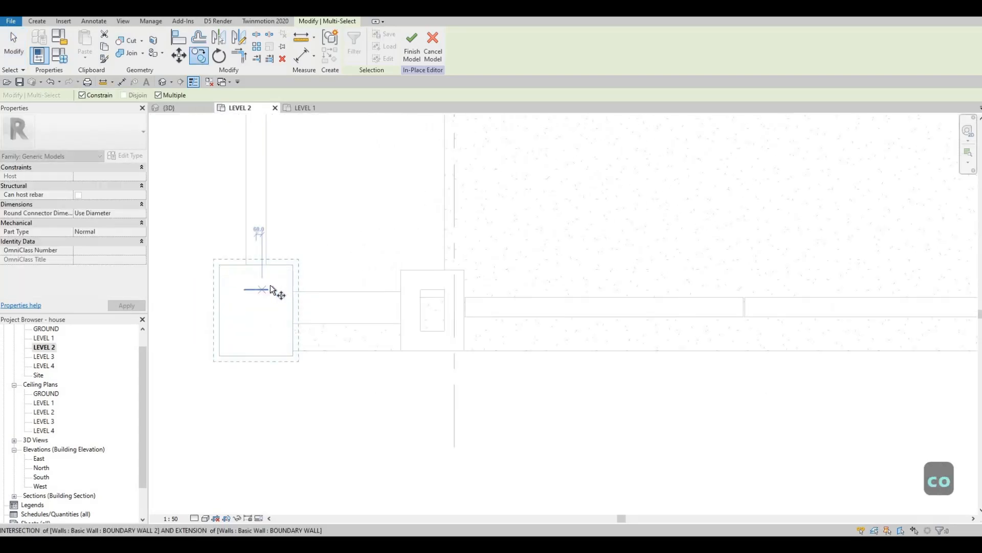
left_click(270, 288)
scroll(269, 290, "up", 2)
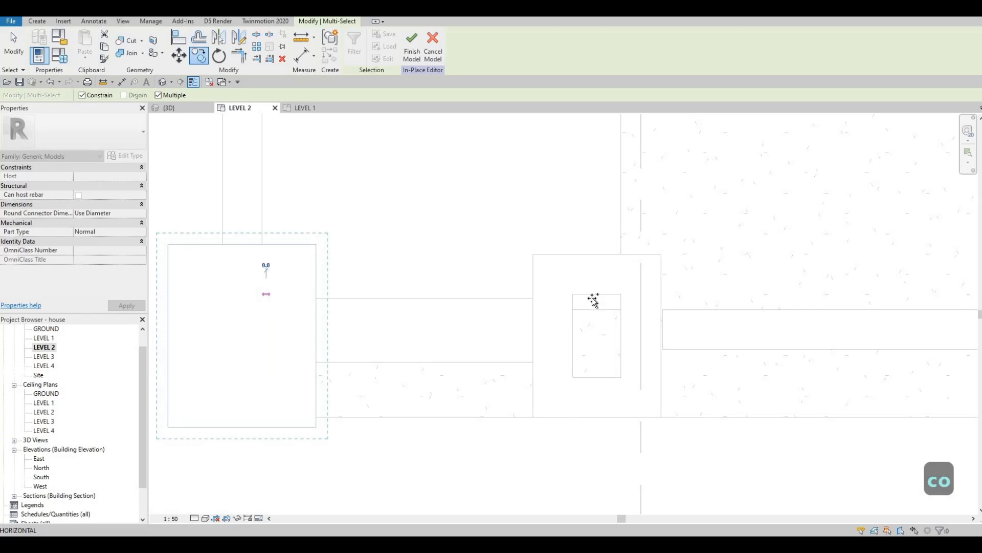
left_click(621, 293)
Place another copy of the cap and void sweep on the third pillar, beyond the wide gate
scroll(491, 257, "down", 4)
middle_click_drag(759, 259, 519, 259)
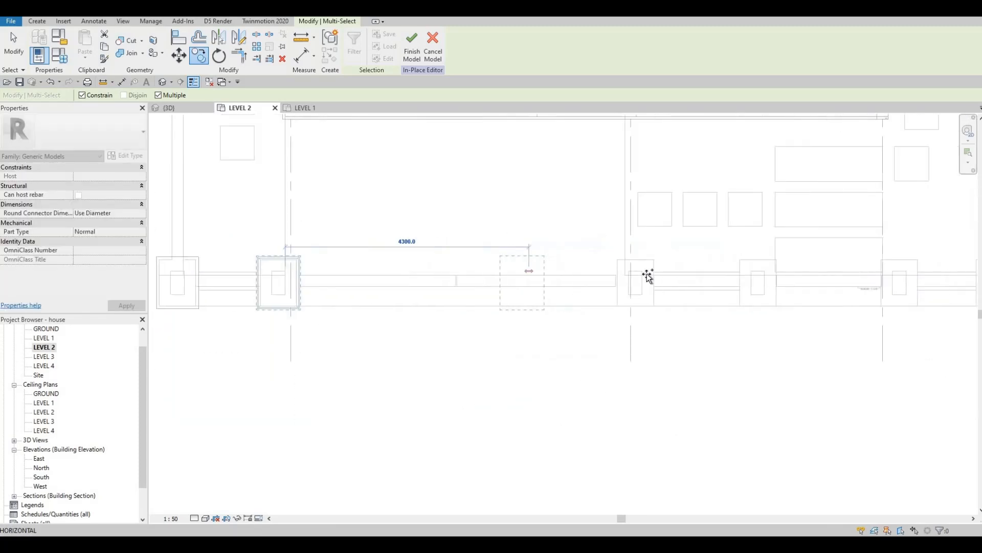
scroll(645, 260, "up", 2)
scroll(650, 274, "up", 2)
left_click(632, 288)
middle_click_drag(708, 287, 160, 277)
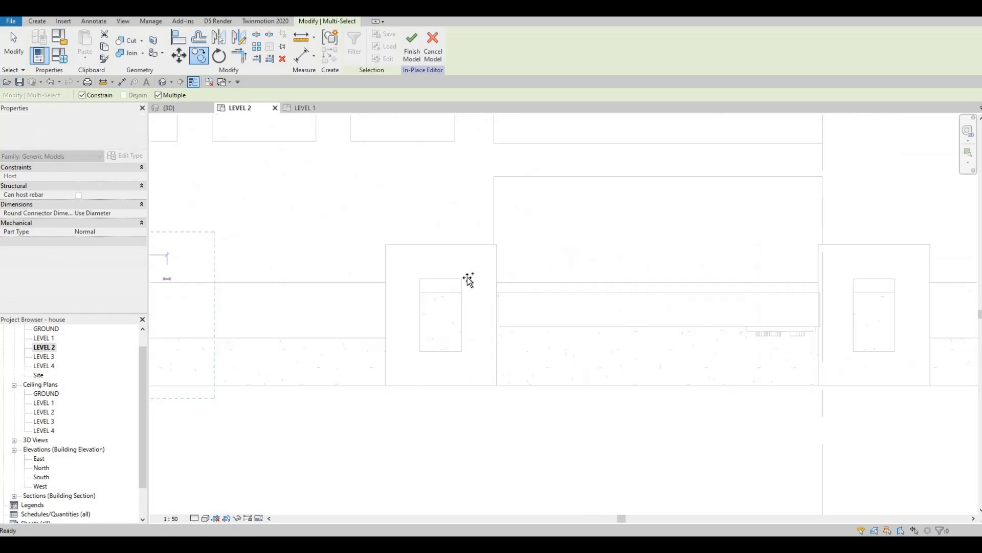
Place copies of the cap and void sweep on the fourth, fifth and end front pillars in the plan, and finish the model
left_click(469, 279)
scroll(747, 276, "down", 2)
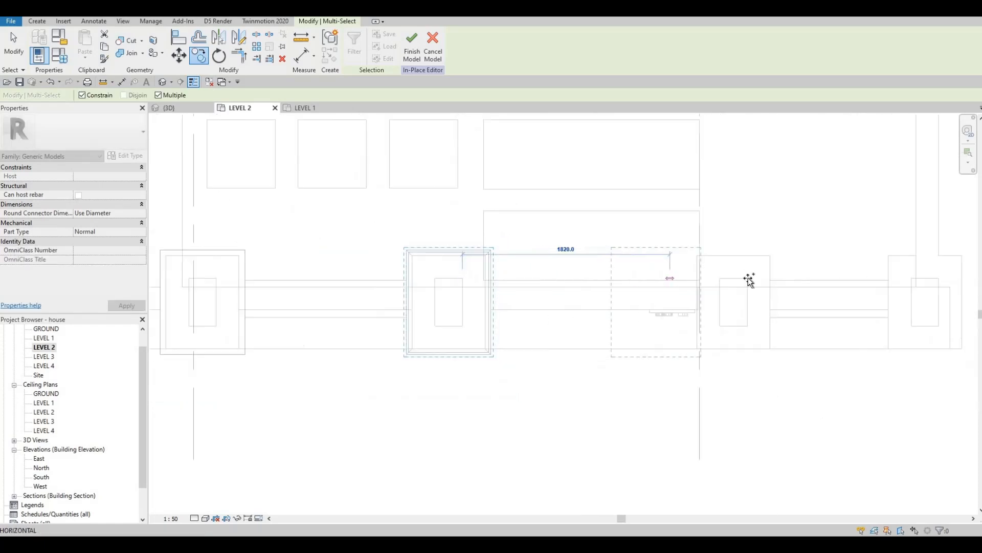
left_click(723, 276)
middle_click_drag(944, 278, 697, 278)
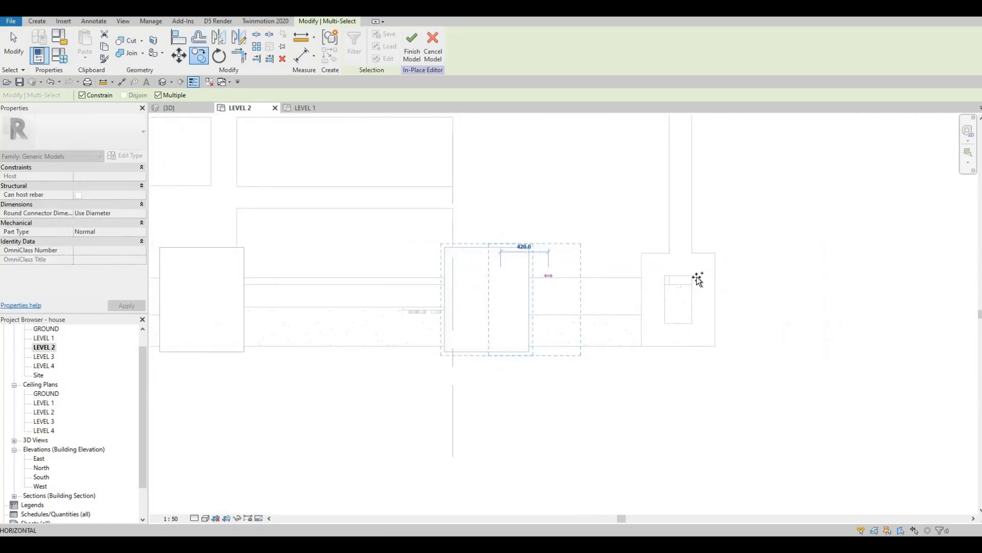
left_click(691, 275)
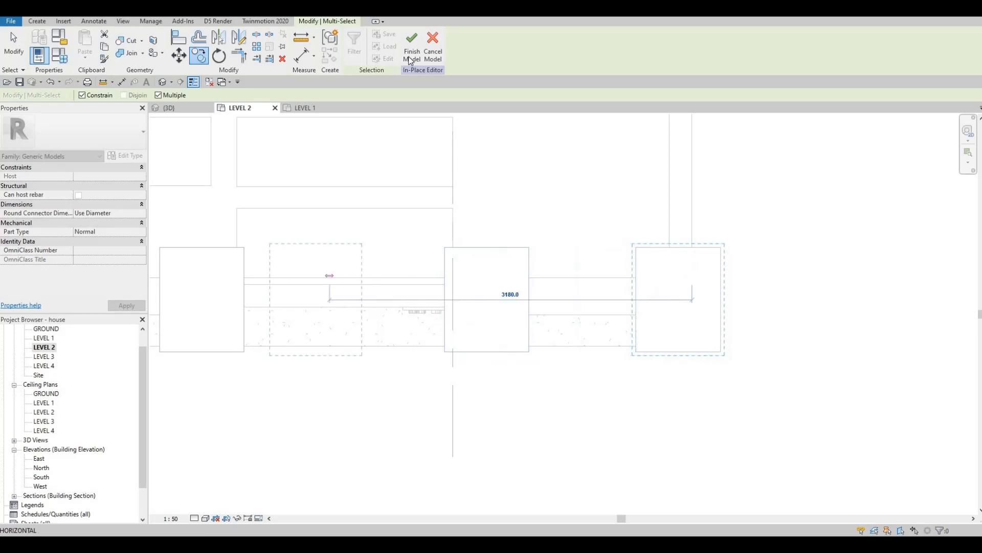
In the 3D view, select the cap on the pillar before the wide gate and reopen the pillar cap model for in-place editing
left_click(173, 105)
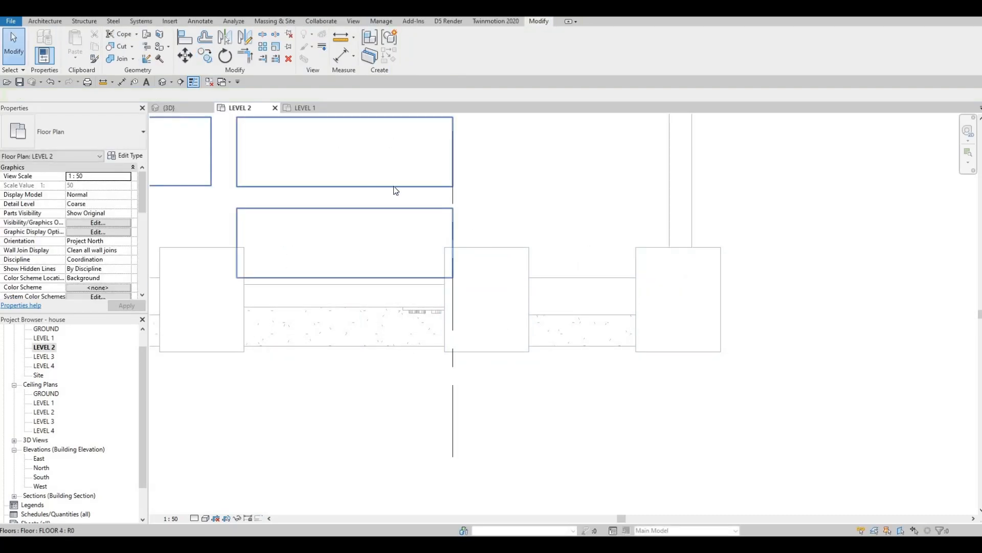
middle_click_drag(607, 261, 612, 213, "shift")
middle_click_drag(316, 440, 408, 314, "shift")
scroll(407, 314, "up", 3)
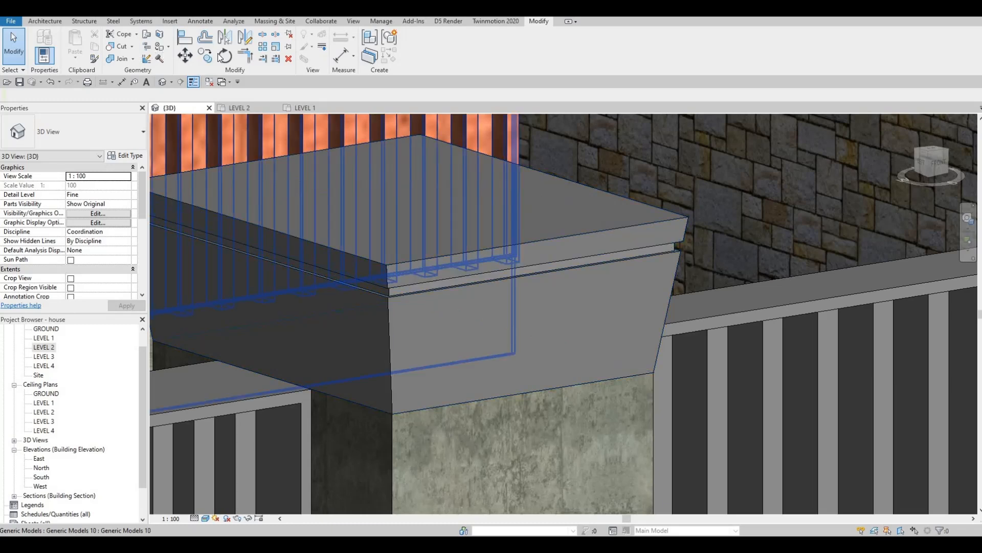
left_click(436, 292)
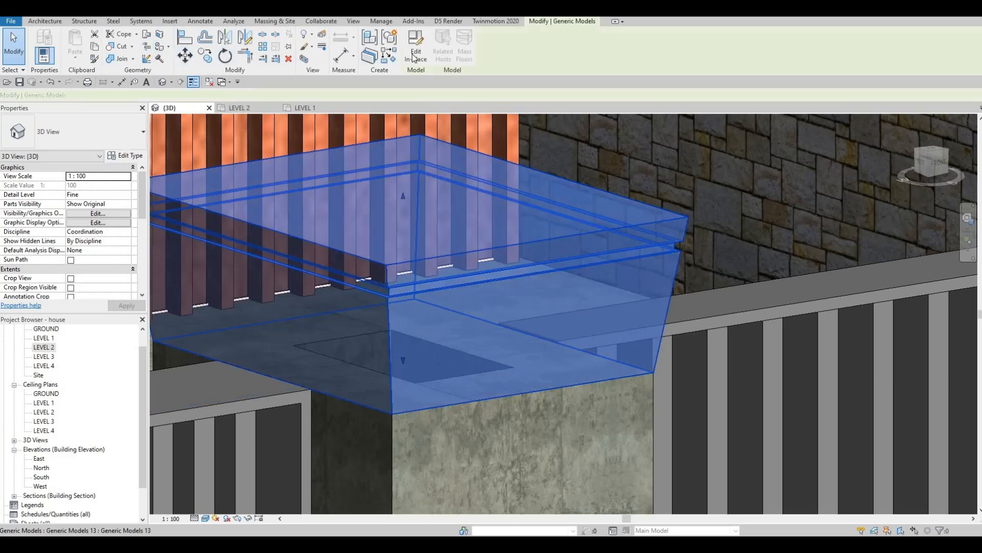
left_click(415, 47)
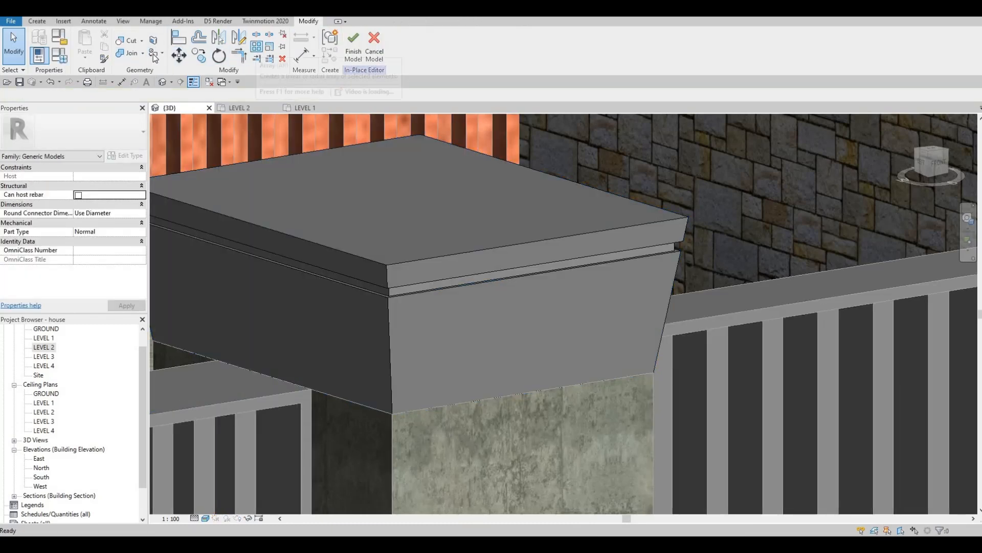
Paint the two visible groove faces of the second pillar's cap, before the wide gate, with Glass, White, High Luminance
key("p")
key("t")
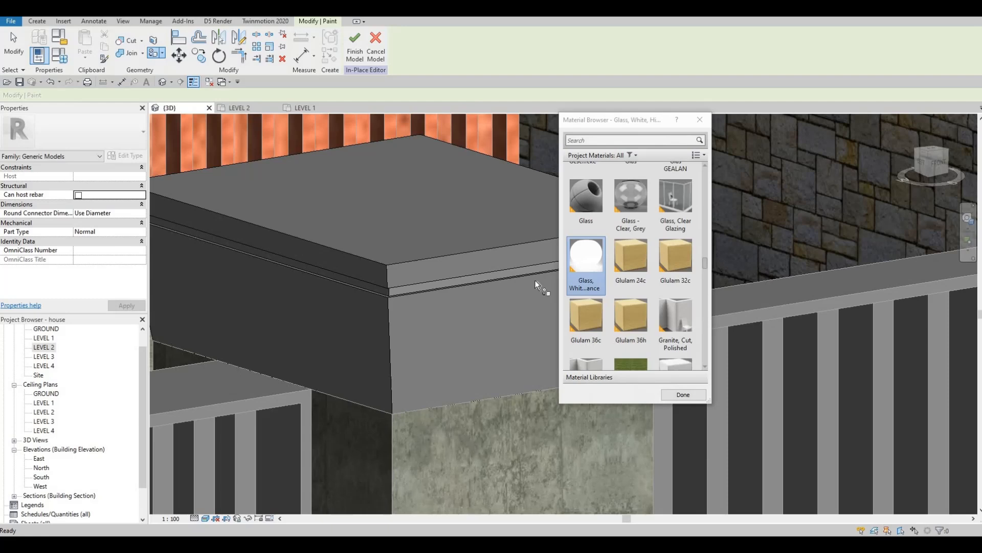
key("Tab")
left_click(480, 279)
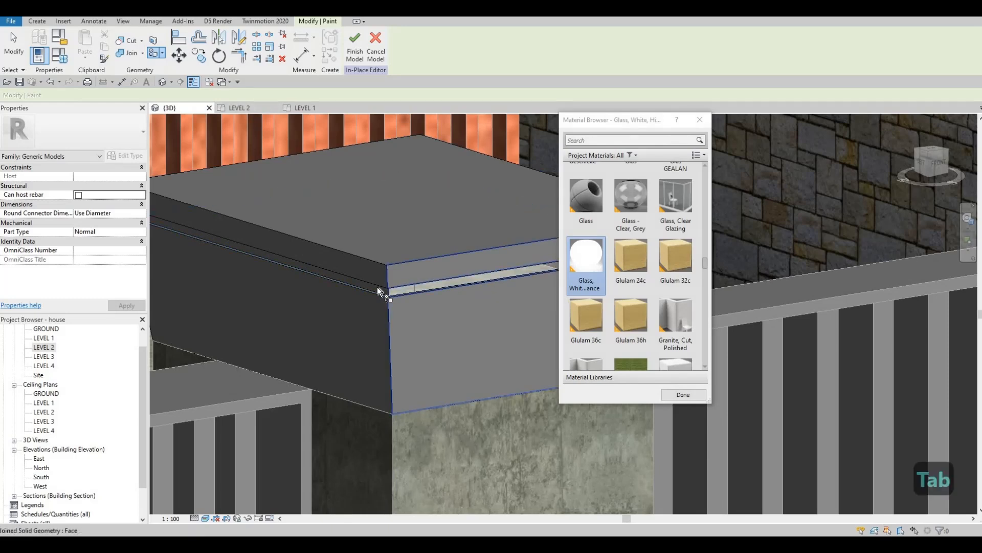
key("Tab")
key("Tab")
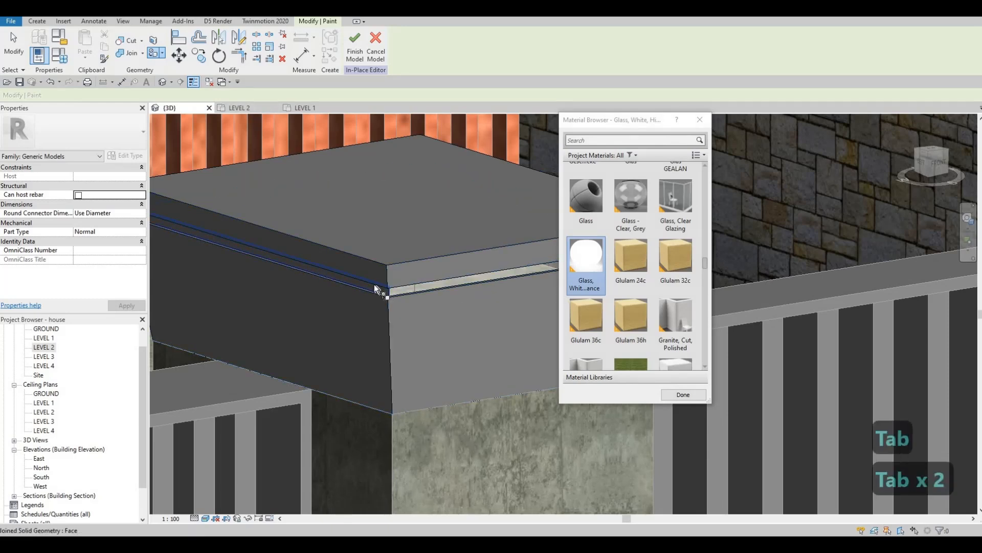
left_click(375, 286)
scroll(396, 297, "down", 3)
middle_click_drag(396, 298, 308, 336)
scroll(308, 336, "down", 5)
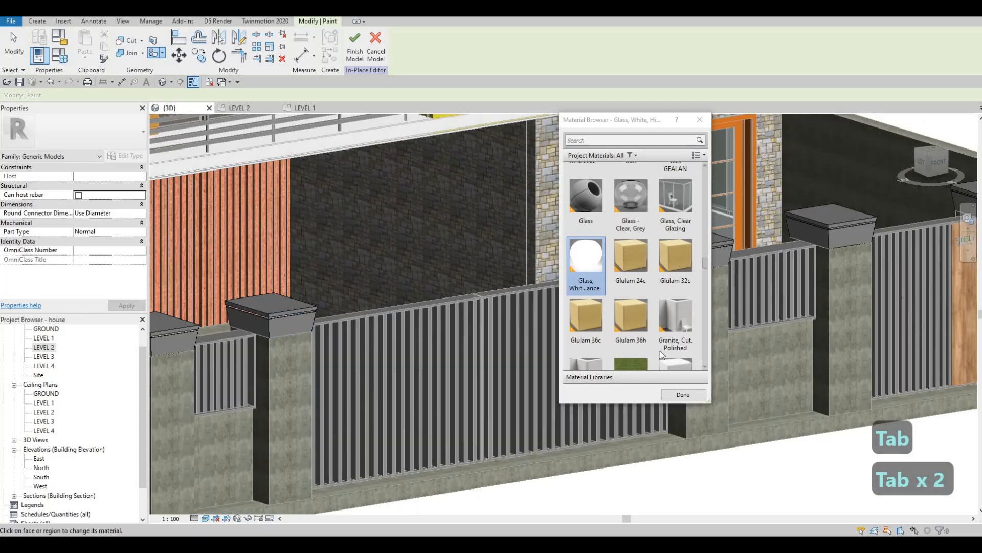
Paint the two visible groove faces of the third pillar's cap, just beyond the wide gate, with the same luminous glass
middle_click_drag(522, 241, 230, 231)
scroll(381, 241, "up", 2)
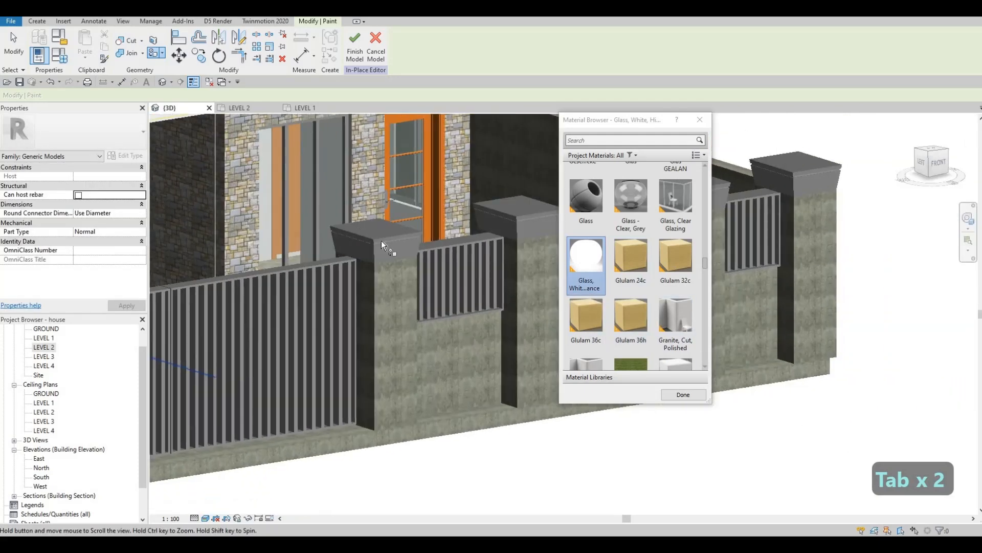
scroll(419, 301, "up", 5)
key("Tab")
key("Tab")
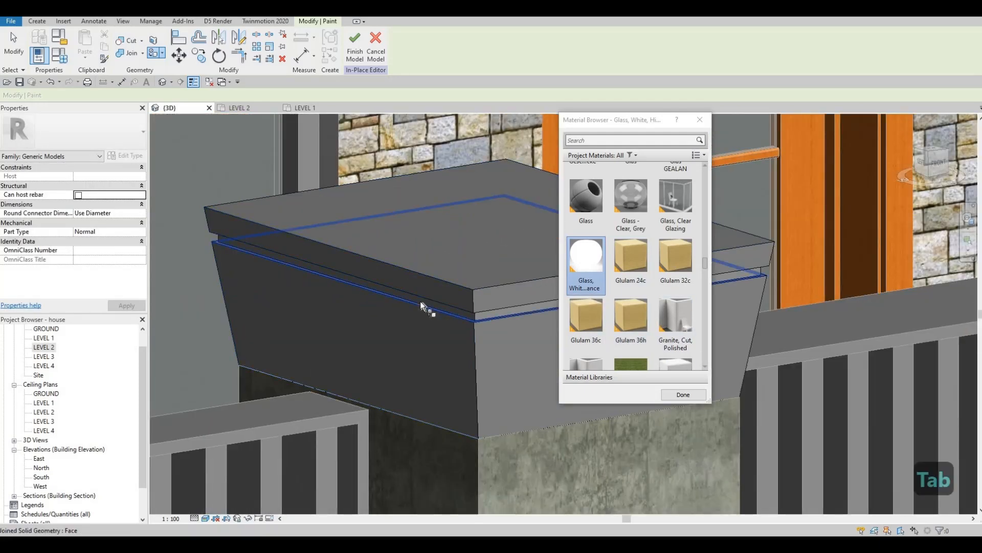
left_click(491, 310)
key("Tab")
key("Tab")
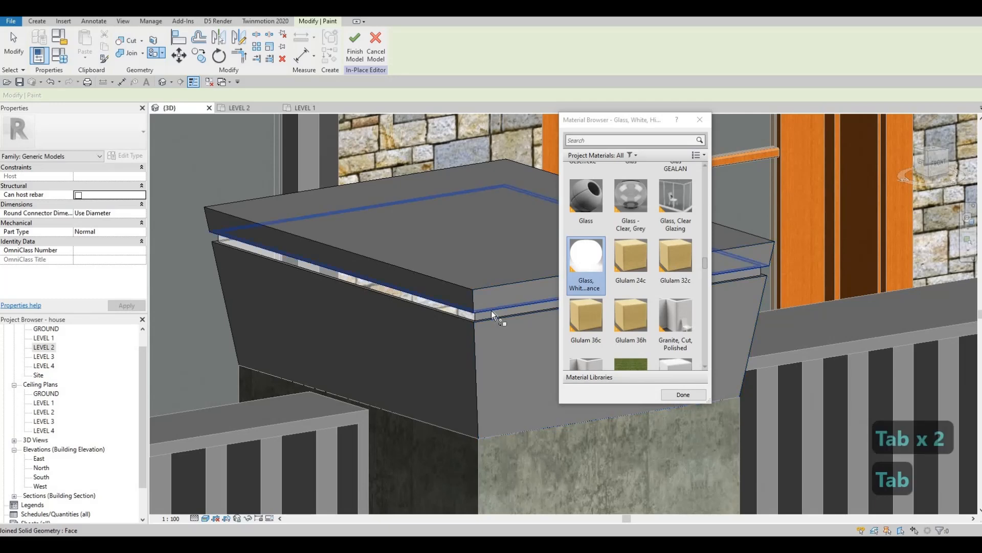
left_click(492, 310)
scroll(358, 287, "down", 4)
middle_click_drag(511, 269, 353, 266)
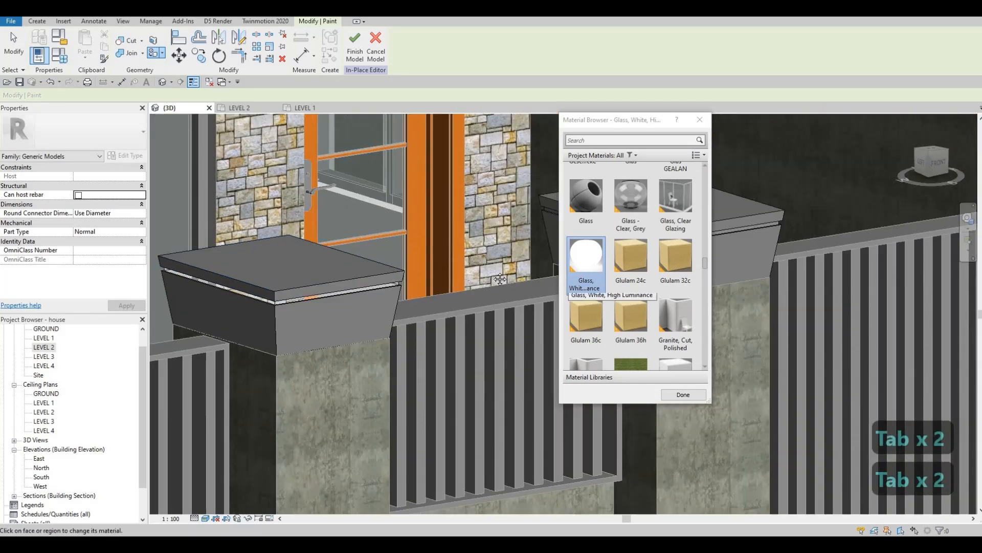
Paint the visible groove faces of the fourth pillar's cap with Glass, White, High Luminance
middle_click_drag(793, 261, 618, 266)
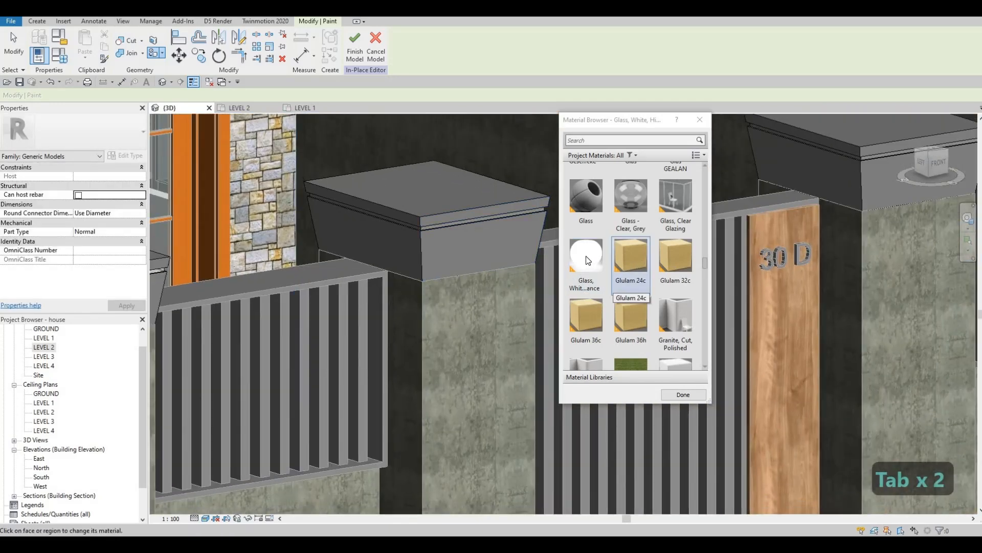
left_click(586, 254)
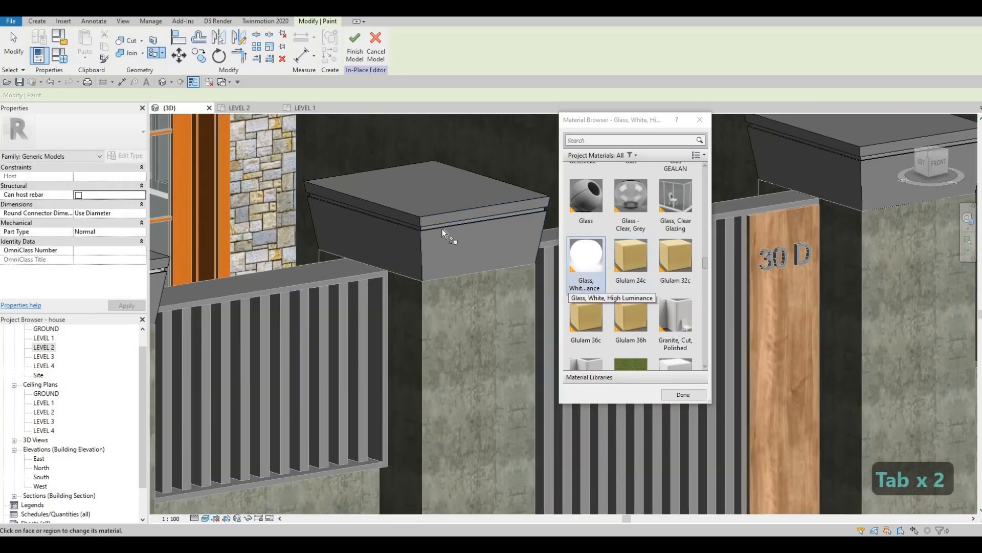
scroll(351, 224, "up", 3)
key("Tab")
key("Tab")
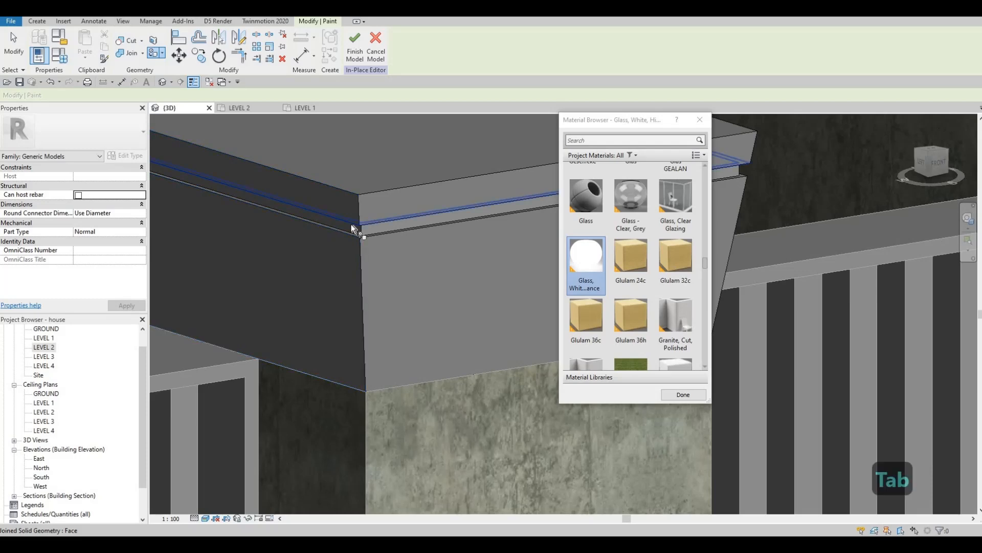
left_click(392, 226)
key("Tab")
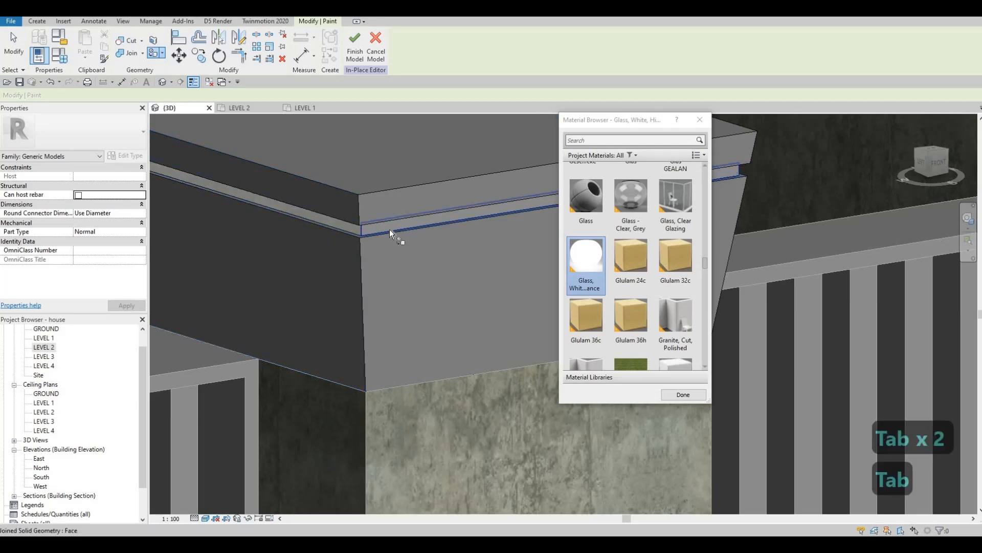
Paint the visible groove faces of the fifth pillar's cap, beyond the 30 D wood panel, with the luminous white glass
scroll(305, 255, "down", 3)
middle_click_drag(304, 255, 432, 251, "shift")
scroll(432, 251, "up", 2)
scroll(425, 259, "up", 3)
key("Tab")
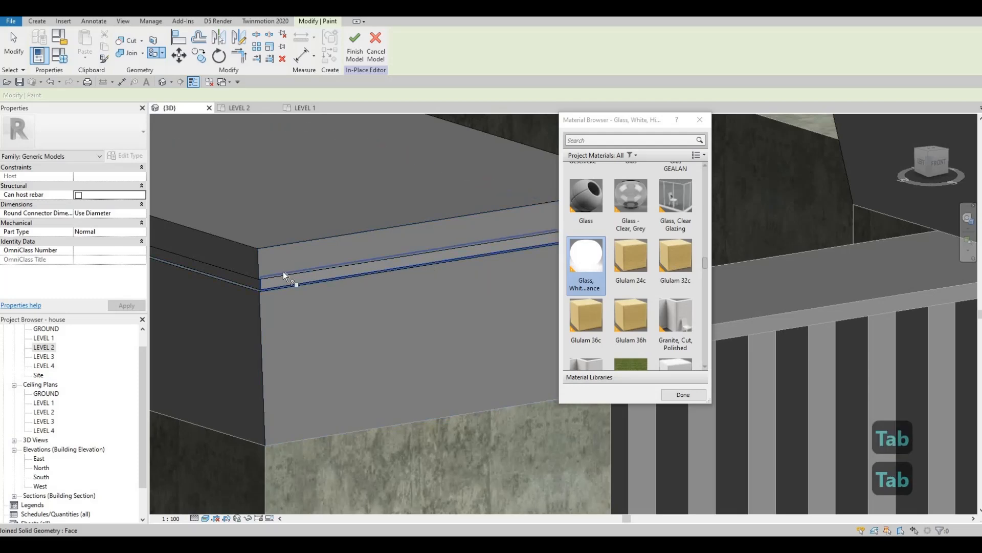
key("Tab")
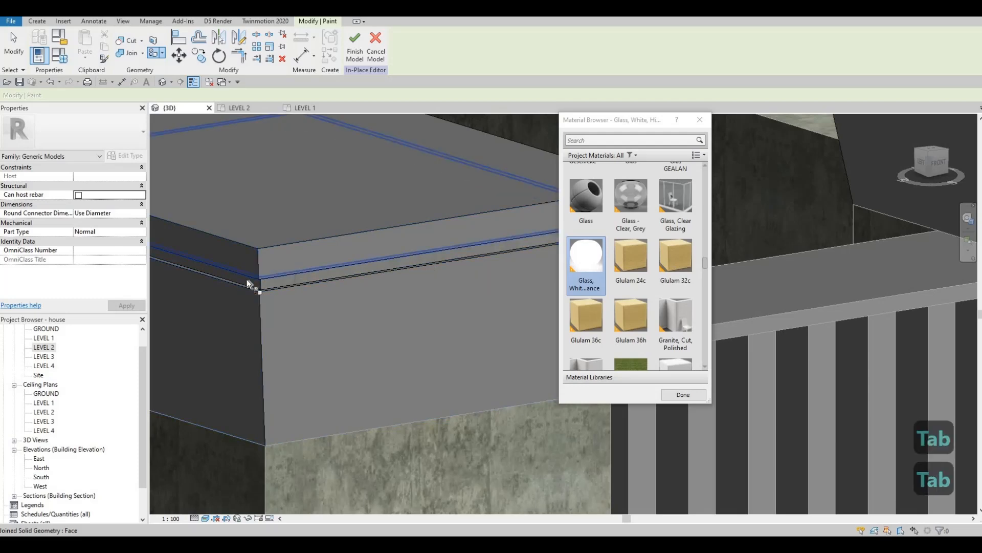
key("Tab")
Paint the left and front groove faces of the end corner pillar's cap with Glass, White, High Luminance
middle_click_drag(336, 275, 390, 247)
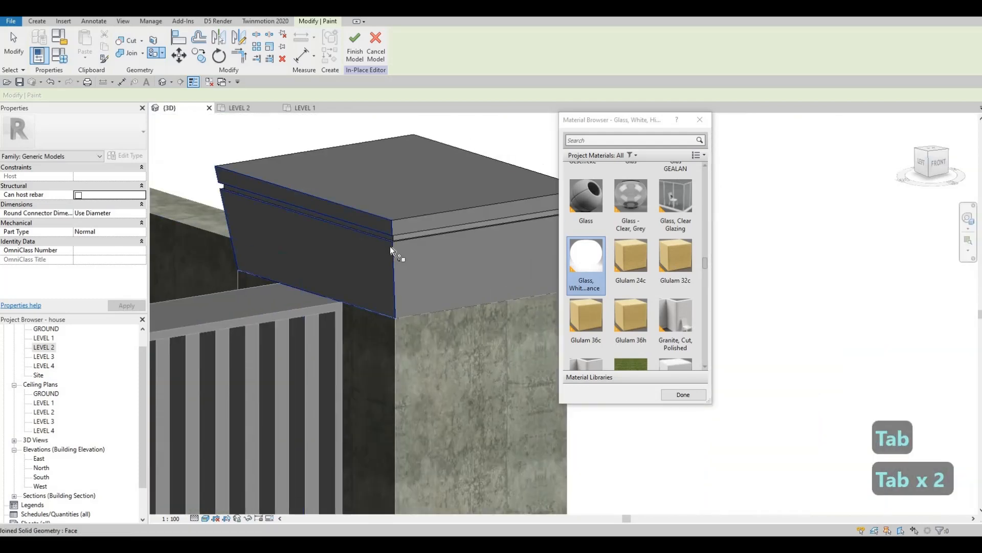
scroll(389, 246, "up", 3)
key("Tab")
key("Tab")
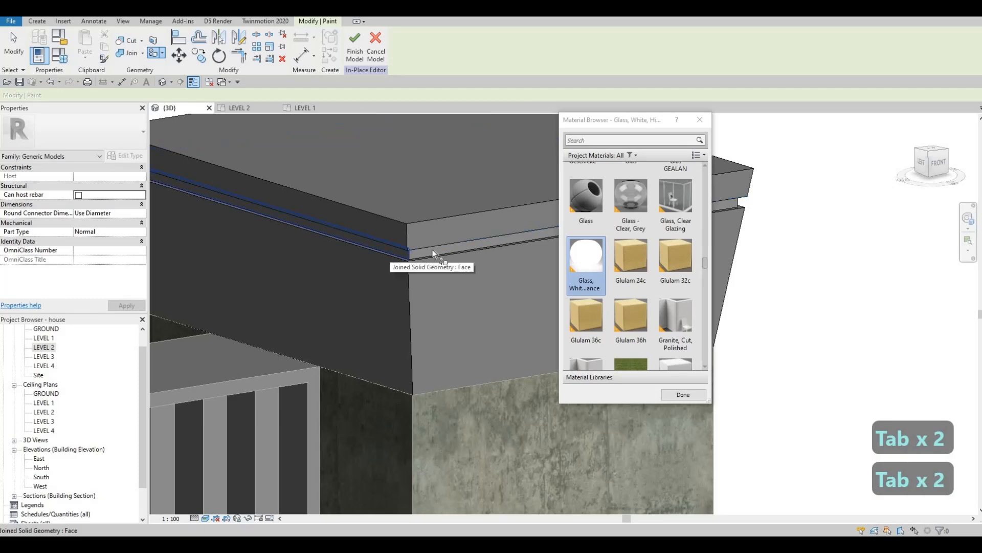
left_click(425, 253)
key("Tab")
left_click(381, 253)
scroll(397, 307, "down", 9)
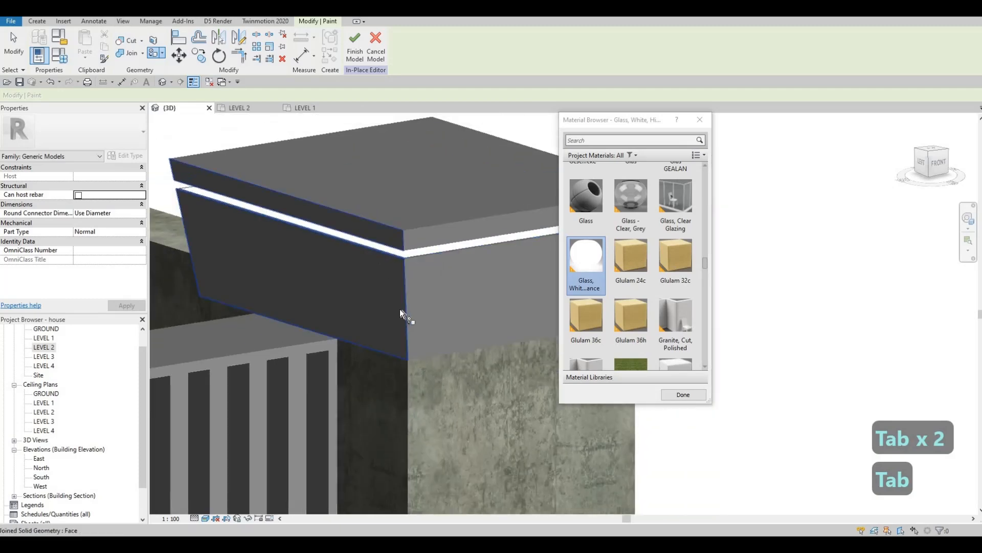
Paint the groove face on the outer right side of the end corner cap with the luminous white glass
mouse_move(245, 332)
middle_mouse_down("shift")
mouse_move(236, 332)
mouse_move(346, 335)
mouse_move(342, 352)
middle_mouse_up("shift")
scroll(353, 357, "up", 5)
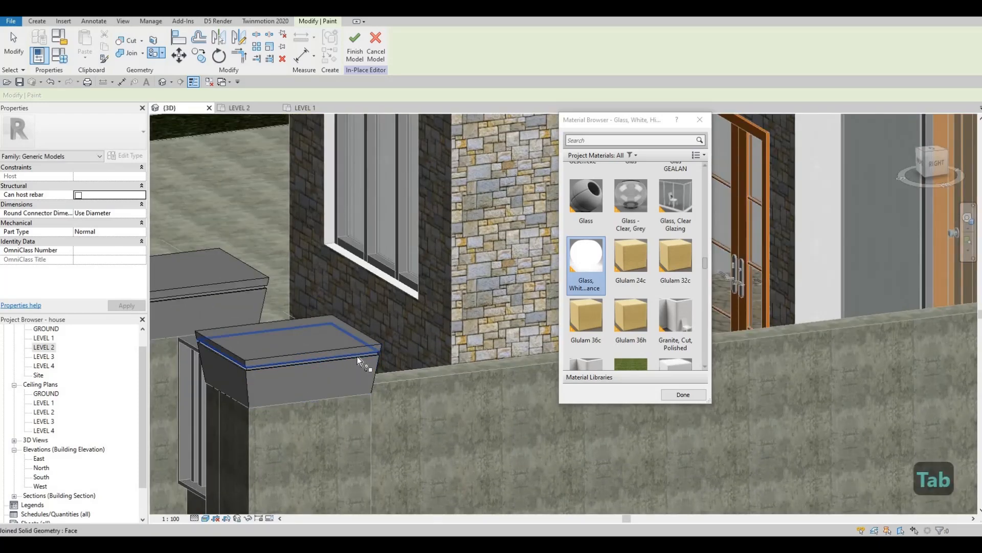
scroll(357, 356, "up", 3)
key("Tab")
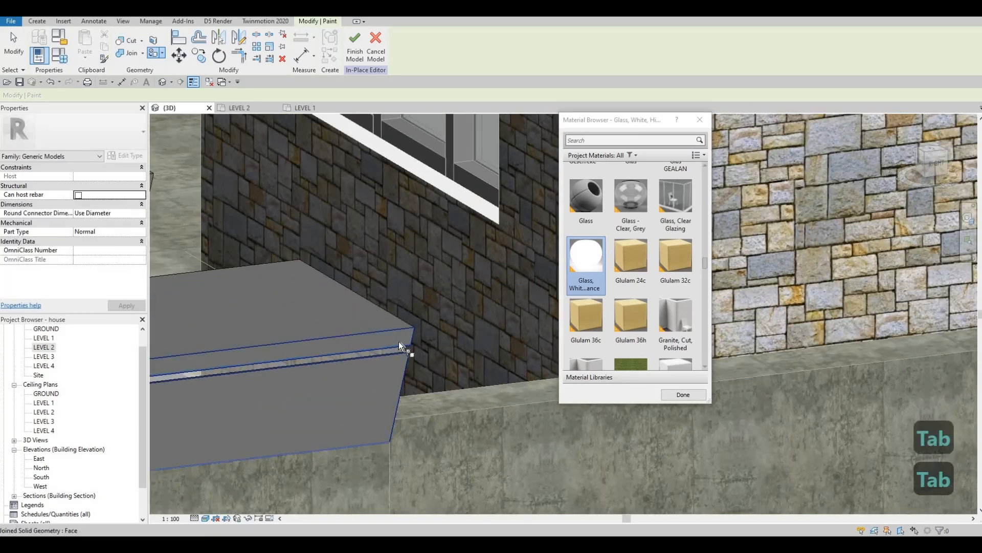
key("Tab")
key("Tab")
key("Tab")
mouse_move(393, 342)
middle_mouse_down("shift")
mouse_move(307, 366)
mouse_move(314, 300)
mouse_move(282, 336)
middle_mouse_up("shift")
Try to paint the back groove face of the end corner cap, and undo the misplaced paint
scroll(272, 333, "up", 2)
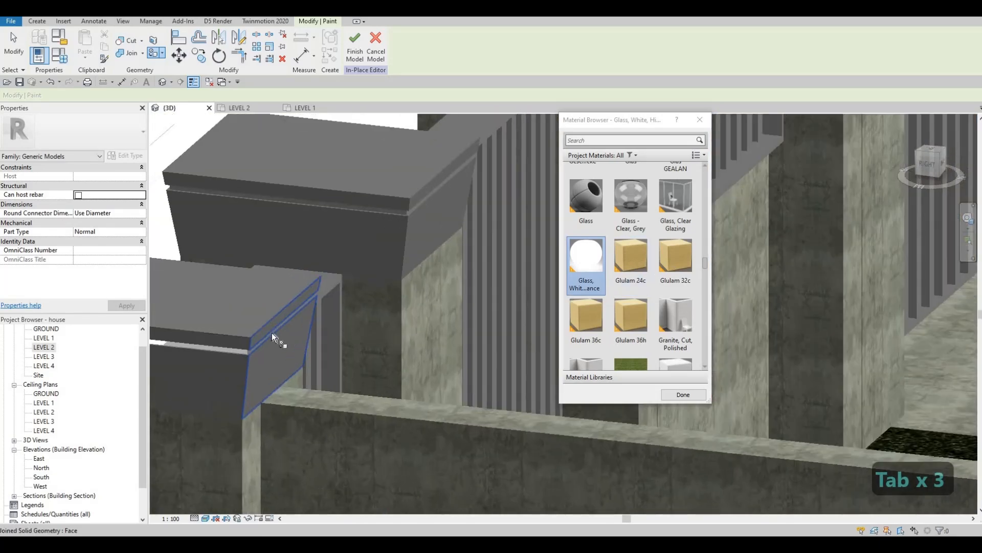
key("Tab")
key("Tab")
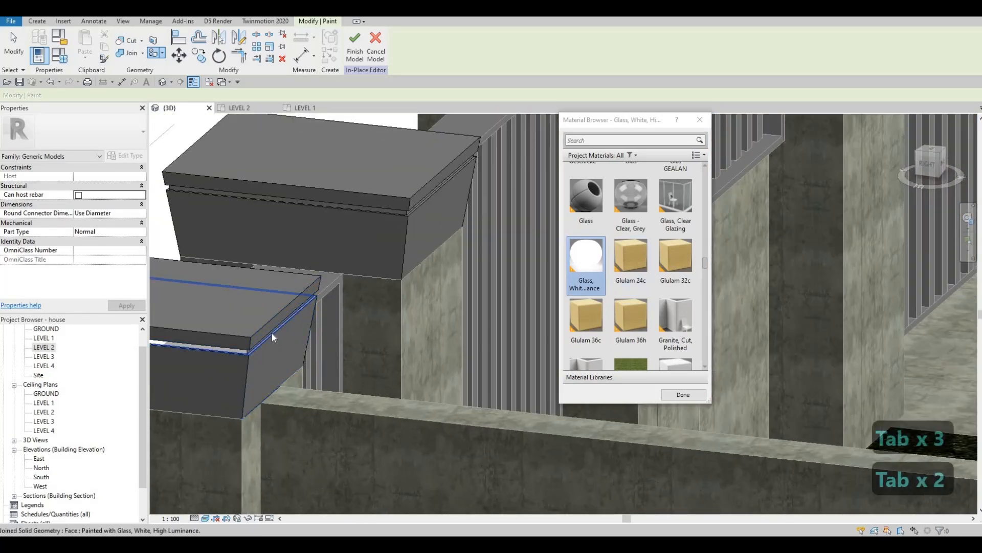
key("ctrl+z")
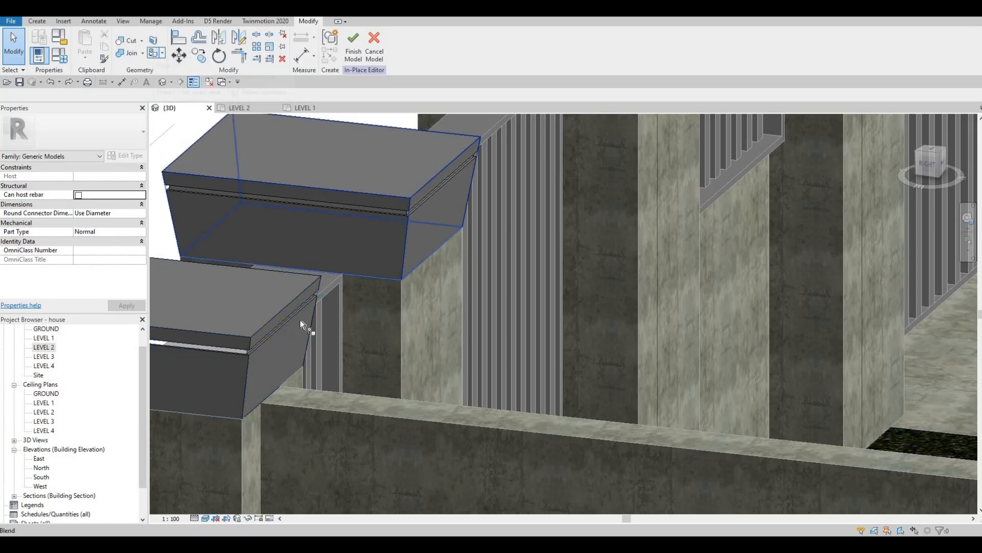
Restart Paint and apply Glass, White, High Luminance to the back groove face of the end corner cap
key("p")
key("t")
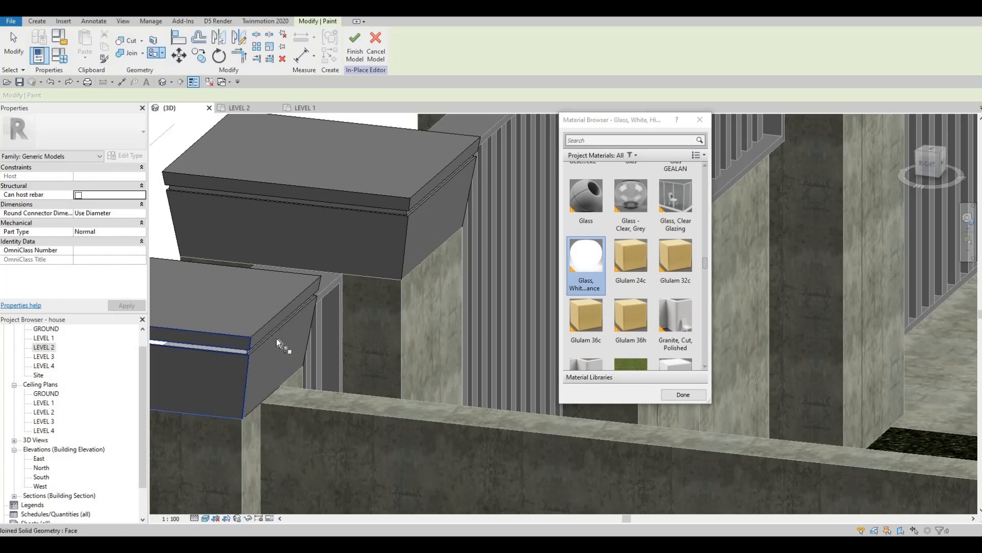
scroll(276, 339, "up", 3)
key("Tab")
left_click(358, 281)
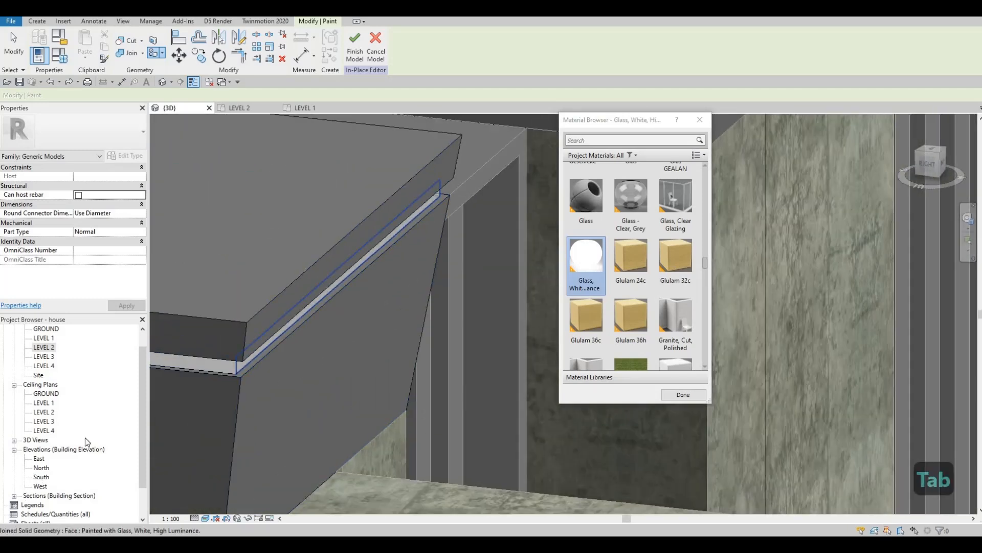
Paint the right and back groove faces of the fifth pillar's cap with the luminous white glass
scroll(189, 318, "up", 5)
key("Tab")
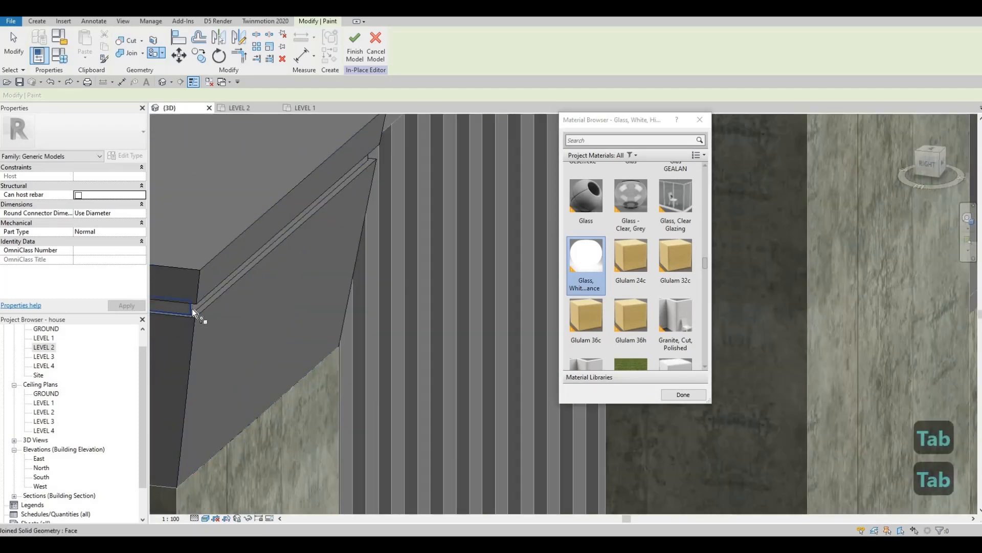
left_click(193, 309)
scroll(244, 405, "down", 3)
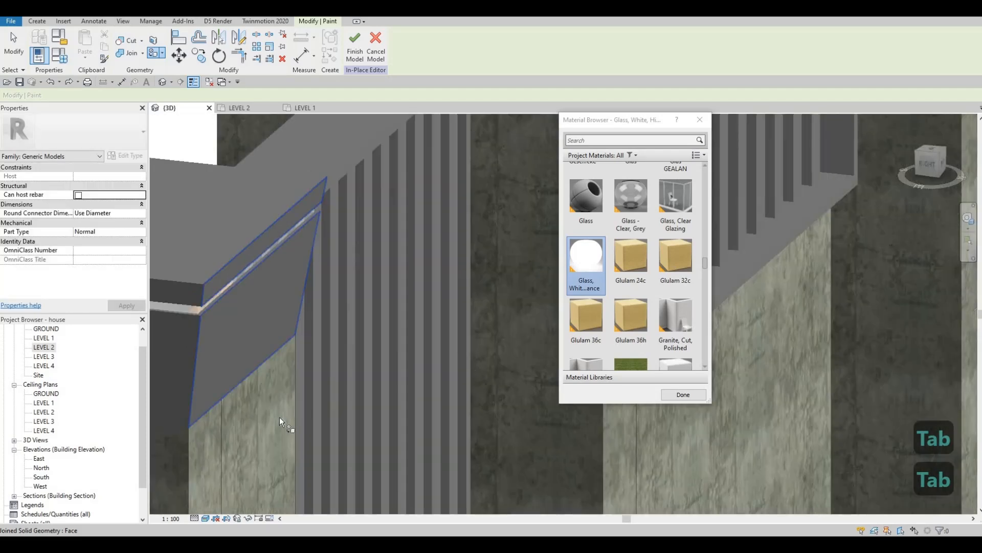
Paint the recessed groove faces of the next pillar's cap with Glass, White, High Luminance
middle_click_drag(335, 377, 346, 299)
middle_click_drag(456, 230, 340, 311)
scroll(340, 311, "up", 2)
key("Tab")
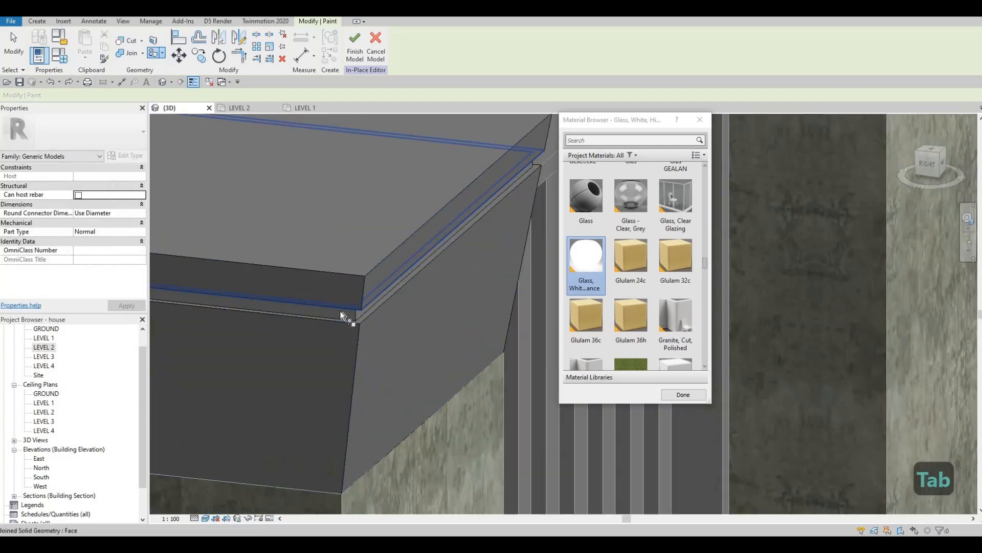
key("Tab")
key("Tab")
key("Tab")
left_click(361, 311)
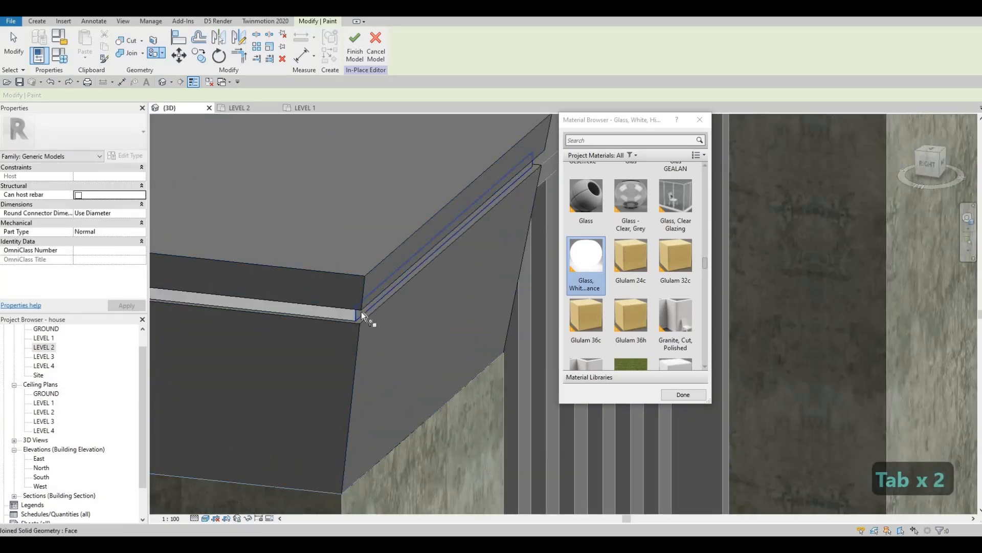
key("Tab")
key("Tab")
Paint the groove faces of the following cap along the fence with the luminous white glass
middle_click_drag(361, 311, 406, 188)
scroll(407, 188, "up", 1)
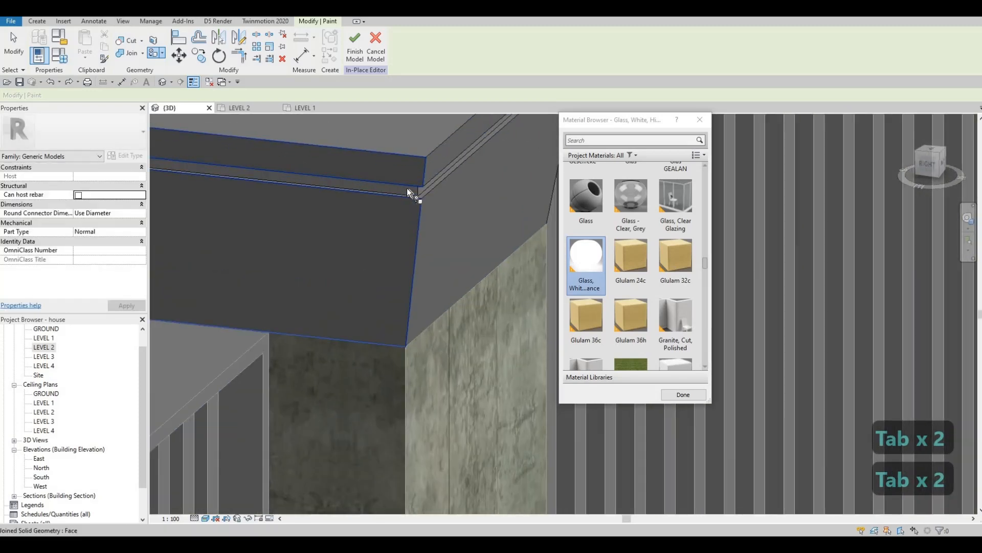
key("Tab")
key("Tab")
left_click(428, 188)
key("Tab")
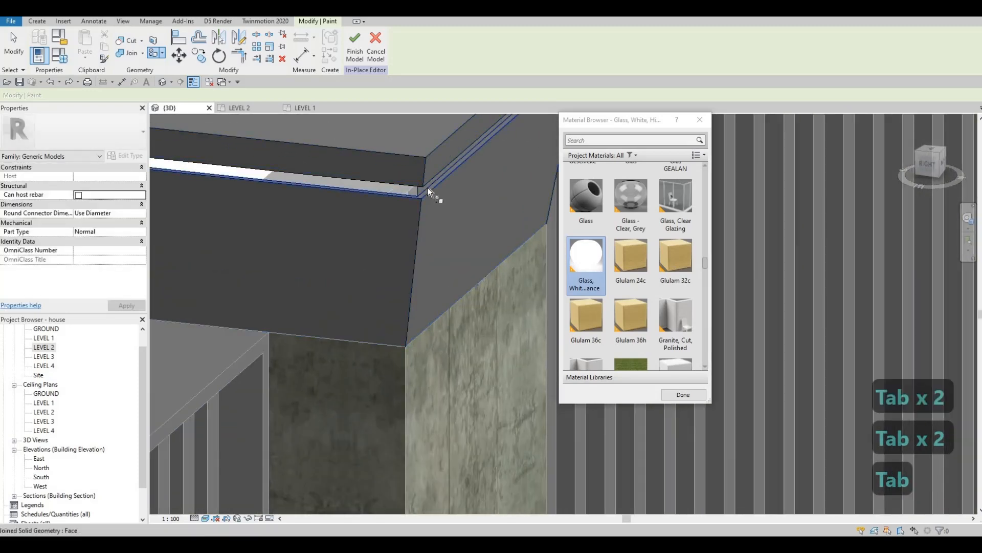
key("Tab")
Apply the luminous white glass to the groove faces of the remaining pillar cap
mouse_move(373, 289)
middle_mouse_down("shift")
mouse_move(331, 340)
mouse_move(349, 309)
mouse_move(363, 319)
mouse_move(387, 287)
mouse_move(369, 299)
mouse_move(318, 253)
mouse_move(296, 201)
mouse_move(308, 228)
mouse_move(272, 236)
mouse_move(509, 247)
mouse_move(353, 250)
middle_mouse_up("shift")
scroll(476, 261, "up", 3)
middle_click_drag(529, 282, 407, 277)
scroll(406, 278, "up", 2)
left_click(411, 276)
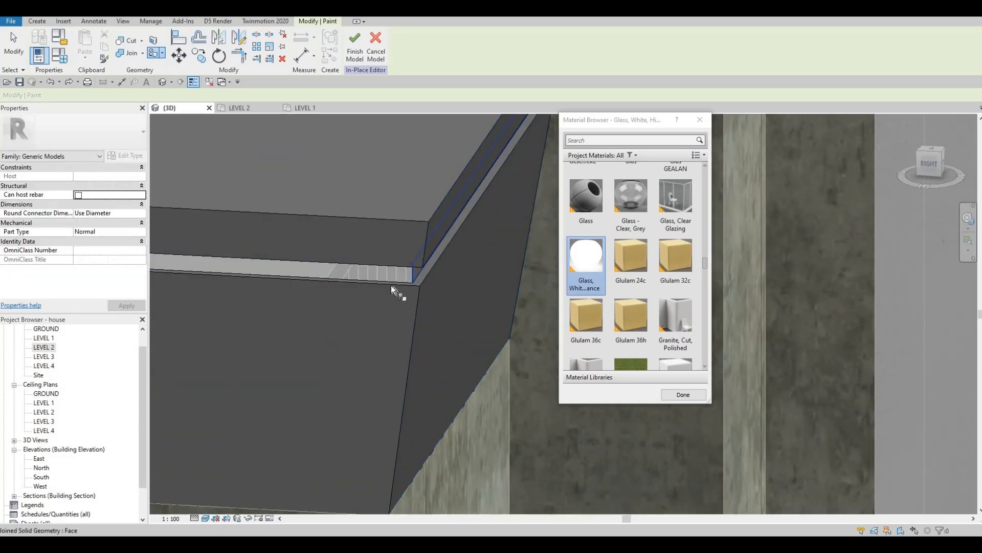
End the material painting and finish the in-place model of the pillar caps
middle_click_drag(364, 312, 338, 389, "shift")
scroll(398, 370, "down", 6)
middle_click_drag(420, 205, 476, 215, "shift")
middle_click_drag(417, 491, 517, 323)
scroll(517, 324, "up", 3)
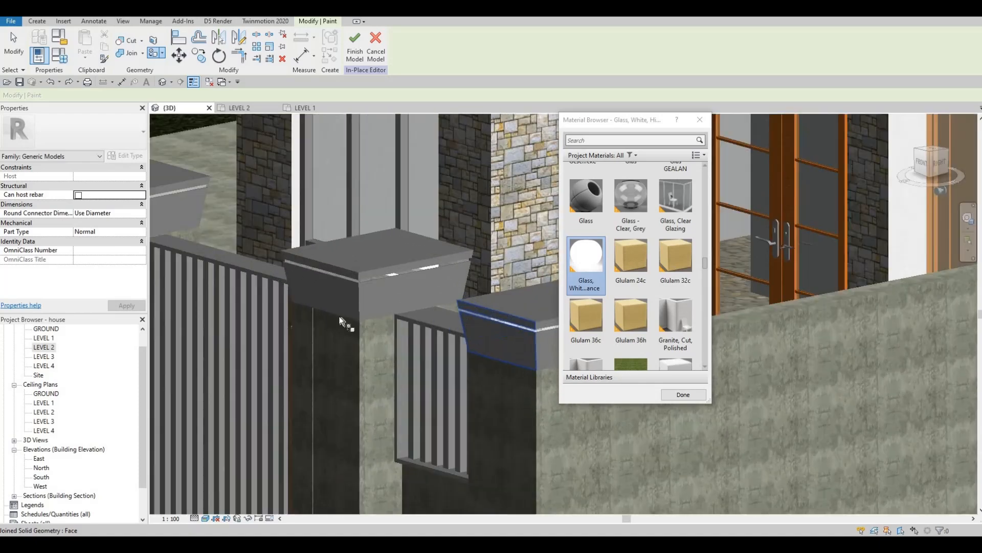
scroll(437, 312, "up", 3)
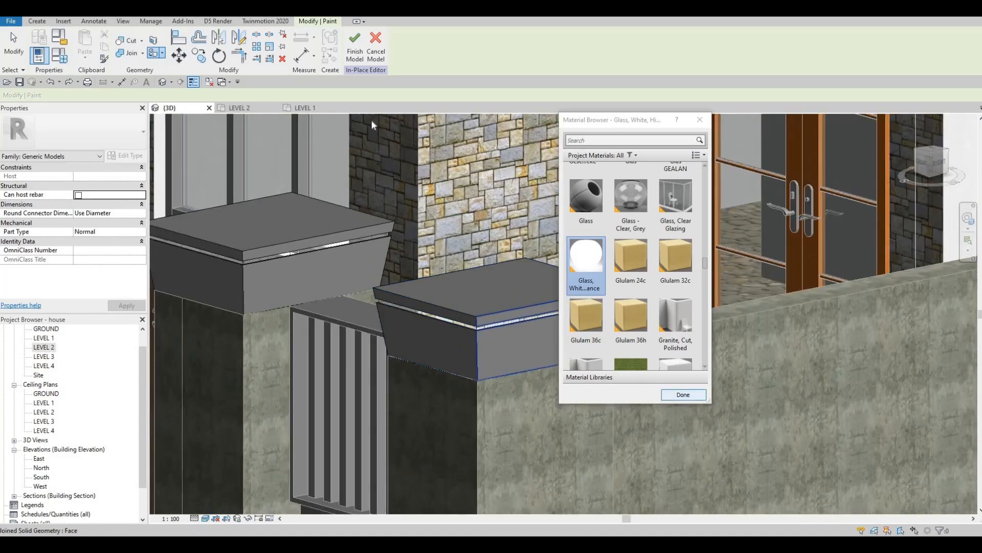
scroll(462, 281, "down", 2)
scroll(420, 254, "down", 7)
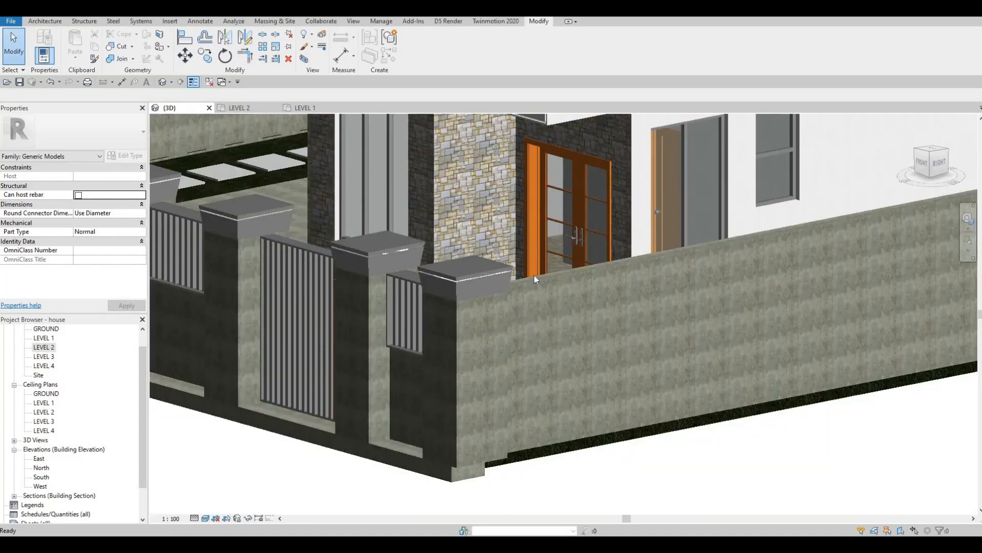
middle_click_drag(721, 296, 446, 289, "shift")
key("Escape")
Edit the boundary of the driveway floor, moving its front edge outward past the fence pillars, and finish the sketch
scroll(519, 289, "up", 2)
scroll(435, 294, "down", 2)
scroll(573, 377, "down", 2)
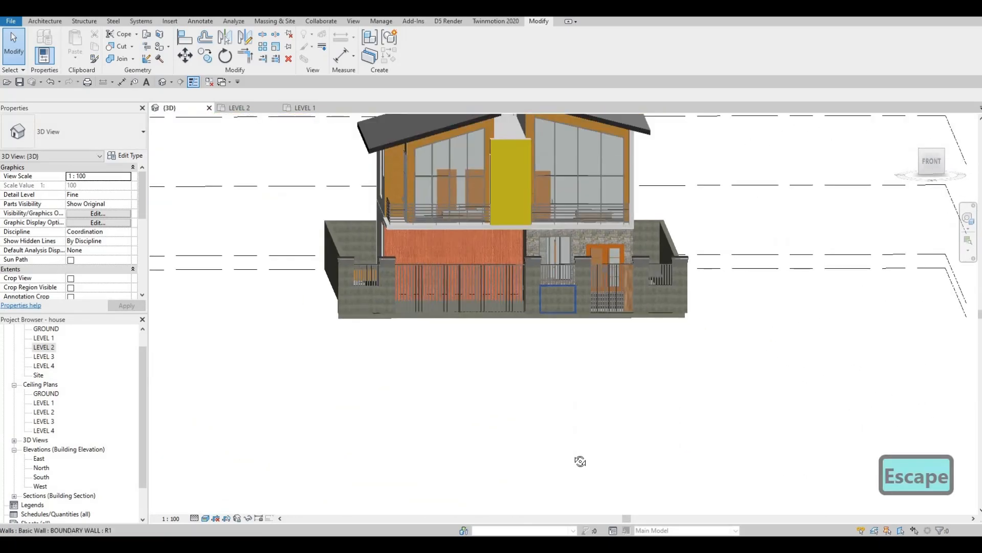
middle_click_drag(578, 460, 491, 335, "shift")
left_click(466, 165)
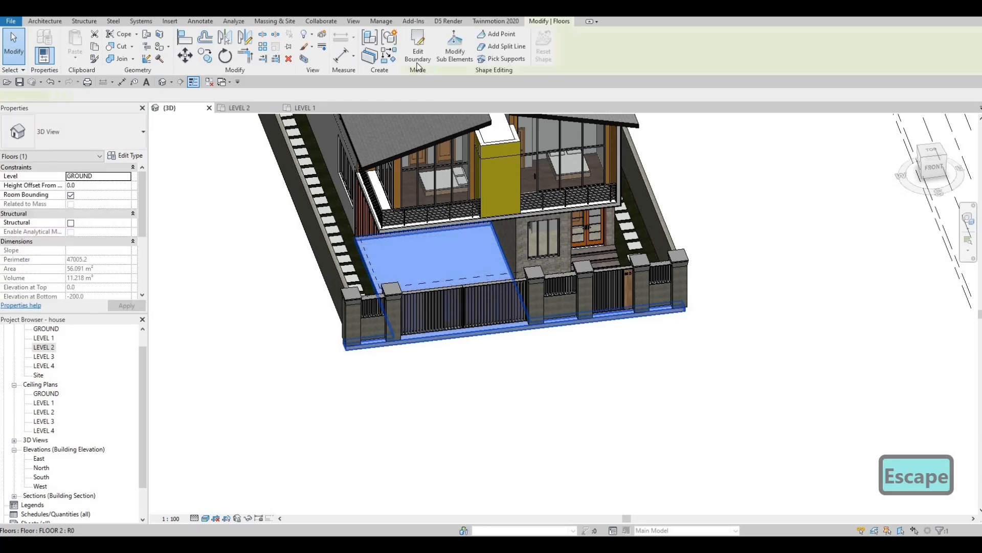
double_click(495, 321)
scroll(491, 338, "up", 2)
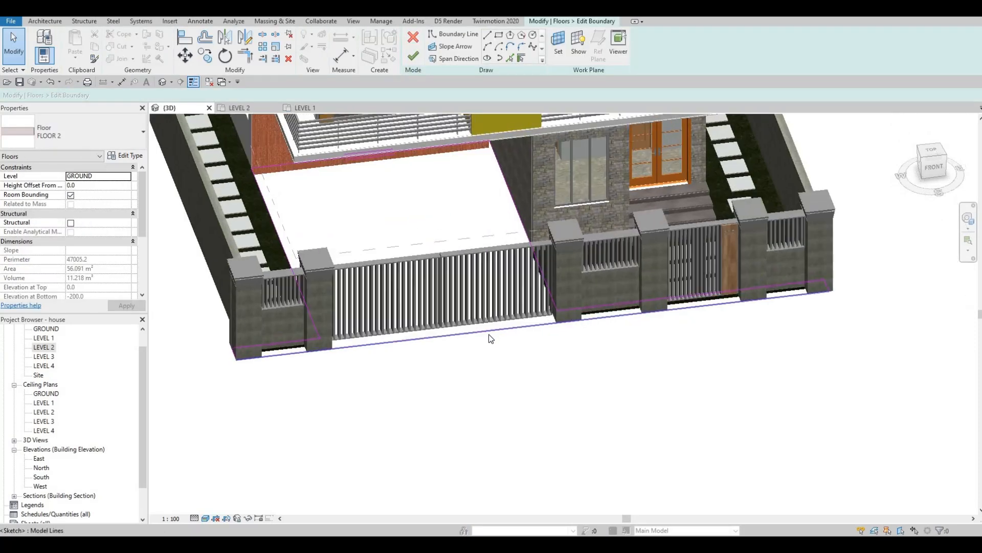
left_click_drag(494, 333, 500, 336)
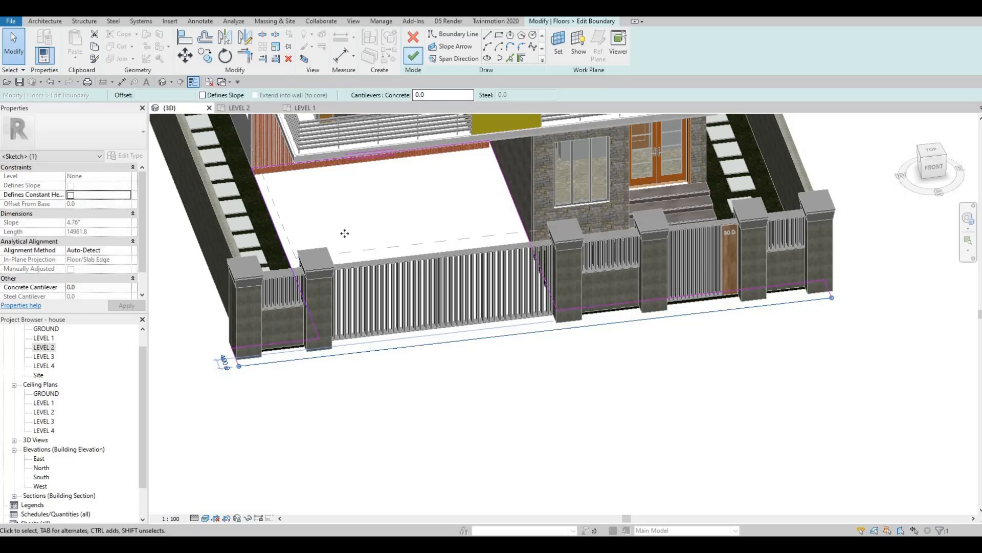
key("Escape")
key("Escape")
key("Escape")
Duplicate the type of the low wall between the first two front pillars as BOUNDARY WALL 3
scroll(279, 319, "up", 3)
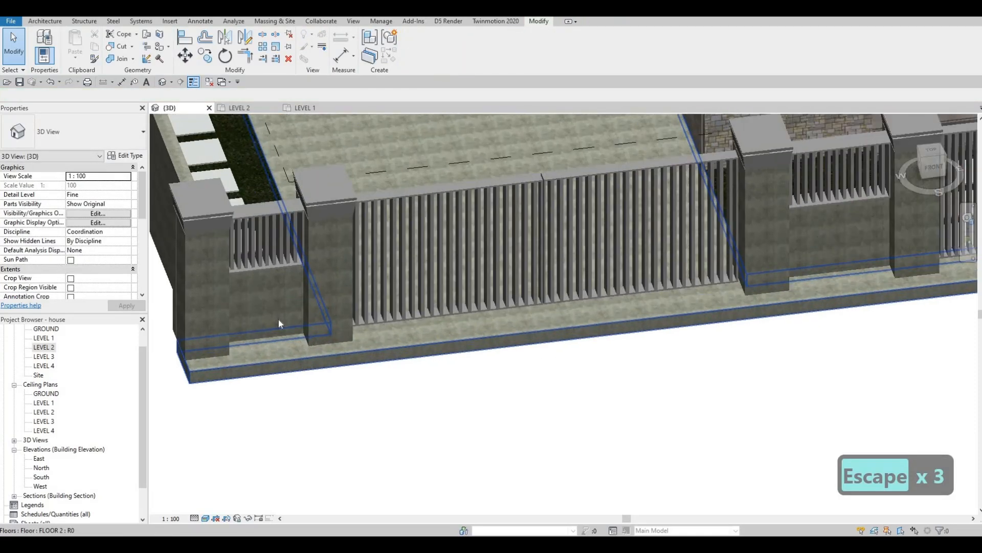
scroll(253, 280, "up", 3)
left_click(253, 281)
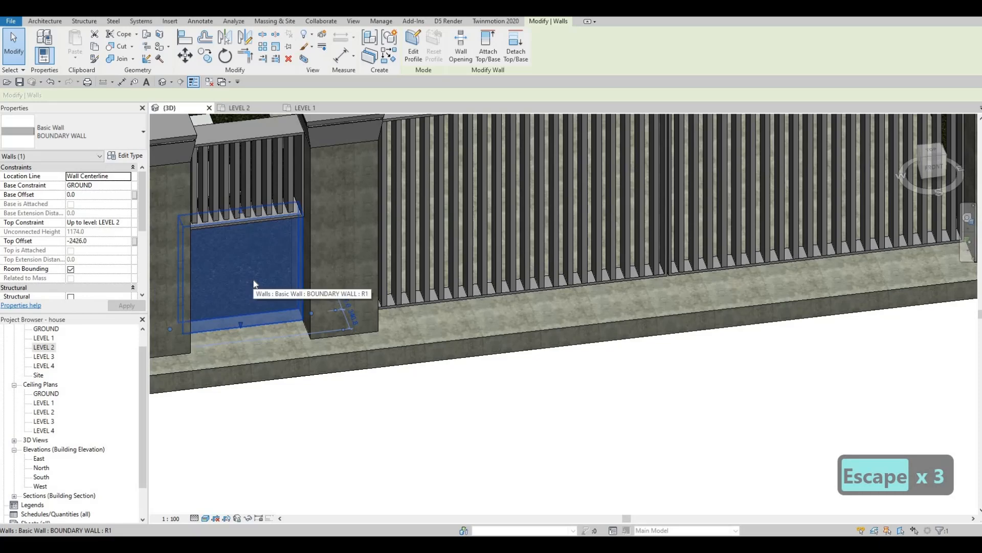
middle_click_drag(353, 350, 279, 319, "shift")
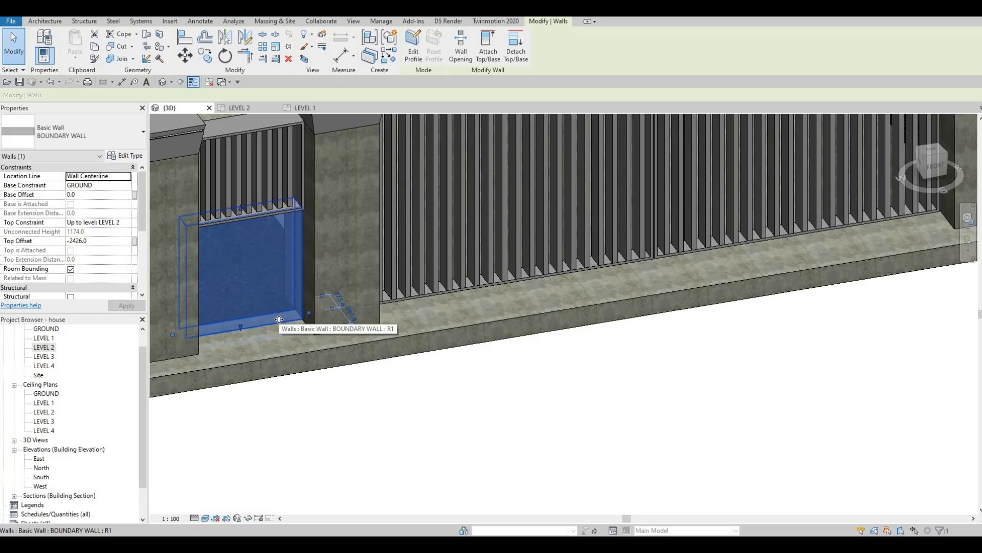
left_click(129, 156)
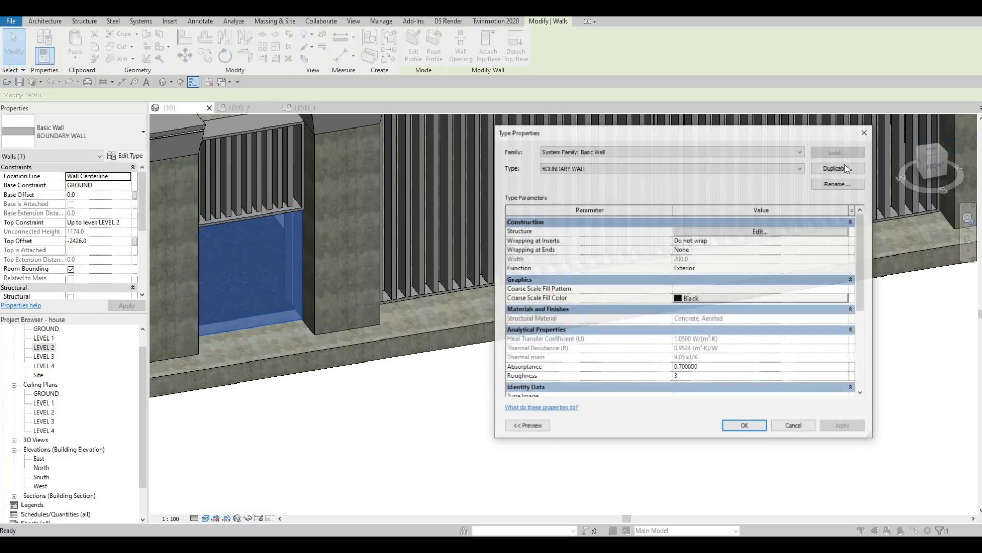
left_click(824, 176)
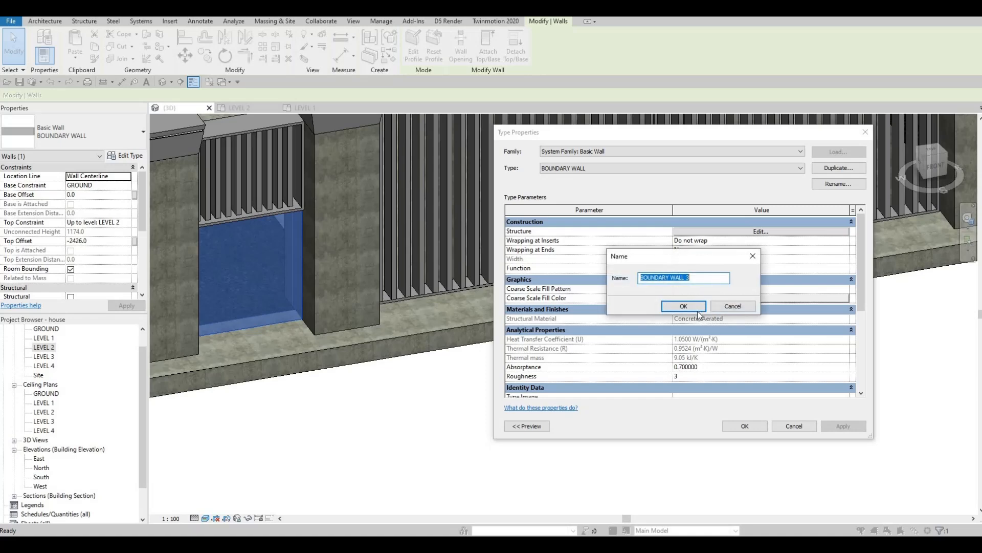
left_click(698, 310)
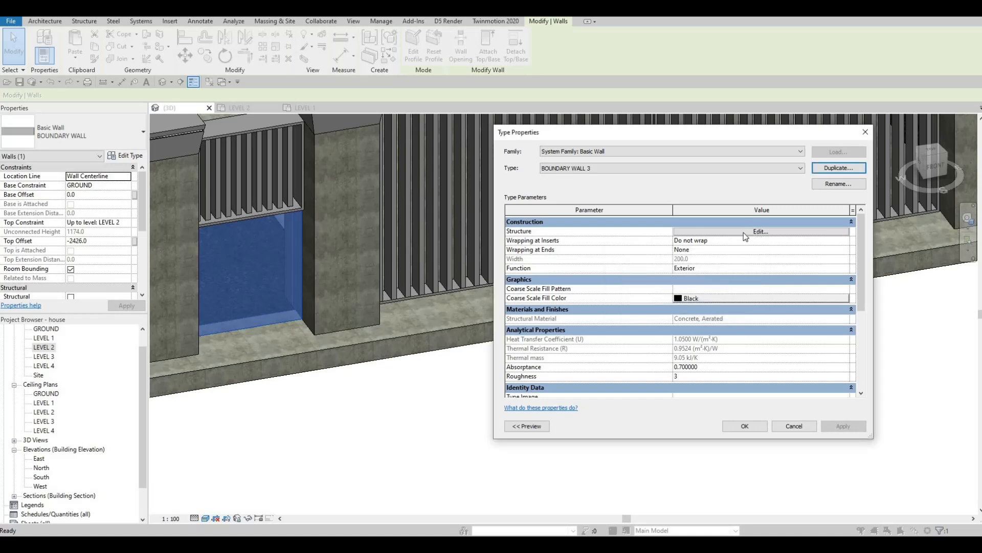
Set the Concrete, Aerated structure layer of BOUNDARY WALL 3 to 50 mm thick and accept the type settings
left_click(745, 232)
left_click(712, 231)
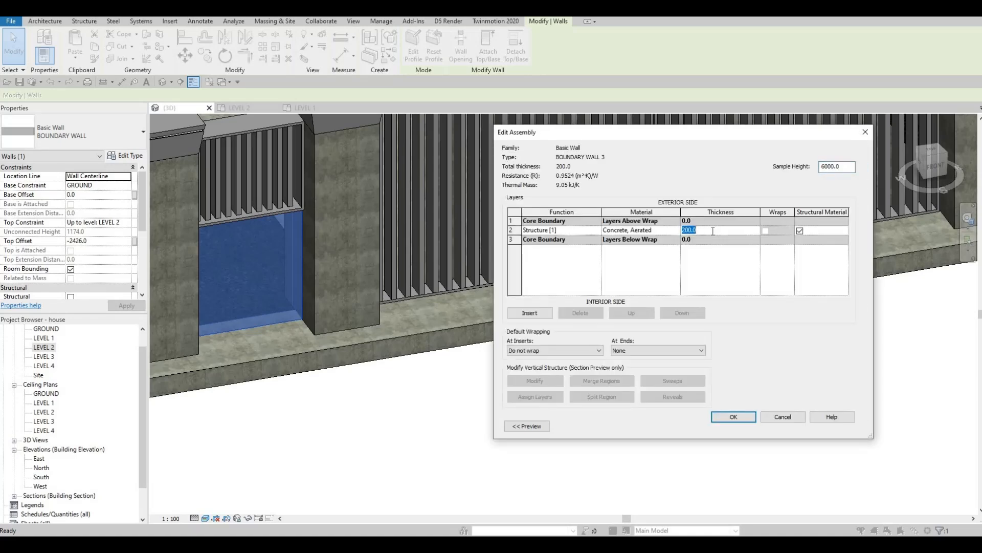
type("100")
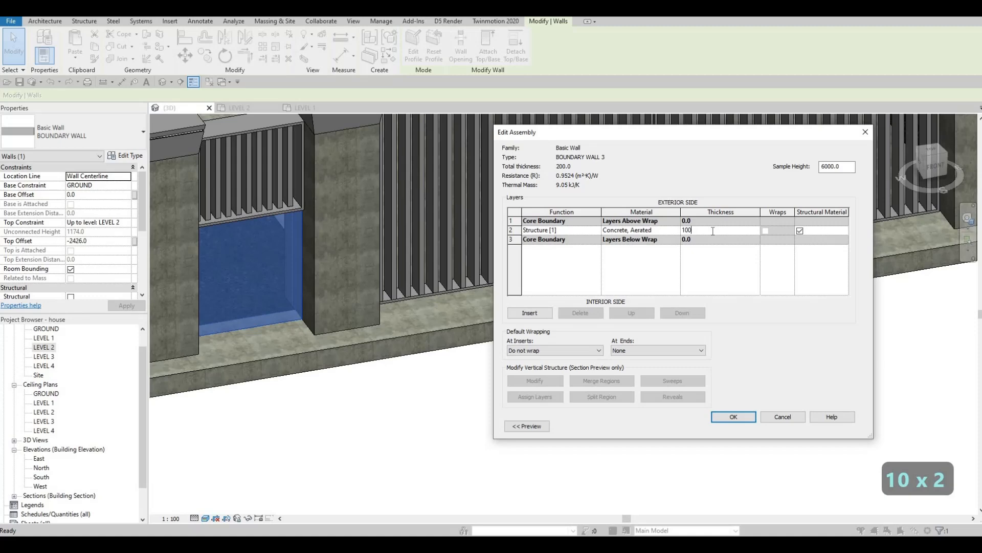
key("BackSpace")
key("BackSpace")
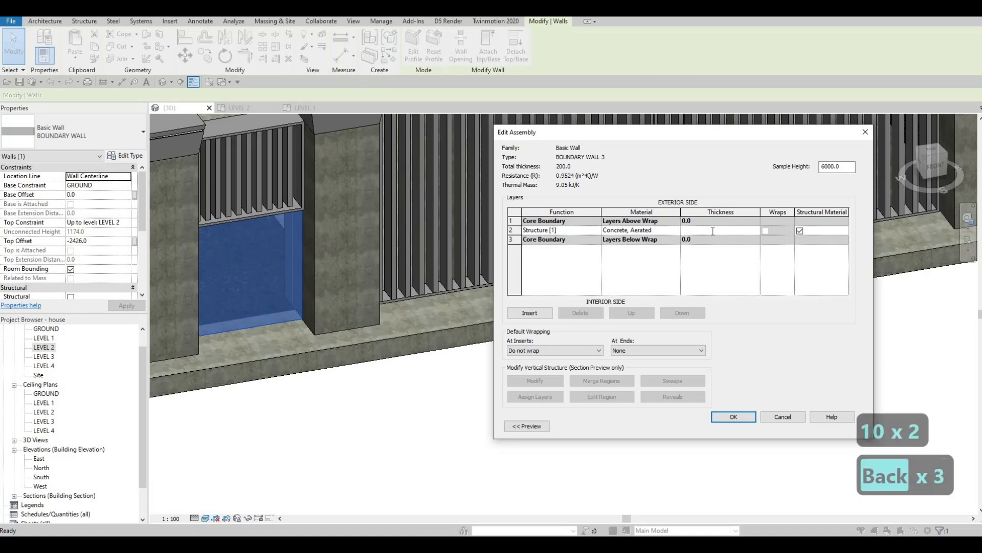
type("50")
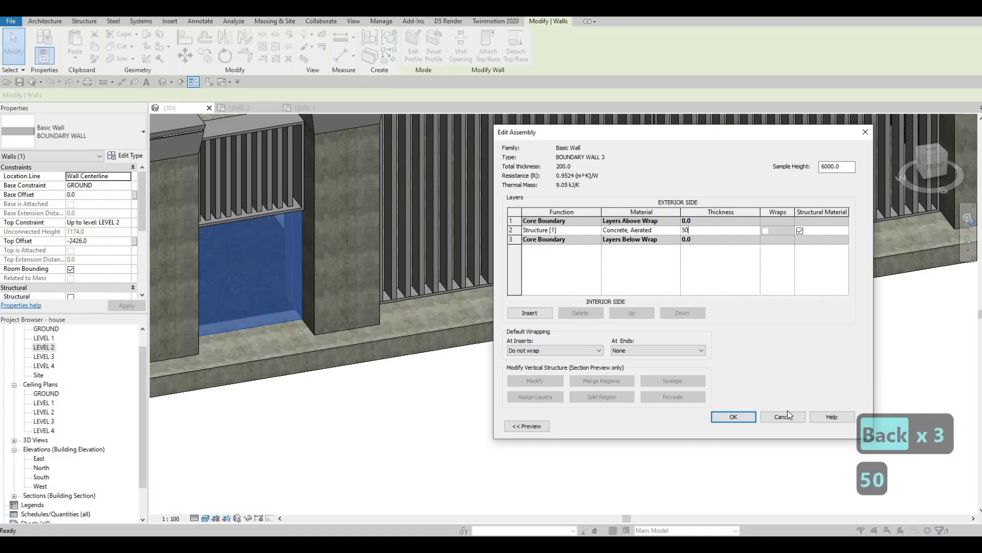
left_click(742, 419)
left_click(735, 420)
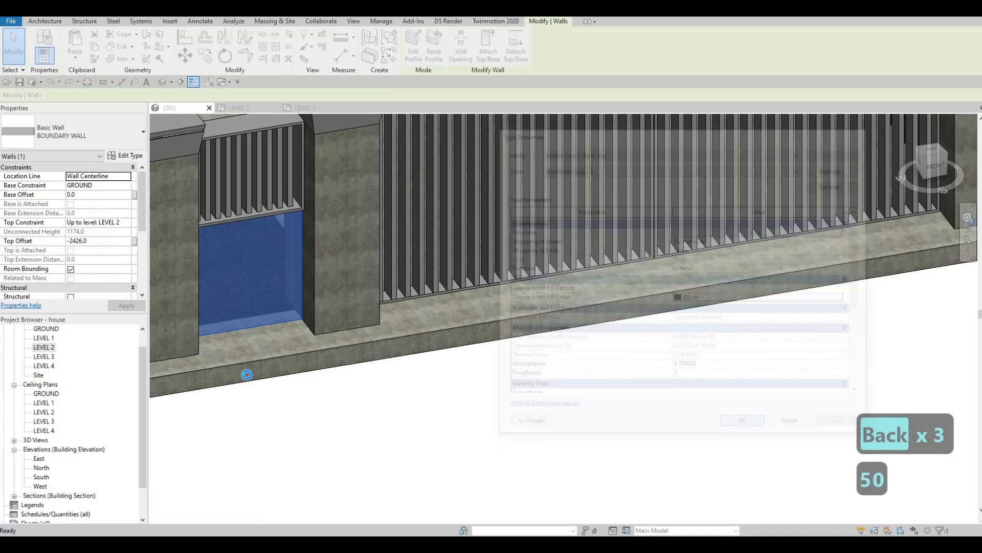
Assign the BOUNDARY WALL type to the low wall between the first two front pillars
key("Escape")
key("Escape")
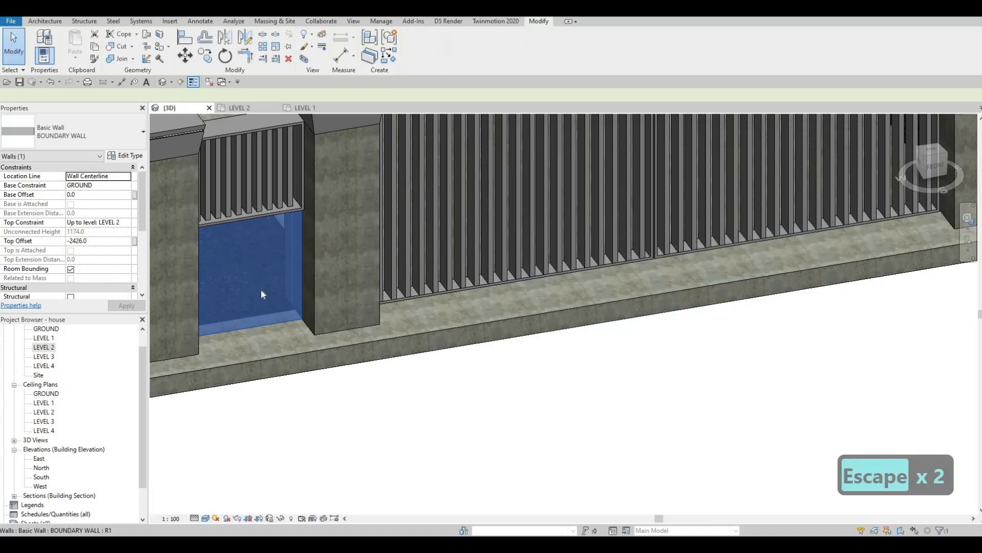
left_click(261, 295)
left_click(46, 130)
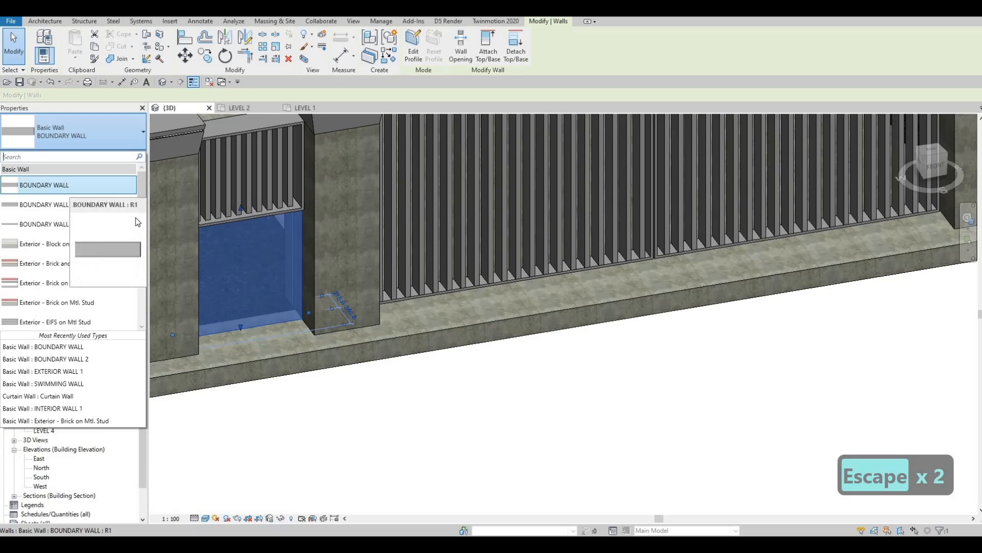
left_click(70, 188)
key("Escape")
key("Escape")
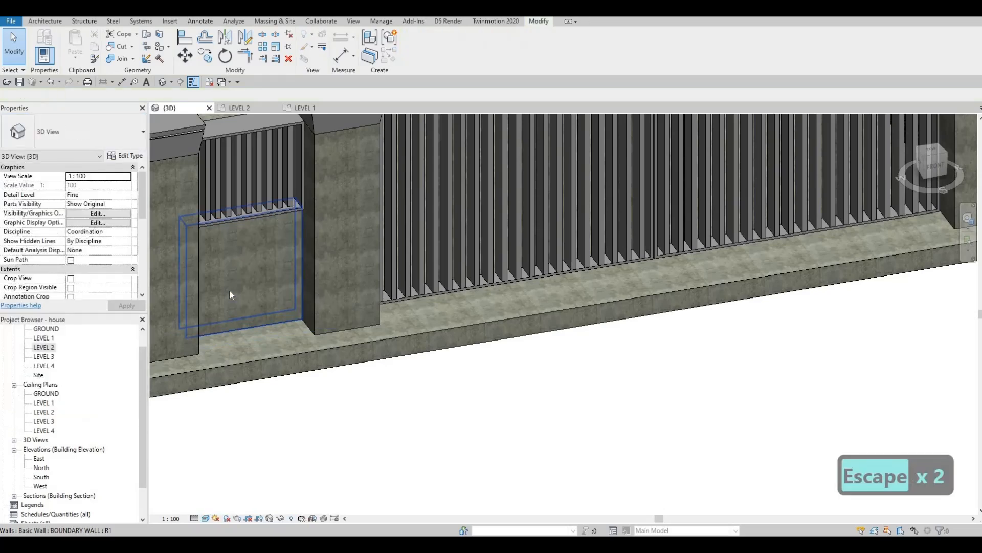
Start Create Similar from the low fence wall, open the GROUND floor plan and leave the command
left_click(229, 289)
key("c")
key("s")
left_click(51, 337)
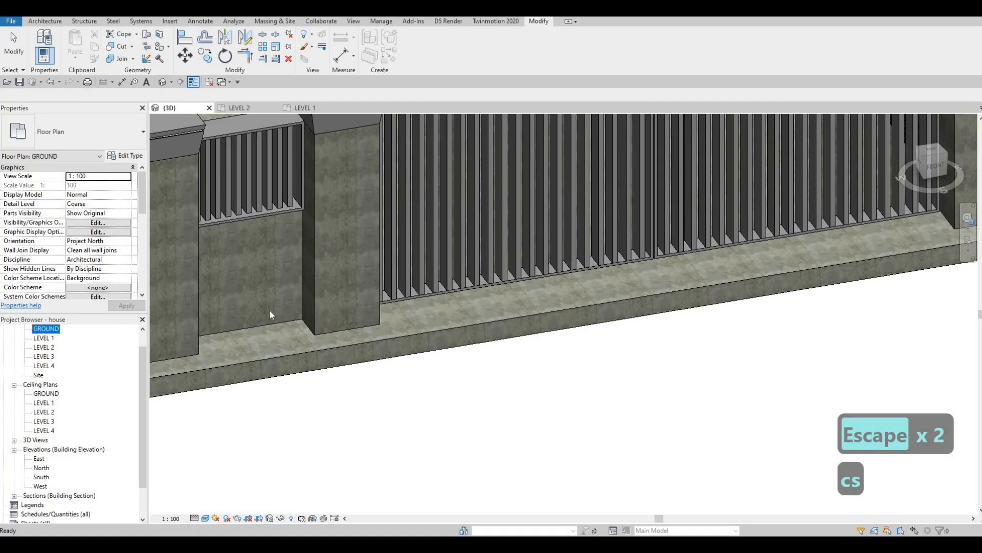
scroll(537, 355, "up", 5)
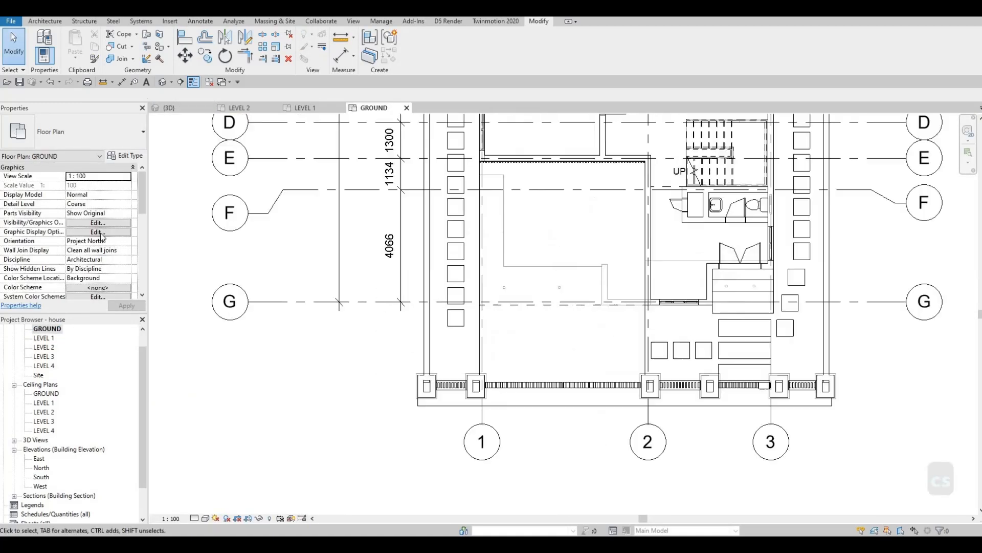
scroll(349, 322, "up", 3)
key("Escape")
key("Escape")
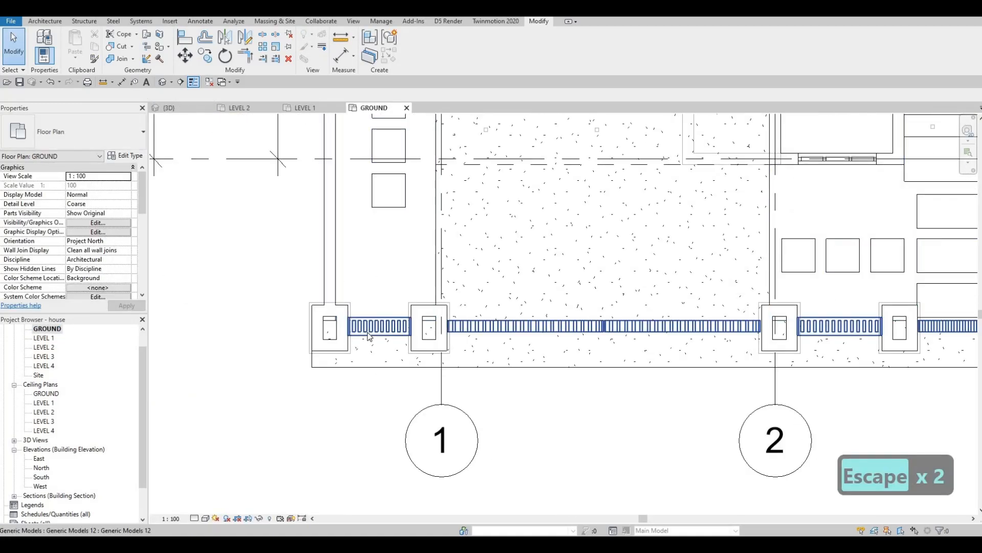
Start placing a new wall in the ground plan using the BOUNDARY WALL 3 type
key("Tab")
key("Tab")
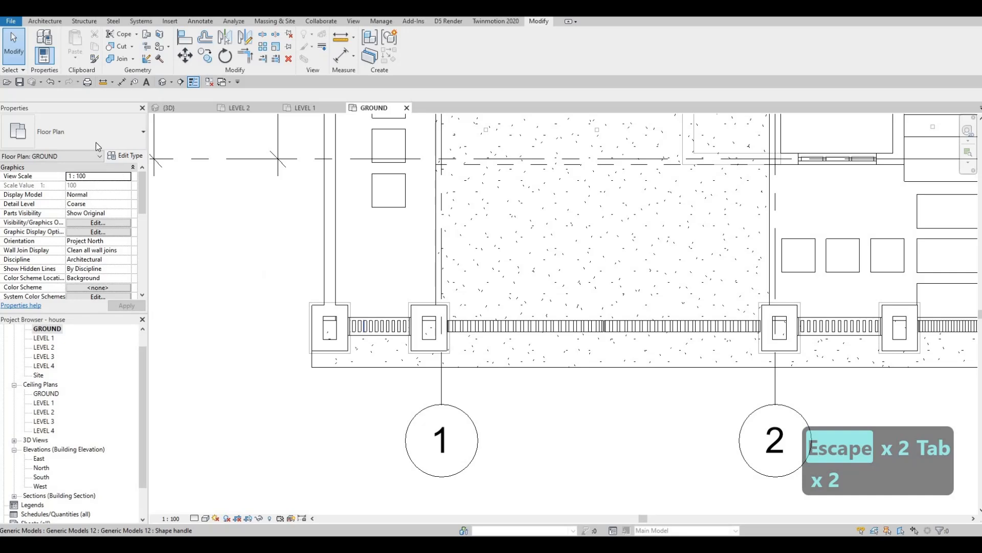
key("Escape")
key("Escape")
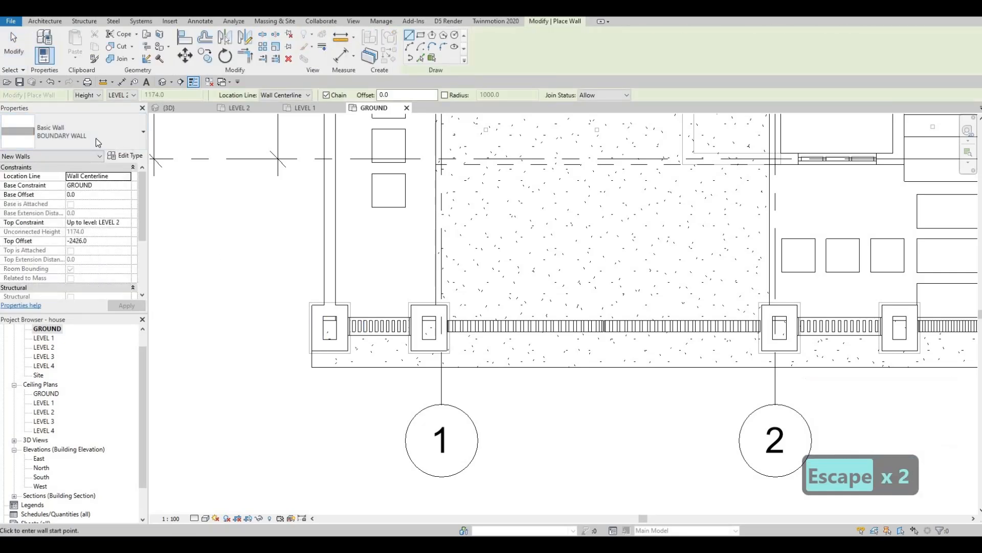
left_click(96, 138)
left_click(68, 225)
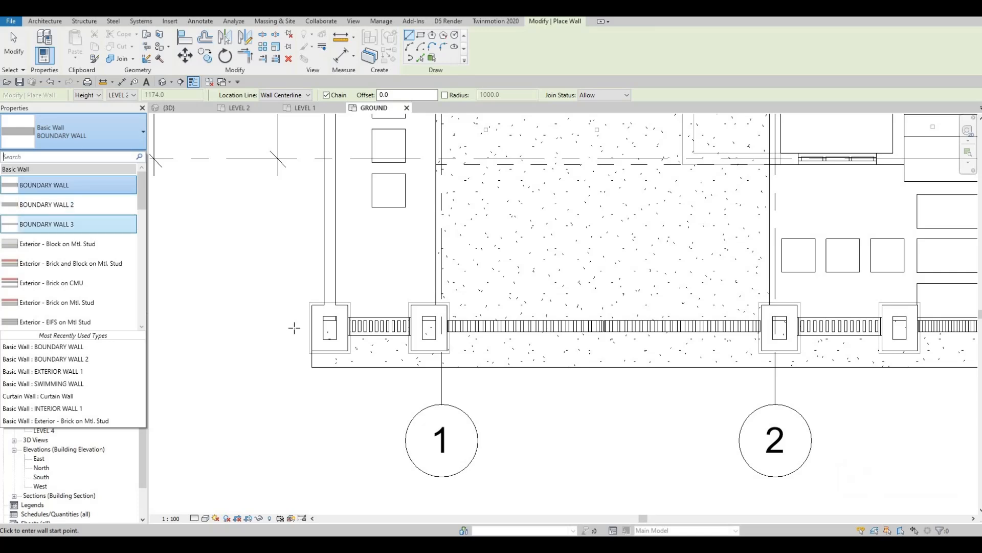
Draw a U-shaped BOUNDARY WALL 3 enclosure between the first two front pillars, projecting about 160 mm from their front faces
scroll(382, 340, "up", 2)
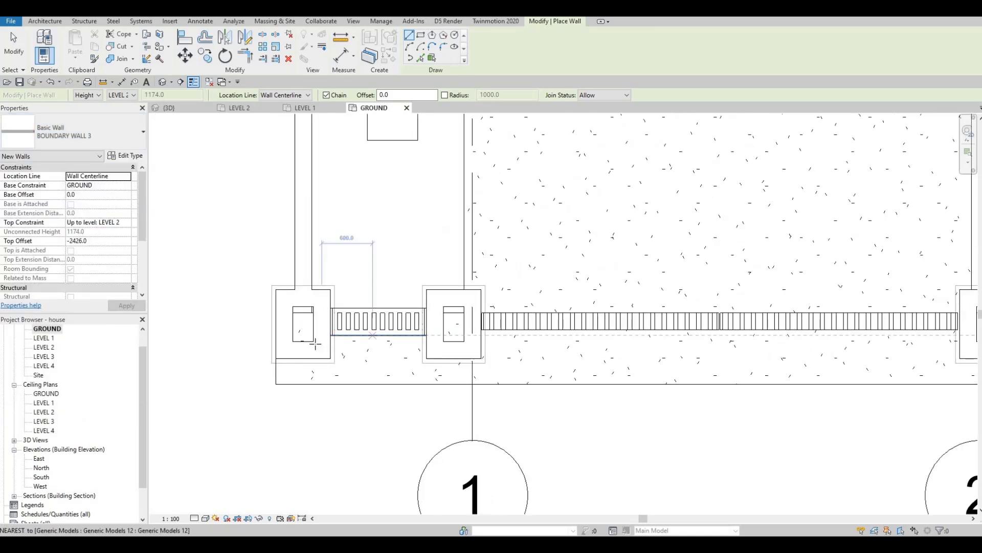
scroll(316, 343, "up", 2)
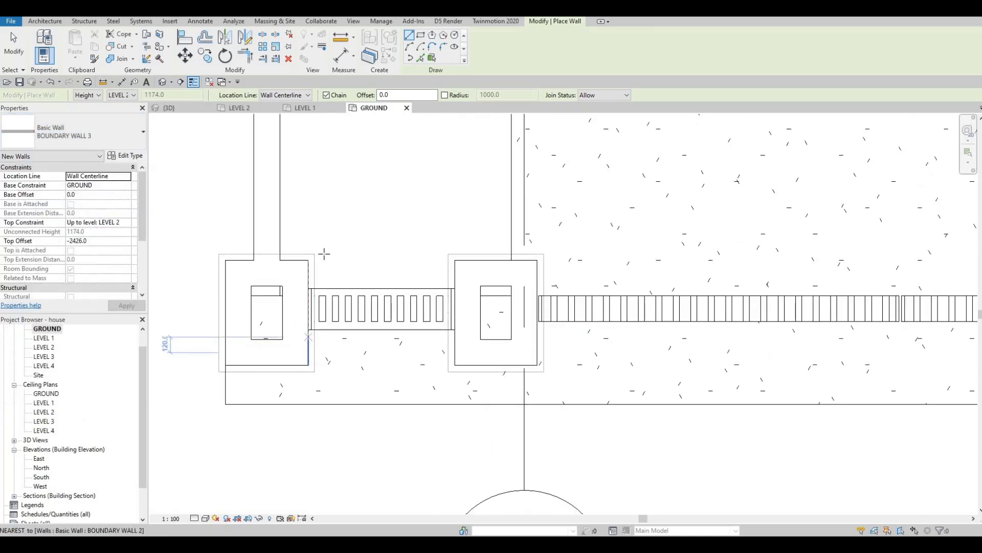
left_click(308, 365)
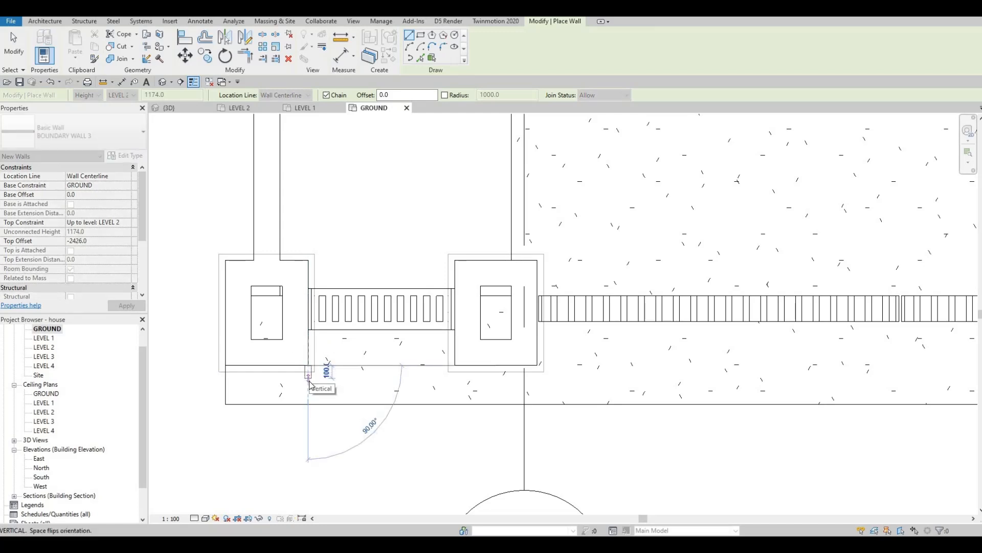
key("Escape")
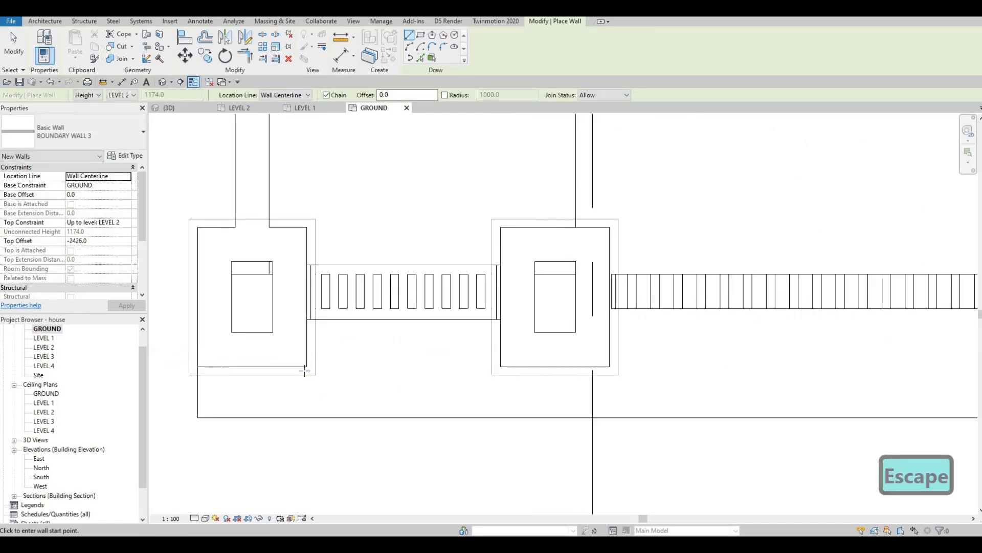
scroll(305, 366, "up", 1)
left_click(307, 389)
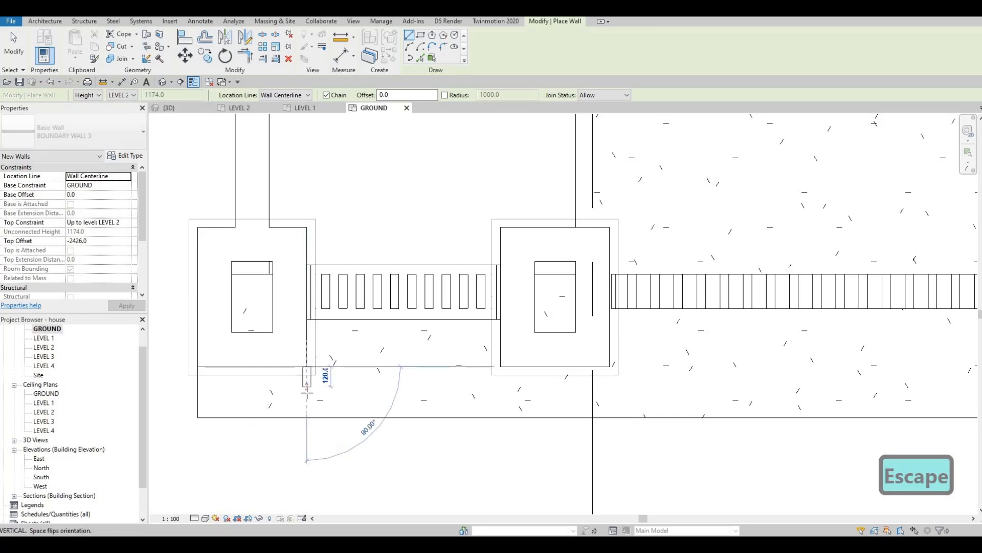
left_click(467, 396)
left_click(500, 394)
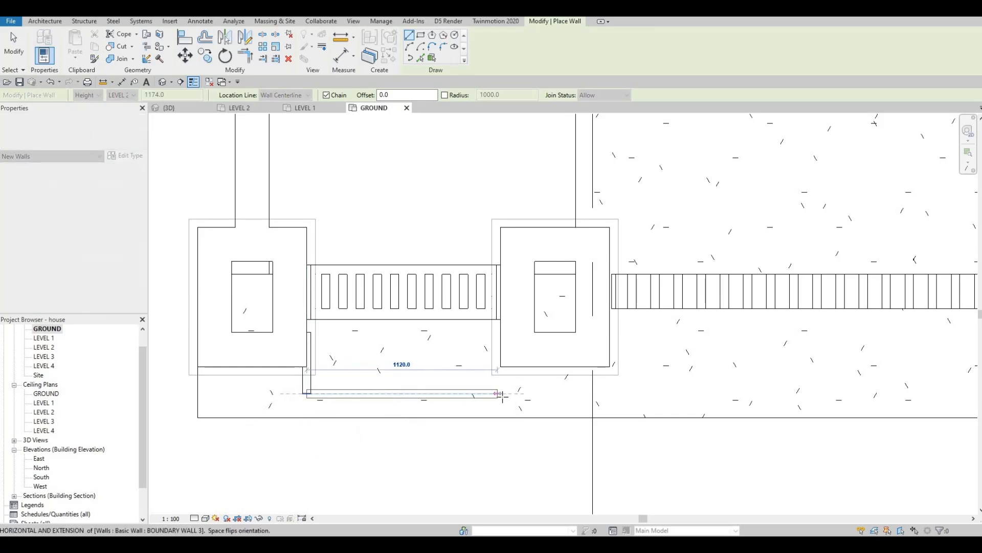
key("Escape")
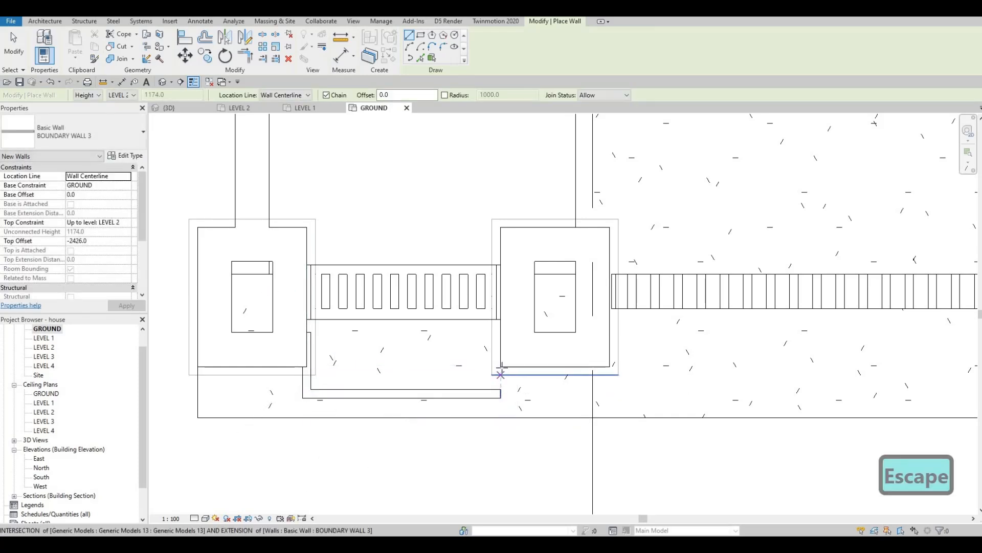
left_click(500, 375)
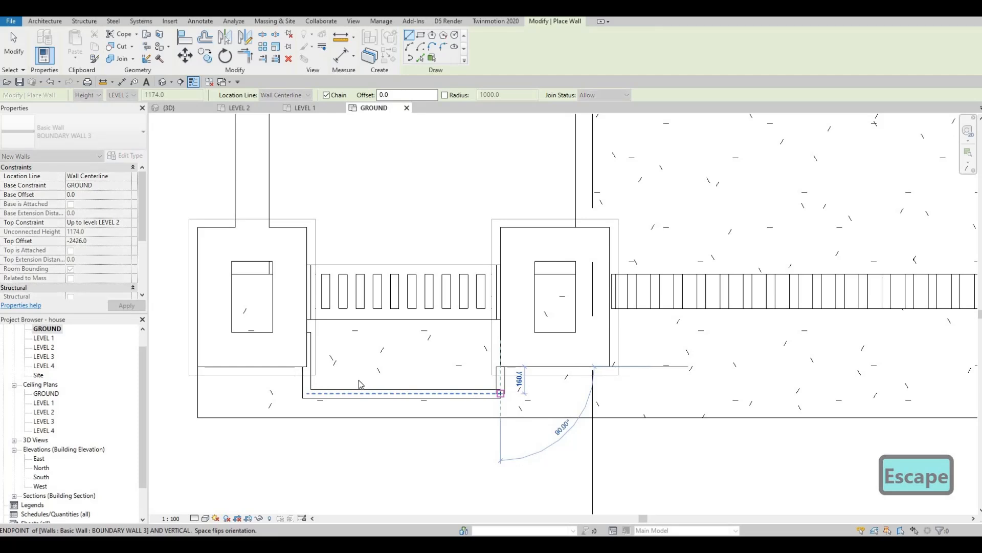
key("Escape")
key("Escape")
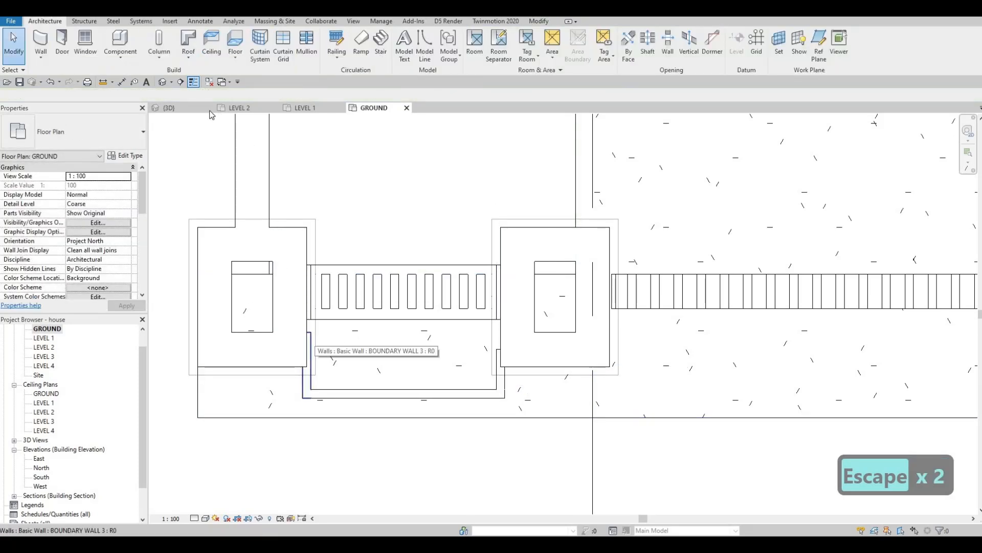
In the 3D view, align the inner face of the short return wall at the second pillar with that pillar's side face
left_click(163, 82)
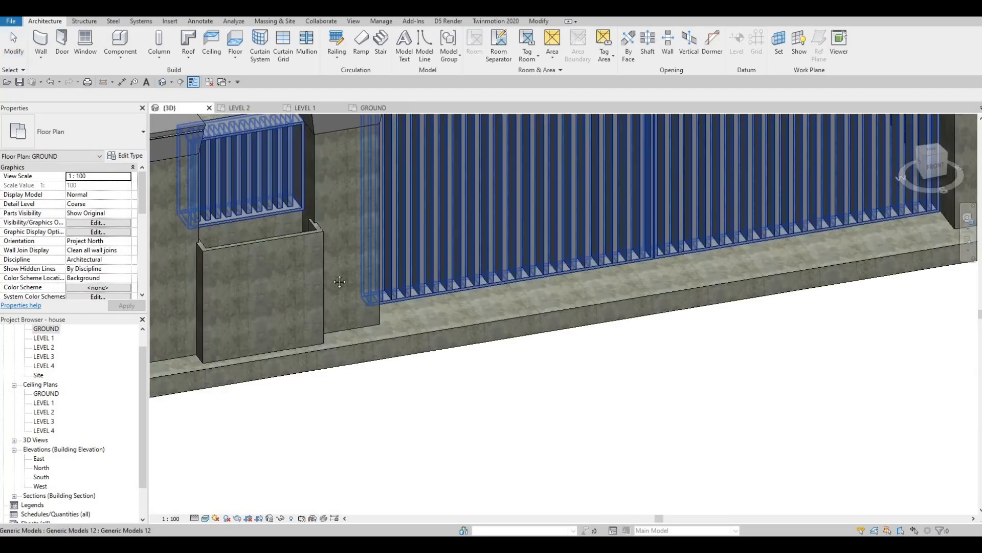
scroll(306, 272, "up", 3)
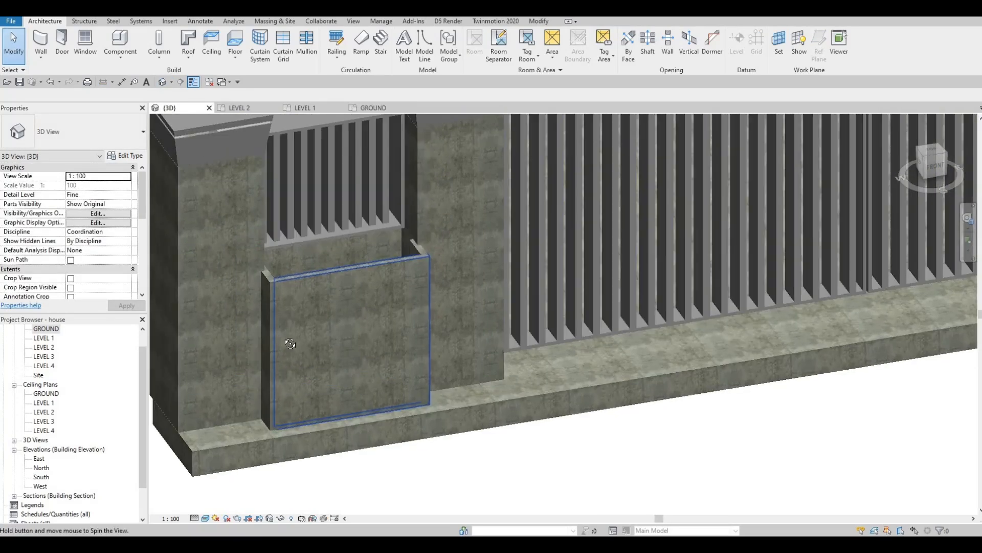
middle_click_drag(287, 339, 386, 274, "shift")
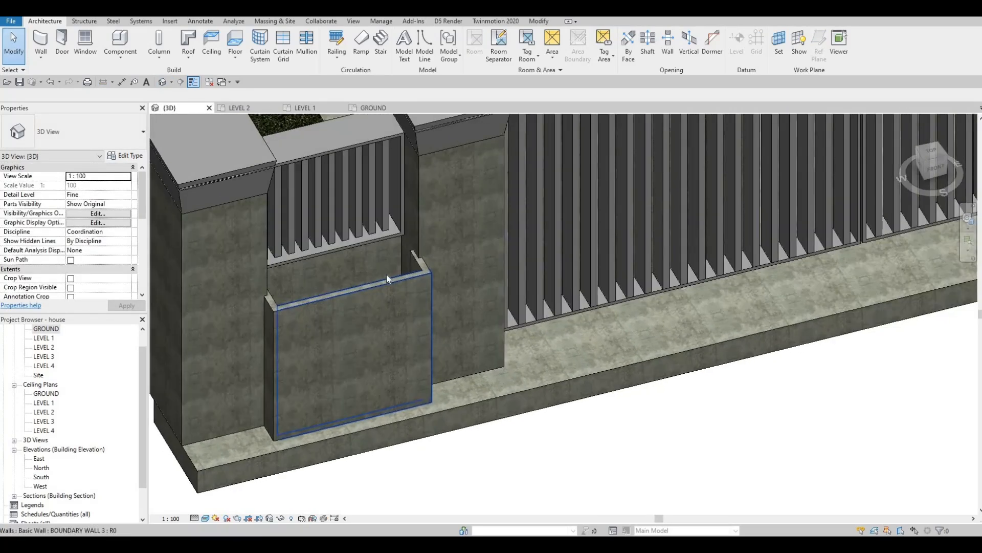
scroll(386, 274, "up", 3)
key("a")
key("l")
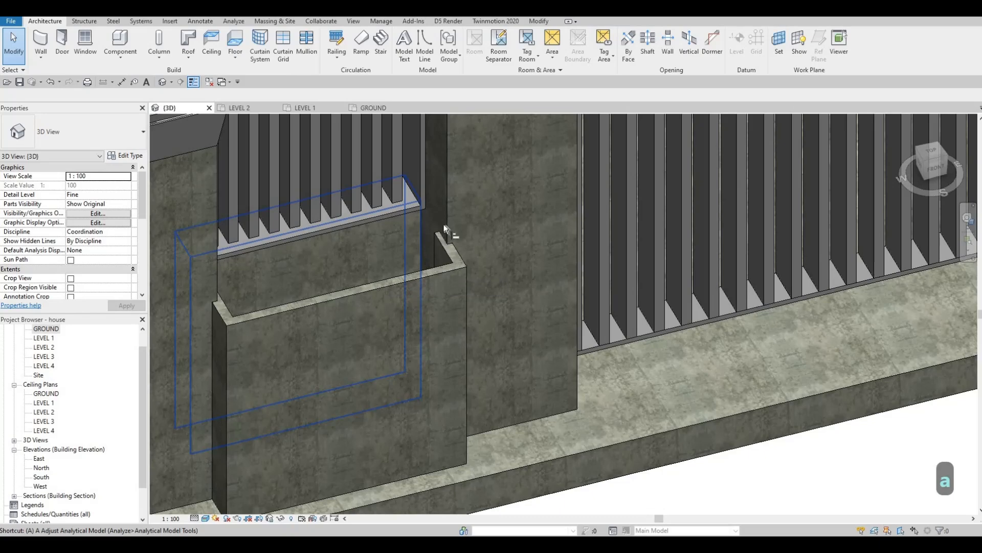
left_click(443, 244)
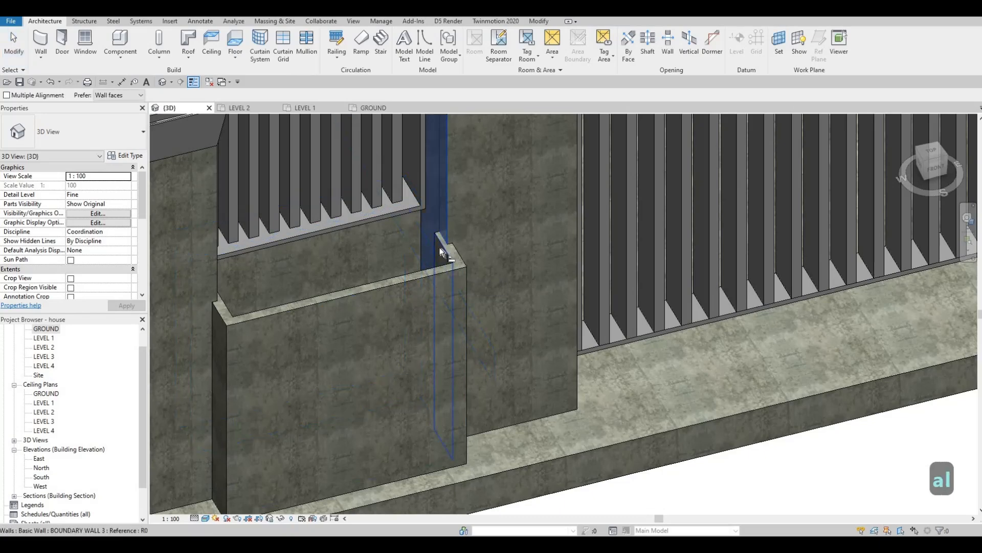
Try to align the short return wall at the first pillar with that pillar's side face in 3D, and undo the attempts
middle_click_drag(246, 279, 272, 239, "shift")
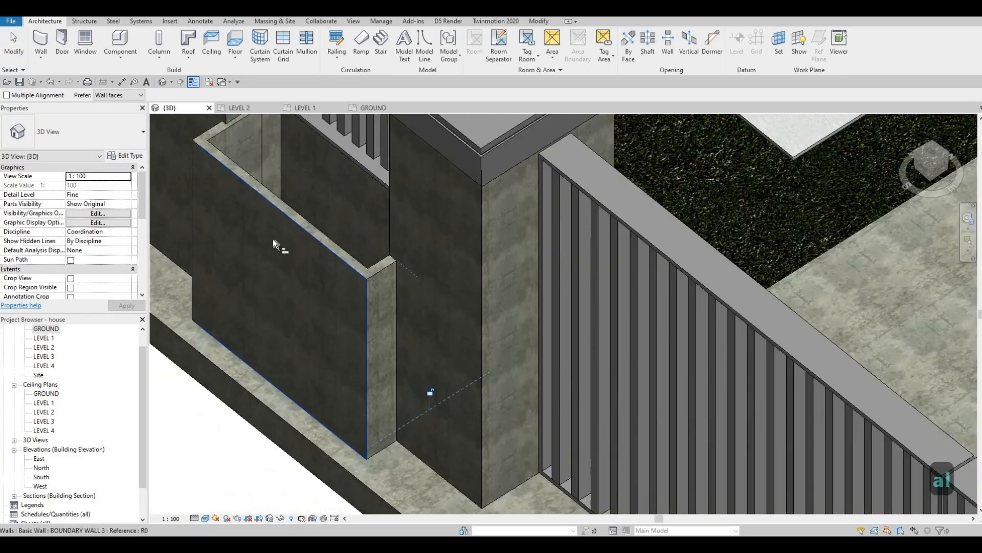
middle_click_drag(243, 128, 263, 224)
left_click(264, 213)
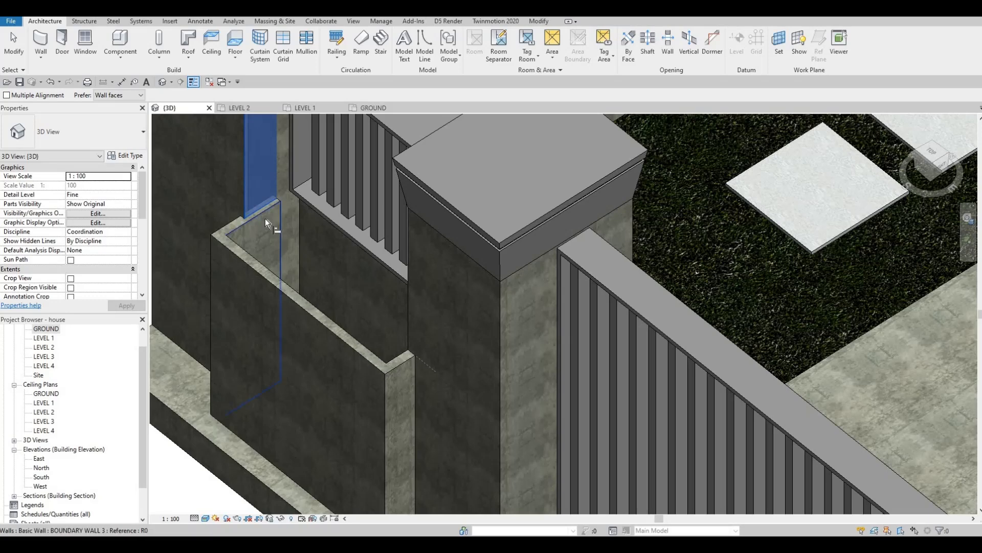
left_click(265, 218)
key("ctrl+z")
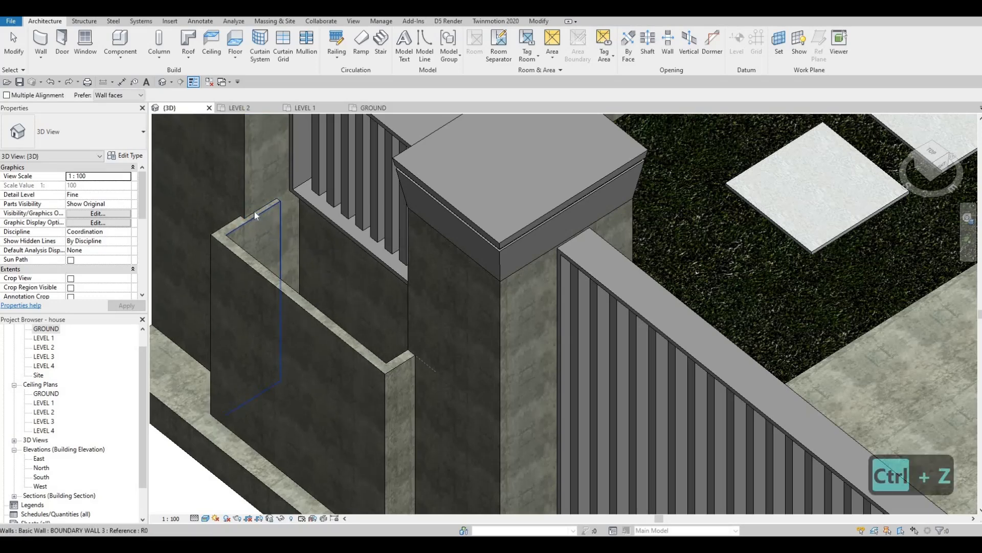
key("Escape")
key("Escape")
key("a")
key("l")
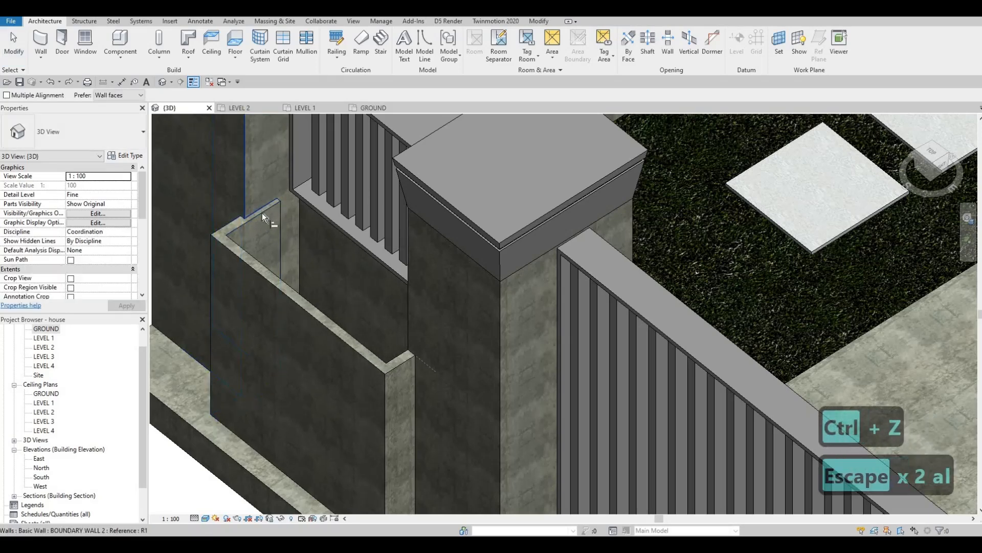
left_click(262, 215)
left_click(262, 217)
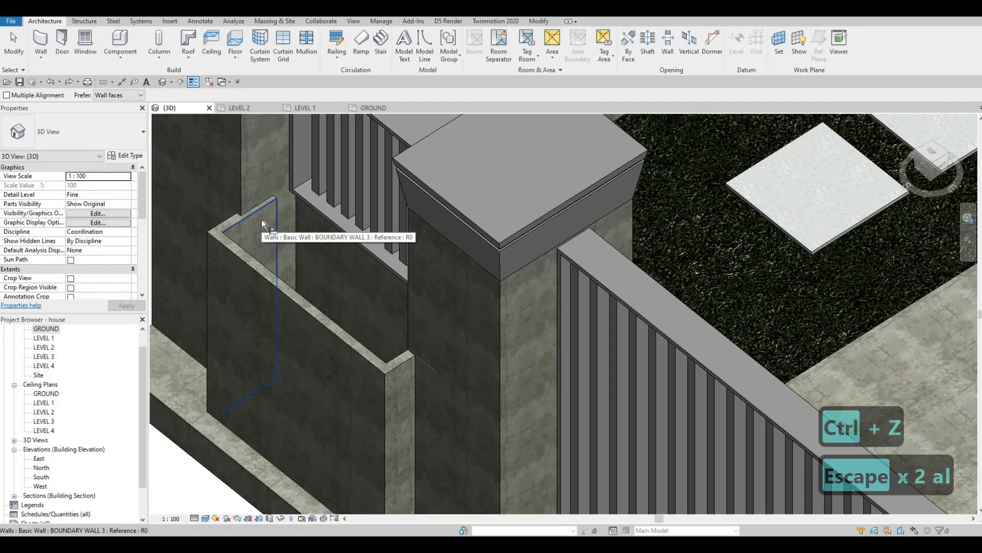
key("ctrl+z")
key("Escape")
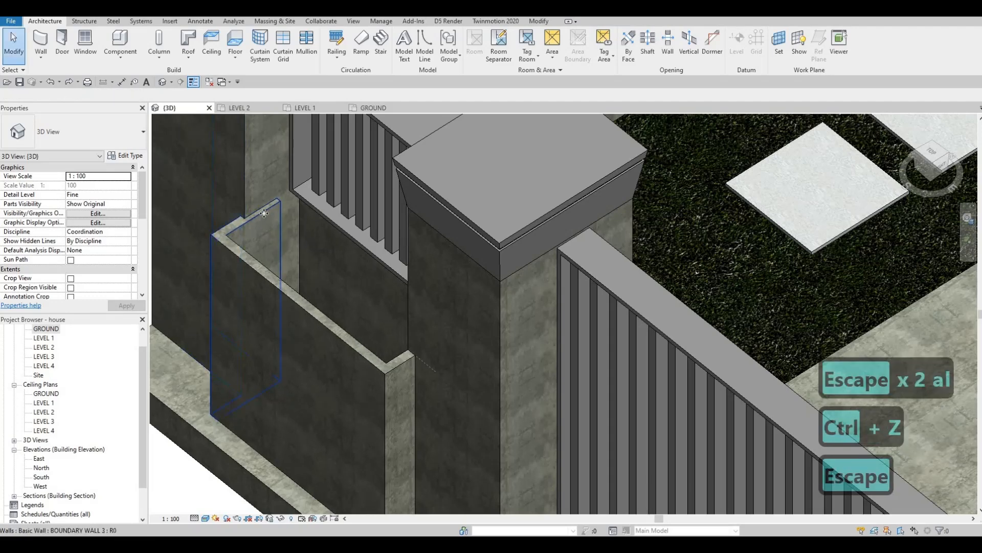
In the GROUND floor plan, shorten the return wall at the first pillar so its end sits in front of the pillar
left_click(260, 253)
scroll(246, 119, "down", 2)
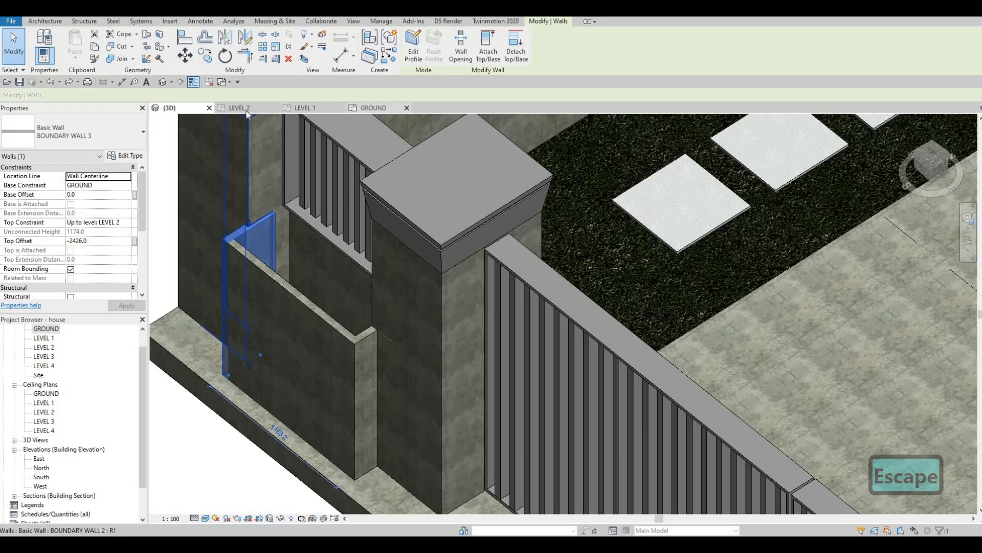
left_click(363, 109)
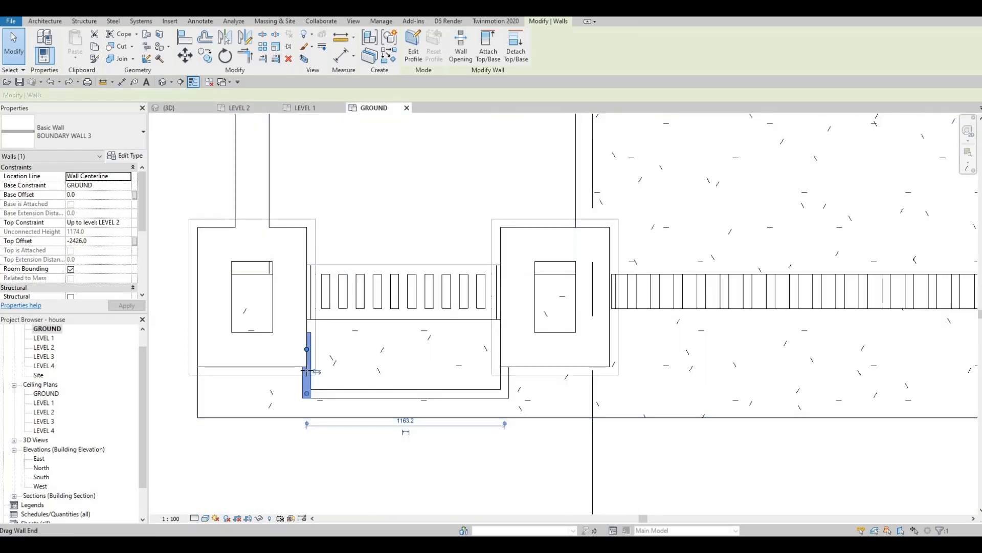
left_click_drag(307, 349, 308, 383)
scroll(311, 381, "up", 2)
key("Escape")
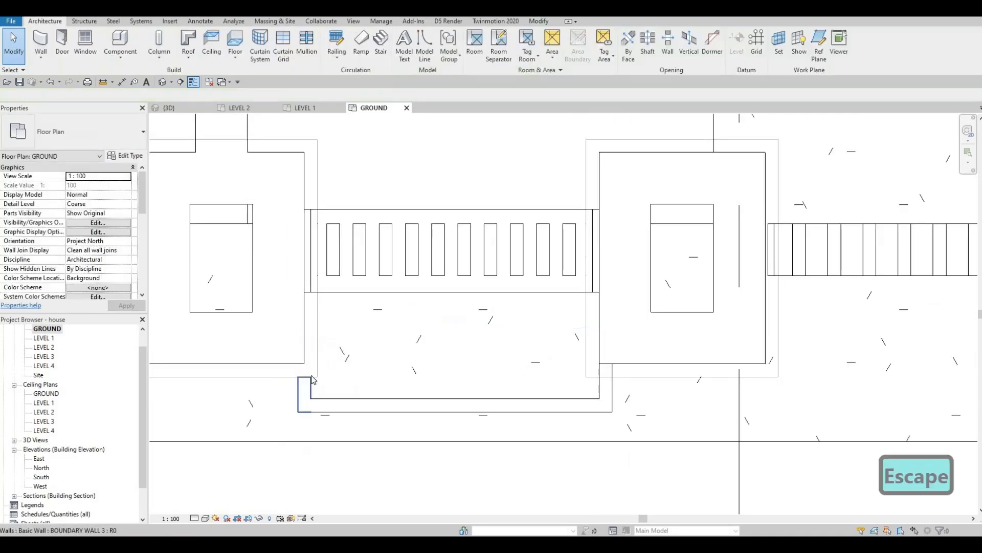
Align the inner face of the return wall at the first pillar with that pillar's side face in plan
key("Escape")
key("a")
key("l")
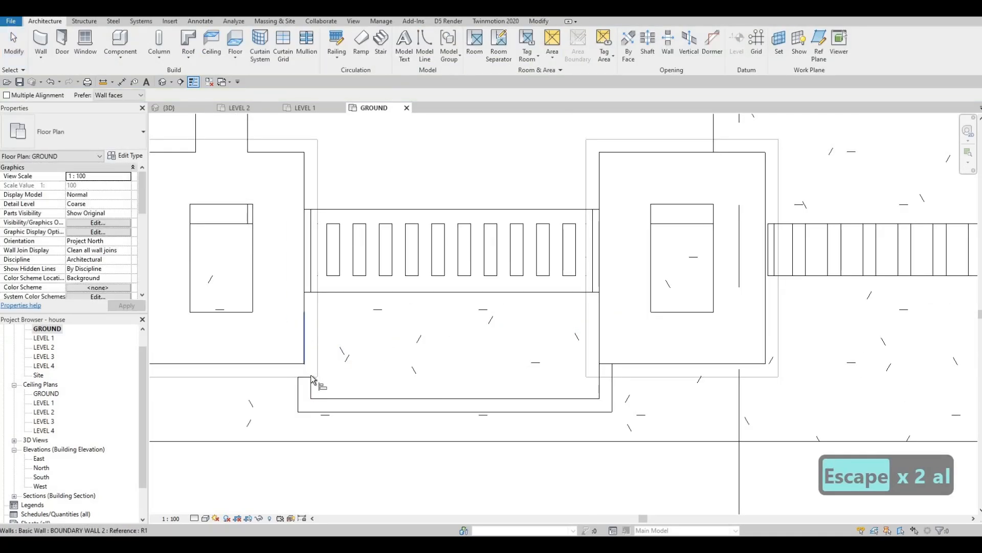
key("Escape")
key("Escape")
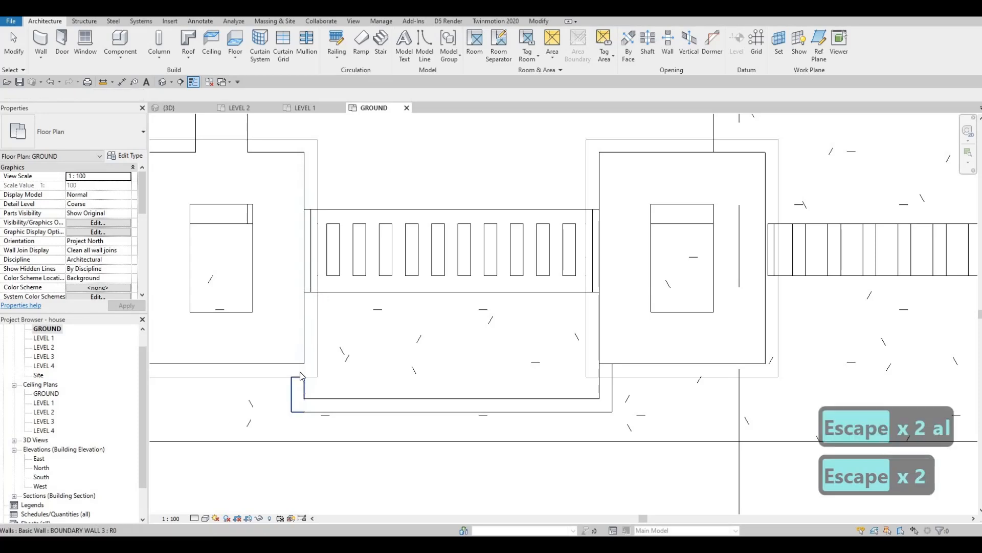
Extend the end of the return wall at the first pillar back to the pillar's front face
left_click(302, 389)
left_click_drag(299, 362, 299, 363)
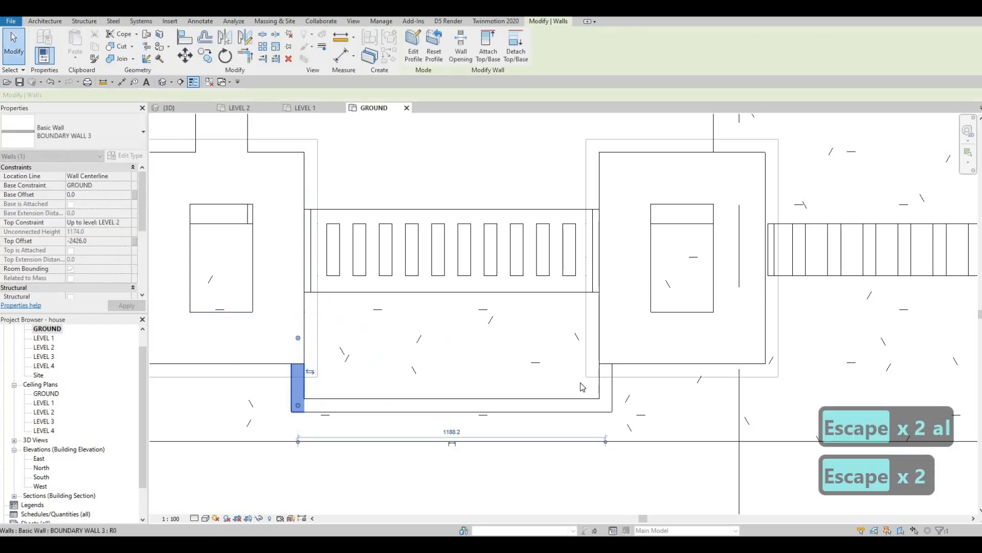
key("Escape")
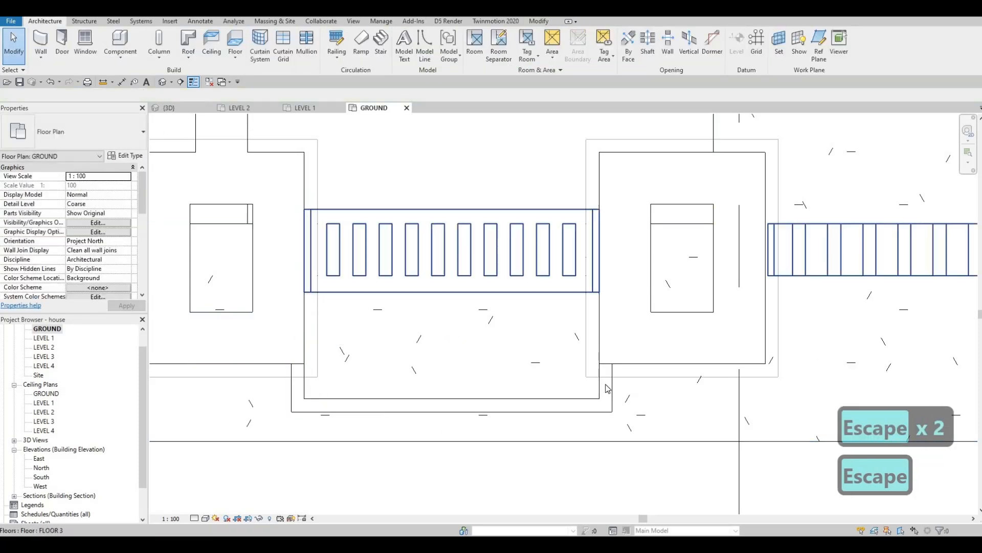
left_click(608, 385)
key("Escape")
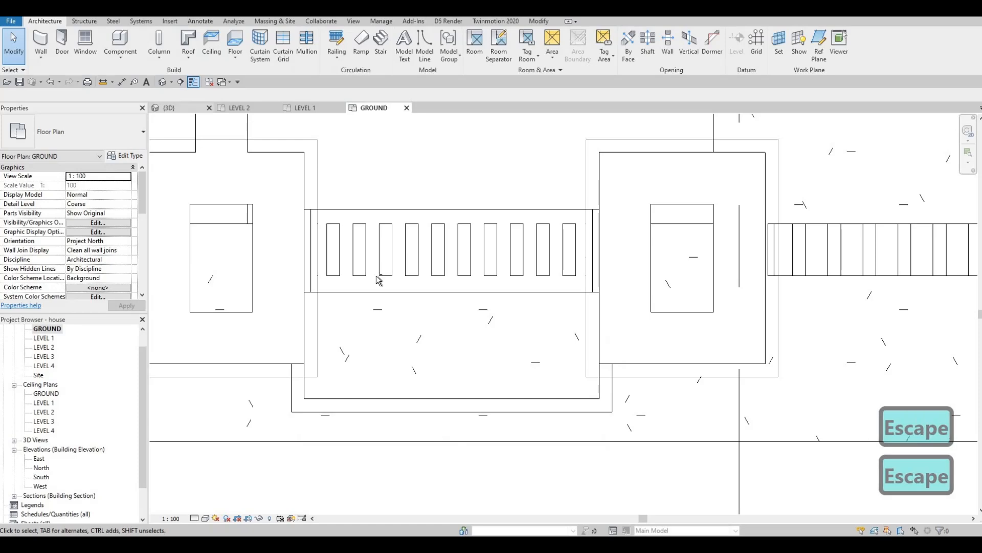
In the 3D view, lower the top of the enclosure's long front wall to a height of about 507 mm
left_click(165, 108)
middle_click_drag(460, 234, 361, 289, "shift")
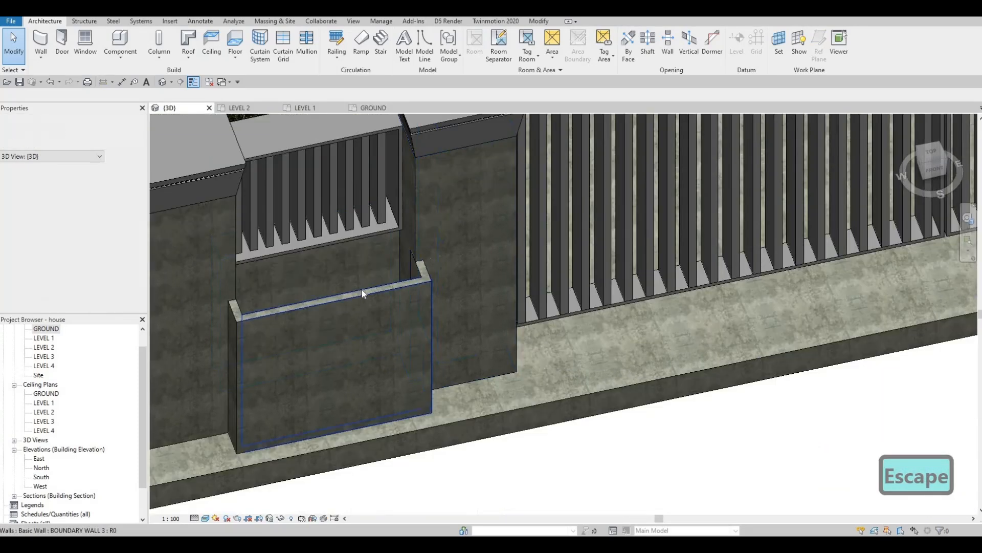
left_click(342, 300)
left_click_drag(342, 364, 363, 375)
mouse_move(364, 322)
middle_mouse_down("shift")
mouse_move(359, 303)
mouse_move(359, 324)
middle_mouse_up("shift")
Align the top of the return wall at the second pillar with the top of the enclosure's front wall
key("a")
key("l")
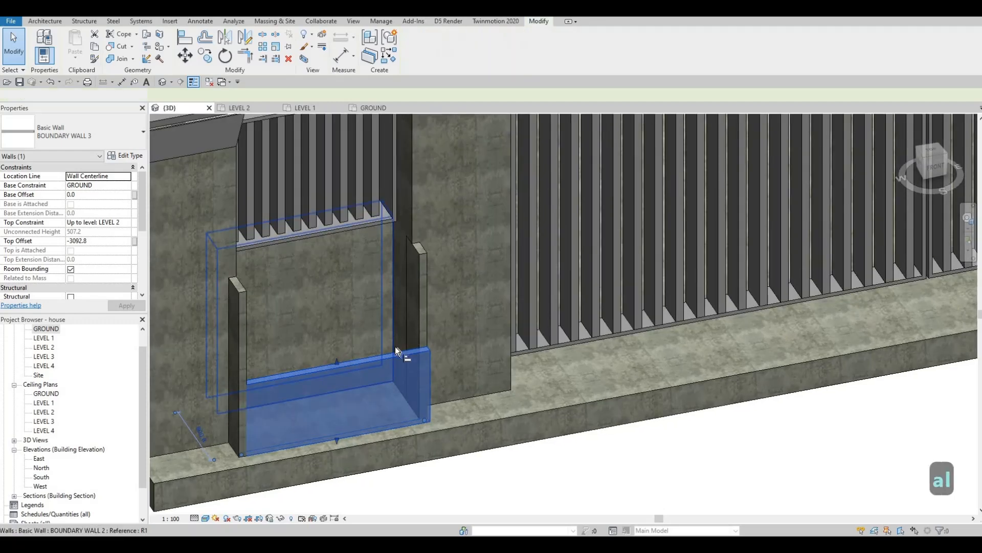
key("Tab")
left_click(391, 356)
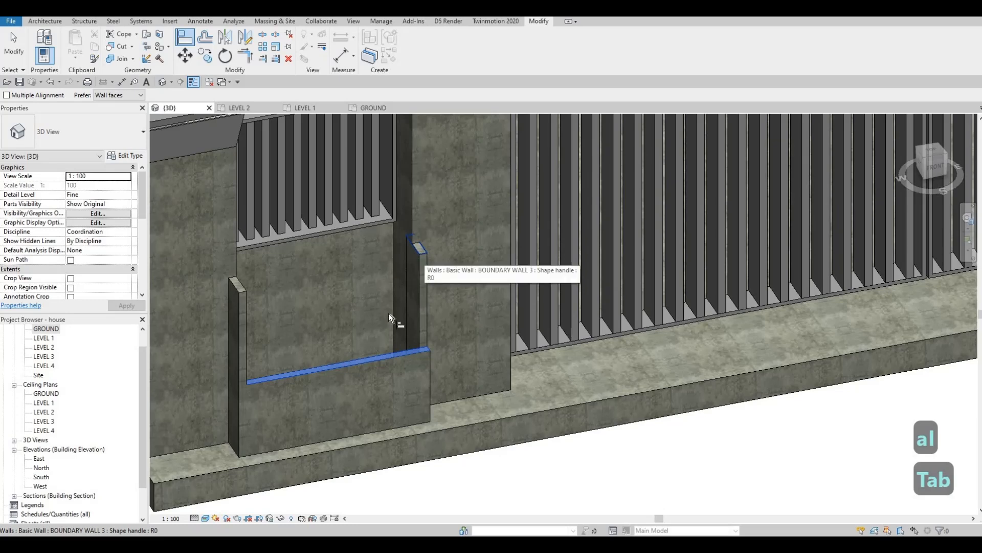
left_click(423, 253)
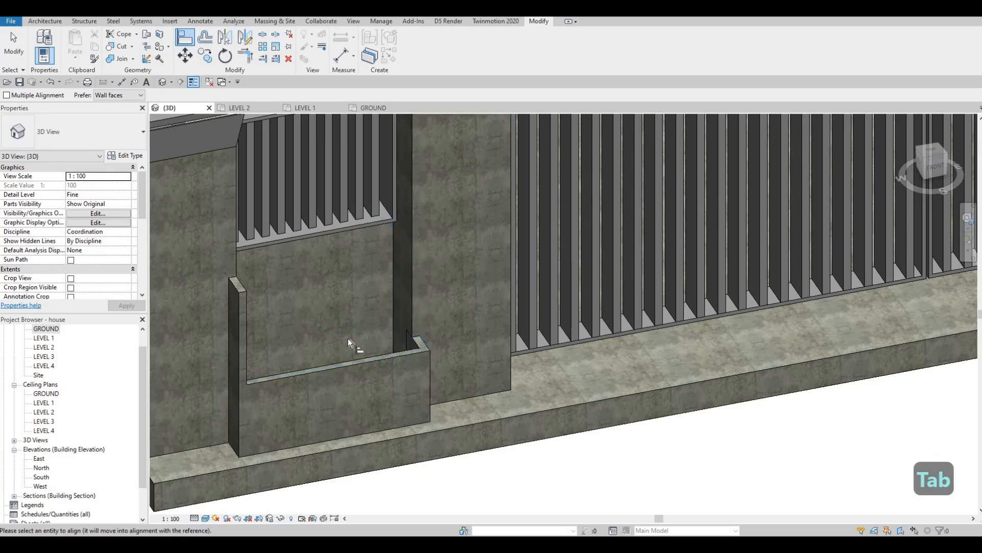
Align the top of the return wall at the first pillar with the top of the return wall at the second pillar
key("Escape")
key("Escape")
key("a")
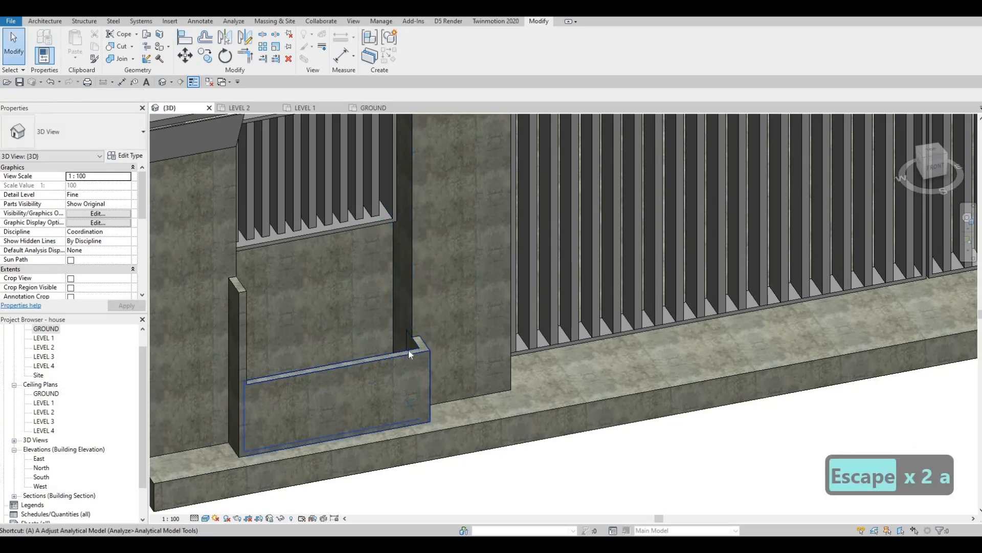
key("Escape")
key("Escape")
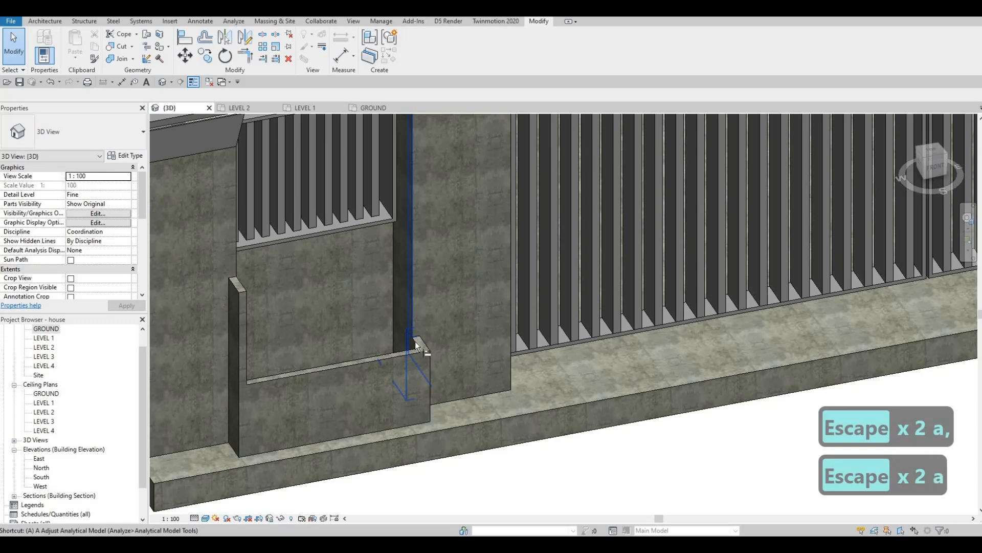
key("l")
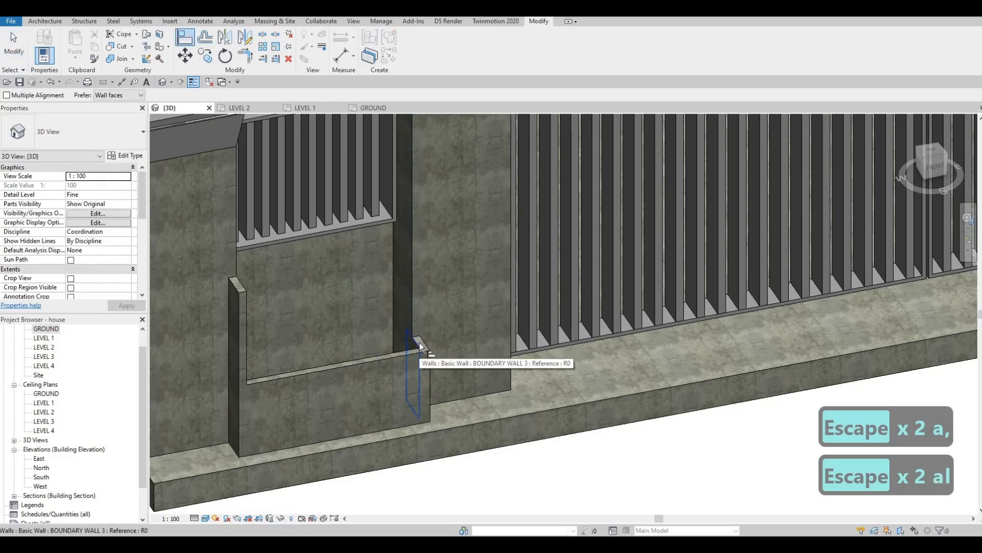
key("Tab")
left_click(419, 342)
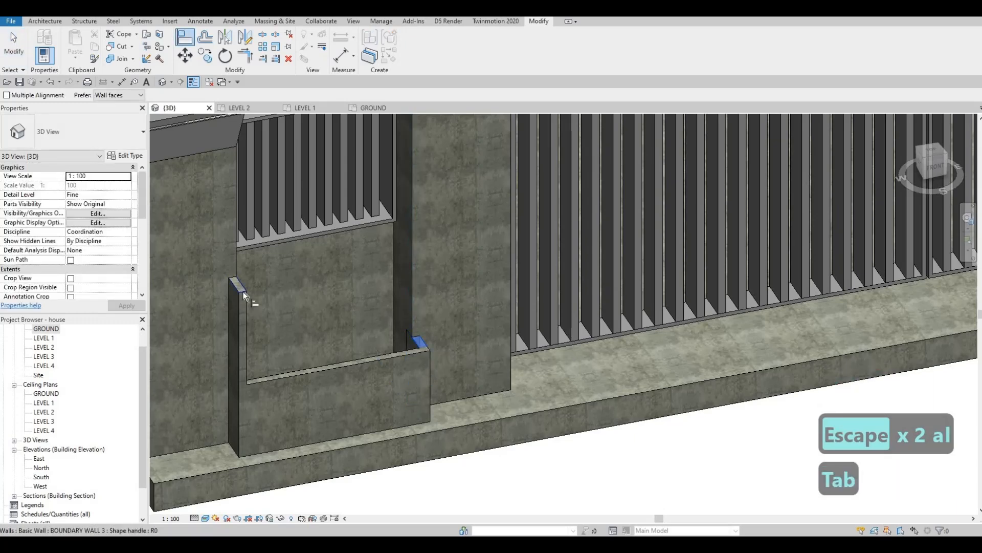
left_click(245, 294)
scroll(252, 303, "down", 2)
mouse_move(270, 325)
middle_mouse_down("shift")
mouse_move(175, 276)
mouse_move(179, 306)
mouse_move(274, 317)
middle_mouse_up("shift")
key("Escape")
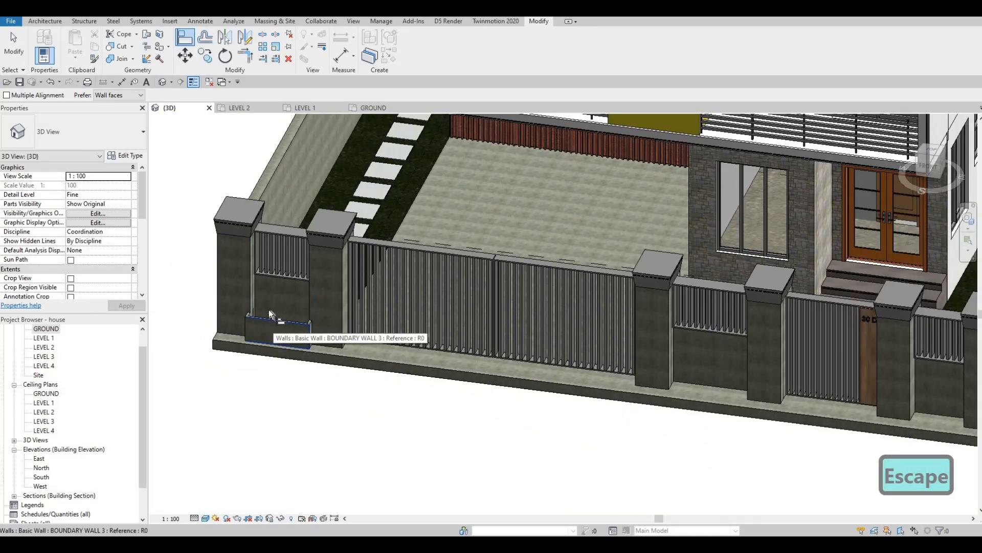
In the GROUND plan, try to shorten the return wall at the first pillar to that pillar's front face
middle_click_drag(269, 313, 258, 317, "shift")
scroll(257, 316, "up", 3)
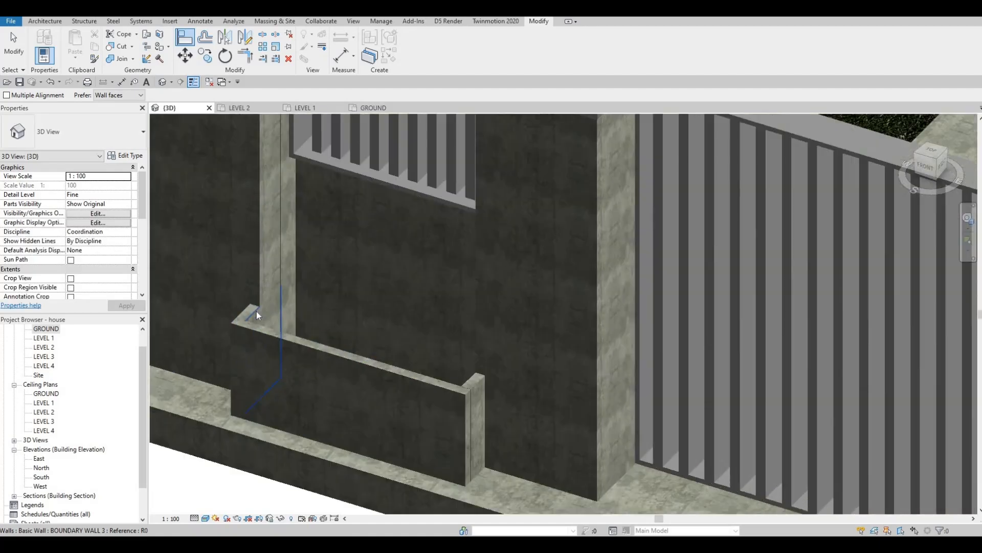
key("Escape")
left_click(268, 340)
scroll(232, 252, "up", 3)
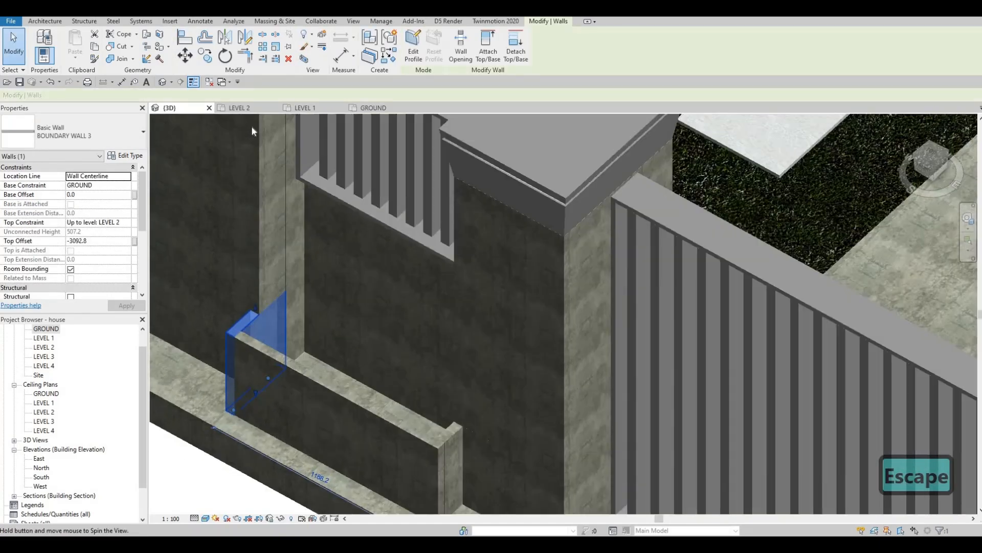
left_click(376, 107)
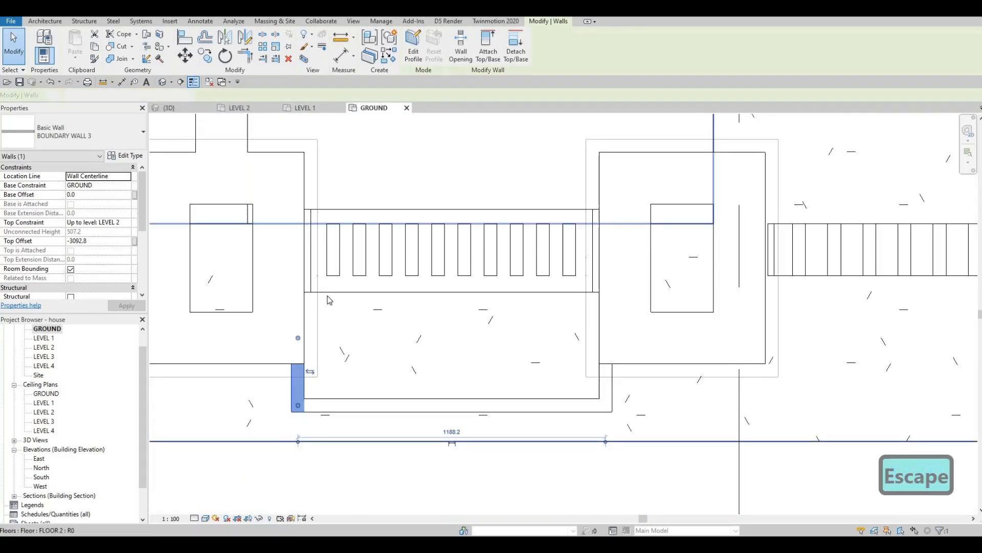
middle_click_drag(298, 349, 325, 303)
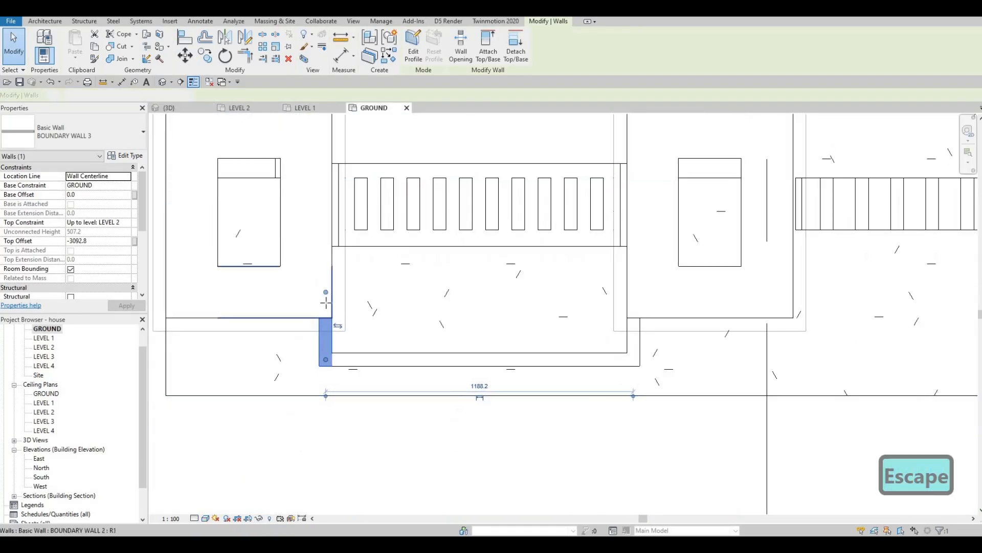
left_click_drag(326, 314, 327, 318)
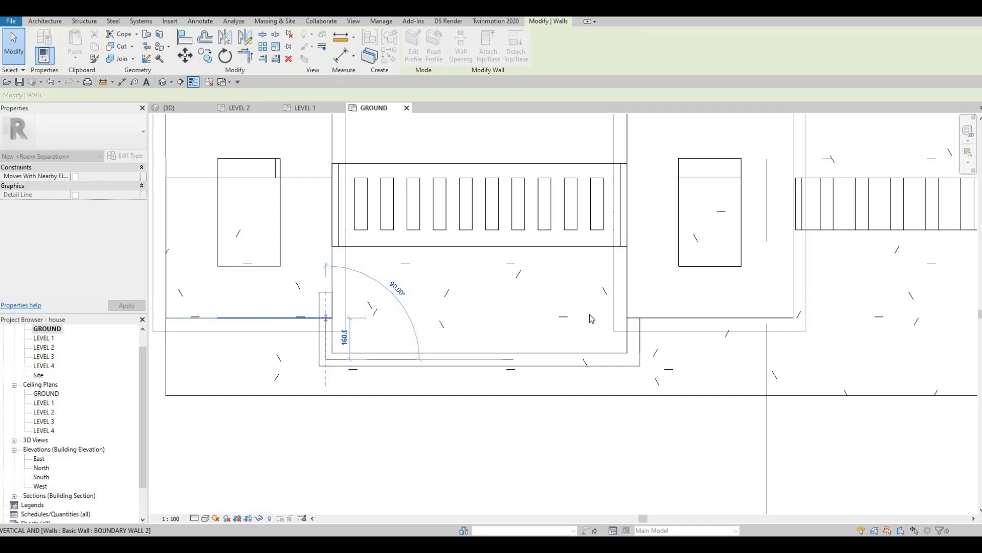
key("Escape")
Try to shorten the return wall at the second pillar to that pillar's front face
left_click(633, 295)
left_click_drag(634, 292, 633, 318)
middle_click_drag(575, 327, 298, 328)
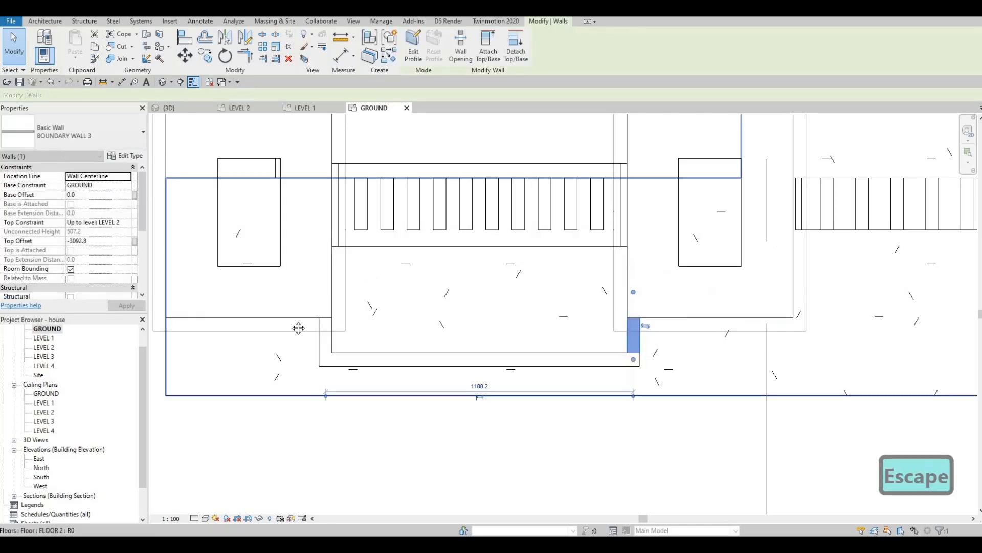
key("Escape")
scroll(286, 327, "down", 4)
key("Escape")
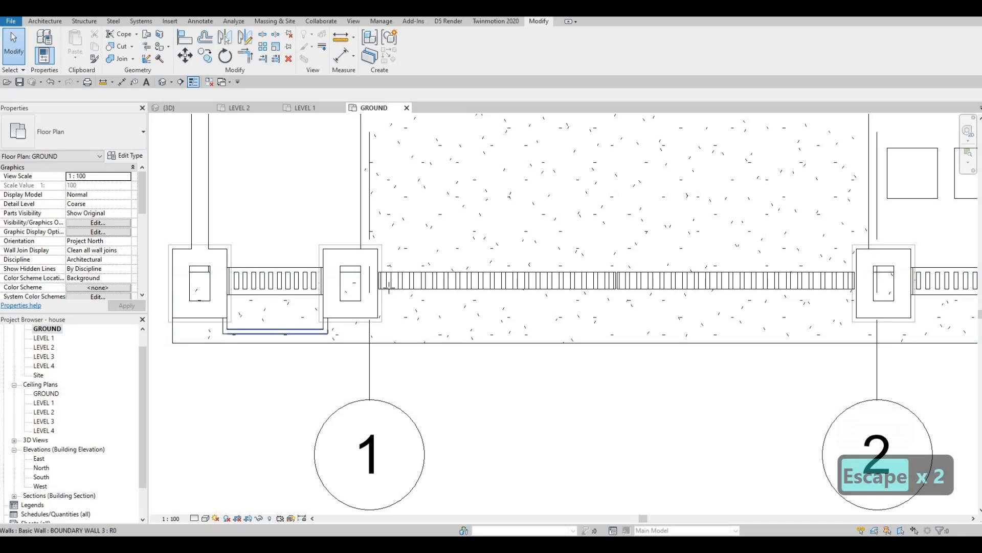
Select the connected chain of three BOUNDARY WALL 3 walls that forms the first enclosure
left_click(281, 332)
key("c")
key("s")
key("Escape")
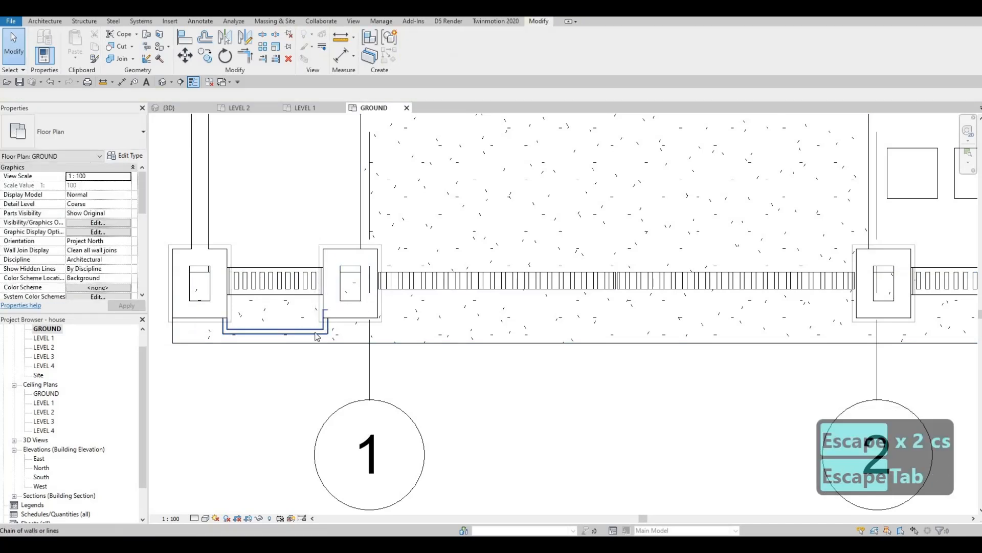
left_click(315, 336)
With the enclosure chain selected, try to pull the second pillar's return wall end clear of the pillar
scroll(317, 315, "up", 5)
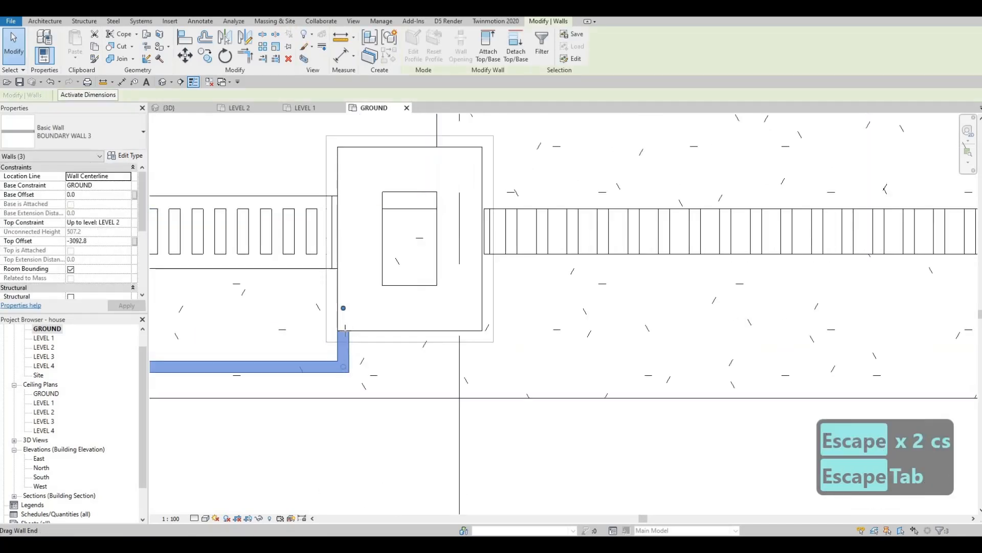
left_click_drag(344, 330, 343, 335)
left_click_drag(343, 308, 340, 334)
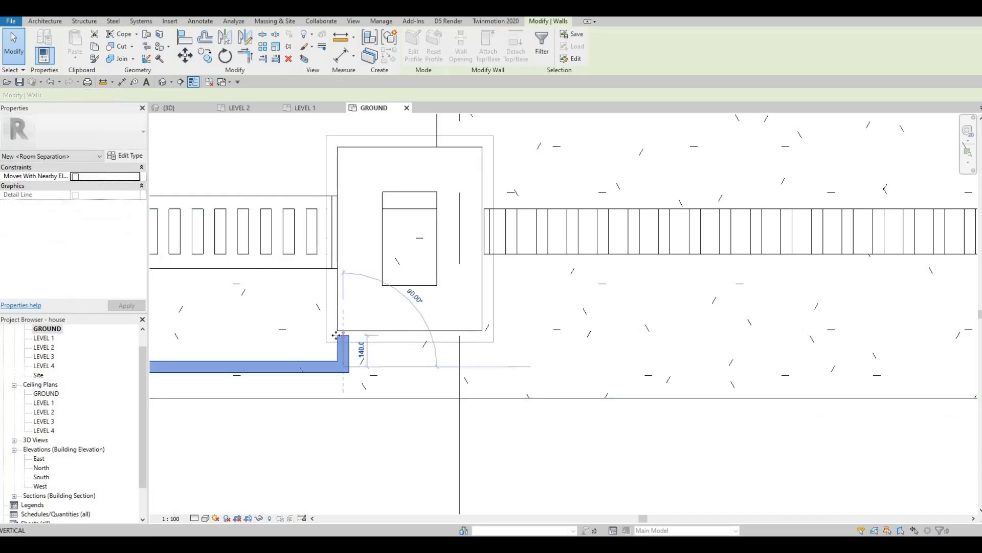
left_click(428, 323)
Copy the enclosure, with multiple copies enabled, from the first pillar's inner front corner to the matching corner of the grid 2 pillar
middle_click_drag(191, 341, 319, 324)
scroll(319, 324, "down", 1)
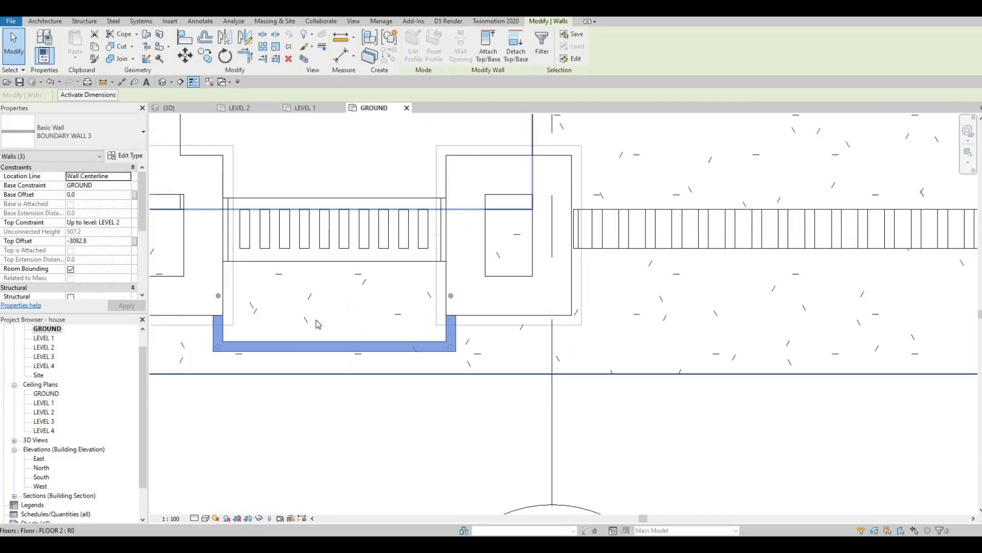
key("c")
key("o")
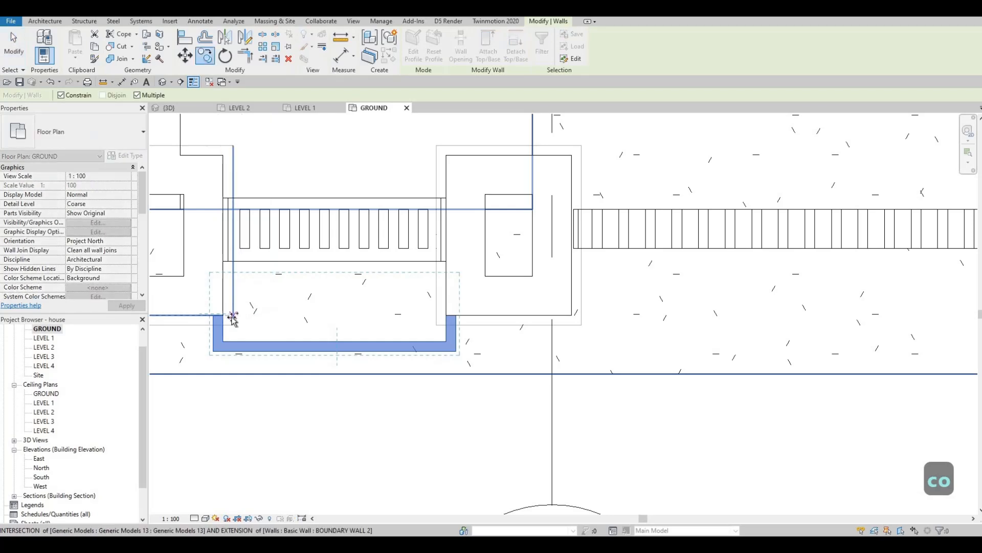
scroll(536, 317, "down", 2)
middle_click_drag(911, 303, 553, 299)
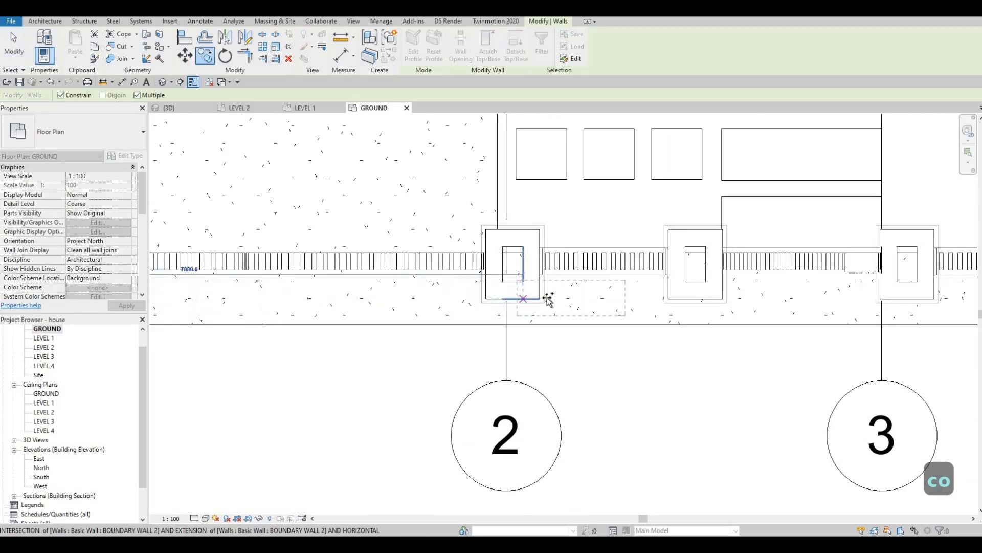
scroll(546, 299, "up", 1)
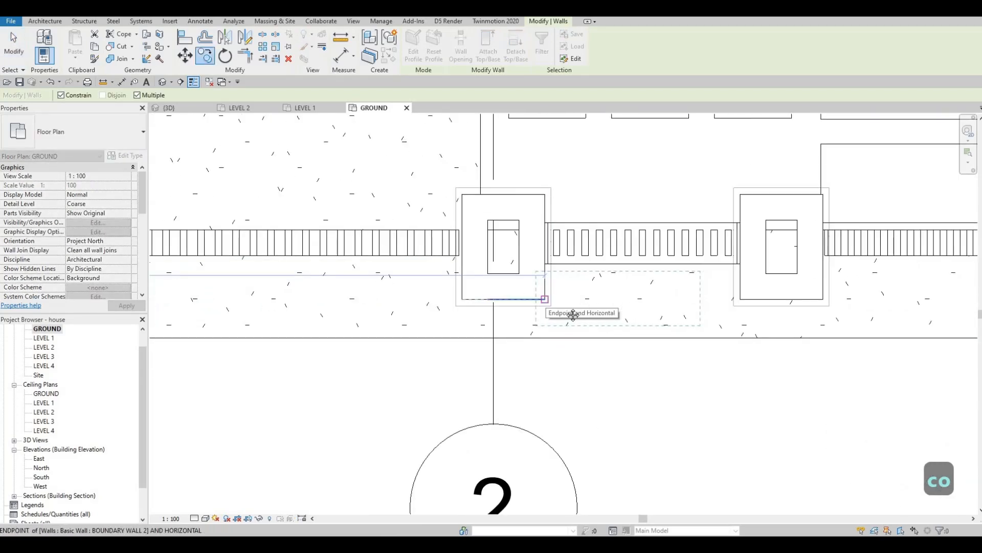
left_click(545, 299)
Place another enclosure copy at the matching front corner of the grid 3 pillar and finish copying
middle_click_drag(657, 314, 505, 314)
middle_click_drag(619, 309, 401, 307)
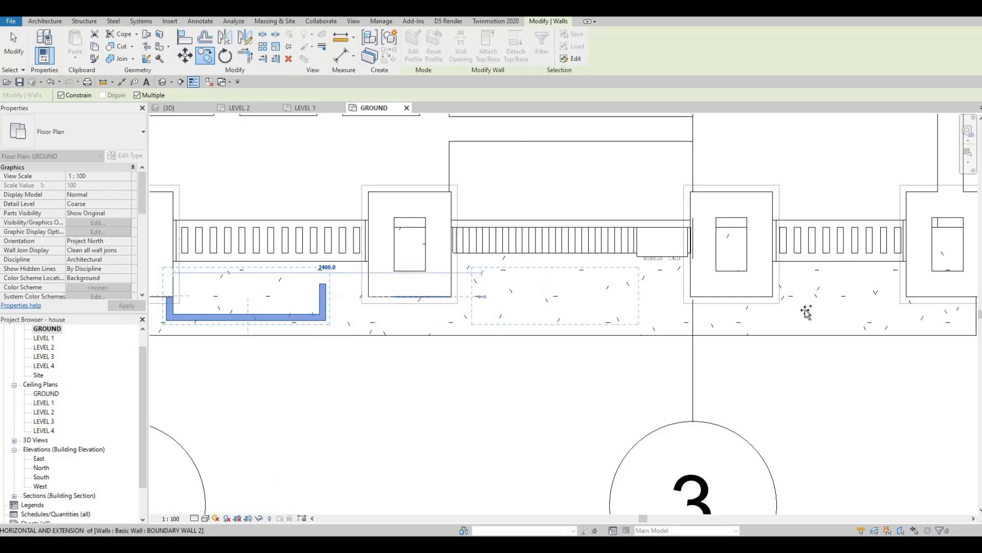
left_click(770, 298)
scroll(767, 305, "down", 1)
scroll(866, 306, "up", 4)
key("Escape")
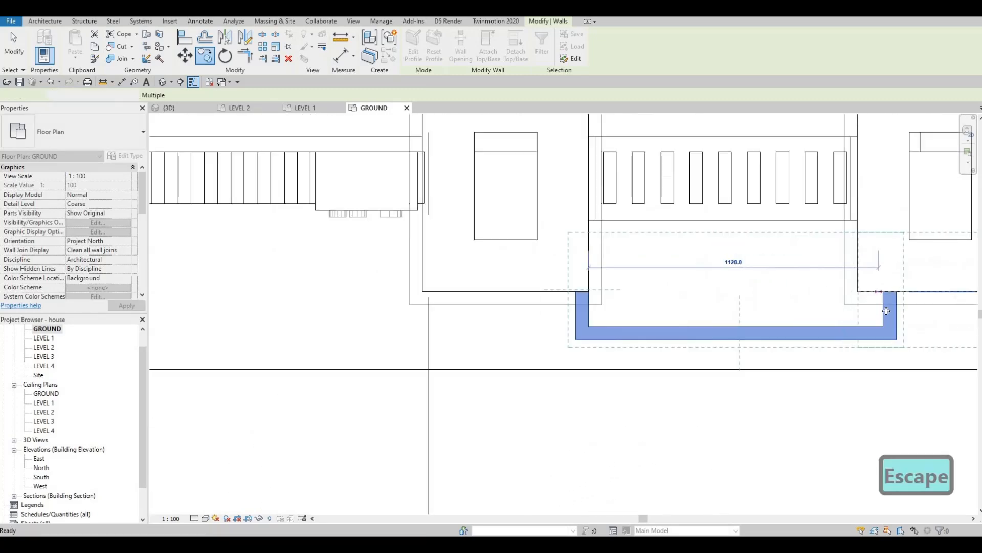
Try to move the last copy's return wall toward the end pillar's inner side face, and undo the move
left_click_drag(889, 313, 840, 315)
key("Escape")
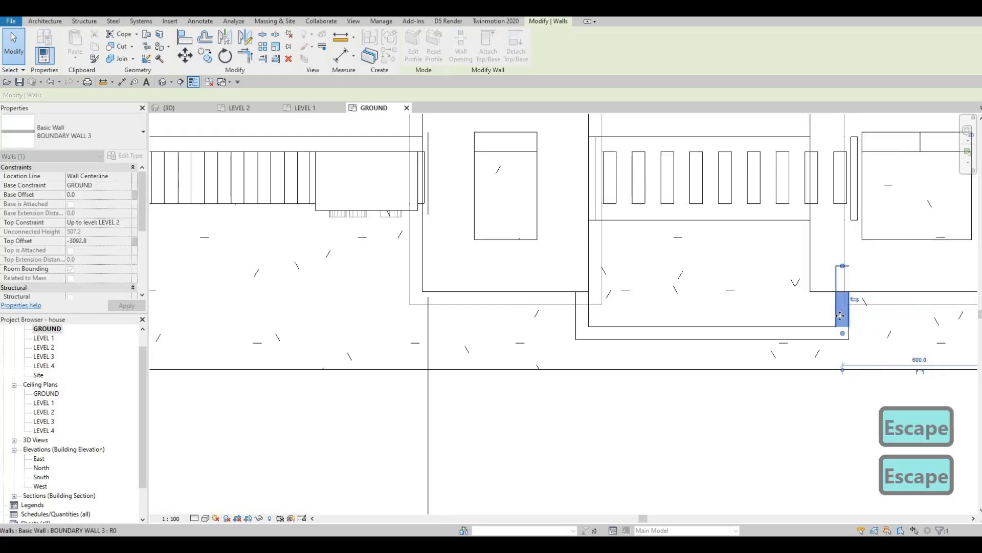
key("a")
key("l")
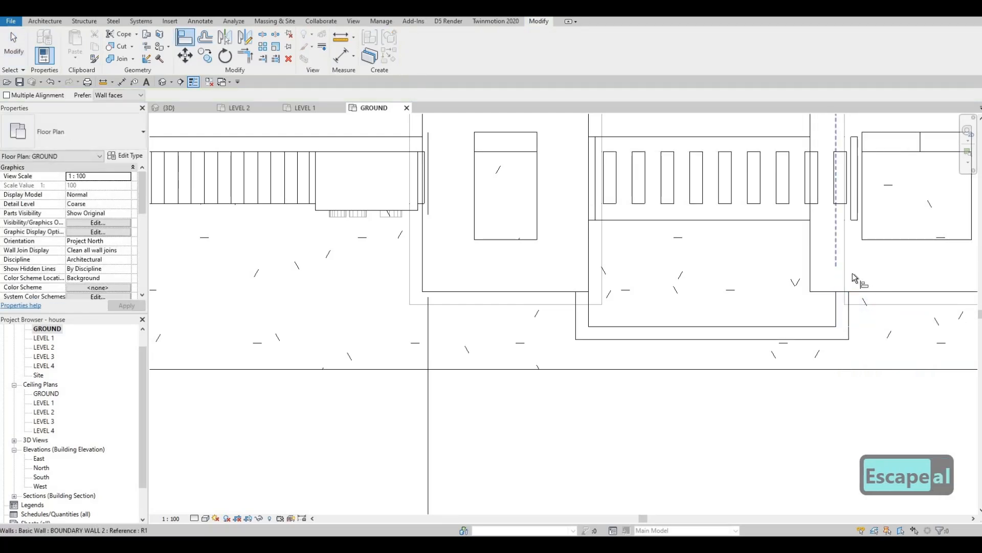
key("ctrl+z")
key("Escape")
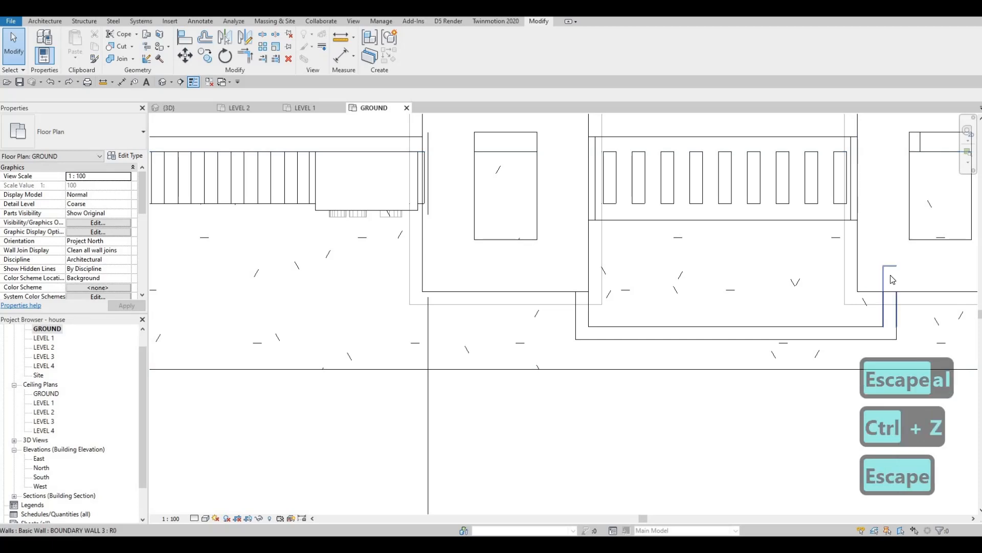
Shorten the end pillar's return wall to 100 mm, clear of the pillar, and align its inner face with the pillar's side face
left_click(890, 308)
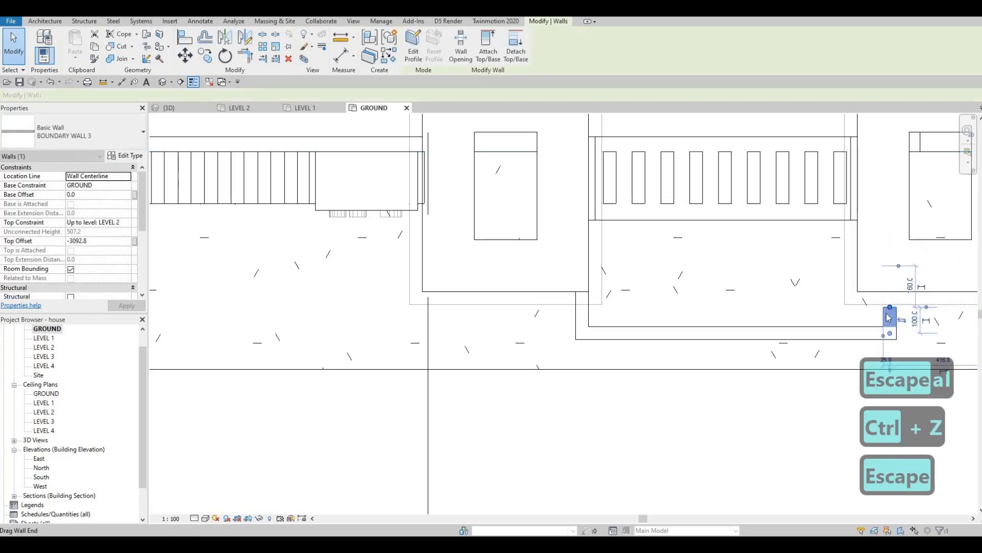
key("Escape")
key("Escape")
key("a")
key("l")
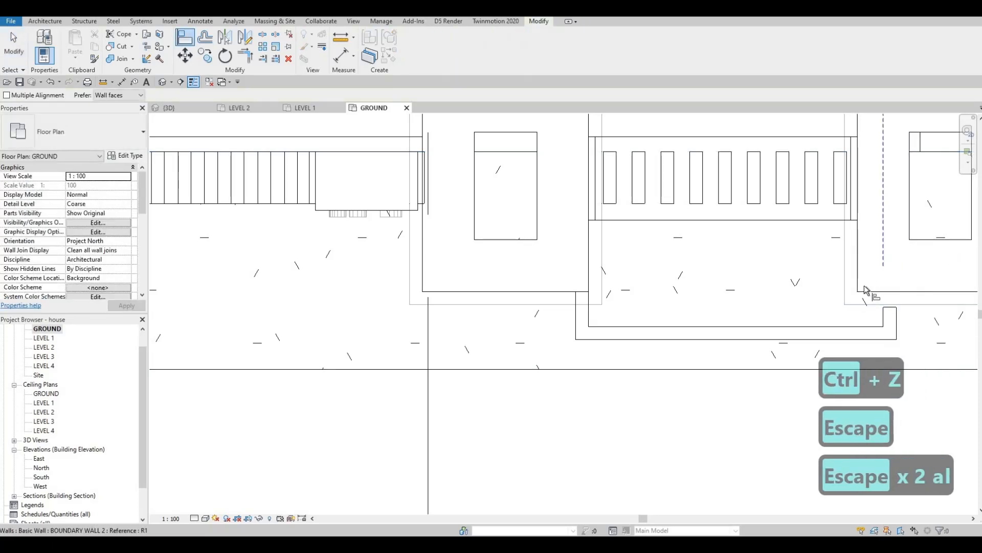
left_click(859, 287)
scroll(868, 309, "up", 2)
key("Escape")
key("Escape")
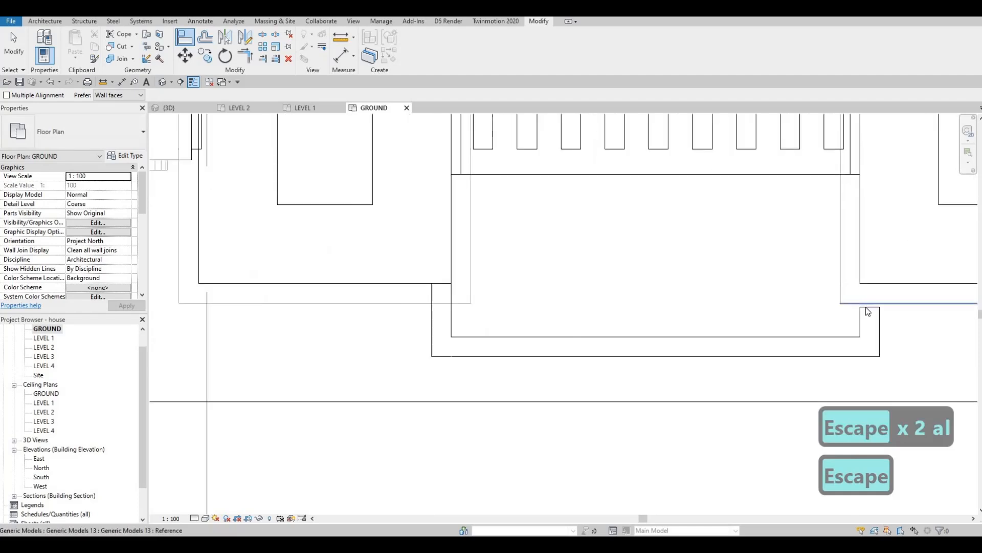
Extend the end of the return wall at the end pillar back to the pillar's front face
left_click(868, 309)
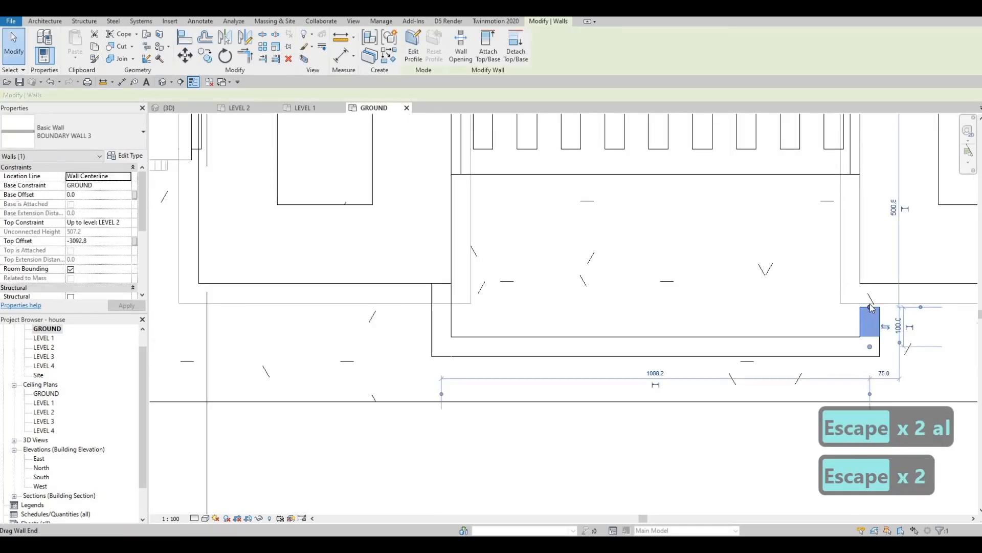
left_click_drag(871, 308, 872, 282)
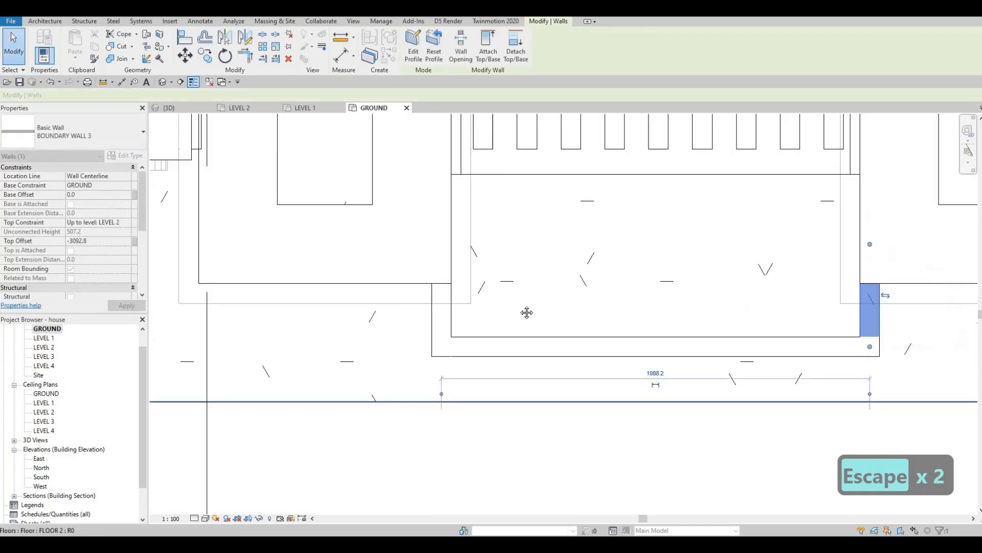
scroll(437, 322, "down", 4)
Align the inner face of the grid 2 enclosure's loose return wall with the side face of the pillar between grids 2 and 3
scroll(449, 307, "up", 2)
scroll(451, 306, "up", 2)
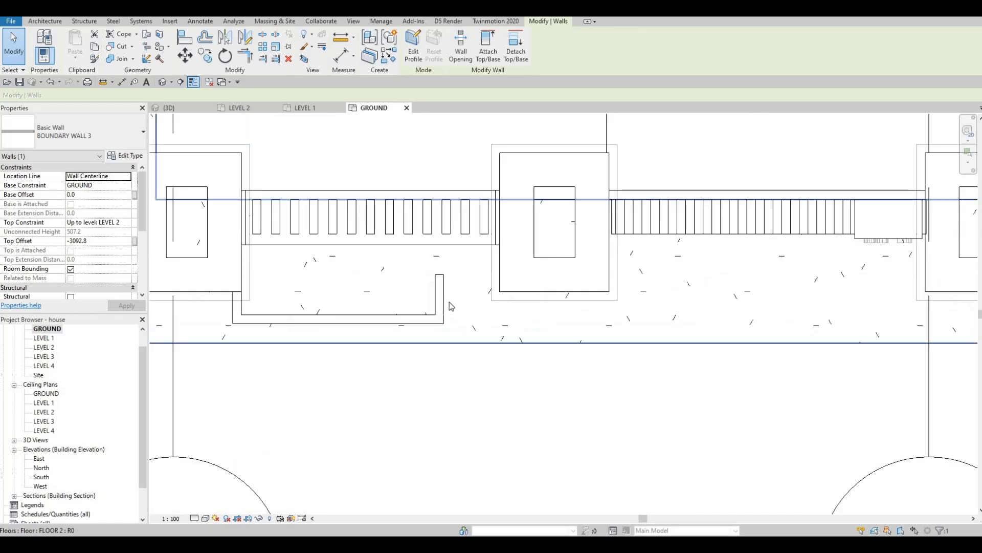
key("a")
key("l")
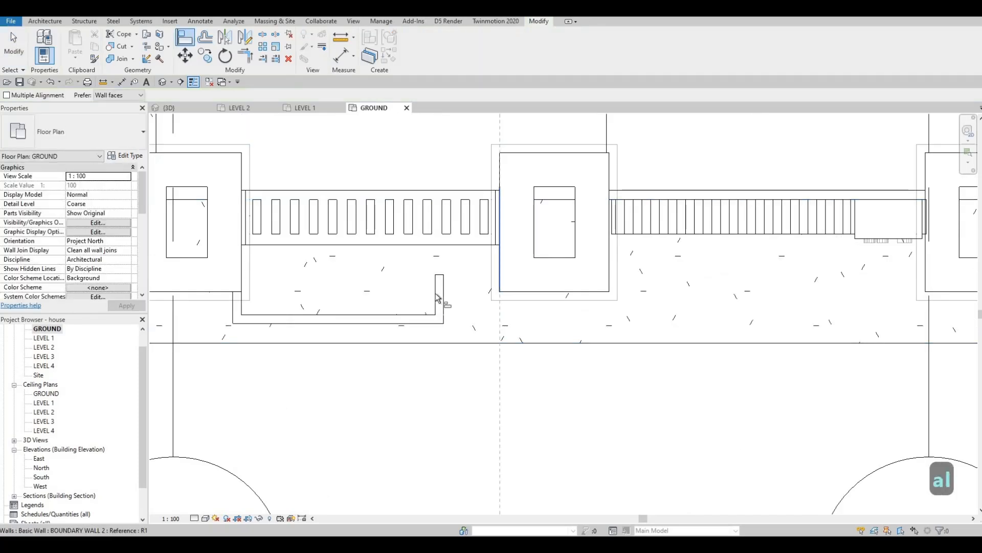
key("Escape")
key("Escape")
scroll(463, 302, "down", 2)
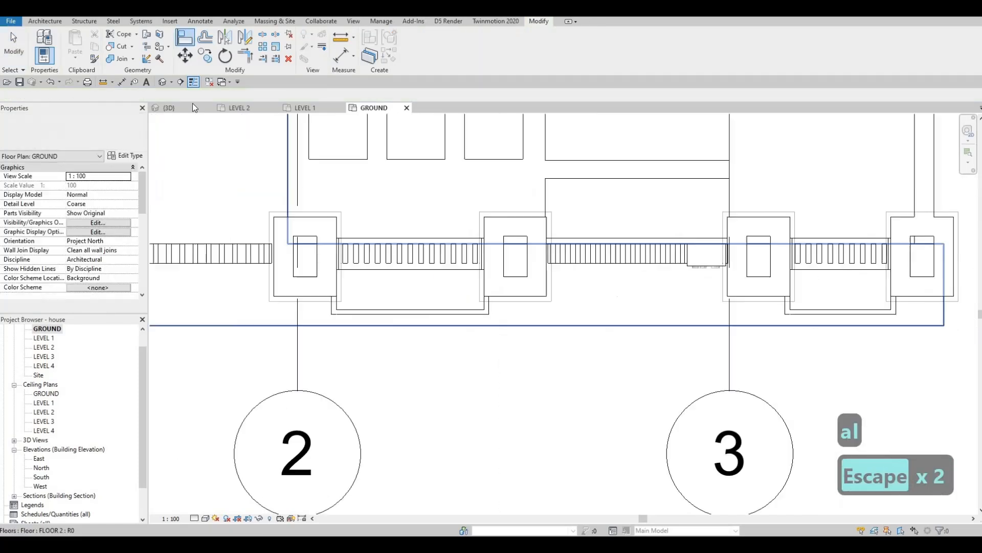
Examine the three enclosures along the front boundary fence in the 3D view
left_click(188, 106)
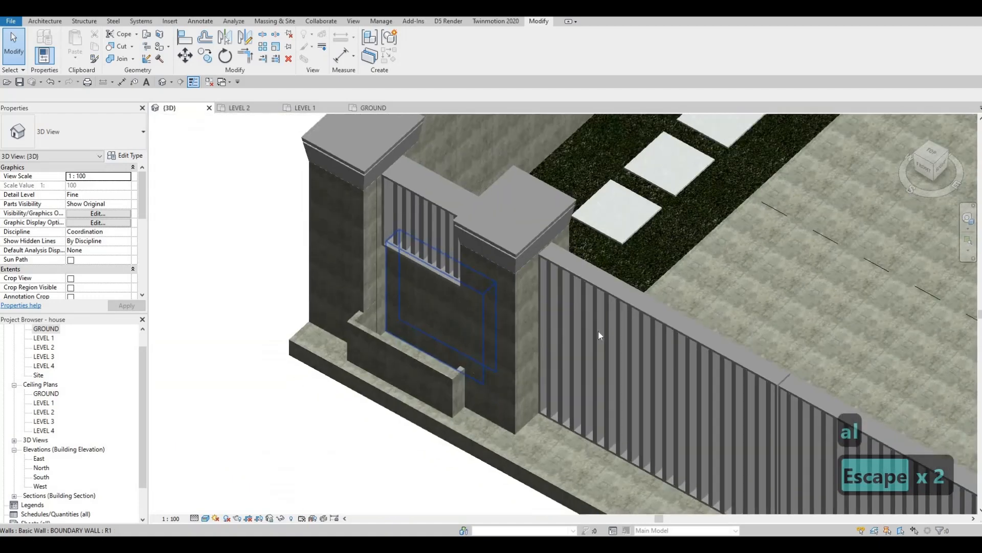
scroll(598, 335, "down", 2)
middle_click_drag(443, 292, 497, 284, "shift")
scroll(497, 284, "down", 2)
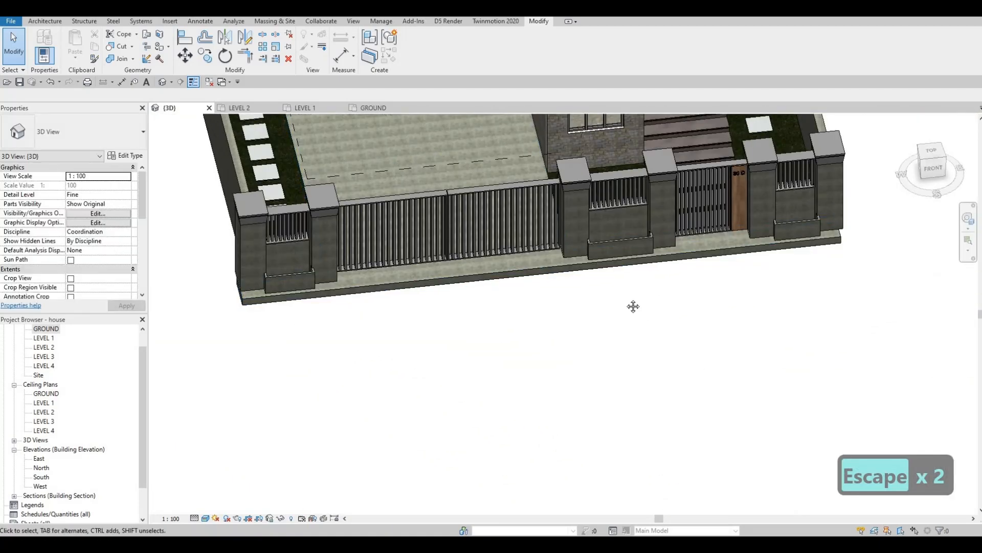
middle_click_drag(695, 231, 777, 247)
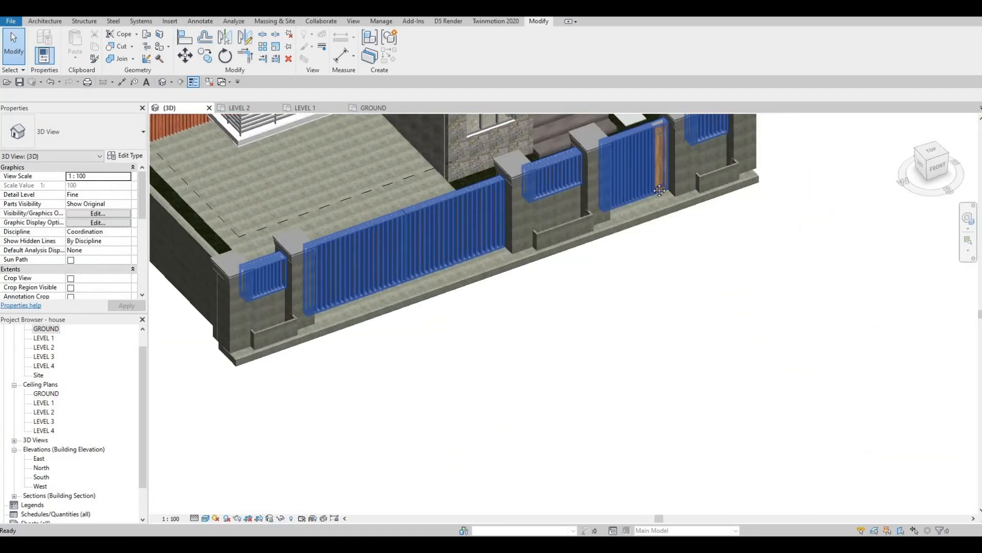
In the LEVEL 1 floor plan, start an in-place component in the Generic Models category with the proposed name
scroll(779, 246, "up", 2)
scroll(724, 292, "down", 2)
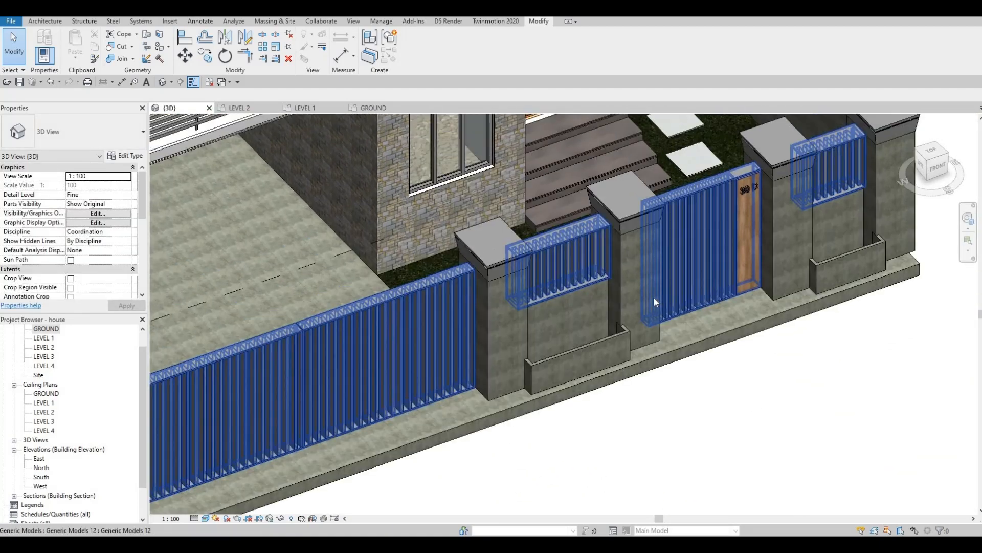
double_click(43, 337)
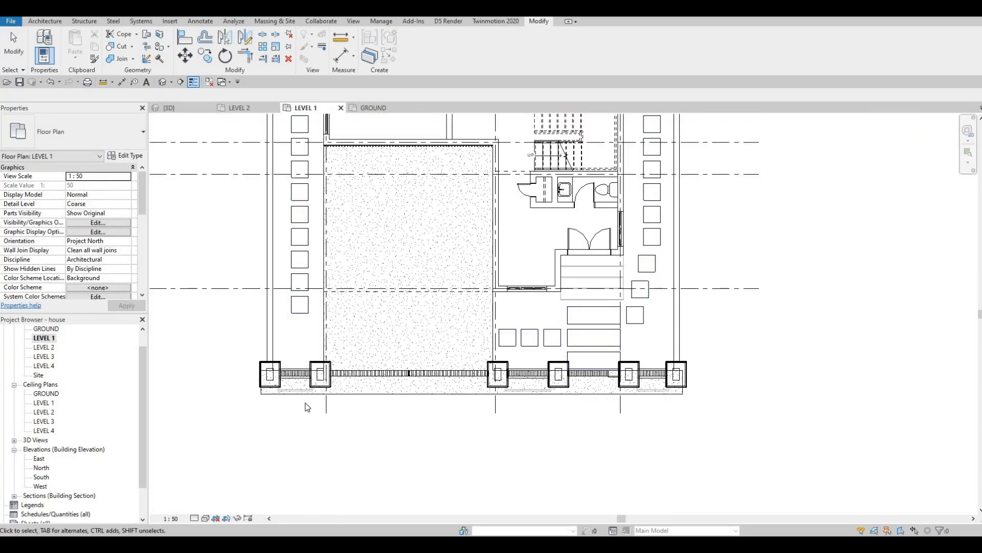
left_click(49, 22)
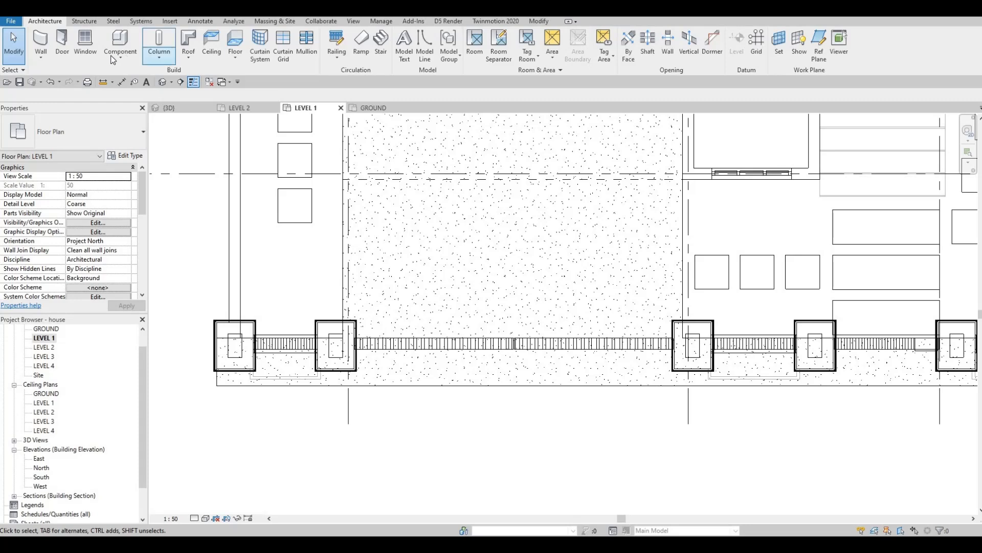
left_click(115, 58)
left_click(134, 99)
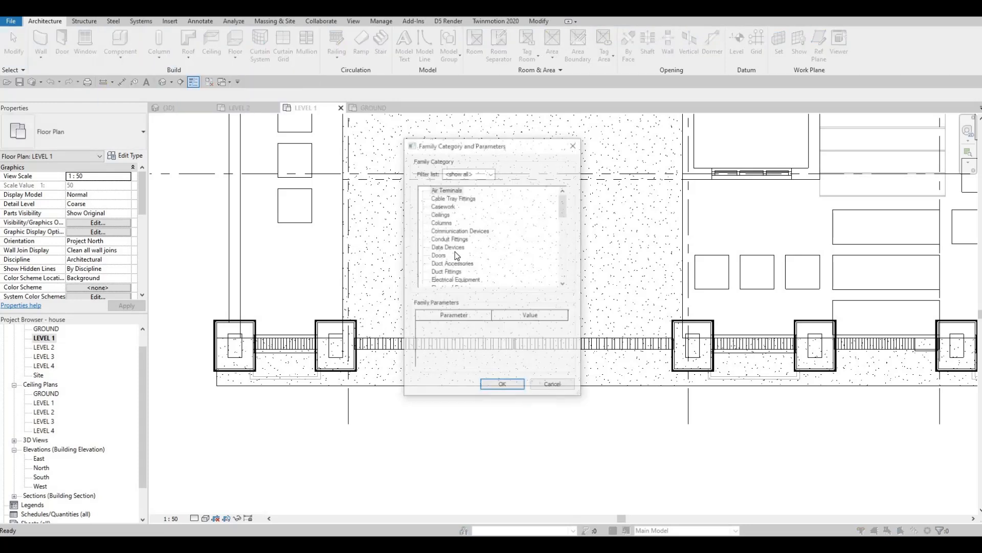
scroll(463, 249, "down", 2)
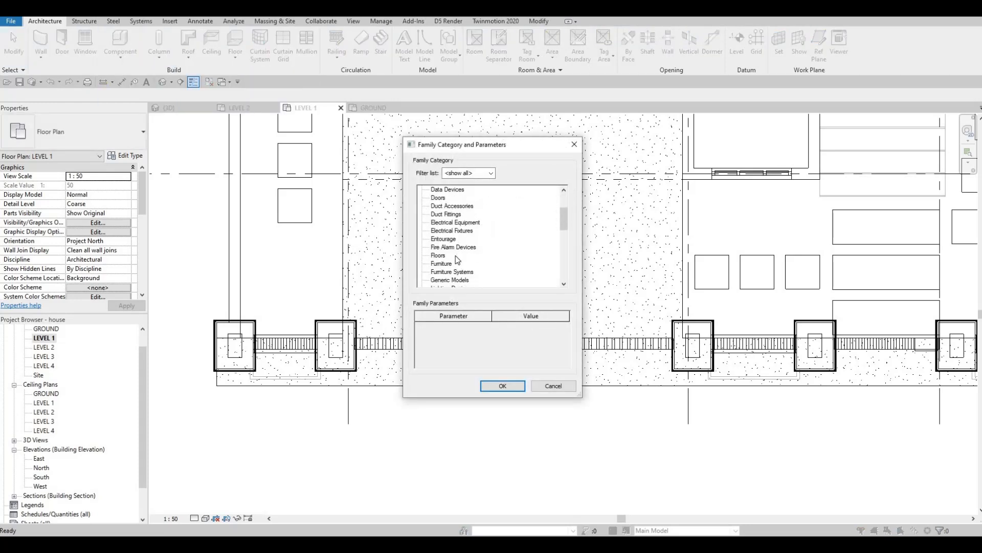
left_click(499, 386)
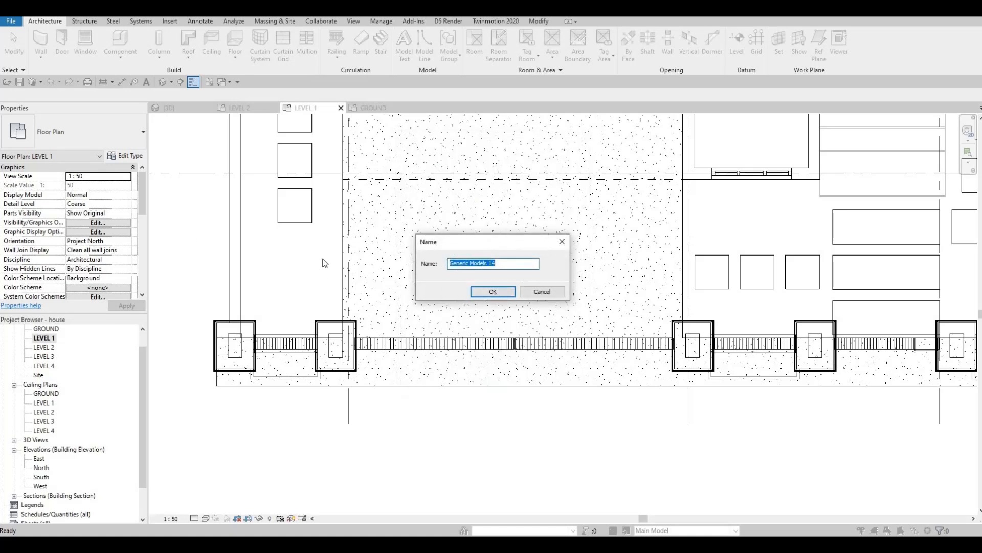
key("Return")
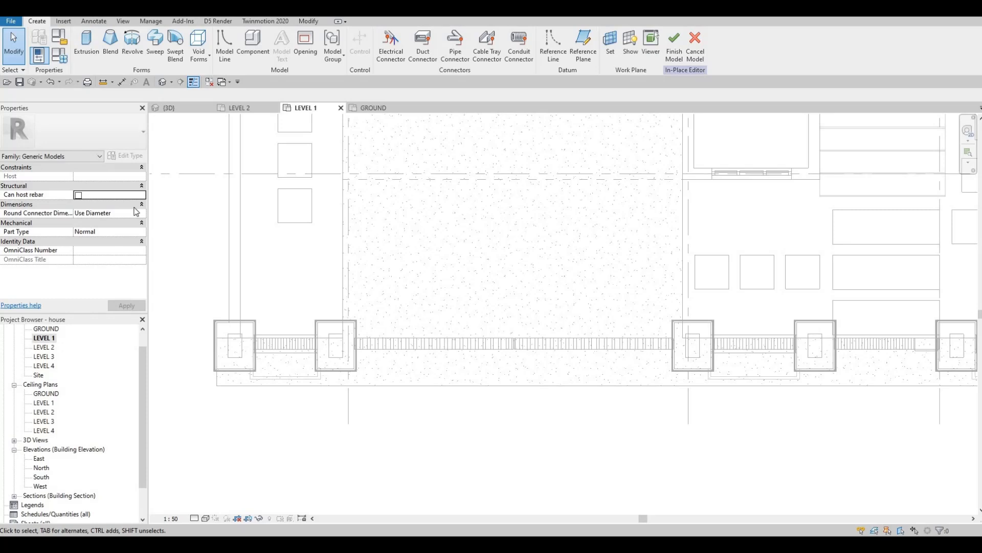
Start an extrusion for the in-place model and assign it the Grass material
left_click(86, 43)
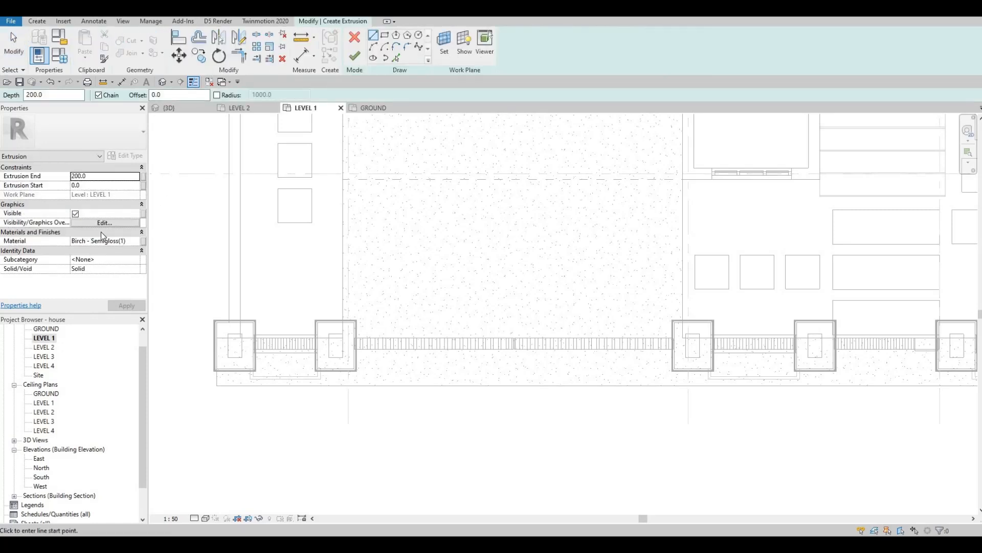
left_click(139, 241)
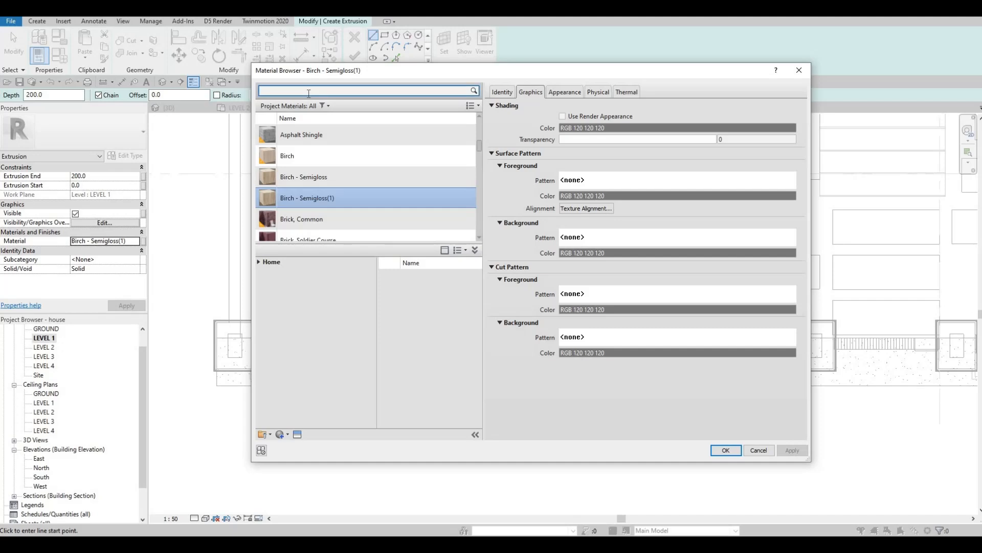
type("GRASS")
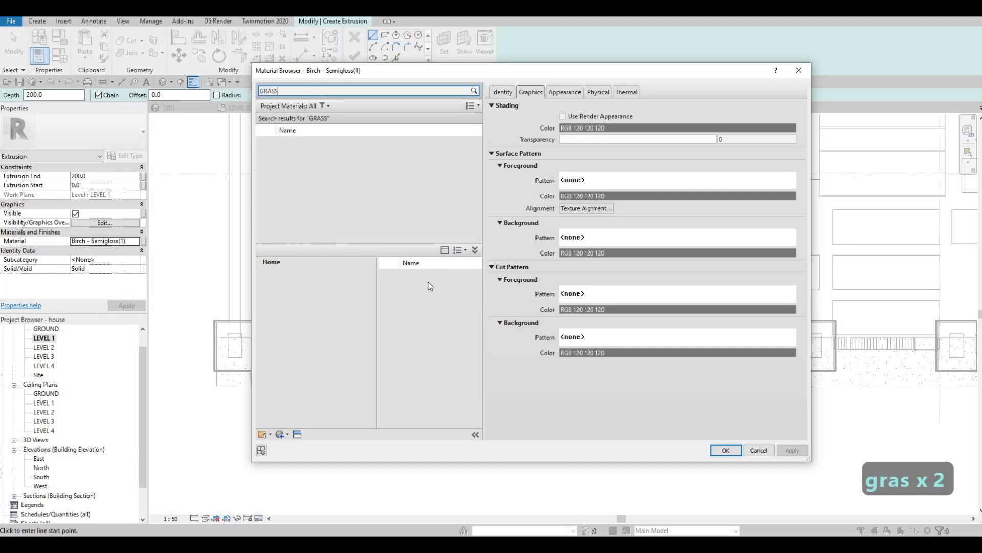
left_click(333, 146)
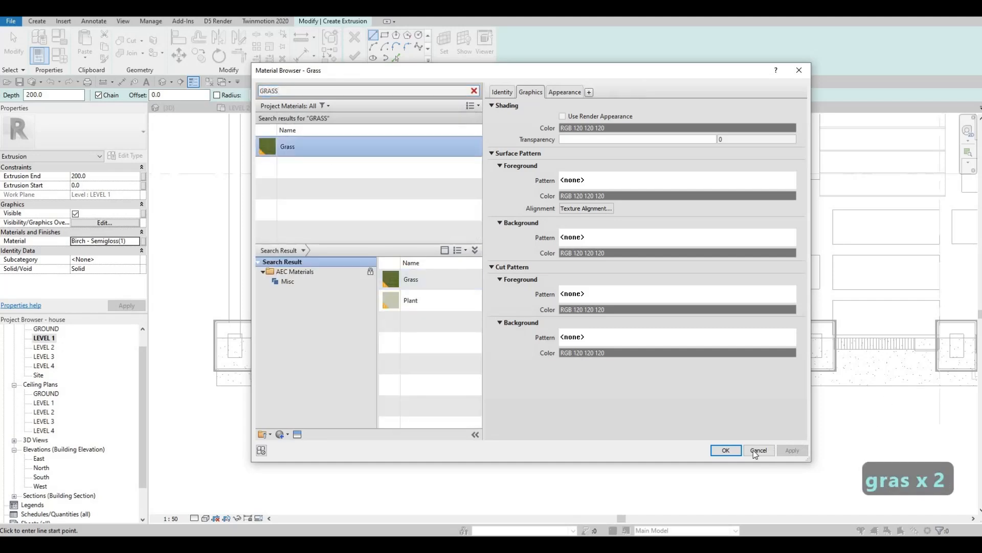
left_click(725, 450)
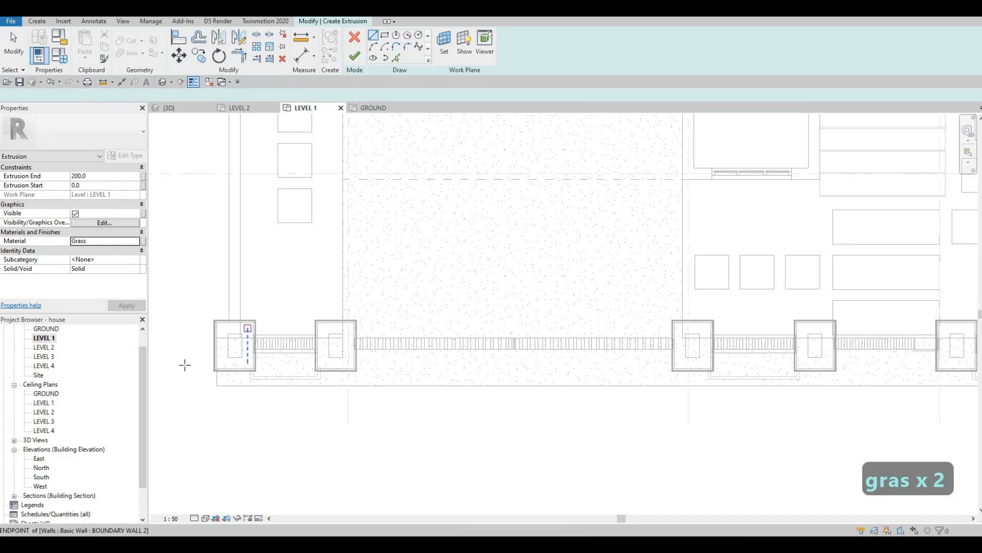
Sketch a rectangle about 1138 by 412 mm inside the enclosure beside grid 1, between its inner wall faces and the fence wall
scroll(222, 373, "up", 4)
left_click(385, 35)
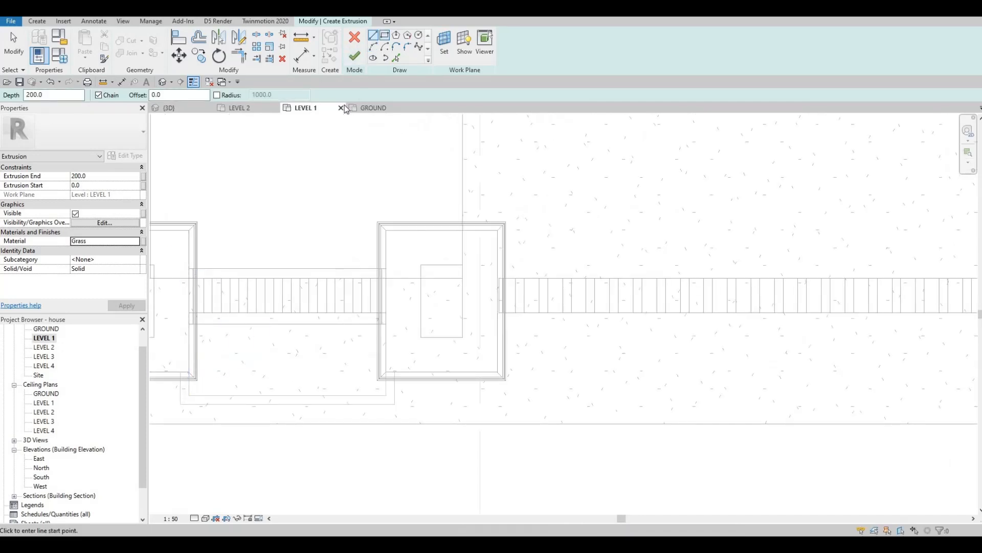
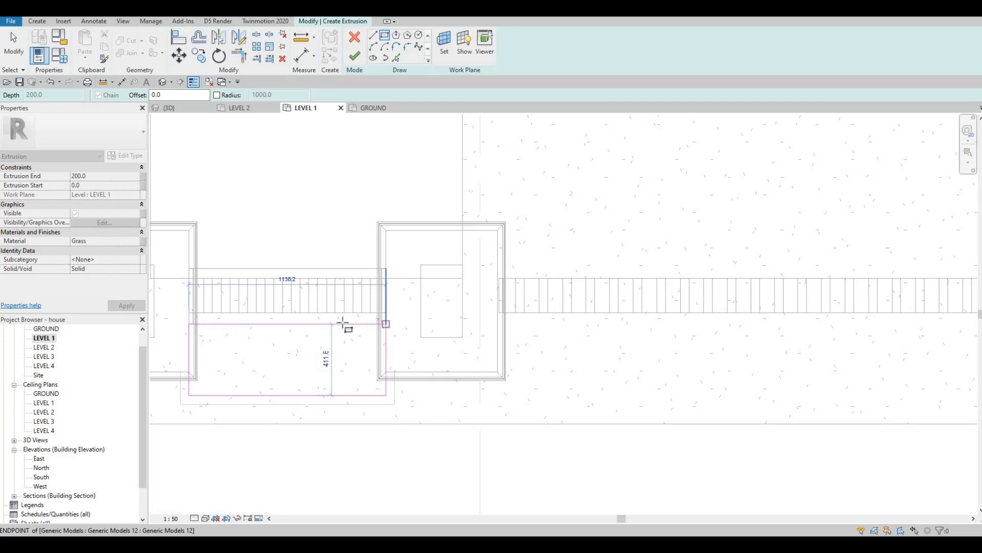
left_click(386, 324)
scroll(342, 321, "down", 3)
key("Escape")
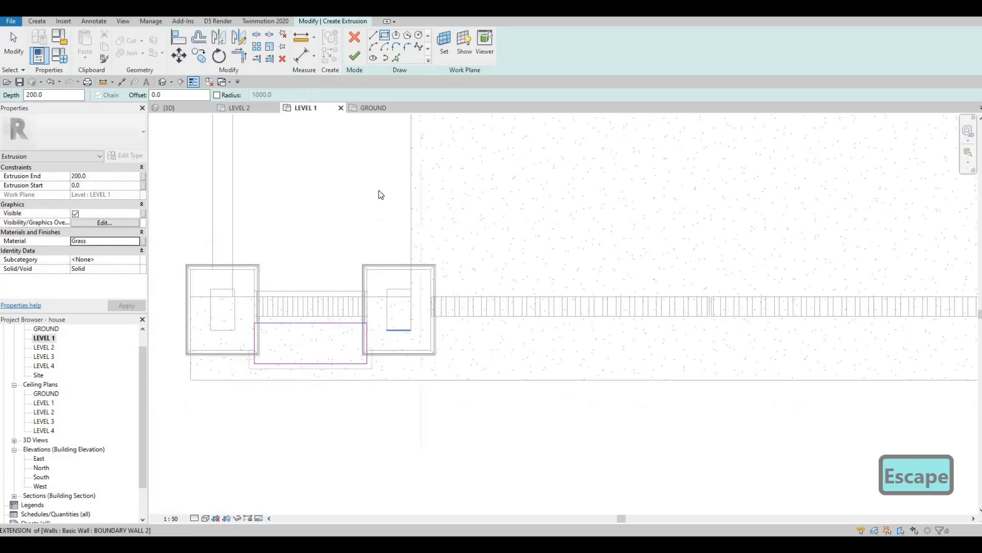
key("Escape")
Sketch a second rectangle about 1518 mm wide inside the enclosure between grids 2 and 3, up to the fence wall's front face
middle_click_drag(320, 234, 335, 201)
scroll(335, 200, "down", 3)
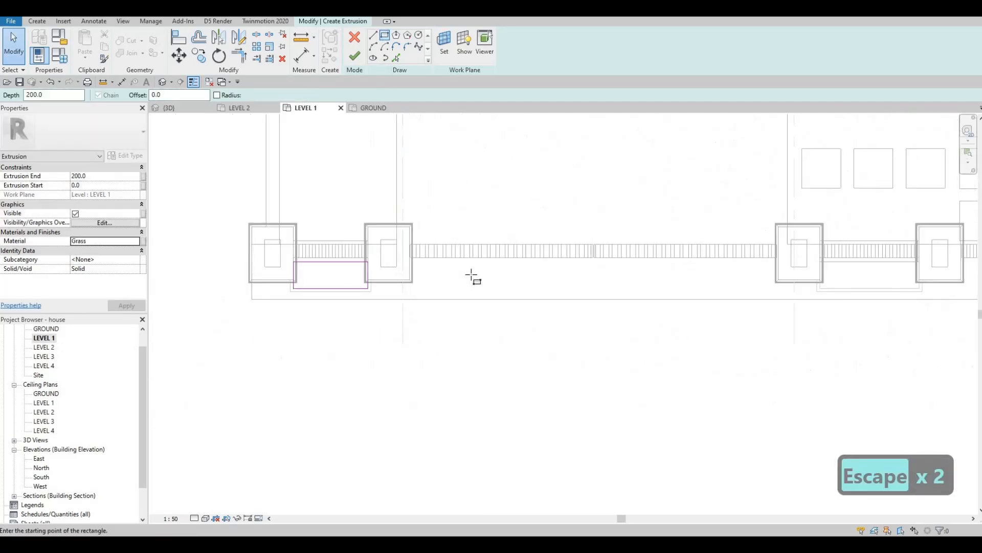
middle_click_drag(706, 277, 405, 287)
scroll(568, 312, "up", 7)
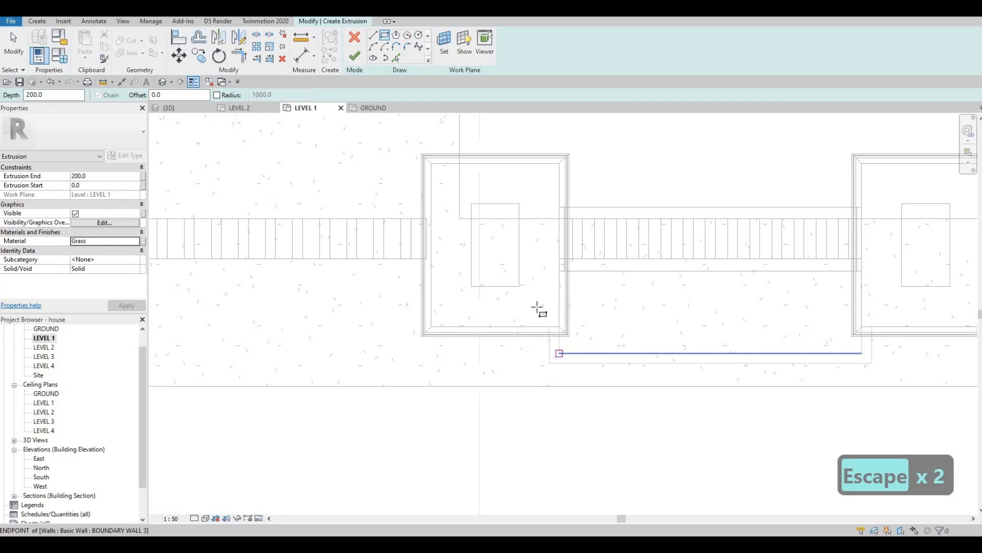
left_click(559, 352)
middle_click_drag(859, 268, 677, 270)
scroll(683, 266, "up", 1)
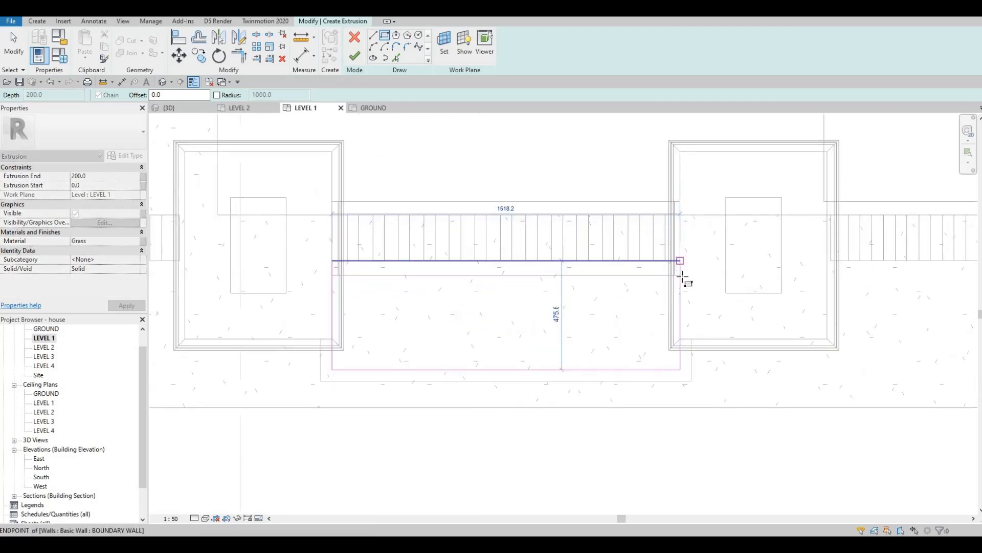
left_click(668, 283)
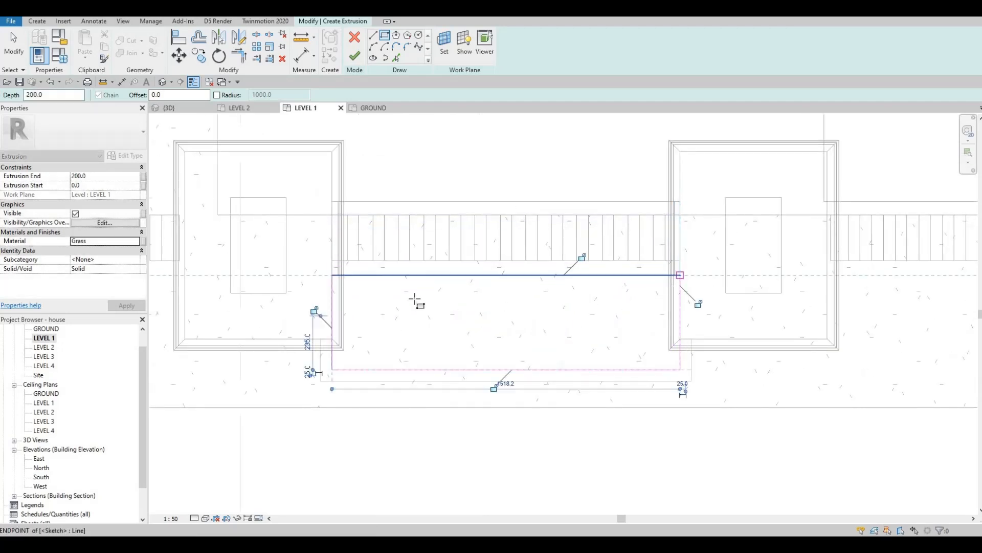
Sketch a third rectangle filling the enclosure between the grid 3 pillar and the end pillar, and finish the extrusion
scroll(621, 271, "down", 5)
middle_click_drag(862, 287, 514, 288)
middle_click_drag(839, 306, 438, 308)
scroll(532, 300, "up", 1)
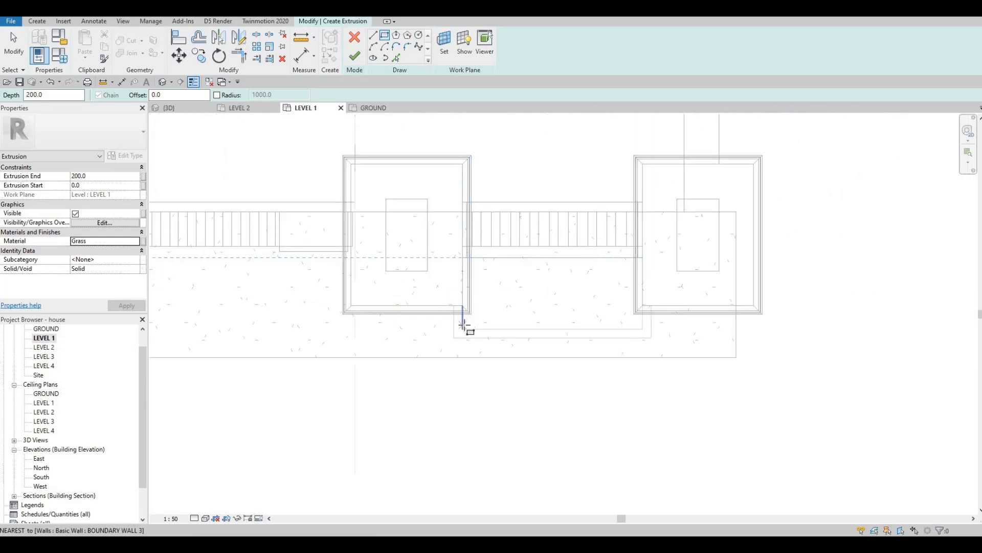
left_click(463, 327)
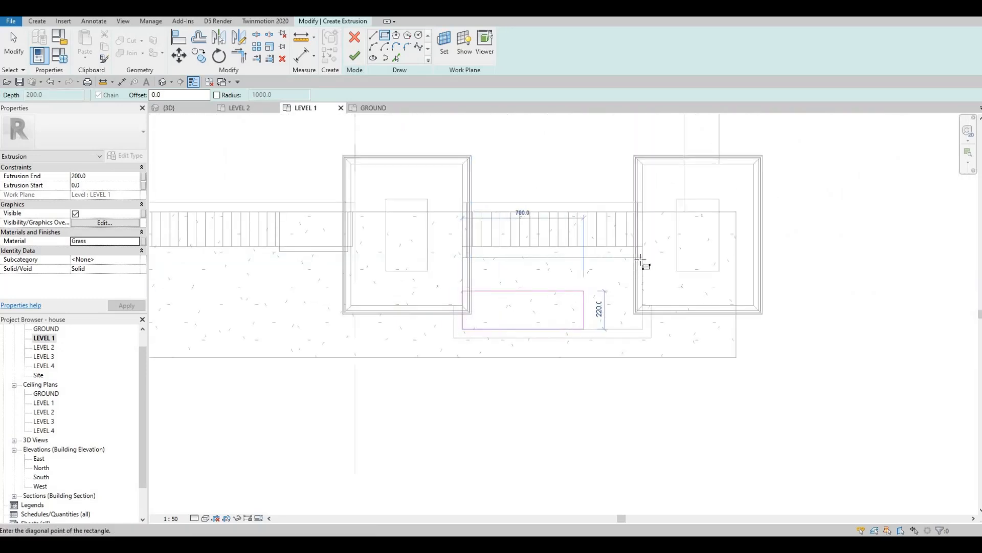
left_click(597, 249)
key("Escape")
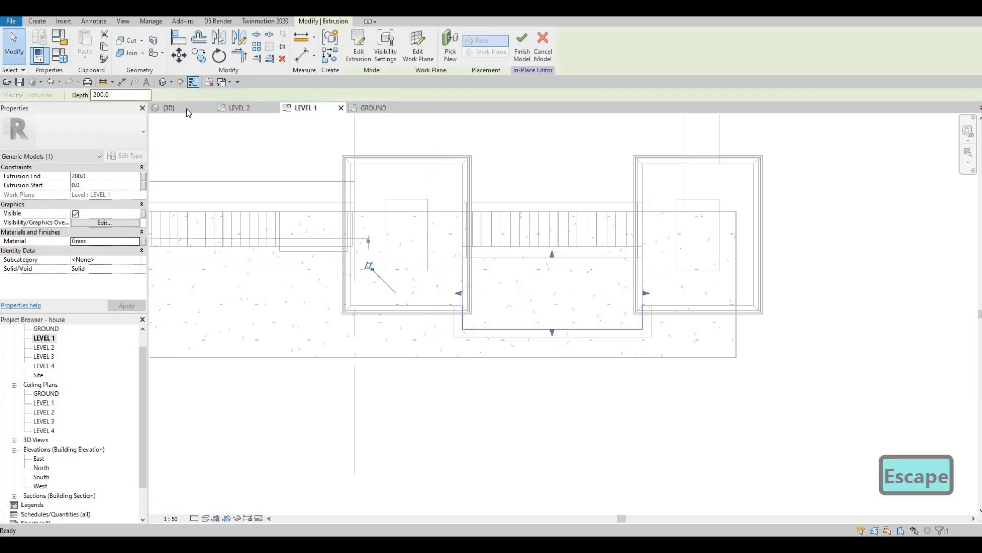
In the 3D view, stretch the grass extrusion's base down to -600 mm and lower its top to -150 mm
left_click(186, 109)
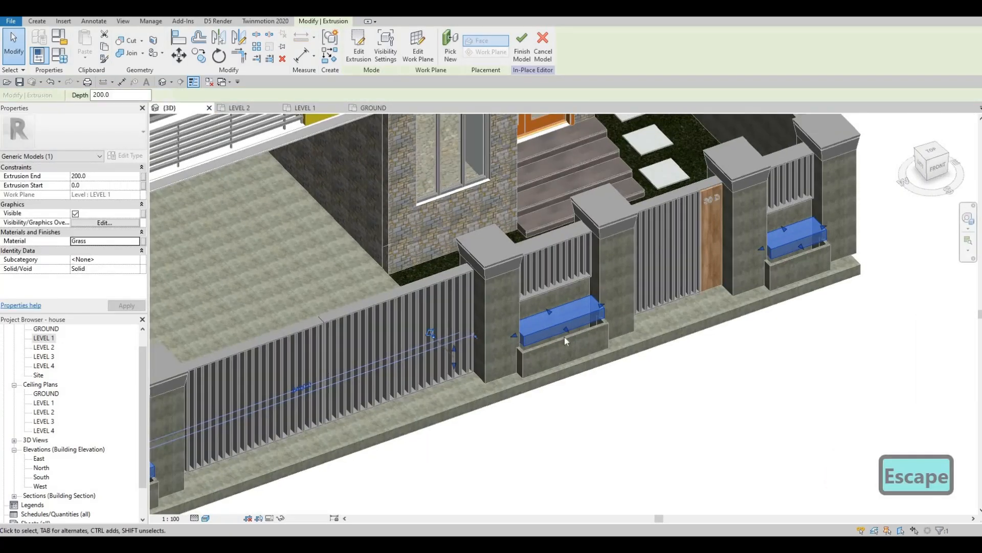
scroll(517, 256, "up", 5)
middle_click_drag(518, 256, 615, 216, "shift")
scroll(615, 216, "down", 3)
middle_click_drag(389, 337, 591, 281)
left_click_drag(588, 281, 587, 340)
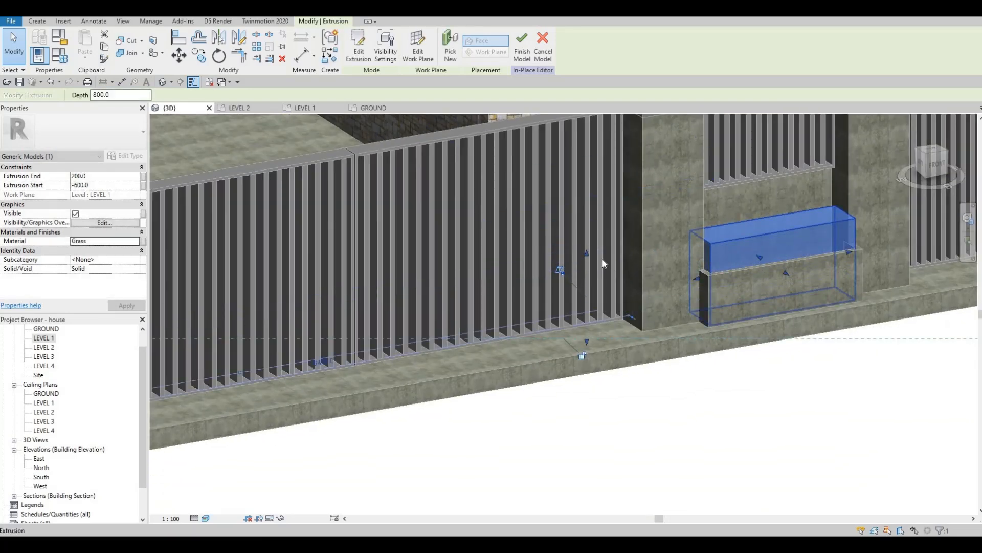
left_click_drag(590, 282, 589, 292)
key("Escape")
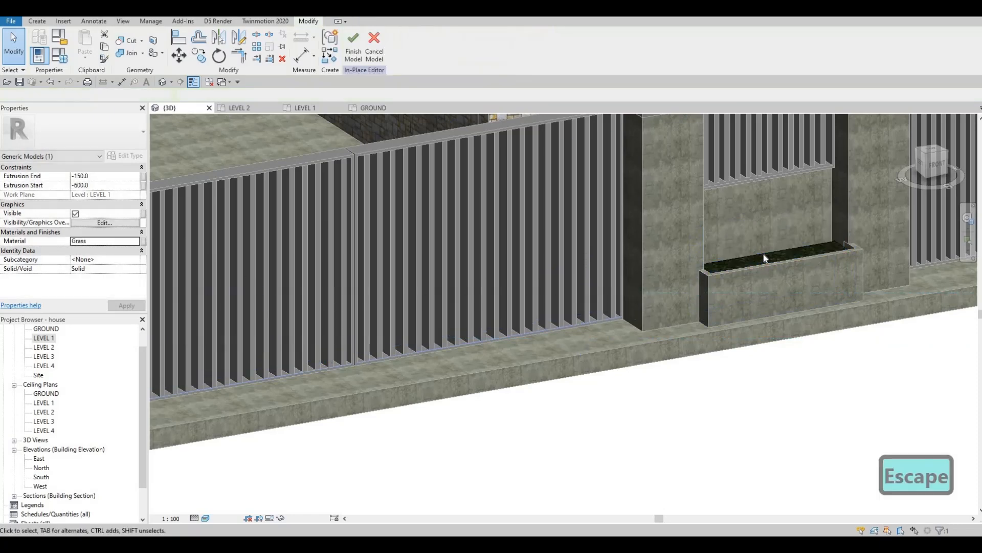
Fine-tune the height of the grass extrusion's top face inside the front enclosures
scroll(742, 264, "down", 5)
middle_click_drag(723, 270, 717, 282)
scroll(803, 235, "up", 8)
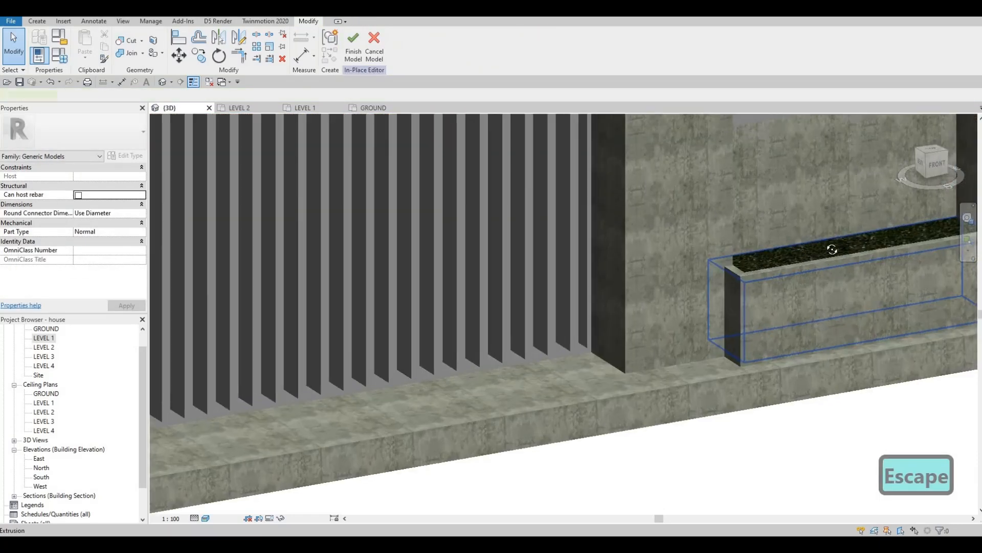
left_click(832, 249)
middle_click_drag(832, 249, 636, 282)
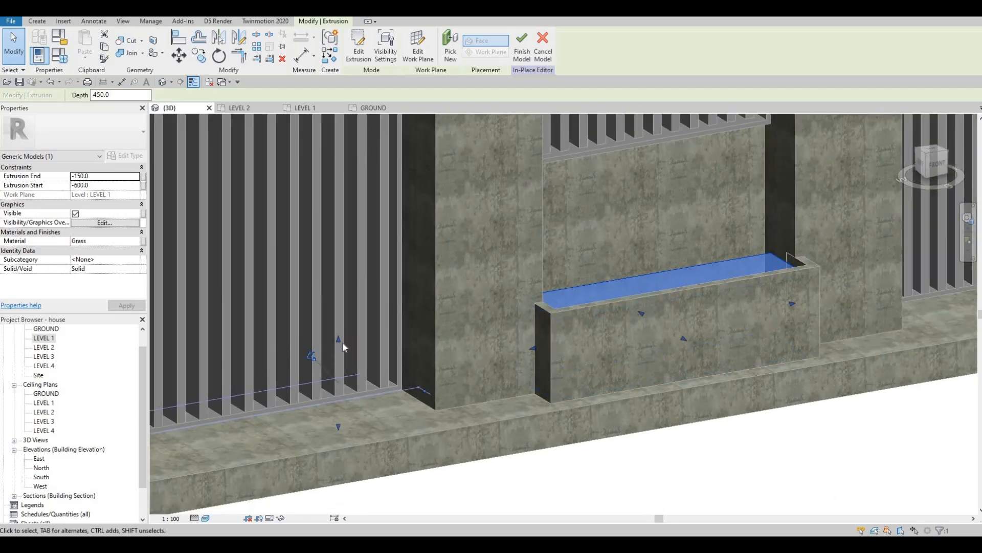
left_click_drag(338, 340, 486, 322)
key("Escape")
key("Escape")
Check the grass fill along the front boundary fence and finish the in-place model
scroll(551, 315, "down", 5)
middle_click_drag(551, 315, 254, 284, "shift")
scroll(285, 362, "up", 4)
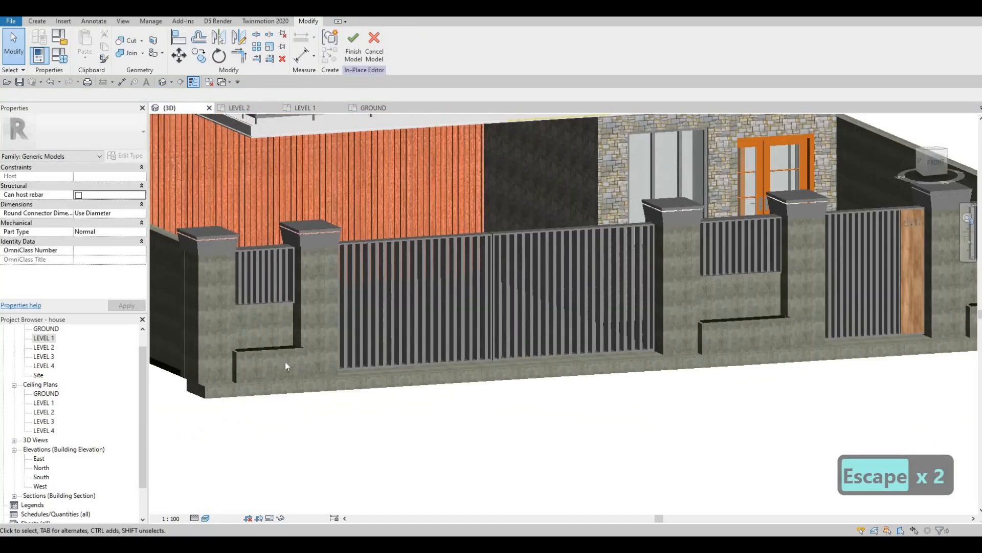
scroll(226, 325, "down", 6)
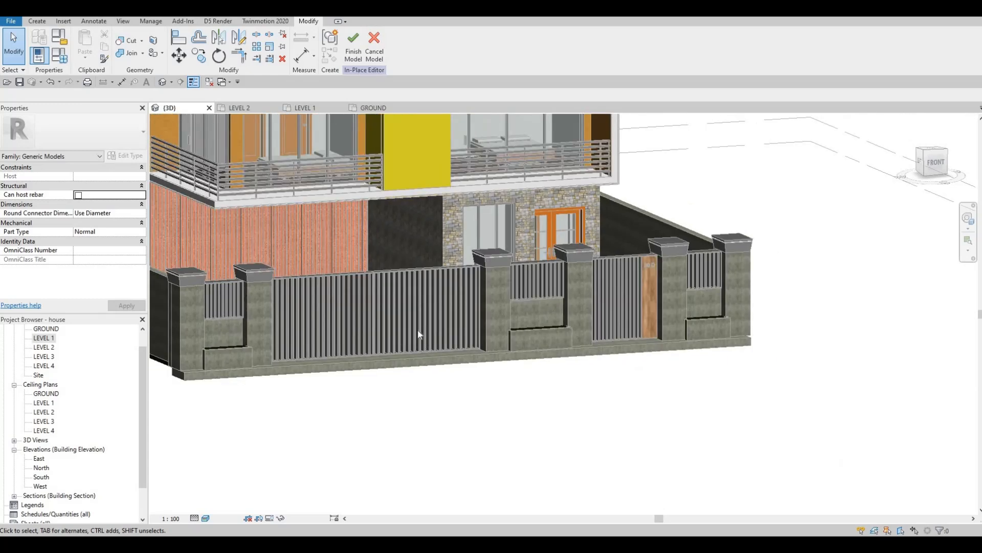
scroll(536, 338, "down", 2)
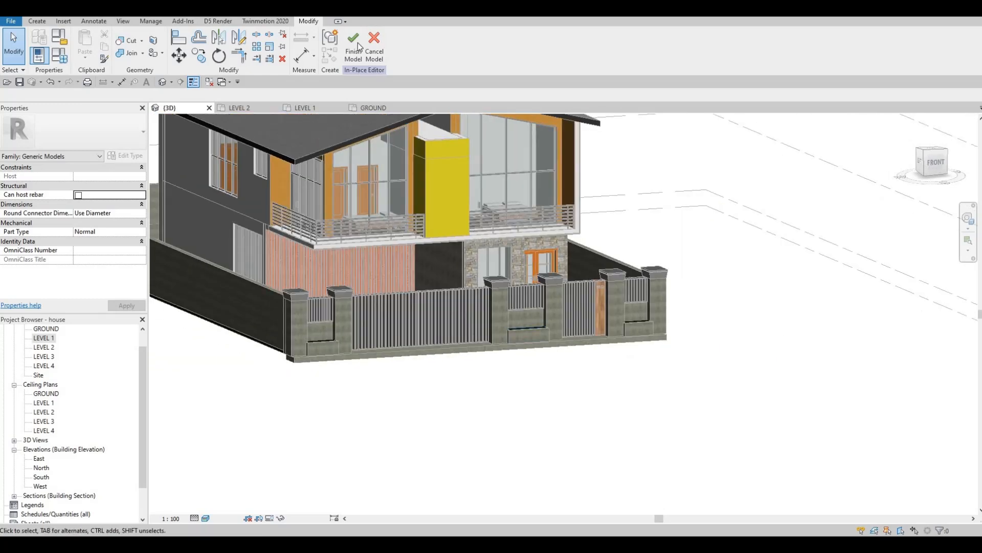
left_click(358, 47)
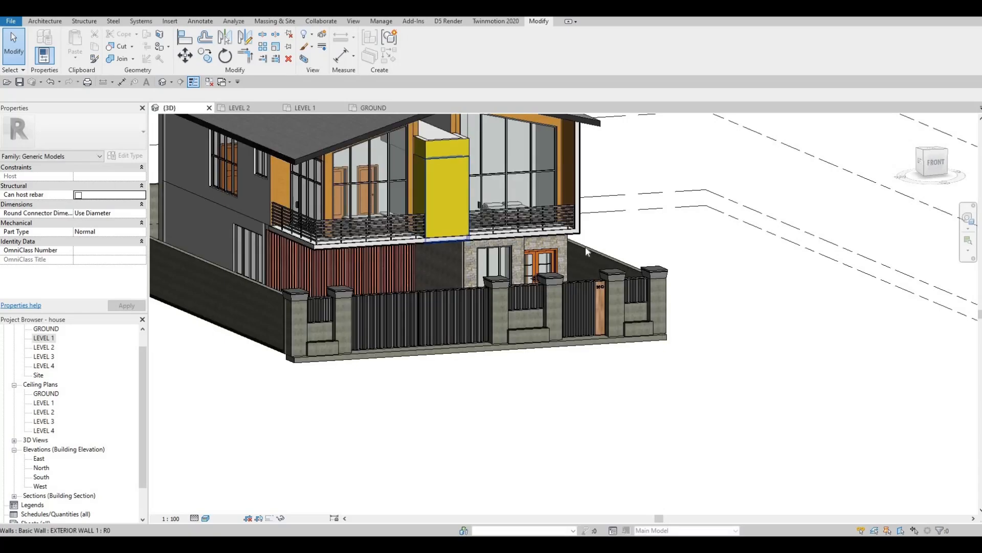
middle_click_drag(585, 247, 606, 308, "shift")
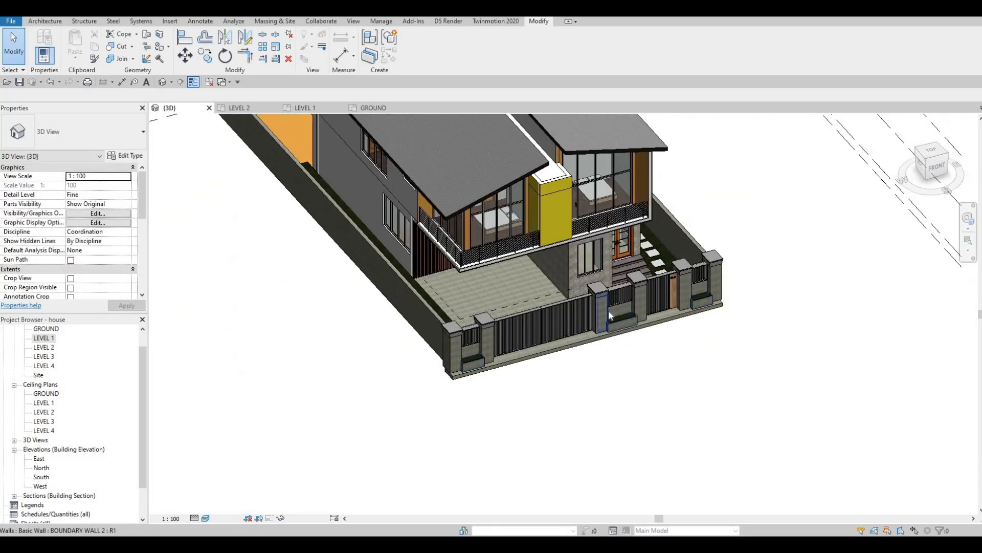
scroll(607, 308, "up", 1)
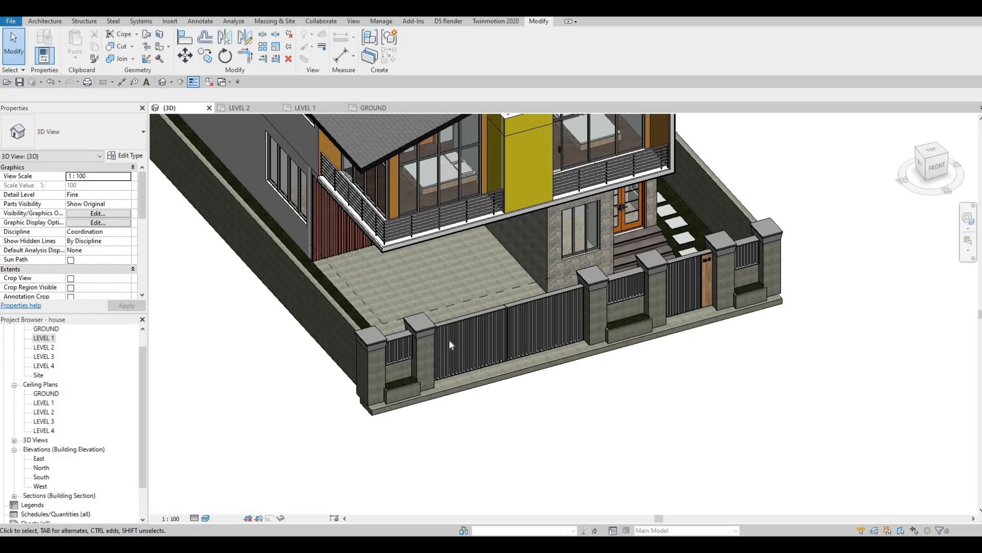
In the GROUND floor plan, start an architectural floor and duplicate the FLOOR 5 type as FLOOR 9
double_click(47, 328)
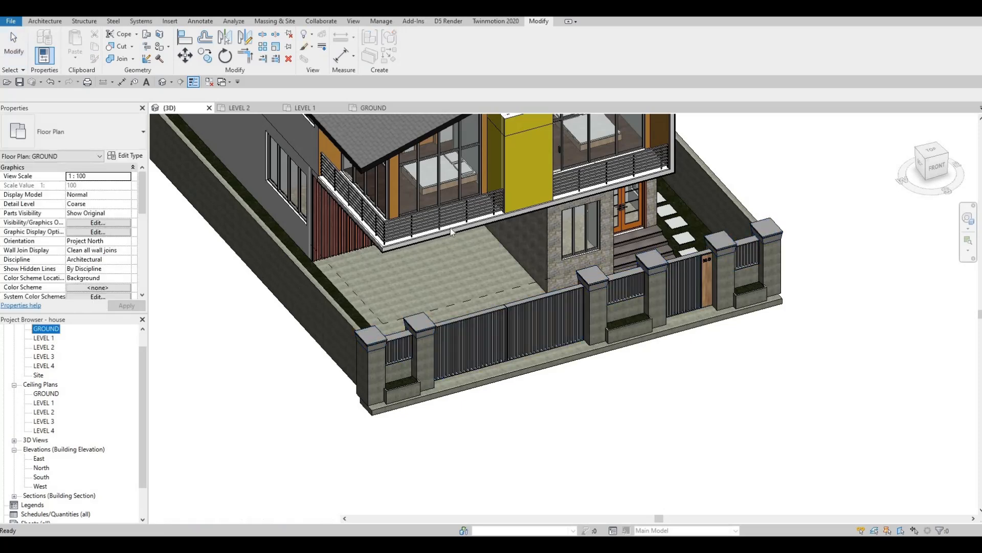
scroll(445, 230, "down", 6)
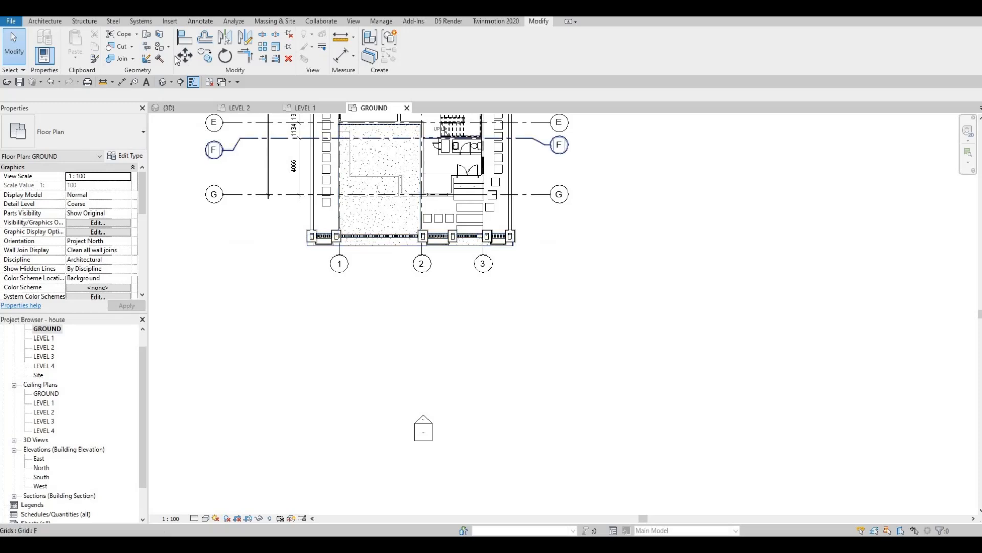
left_click(51, 23)
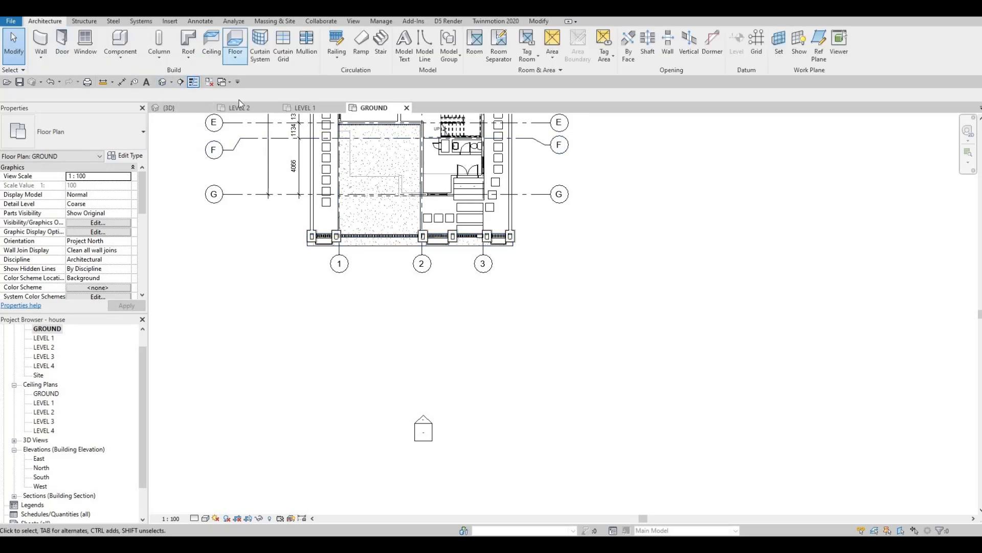
left_click(235, 56)
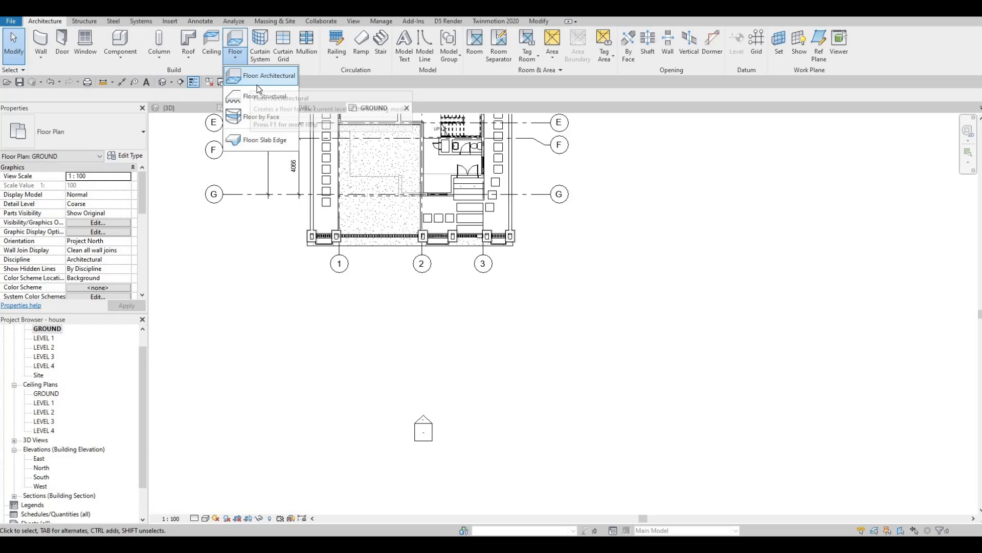
left_click(237, 38)
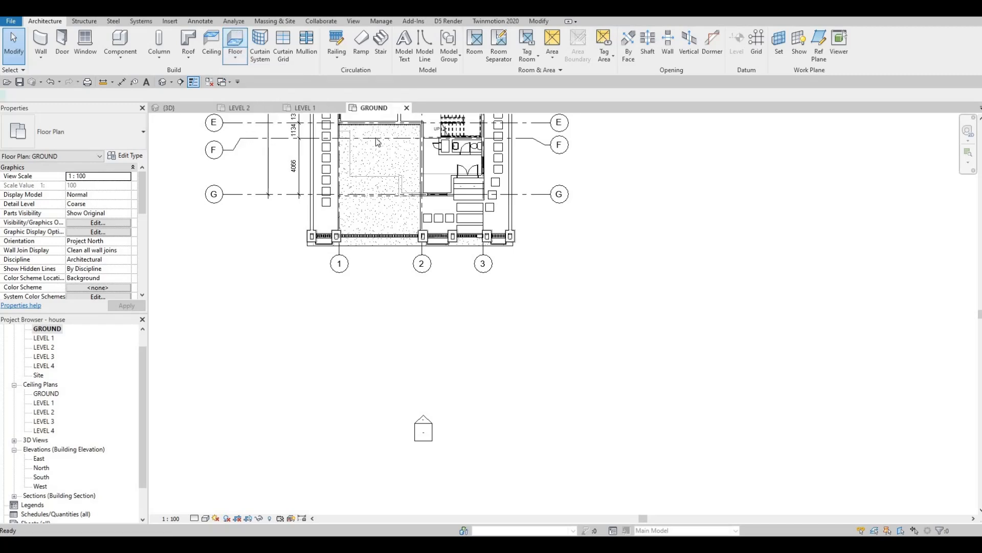
left_click(126, 155)
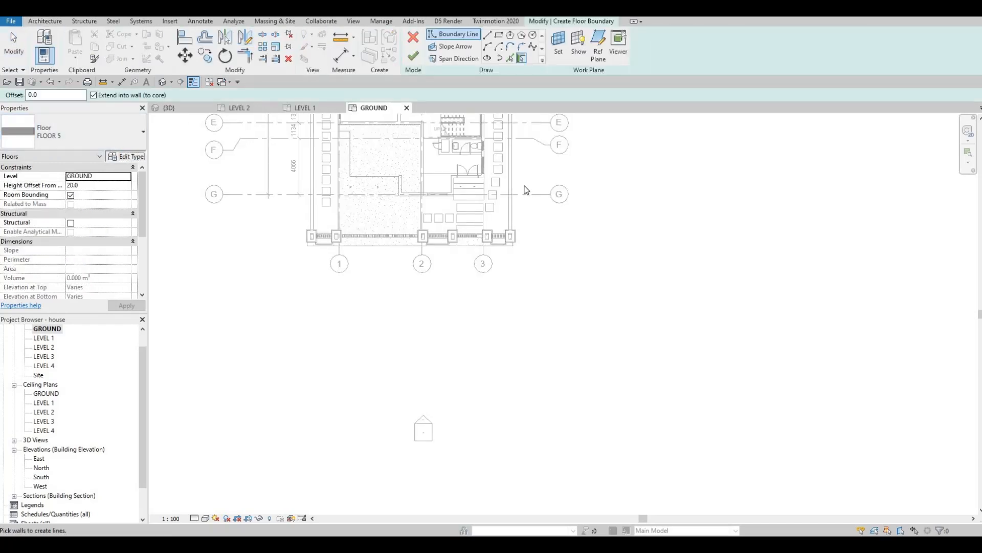
left_click(839, 168)
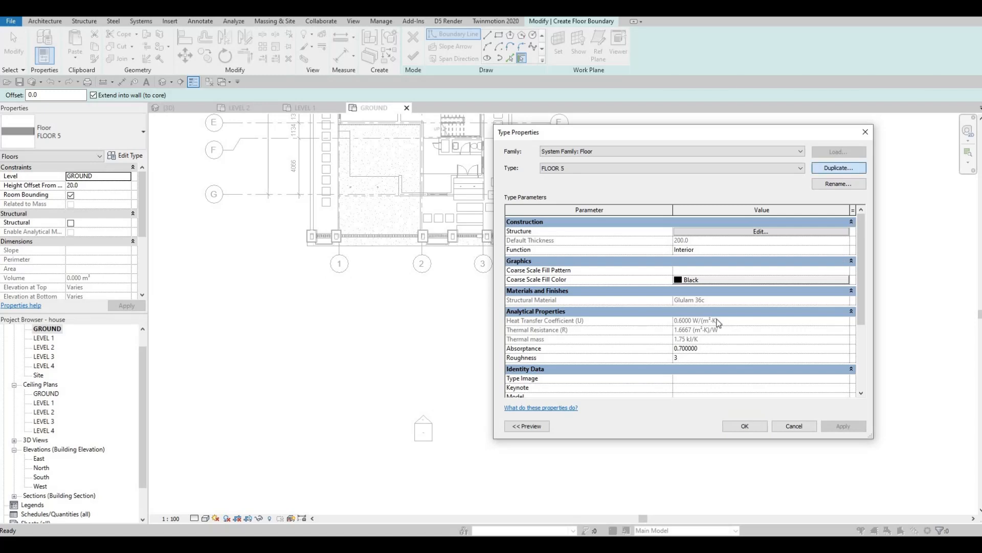
key("Return")
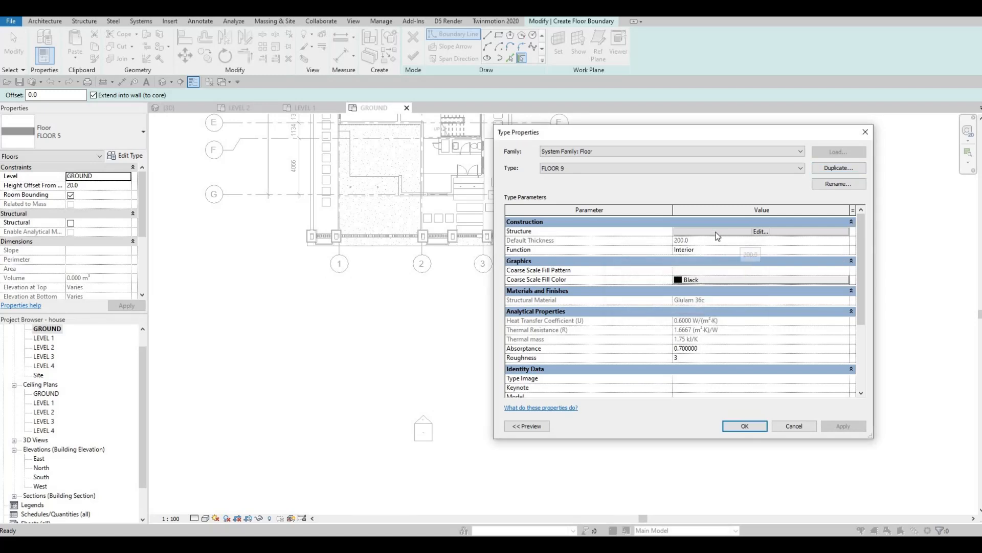
Assign a duplicate of the Concrete, Aerated material to FLOOR 9's structure layer and accept the type changes
left_click(731, 231)
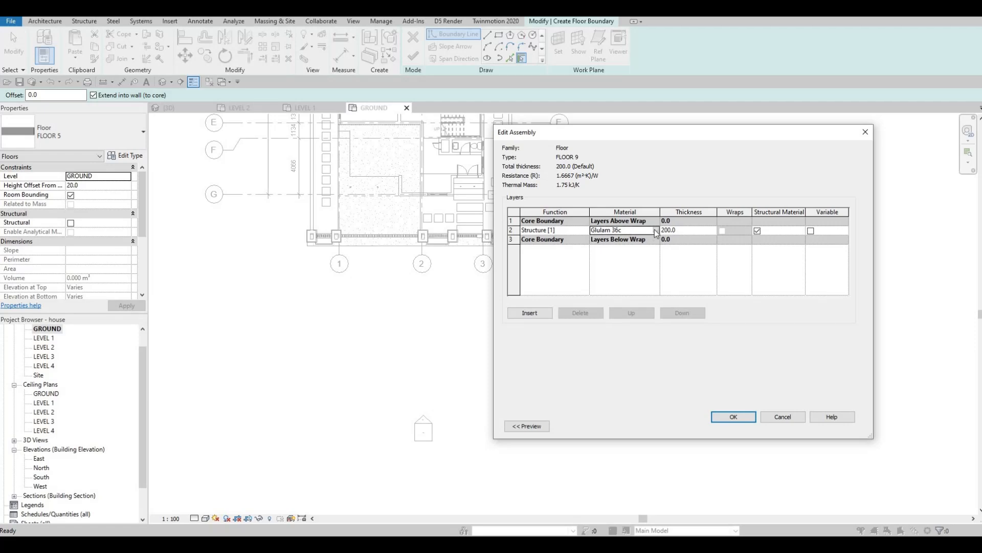
left_click(656, 230)
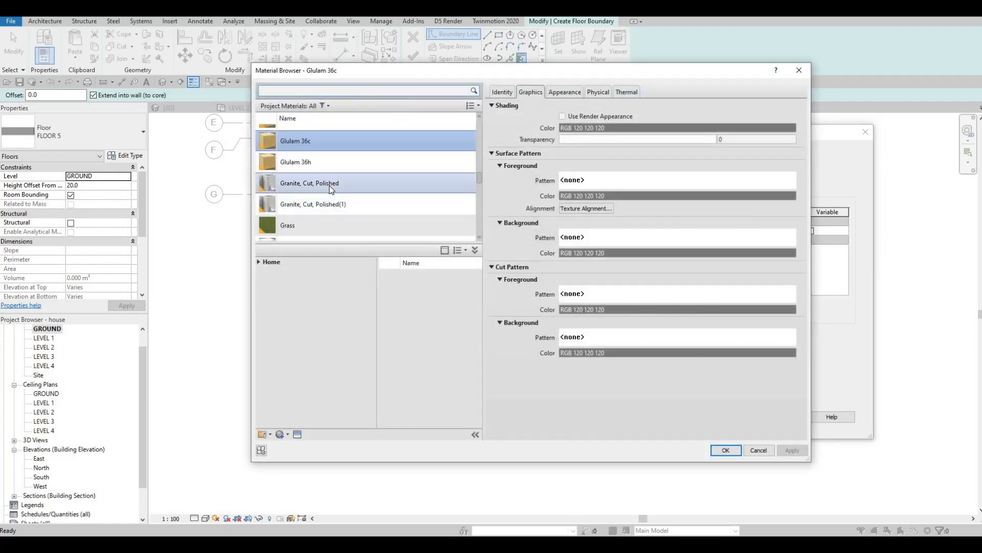
scroll(329, 188, "up", 6)
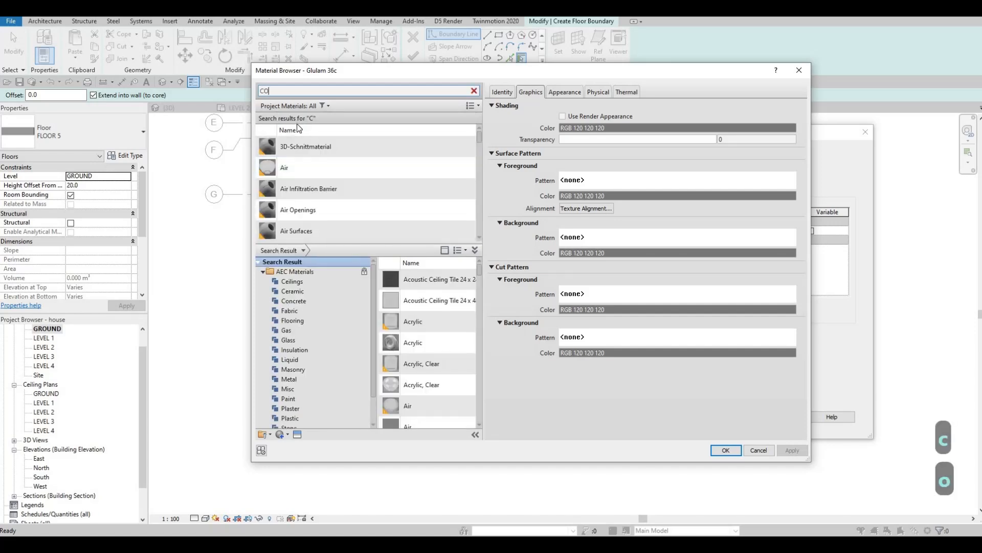
type("ON")
scroll(364, 197, "down", 3)
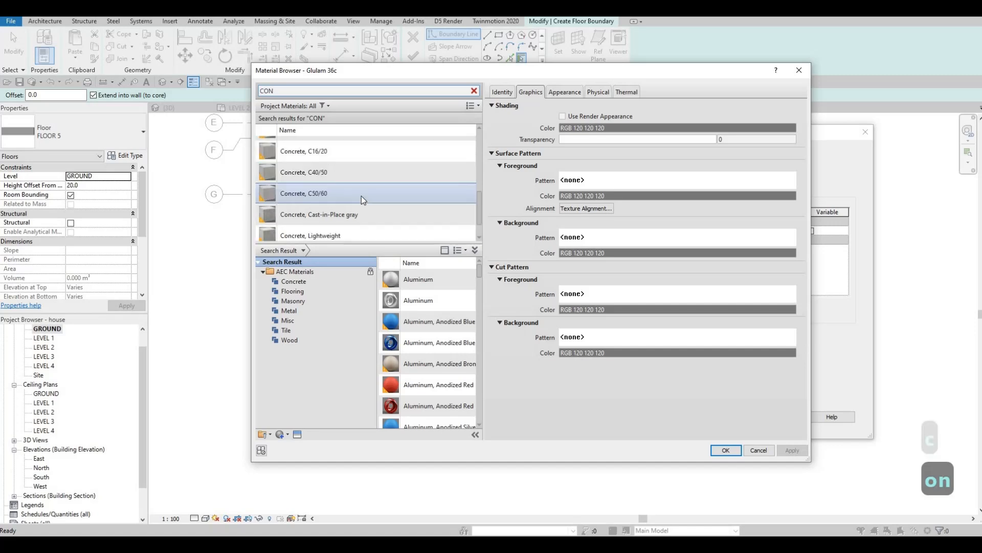
scroll(365, 199, "up", 2)
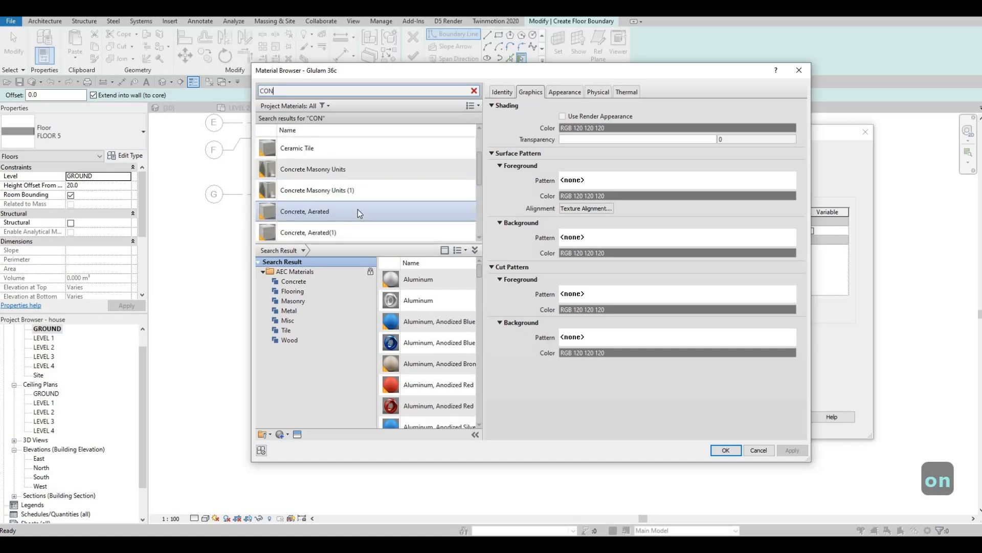
left_click(358, 209)
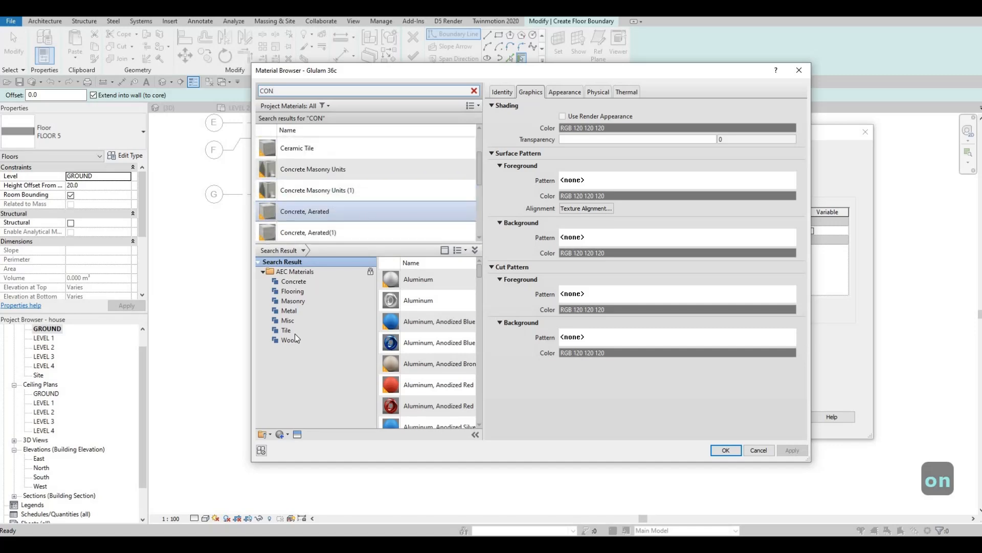
left_click(288, 435)
left_click(290, 454)
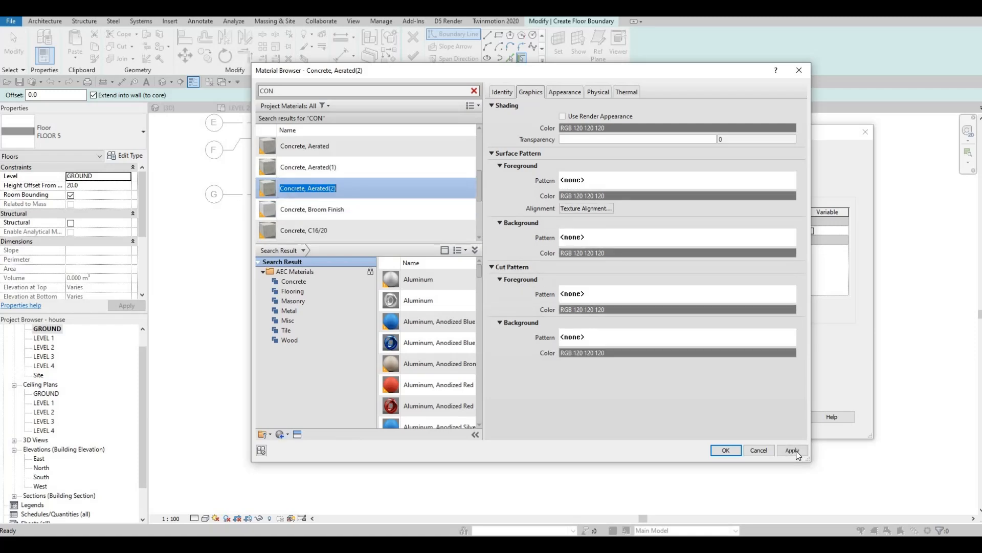
left_click(725, 450)
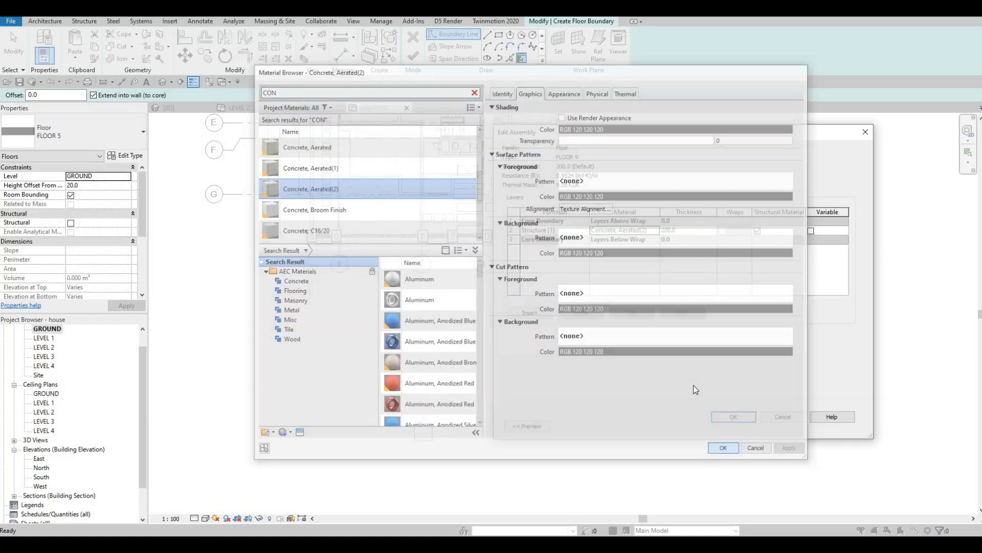
left_click(733, 416)
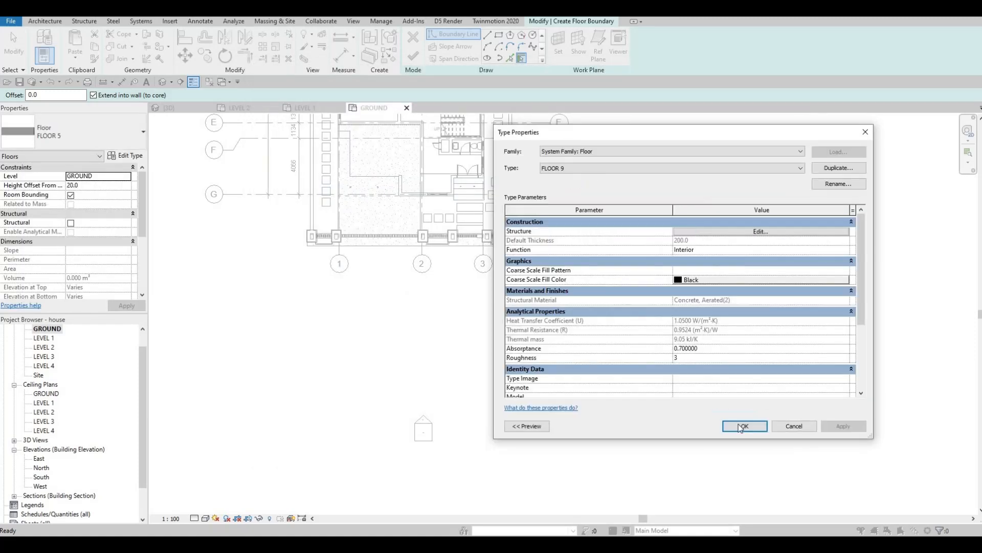
key("Return")
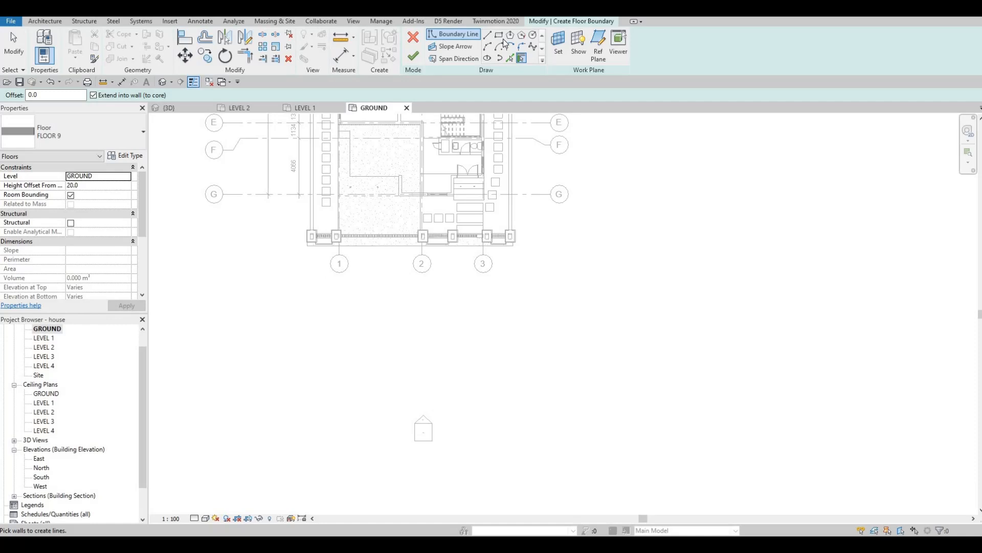
Set the floor's height offset to 0 and sketch a boundary rectangle in front of the fence, about 15062 by 17348 mm
left_click(499, 34)
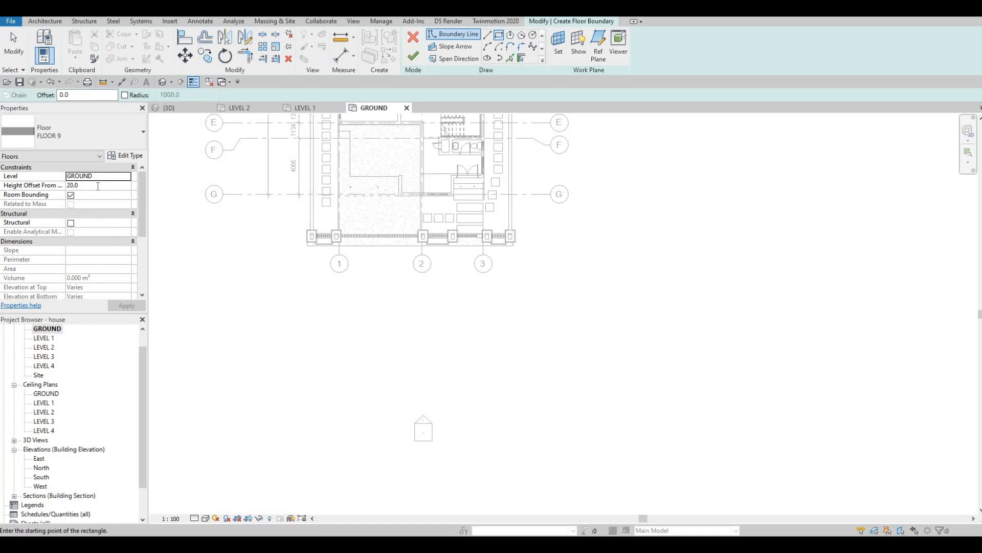
left_click(98, 186)
type("0")
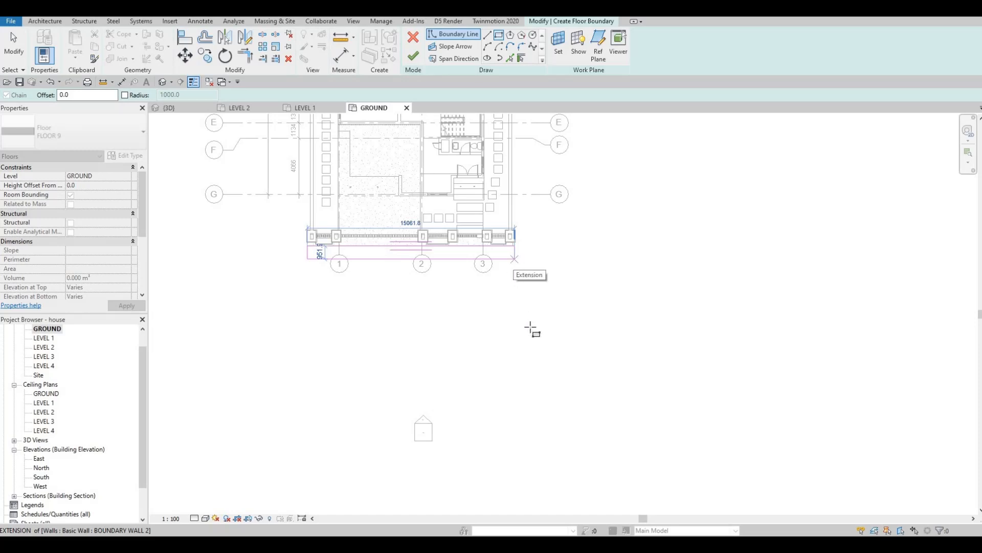
scroll(508, 386, "down", 2)
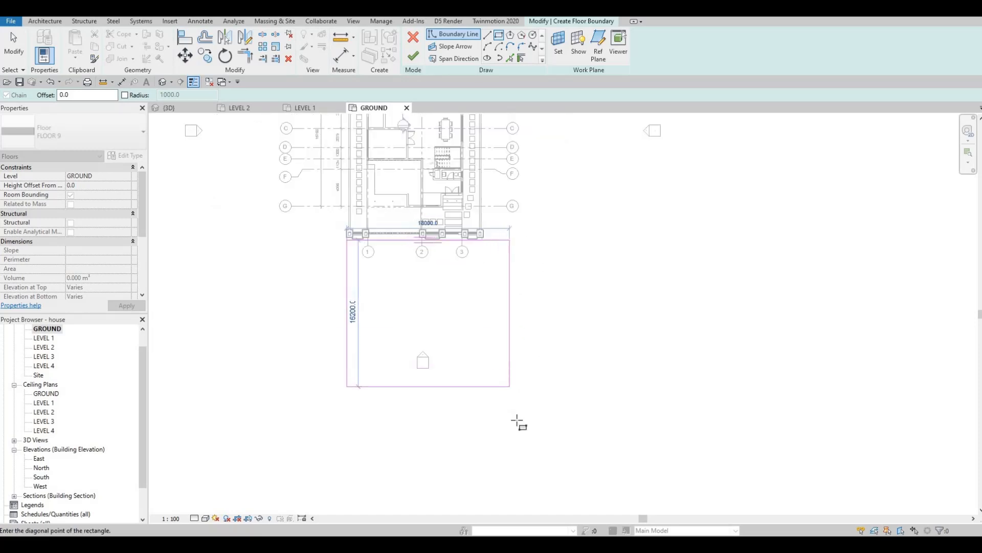
scroll(520, 416, "down", 2)
scroll(491, 354, "down", 1)
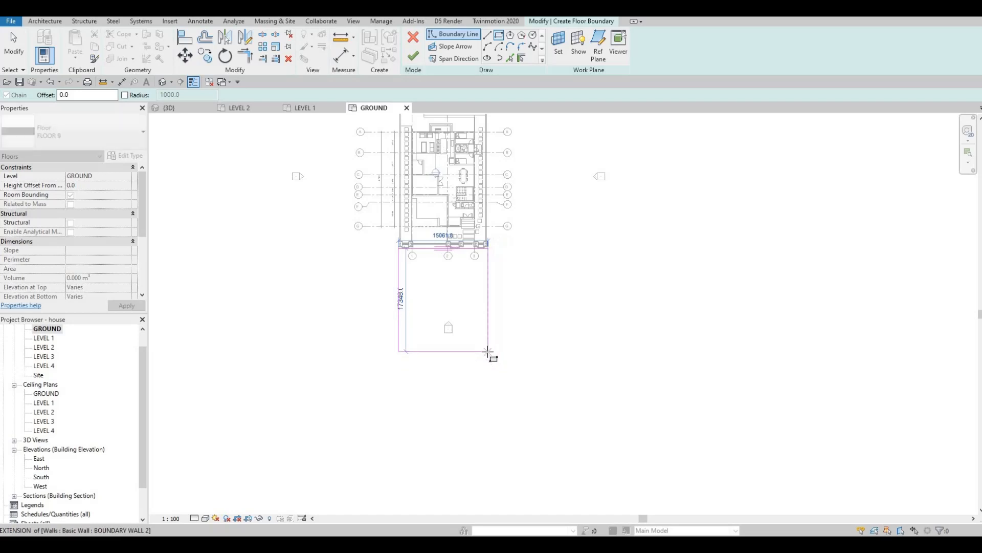
left_click(488, 352)
key("Escape")
key("Escape")
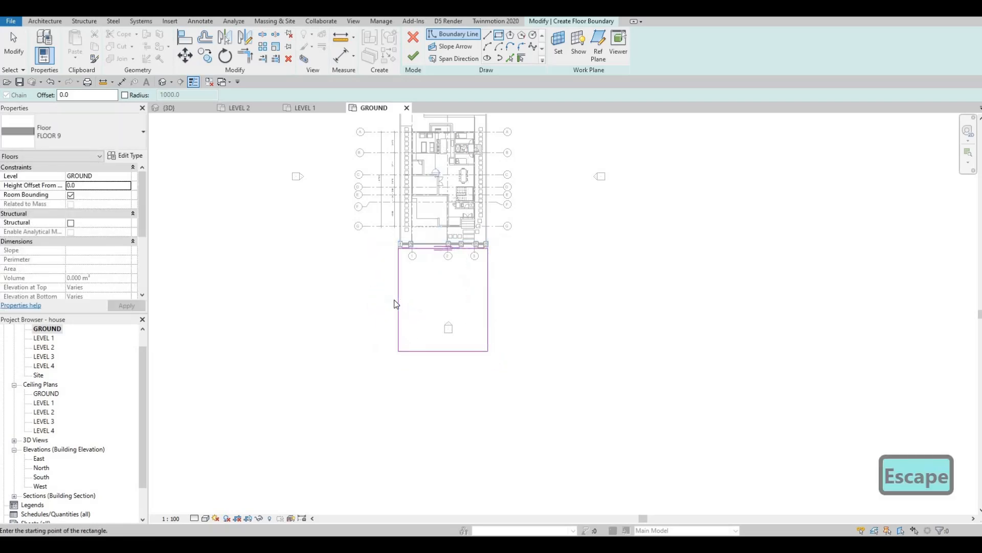
Set the distance from the front fence to the rectangle's far edge to 12000 mm
left_click(373, 298)
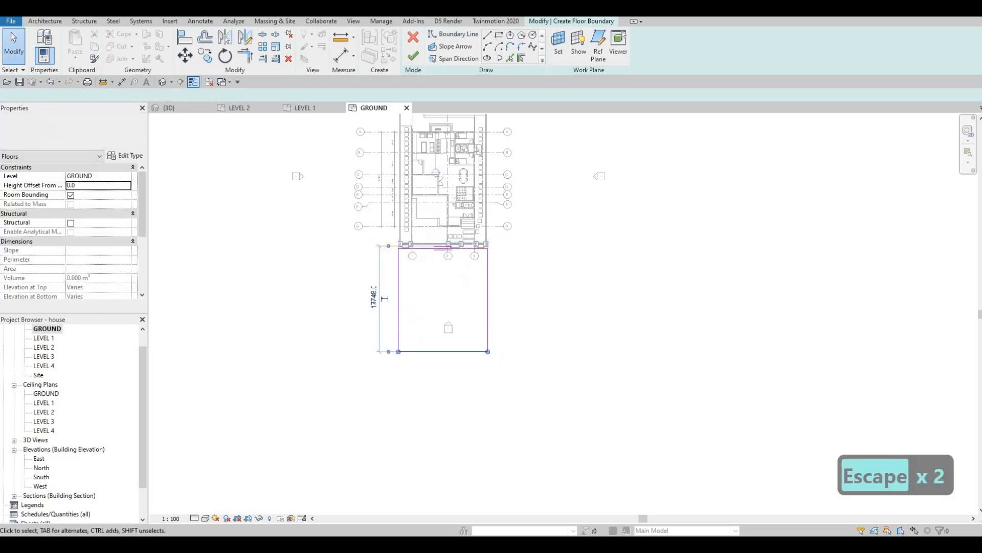
left_click(373, 298)
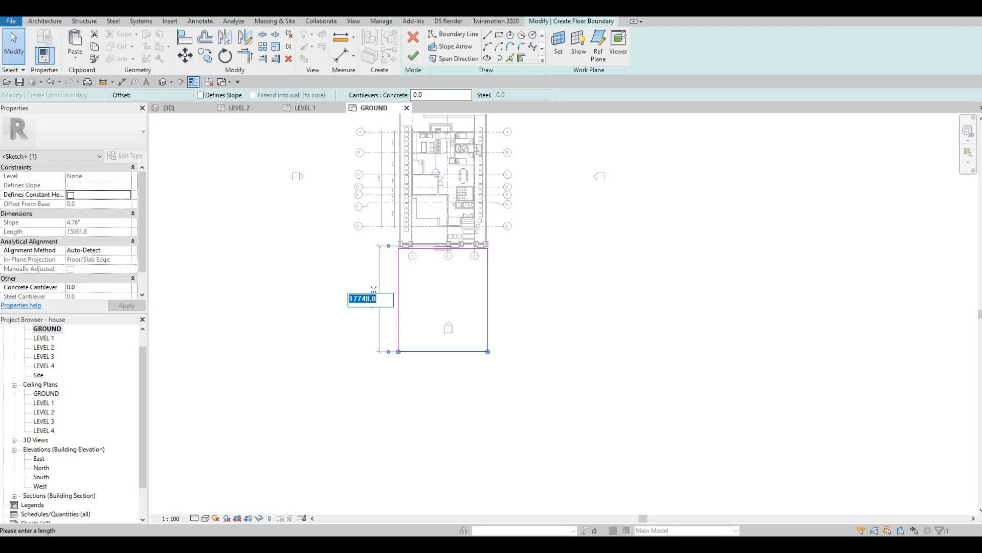
type("1200")
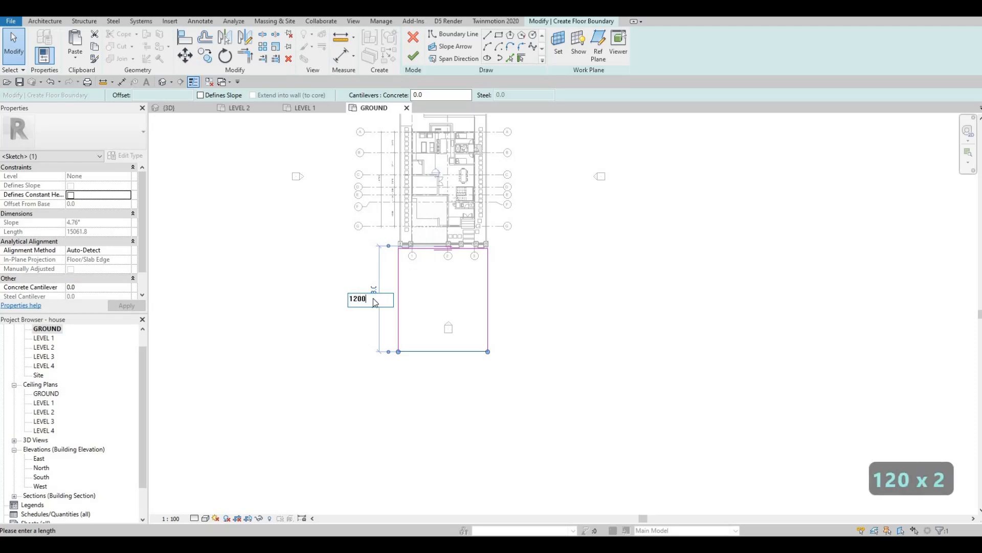
key("Return")
key("Escape")
key("Escape")
scroll(278, 182, "up", 4)
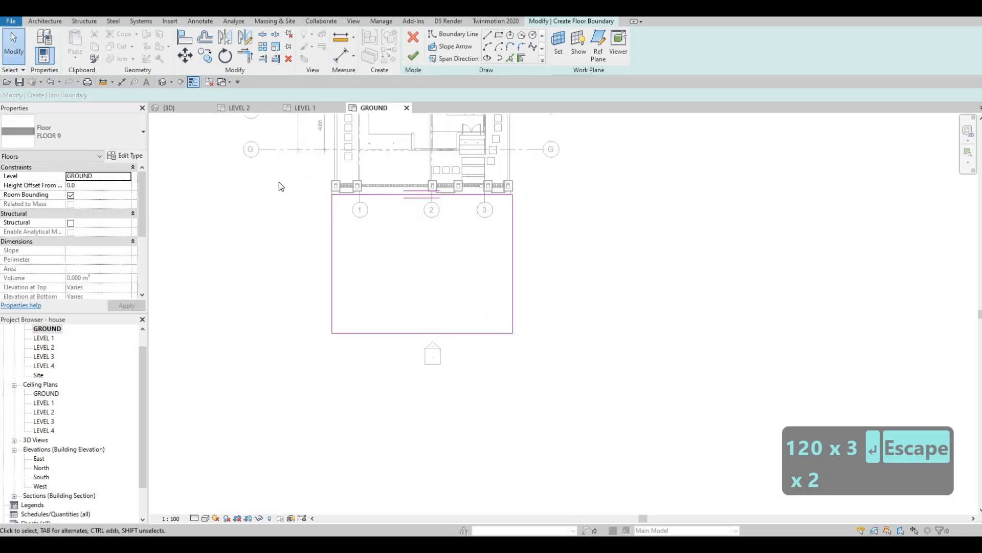
scroll(373, 250, "down", 5)
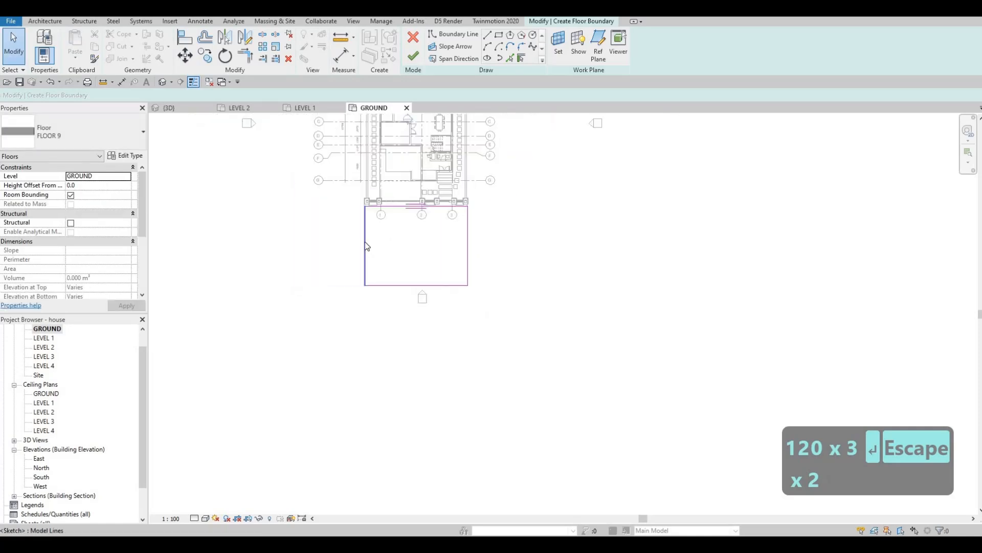
Stretch the rectangle's two side edges outward past the plot, about 50000 mm and 50558 mm, and finish the floor
left_click(365, 242)
left_click_drag(98, 244, 171, 246)
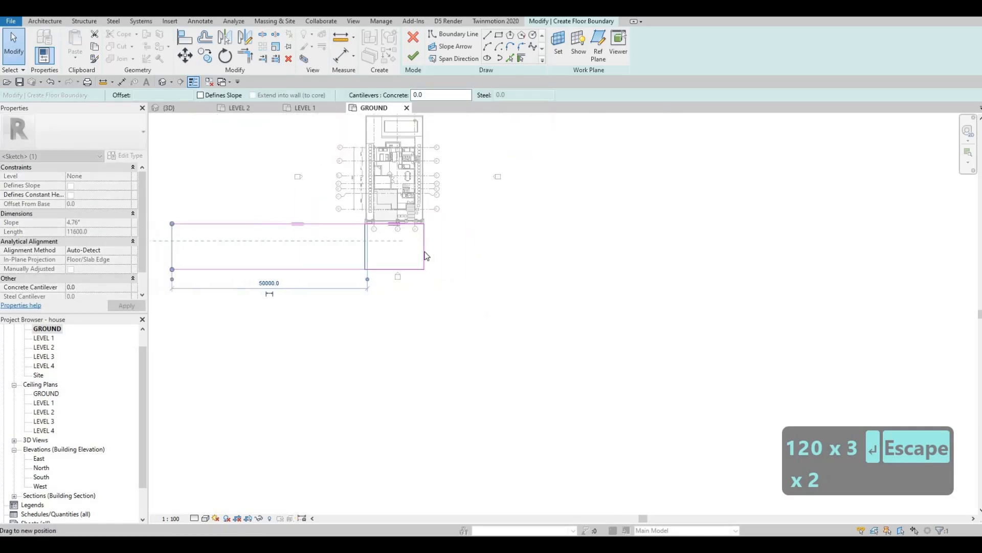
left_click_drag(425, 243, 621, 244)
scroll(288, 245, "down", 3)
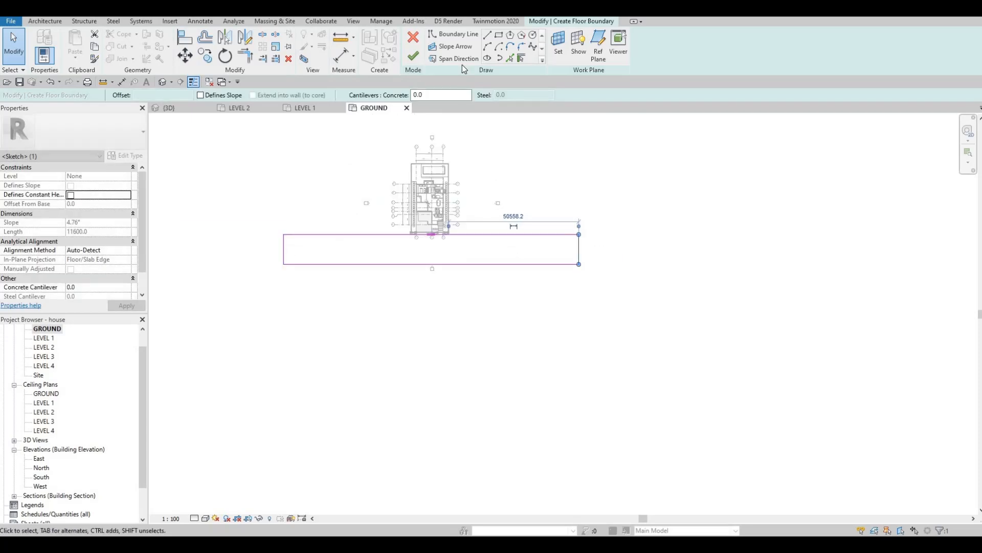
left_click(415, 59)
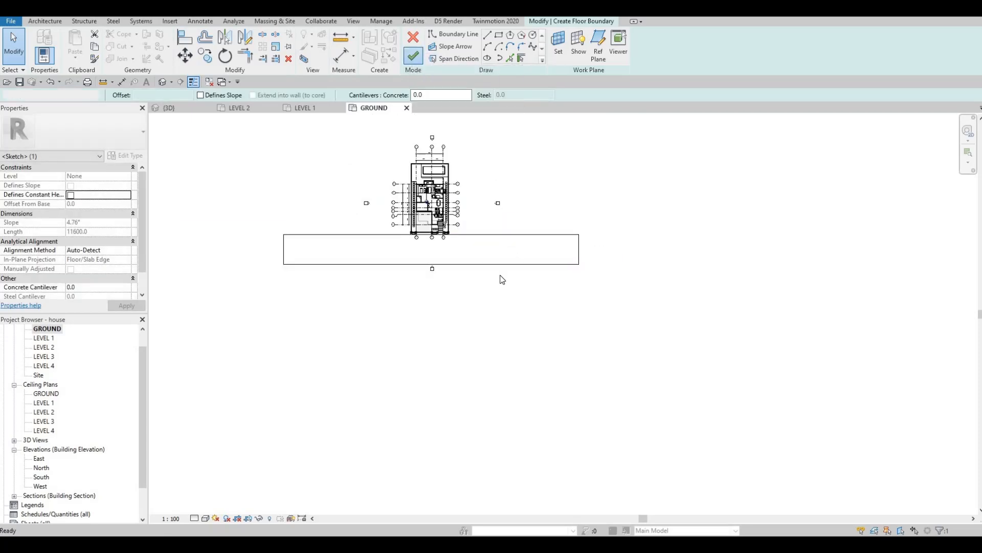
scroll(500, 278, "up", 2)
middle_click_drag(347, 205, 376, 220)
key("Escape")
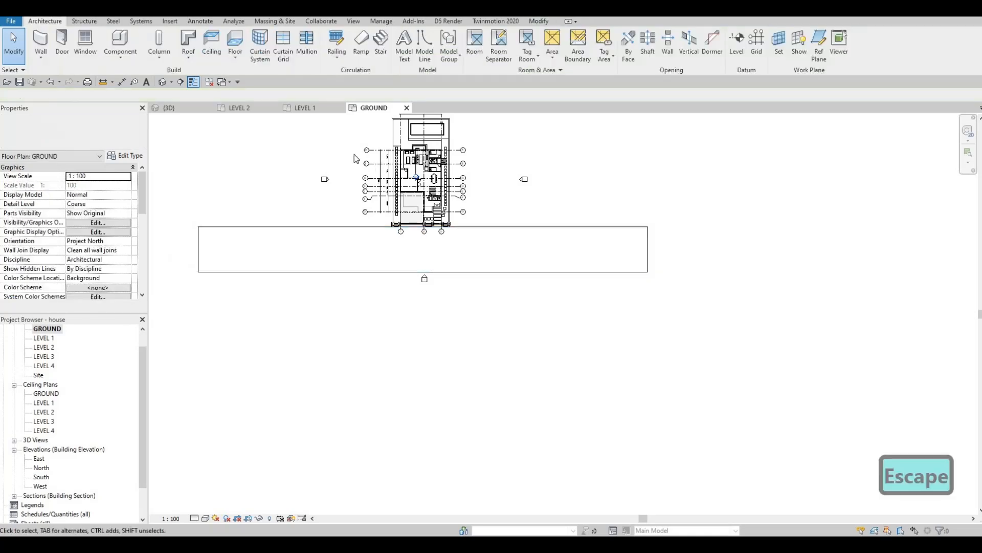
left_click(239, 65)
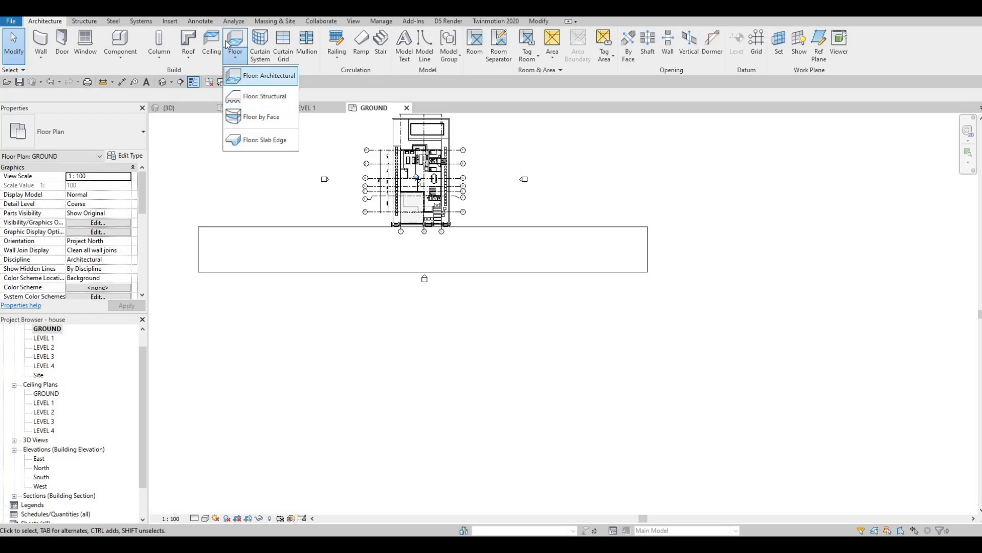
left_click(237, 84)
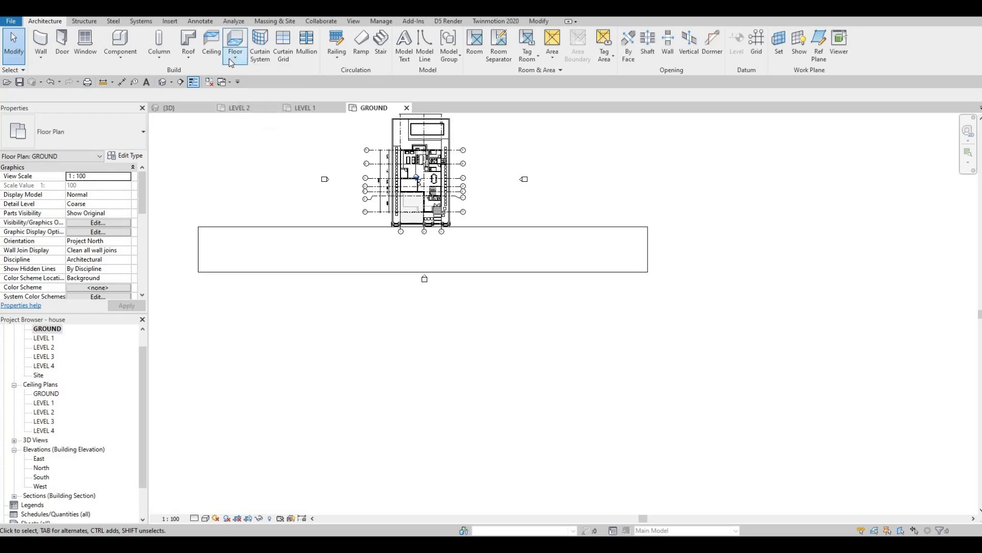
left_click(125, 155)
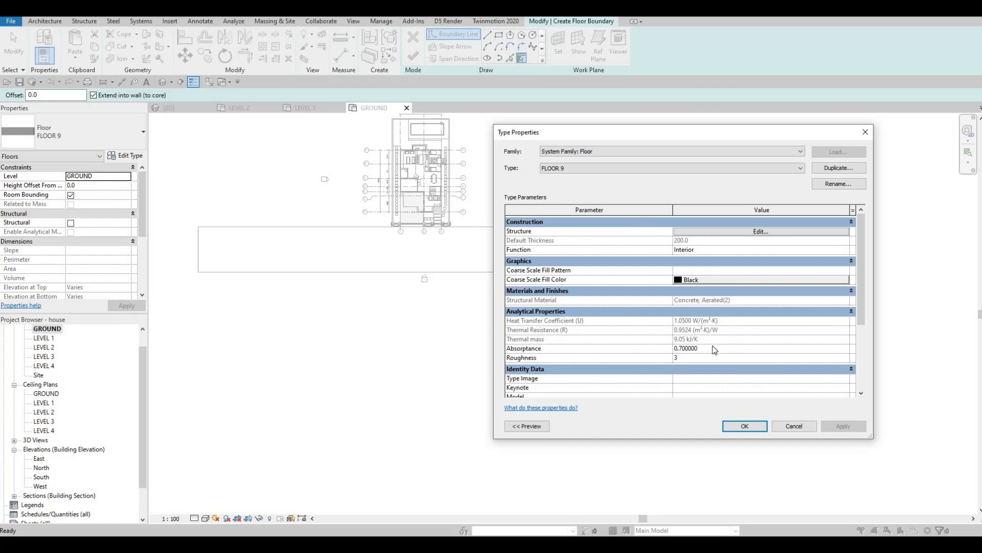
key("Escape")
key("Escape")
key("Escape")
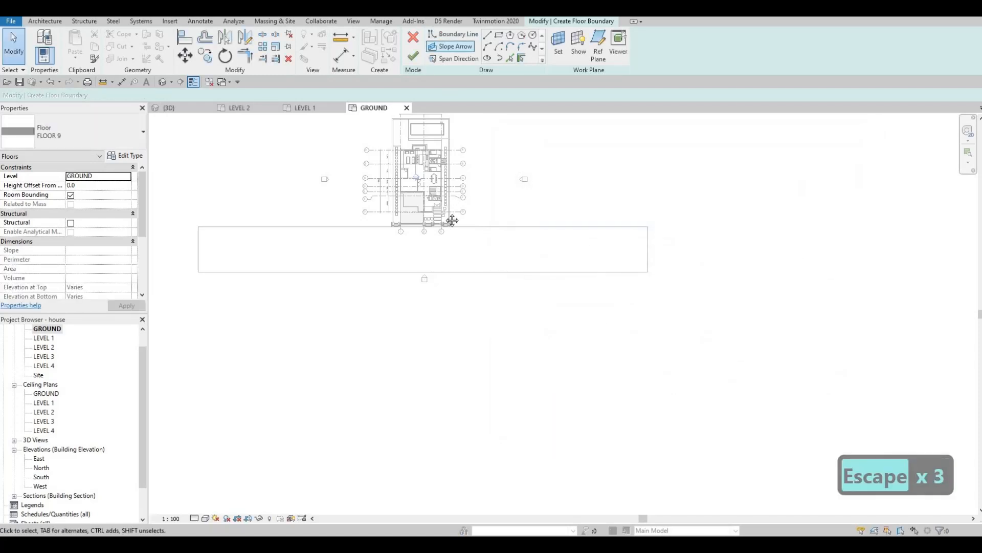
left_click(413, 55)
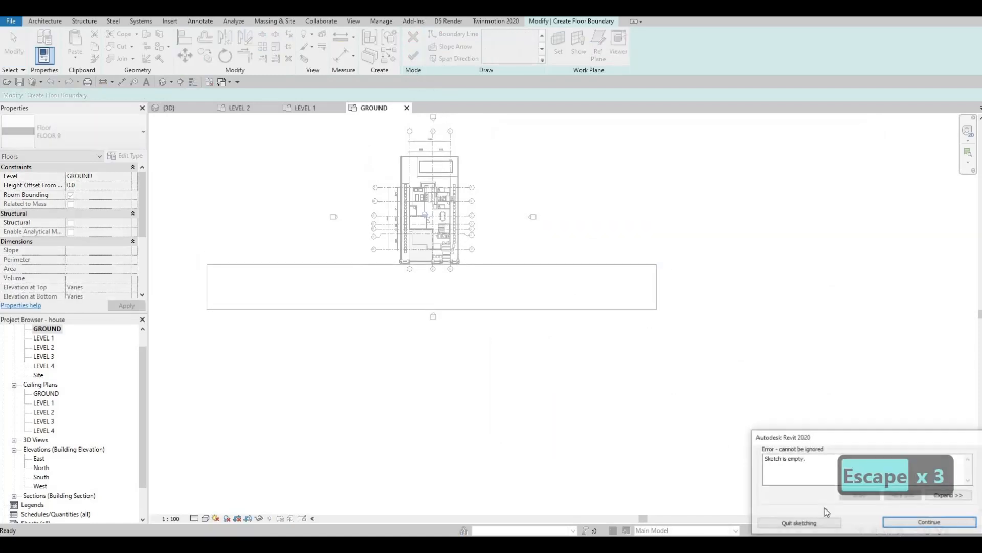
left_click(927, 525)
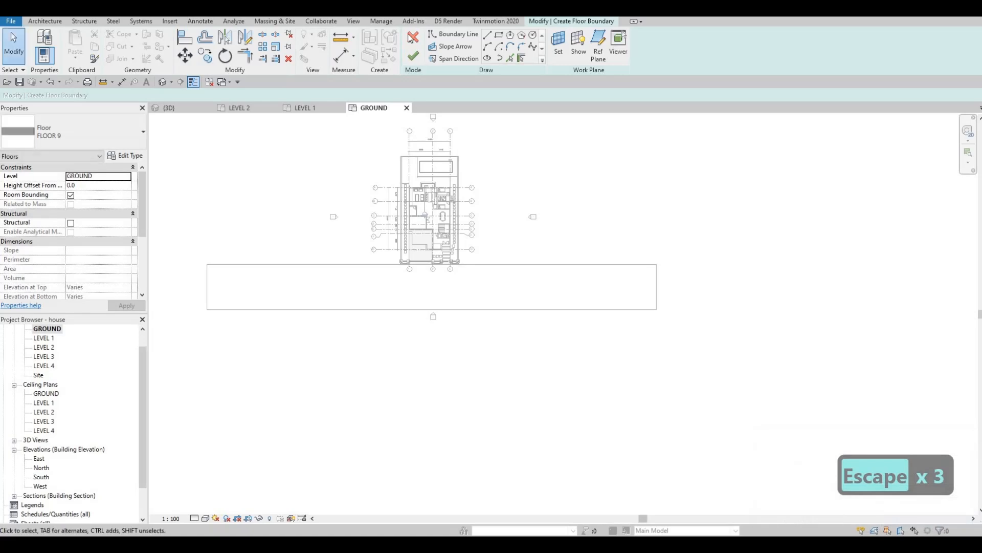
left_click(413, 36)
key("Escape")
In the 3D view, select a boundary wall of the house plot and begin duplicating its BOUNDARY WALL type
left_click(182, 108)
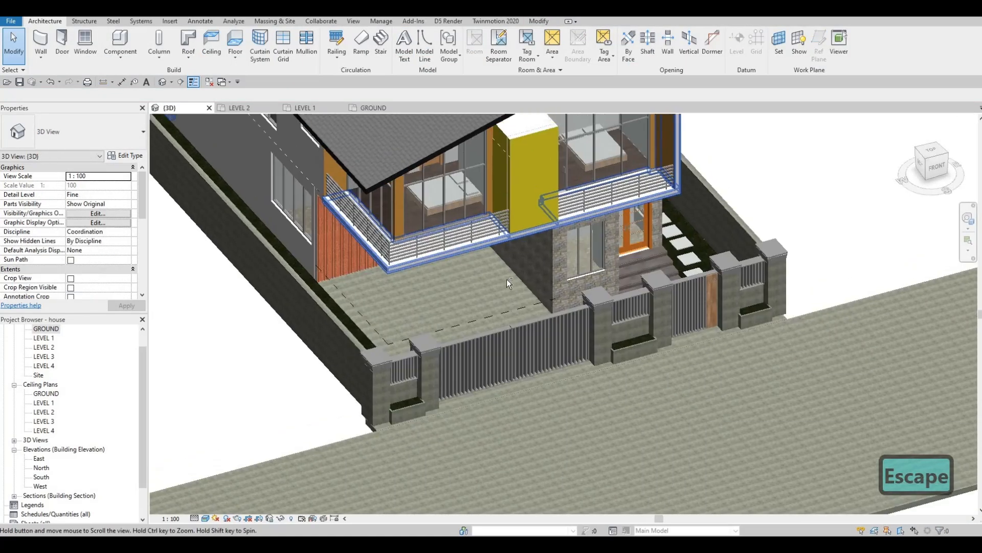
middle_click_drag(506, 278, 600, 243, "shift")
middle_click_drag(588, 288, 716, 306, "shift")
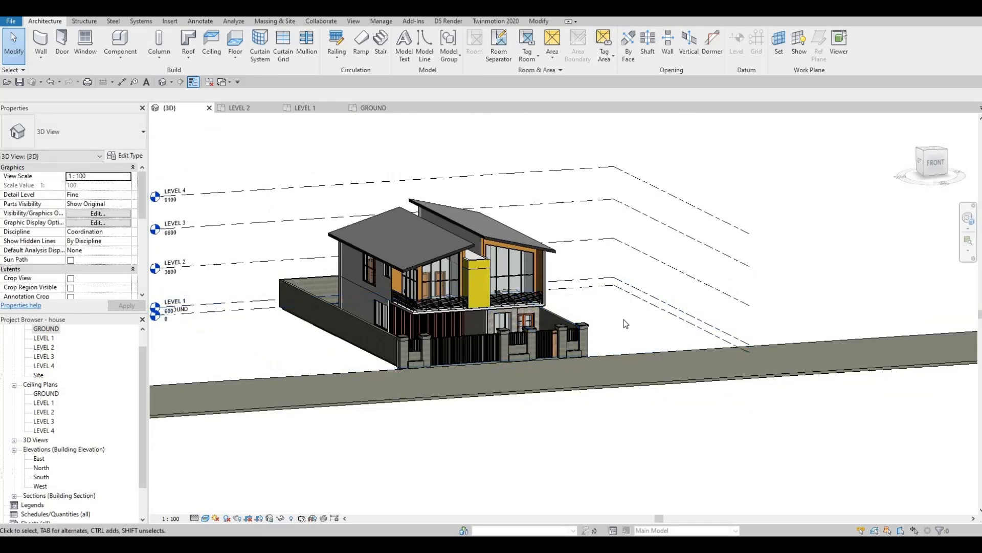
middle_click_drag(628, 315, 560, 310, "shift")
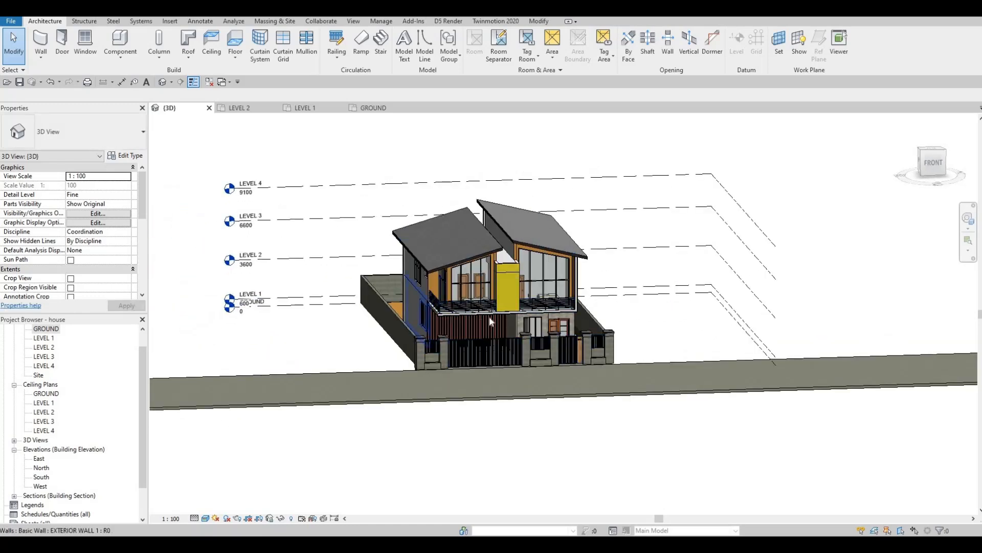
middle_click_drag(382, 305, 519, 309)
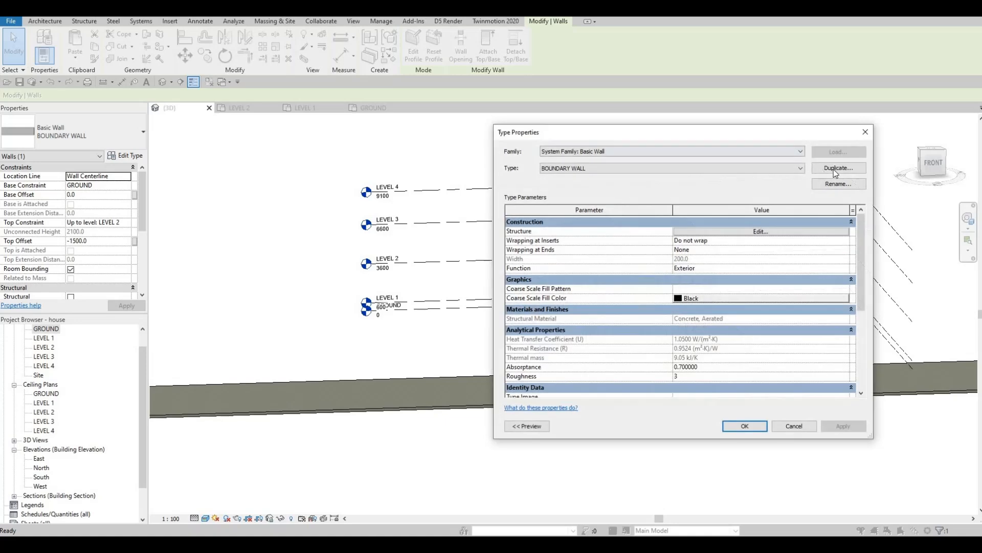
left_click(838, 168)
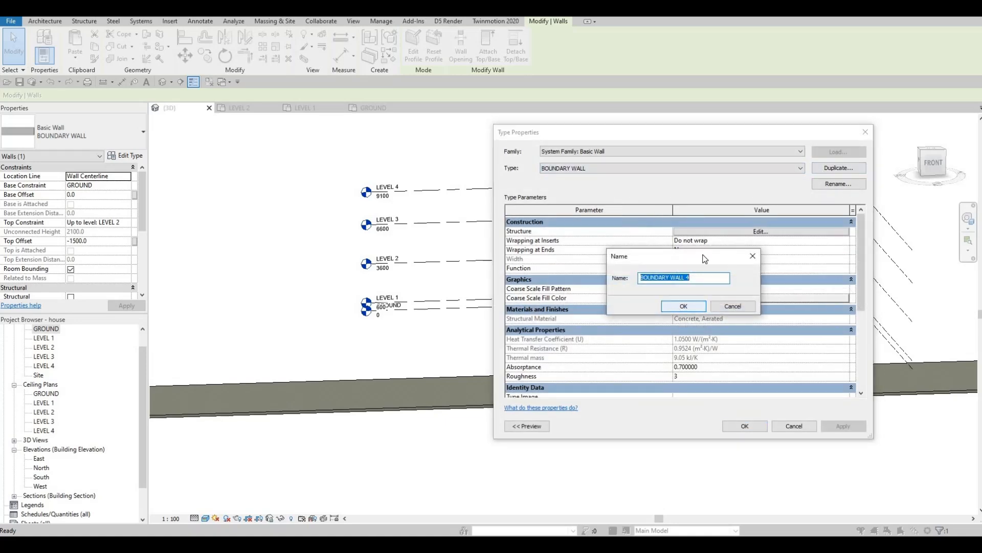
Duplicate the boundary wall type as BOUNDARY WALL 4 and assign its structure layer a duplicate of the Concrete, Aerated material
key("Return")
left_click(678, 232)
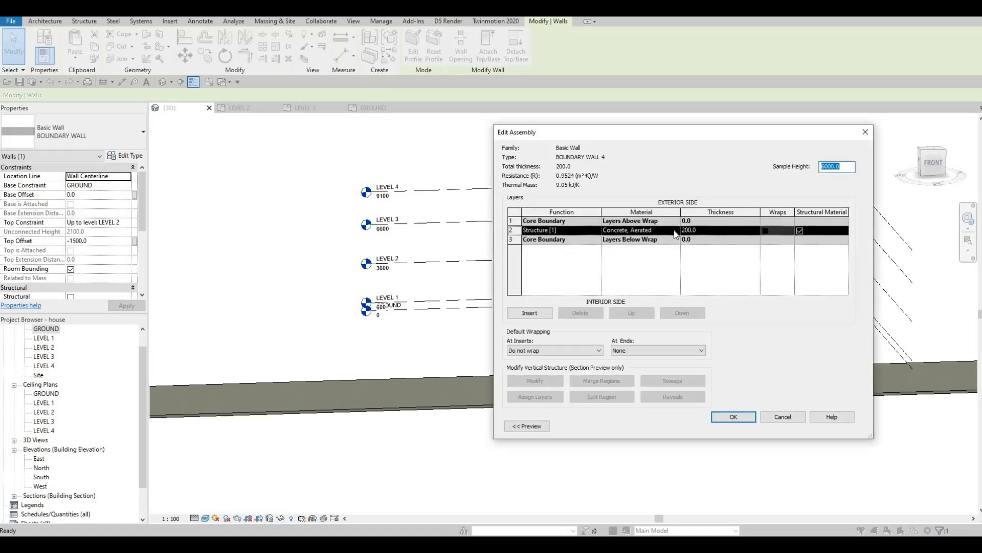
left_click(675, 234)
left_click(676, 234)
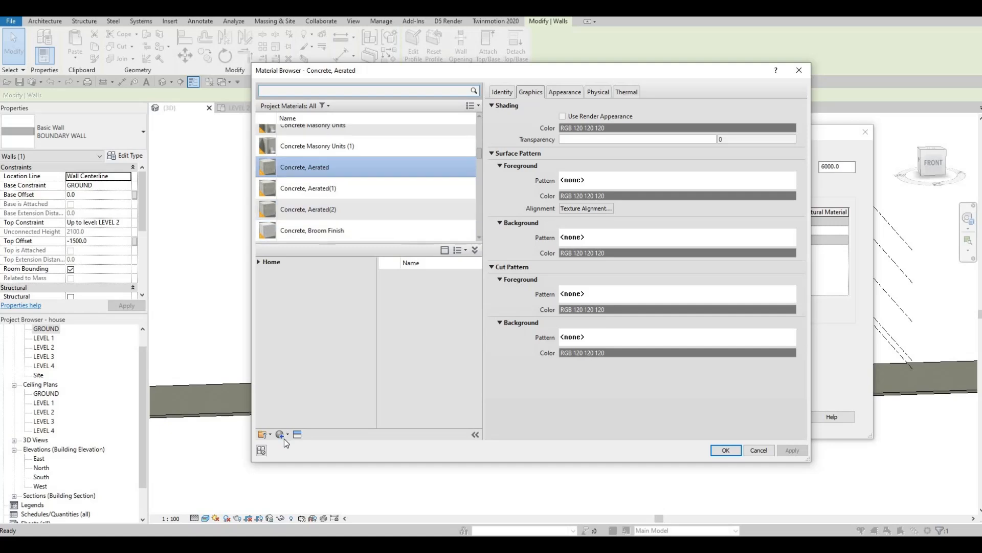
left_click(287, 435)
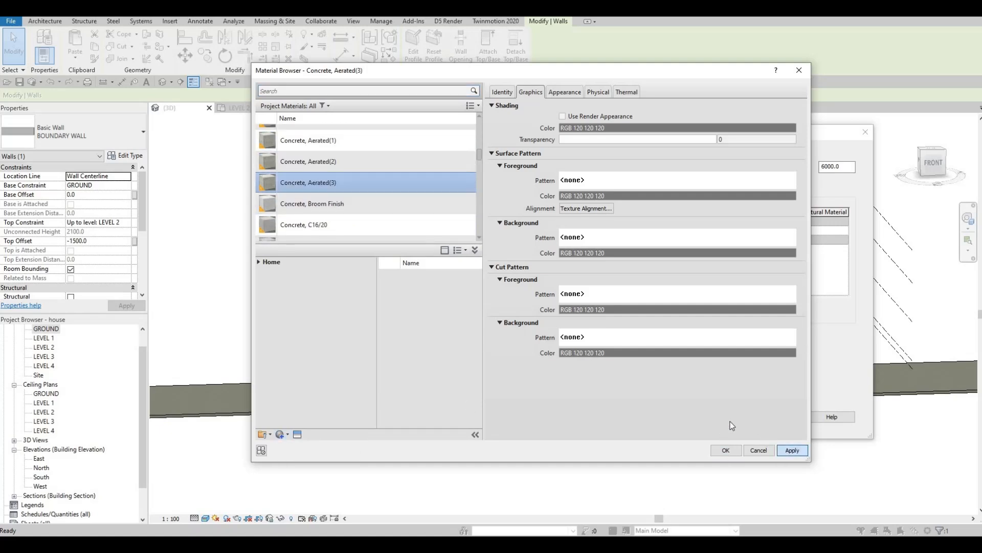
left_click(726, 450)
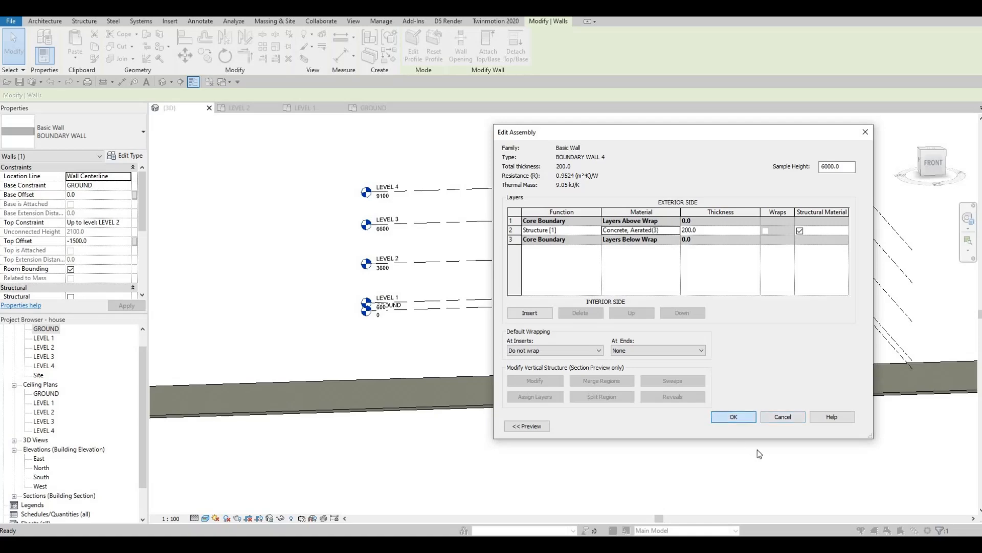
left_click(750, 417)
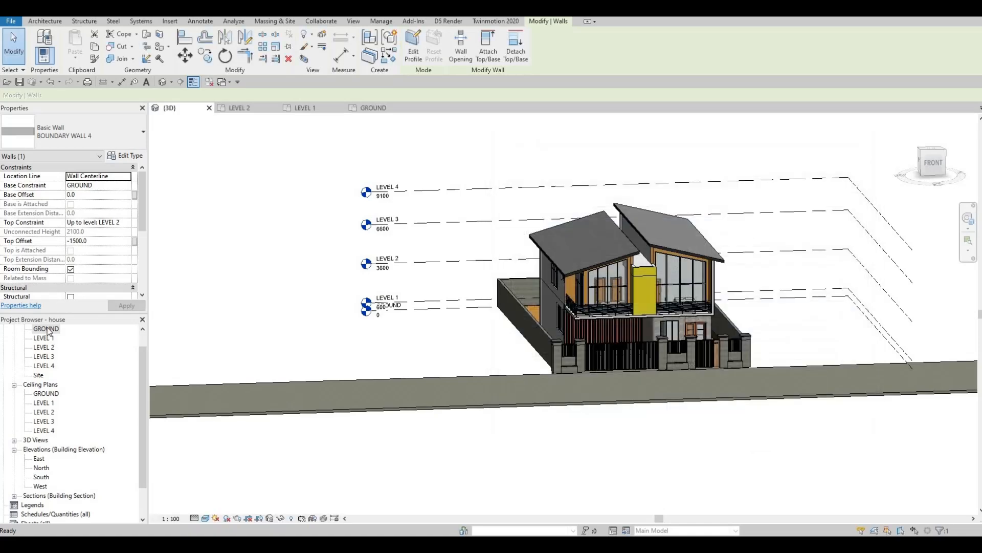
In the GROUND floor plan, draw a BOUNDARY WALL 4 wall about 21600 mm long running west from the side boundary wall near the front
double_click(48, 331)
middle_click_drag(170, 146, 327, 337)
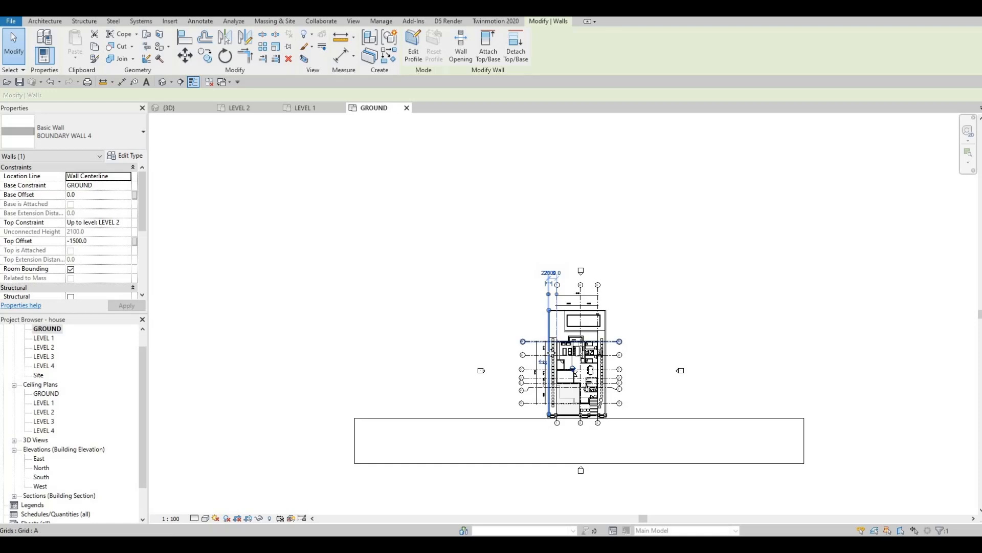
key("w")
key("a")
scroll(548, 398, "up", 3)
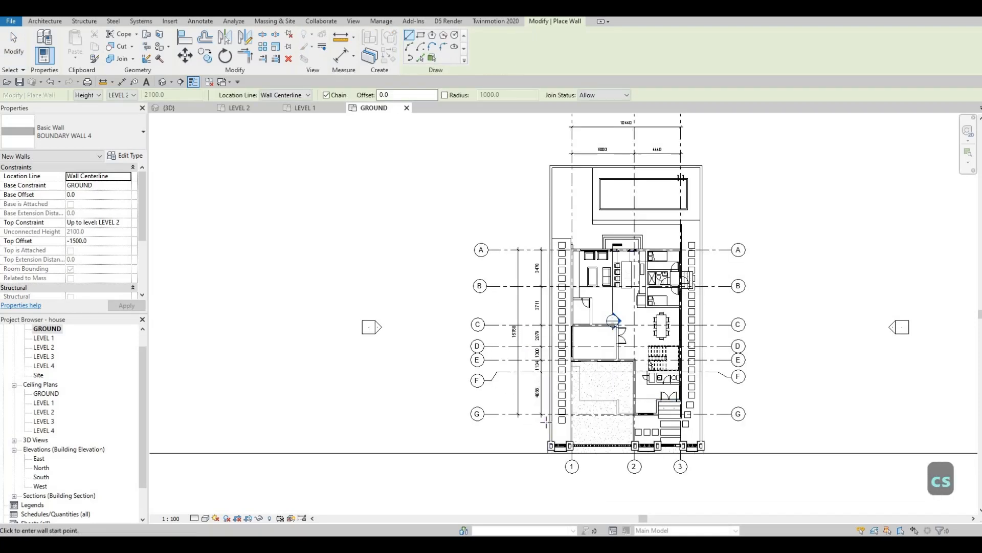
left_click(539, 422)
key("Escape")
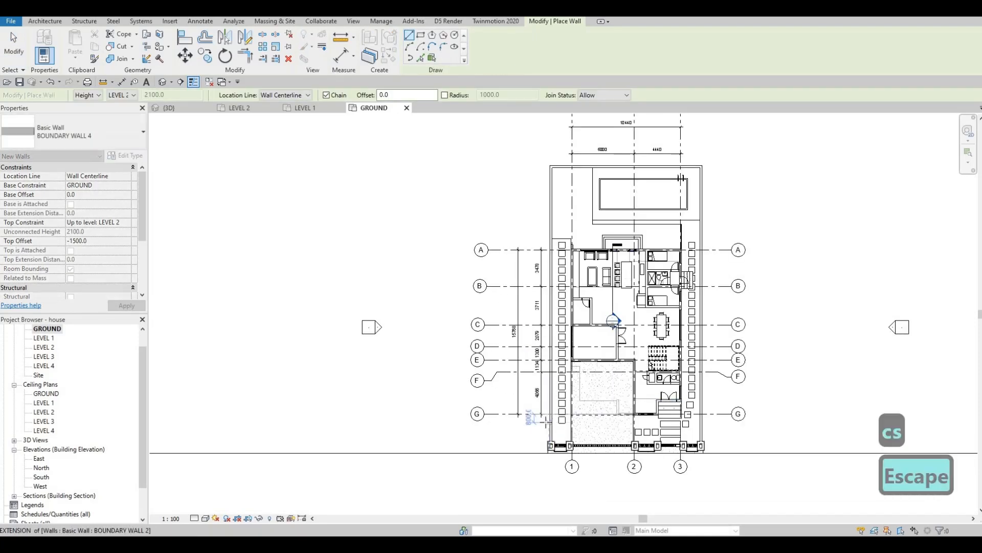
left_click(549, 422)
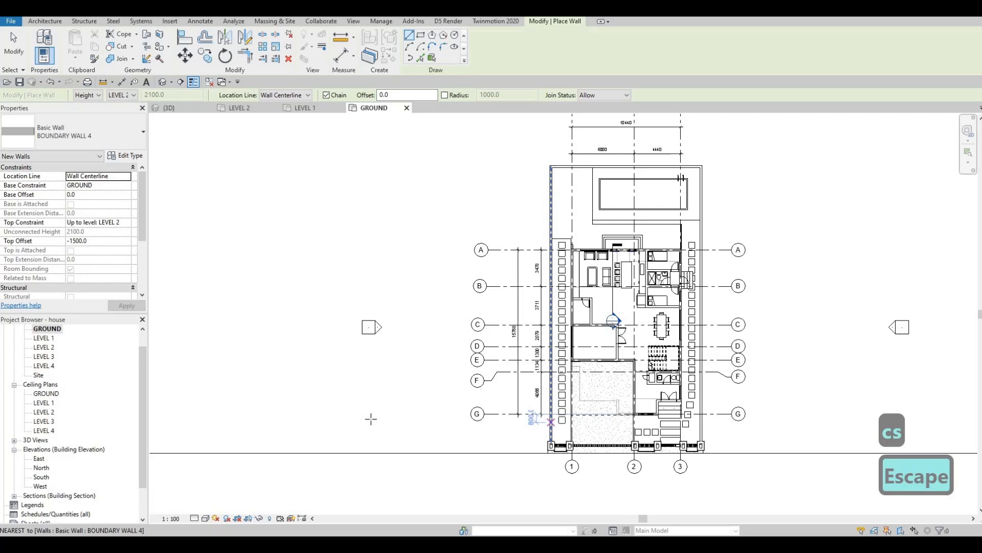
left_click(326, 422)
key("Escape")
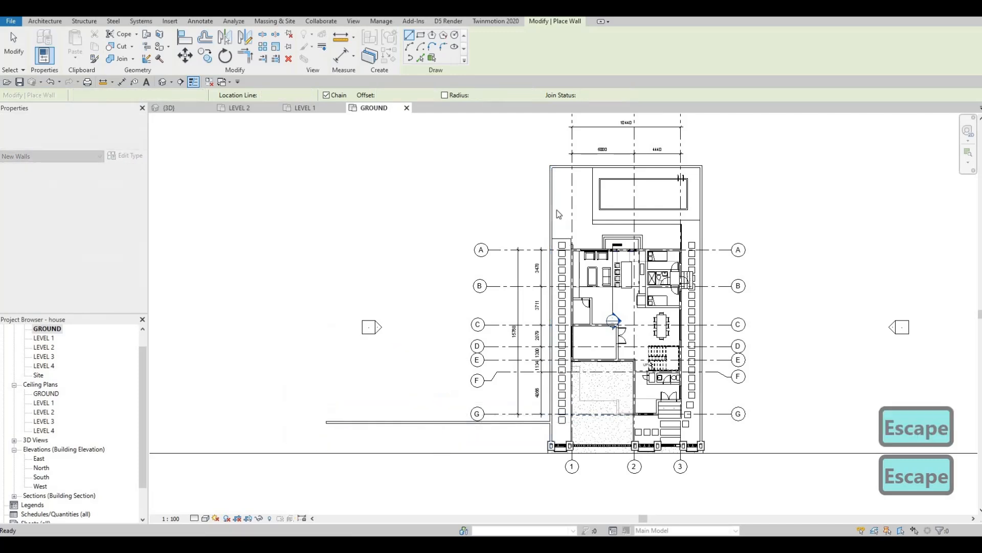
key("Escape")
key("Escape")
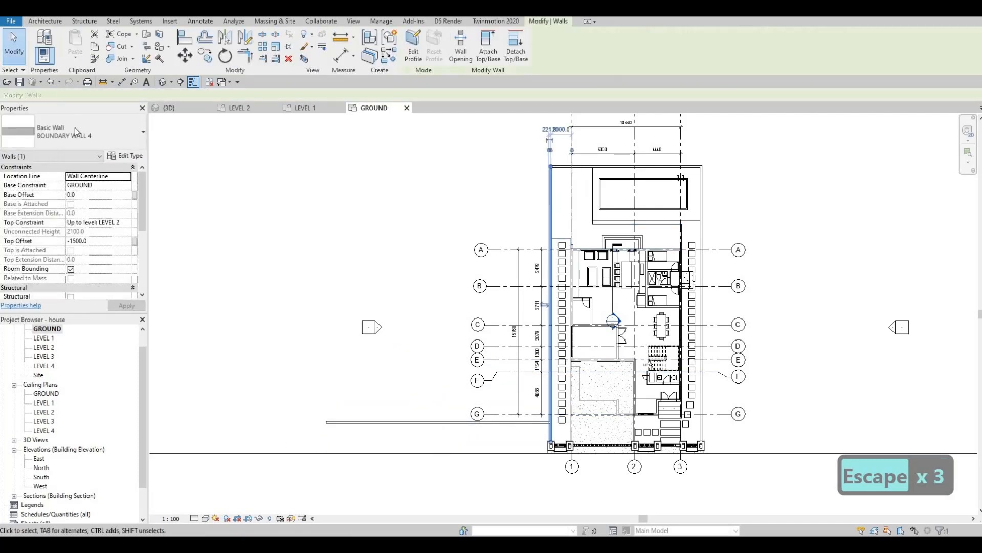
left_click(74, 131)
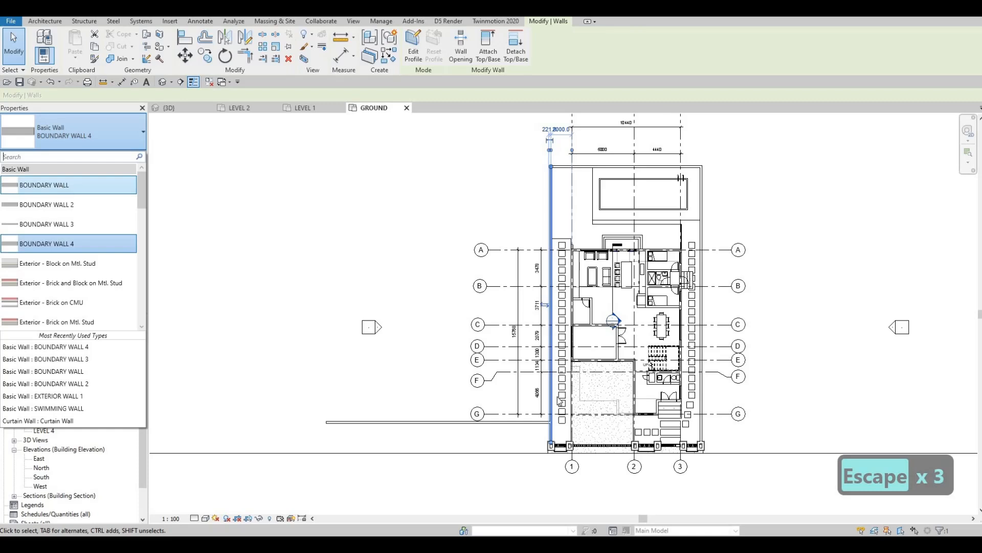
key("Escape")
key("Escape")
left_click(466, 422)
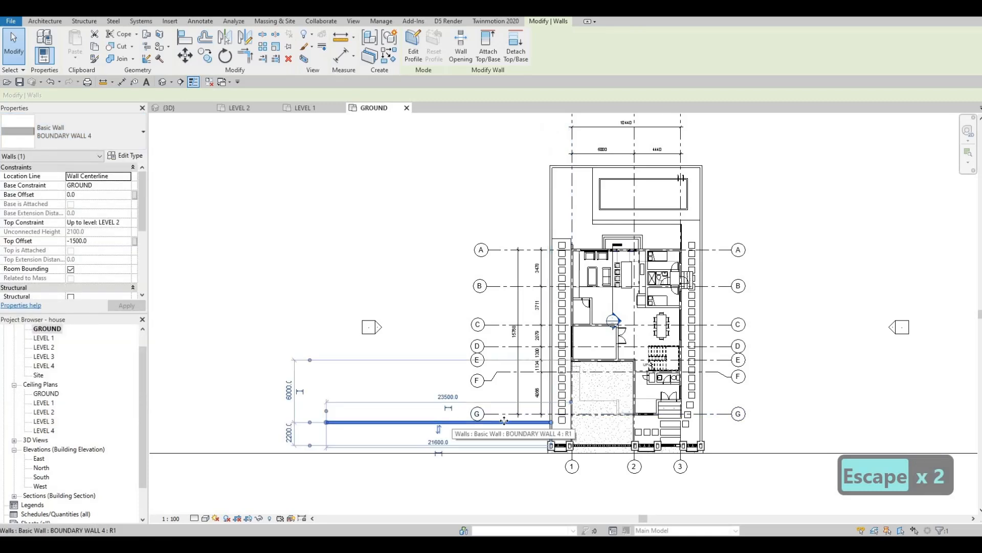
key("Escape")
key("Escape")
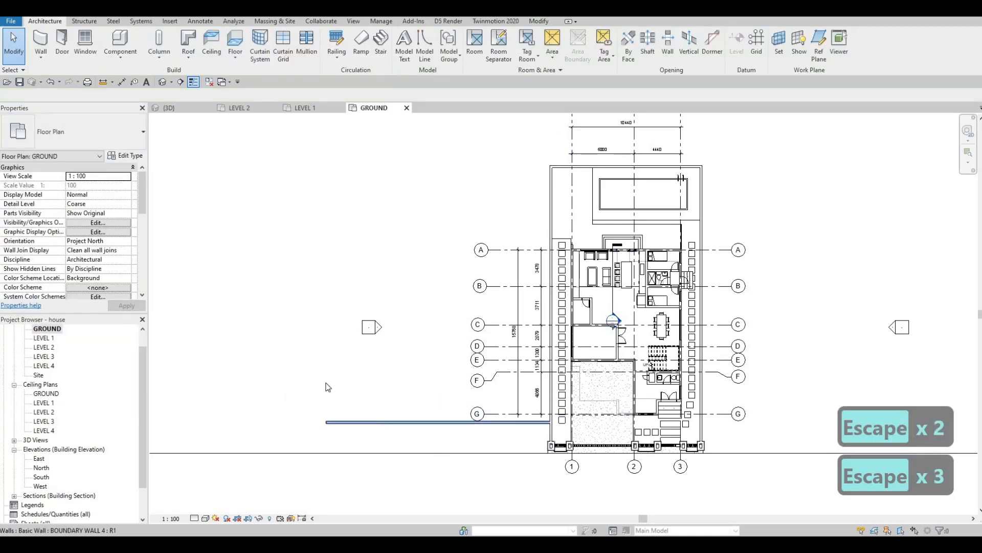
middle_click_drag(534, 415, 551, 417)
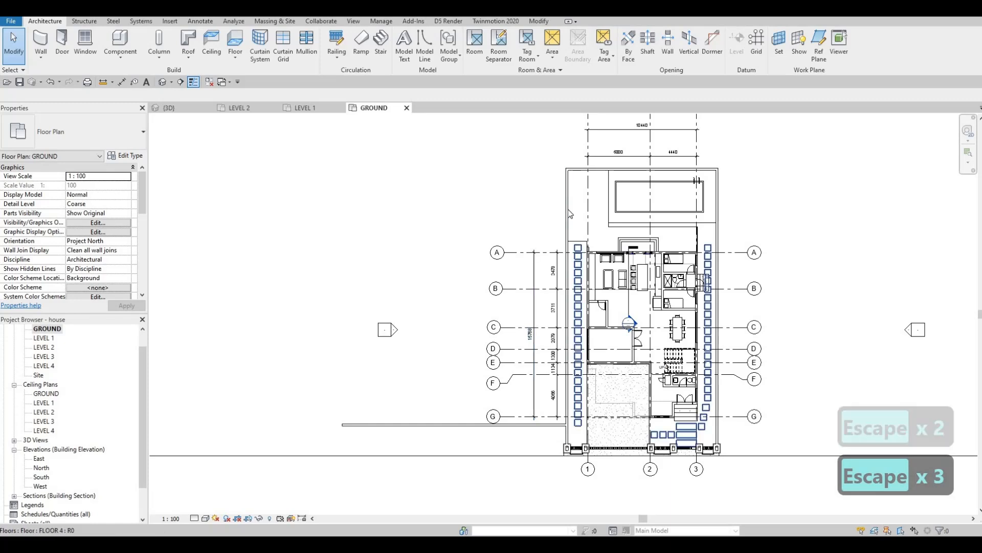
left_click(570, 216)
key("Escape")
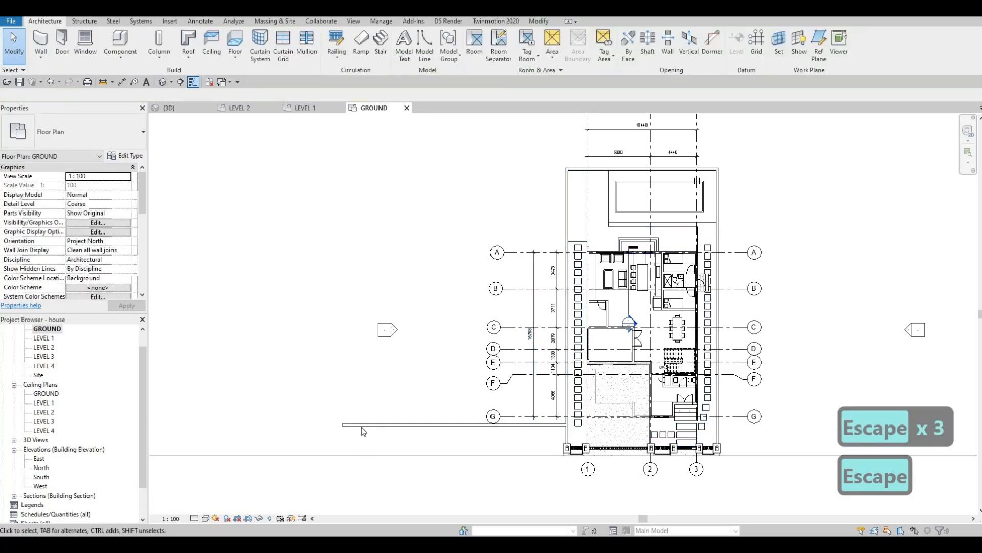
Draw two connected BOUNDARY WALL 4 walls west of the house: about 25700 mm north, then 28800 mm east toward the side boundary wall
left_click(344, 427)
key("c")
key("s")
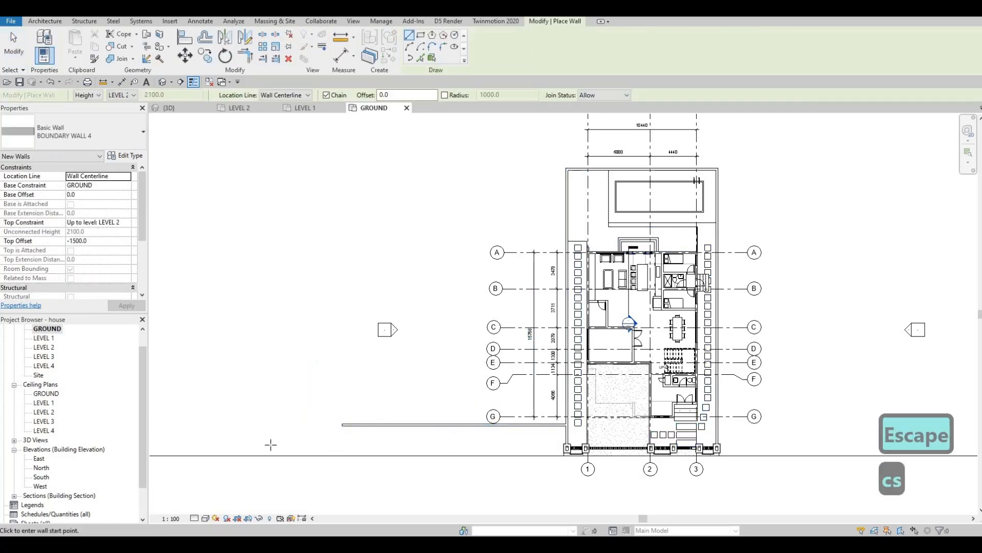
left_click(265, 445)
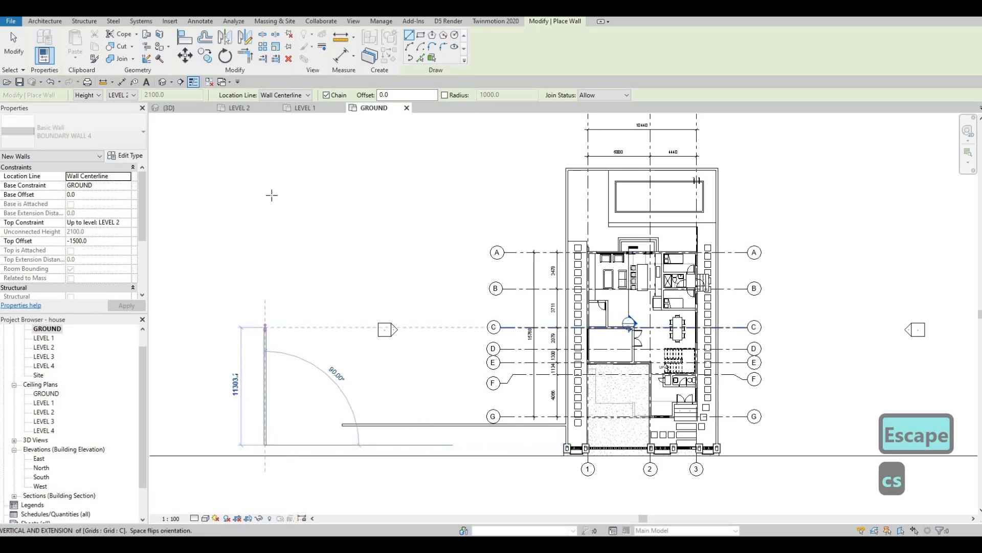
left_click(535, 178)
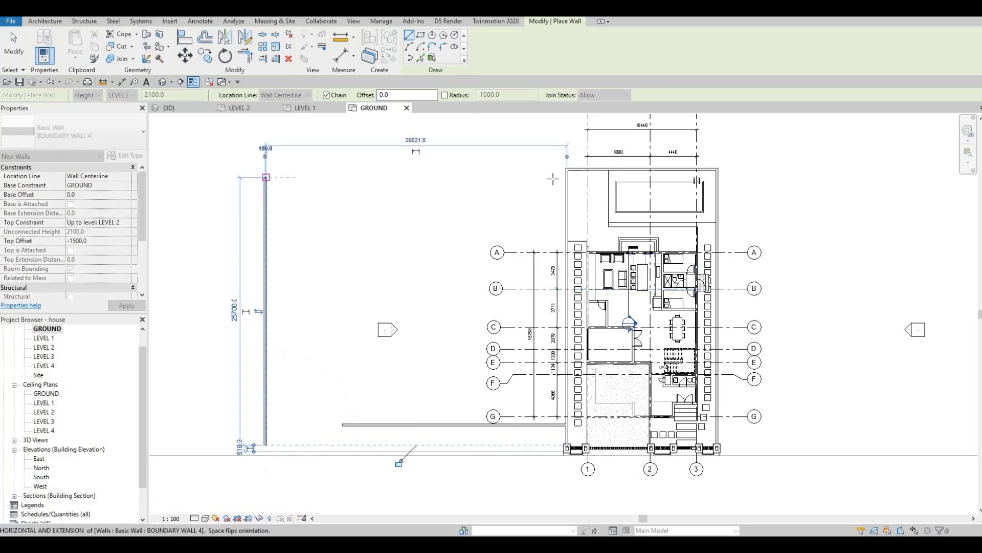
left_click(563, 180)
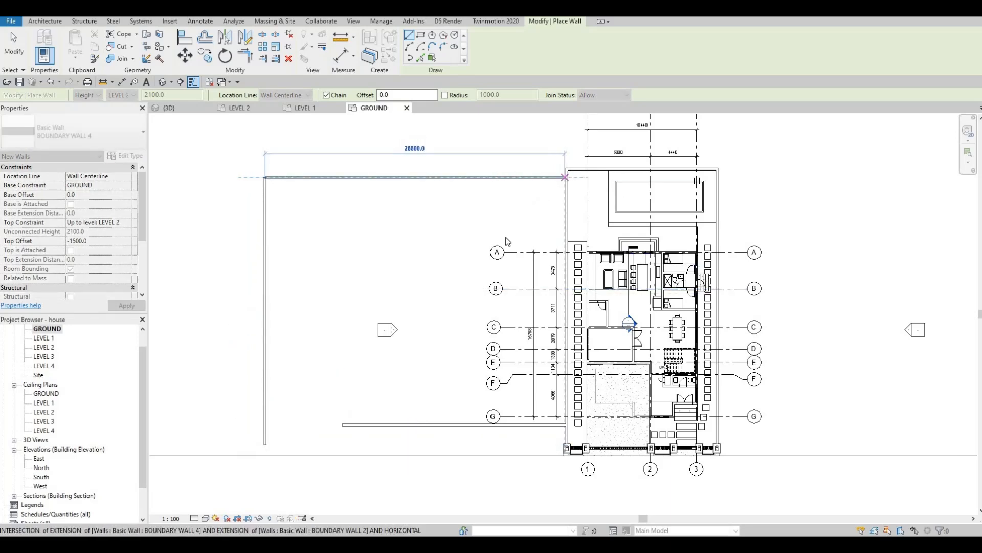
key("Escape")
key("Escape")
key("Escape")
Extend the east end of the western plot's rear wall to meet the house's side boundary wall
scroll(565, 176, "up", 2)
left_click(567, 175)
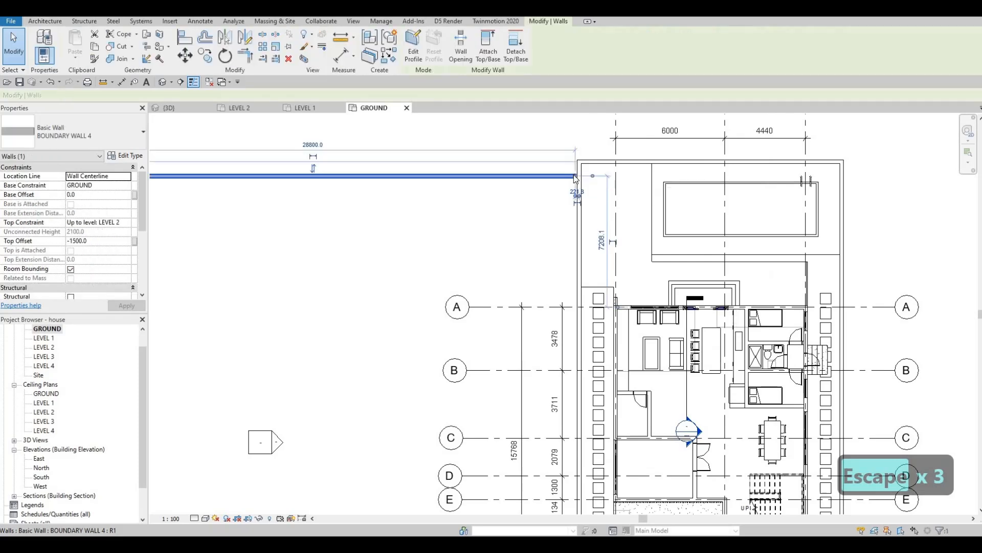
left_click_drag(575, 176, 579, 176)
key("Escape")
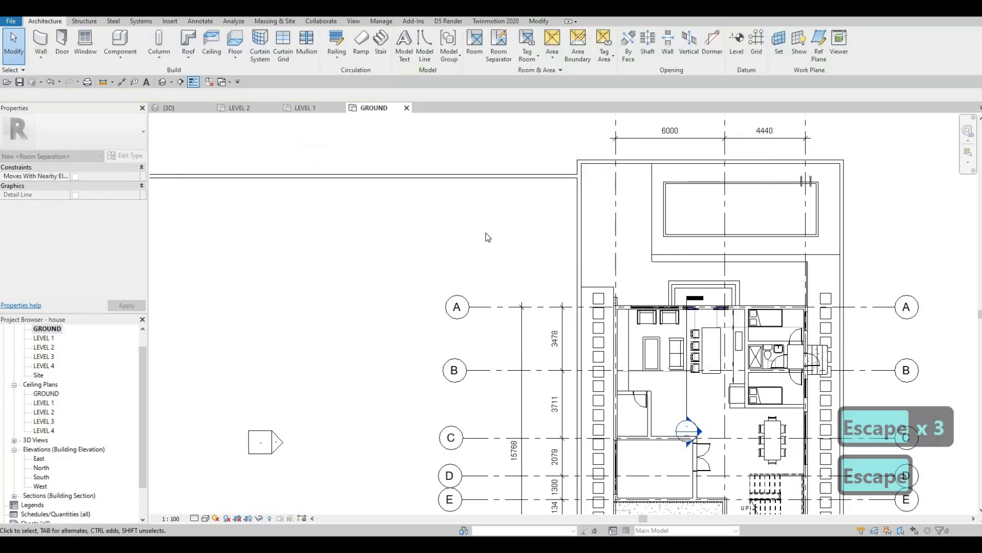
Move the western plot's rear wall south to about 5400 mm from grid line A
scroll(487, 235, "down", 4)
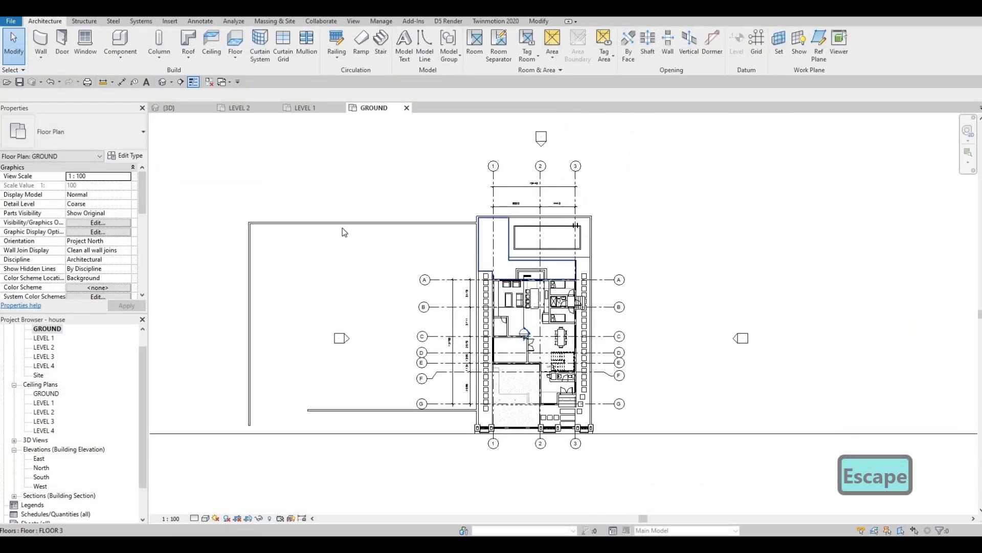
middle_click_drag(343, 229, 289, 217)
key("Escape")
left_click(335, 210)
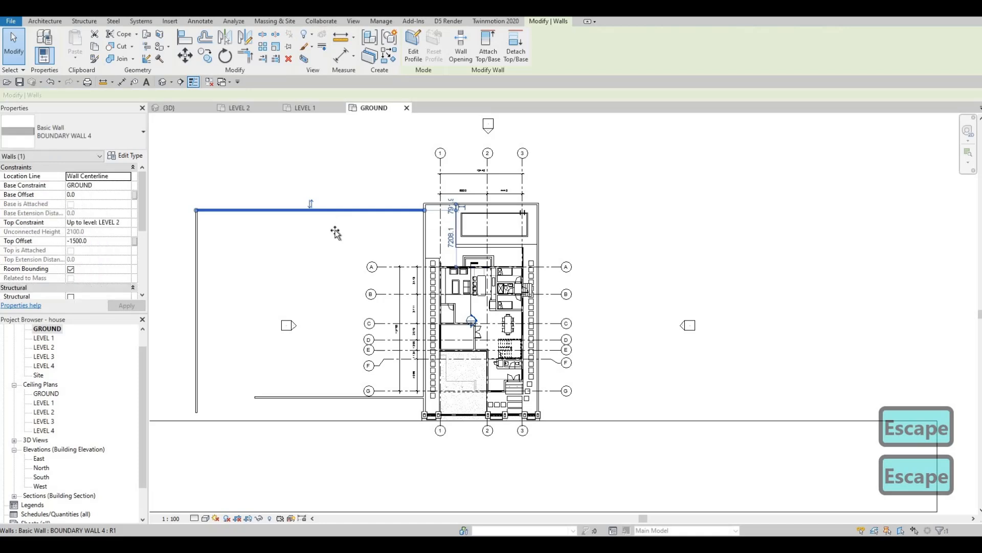
left_click_drag(336, 211, 335, 227)
key("Escape")
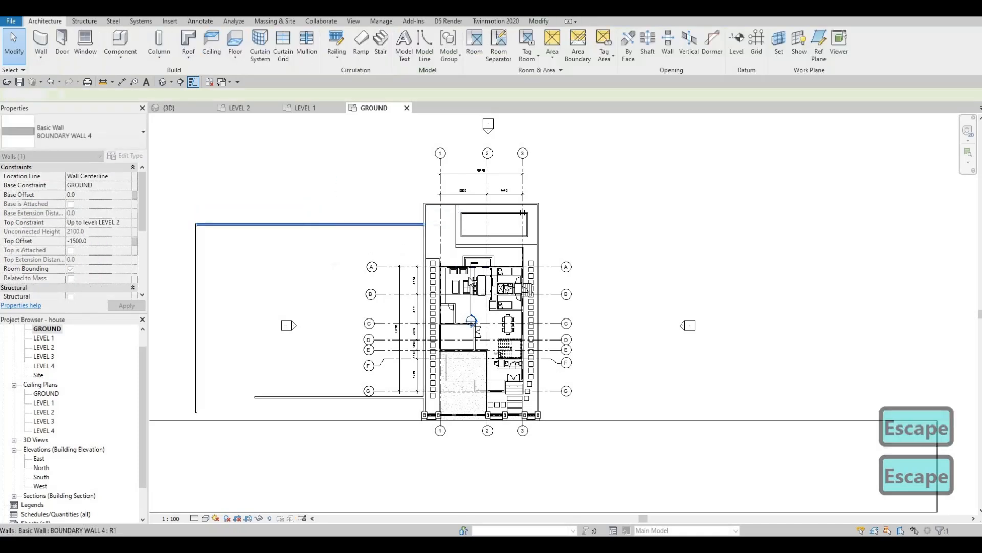
middle_click_drag(316, 227, 300, 199)
key("Escape")
key("Escape")
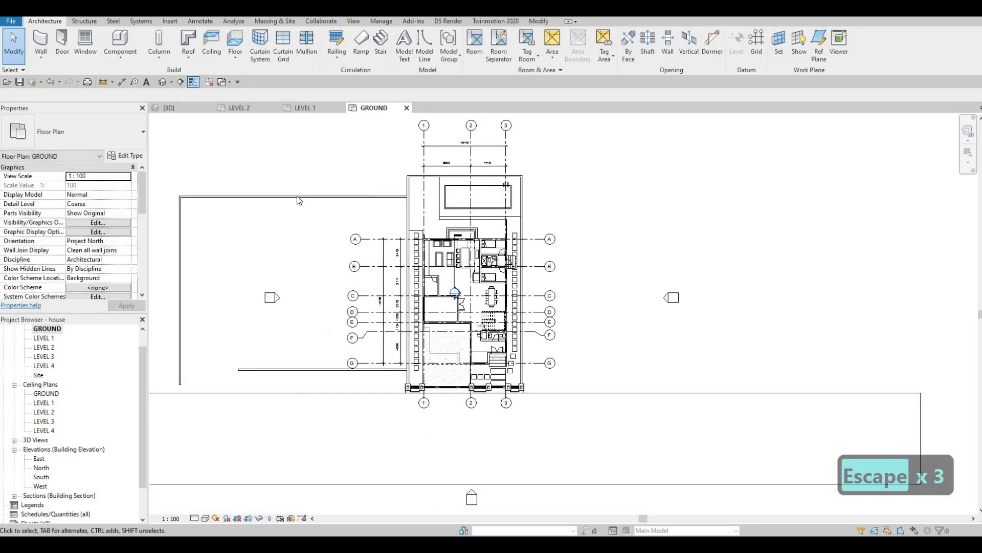
left_click(298, 197)
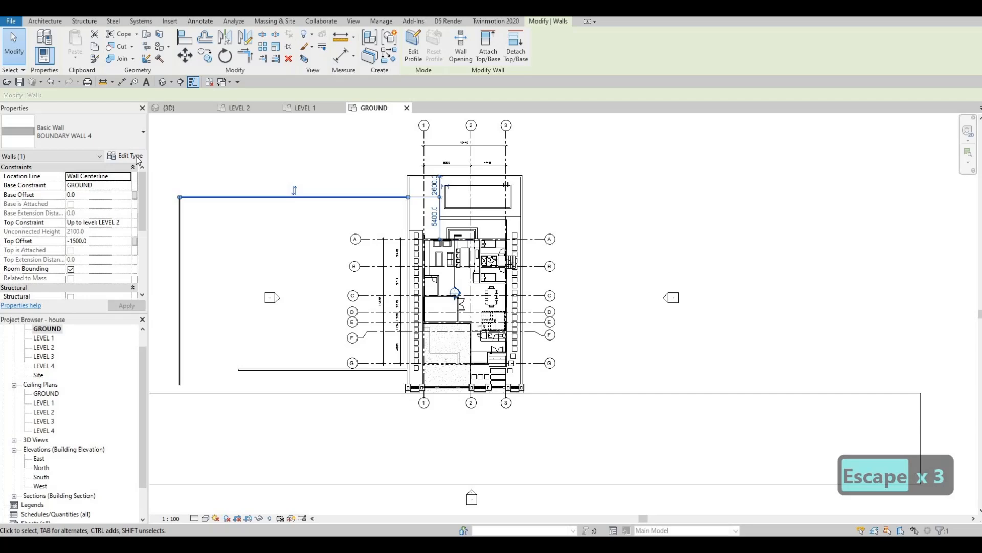
key("Escape")
key("Escape")
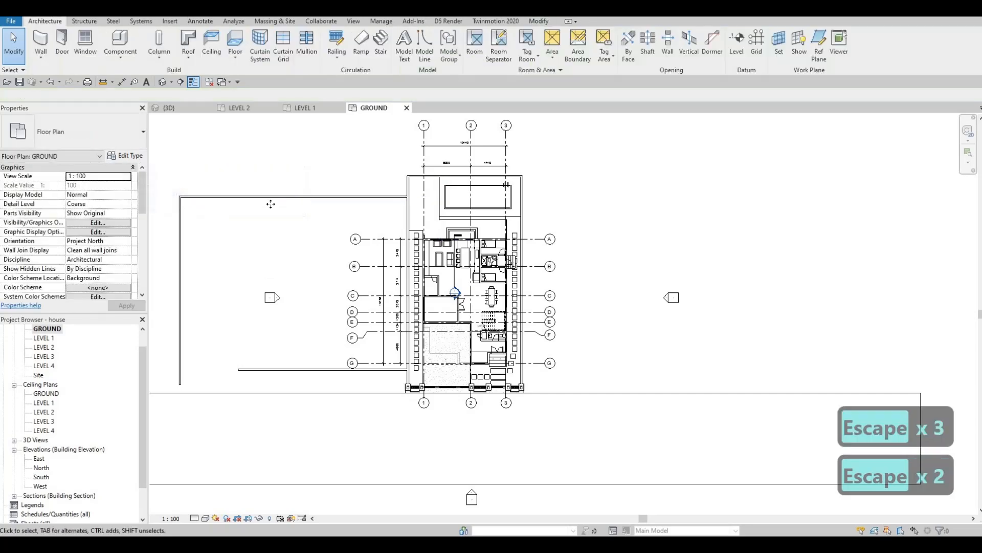
Draw a matching BOUNDARY WALL 4 wall about 15900 mm long running east from the house's eastern boundary wall near the front
left_click(294, 195)
key("c")
key("s")
scroll(611, 344, "up", 1)
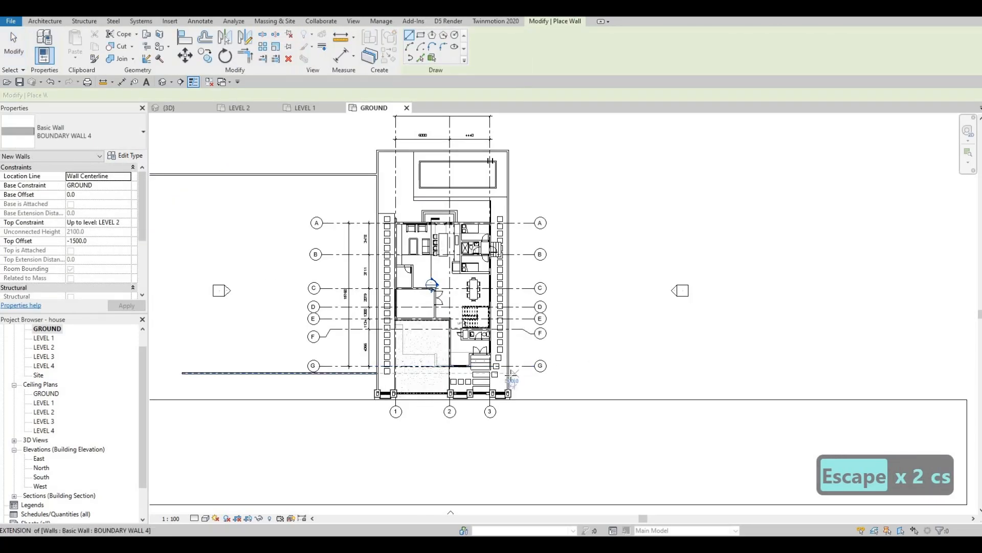
scroll(517, 389, "up", 3)
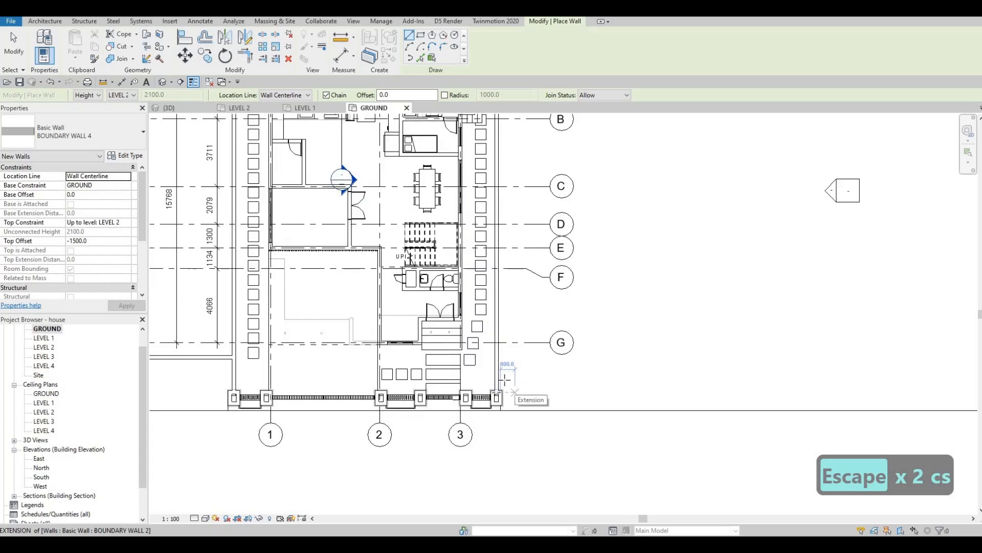
left_click(500, 383)
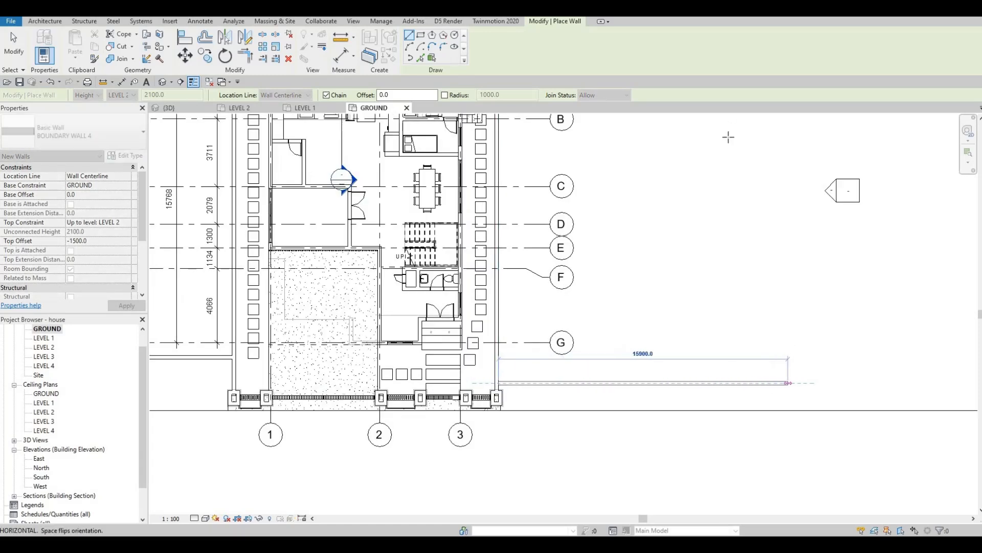
left_click(788, 383)
Continue the eastern plot wall about 23391 mm north, in line with the western rear wall, and back west to the house's boundary wall
middle_click_drag(728, 137, 727, 394)
scroll(766, 252, "down", 3)
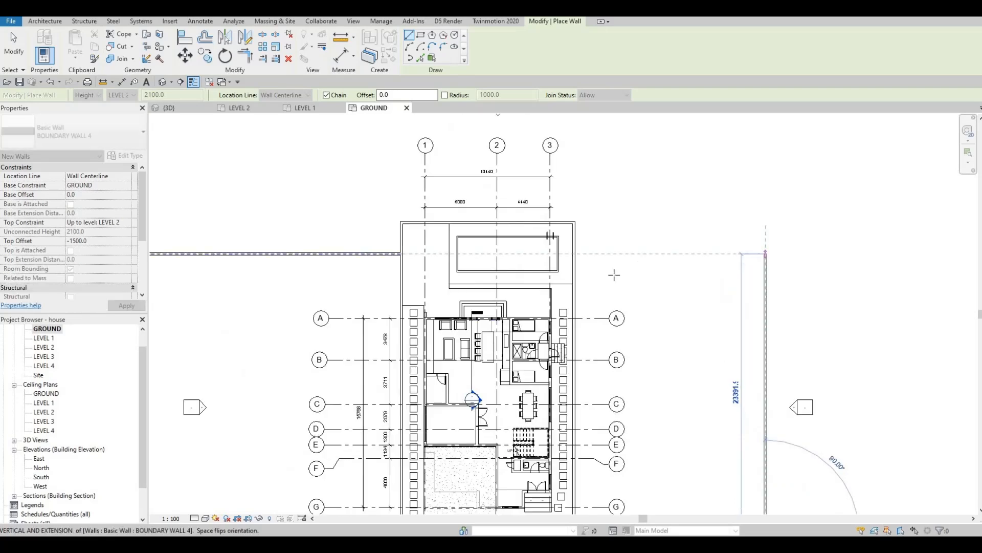
left_click(766, 253)
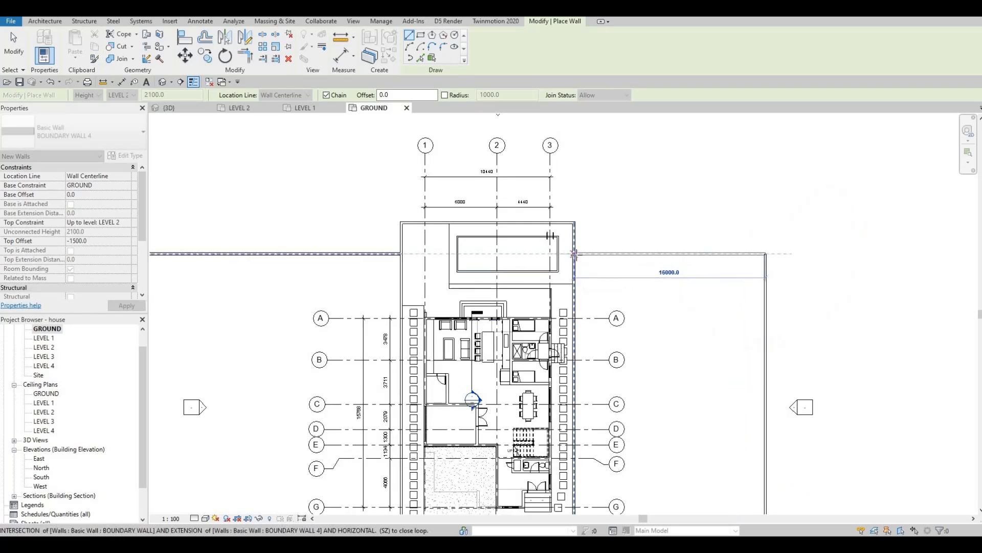
key("Escape")
scroll(660, 199, "down", 1)
key("Escape")
key("Escape")
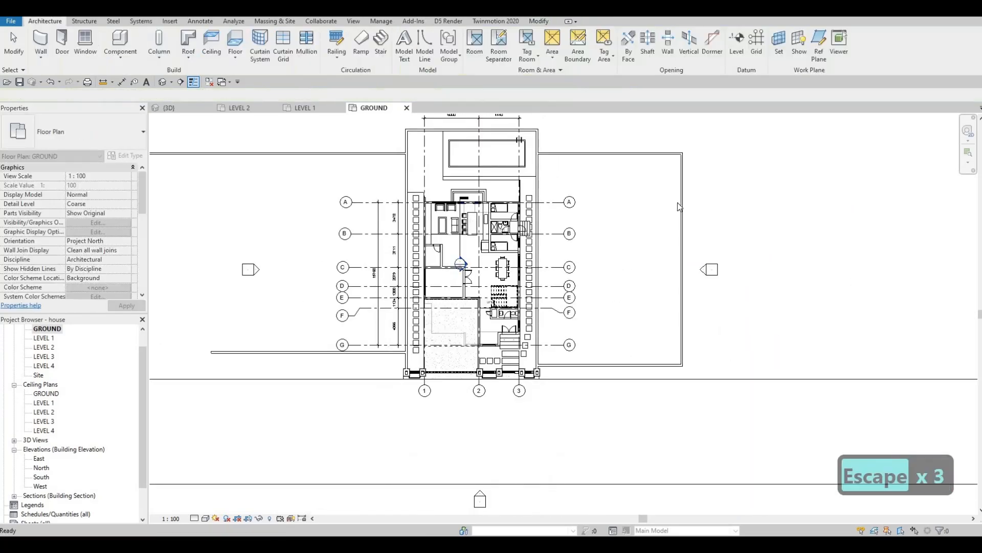
Select the eastern plot's three connected boundary walls and duplicate their wall type as BOUNDARY WALL 5
key("Tab")
left_click(548, 154)
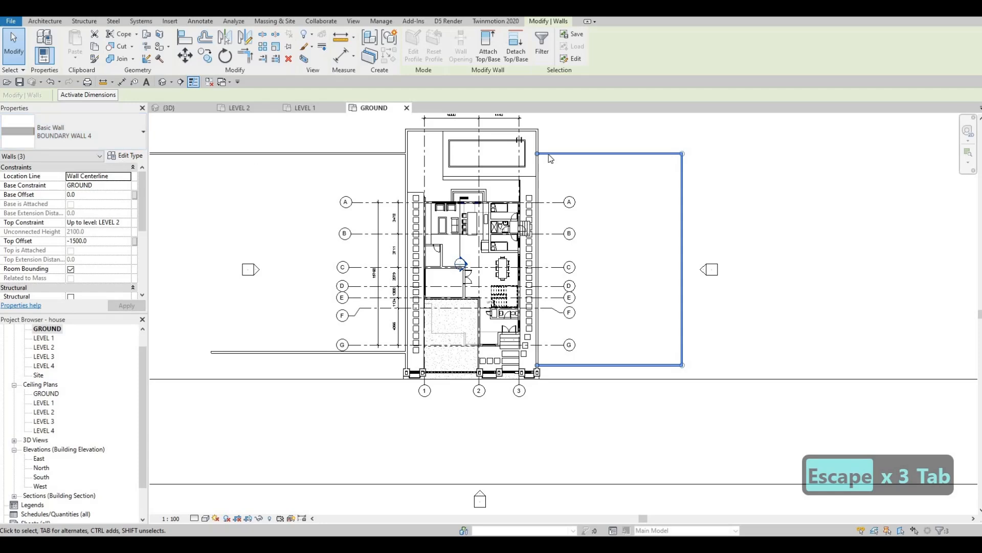
left_click(125, 155)
left_click(839, 169)
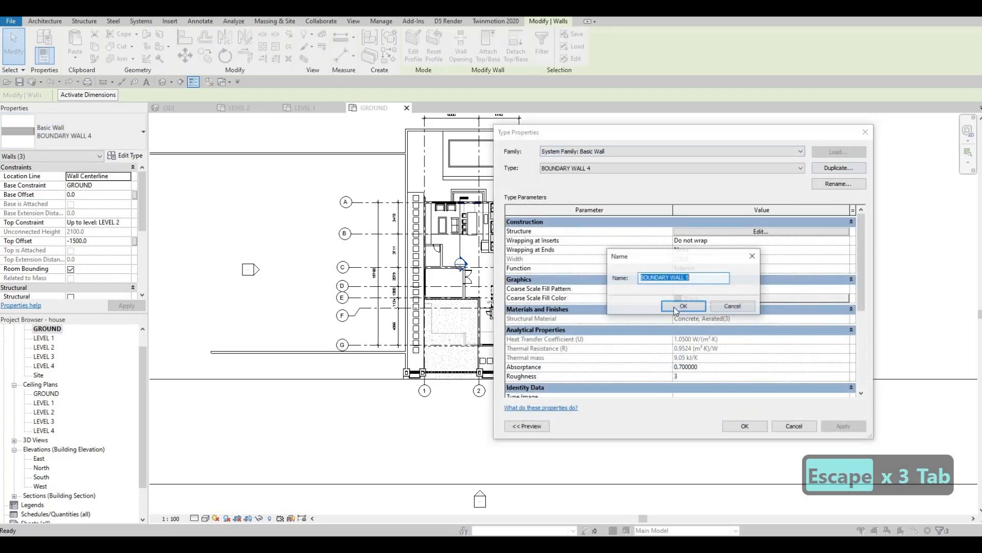
key("Return")
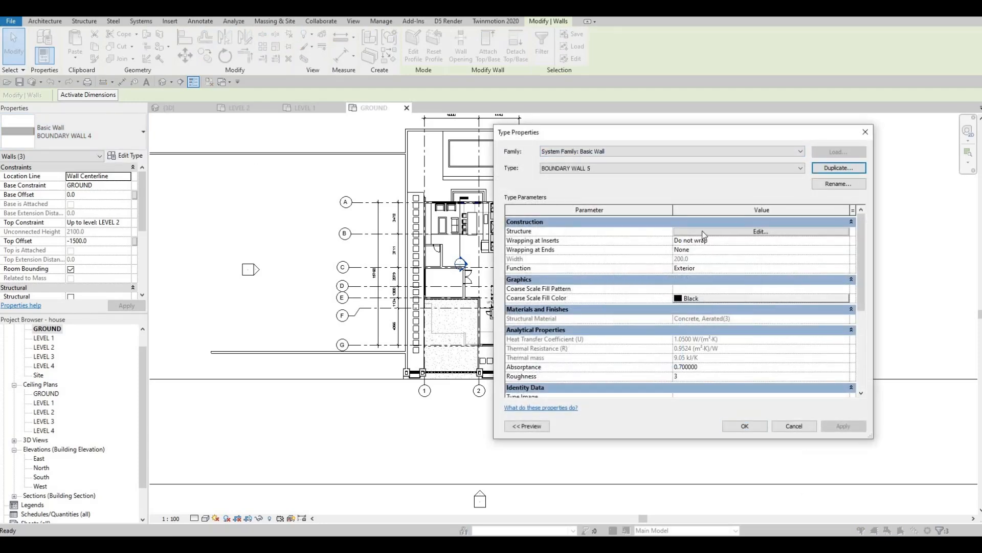
Give BOUNDARY WALL 5's structure layer a duplicate of the Concrete, Aerated(3) material and apply the new type
left_click(706, 231)
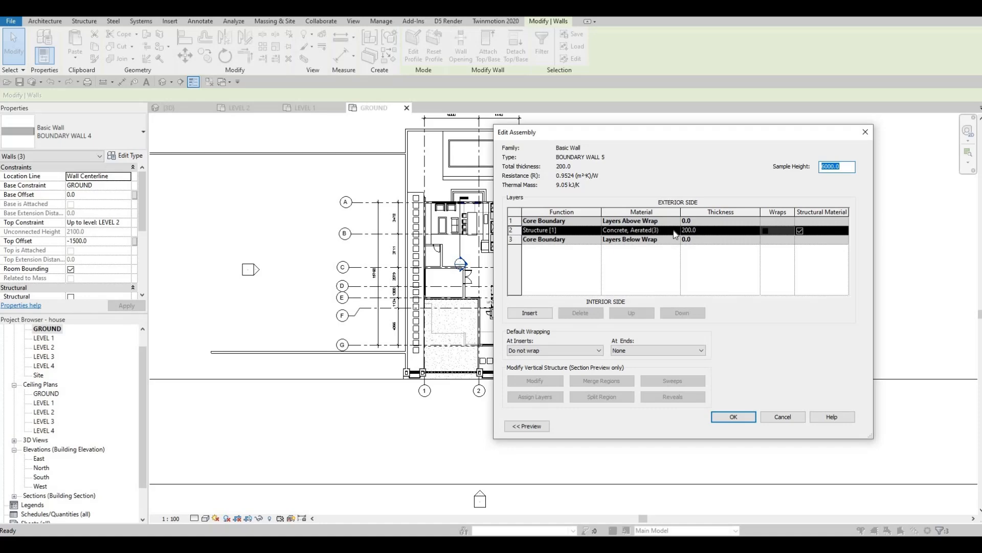
left_click(665, 231)
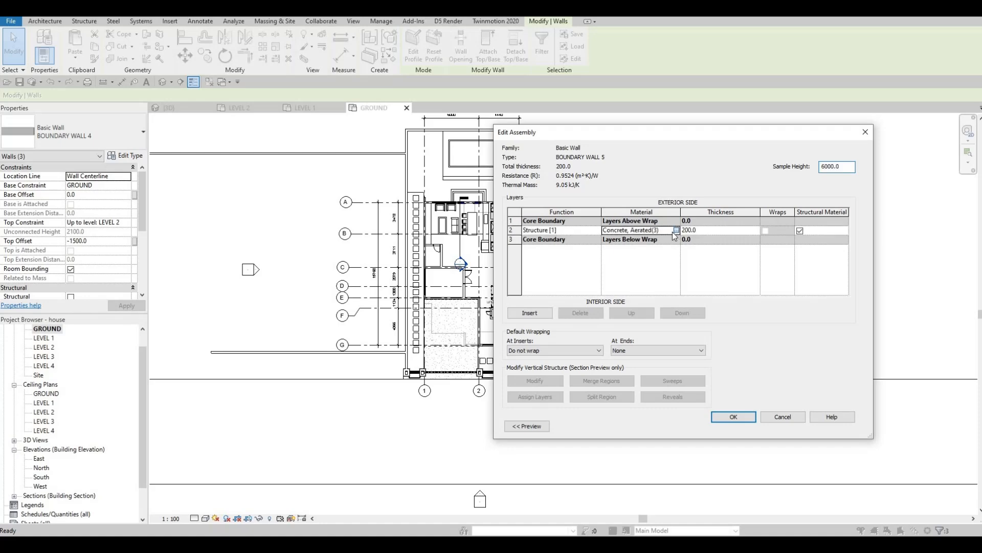
left_click(675, 230)
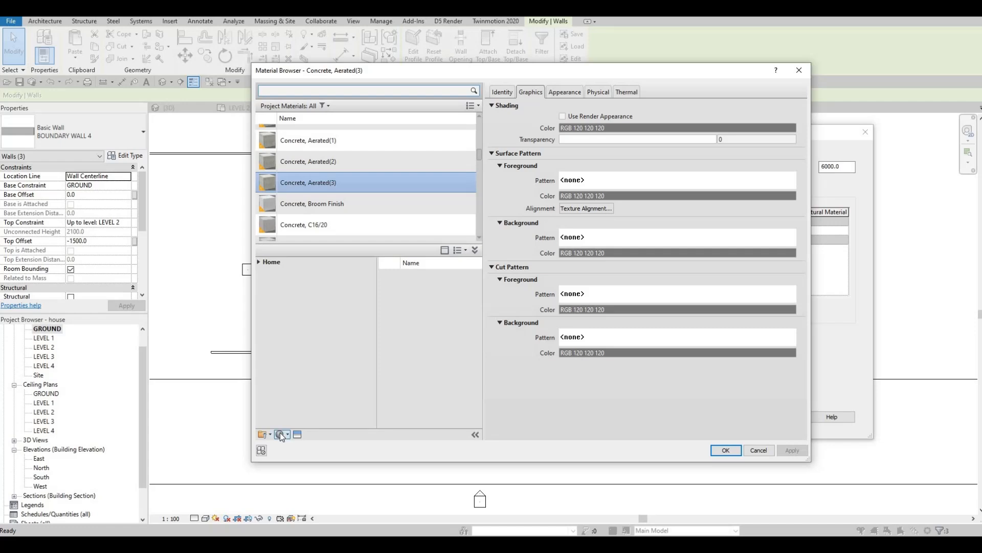
left_click(281, 434)
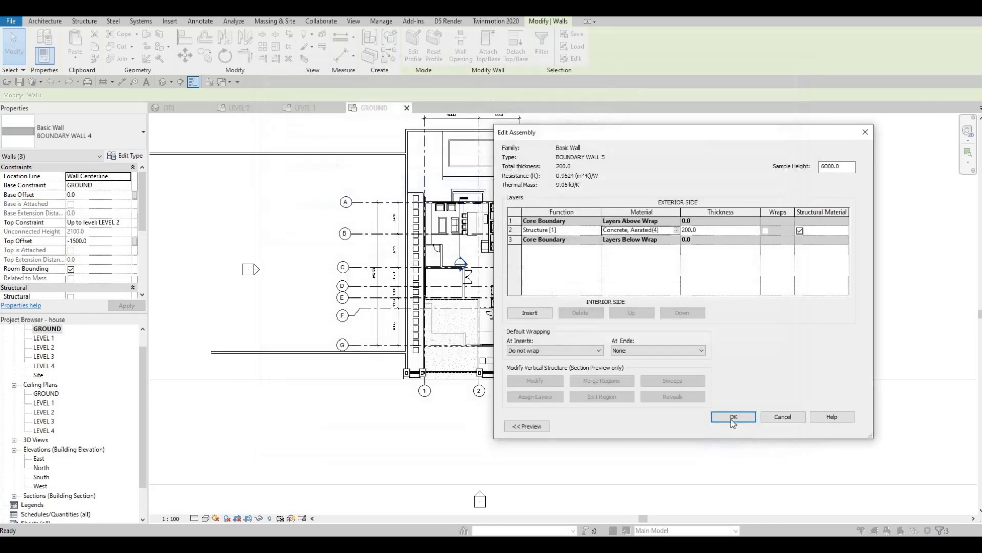
left_click(734, 417)
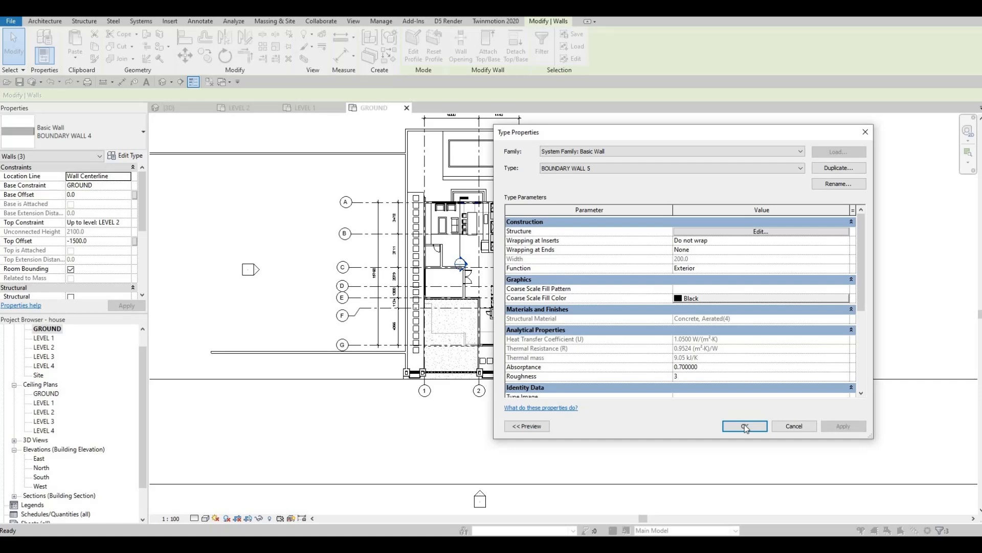
Move the western plot's outer side wall east to about 26900 mm from the house's western boundary wall
middle_click_drag(198, 243, 343, 241)
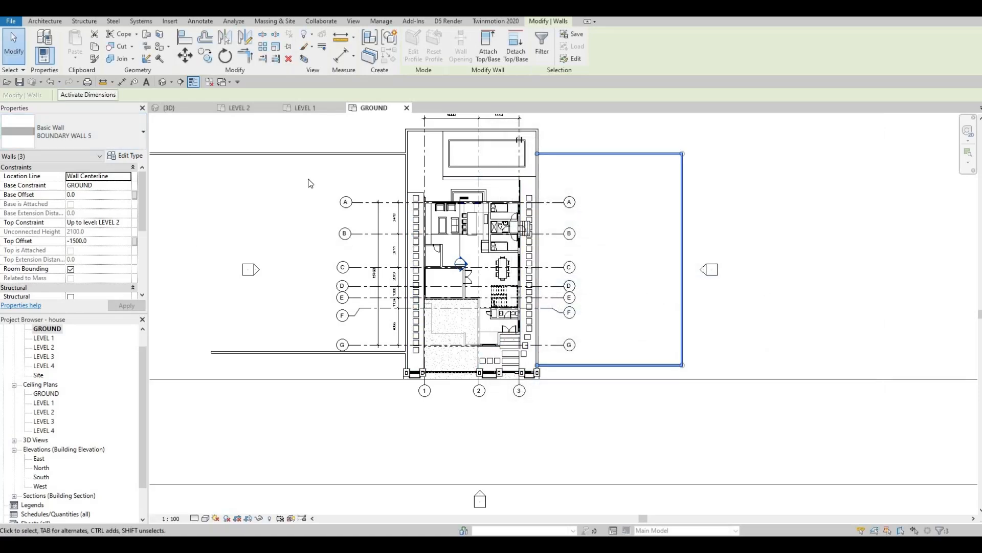
double_click(291, 200)
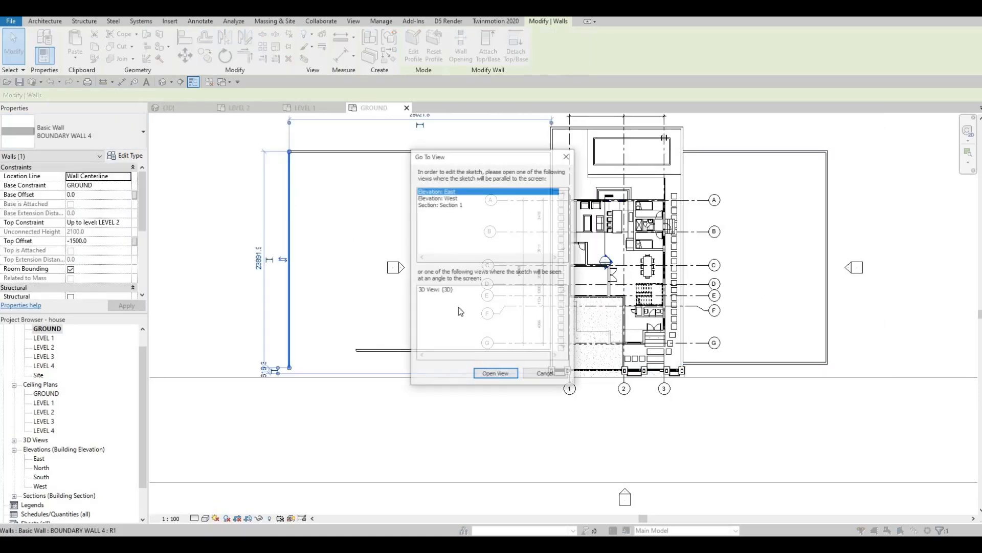
key("Escape")
key("Escape")
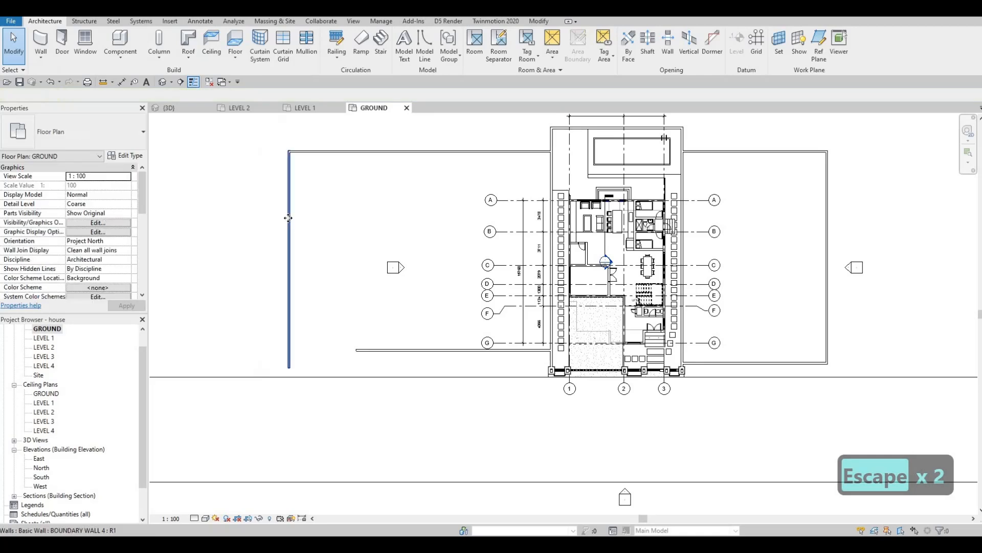
left_click(290, 218)
left_click_drag(304, 218, 308, 220)
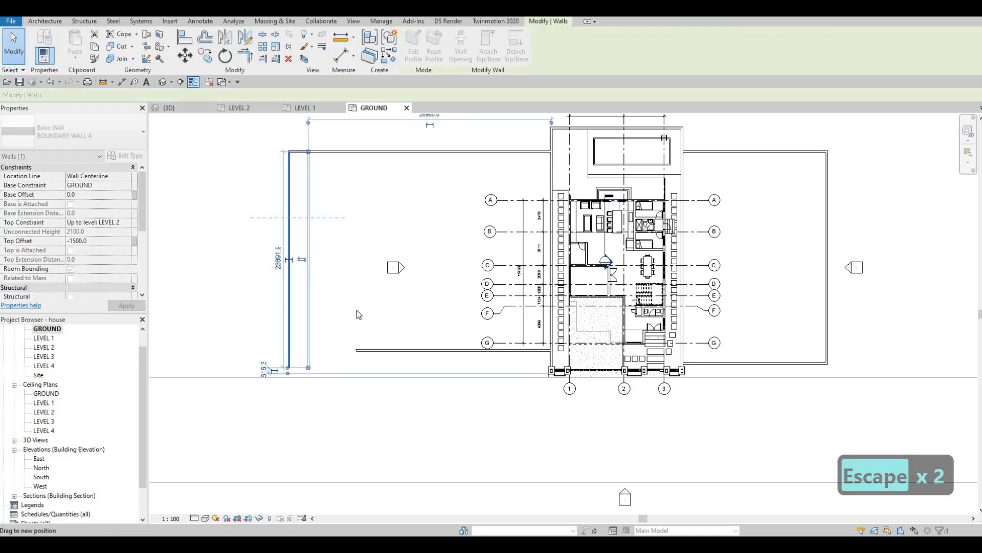
Shorten the western plot's front wall by pulling its free west end toward the house
left_click(364, 349)
left_click_drag(409, 351, 493, 321)
key("Escape")
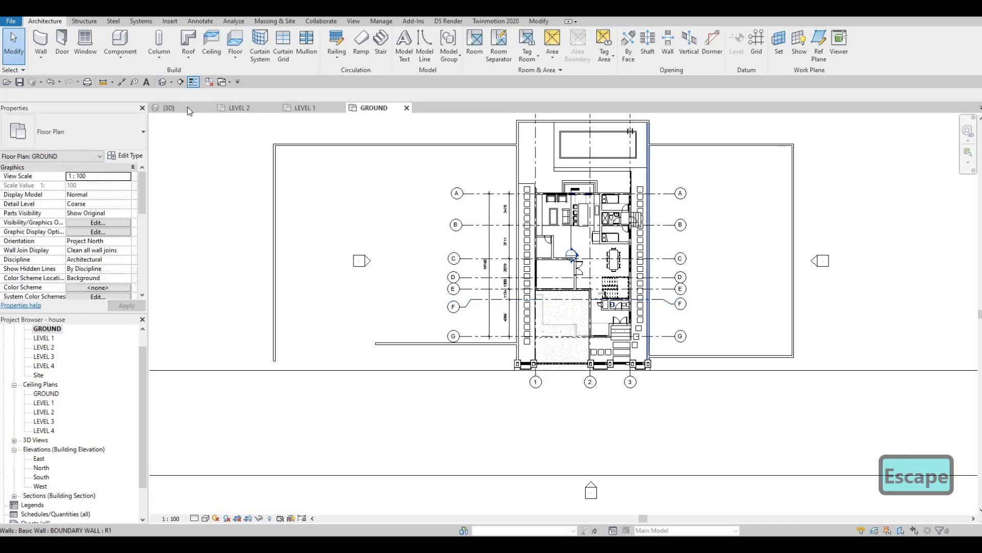
Examine the boundary walls of both neighbouring plots in the 3D view
left_click(186, 106)
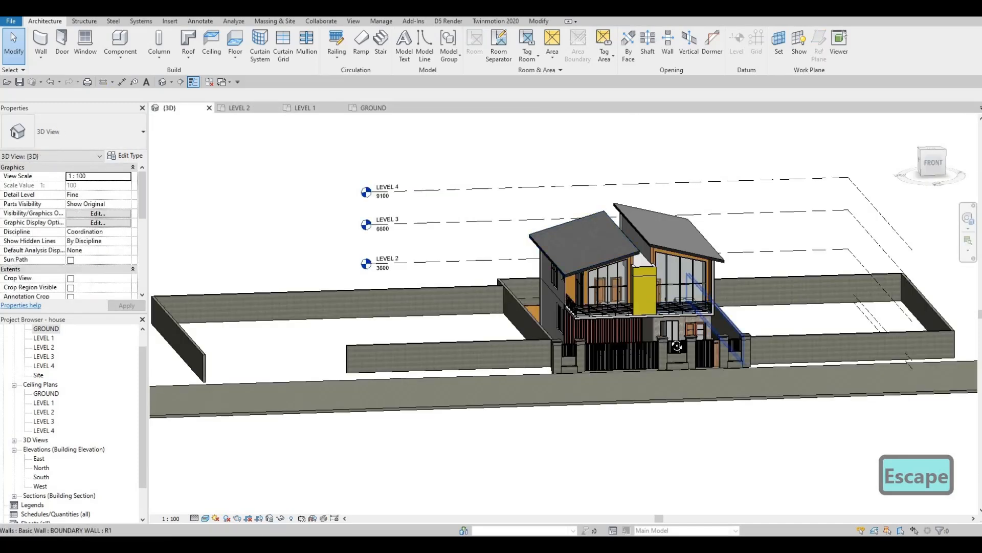
middle_click_drag(675, 345, 566, 324)
middle_click_drag(721, 375, 742, 252, "shift")
left_click(743, 253)
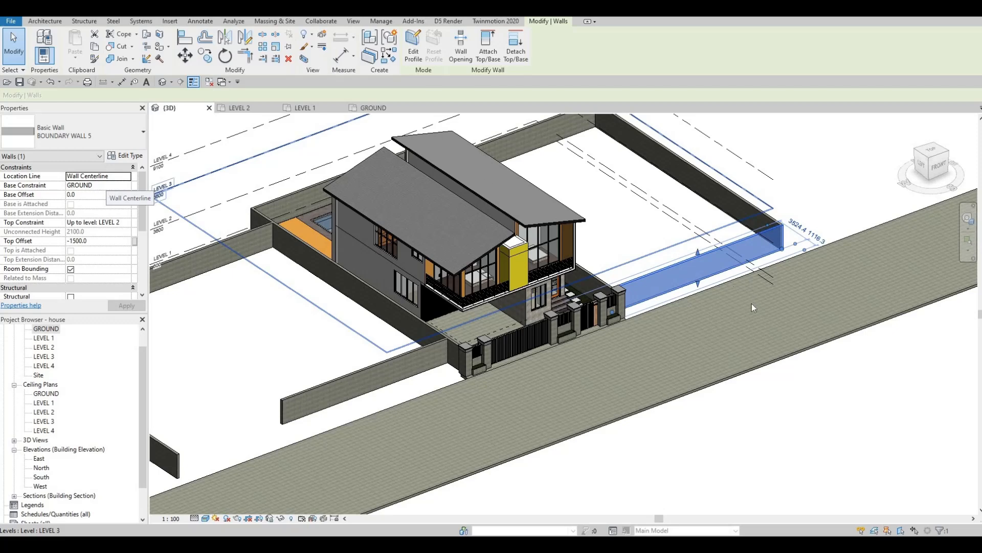
key("Escape")
key("Escape")
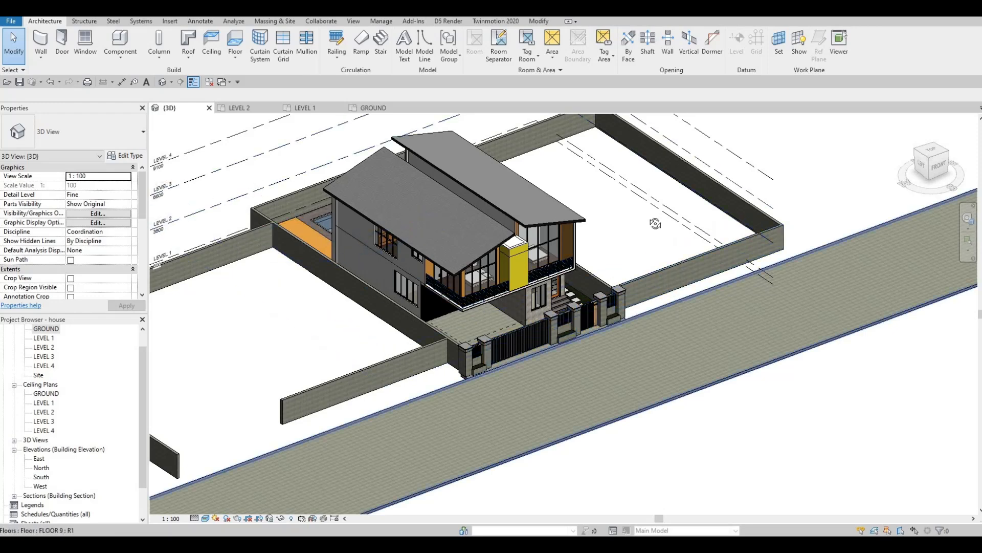
middle_click_drag(655, 224, 668, 243, "shift")
middle_click_drag(268, 244, 312, 281)
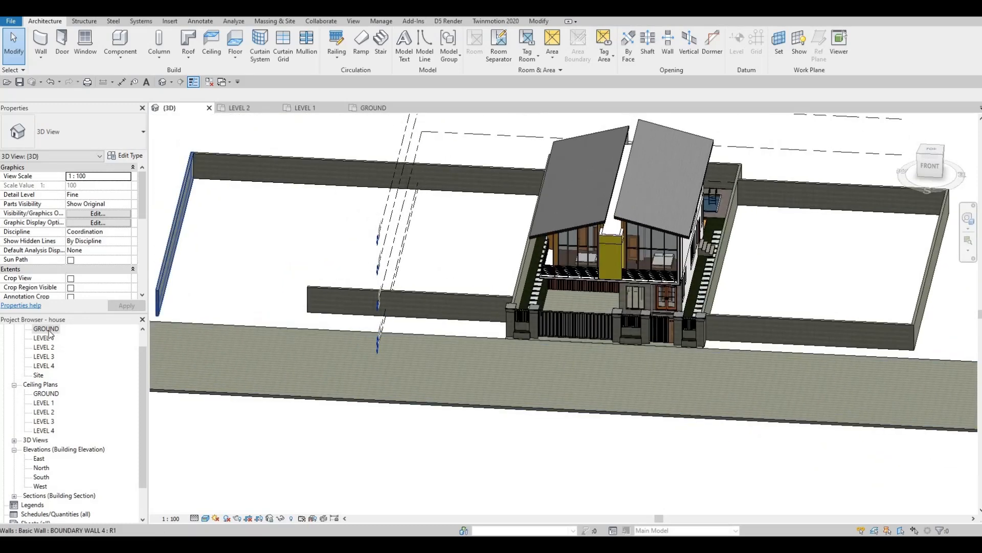
In the GROUND plan, create a rectangular FLOOR 4 floor over the western plot, from its rear wall down to the road edge
double_click(46, 328)
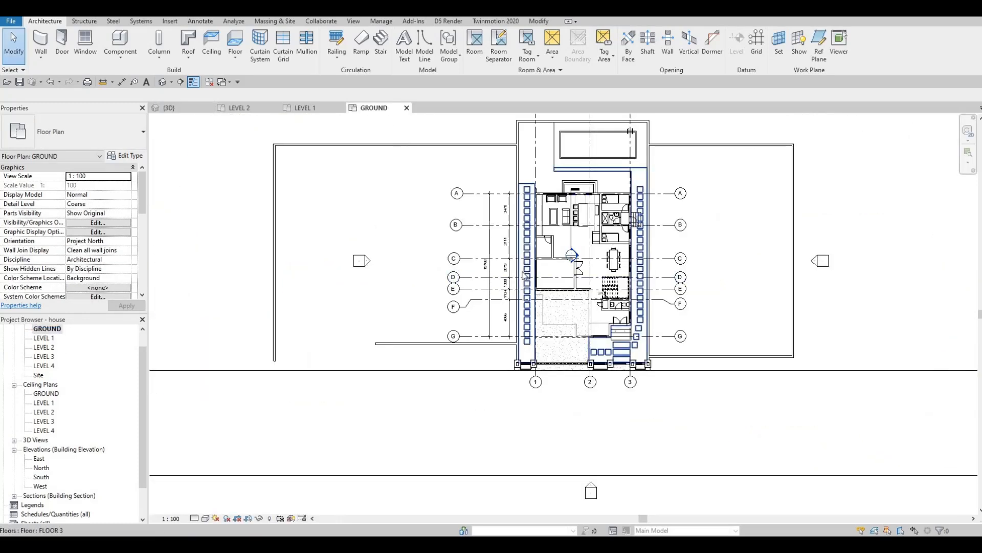
left_click(516, 267)
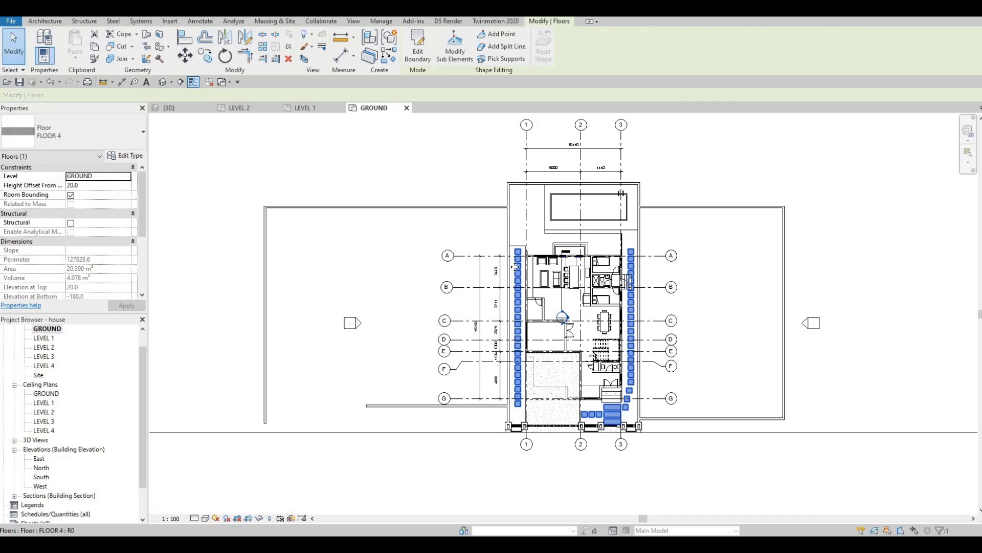
key("c")
key("s")
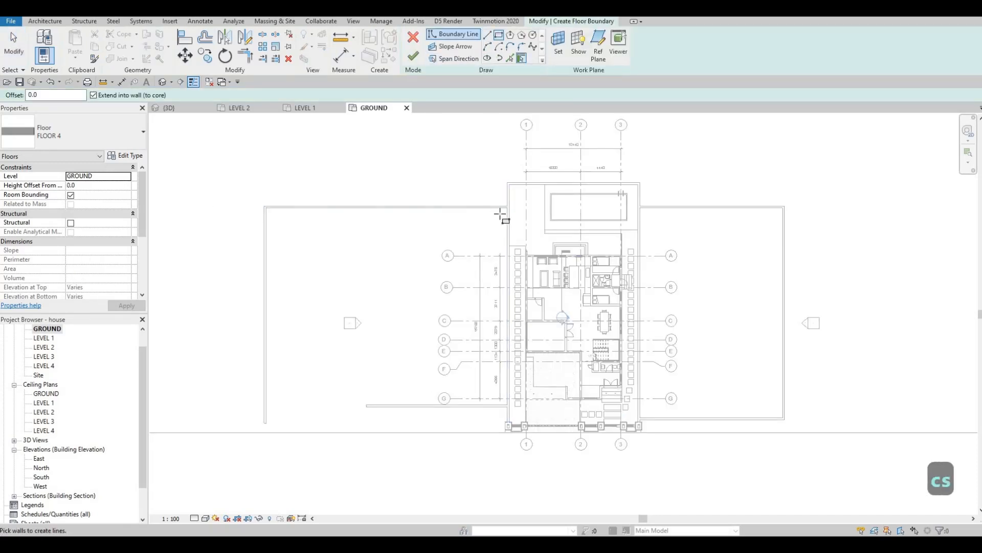
key("l")
key("i")
scroll(504, 210, "up", 1)
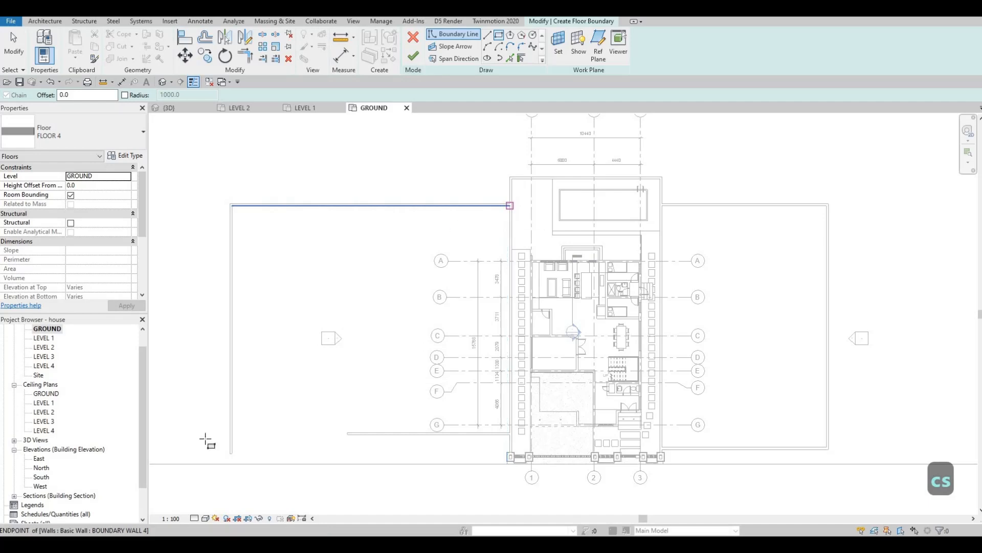
left_click(231, 458)
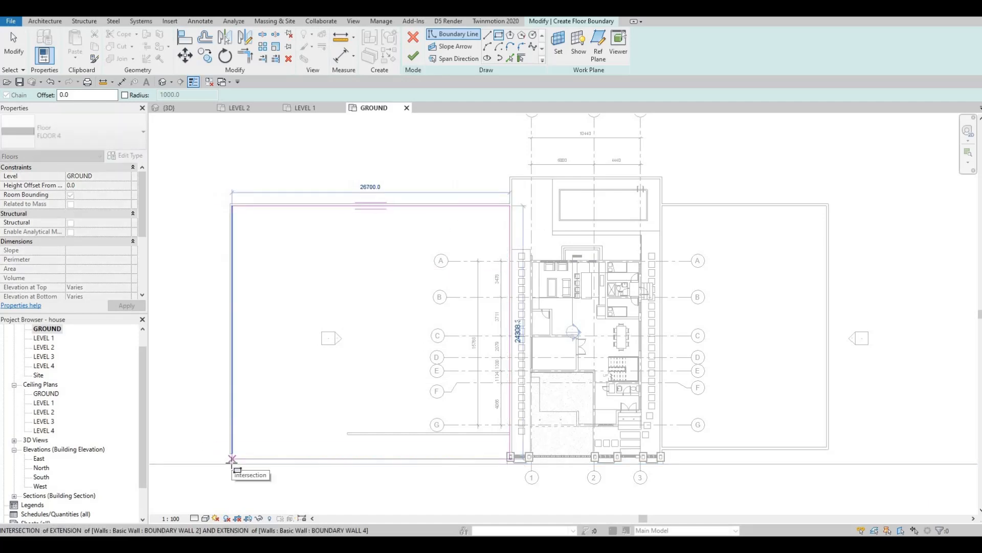
left_click(231, 463)
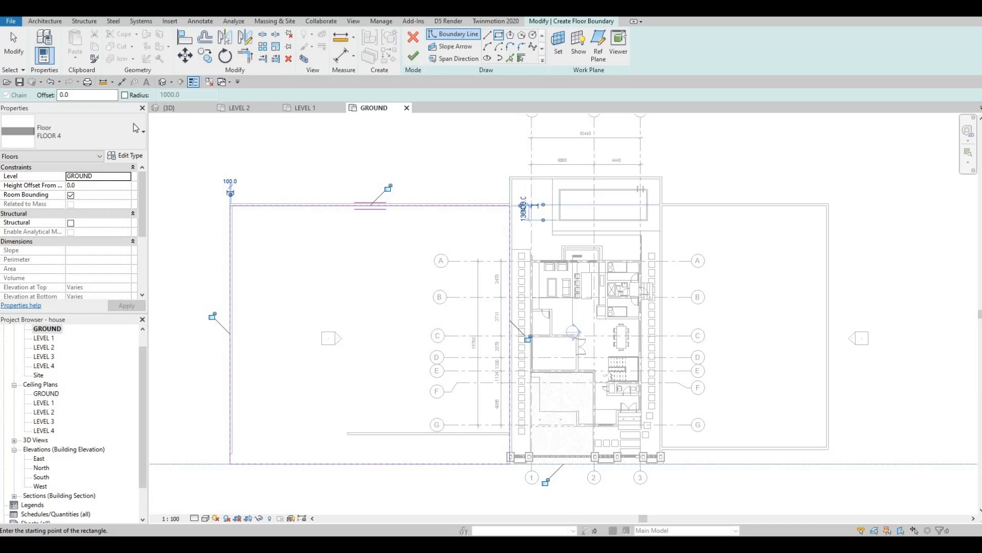
left_click(413, 55)
Duplicate the western plot floor's type as FLOOR 10
left_click(125, 155)
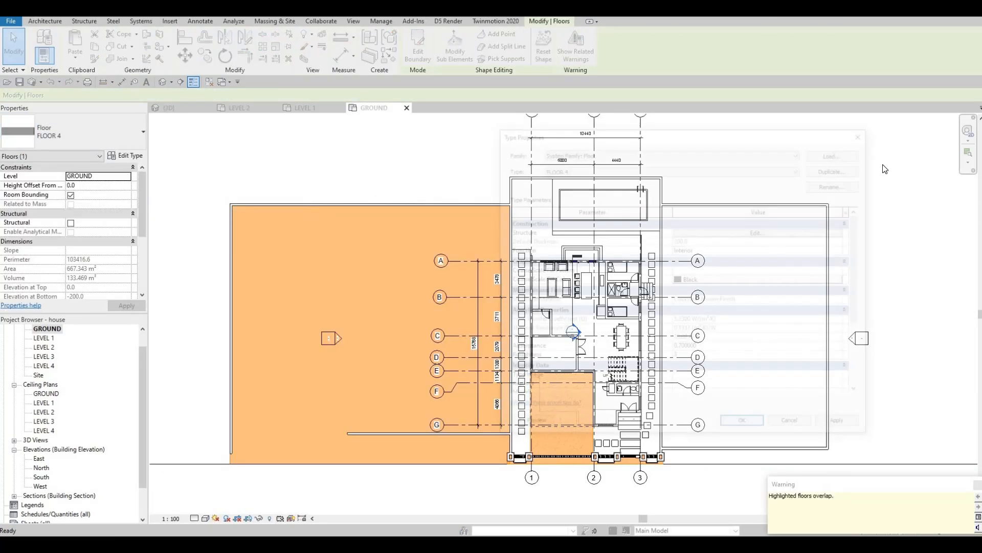
left_click(857, 167)
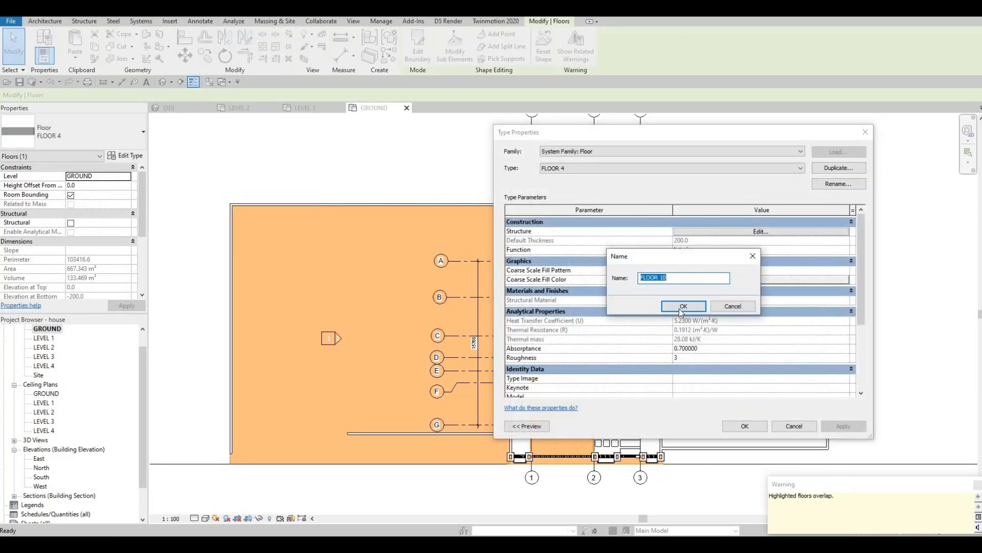
left_click(683, 307)
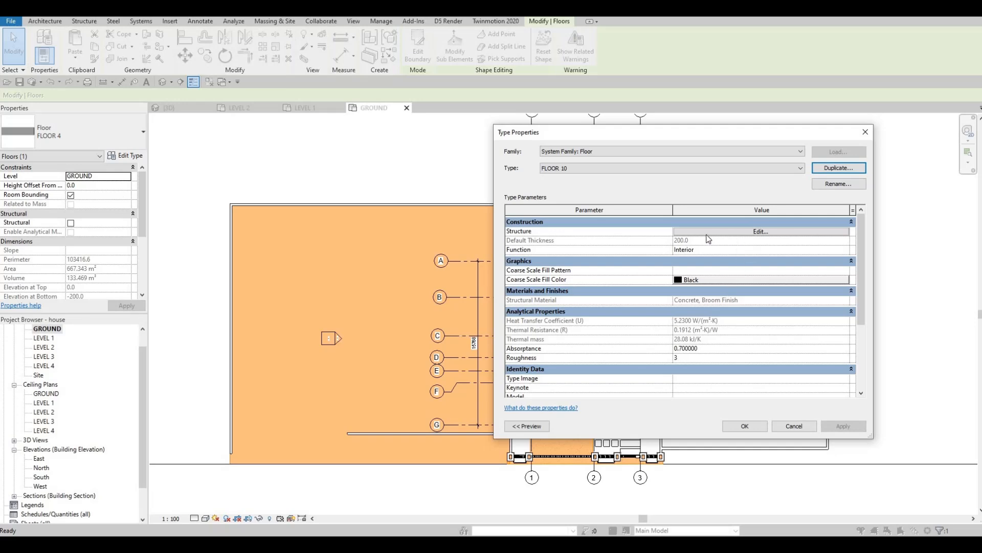
Give FLOOR 10's structure layer a duplicate of the Concrete, Broom Finish material and apply the type to the western plot floor
left_click(738, 233)
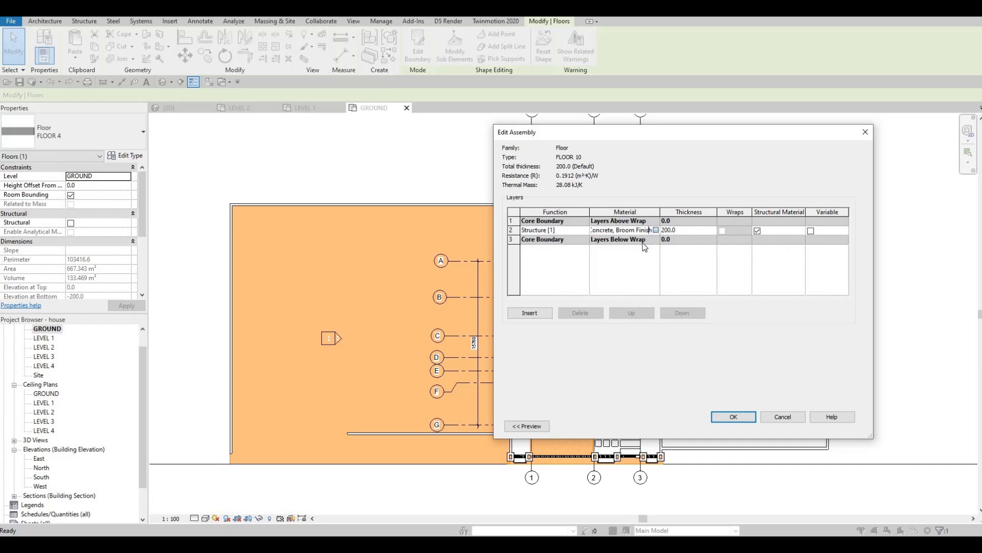
left_click(656, 229)
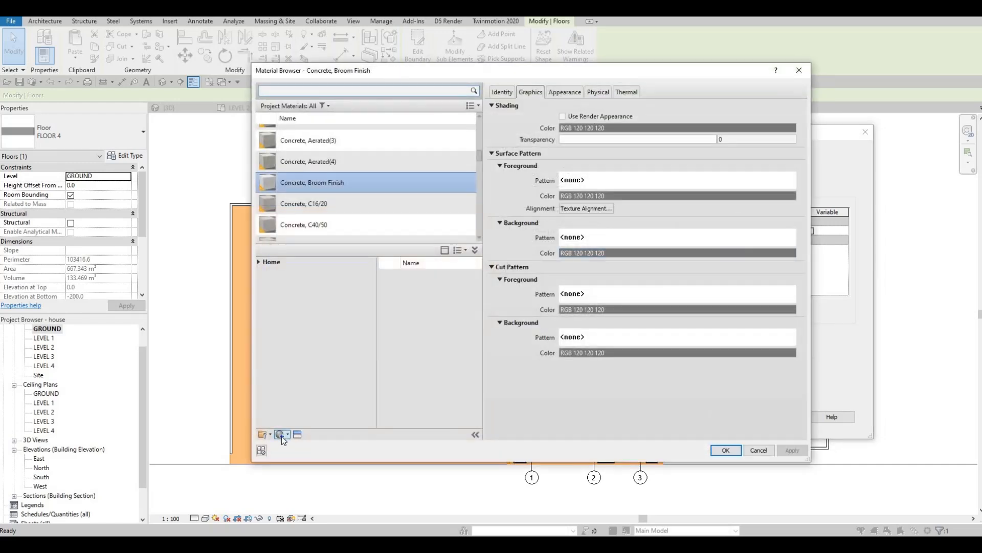
left_click(282, 435)
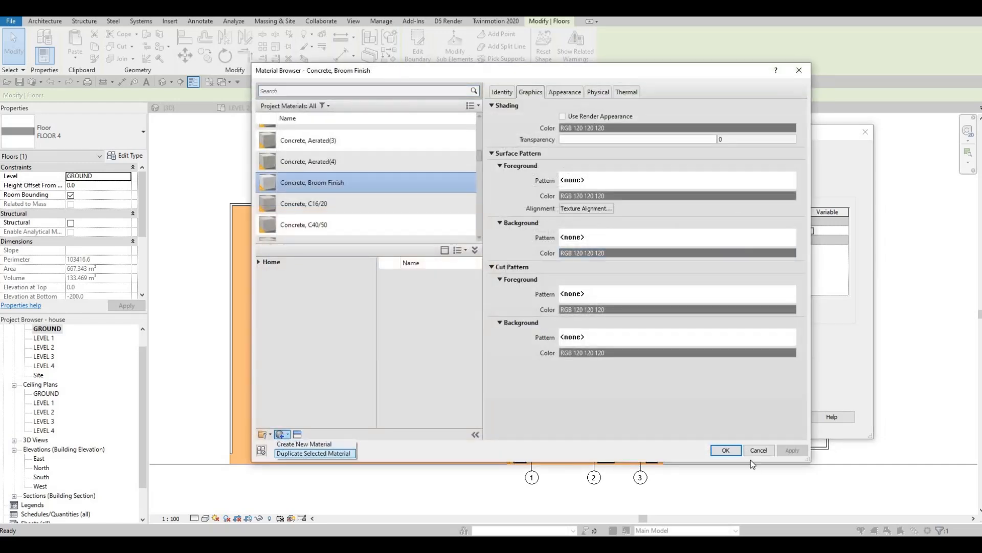
left_click(313, 453)
left_click(733, 450)
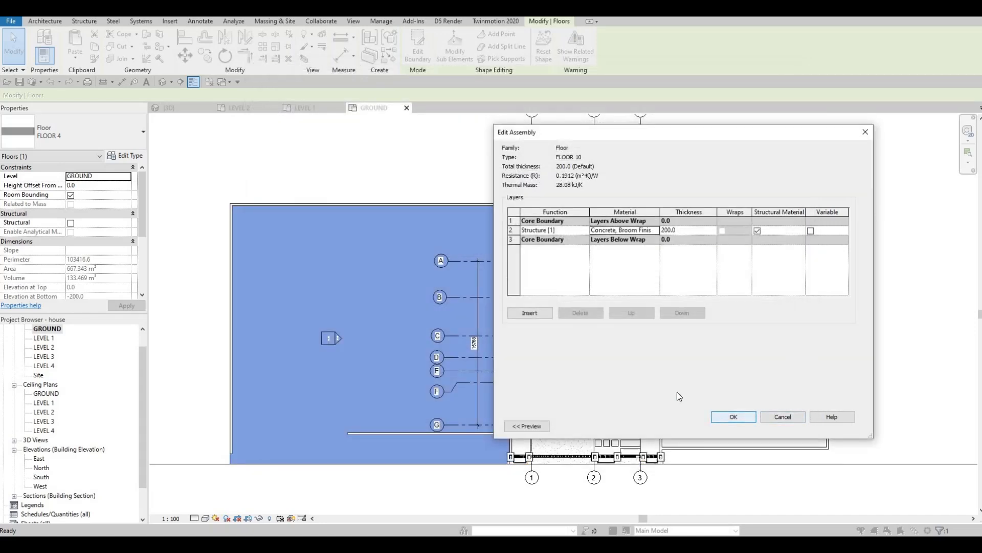
left_click(733, 416)
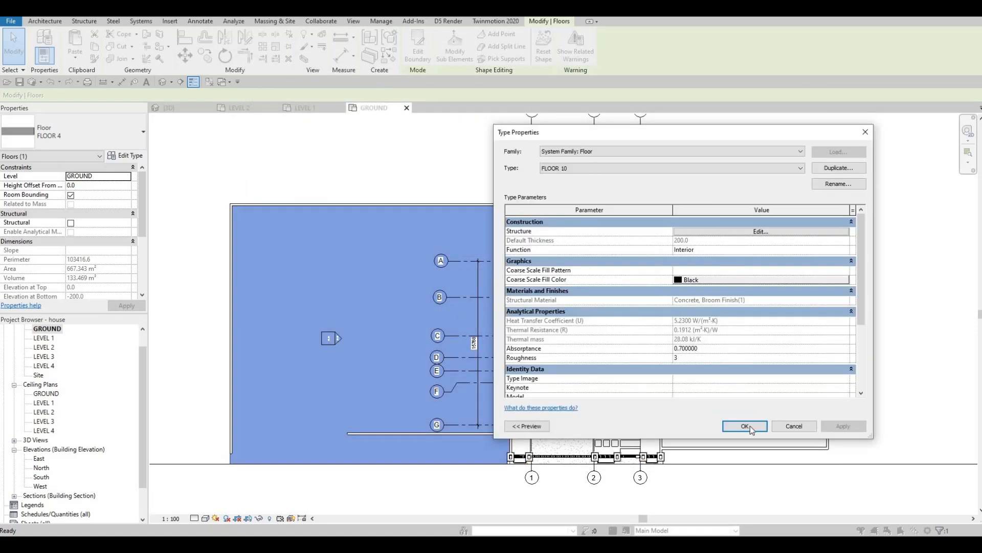
key("Return")
key("Escape")
key("Escape")
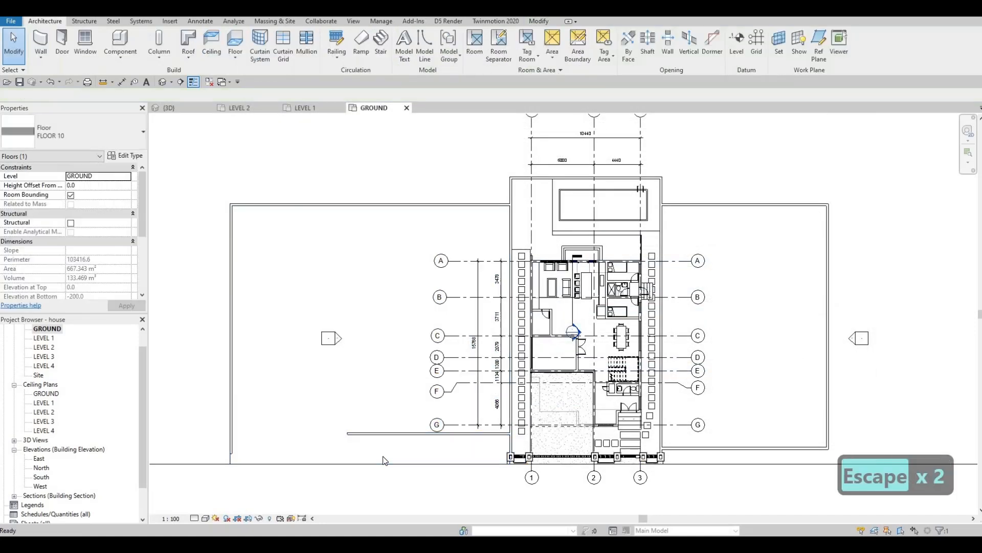
Sketch a rectangular floor over the eastern plot, matching the western plot's floor, from the outer rear corner to the house-side front corner
left_click(438, 434)
key("c")
key("s")
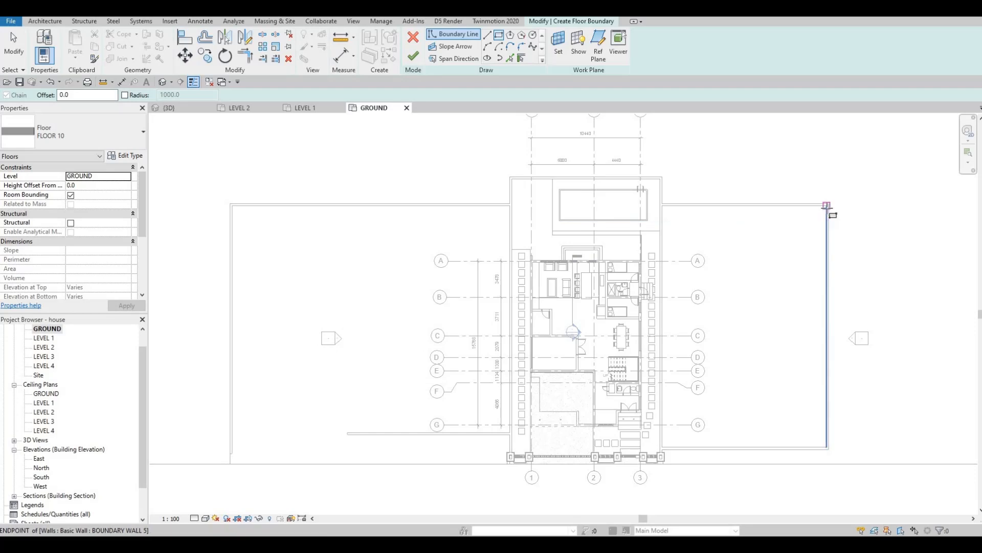
left_click(827, 205)
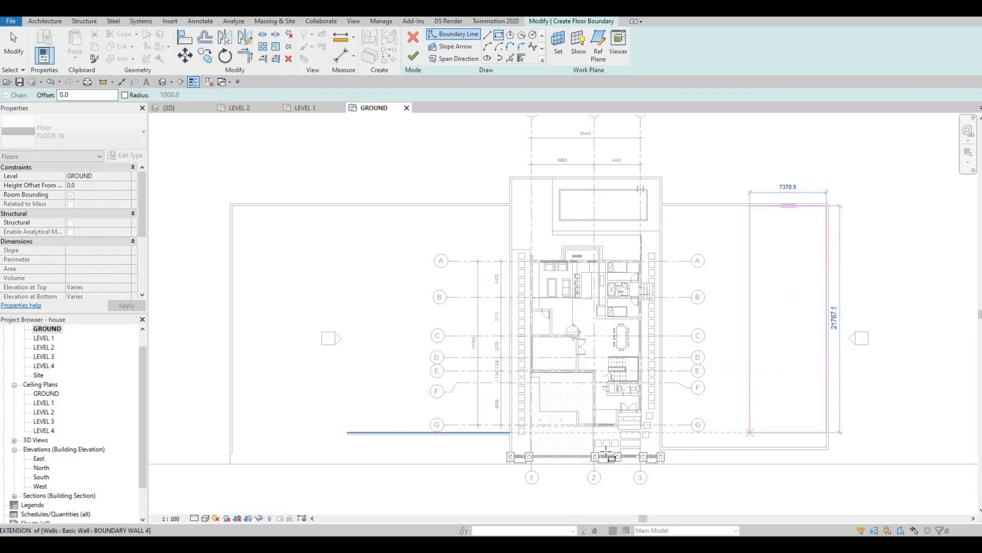
scroll(605, 451, "up", 2)
left_click(628, 415)
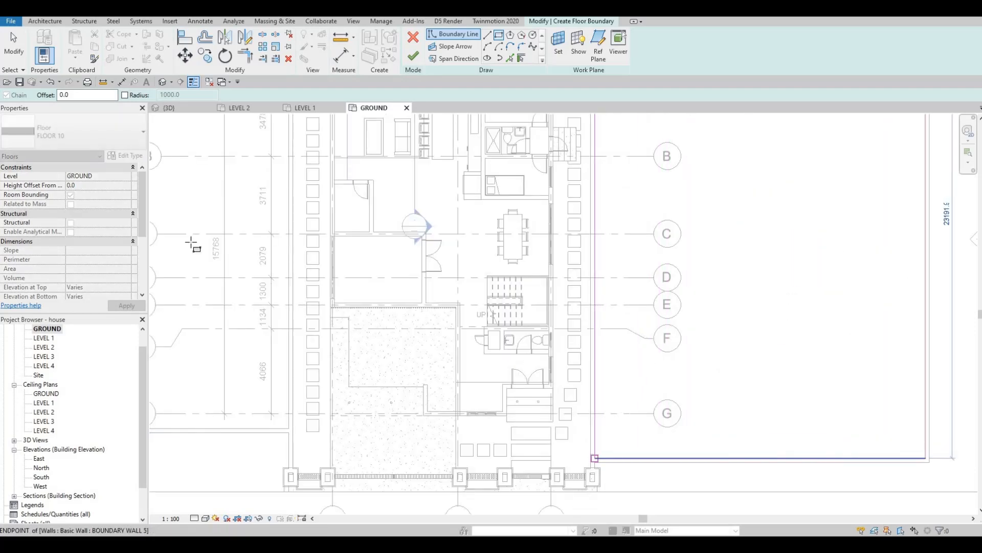
Duplicate the floor type as FLOOR 11 and give its structure layer a duplicate of the Concrete, Broom Finish(1) material
left_click(125, 157)
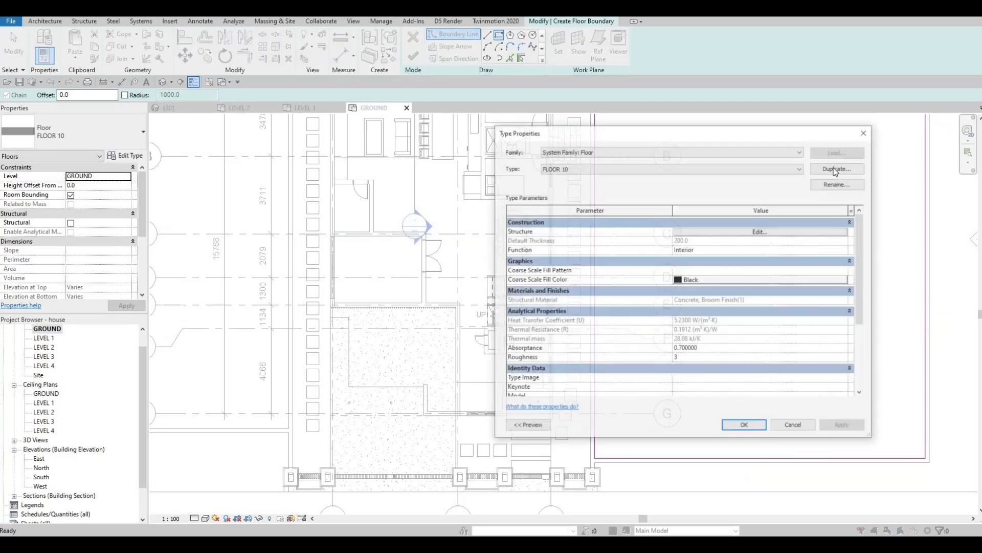
left_click(676, 309)
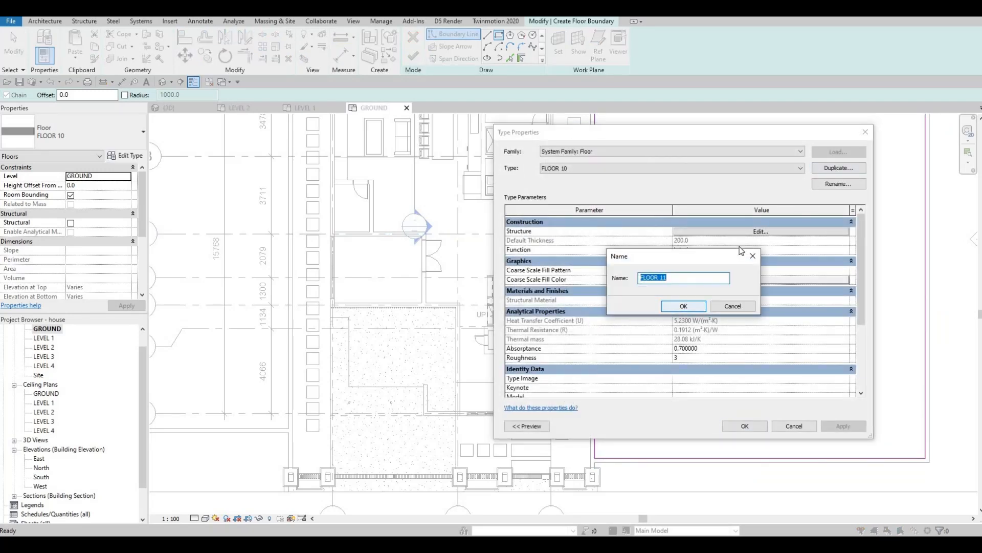
left_click(674, 234)
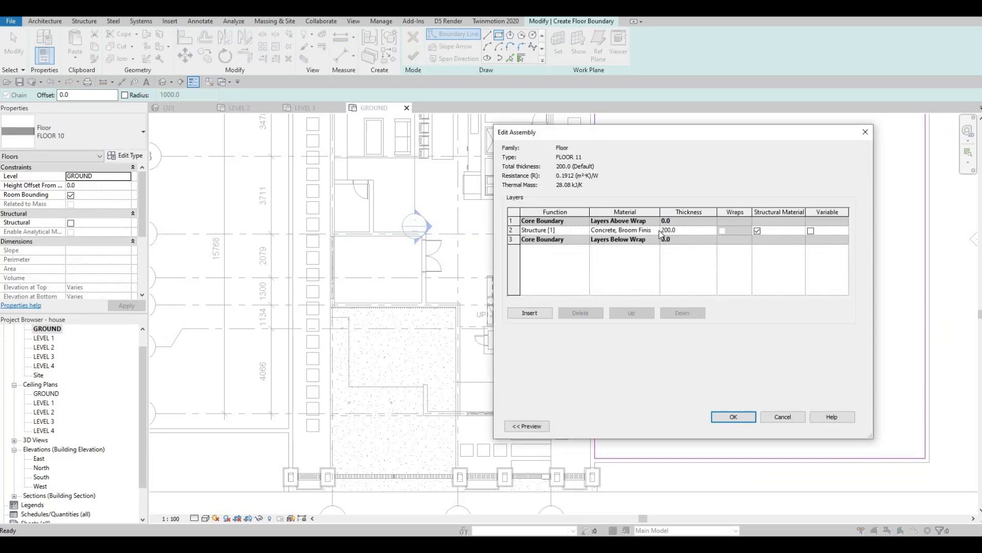
left_click(656, 229)
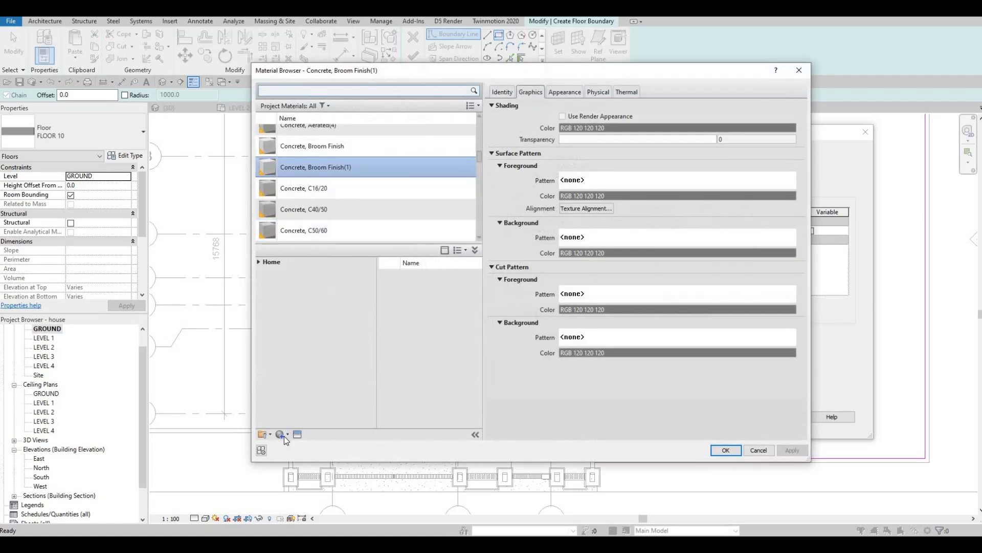
left_click(285, 434)
key("Return")
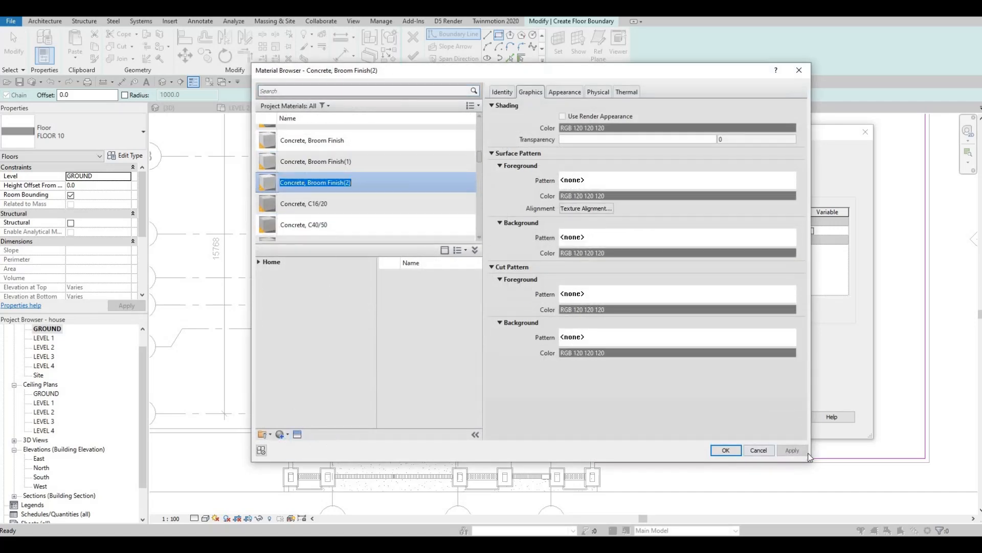
key("Return")
left_click(726, 450)
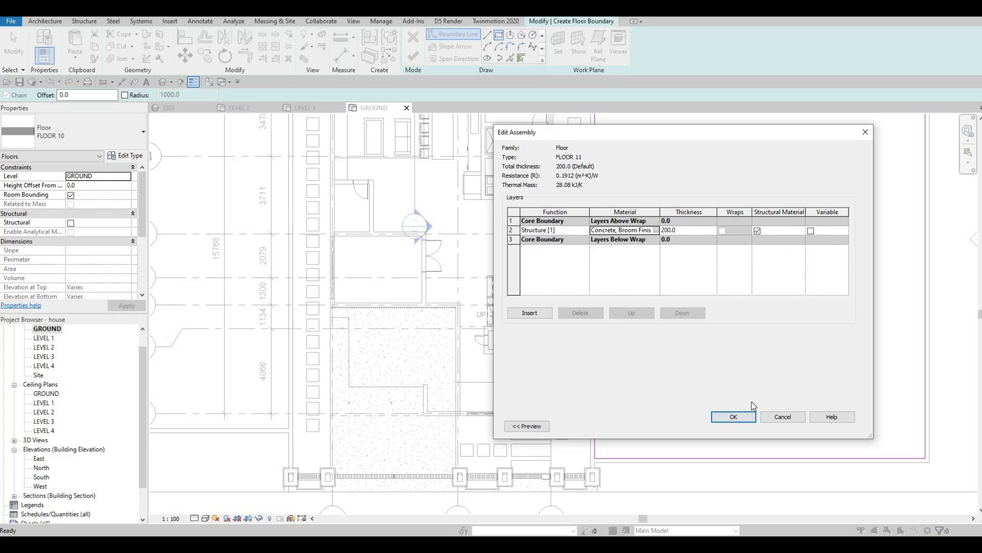
key("Return")
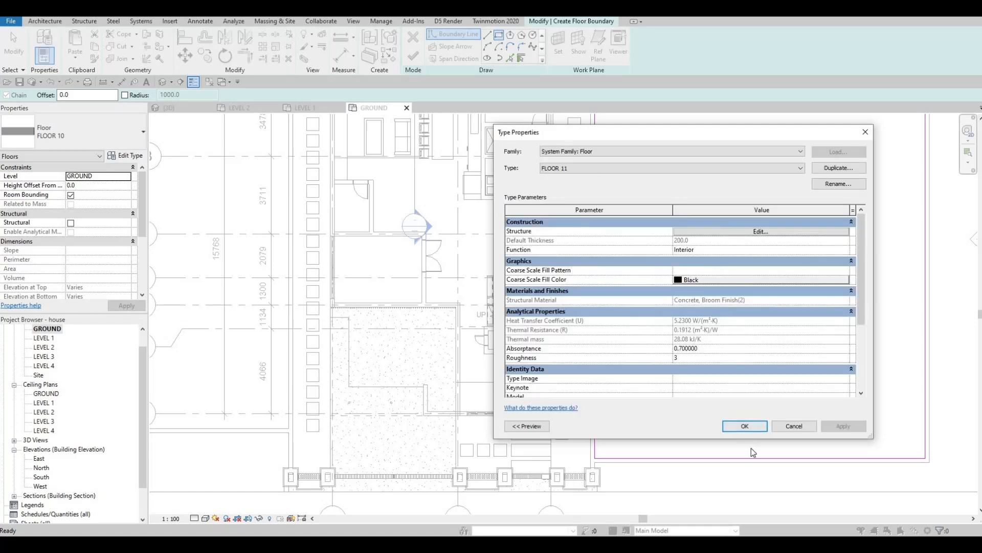
key("Return")
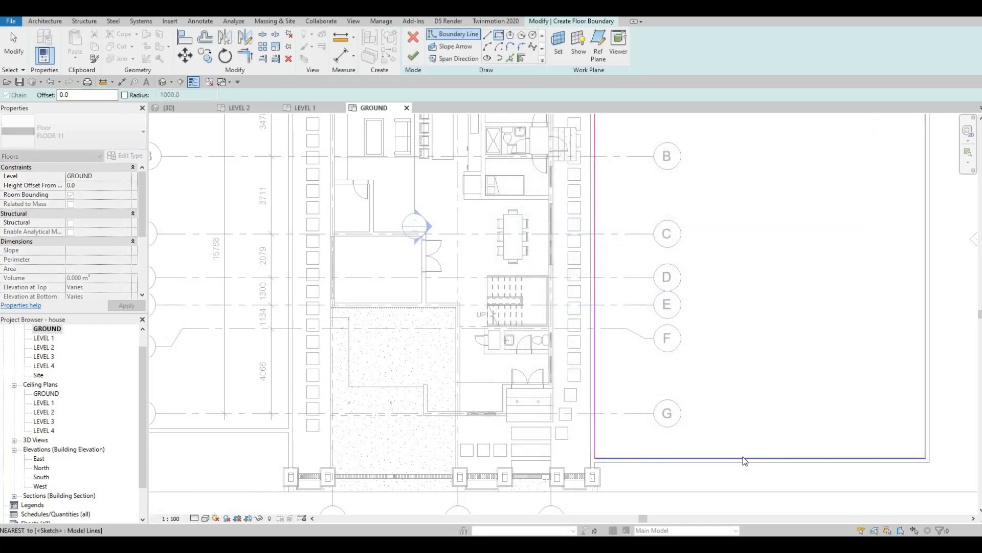
Move the front boundary line of the eastern plot's floor sketch out to the road edge and finish the floor
key("Escape")
key("Escape")
left_click(741, 459)
left_click_drag(741, 489, 740, 496)
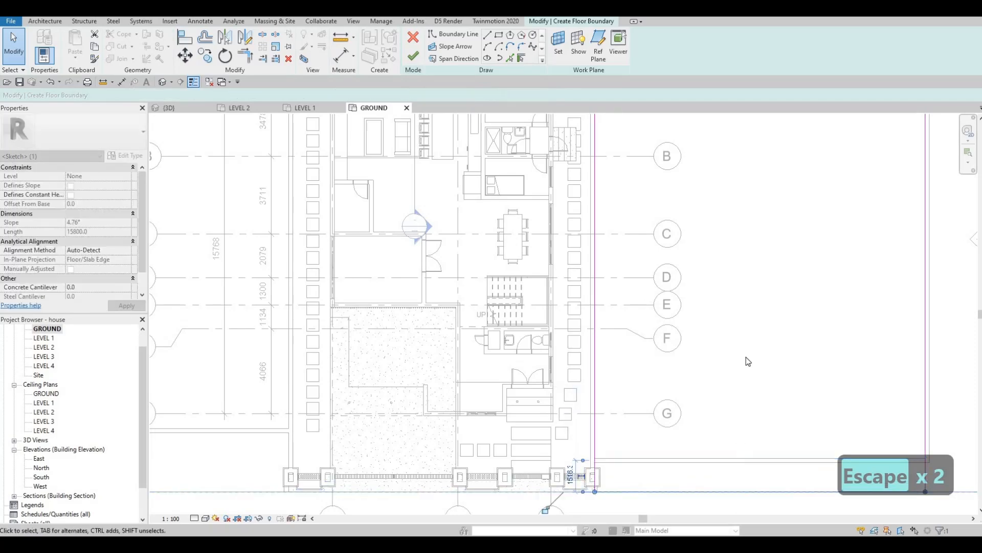
scroll(745, 360, "down", 2)
middle_click_drag(745, 359, 629, 364)
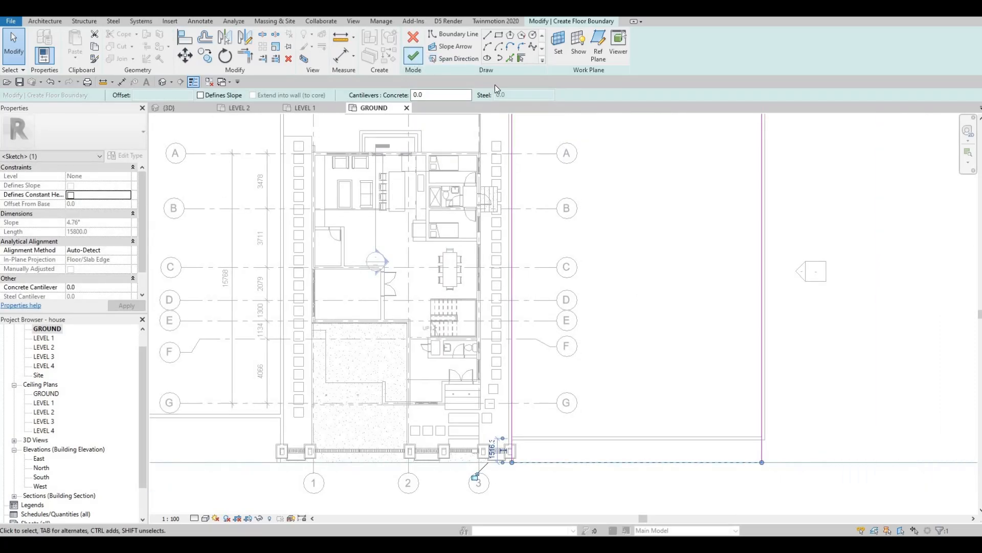
left_click(413, 56)
key("Escape")
key("Escape")
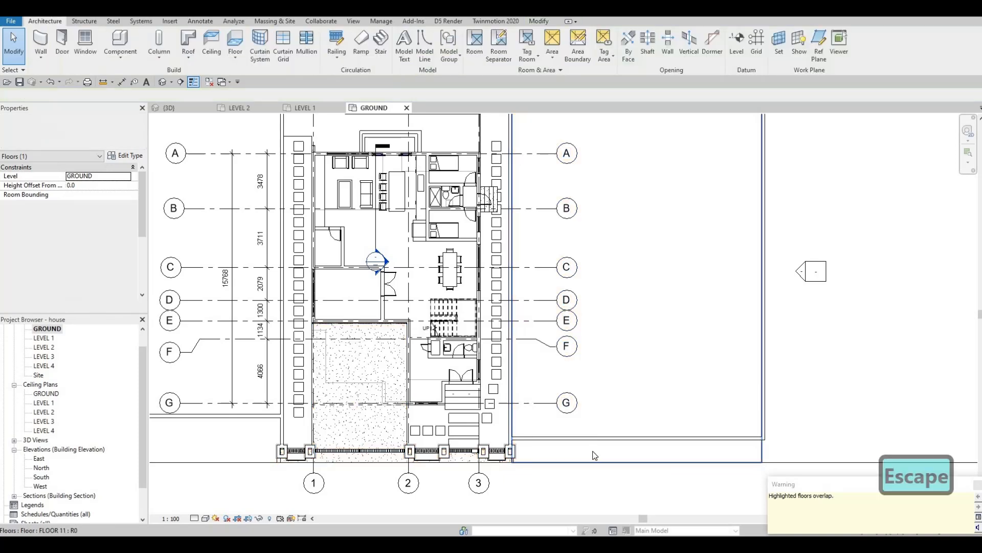
left_click(593, 453)
key("Escape")
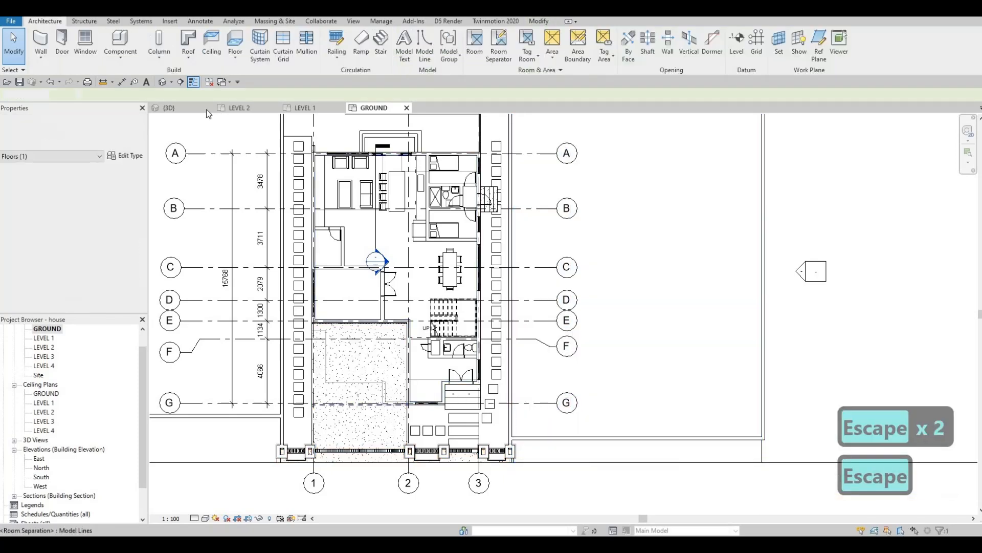
Examine both plot floors, the road edge and the boundary walls around the house in the 3D view
left_click(162, 82)
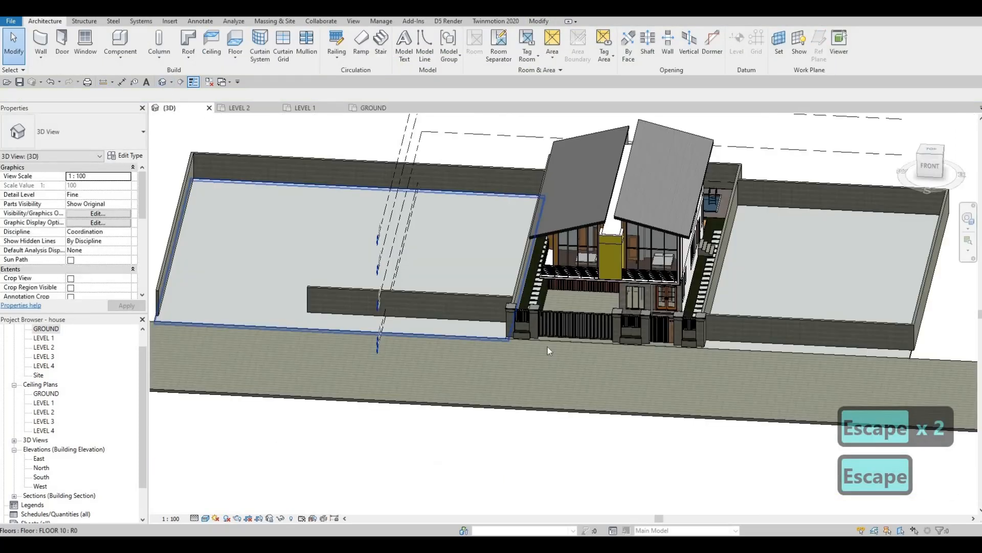
middle_click_drag(514, 358, 535, 354, "shift")
scroll(535, 355, "up", 8)
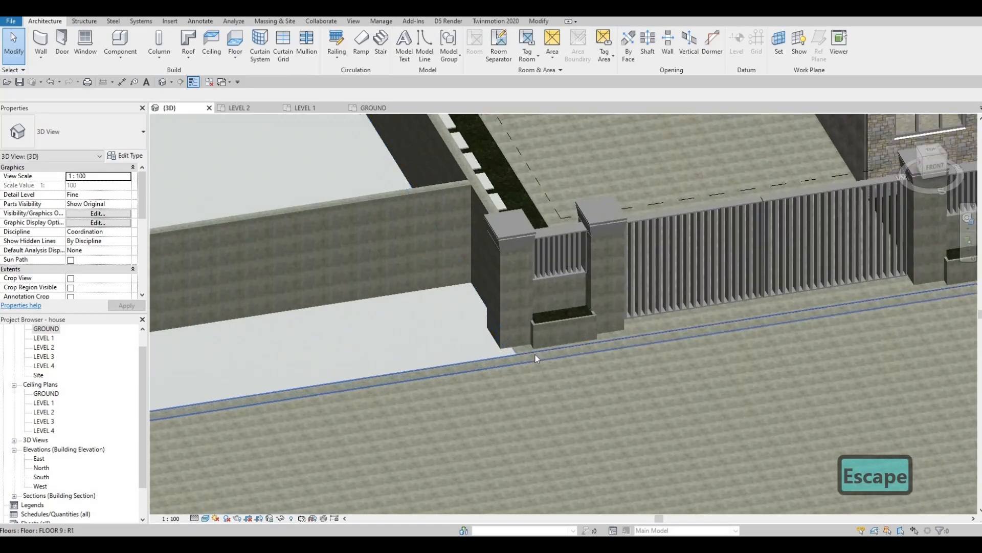
key("Escape")
scroll(662, 323, "down", 5)
middle_click_drag(662, 323, 768, 373, "shift")
scroll(706, 390, "down", 1)
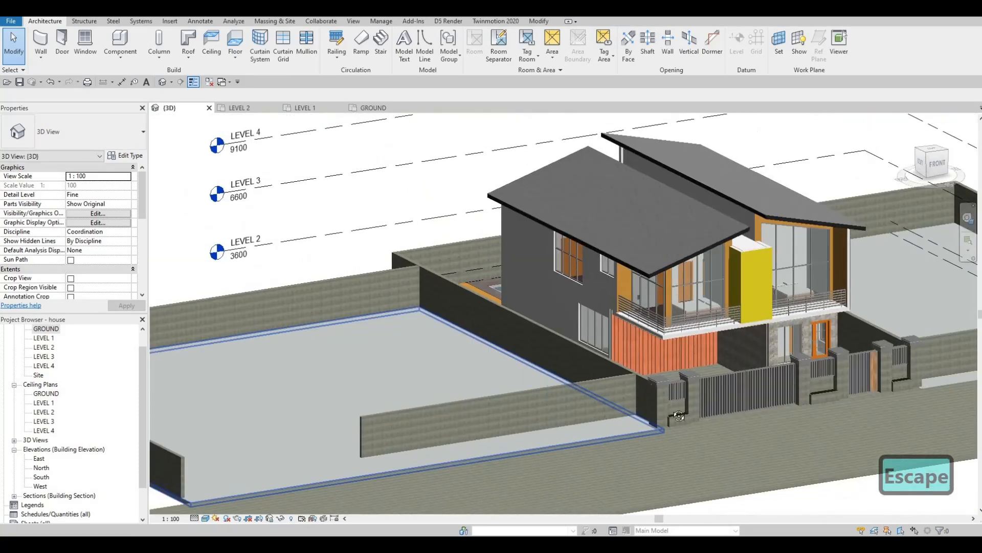
middle_click_drag(608, 420, 647, 412, "shift")
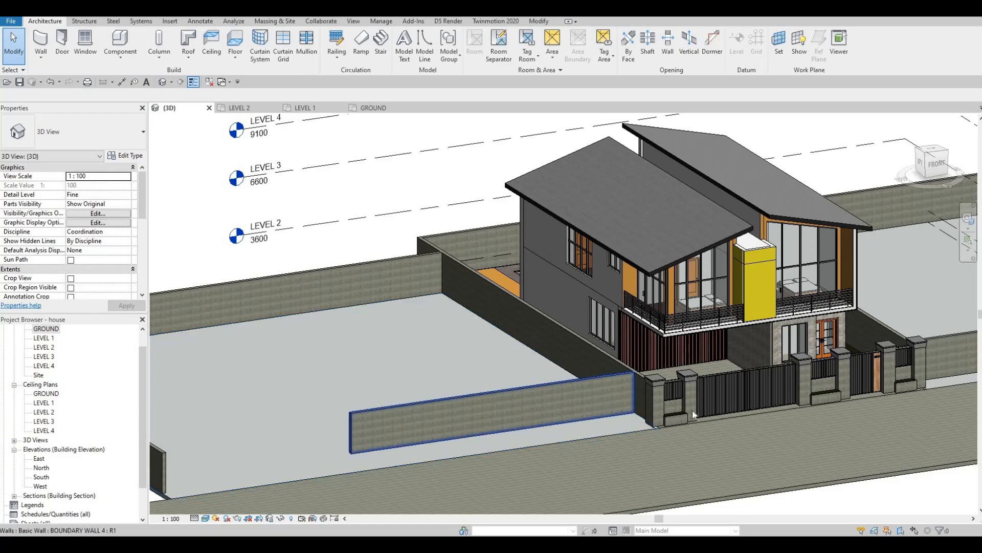
scroll(702, 413, "up", 4)
scroll(638, 416, "down", 5)
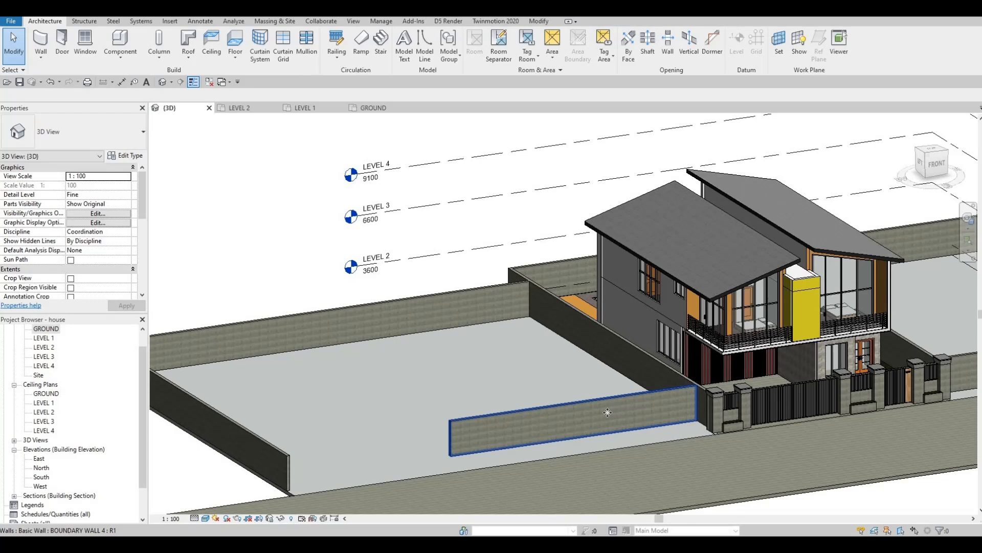
Lower the western plot's front boundary wall to a top offset of about -1763.9
left_click(607, 412)
scroll(566, 402, "up", 2)
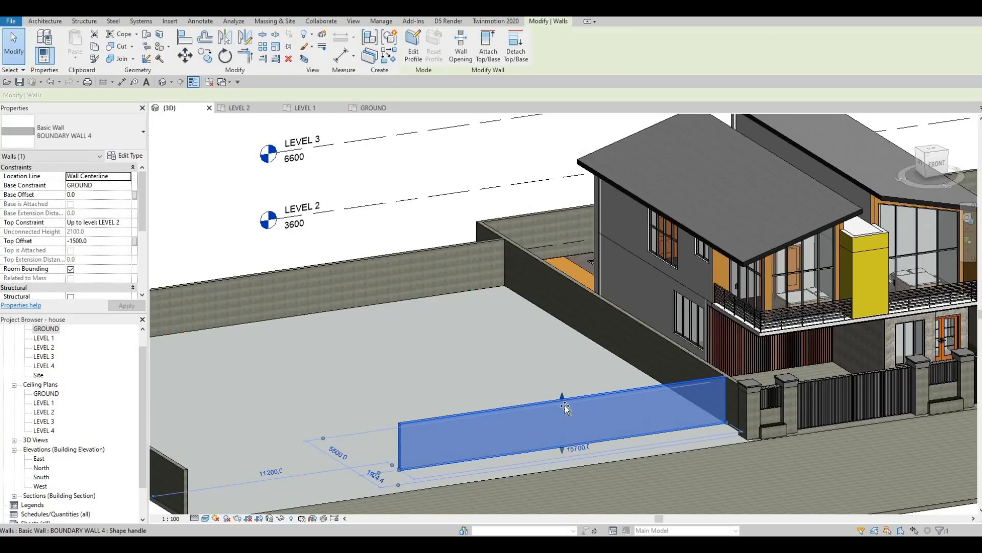
left_click_drag(565, 408, 565, 414)
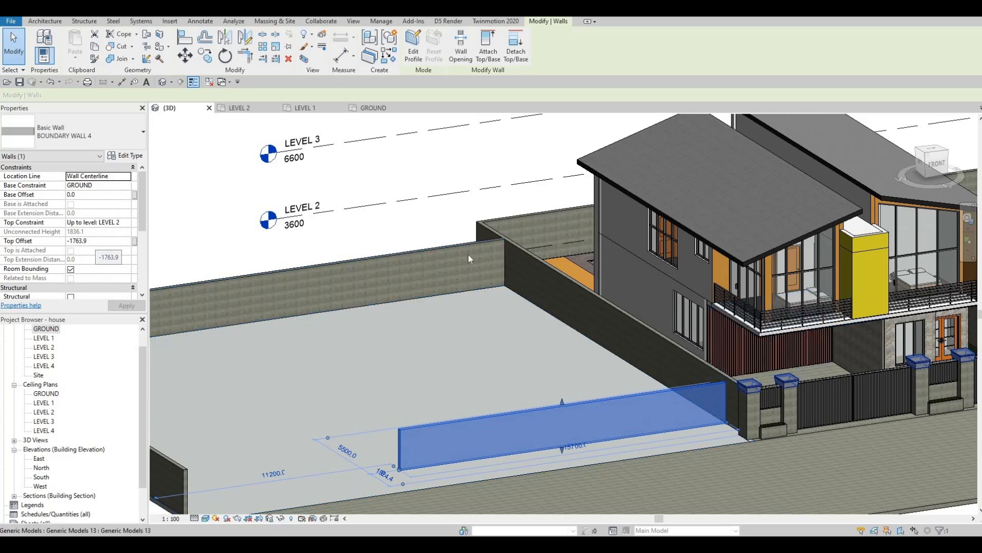
key("Escape")
key("Escape")
Align the top of the western plot's rear boundary wall with the top of its front wall
key("a")
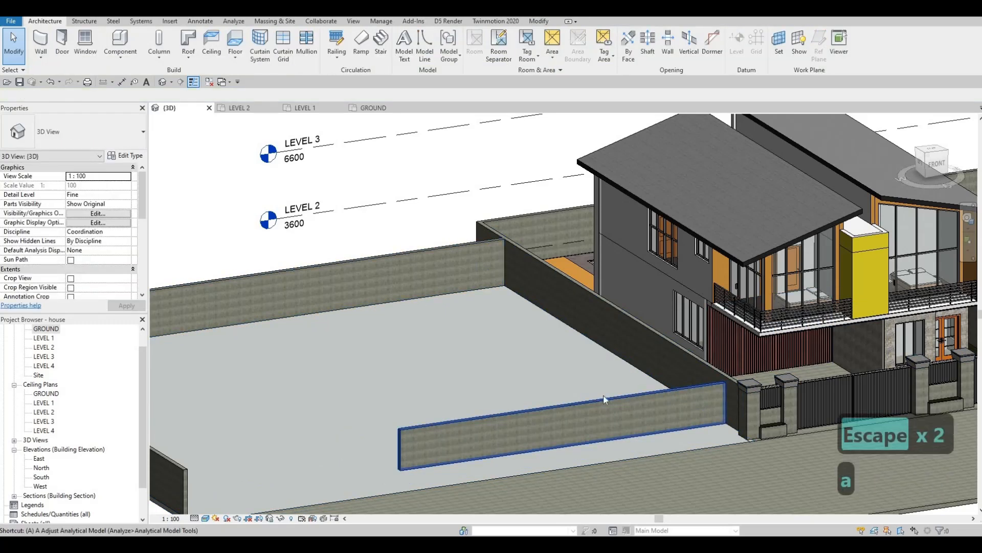
key("l")
scroll(671, 361, "up", 4)
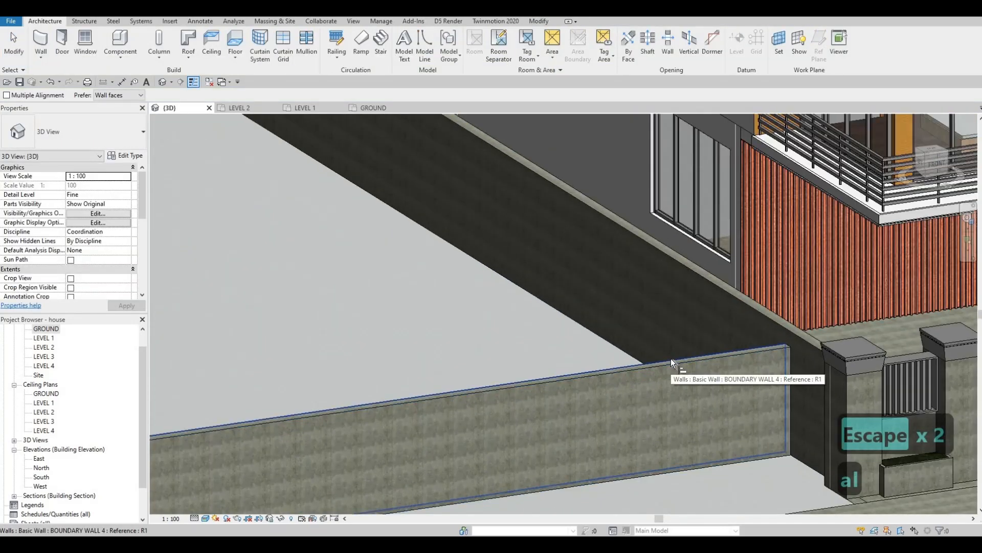
key("Tab")
left_click(671, 359)
middle_click_drag(273, 116, 506, 284)
scroll(505, 284, "down", 1)
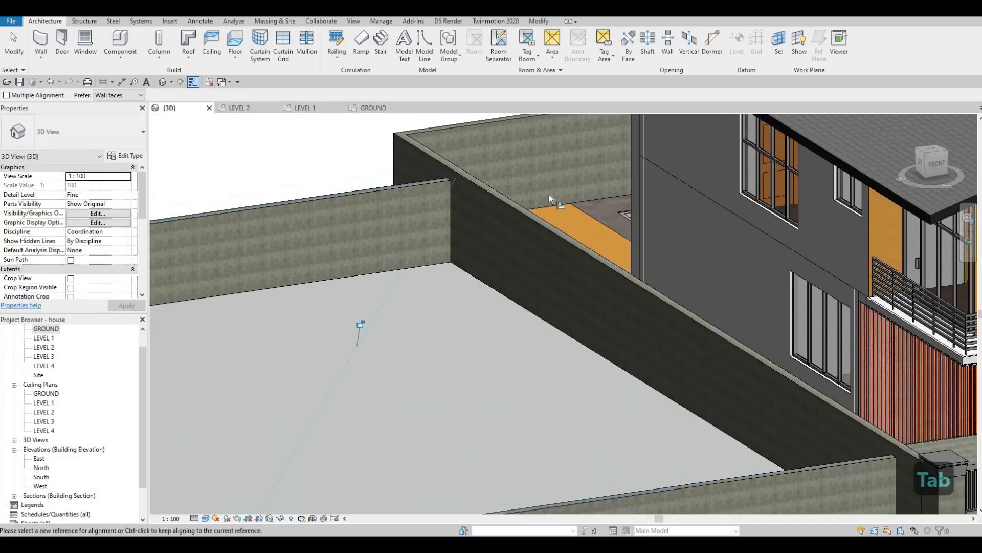
Align the top of the western plot's outer side wall with the top of its front wall
middle_click_drag(548, 194, 793, 247)
scroll(794, 247, "down", 1)
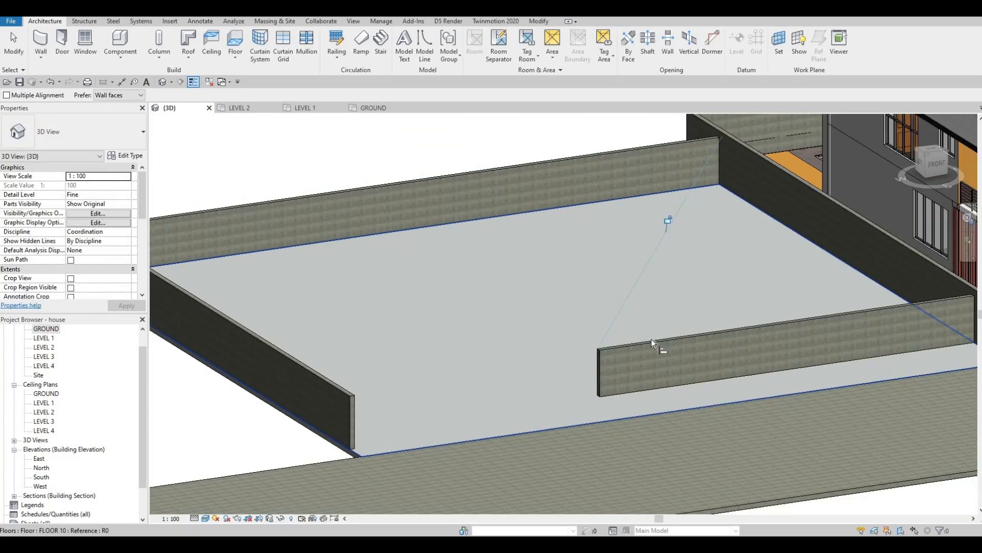
key("Tab")
left_click(652, 339)
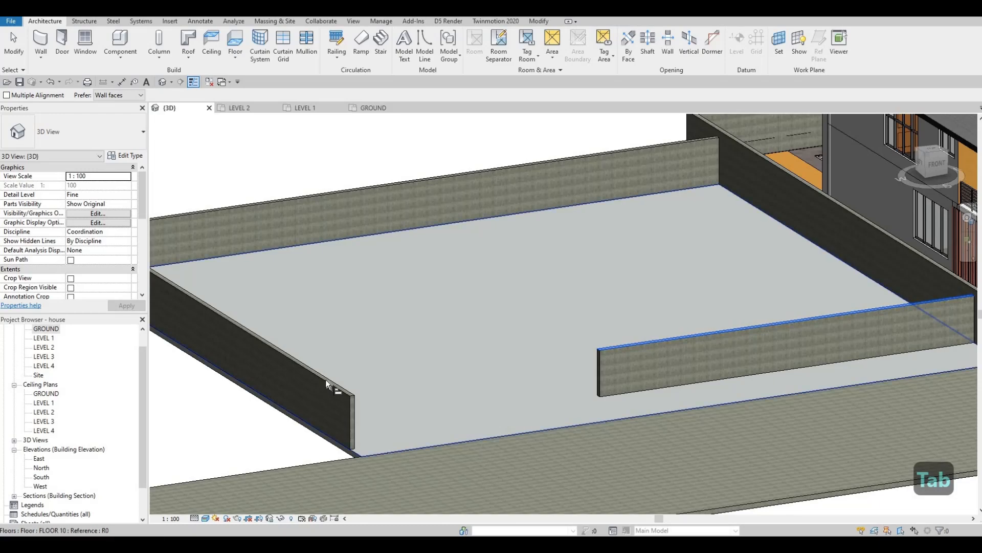
left_click(333, 383)
scroll(391, 394, "down", 2)
key("Escape")
Raise the eastern plot's front boundary wall to a top offset of about -1399.5
middle_click_drag(634, 420, 578, 439)
scroll(778, 356, "down", 2)
middle_click_drag(778, 355, 633, 338)
scroll(632, 339, "up", 2)
scroll(632, 339, "up", 2)
key("Escape")
key("Escape")
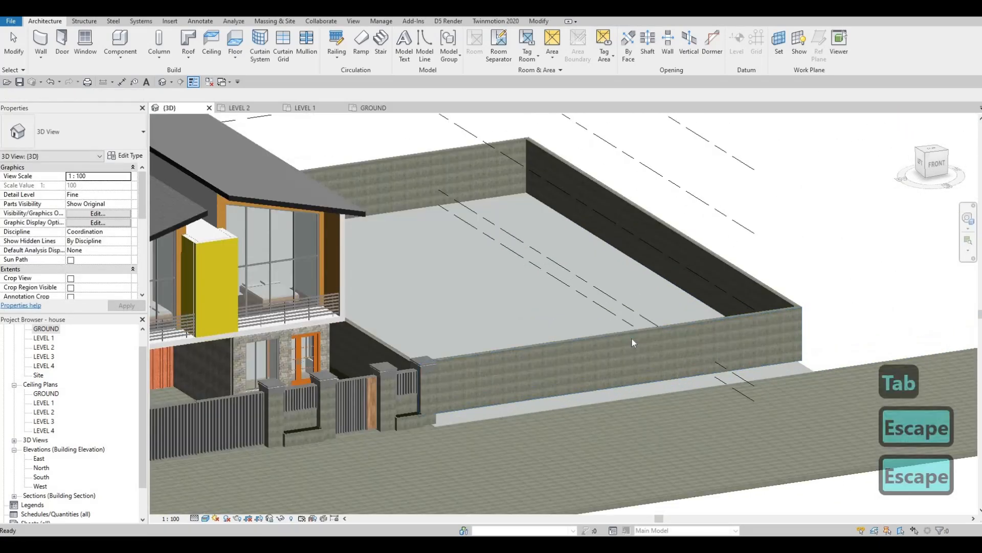
left_click(601, 341)
scroll(601, 335, "up", 4)
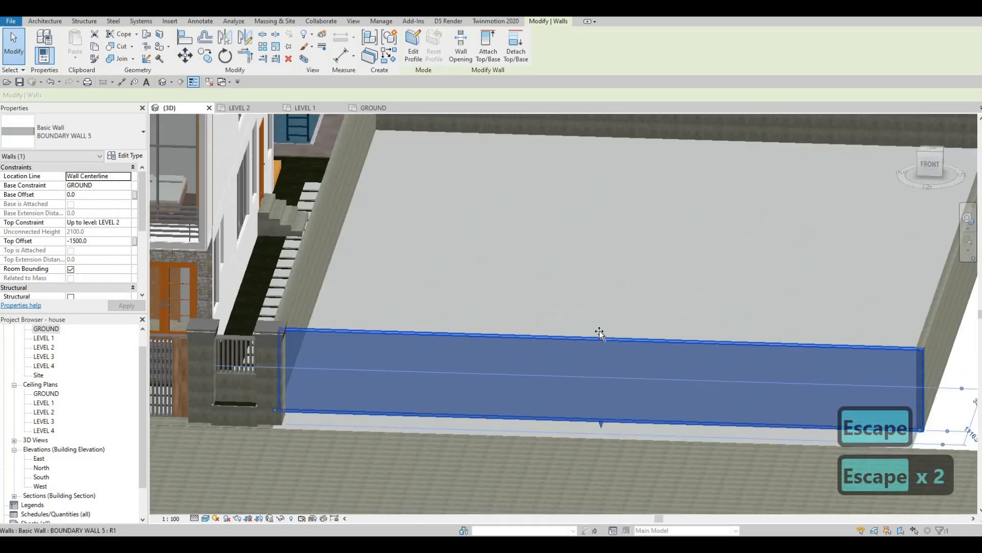
left_click_drag(601, 335, 597, 325)
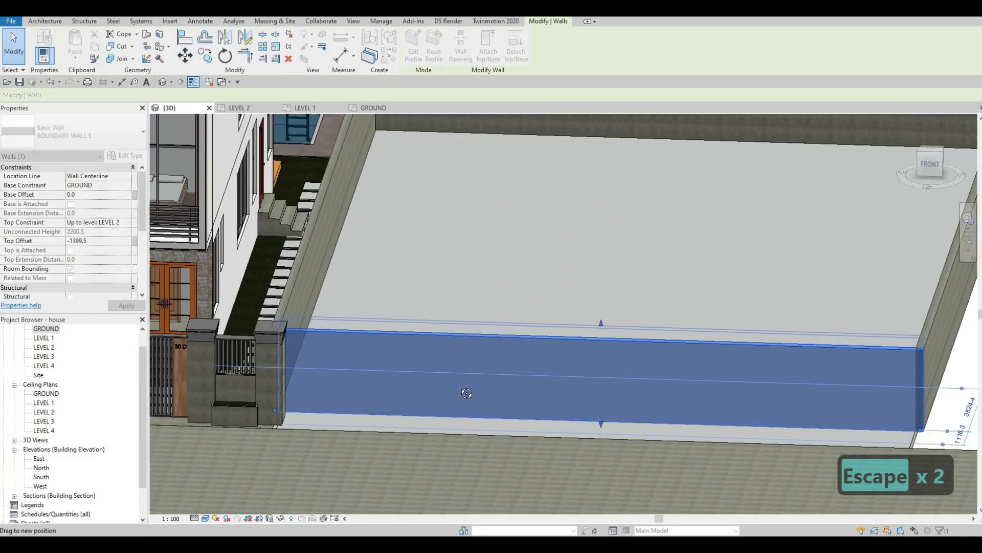
middle_click_drag(412, 384, 724, 355, "shift")
key("Escape")
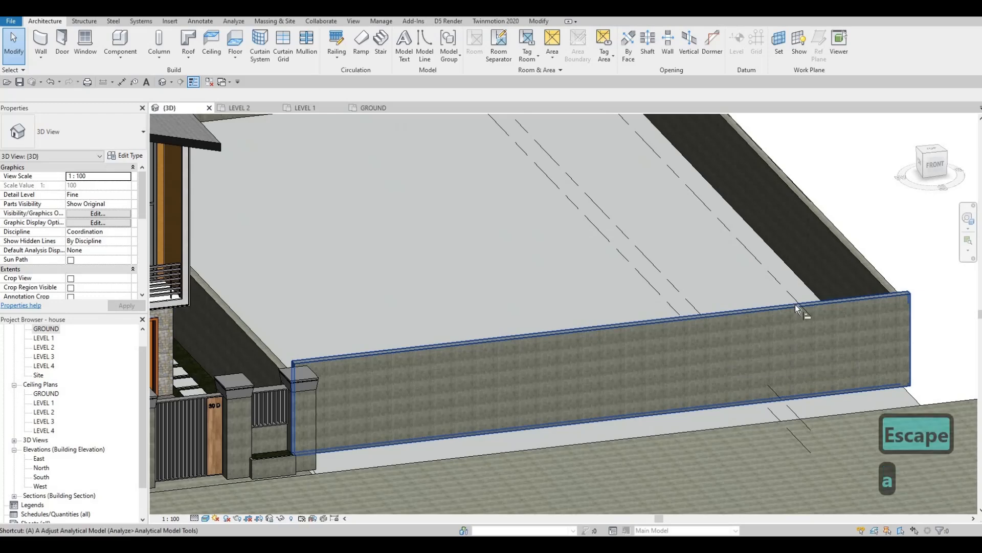
scroll(795, 302, "up", 2)
key("Tab")
key("Tab")
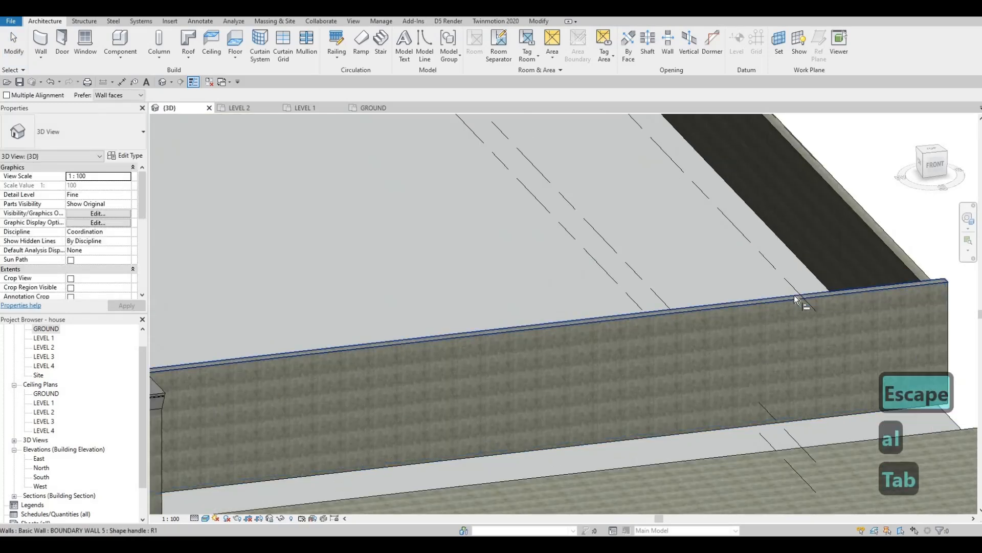
key("Tab")
key("Tab")
key("Tab")
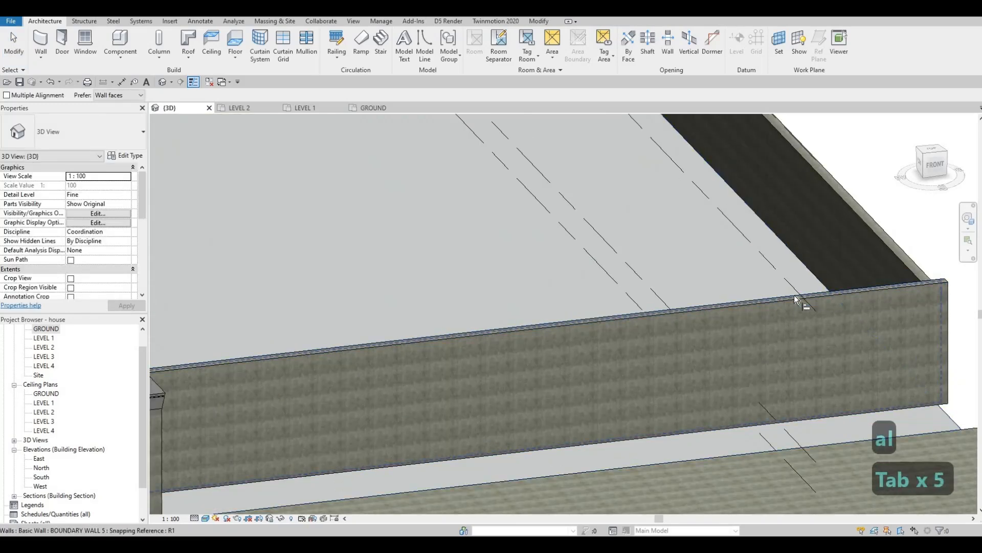
key("Escape")
key("Escape")
Align the top of the eastern plot's outer side wall with the top of its front boundary wall
key("a")
key("l")
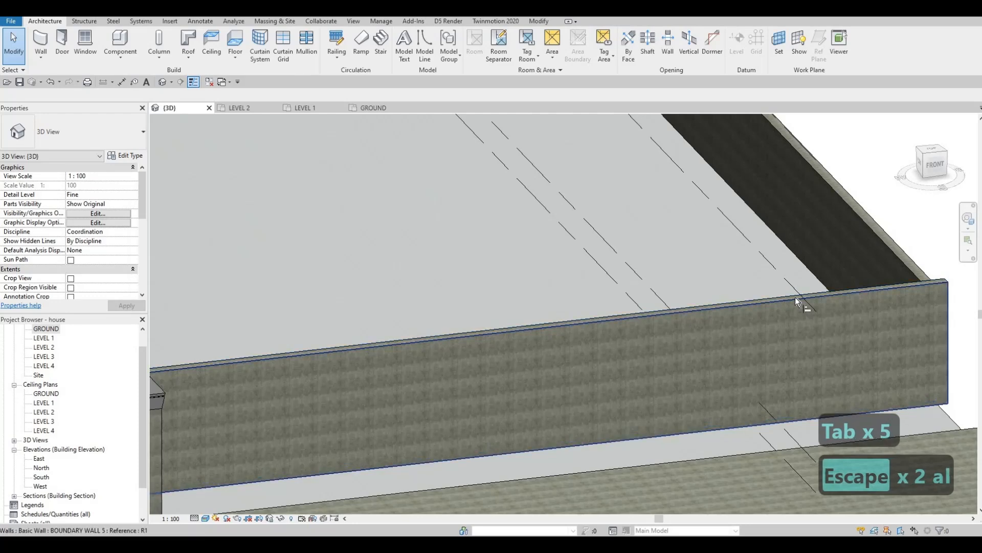
key("Tab")
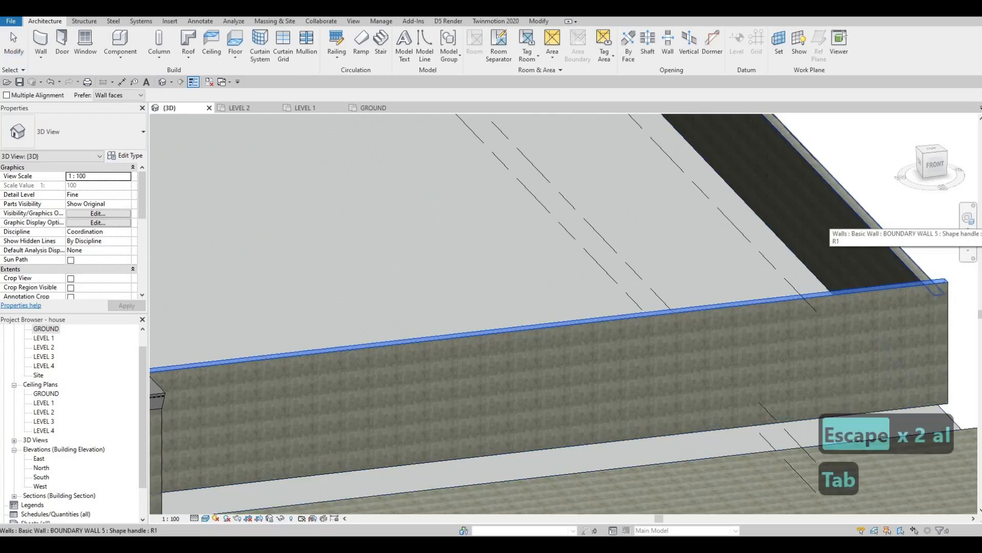
left_click(869, 212)
Align the top of the eastern plot's rear boundary wall with the top of its outer side wall
middle_click_drag(736, 314, 709, 297, "shift")
key("Tab")
key("Tab")
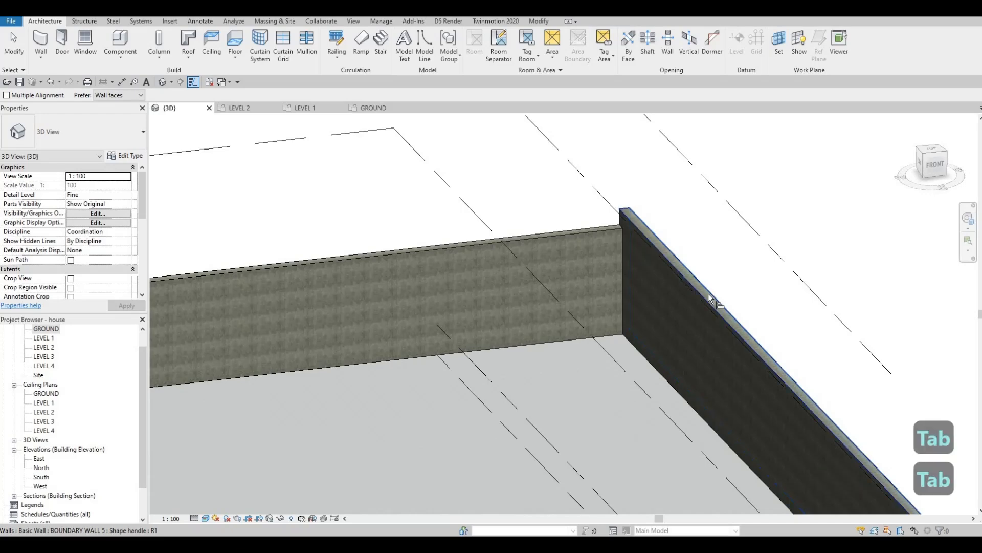
key("Tab")
key("Tab")
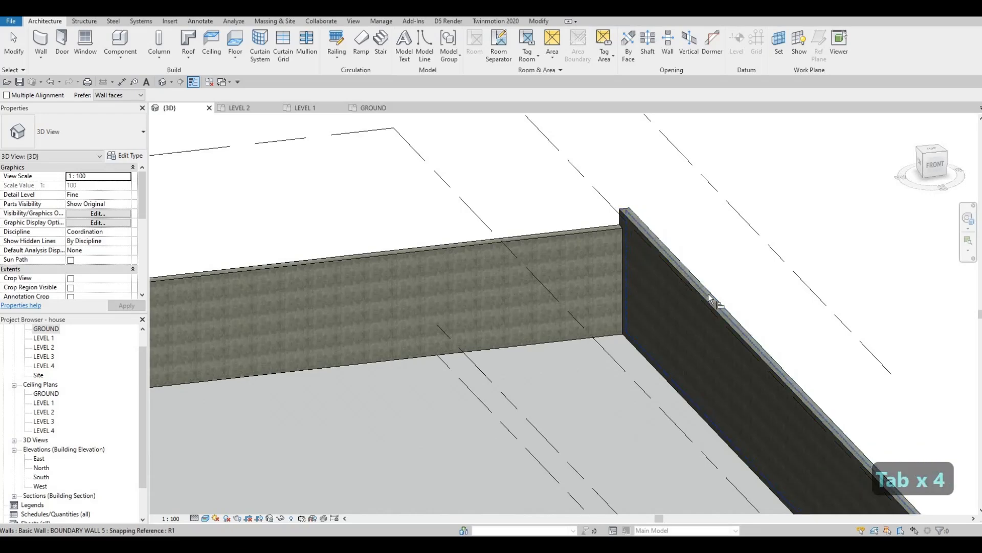
key("Tab")
left_click(612, 280)
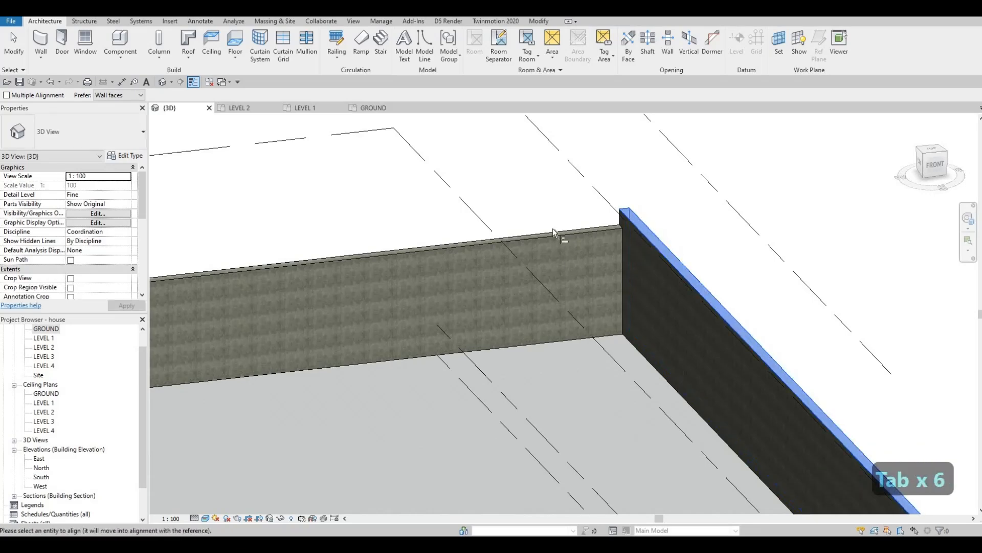
key("Escape")
scroll(673, 305, "down", 5)
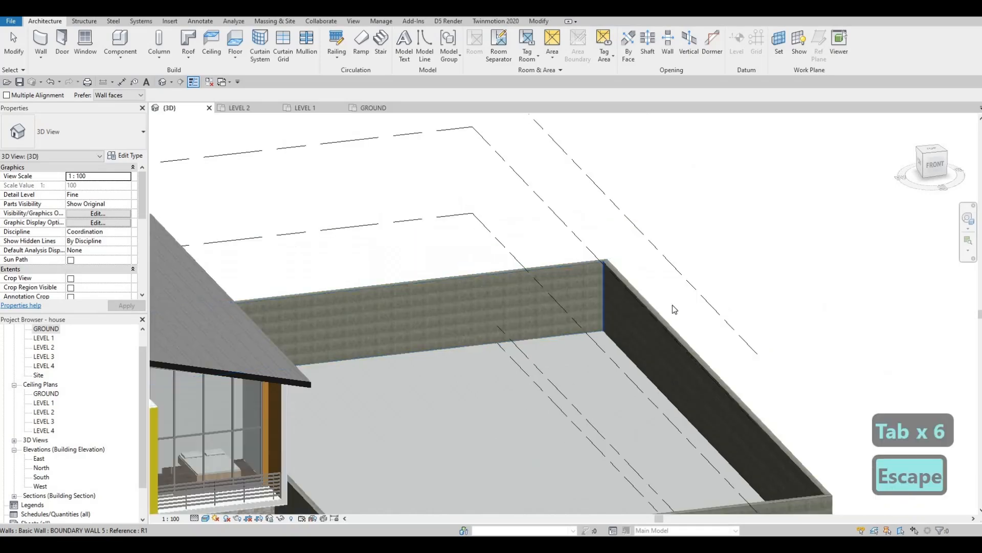
key("Escape")
Examine the boundary walls of both neighbouring plots from the front and from above
middle_click_drag(668, 300, 695, 327, "shift")
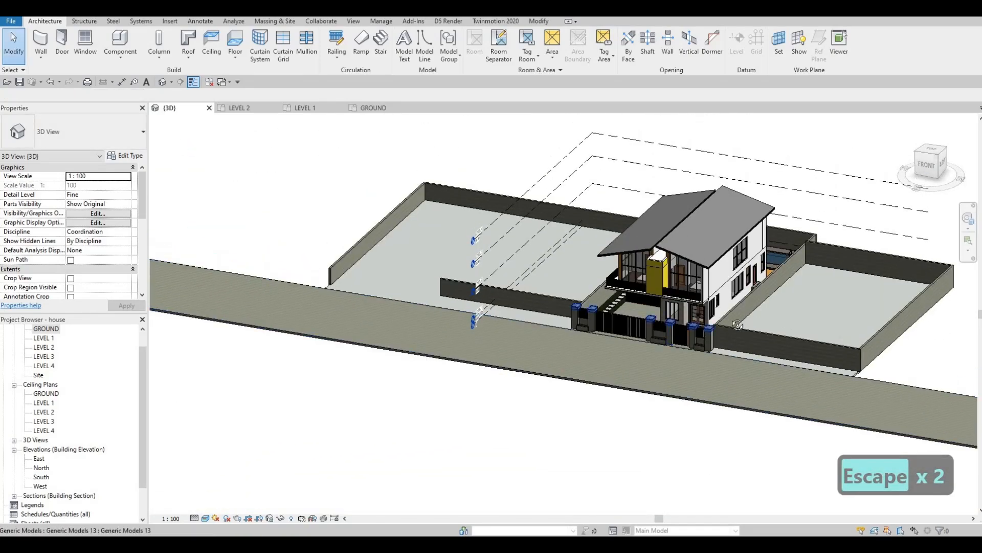
scroll(763, 336, "up", 4)
scroll(747, 342, "down", 4)
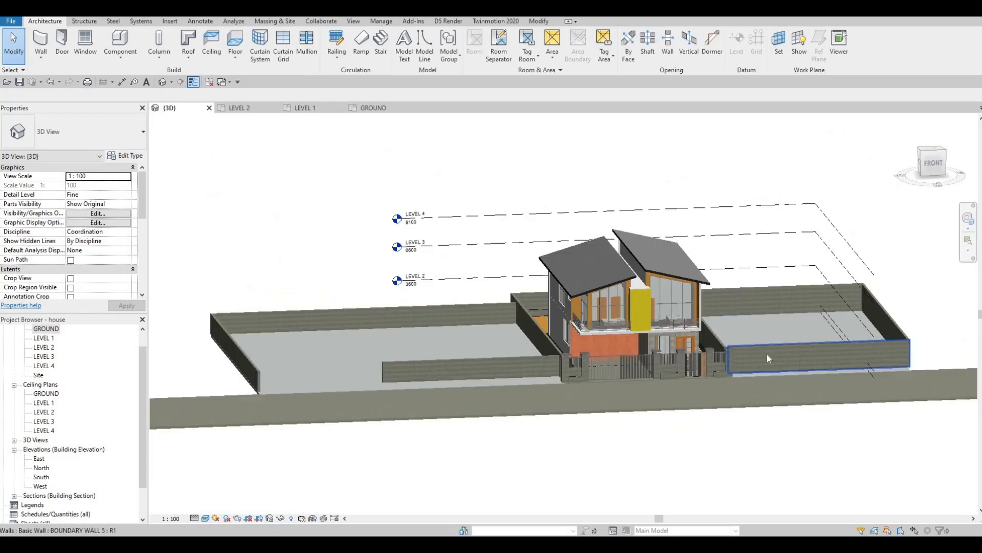
middle_click_drag(767, 354, 673, 404, "shift")
key("Escape")
scroll(671, 397, "up", 5)
scroll(671, 398, "down", 5)
middle_click_drag(598, 465, 431, 385, "shift")
middle_click_drag(401, 288, 413, 309)
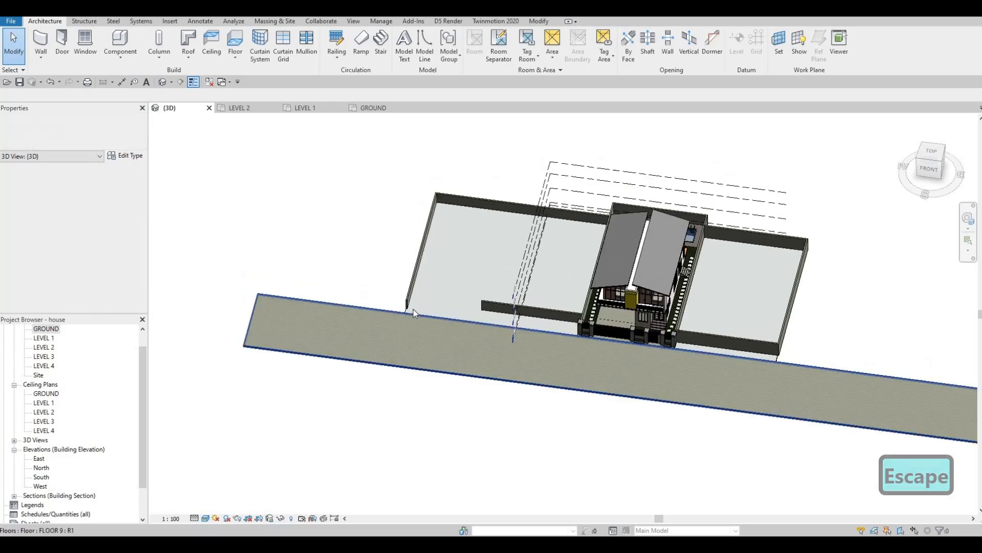
In the GROUND floor plan, start a new floor similar to the western plot's floor
double_click(48, 328)
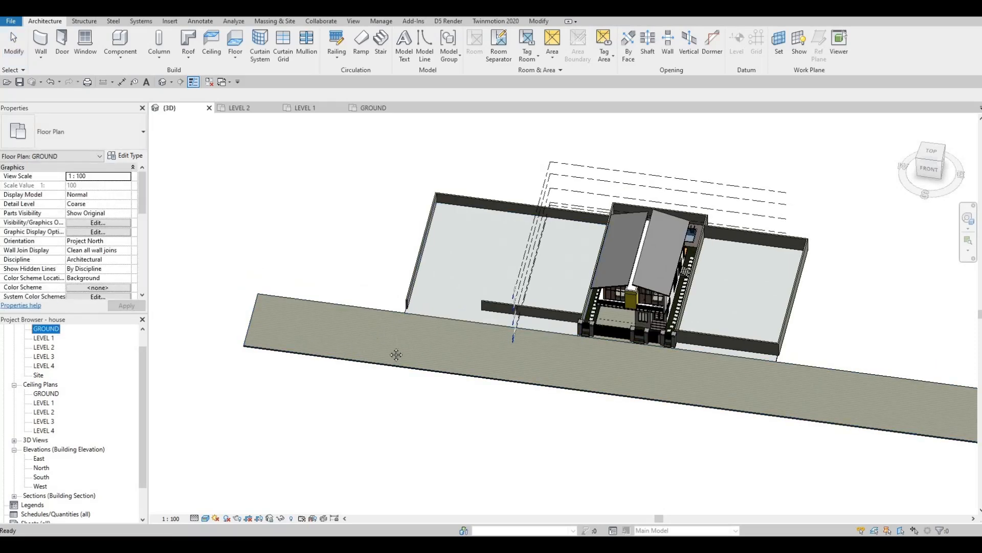
scroll(287, 355, "down", 3)
key("Escape")
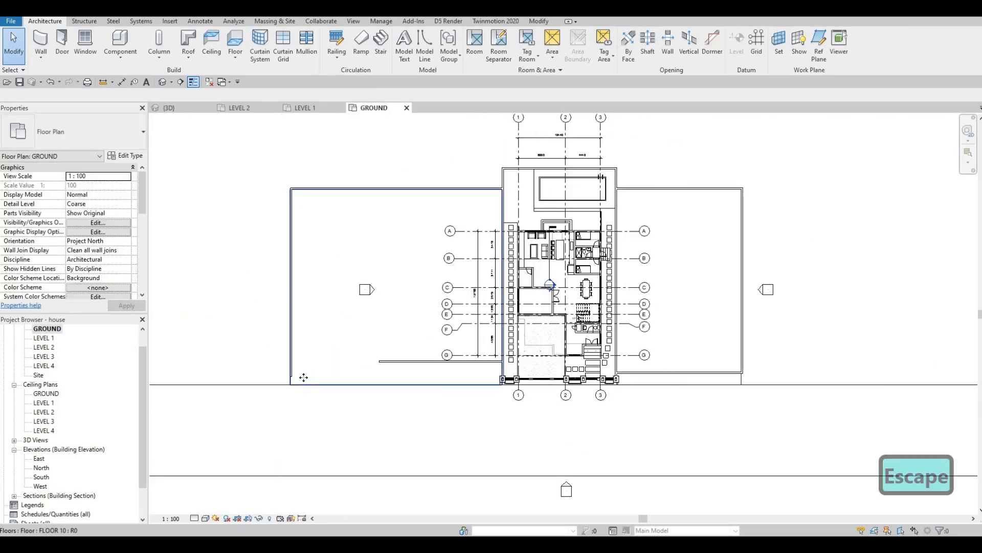
left_click(299, 353)
key("c")
key("s")
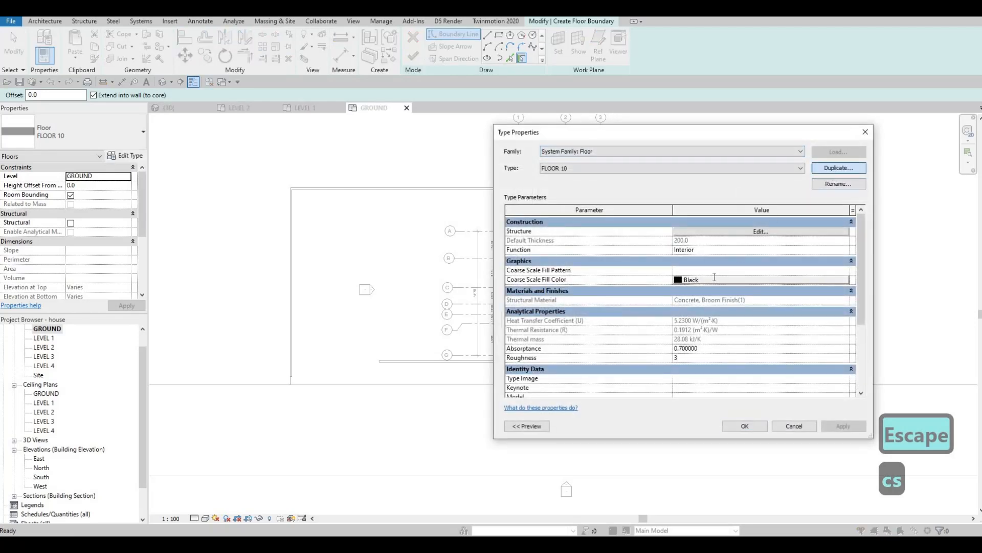
Duplicate the floor type as FLOOR 12 and set its structure material to Grass
left_click(689, 303)
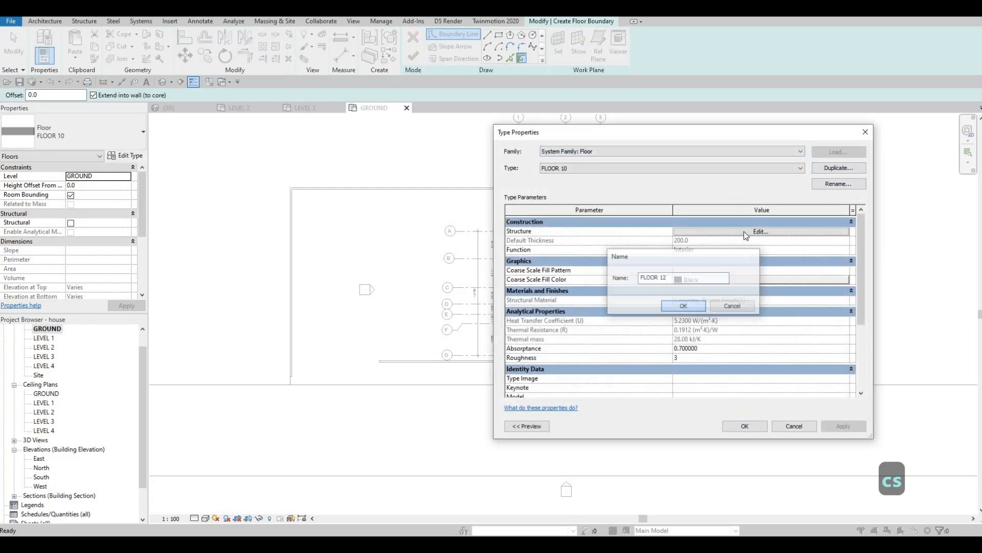
left_click(681, 233)
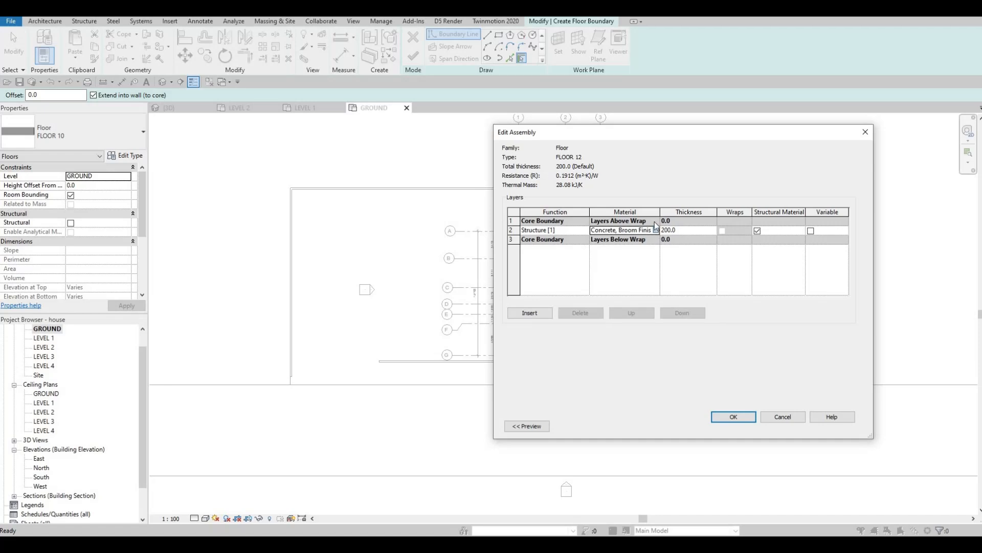
left_click(656, 228)
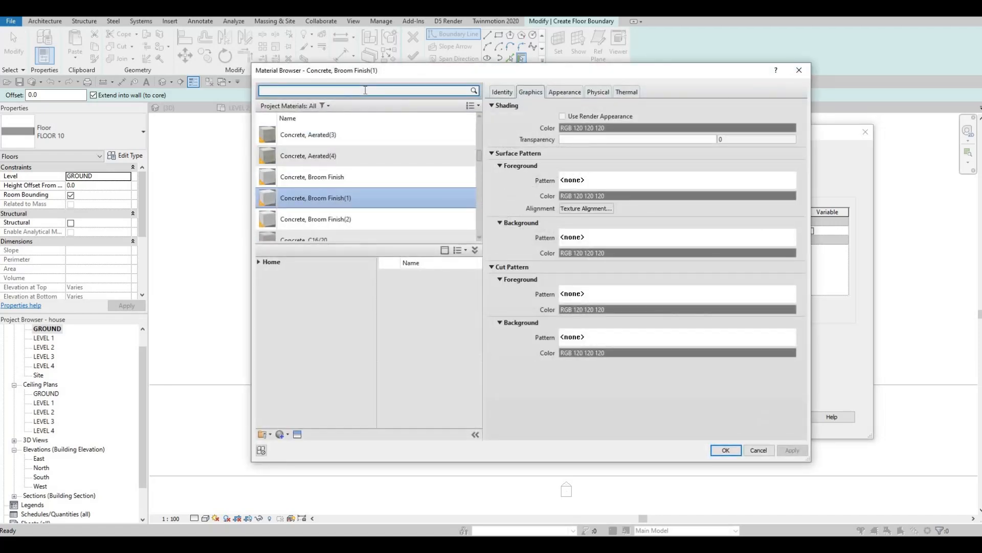
type("GRASS")
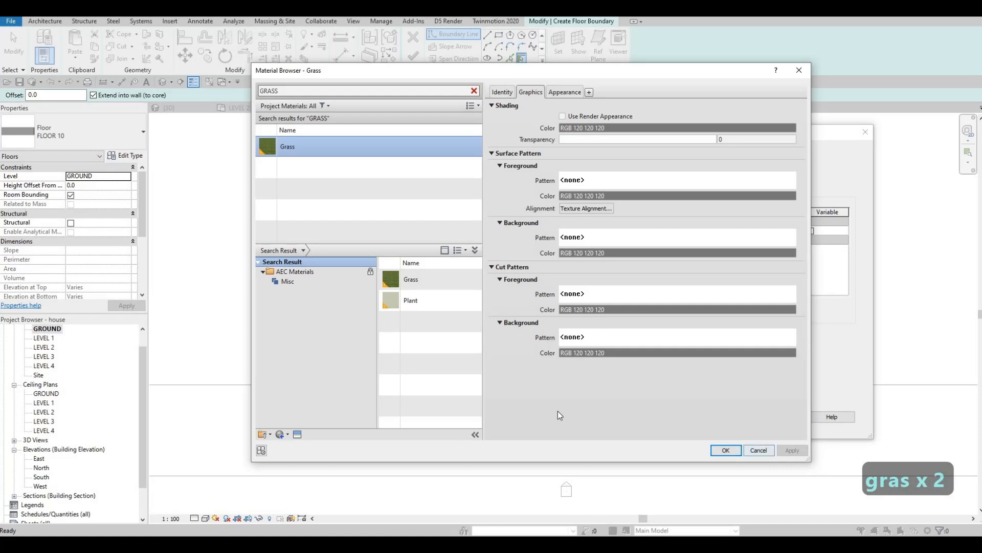
left_click(725, 450)
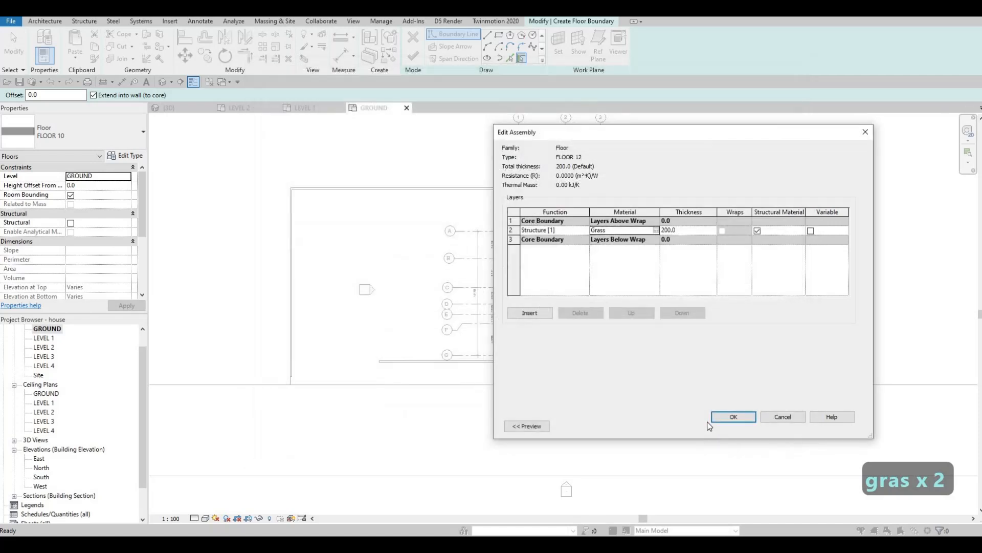
left_click(738, 417)
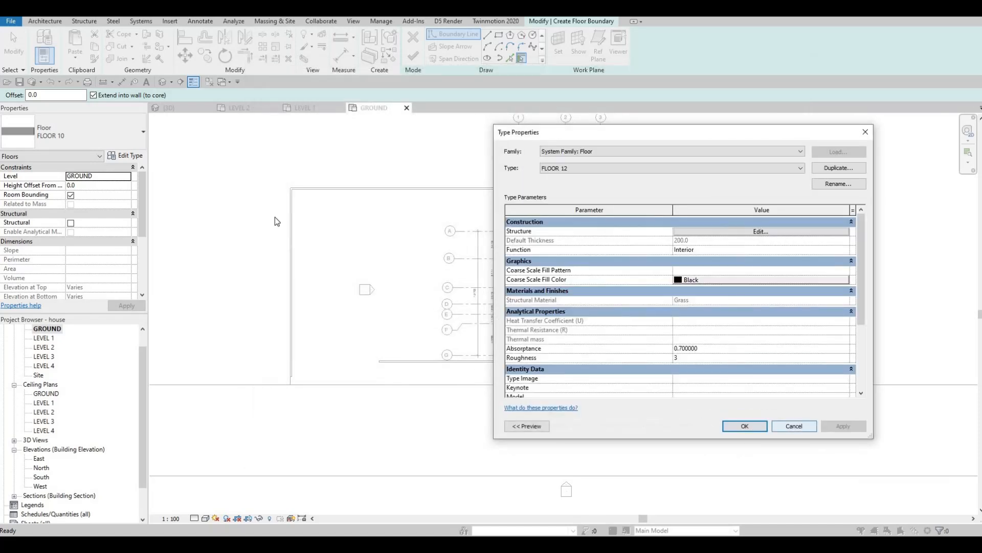
key("Return")
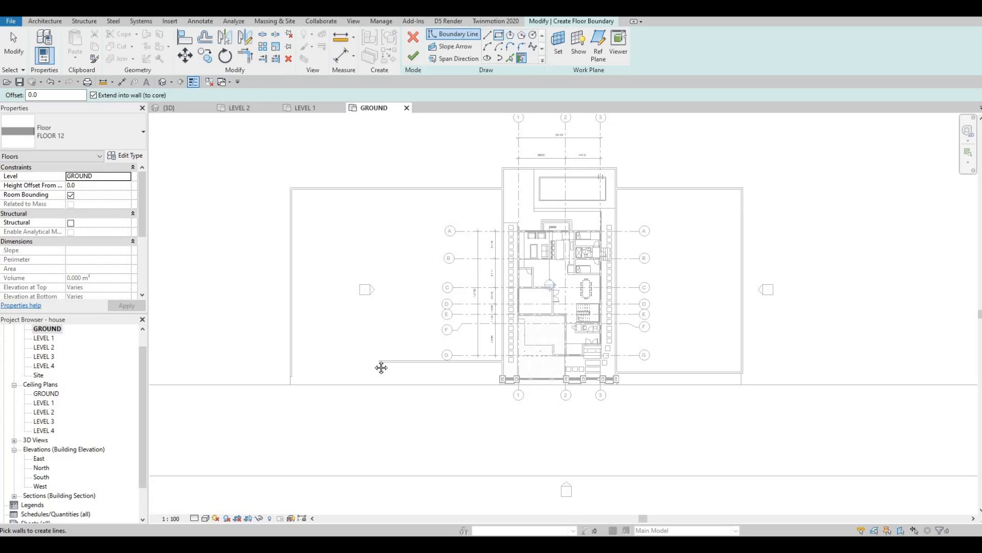
Sketch rectangular floor boundaries outside both plots from the road edge, about 22664 mm wide on the west and 34795 mm wide on the east
middle_click_drag(244, 358, 381, 367)
left_click(427, 394)
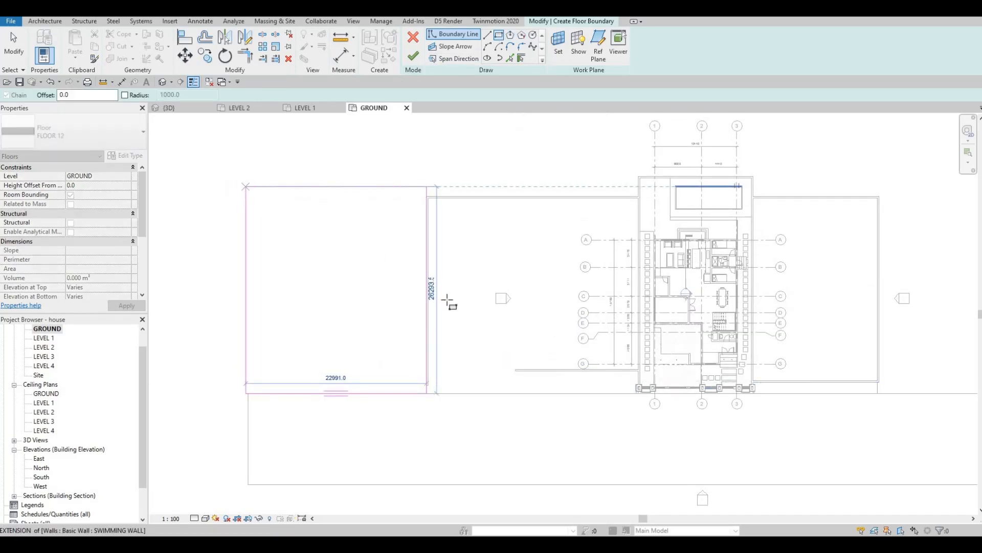
scroll(559, 375, "down", 1)
middle_click_drag(838, 389, 522, 397)
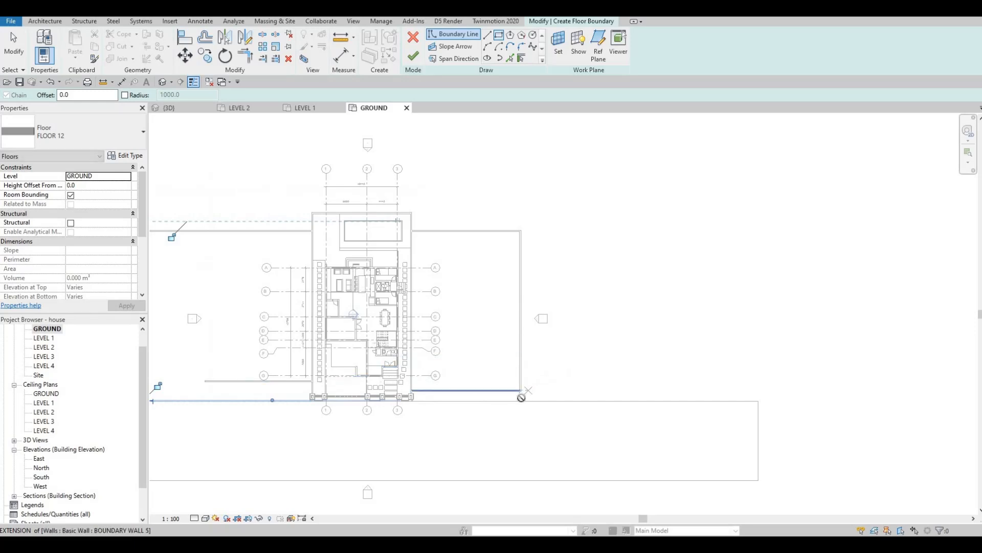
left_click(521, 398)
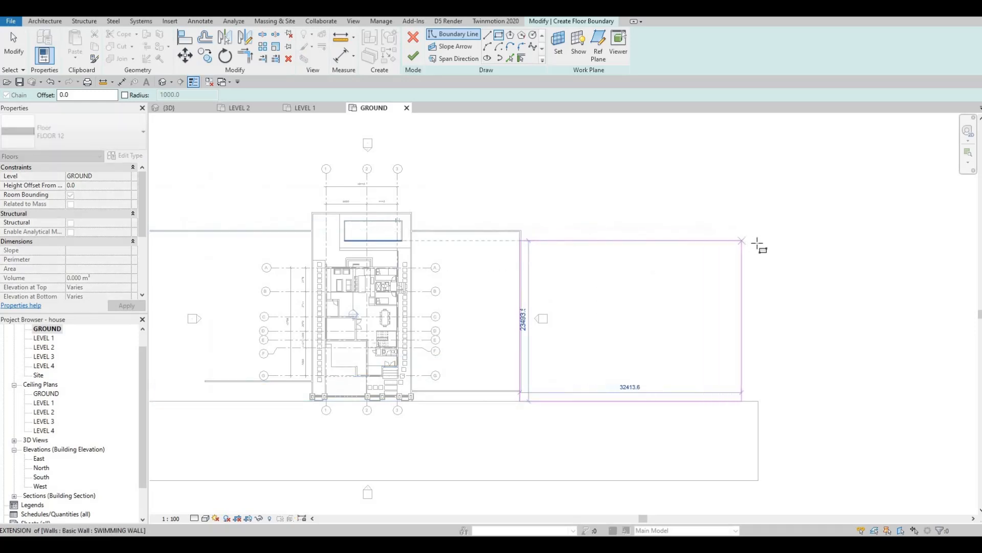
left_click(632, 226)
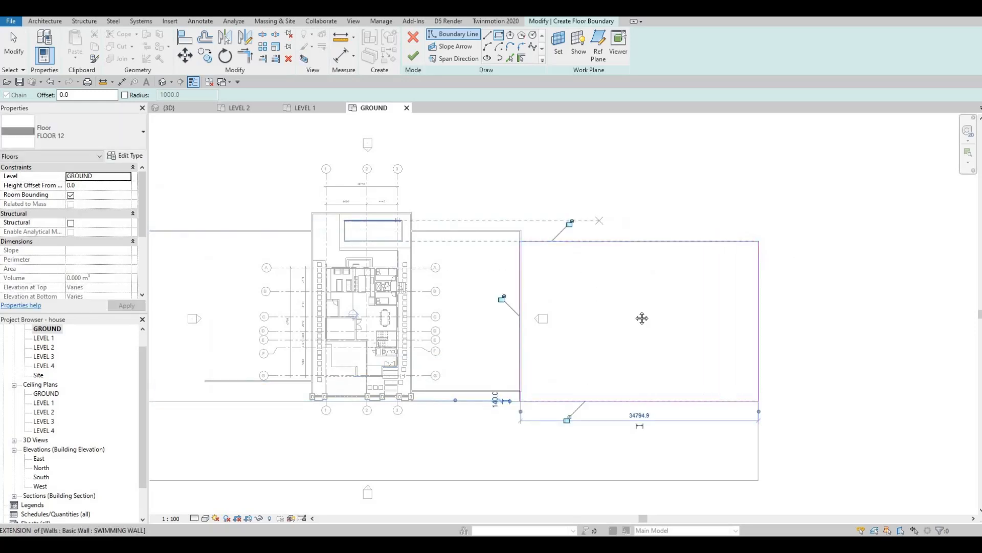
key("Escape")
key("Escape")
Extend both rectangles rearward by moving their rear edges, placing the western one about 20000 mm beyond grid A
scroll(689, 313, "down", 1)
left_click_drag(690, 307, 690, 240)
mouse_move(303, 292)
left_mouse_down()
mouse_move(309, 213)
mouse_move(313, 223)
left_mouse_up()
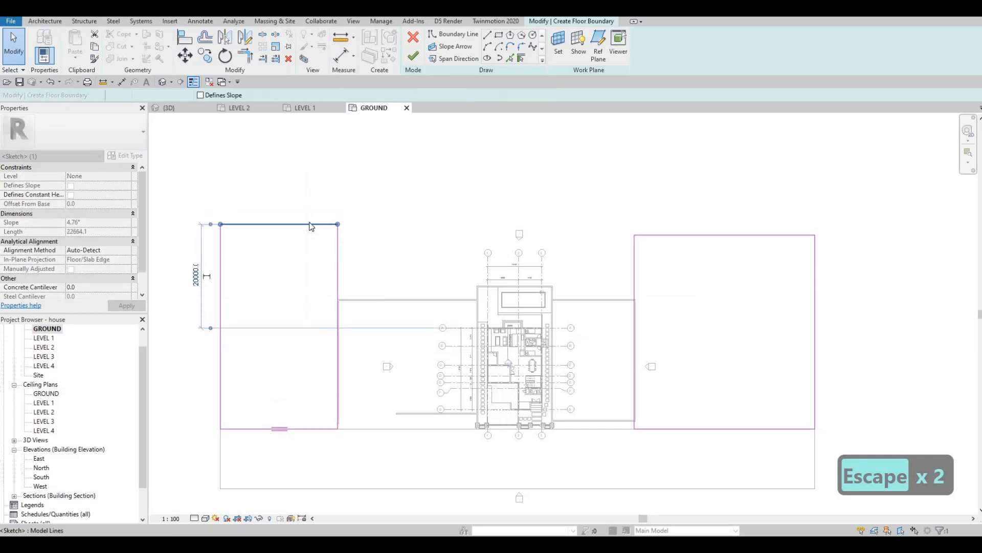
key("Escape")
key("Escape")
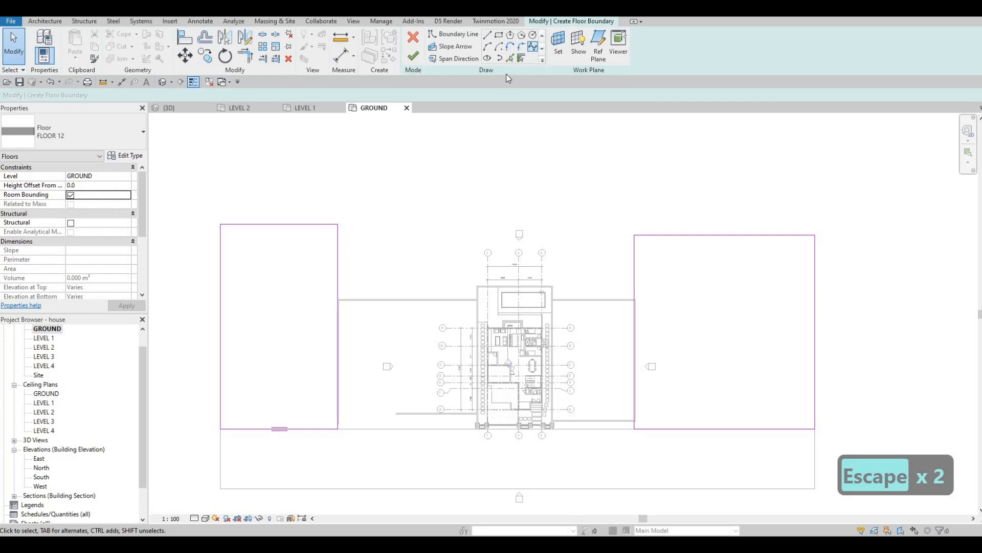
Add floor boundary lines picked from the rear walls of both plots and the rear and side walls of the house plot
scroll(434, 306, "up", 3)
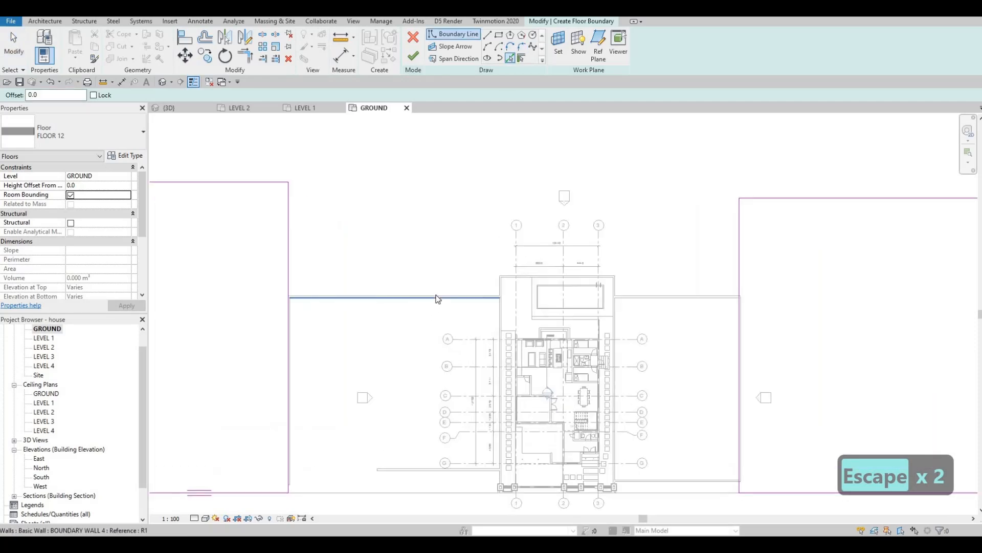
left_click(494, 278)
scroll(499, 280, "up", 3)
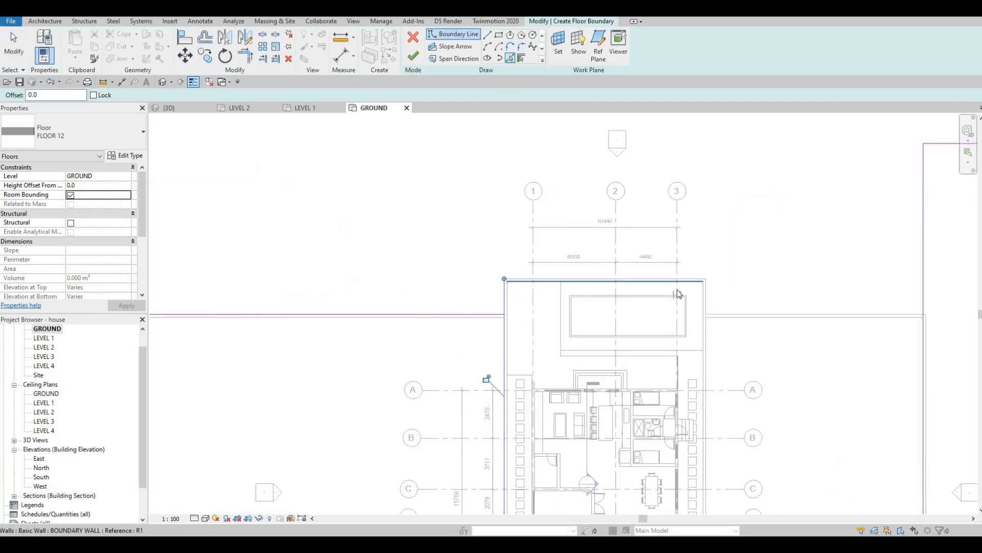
left_click(730, 313)
scroll(687, 287, "down", 4)
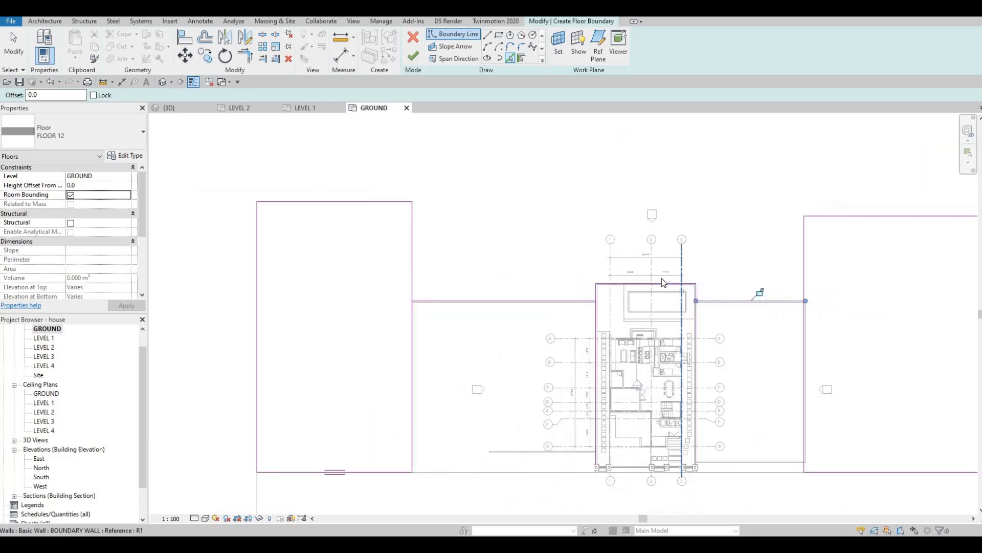
Trim the eastern plot's rear line into corners with the eastern rectangle's inner edge and the house plot's side line
key("Escape")
key("Escape")
key("r")
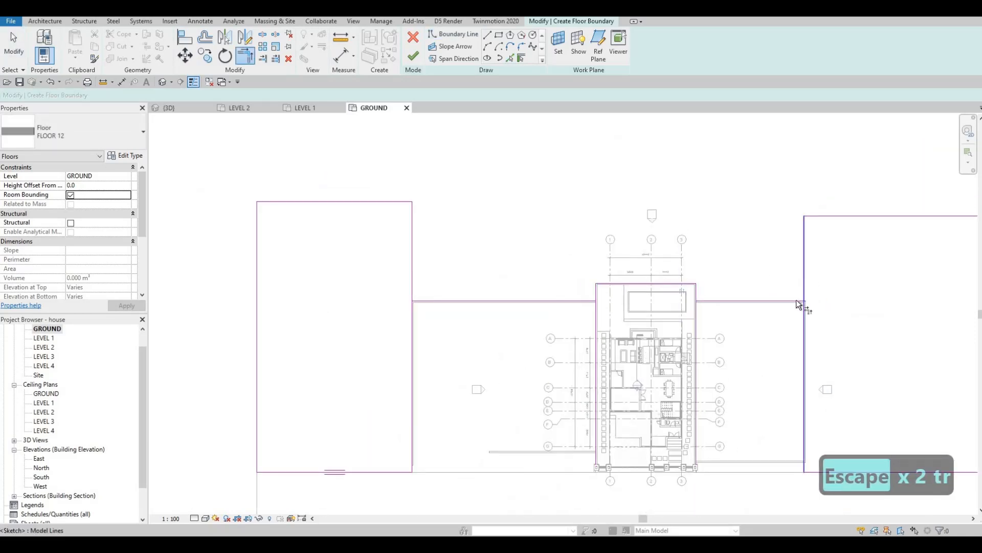
left_click(700, 300)
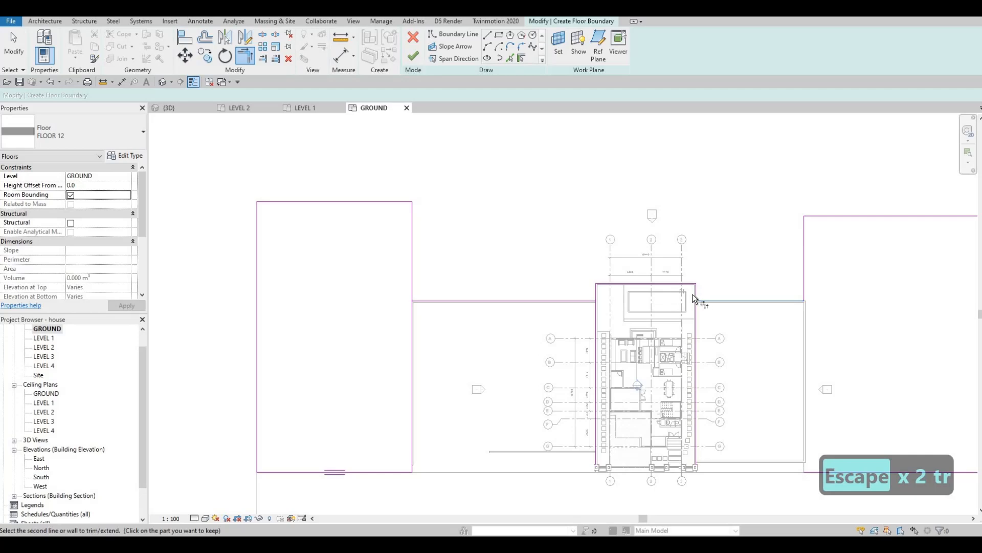
left_click(696, 294)
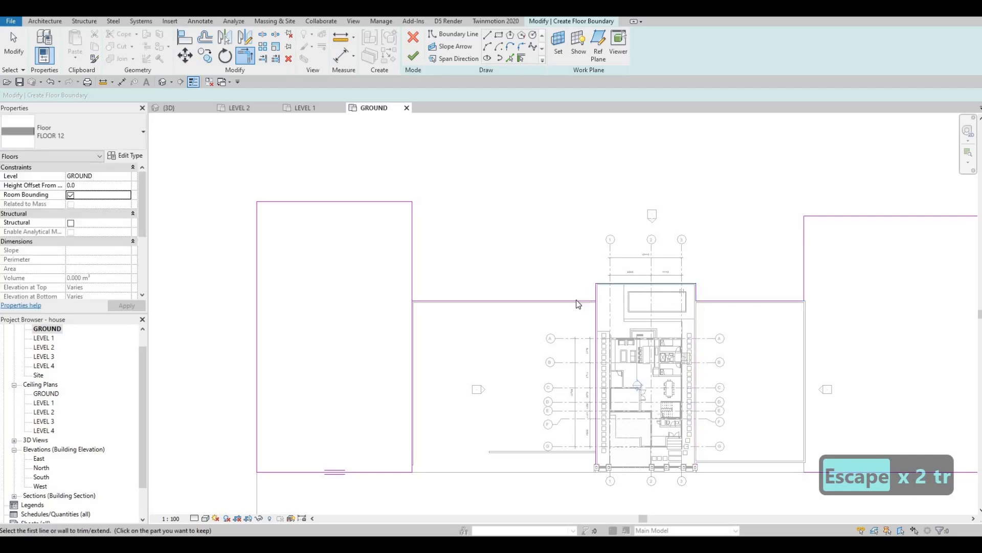
key("Escape")
key("Escape")
Trim the western plot's rear line into corners with the house plot's side line and the western rectangle's inner edge
key("t")
key("r")
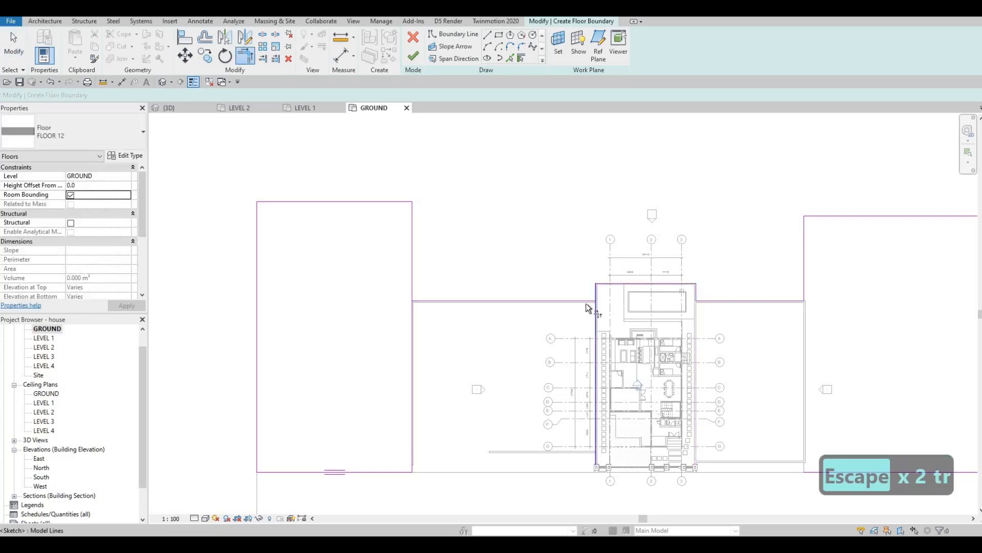
left_click(416, 280)
left_click(490, 302)
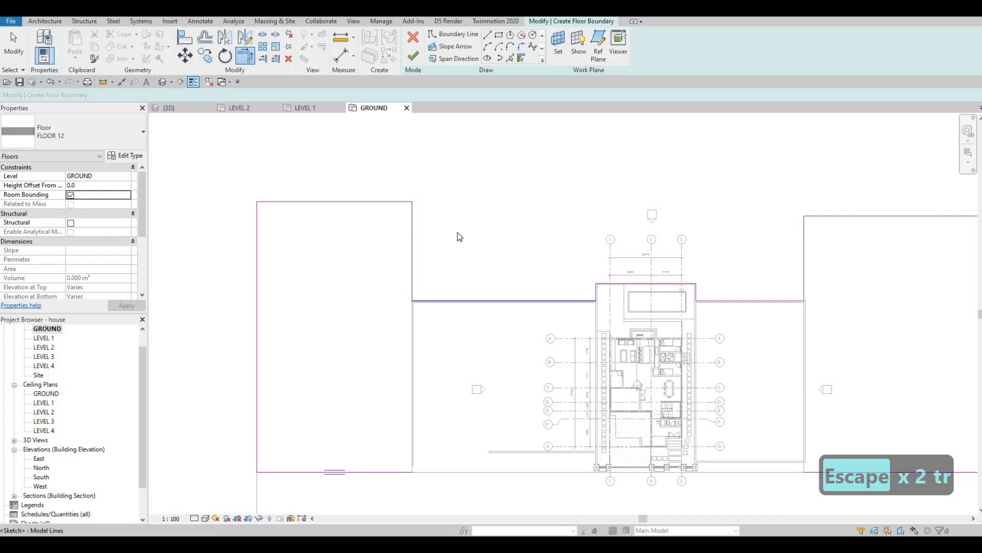
key("Escape")
scroll(457, 235, "down", 2)
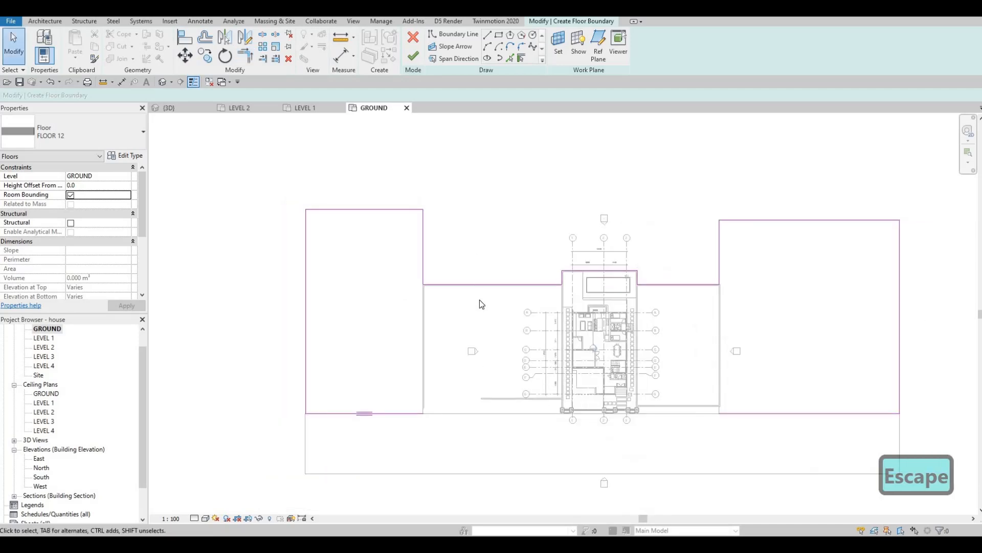
key("Escape")
key("Escape")
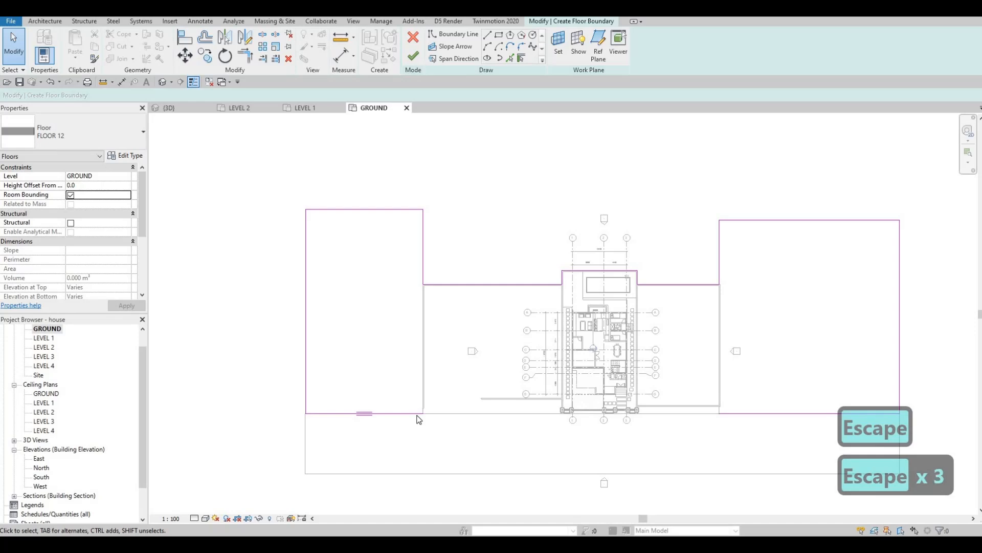
Undo the last trim on the western rectangle's inner edge
left_click(419, 413)
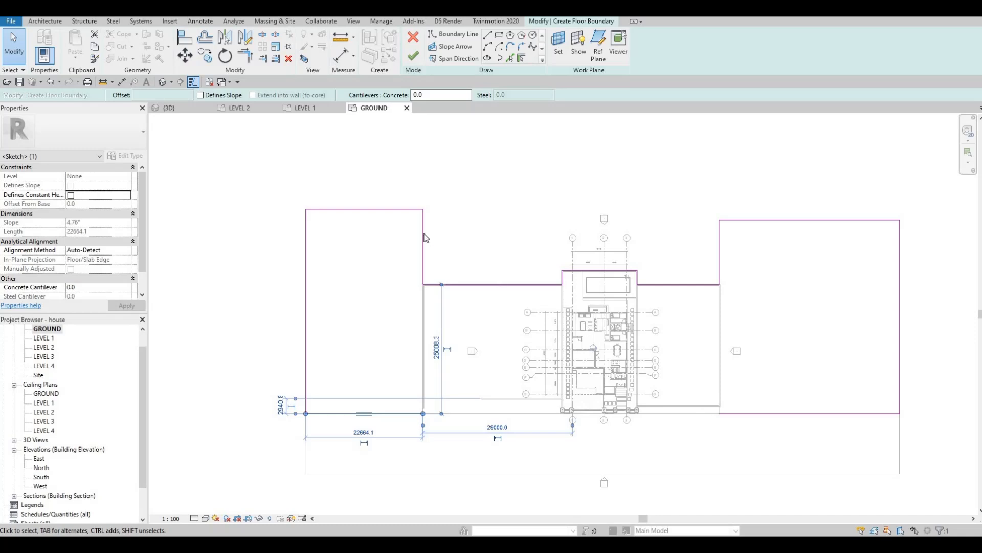
key("Escape")
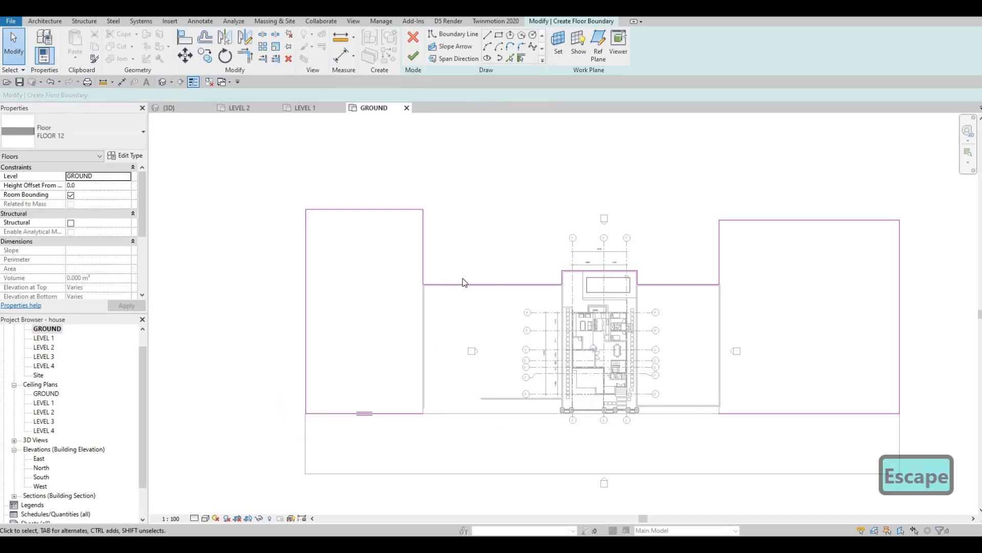
key("ctrl+z")
scroll(464, 283, "up", 2)
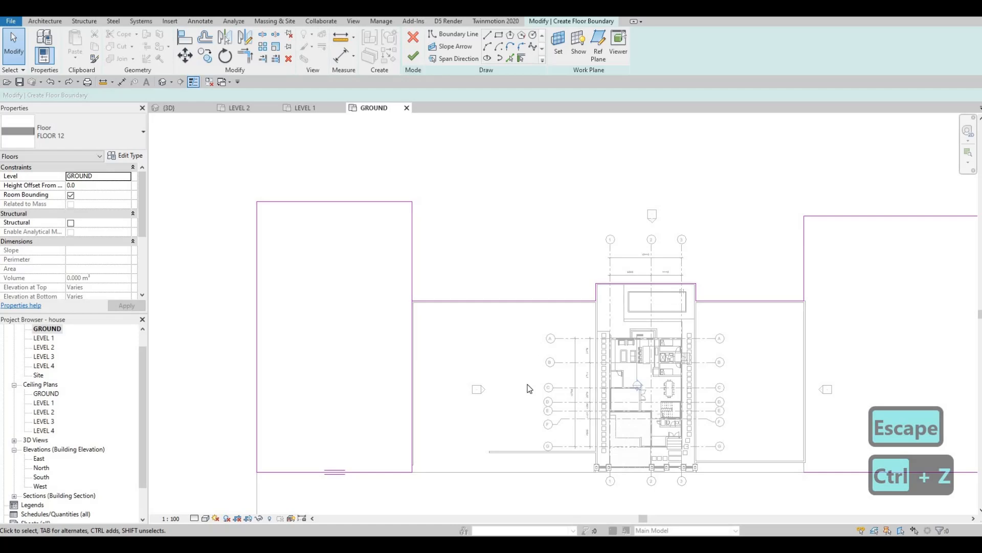
middle_click_drag(437, 307, 434, 359)
key("Escape")
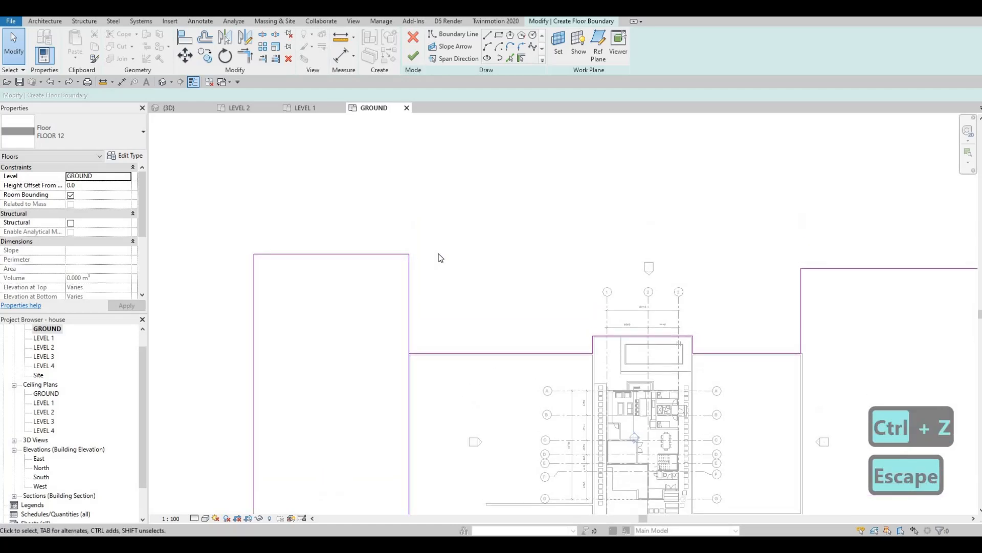
Join the western rectangle's outer edge to the eastern rectangle's rear line, and delete the western rectangle's own rear edge
key("t")
key("r")
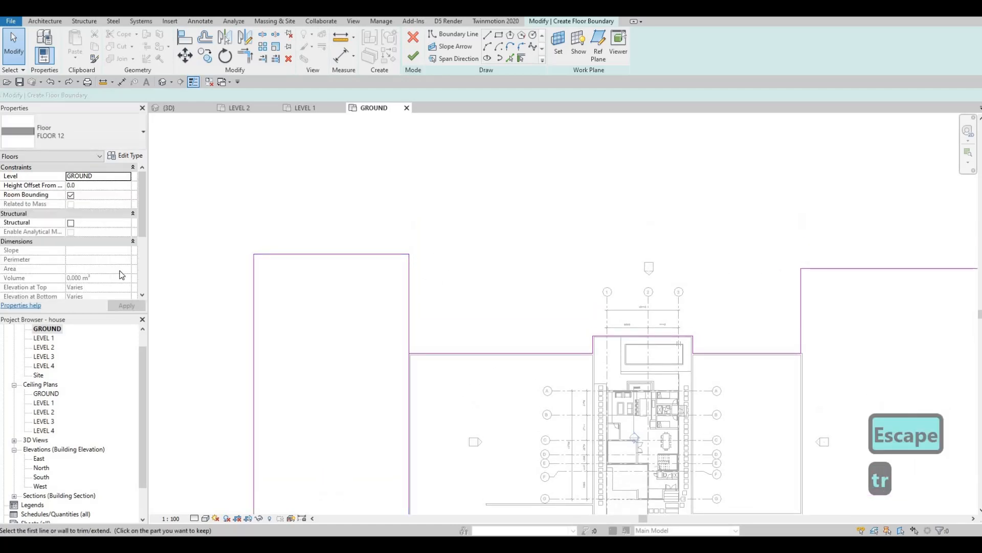
left_click(252, 283)
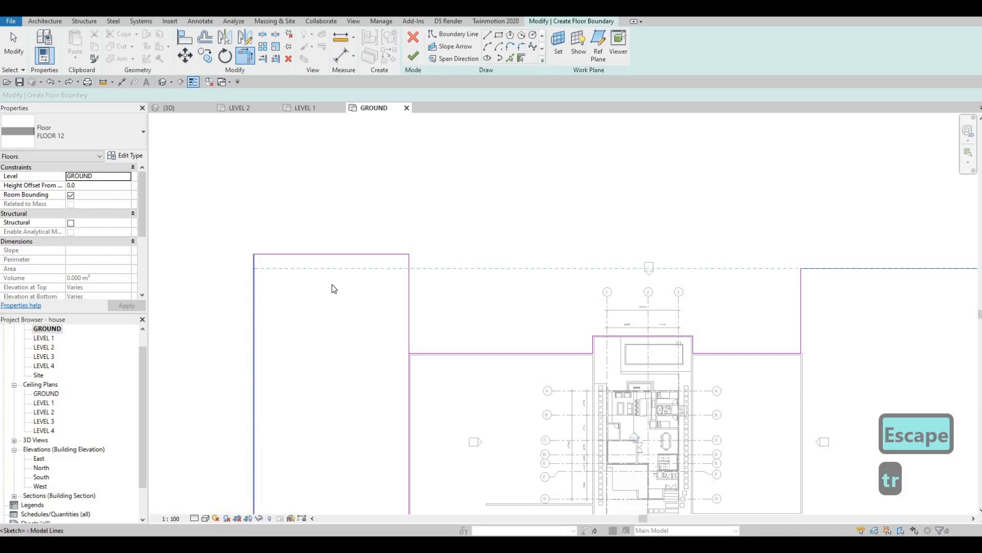
key("Escape")
key("Escape")
left_click(388, 265)
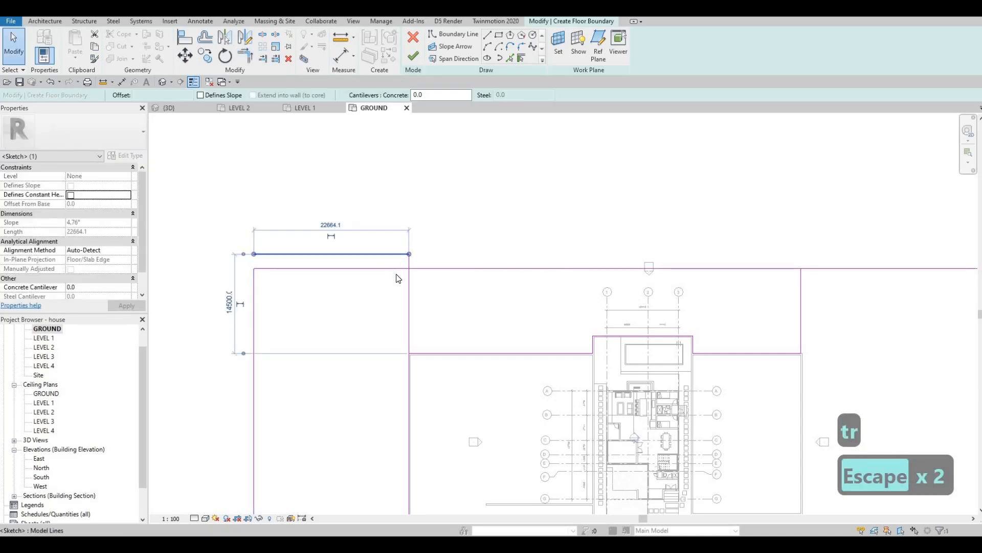
key("Delete")
Trim the western rectangle's inner edge into a corner with the western plot's rear line, keeping the part beside the plot
key("t")
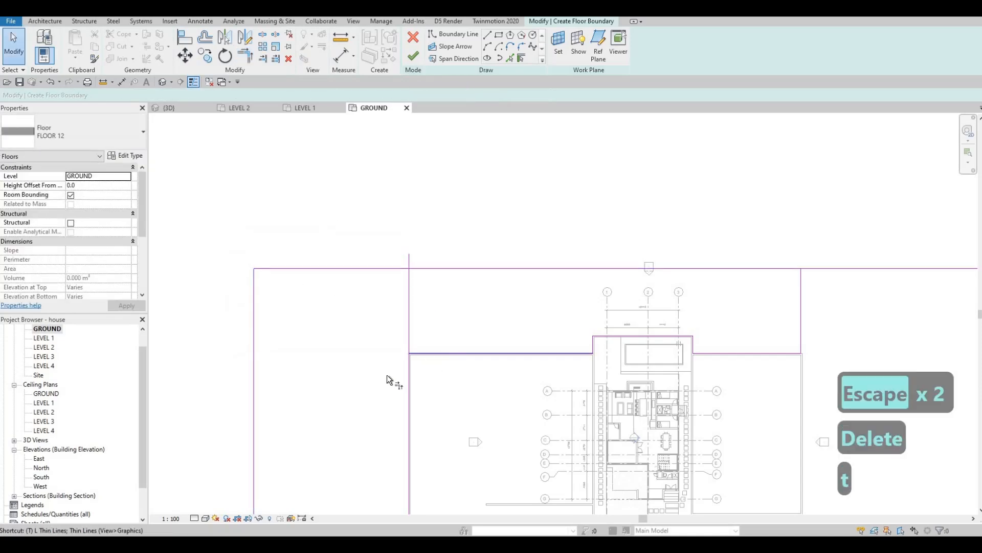
key("r")
left_click(407, 373)
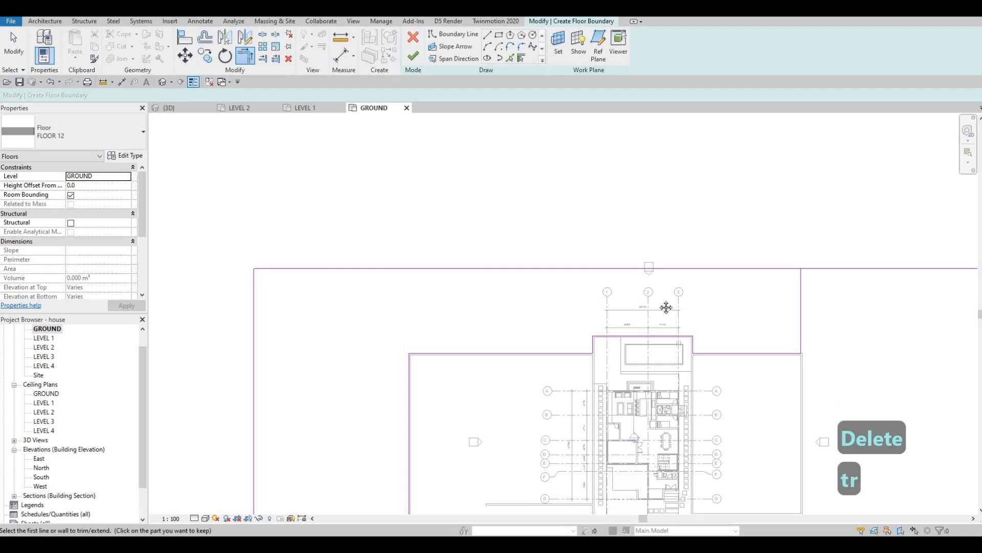
Trim the eastern plot's rear line and the eastern rectangle's inner edge into a corner, keeping the edge beside the plot
scroll(613, 281, "down", 1)
middle_click_drag(817, 374, 603, 302)
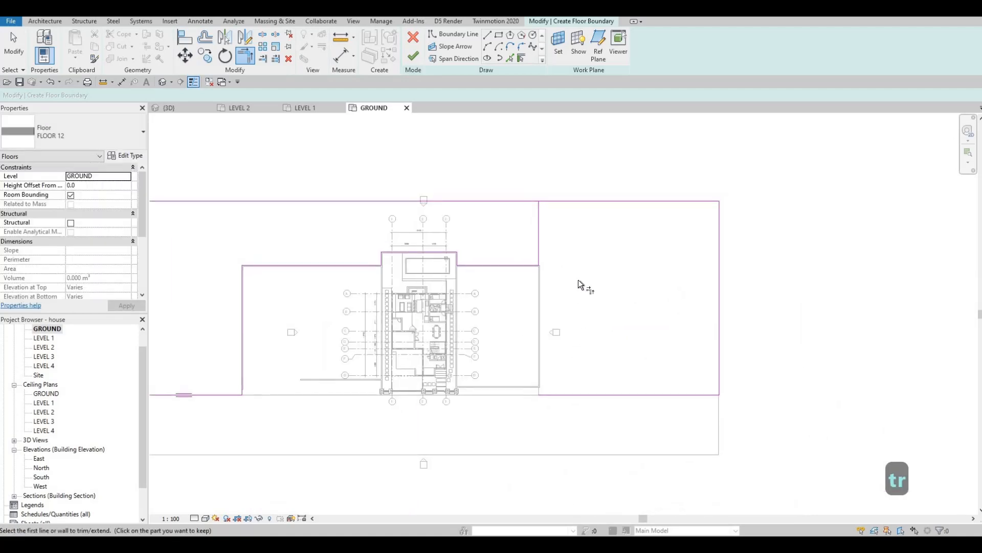
key("Escape")
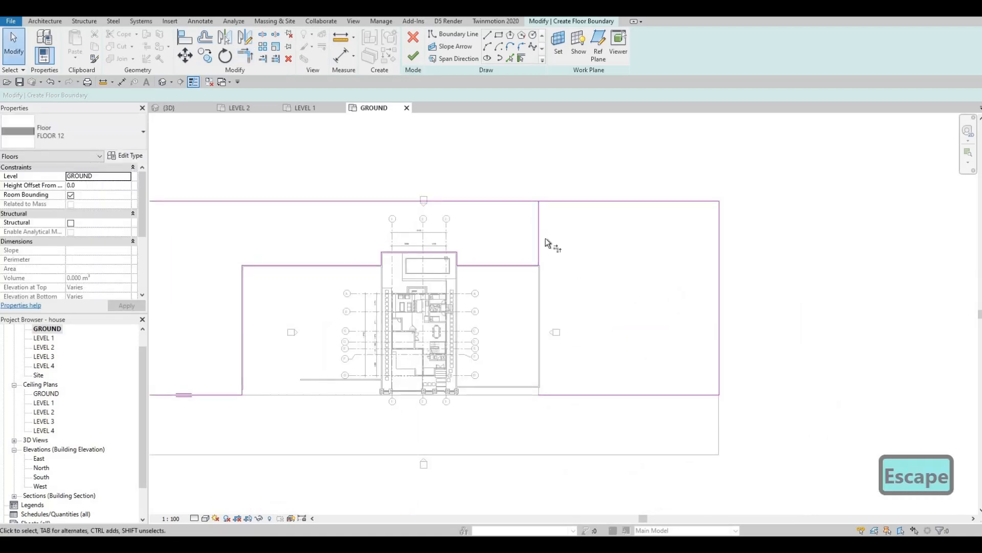
key("t")
key("r")
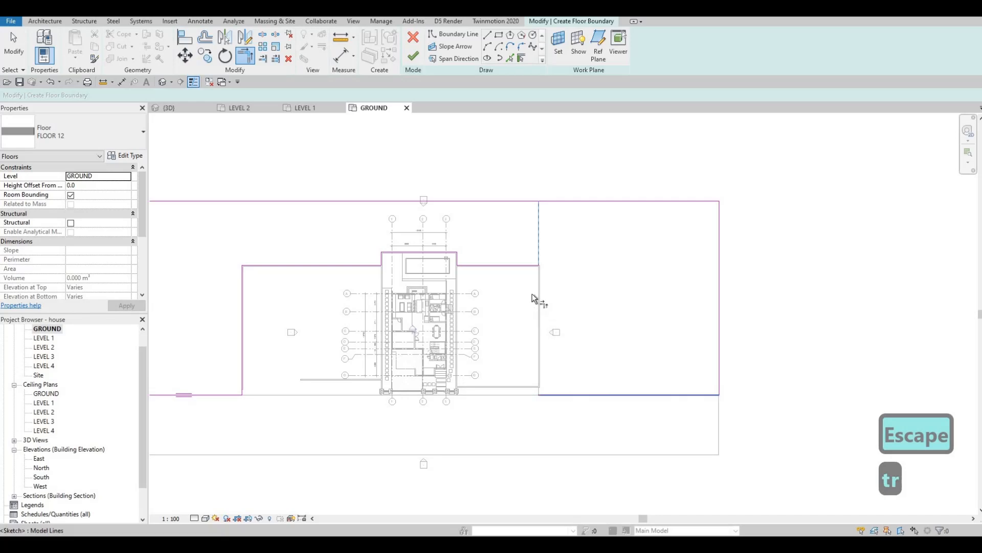
left_click(517, 265)
left_click(539, 276)
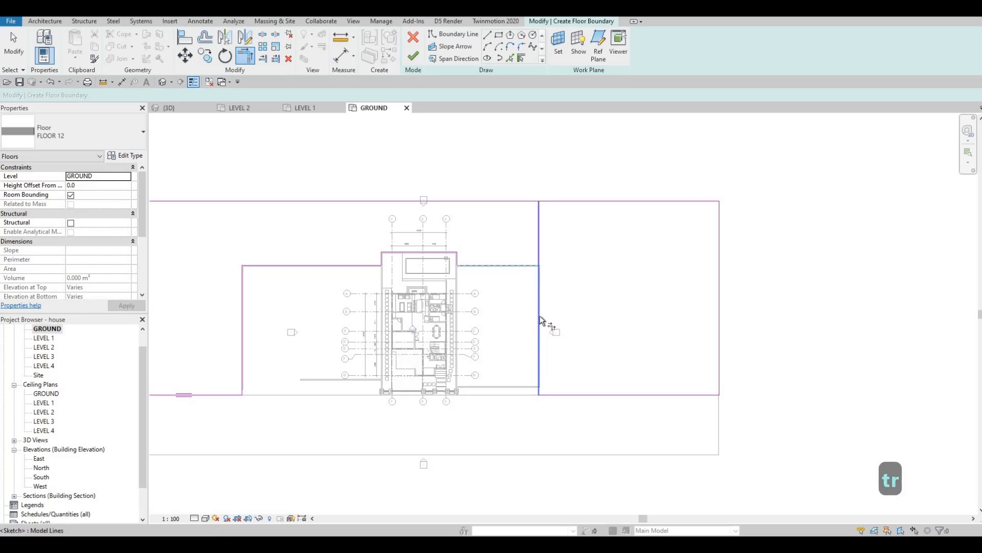
key("Escape")
Move the eastern inner boundary line onto the plot side wall's outer face and finish the floor without attaching walls
scroll(572, 305, "up", 5)
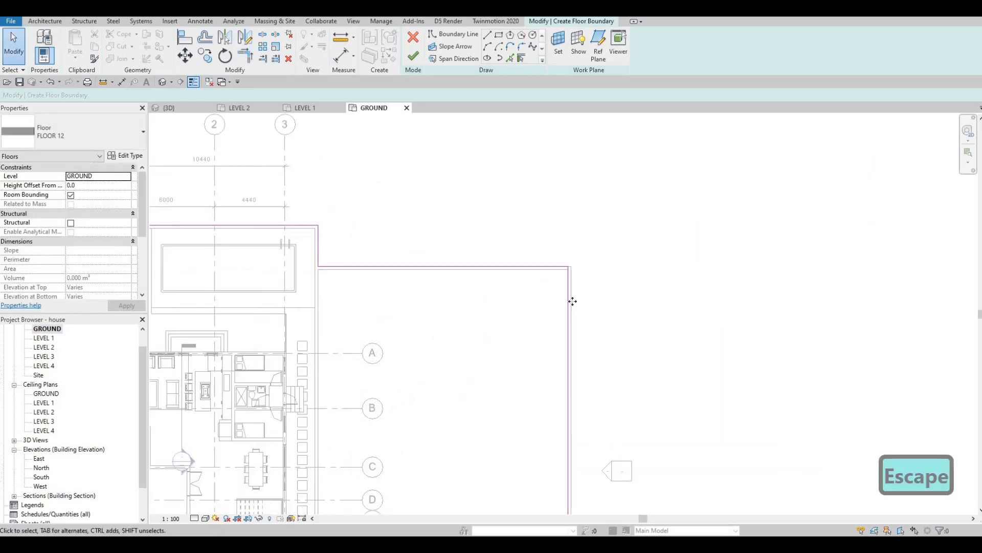
left_click(570, 281)
scroll(572, 280, "up", 3)
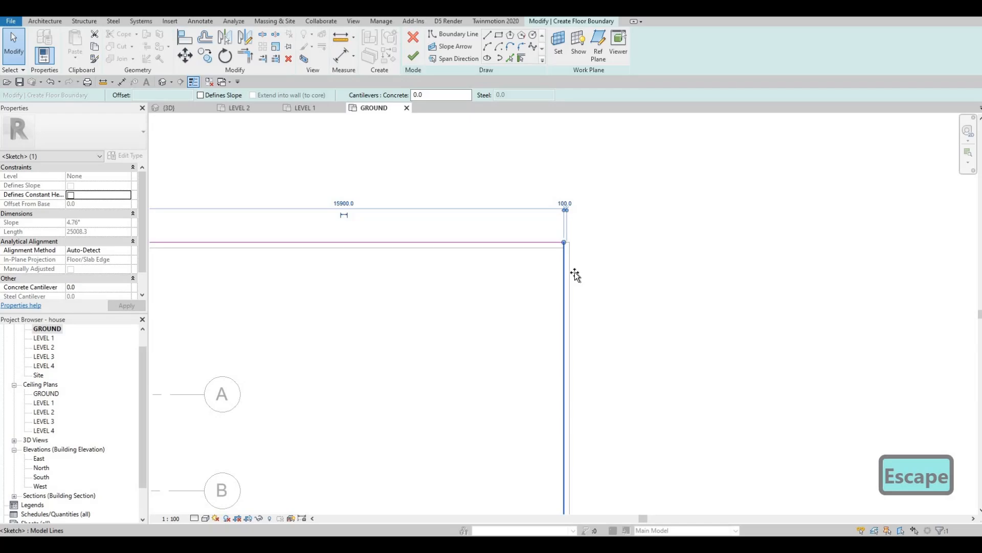
scroll(564, 313, "down", 8)
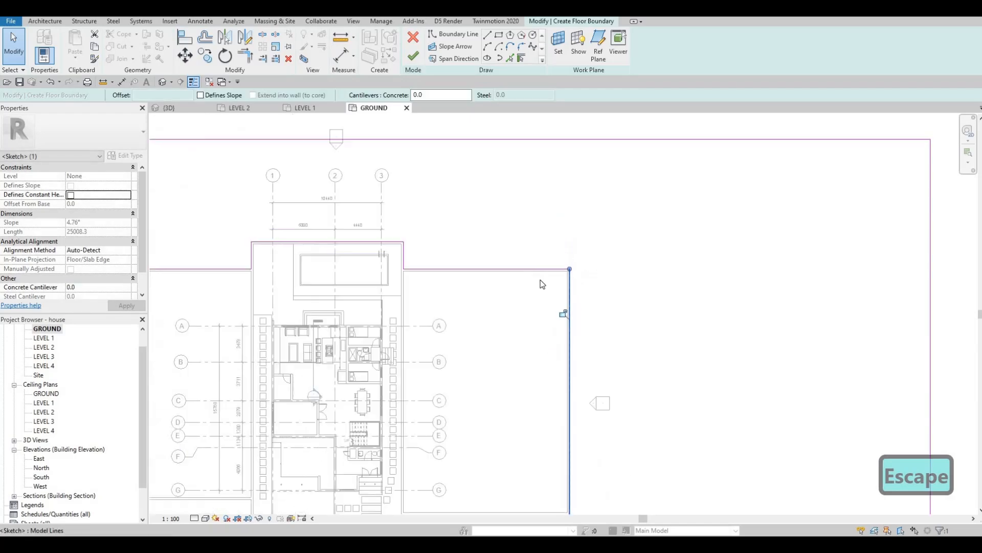
key("Escape")
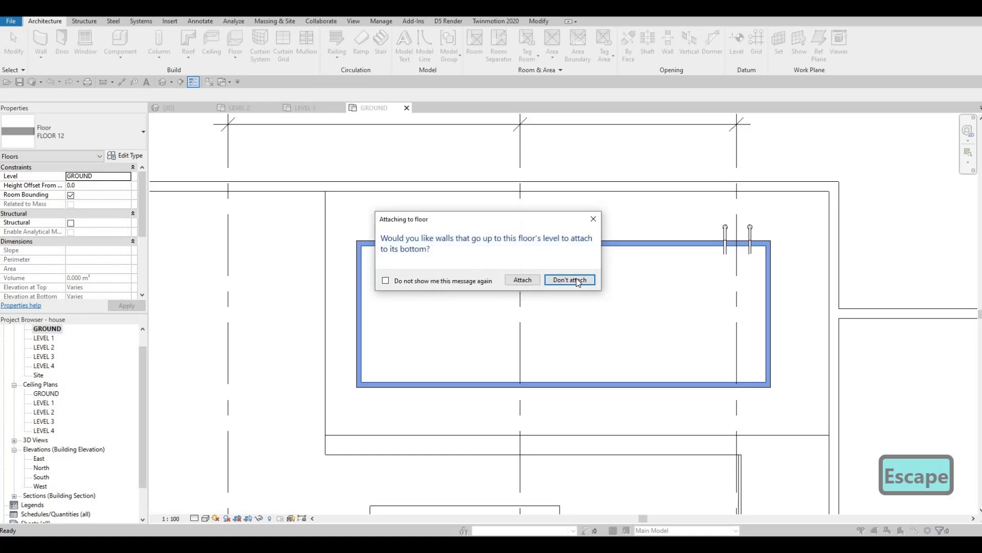
key("Escape")
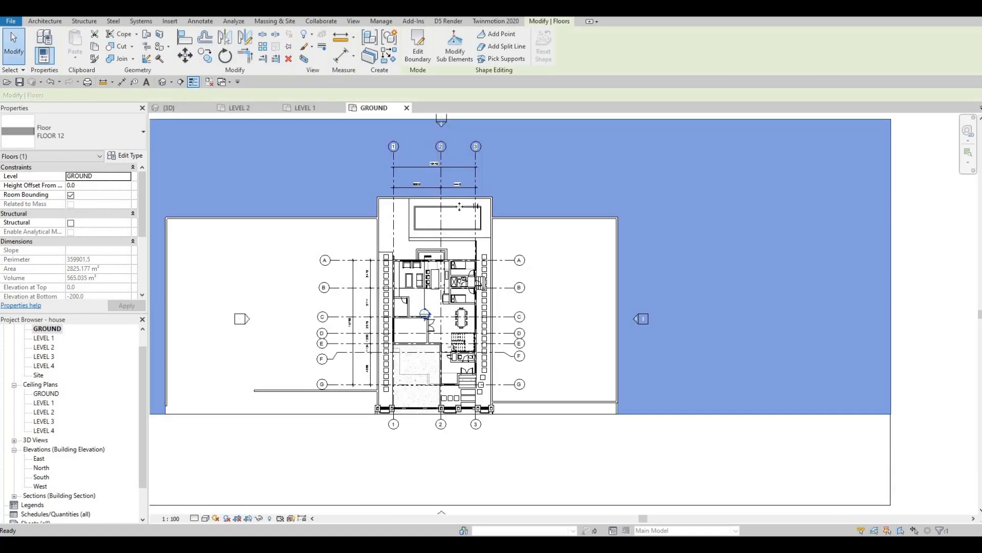
Check the surrounding floor around the walled plots in the 3D view
left_click(174, 106)
key("Escape")
middle_click_drag(456, 251, 527, 201, "shift")
scroll(510, 231, "up", 2)
middle_click_drag(511, 236, 477, 273, "shift")
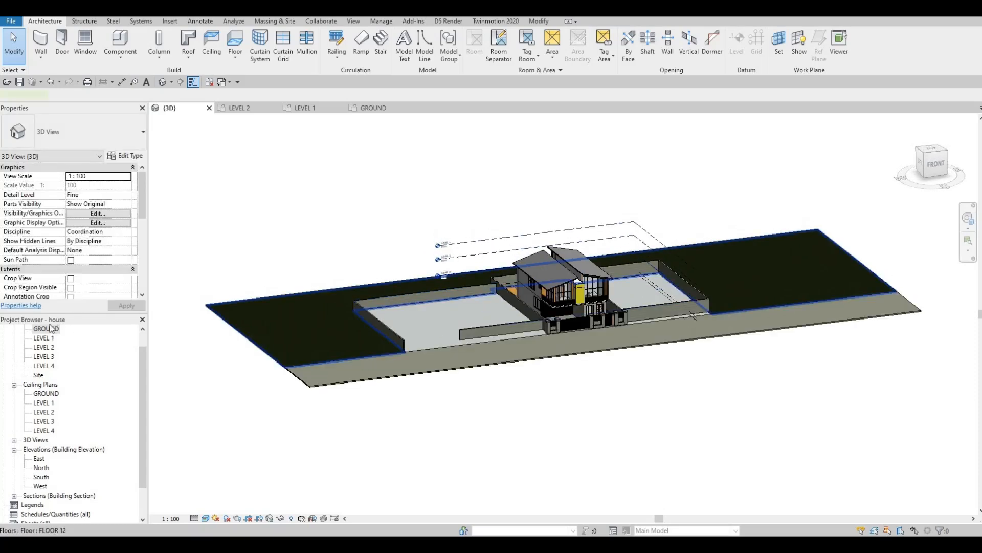
Create another FLOOR 12 floor on the GROUND plan as a rectangle behind the site, matching its full width and 61000 mm deep
double_click(46, 328)
middle_click_drag(512, 363, 435, 327)
left_click(157, 234)
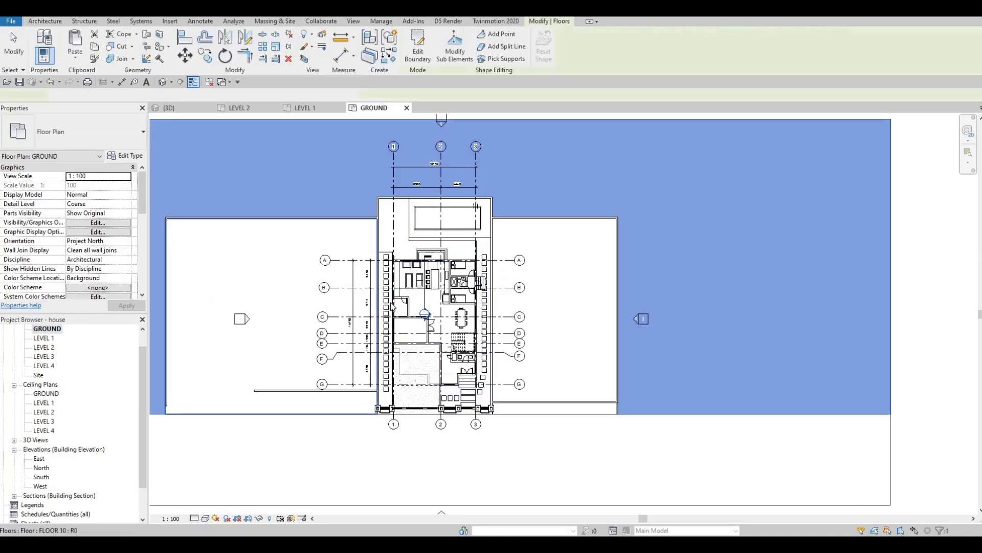
scroll(156, 234, "down", 1)
middle_click_drag(157, 235, 352, 292)
left_click(418, 51)
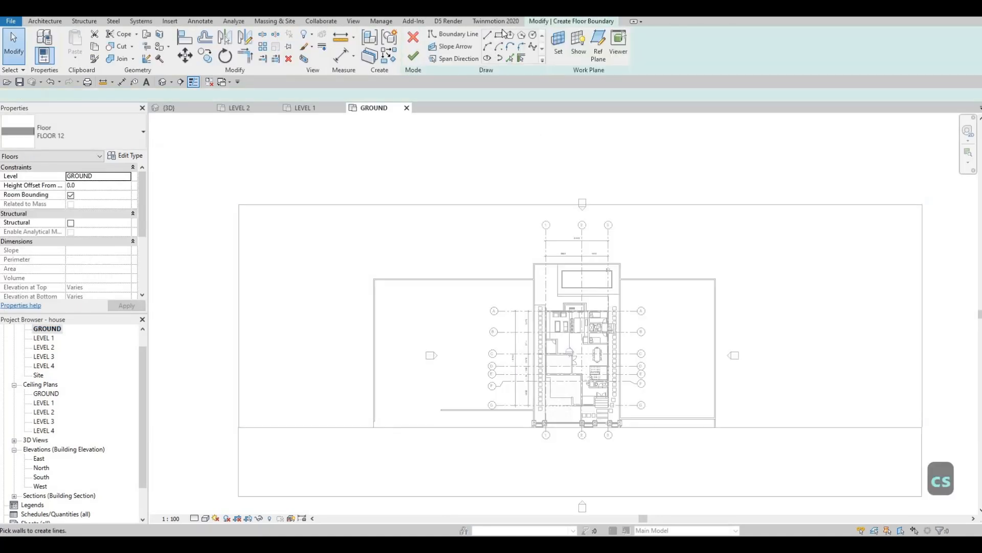
left_click(239, 204)
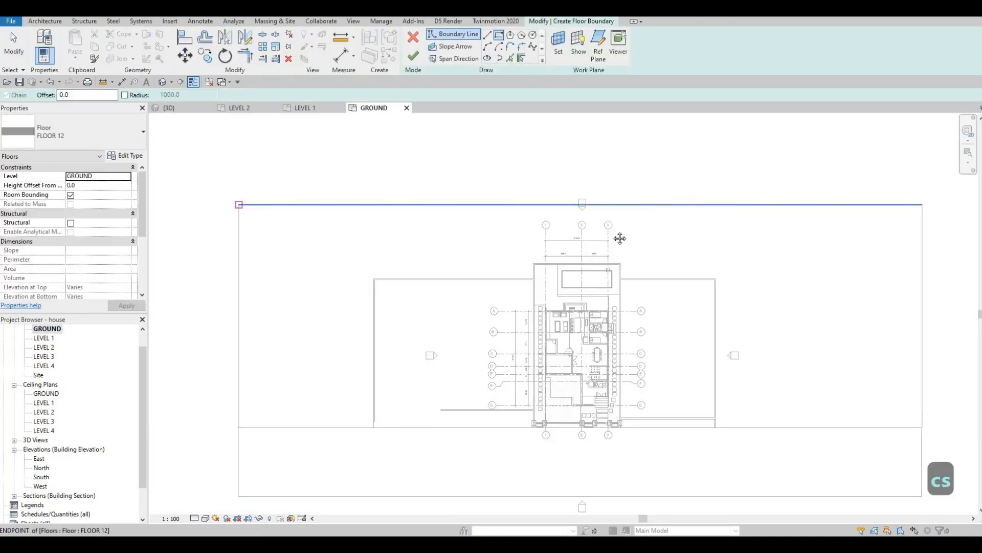
middle_click_drag(671, 309, 573, 364)
scroll(609, 233, "down", 3)
middle_click_drag(639, 228, 567, 372)
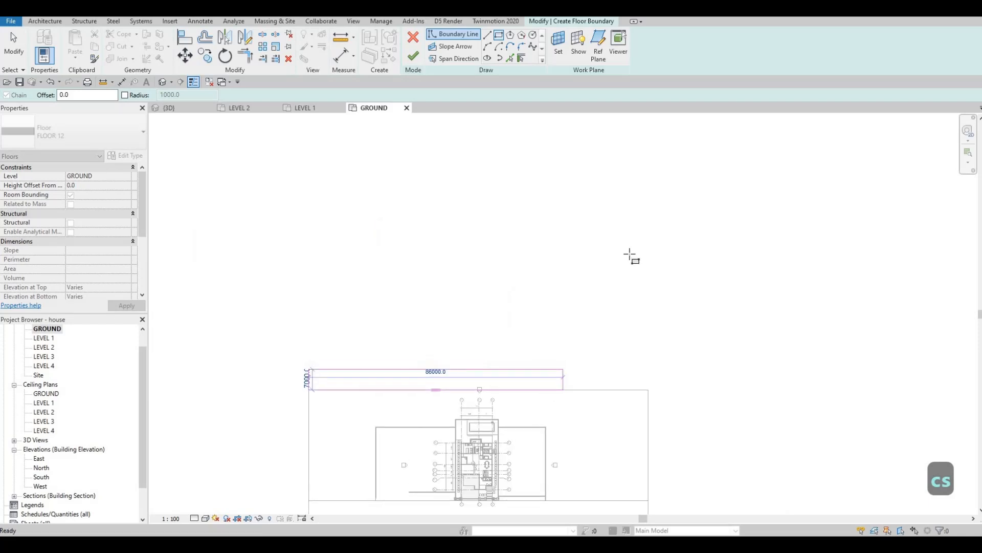
scroll(567, 363, "down", 1)
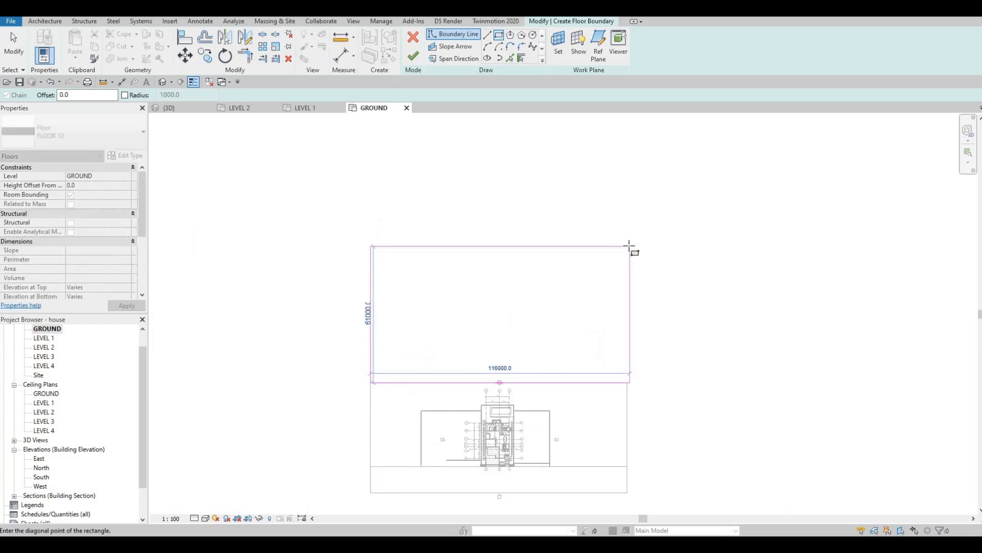
left_click(413, 55)
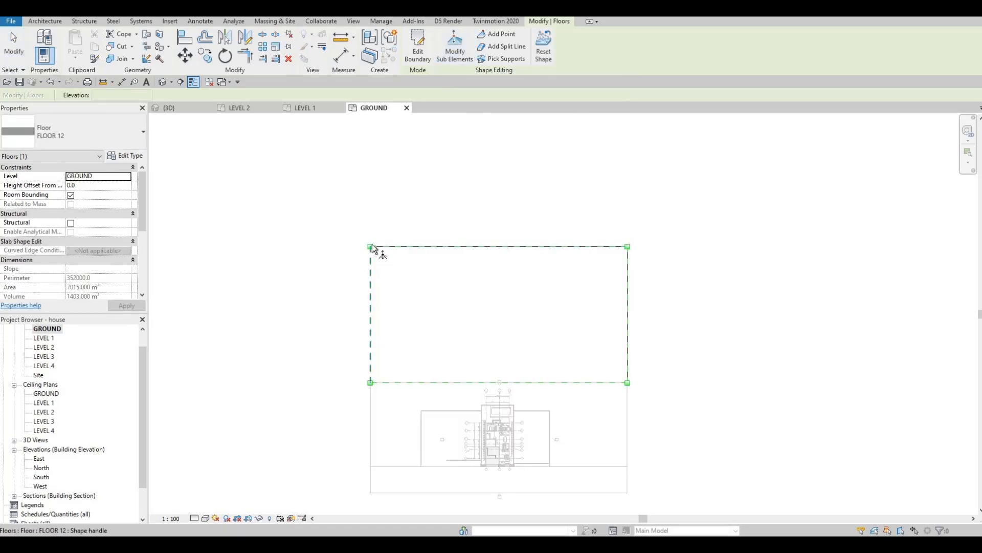
Set the elevation of the new rear floor's rear western corner point to 6000
scroll(370, 249, "up", 4)
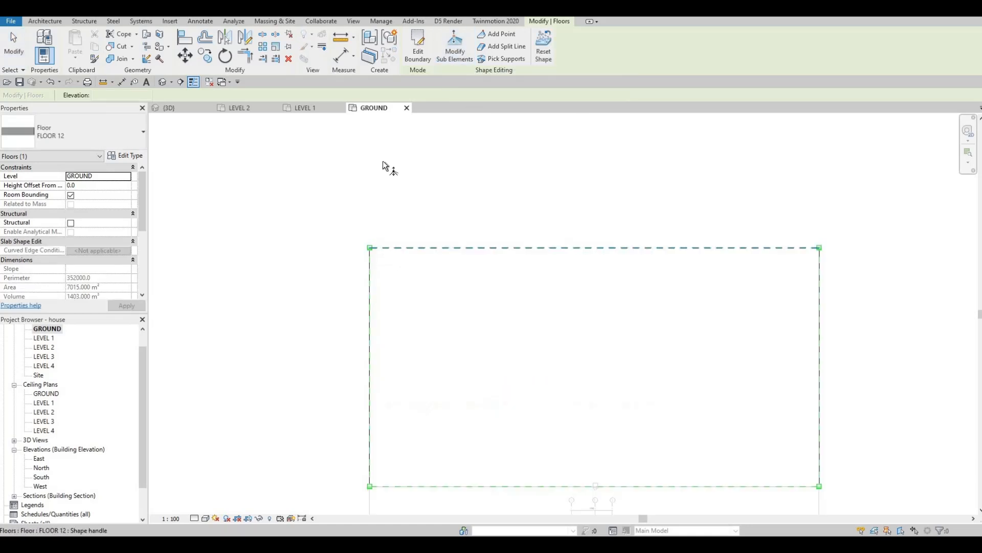
left_click(171, 108)
middle_click_drag(194, 204, 580, 327)
scroll(570, 327, "up", 3)
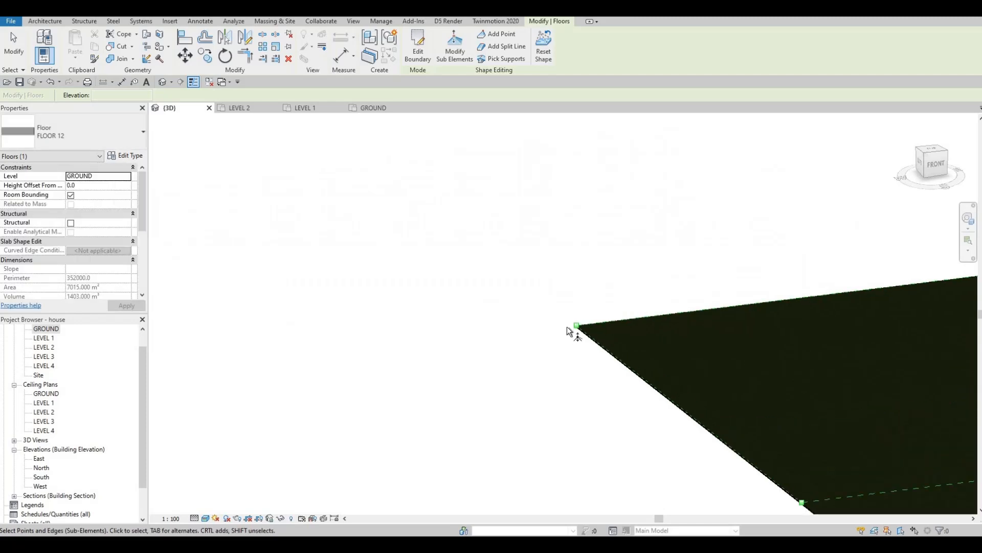
left_click(572, 326)
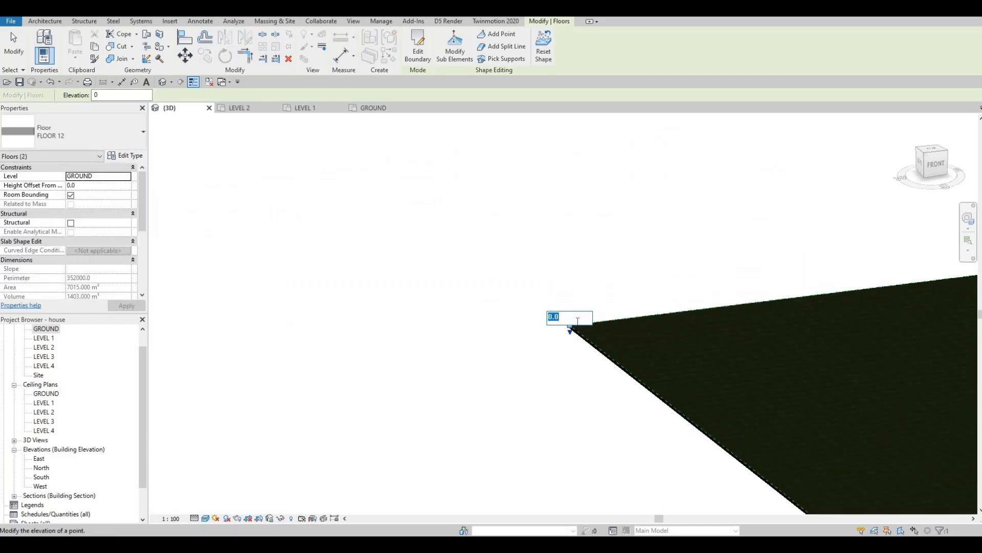
type("6000")
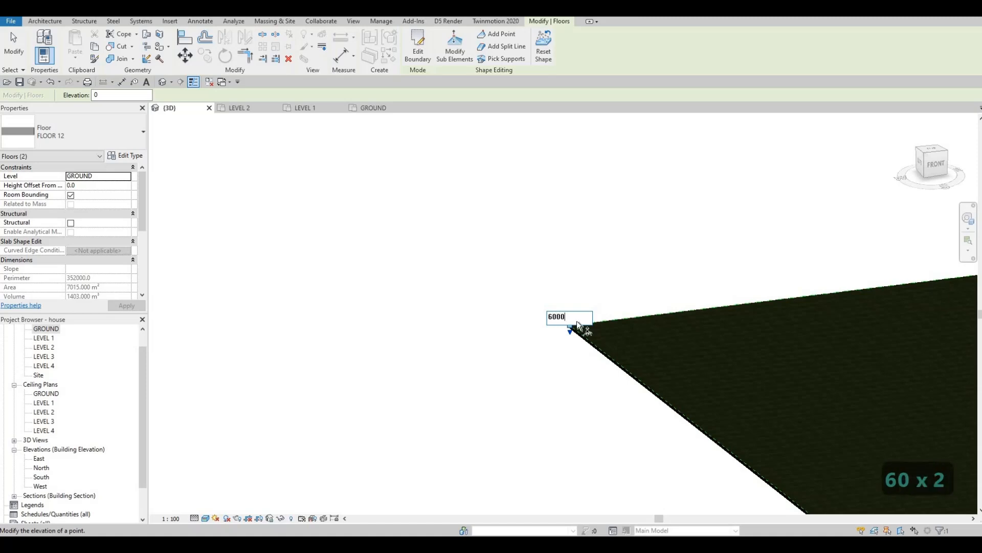
key("Return")
Raise the rear floor's rear western corner point freehand to an elevation of about 21500
scroll(788, 372, "down", 3)
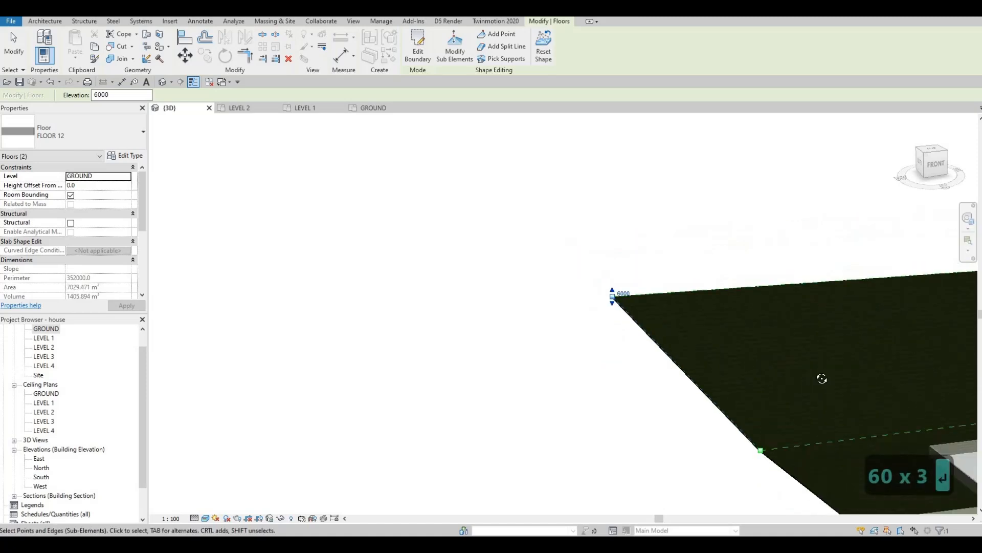
middle_click_drag(883, 377, 614, 409, "shift")
scroll(612, 405, "up", 1)
left_click(598, 406)
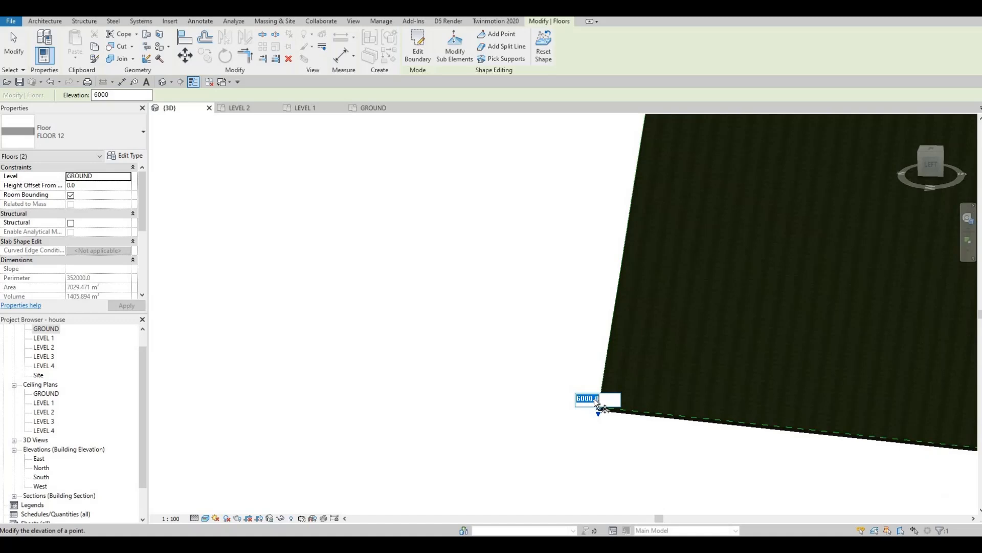
key("Escape")
left_click_drag(599, 406, 606, 243)
middle_click_drag(717, 314, 726, 371)
scroll(483, 359, "down", 4)
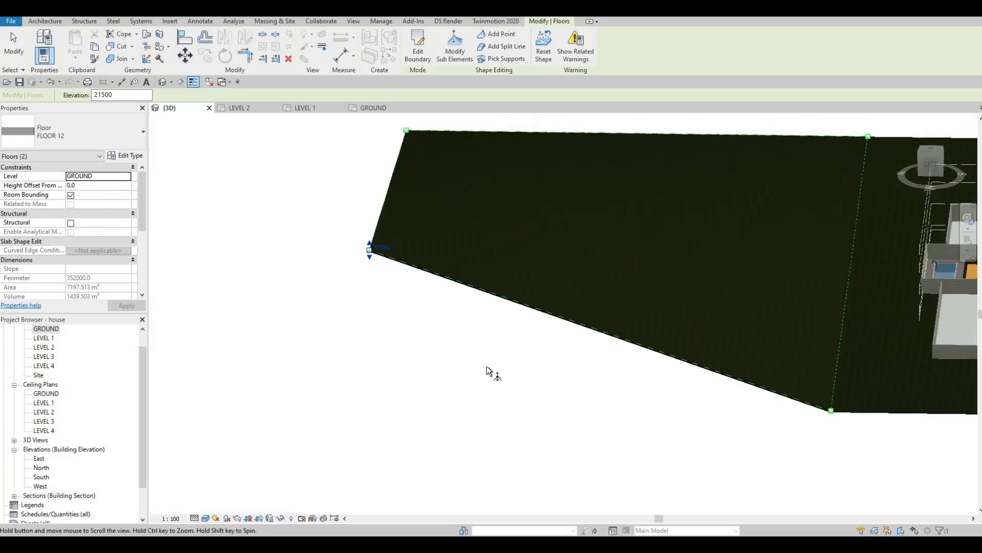
Set the elevation of the rear floor's rear western corner point to 40000
middle_click_drag(537, 408, 232, 286, "shift")
scroll(234, 284, "up", 2)
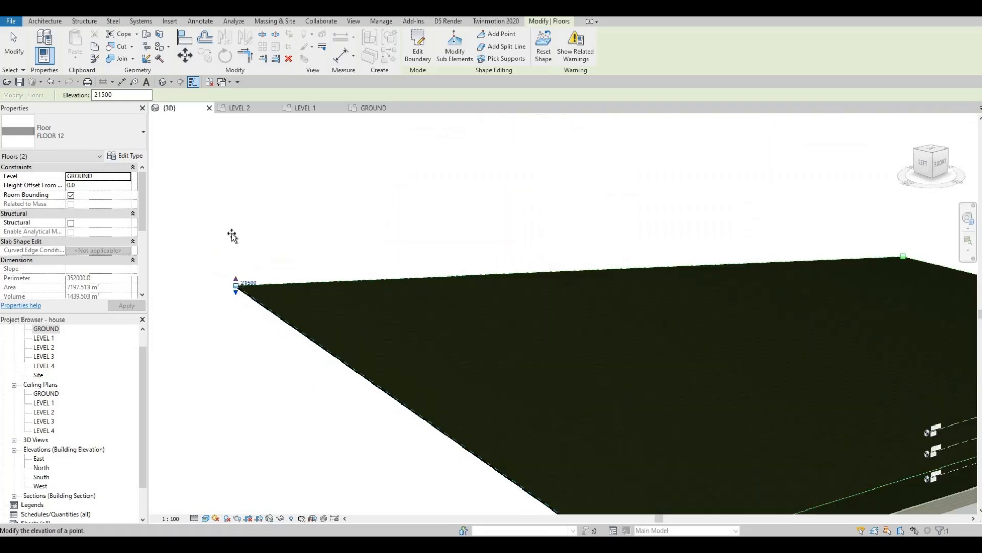
left_click_drag(232, 233, 235, 171)
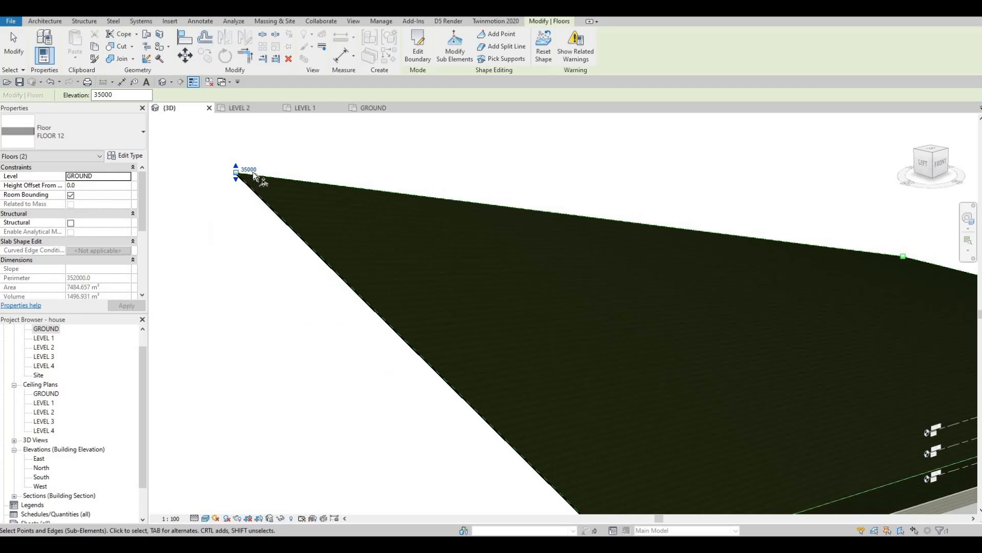
type("40000")
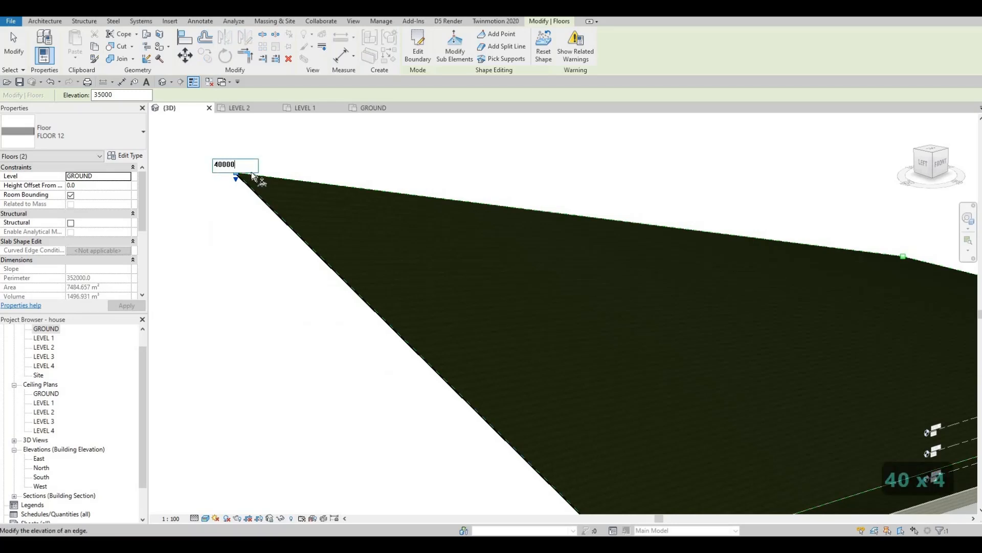
key("Return")
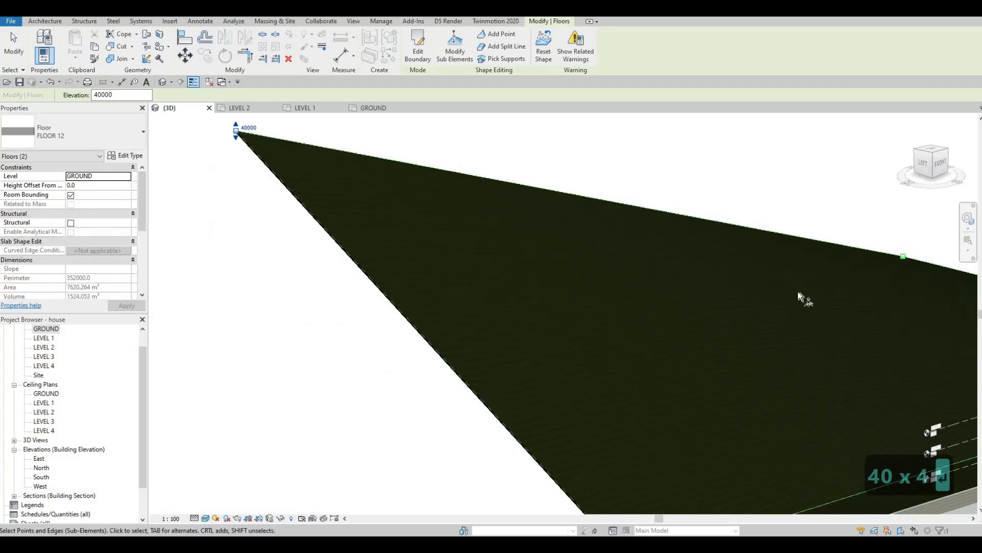
Set the elevation of the rear floor's rear eastern corner point to 4000 and finish editing its points
scroll(799, 292, "down", 2)
middle_click_drag(879, 269, 785, 280)
scroll(778, 276, "up", 3)
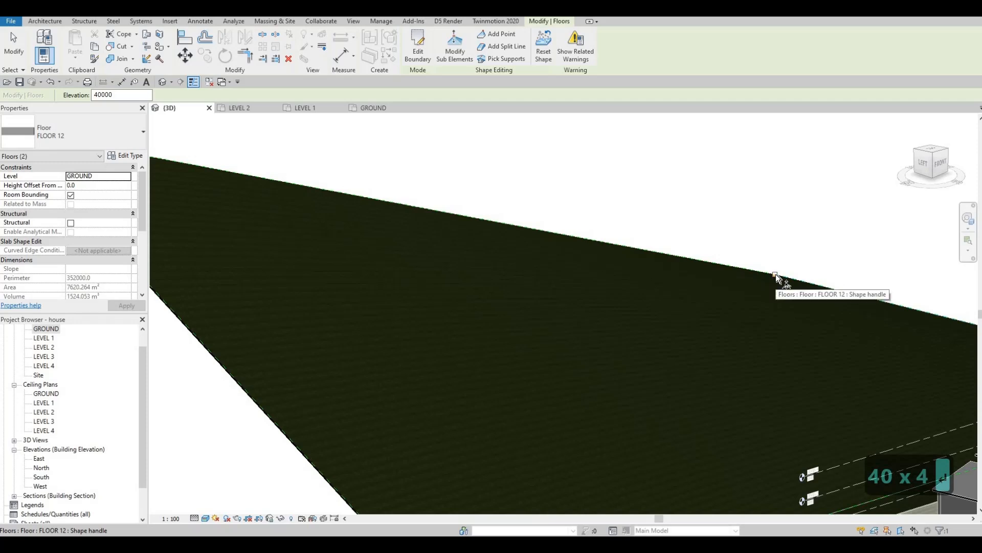
left_click(776, 275)
left_click_drag(781, 272, 787, 269)
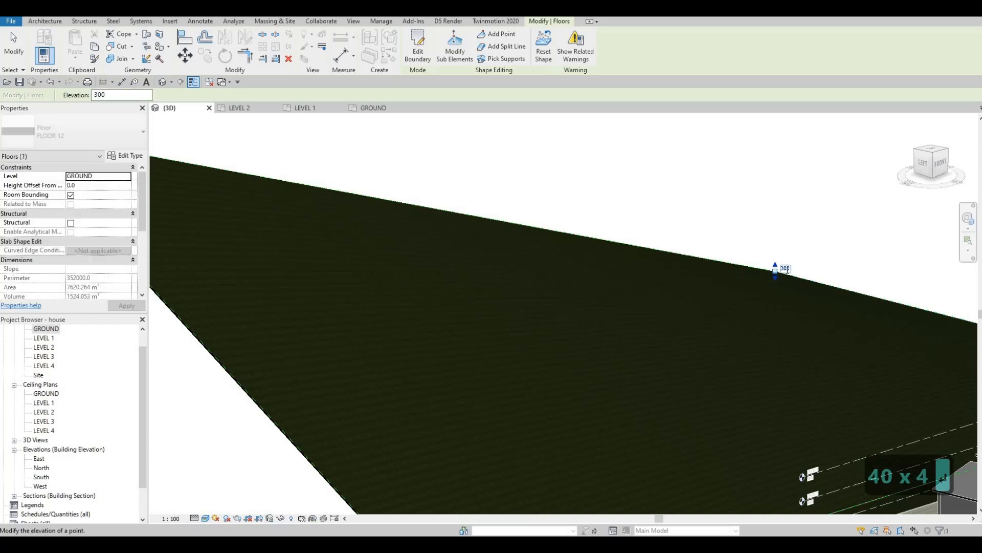
type("4000")
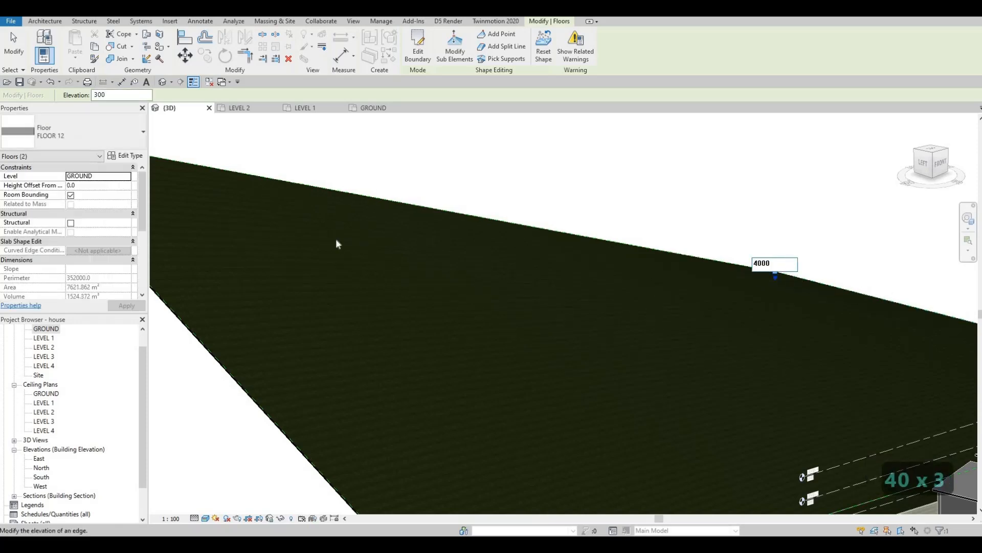
key("Return")
key("Escape")
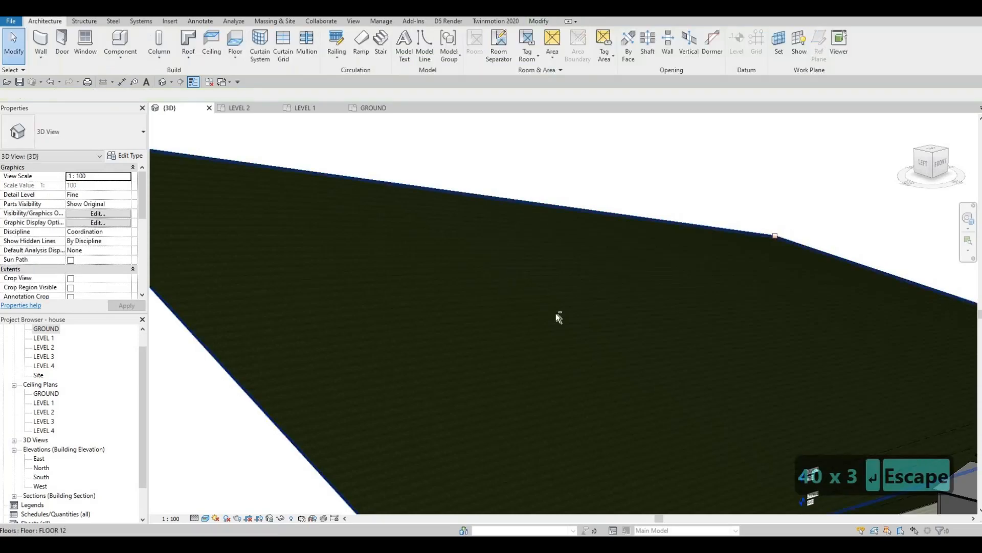
Set the elevation of the rear floor's rear eastern corner point to 40000, matching the western corner
scroll(558, 317, "down", 5)
middle_click_drag(669, 333, 783, 347, "shift")
scroll(783, 348, "up", 4)
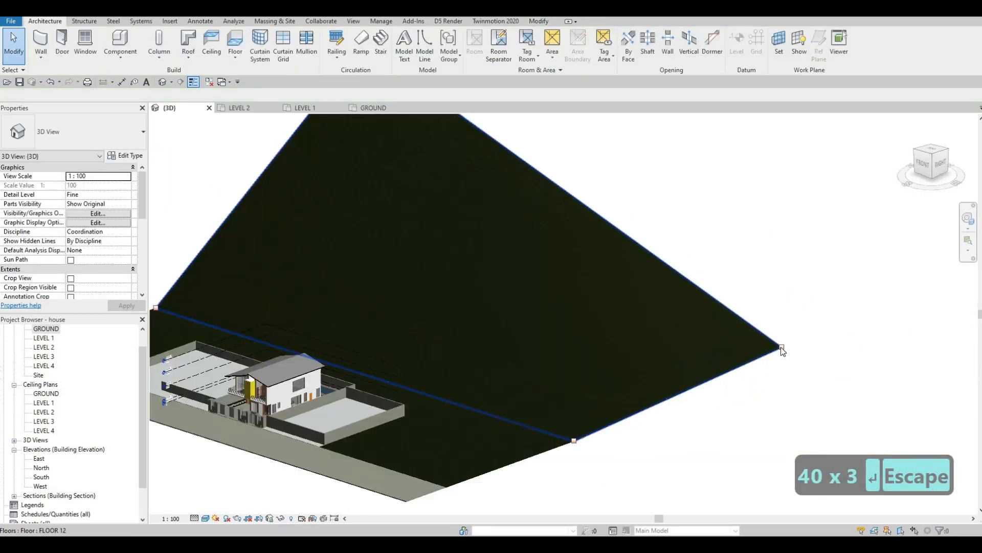
left_click(781, 347)
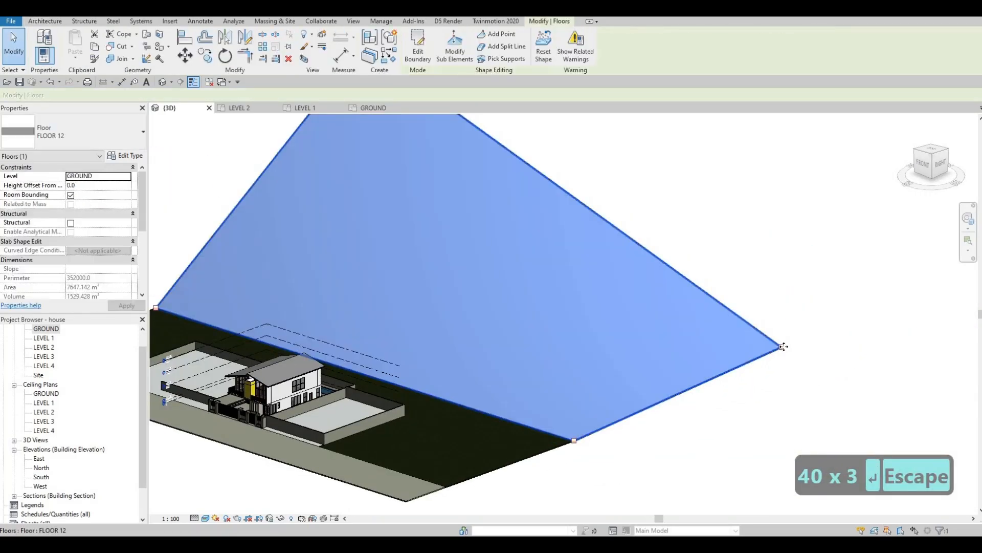
key("Escape")
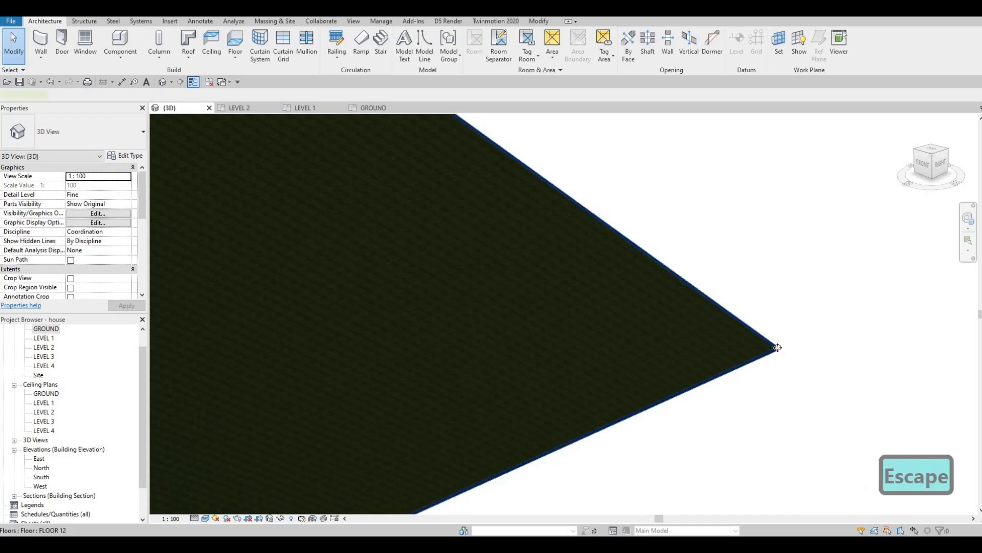
left_click(777, 348)
key("Escape")
key("Tab")
left_click(777, 347)
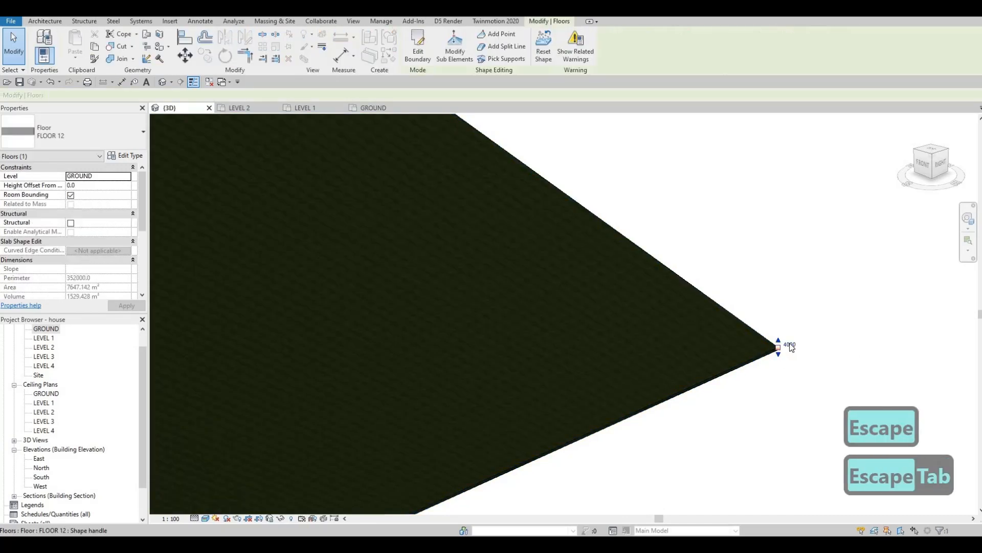
left_click(789, 344)
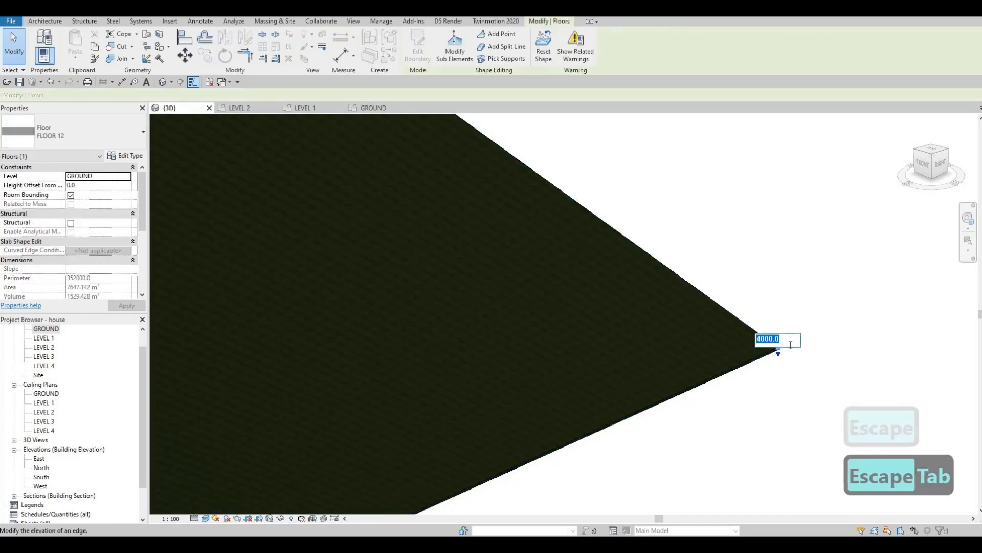
key("Left")
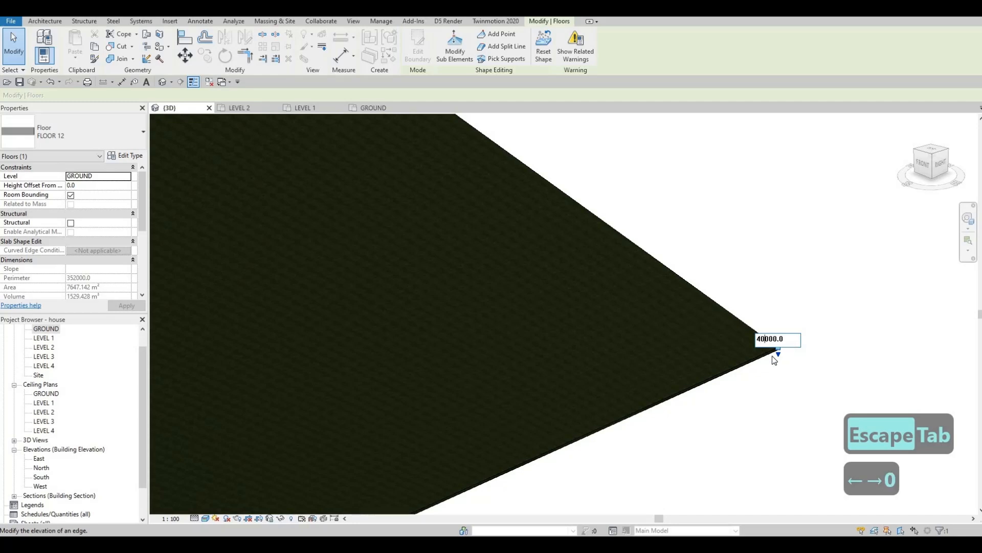
key("Return")
scroll(625, 371, "down", 8)
key("Escape")
Examine the sloped rear floor against the house and walled plots from the front in the 3D view
scroll(663, 377, "down", 3)
middle_click_drag(662, 380, 590, 387, "shift")
scroll(681, 345, "up", 5)
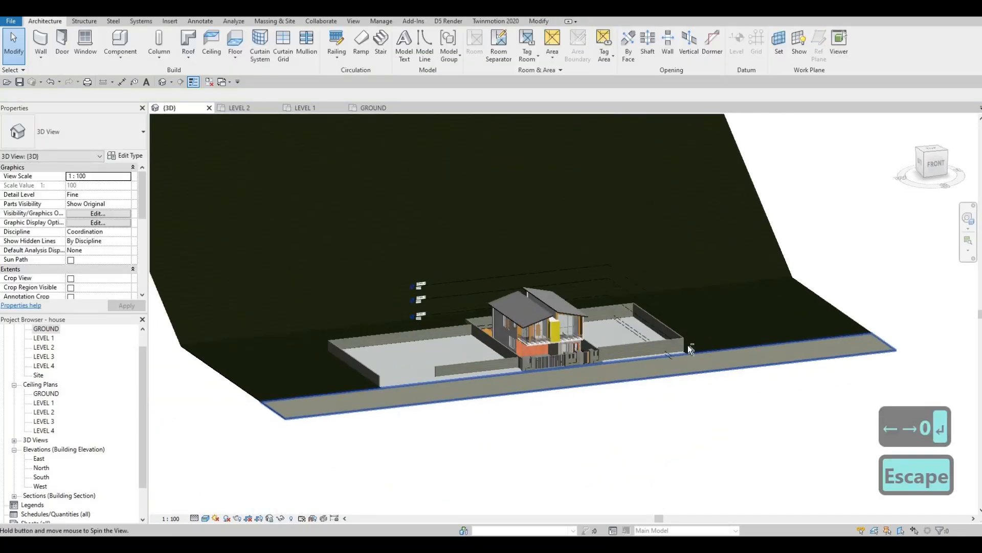
middle_click_drag(687, 345, 579, 302, "shift")
scroll(563, 300, "up", 4)
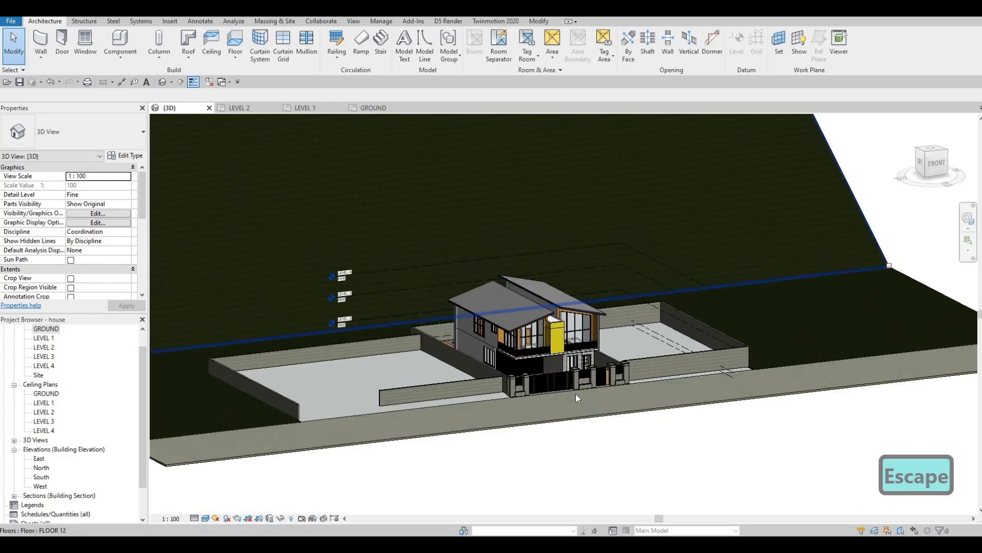
scroll(572, 366, "down", 7)
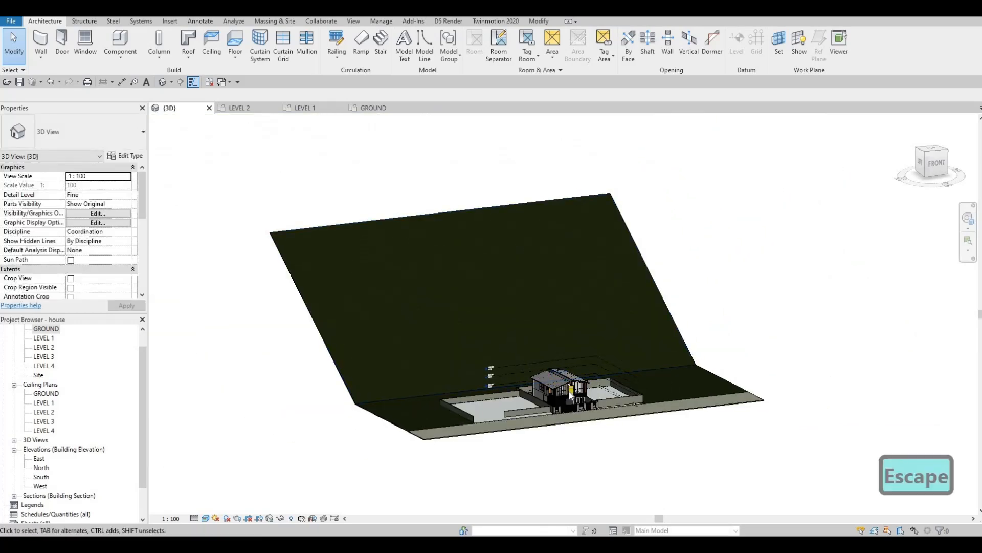
scroll(513, 370, "down", 2)
scroll(511, 359, "up", 4)
Edit the sloped rear floor's boundary, moving its rear edge toward the site to make the sketch about 40000 mm deep
left_click(341, 257)
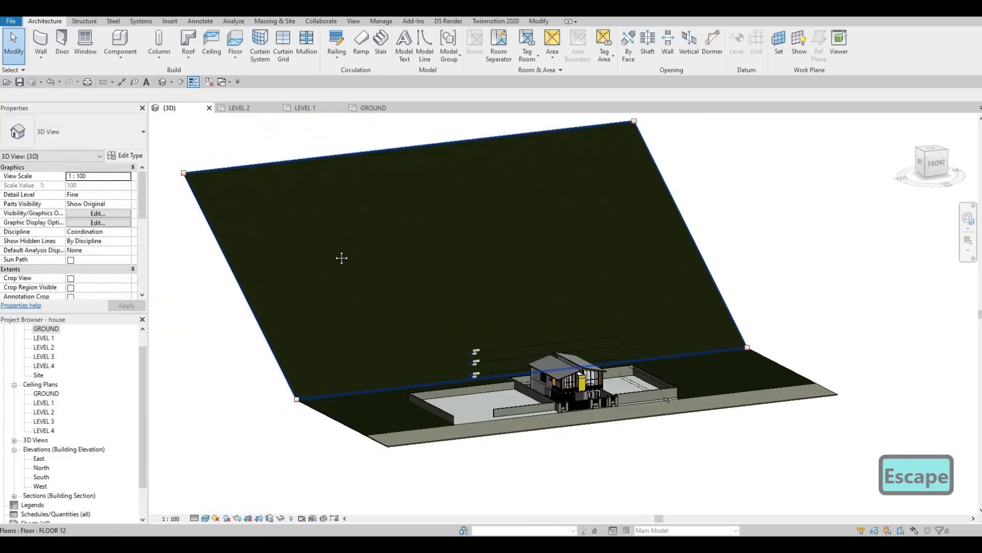
middle_click_drag(347, 284, 350, 332)
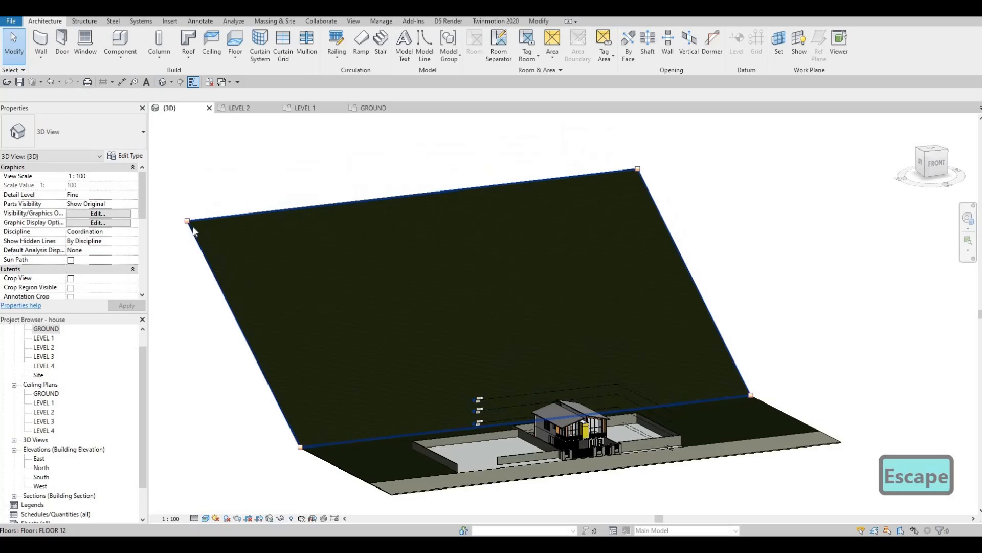
left_click(194, 231)
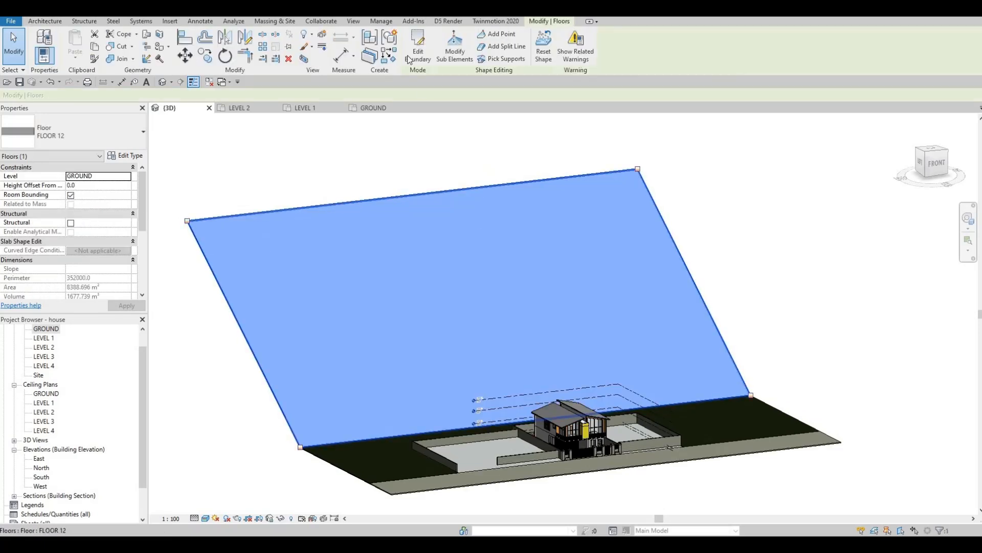
left_click(417, 47)
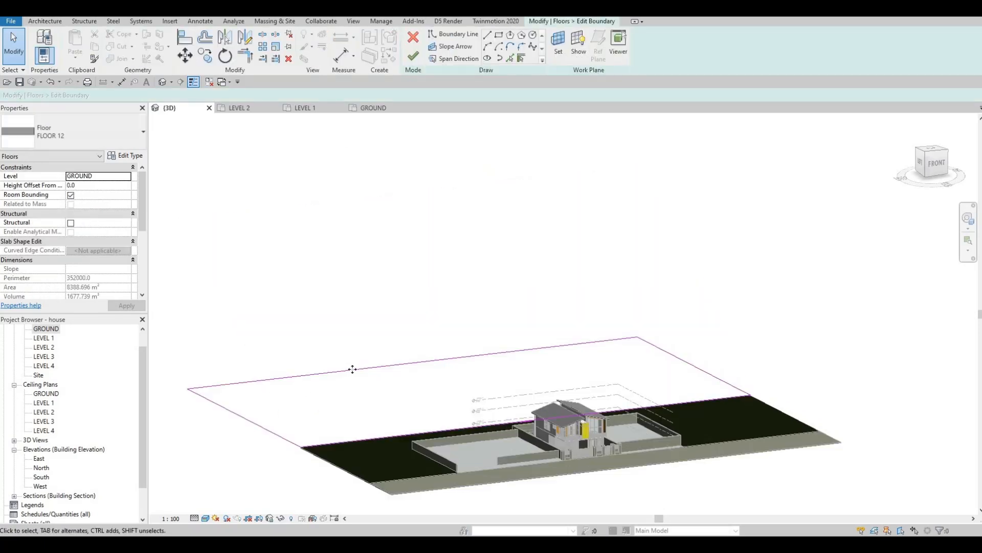
left_click_drag(374, 385, 381, 386)
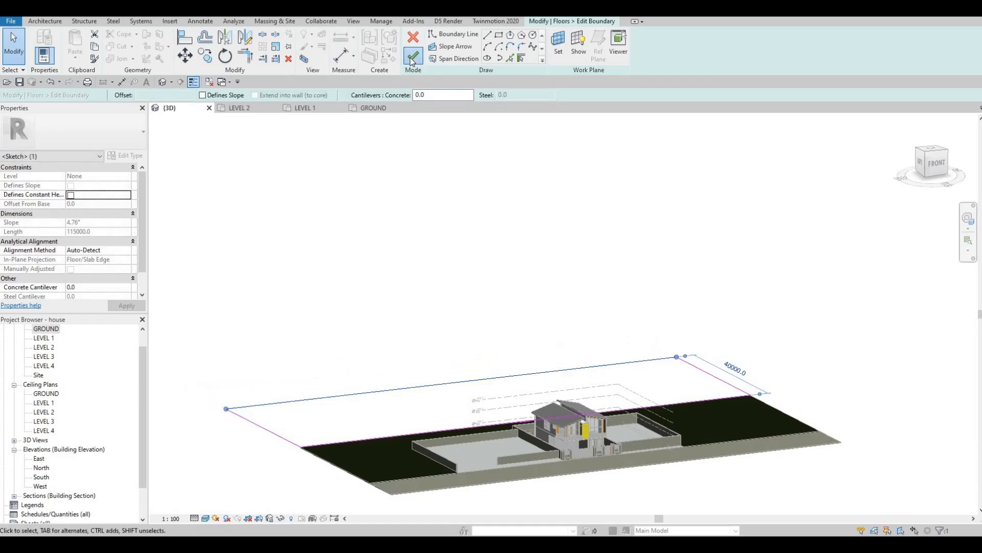
left_click(412, 57)
key("Escape")
key("Escape")
Inspect the steeper rear slope from the side and the house frontage from the front in the 3D view
mouse_move(329, 285)
middle_mouse_down("shift")
mouse_move(297, 312)
mouse_move(195, 333)
mouse_move(301, 315)
mouse_move(627, 302)
middle_mouse_up("shift")
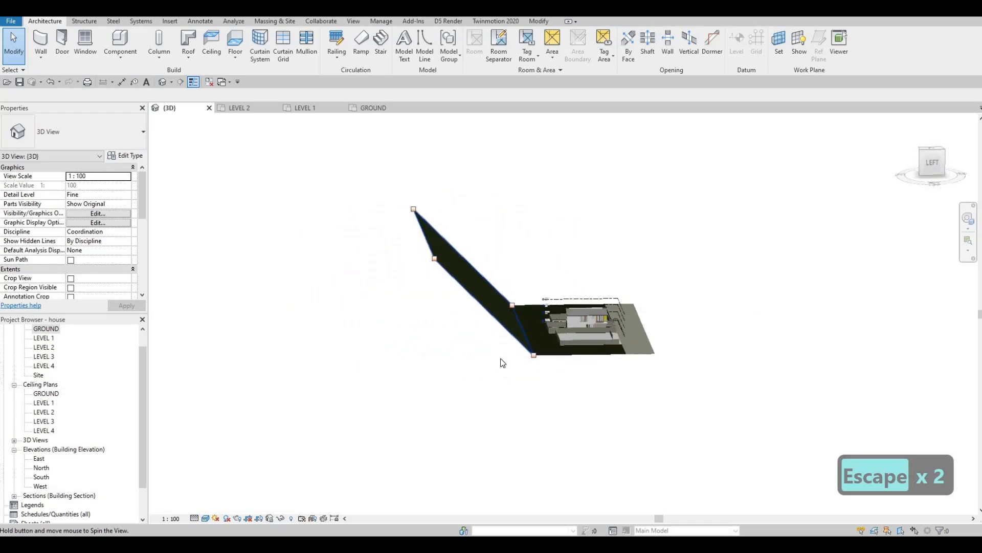
middle_click_drag(500, 359, 471, 338, "shift")
scroll(476, 350, "up", 2)
key("Escape")
middle_click_drag(505, 384, 494, 377, "shift")
scroll(495, 379, "up", 3)
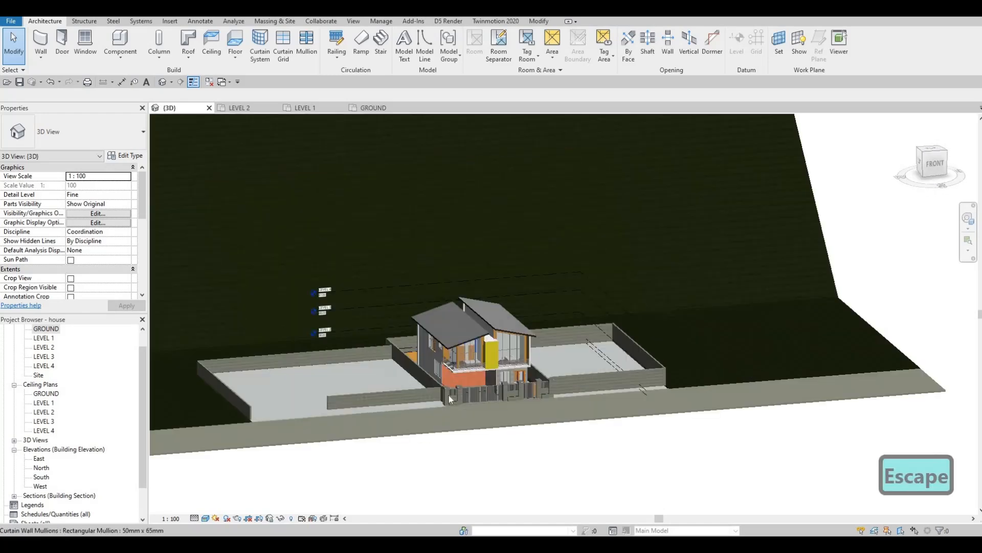
scroll(505, 285, "up", 3)
middle_click_drag(505, 284, 459, 317, "shift")
scroll(458, 317, "down", 2)
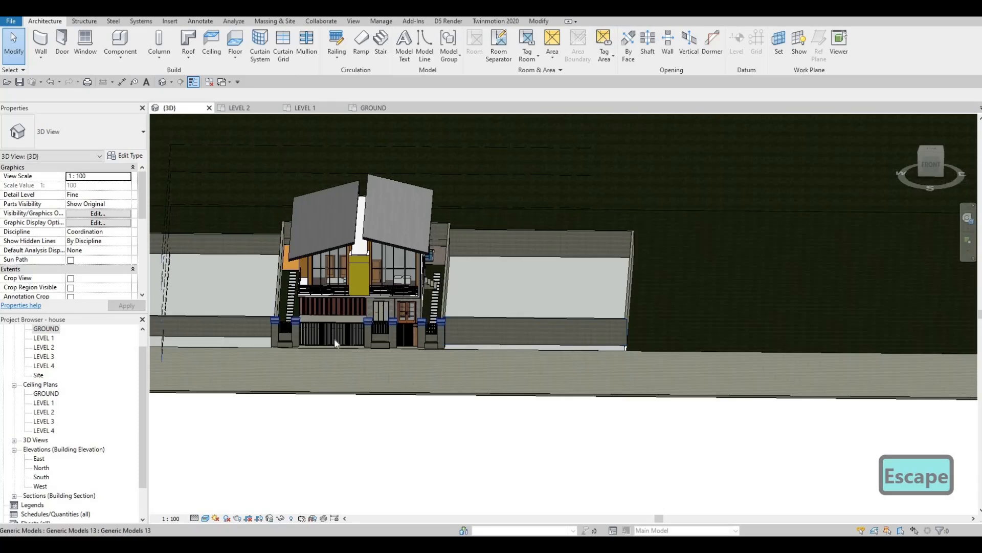
On the GROUND plan, start a wall based on EXTERIOR WALL 1 and duplicate its type as EXTERIOR WALL 2
double_click(51, 331)
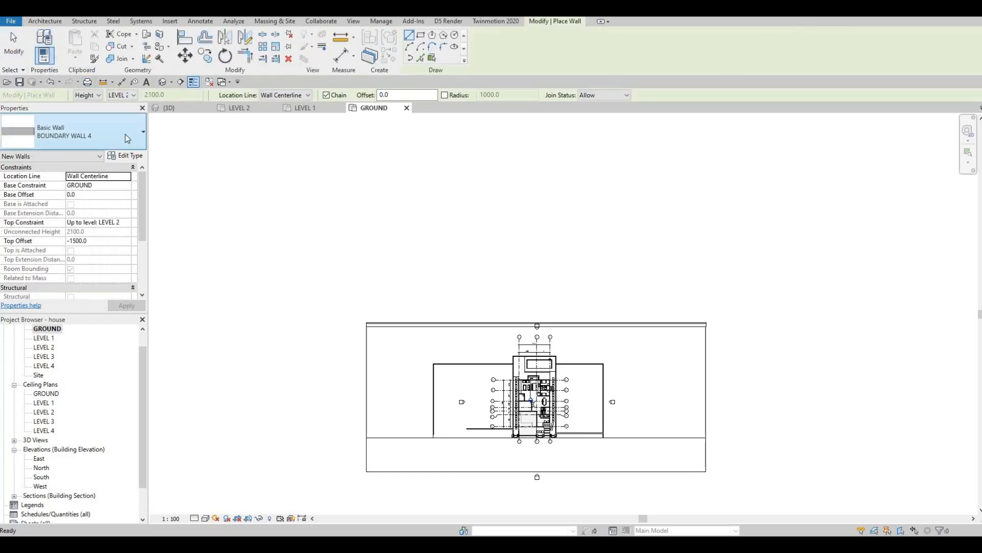
left_click(126, 135)
scroll(81, 286, "down", 3)
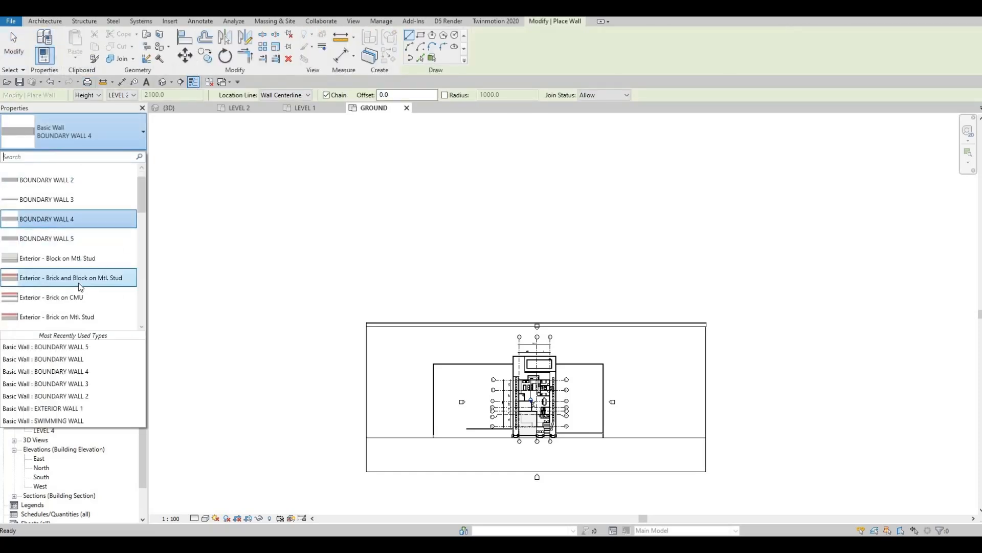
left_click(79, 283)
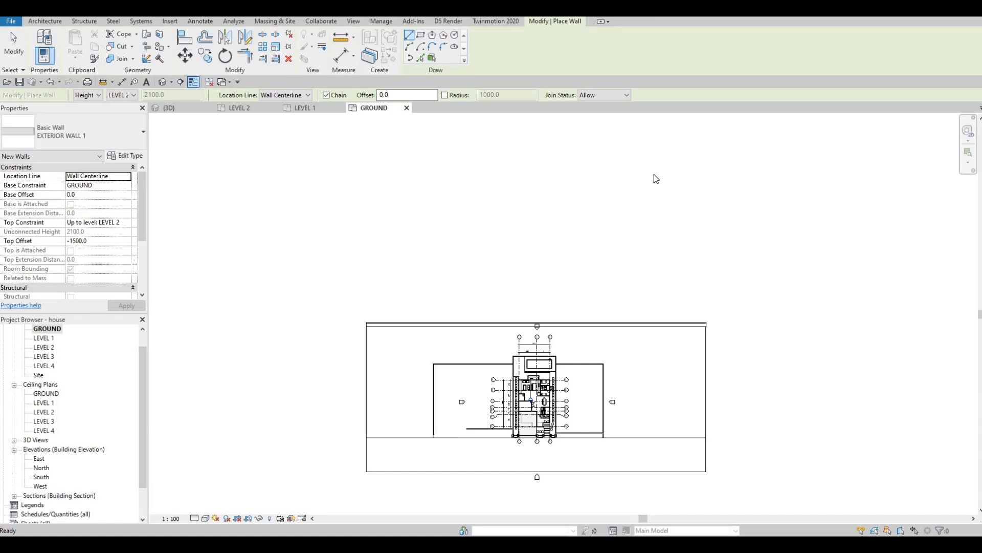
left_click(839, 168)
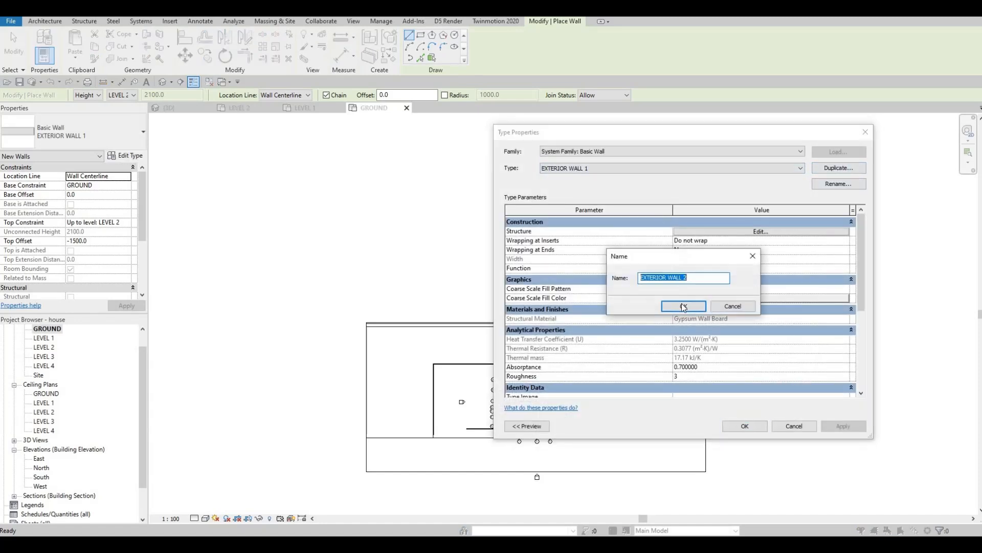
left_click(684, 305)
Duplicate the Gypsum Wall Board material and assign the copy to the structure layer of EXTERIOR WALL 2
left_click(680, 232)
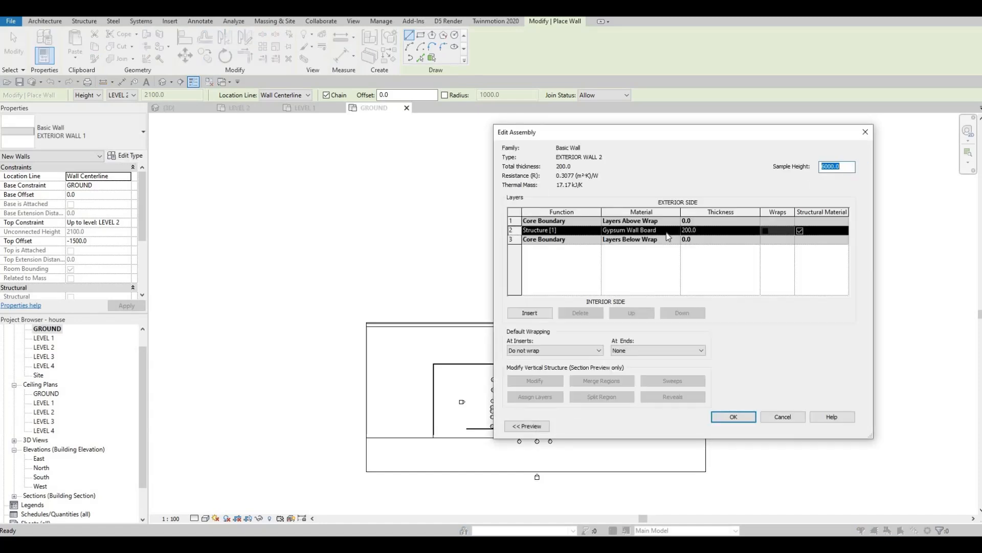
left_click(677, 231)
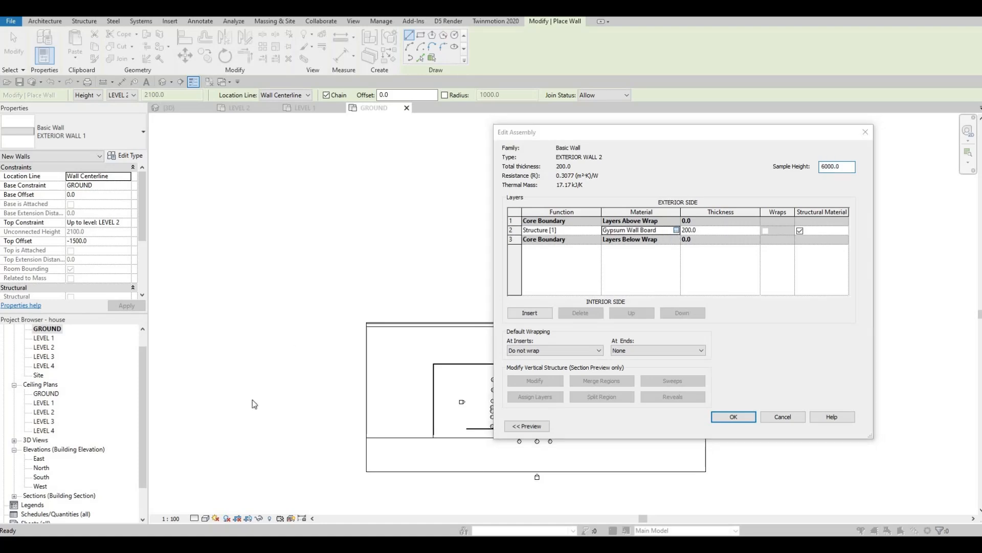
left_click(288, 433)
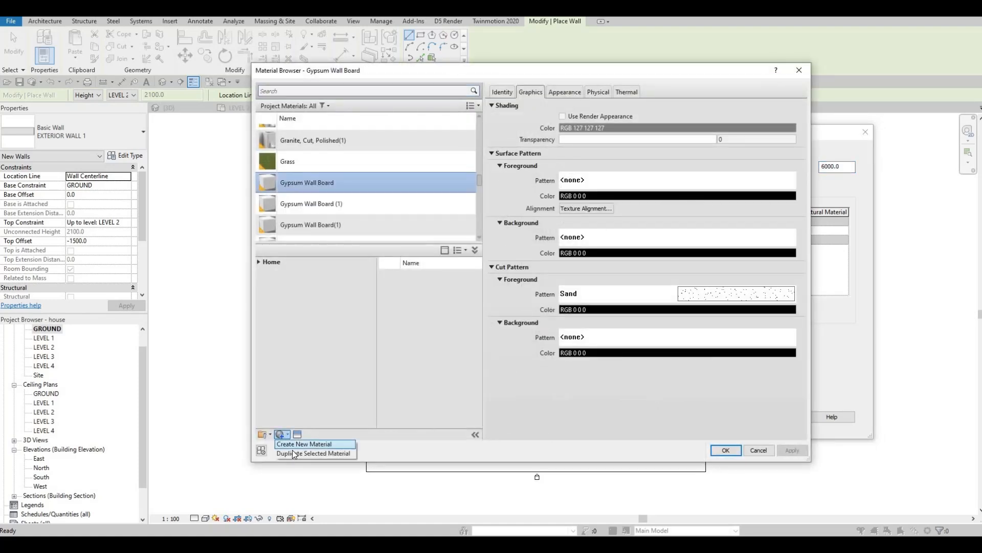
left_click(319, 454)
key("Return")
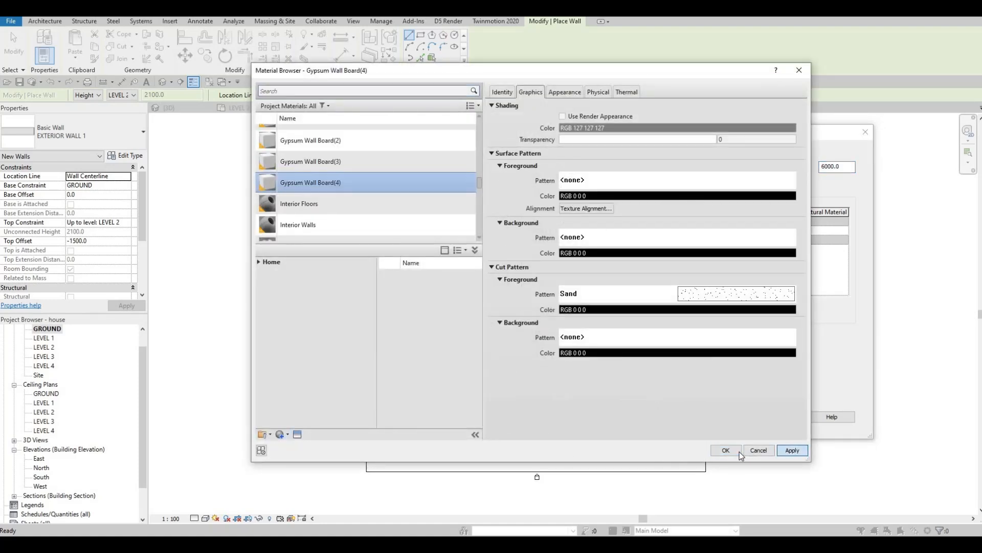
key("Return")
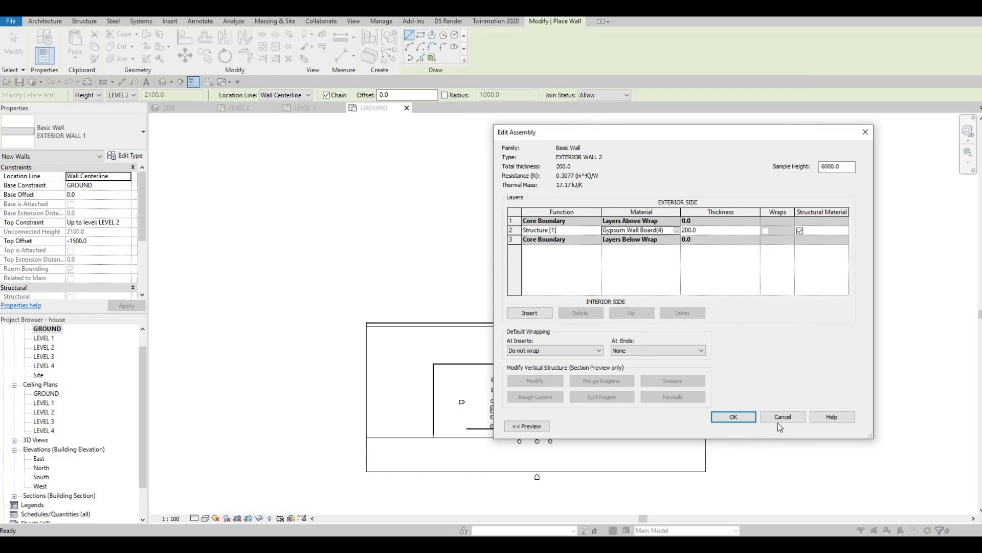
left_click(743, 417)
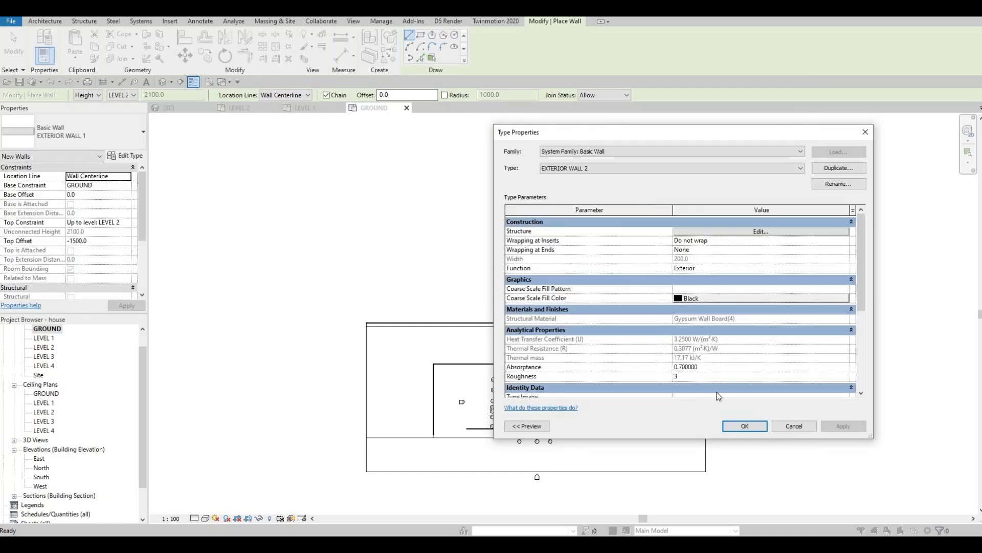
Finish the EXTERIOR WALL 2 type and draw a rectangle of these walls about 17000 mm wide inside the plot west of the house
key("Return")
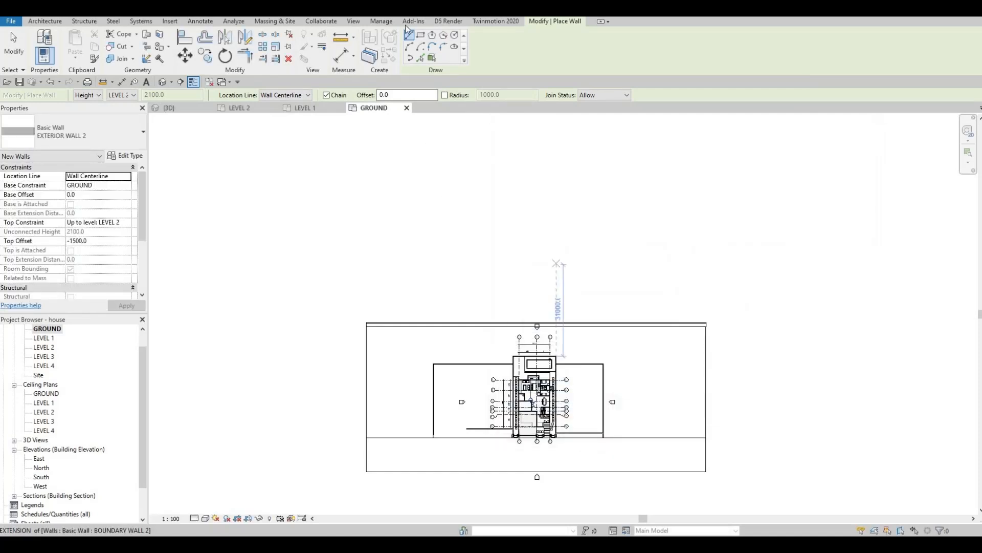
scroll(481, 442, "up", 8)
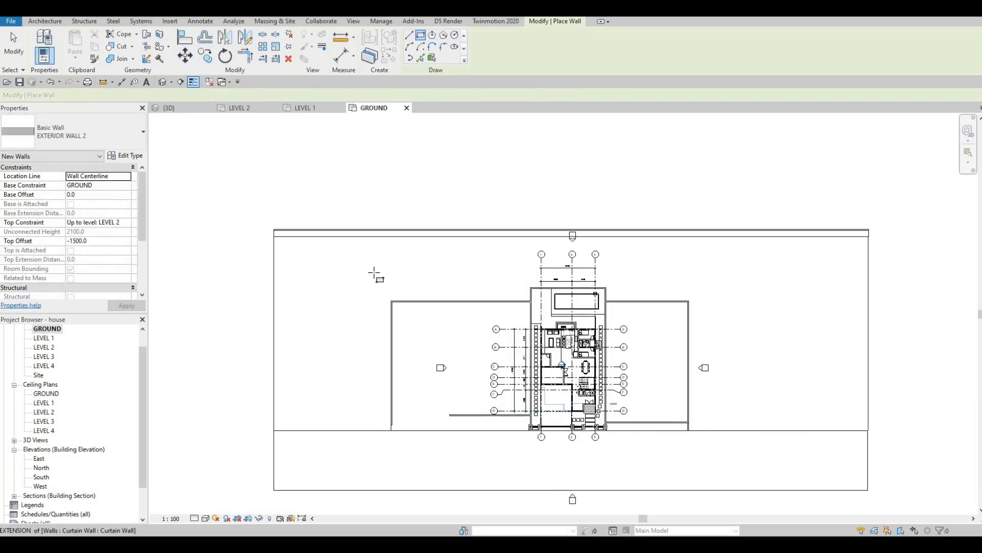
left_click(378, 279)
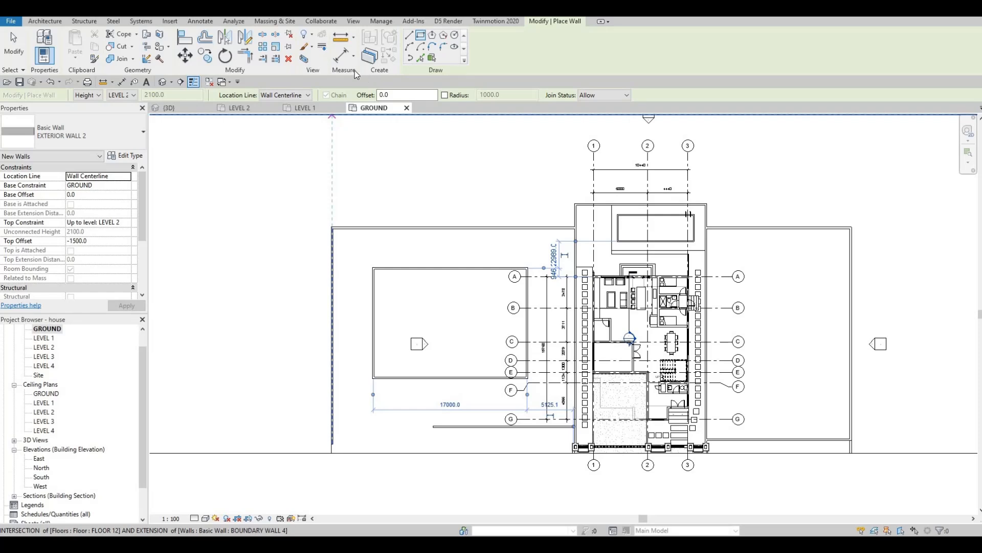
middle_click_drag(339, 236, 145, 226)
scroll(269, 224, "down", 1)
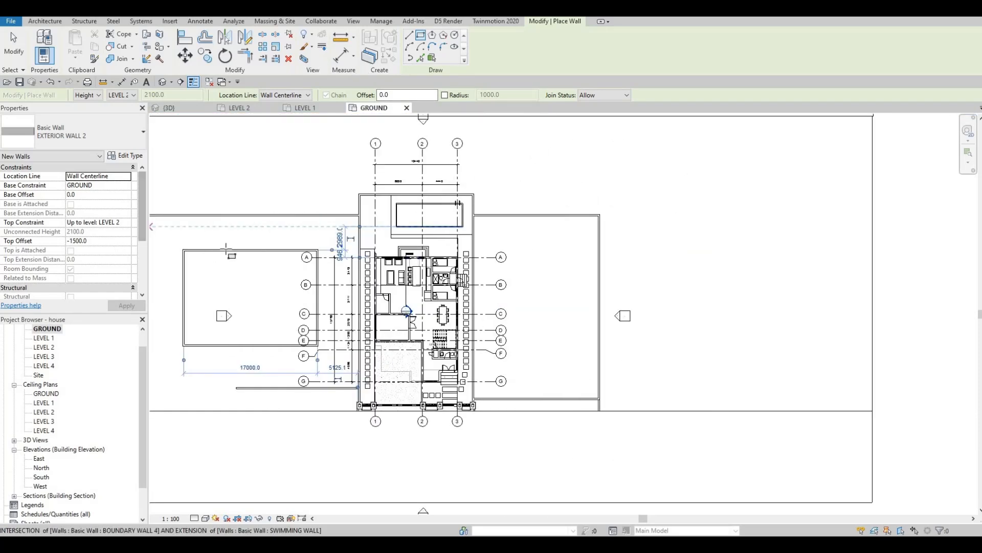
Set the top offset of all four walls of the western neighbouring building to 0
key("Escape")
key("Tab")
key("Tab")
key("Escape")
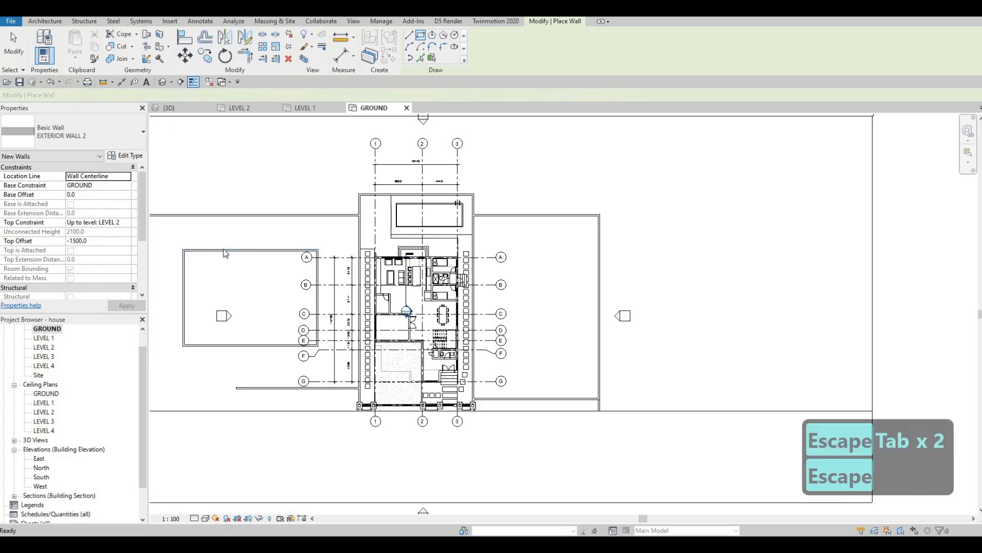
key("Tab")
left_click(111, 240)
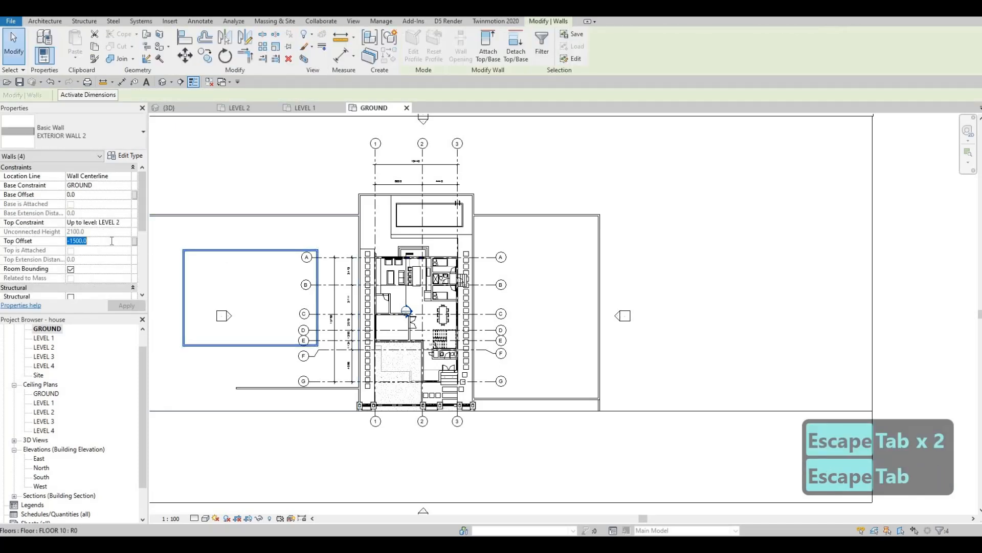
type("0")
key("Return")
left_click(132, 311)
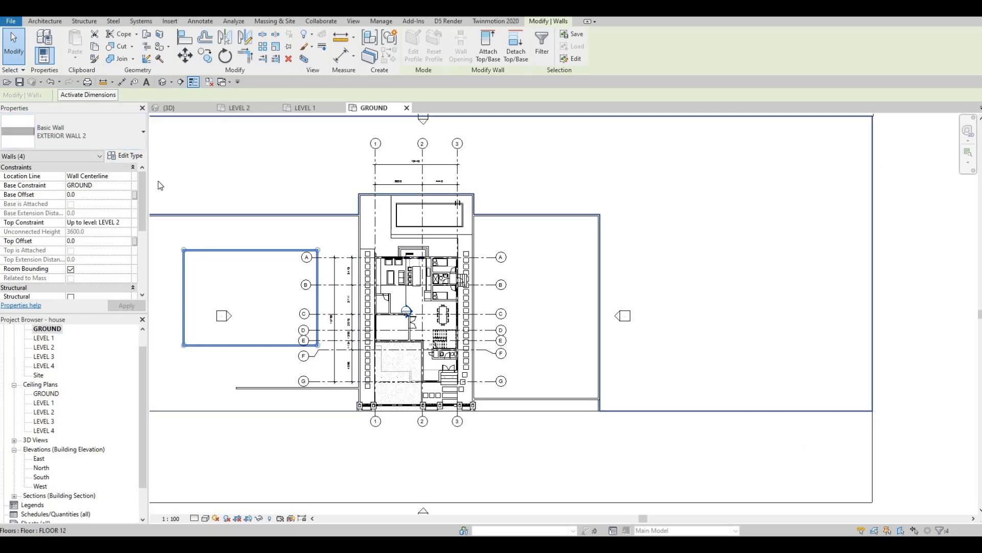
Create similar EXTERIOR WALL 2 walls as a rectangle about 7600 mm wide inside the plot east of the house
key("c")
key("s")
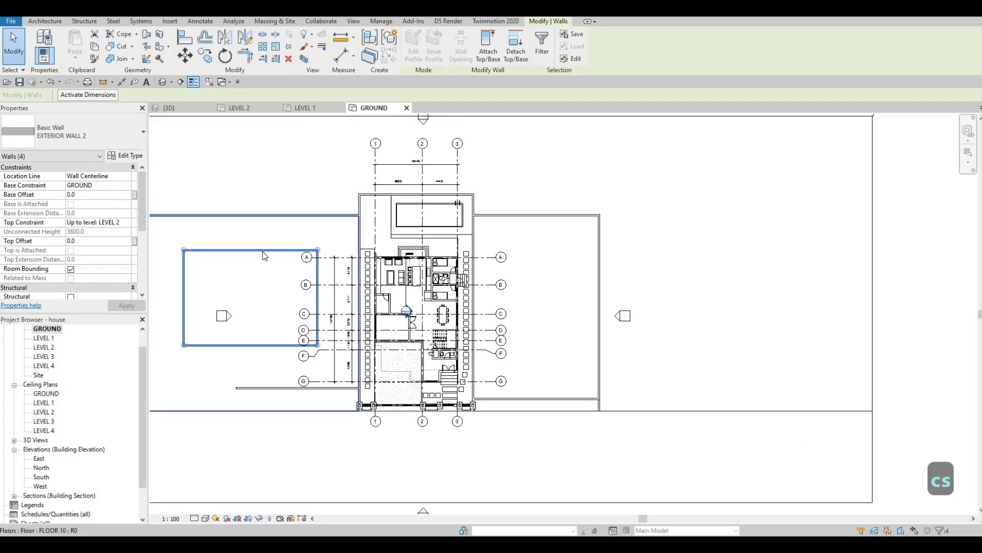
key("Escape")
key("Escape")
left_click(277, 213)
key("c")
key("s")
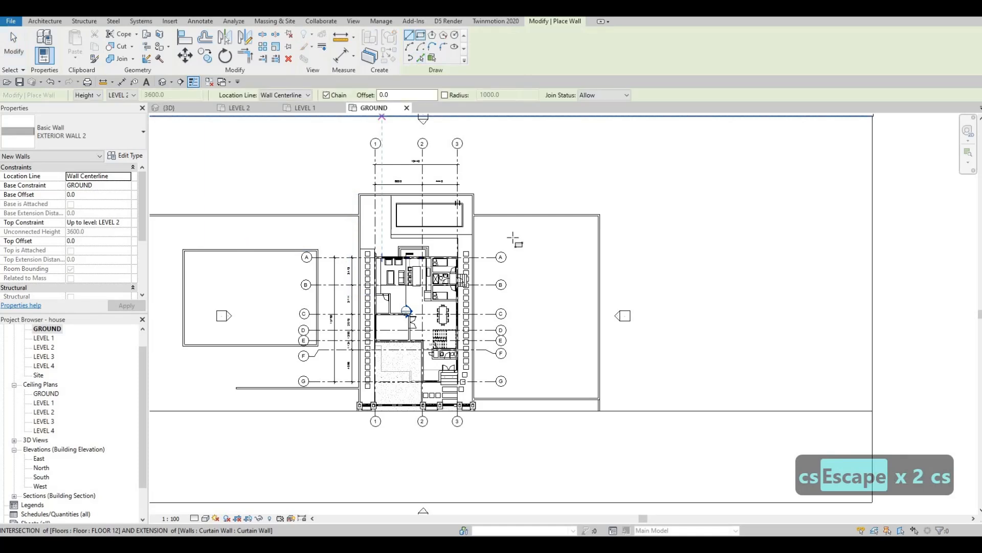
left_click(421, 35)
left_click(510, 245)
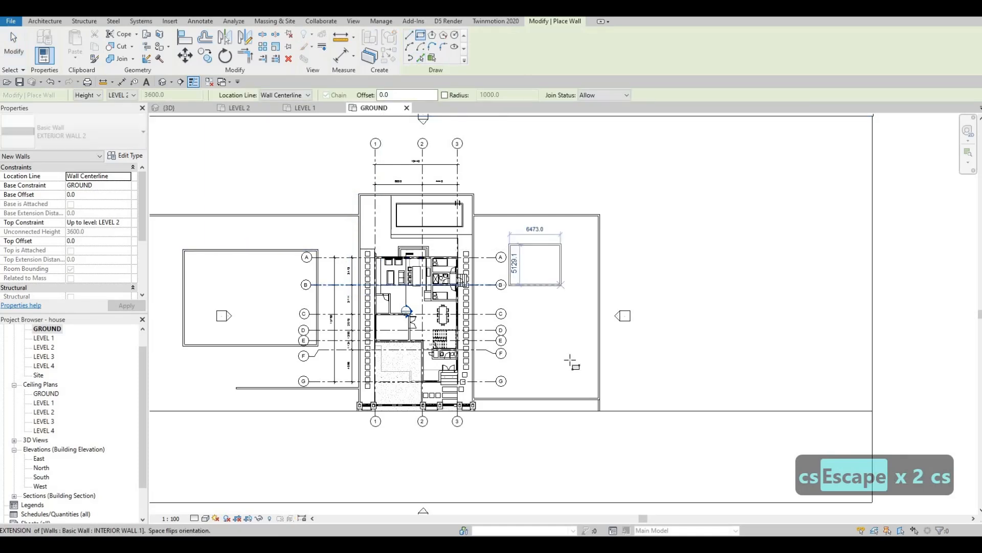
left_click(569, 360)
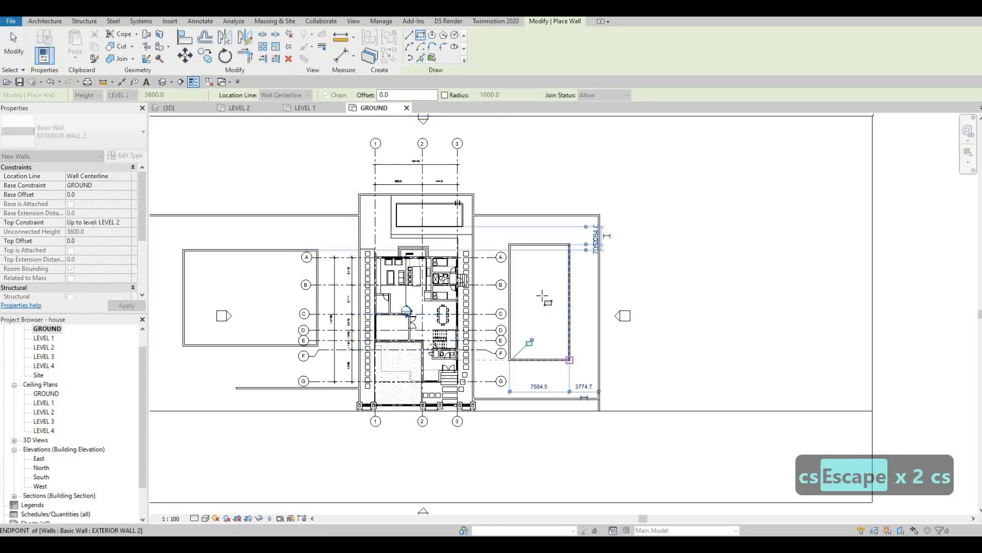
key("Escape")
key("Escape")
Inspect both neighbouring wall enclosures beside the house from the front in the 3D view
key("Tab")
left_click(570, 276)
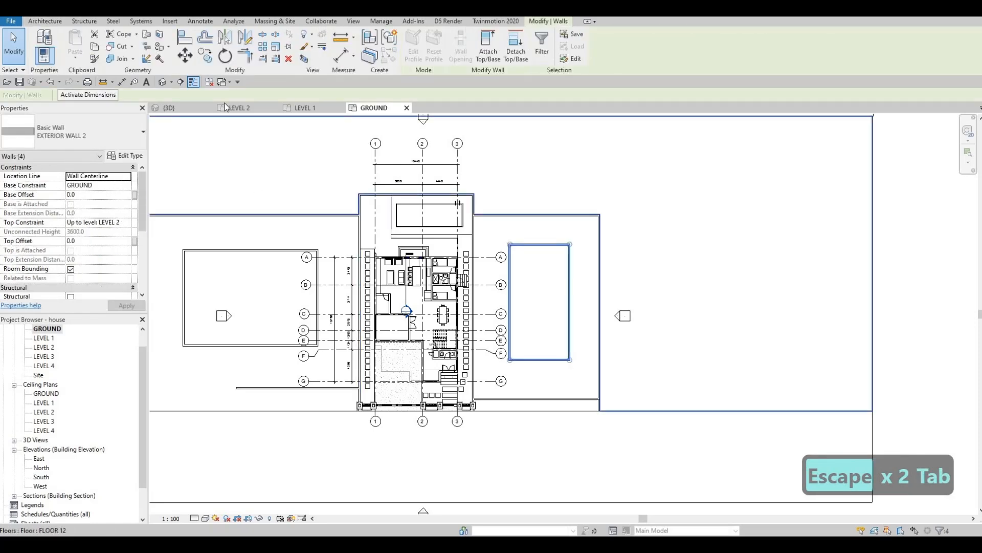
key("Escape")
key("Escape")
left_click(163, 82)
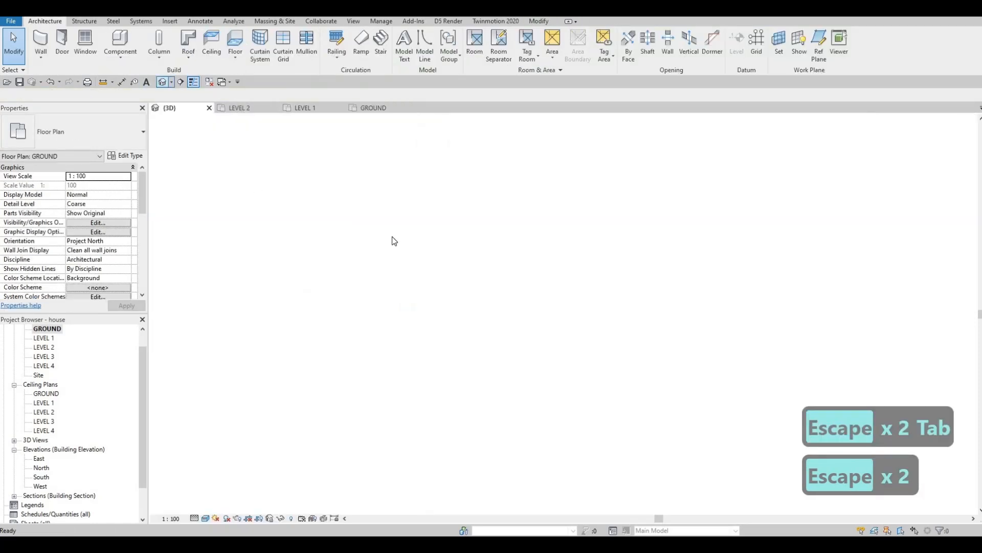
middle_click_drag(447, 243, 299, 256, "shift")
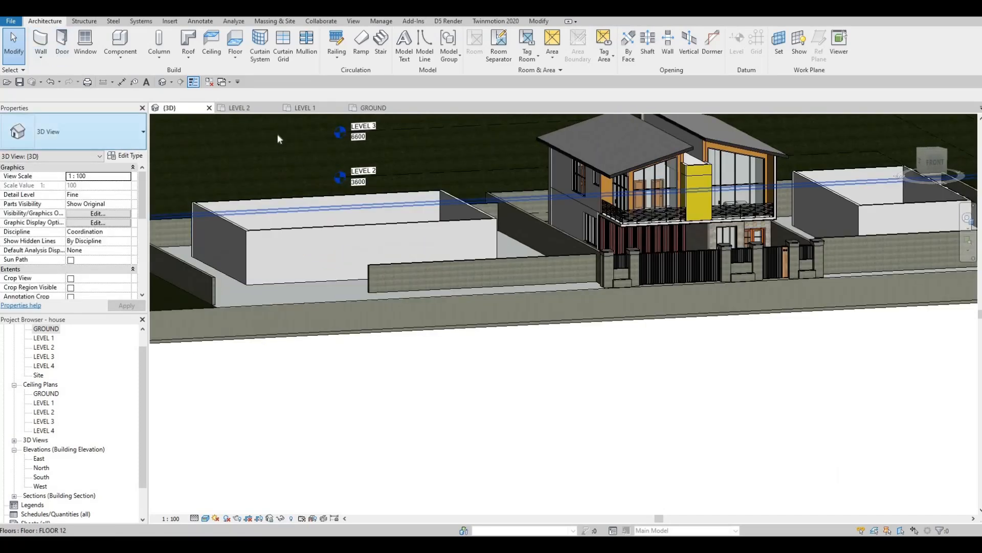
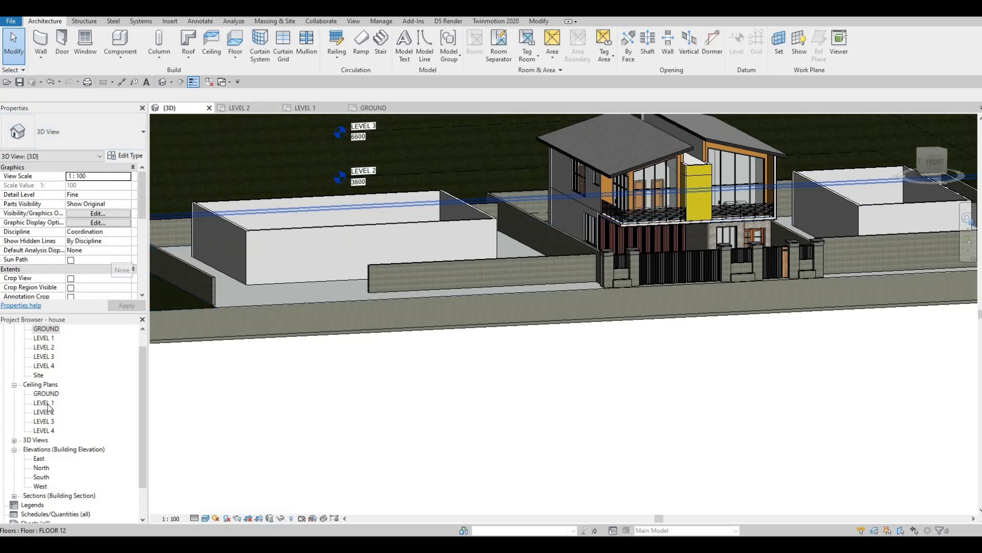
Look through the South and North elevations, and display the East elevation in the Hidden Line visual style
double_click(41, 476)
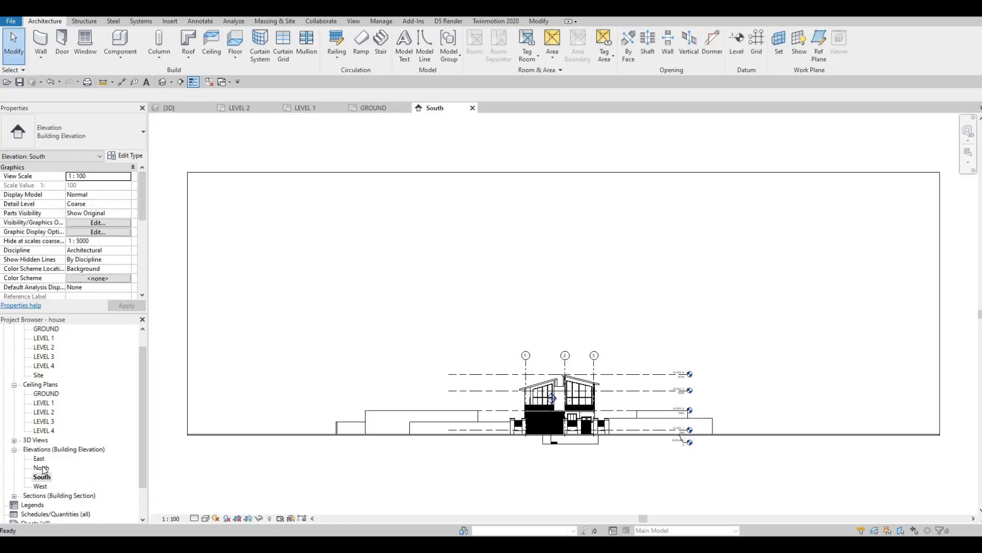
double_click(41, 468)
double_click(39, 458)
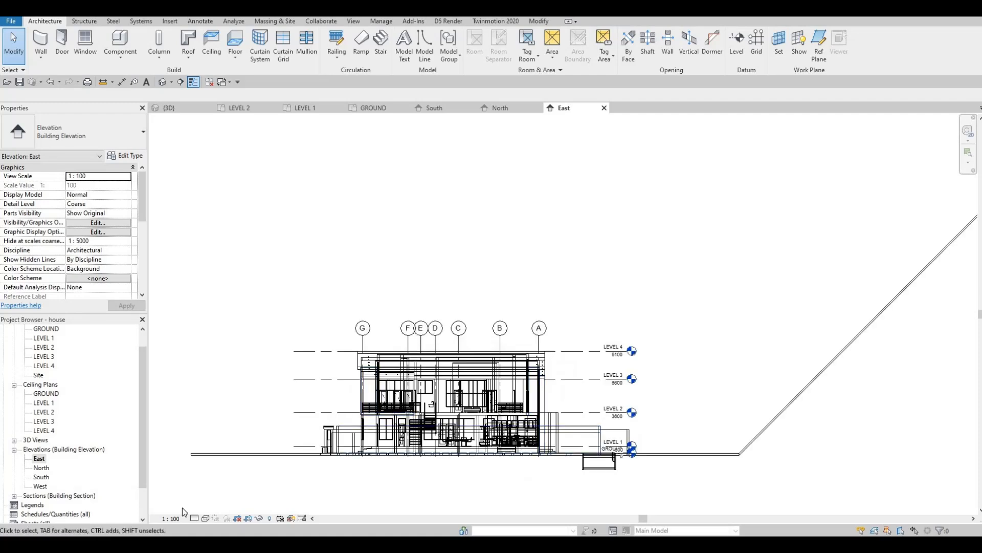
left_click(205, 517)
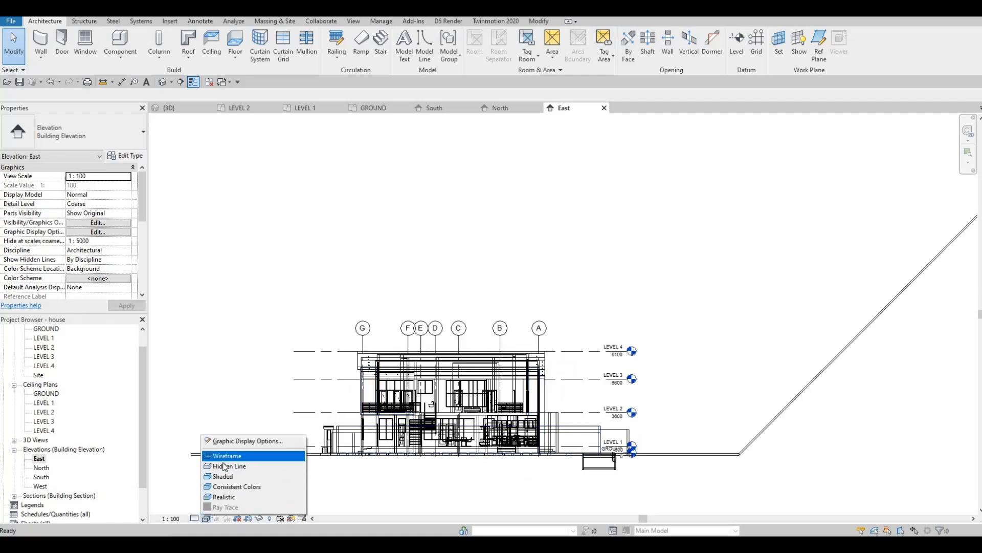
left_click(225, 466)
middle_click_drag(479, 419, 449, 357)
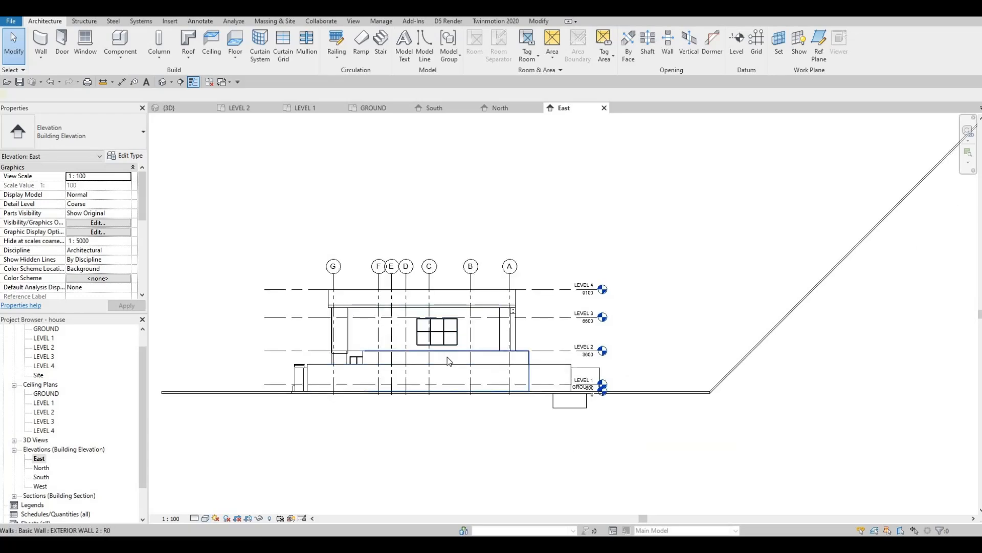
In the East elevation, select the eastern building's whole wall chain and set its top constraint to LEVEL 3
left_click(448, 361)
key("Escape")
key("Tab")
left_click(447, 349)
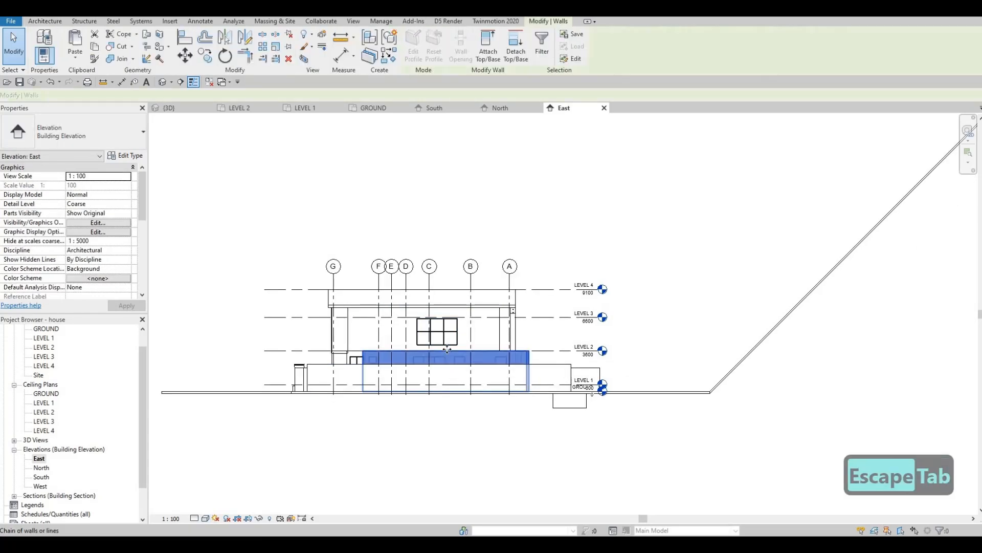
scroll(447, 350, "up", 3)
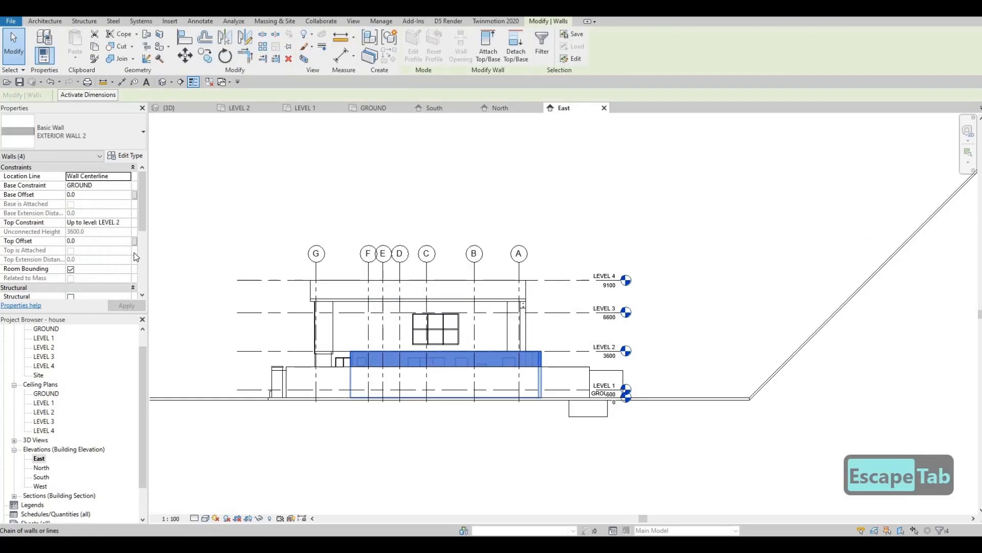
left_click(126, 226)
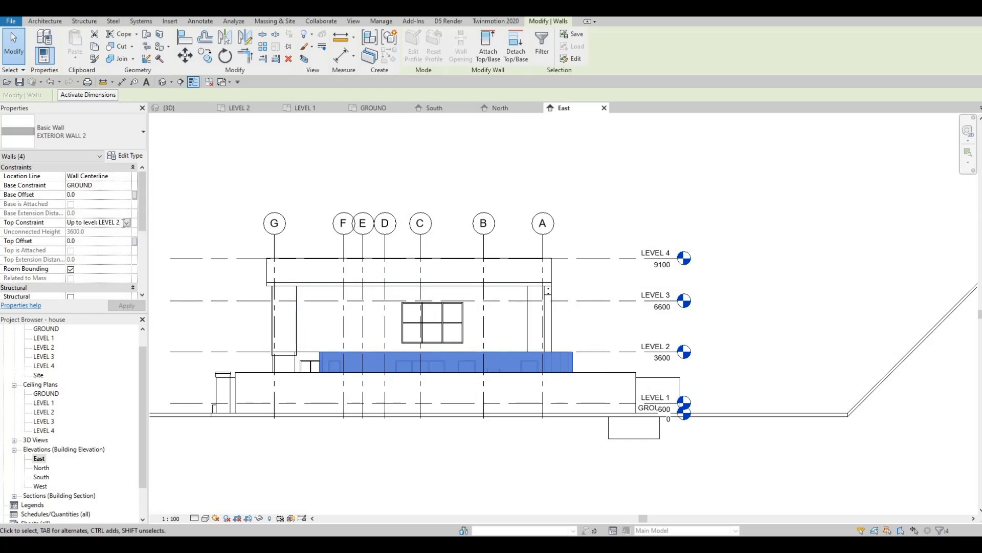
left_click(126, 222)
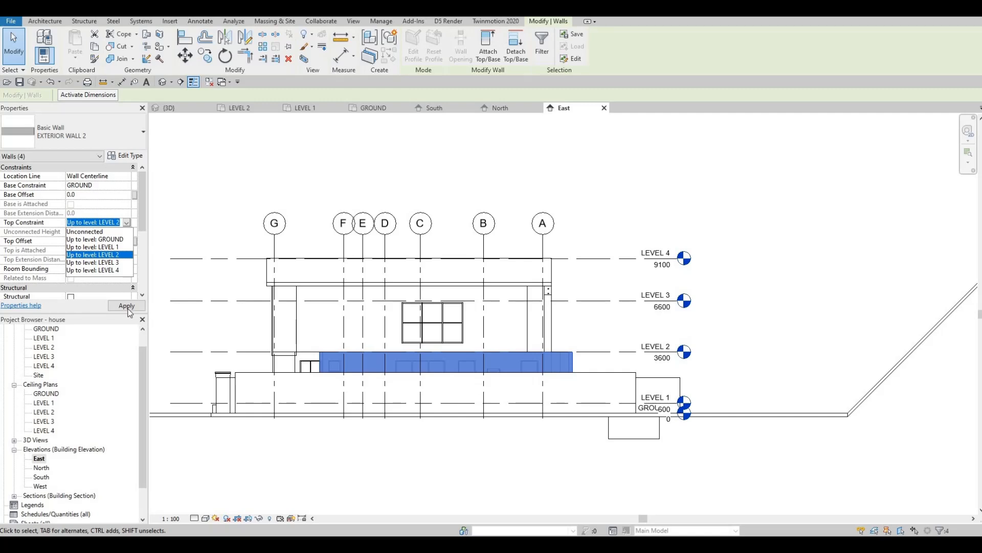
left_click(107, 262)
left_click(126, 306)
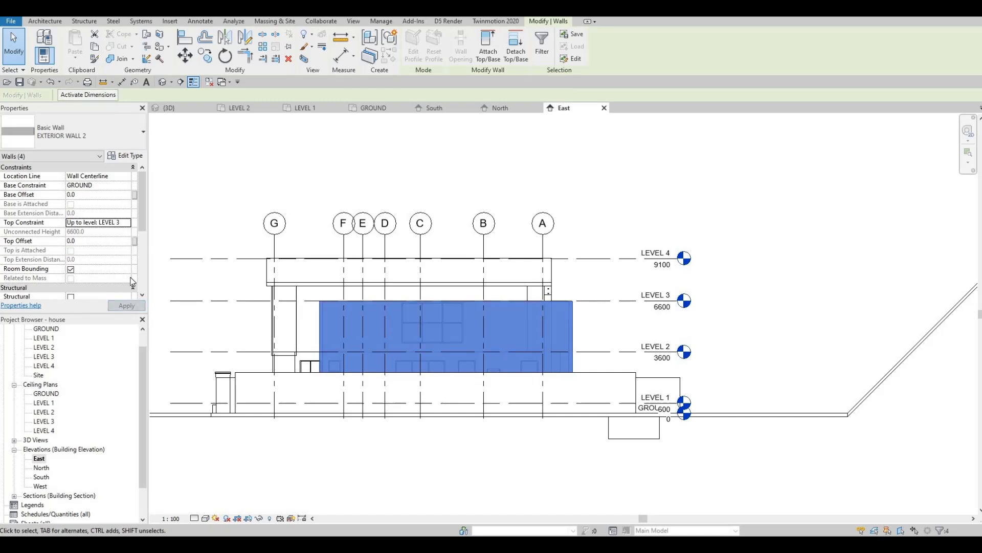
Set the top offset of the eastern building's four walls to -2000
left_click(89, 239)
type("-2000")
key("Return")
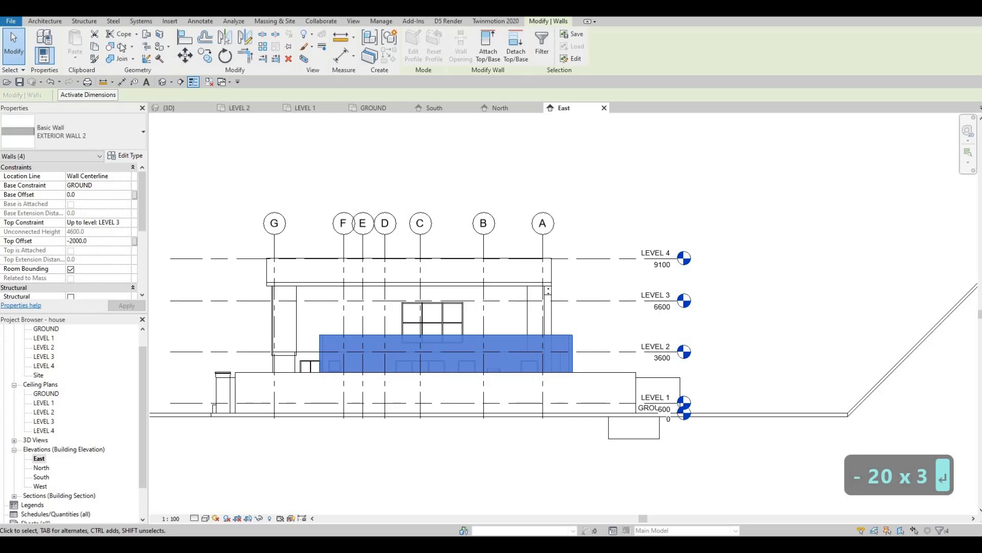
key("Escape")
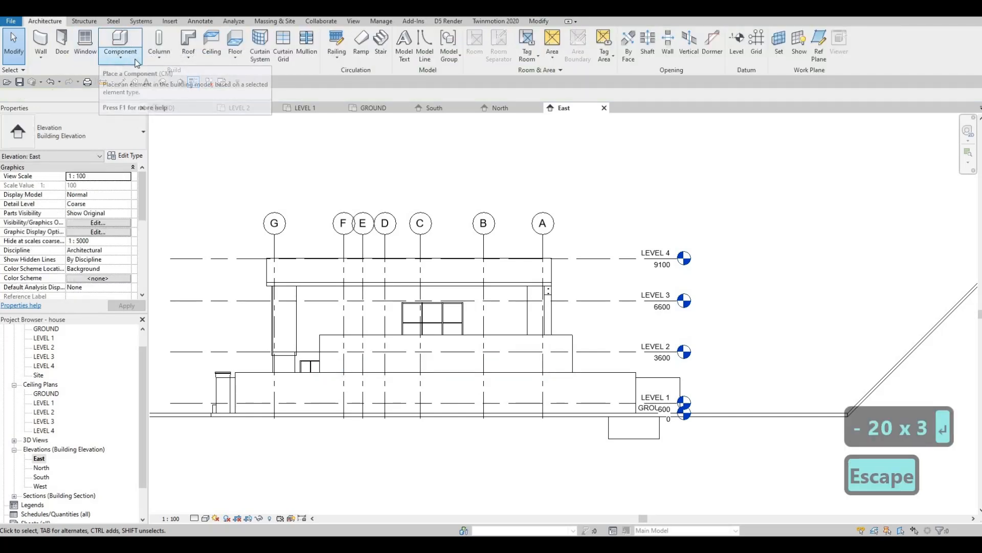
On the LEVEL 2 plan, start a roof by footprint and duplicate the ROOF 1 type as ROOF 2
double_click(43, 356)
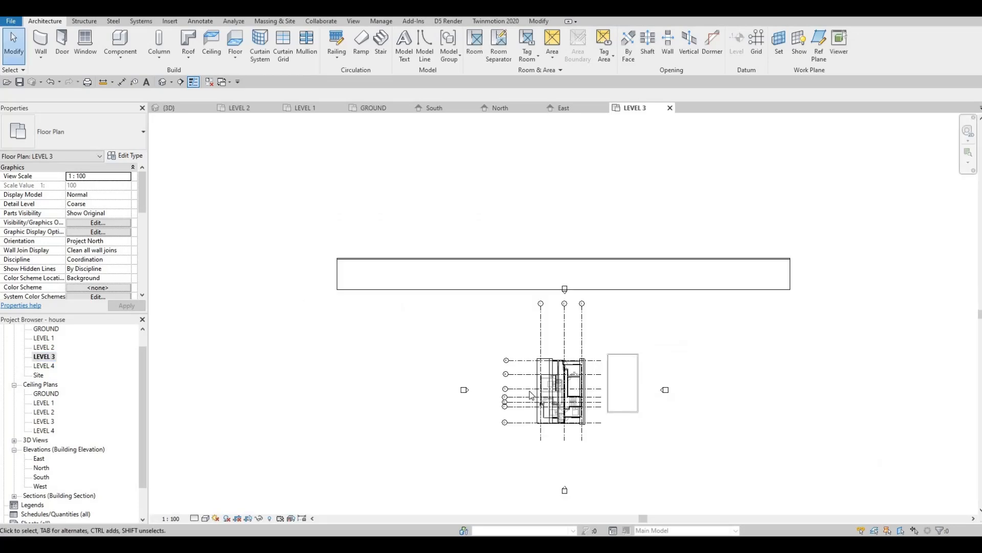
double_click(43, 347)
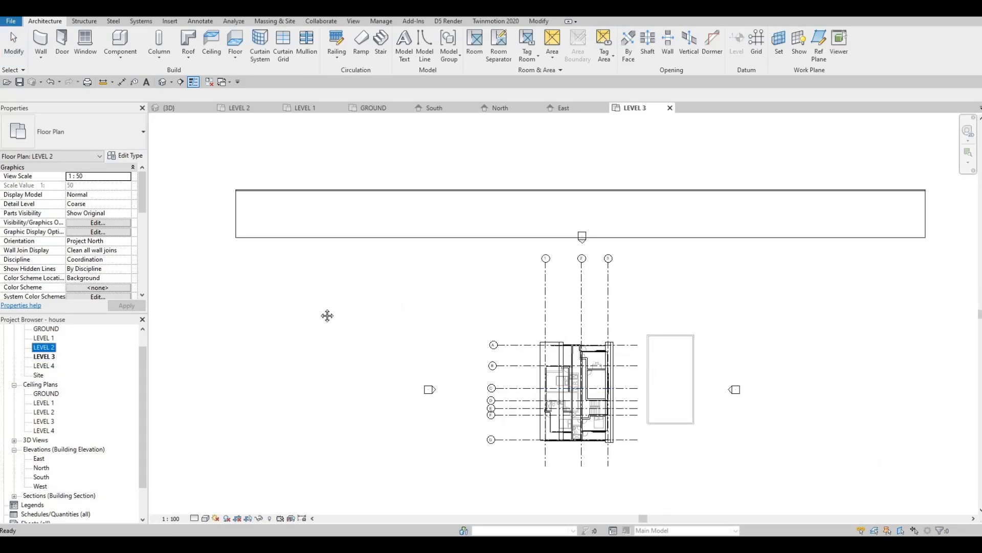
scroll(384, 360, "down", 5)
scroll(520, 330, "down", 6)
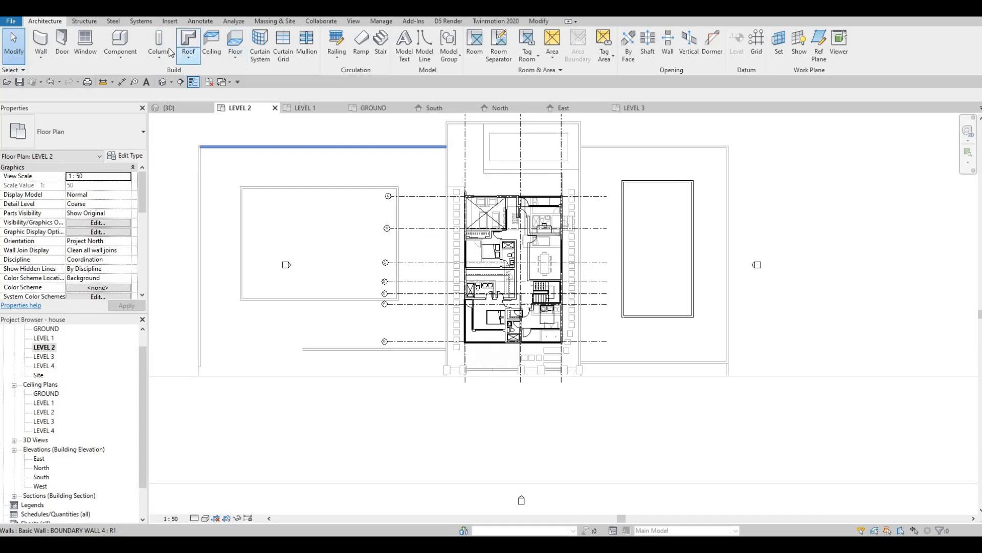
left_click(190, 45)
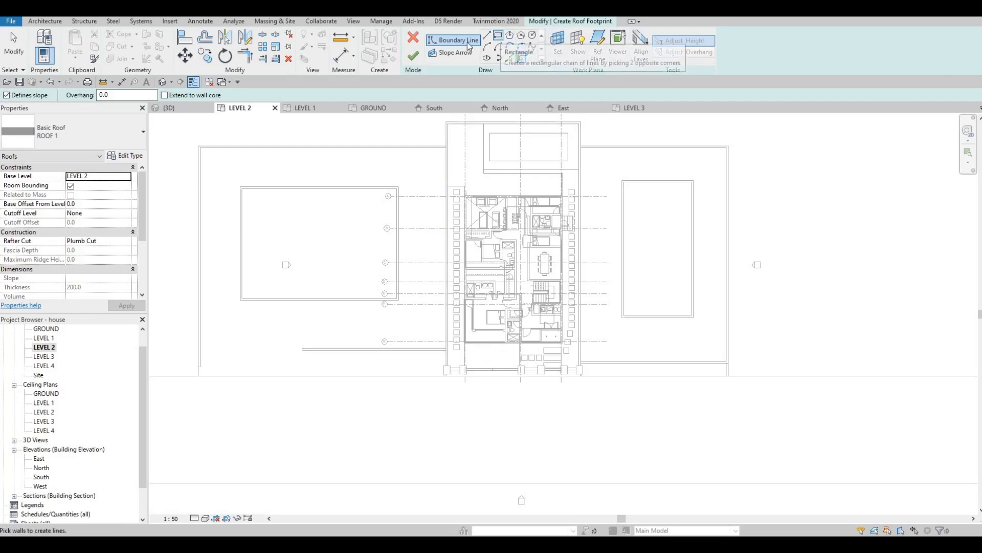
left_click(124, 155)
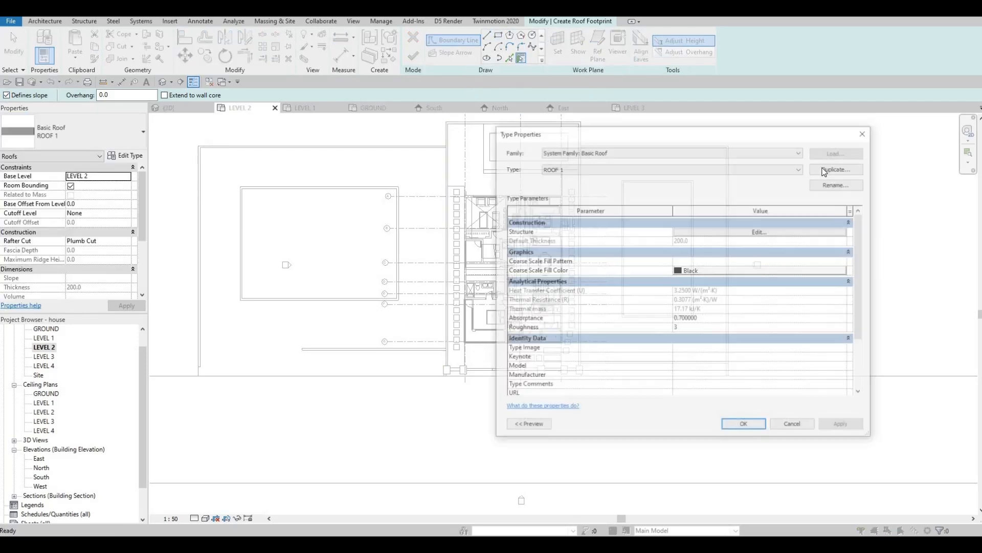
left_click(838, 168)
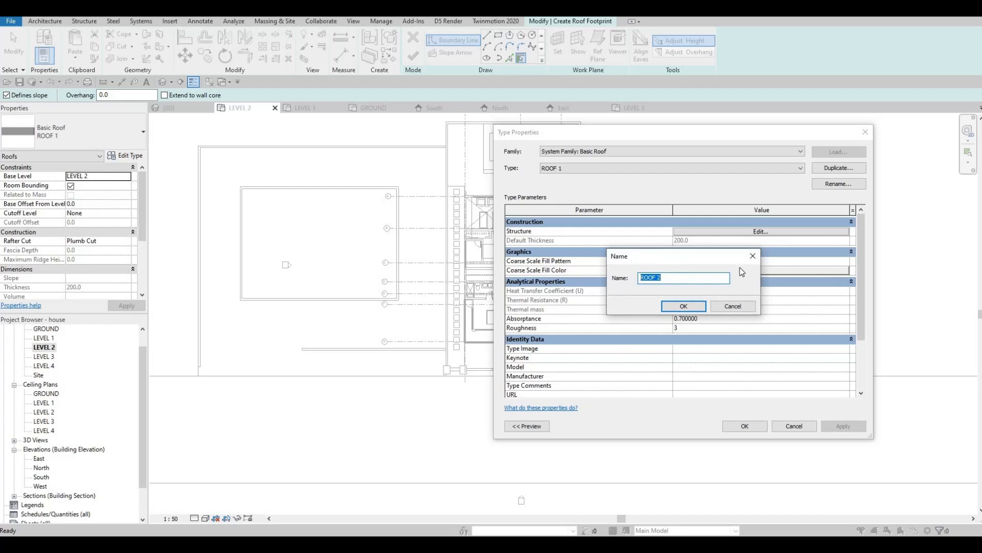
key("Return")
Set the material of ROOF 2's structure layer to Asphalt Shingle
left_click(703, 234)
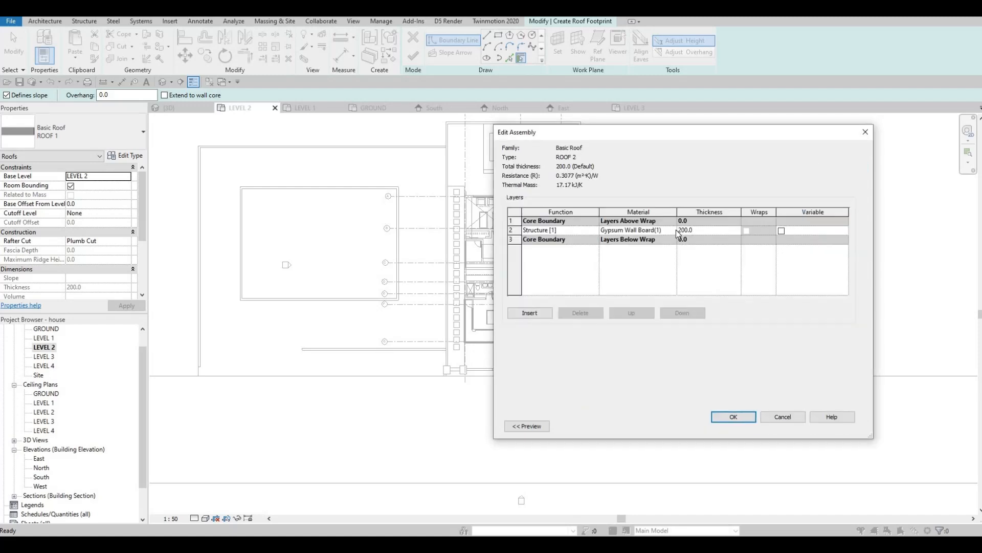
left_click(665, 231)
left_click(673, 230)
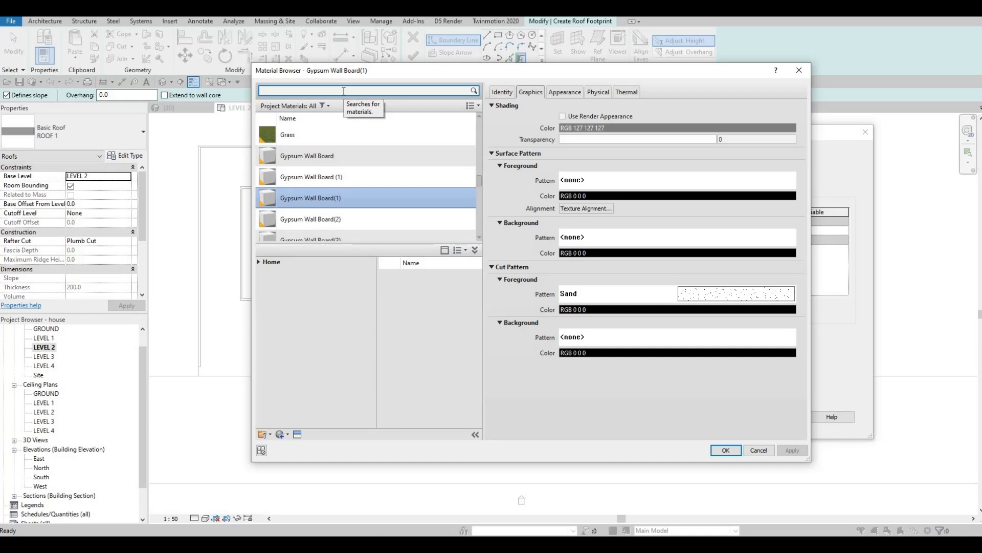
type("SHING")
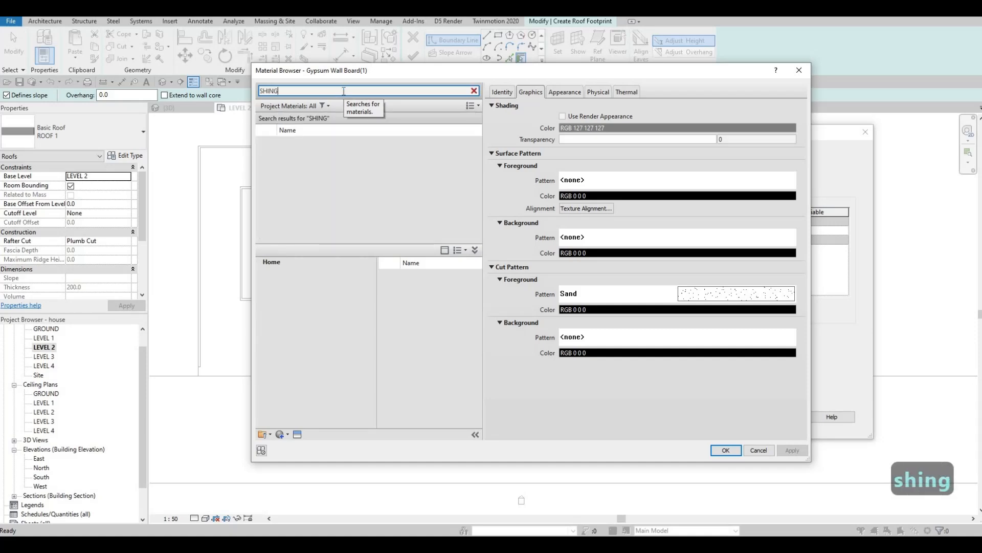
left_click(330, 148)
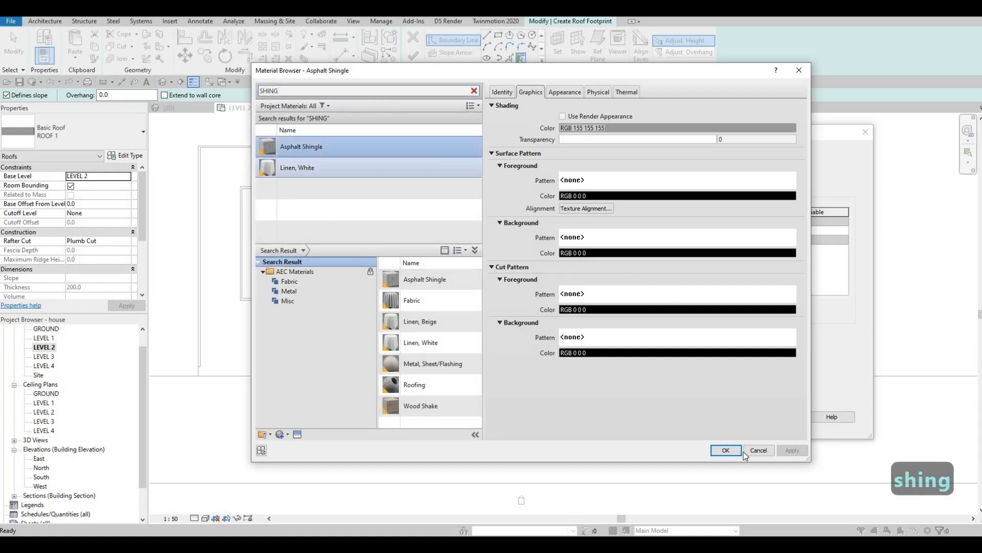
key("Return")
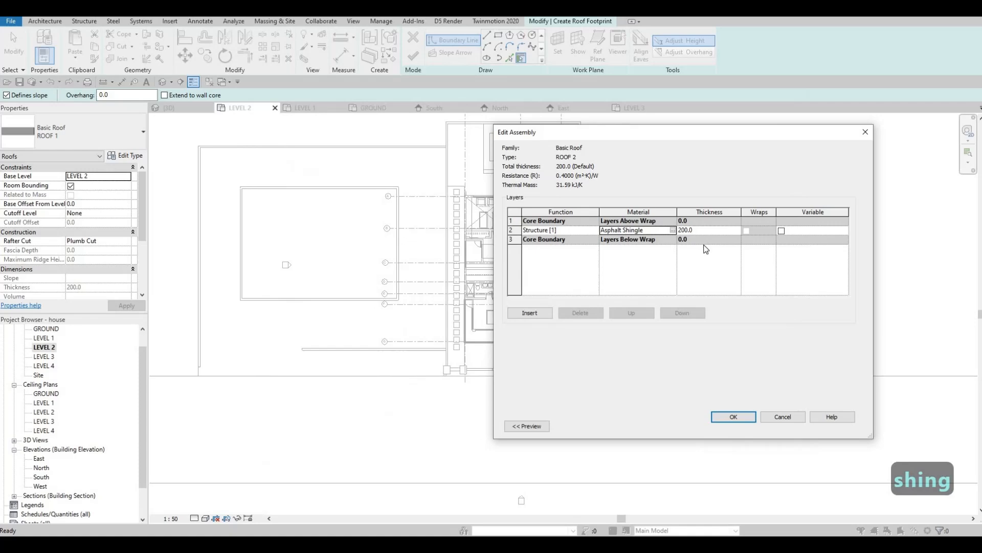
left_click(734, 415)
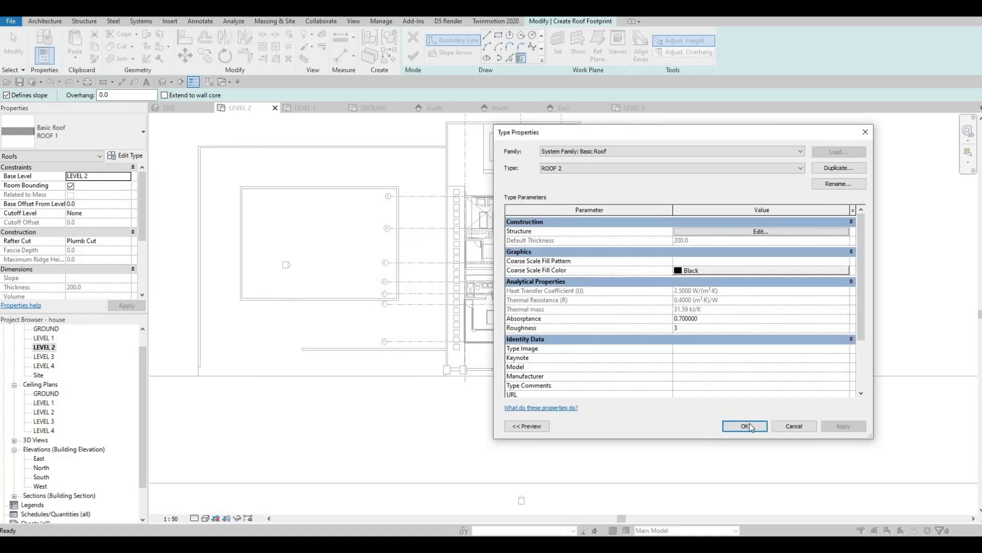
key("Return")
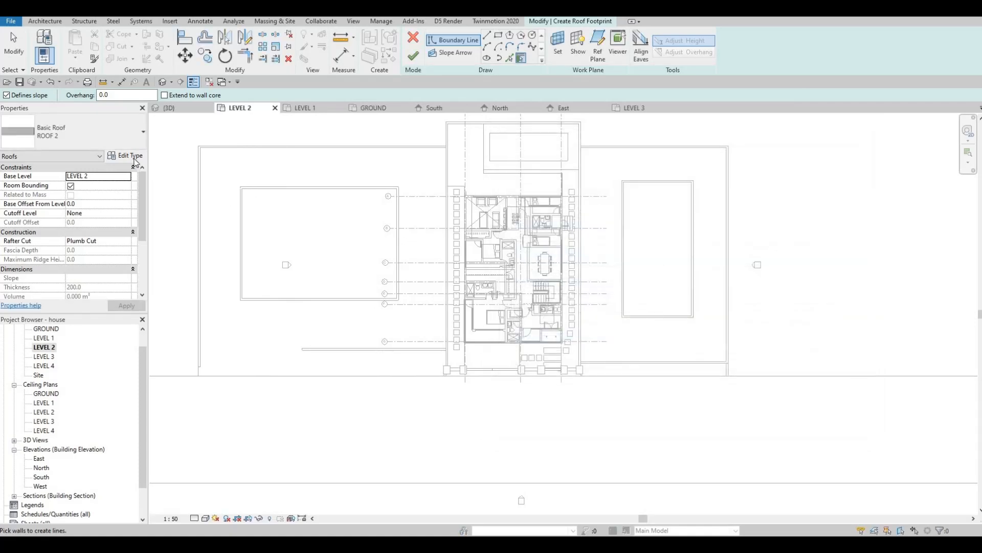
Duplicate the Asphalt Shingle material and assign the copy to ROOF 2's structure layer
left_click(124, 156)
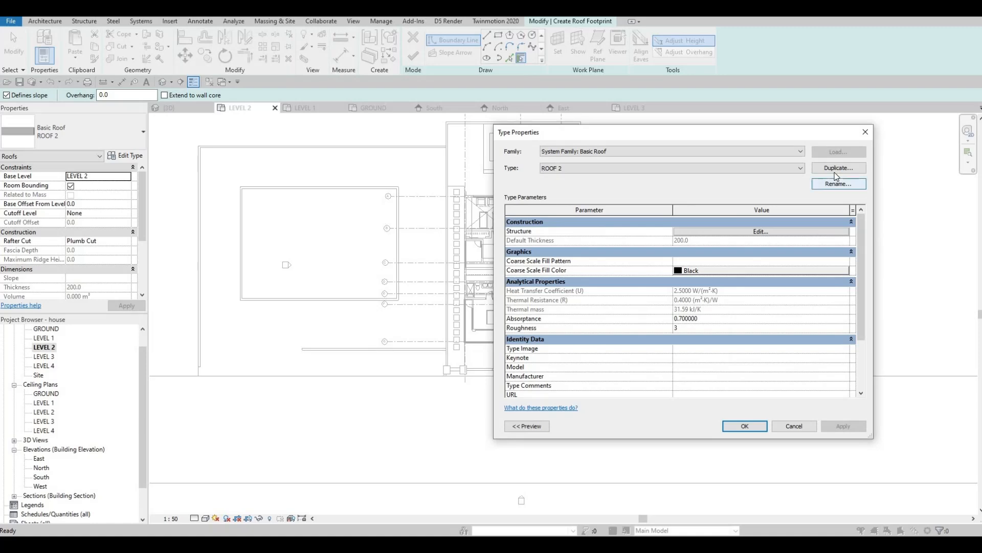
left_click(704, 232)
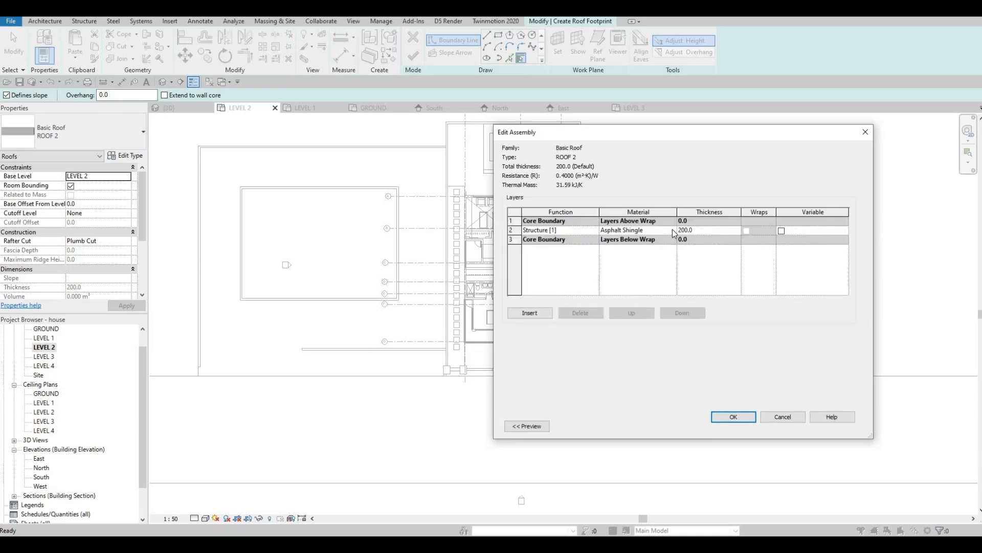
left_click(673, 229)
left_click(670, 230)
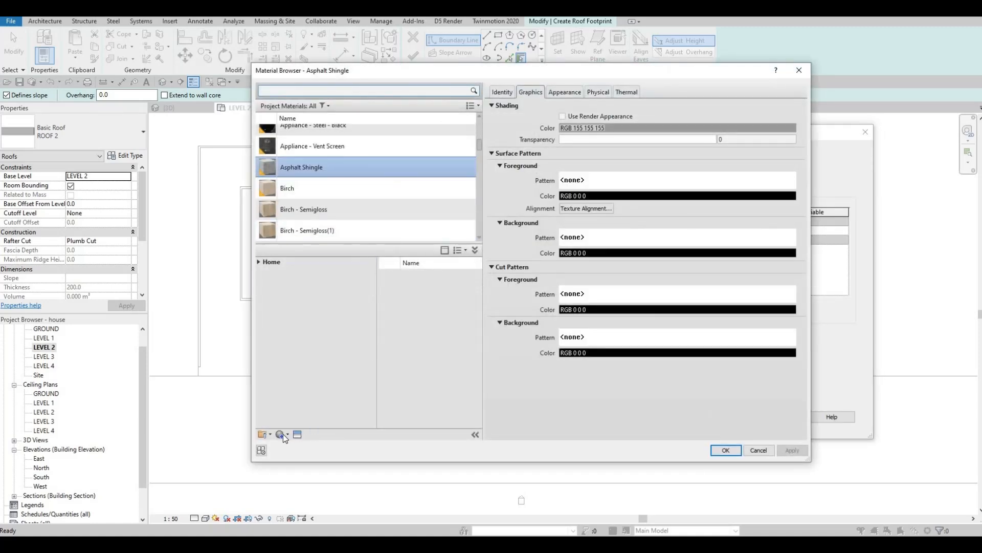
left_click(284, 434)
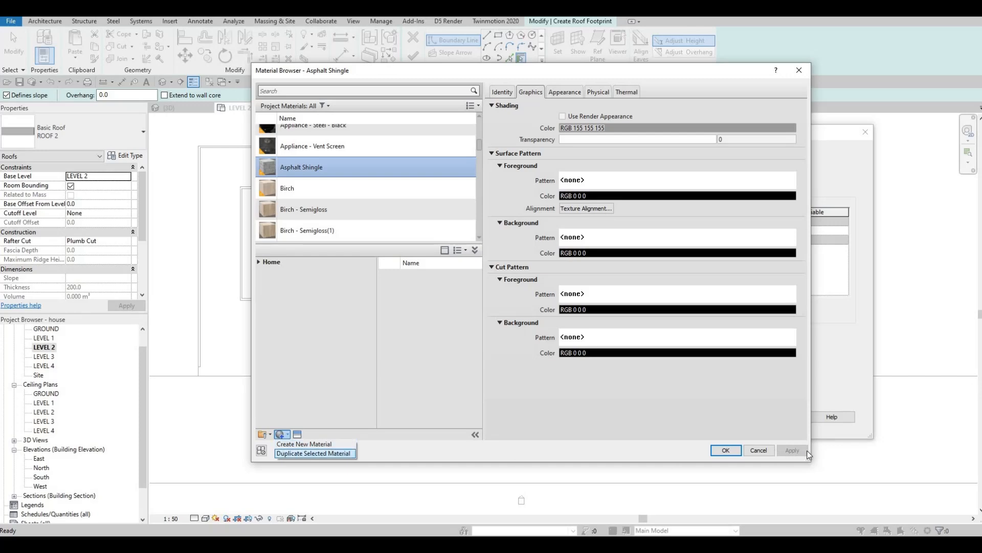
key("Return")
left_click(726, 450)
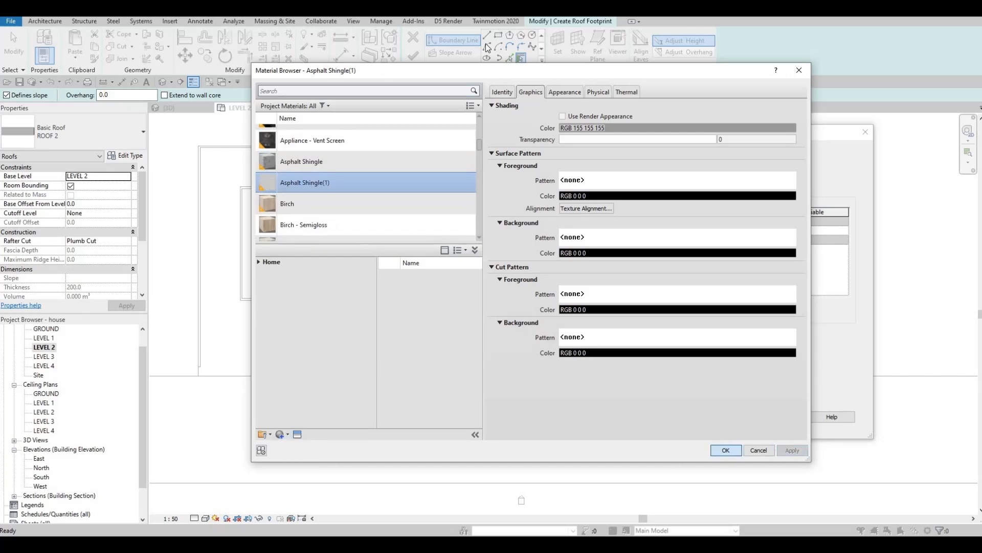
left_click(733, 417)
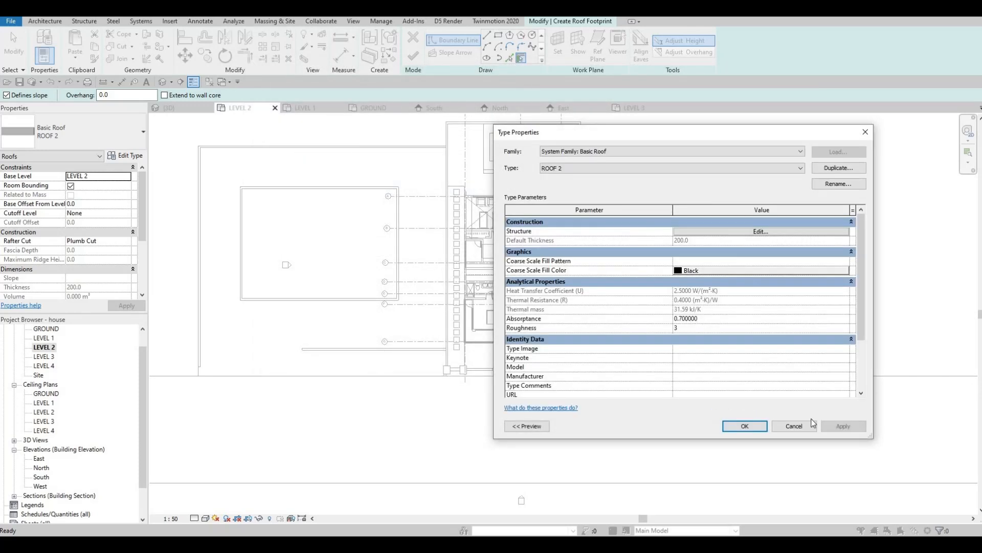
left_click(745, 425)
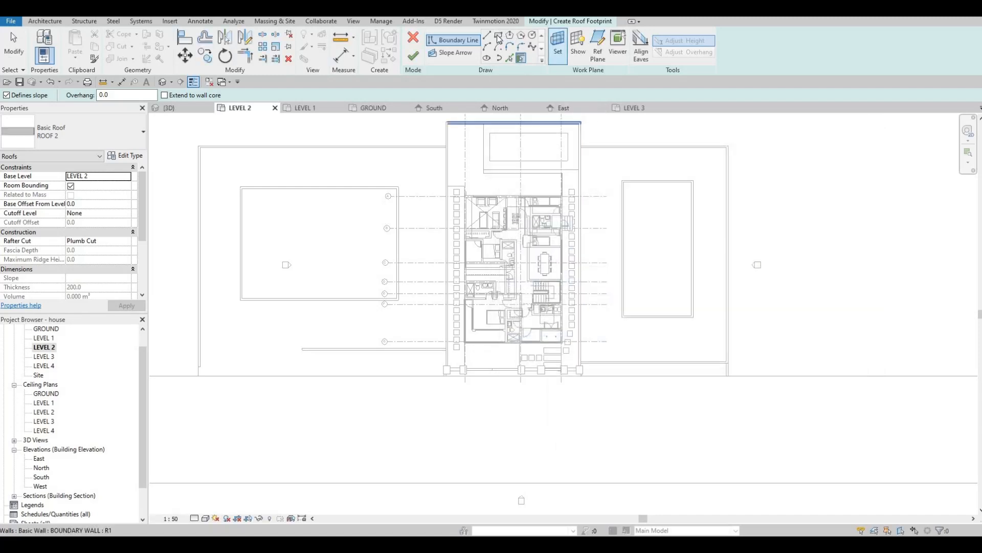
Sketch a rectangular roof boundary on the western building's outer wall corners, set the sketch offset to 200, and finish the roof
left_click(240, 187)
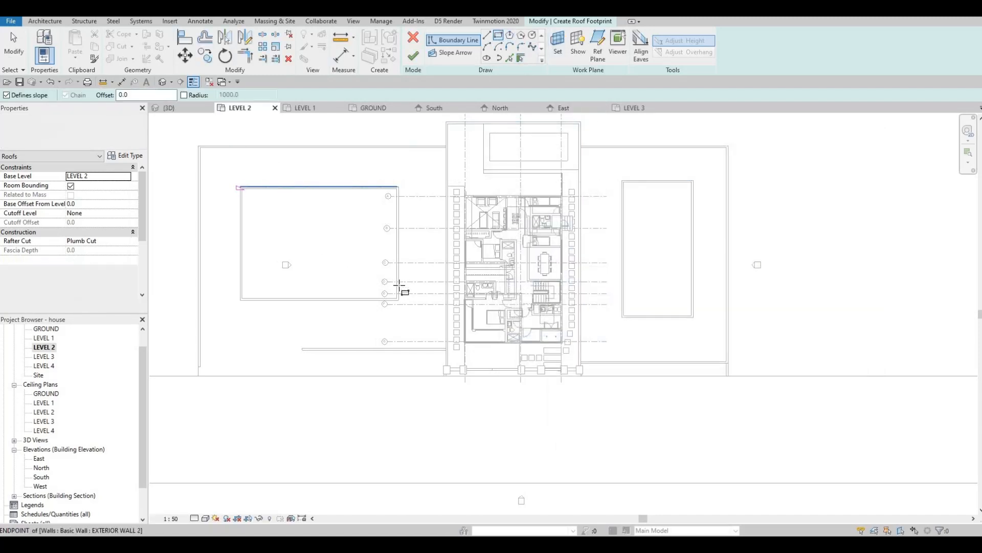
scroll(403, 303, "up", 2)
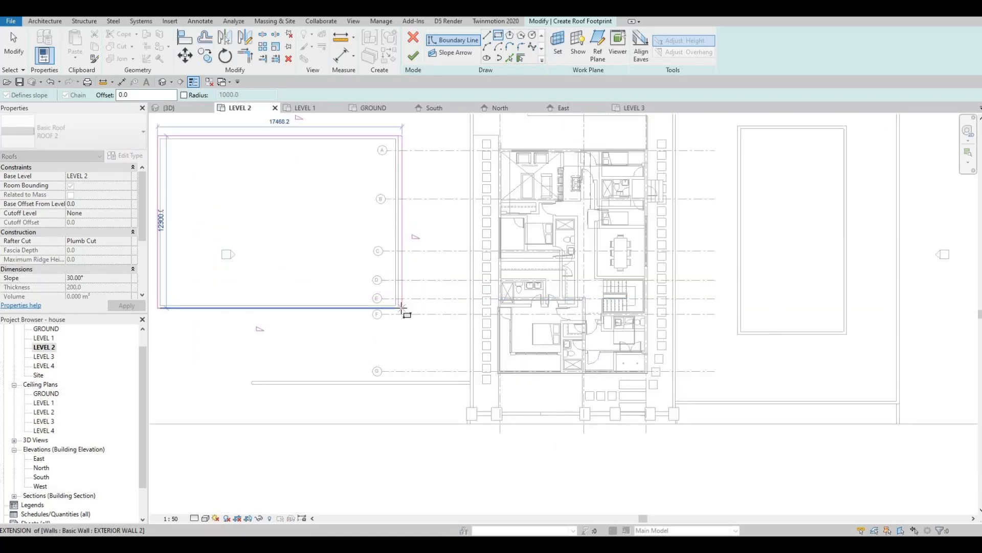
left_click(402, 307)
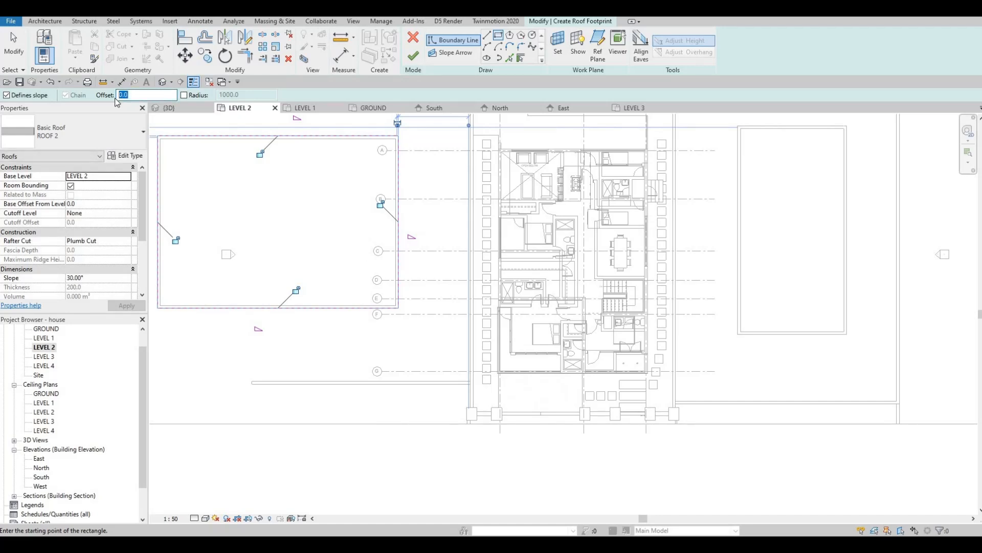
type("200")
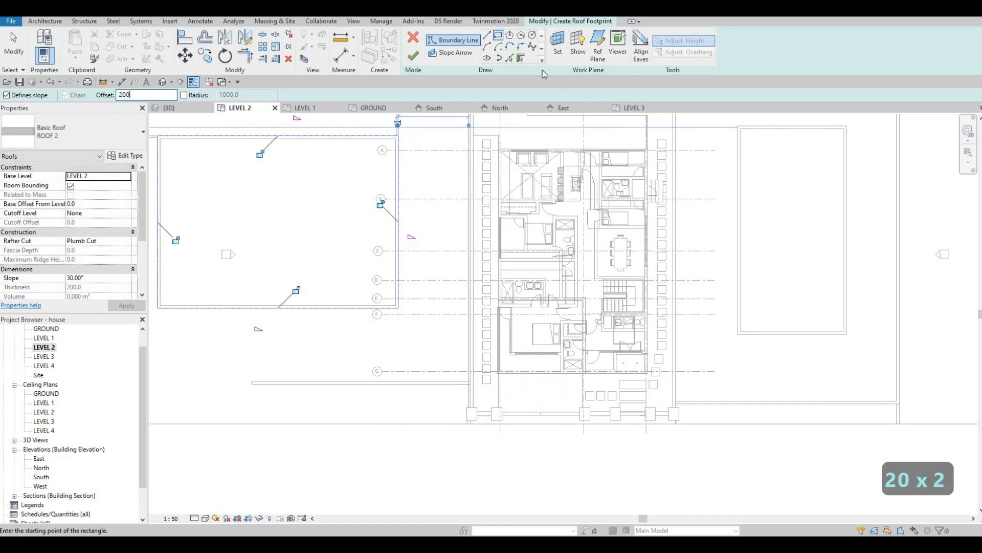
left_click(413, 56)
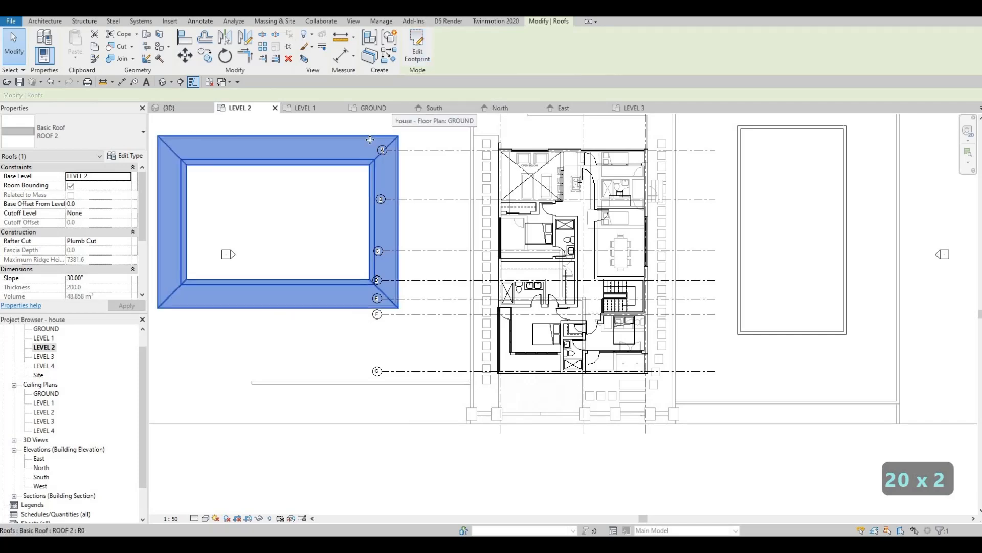
scroll(176, 196, "down", 3)
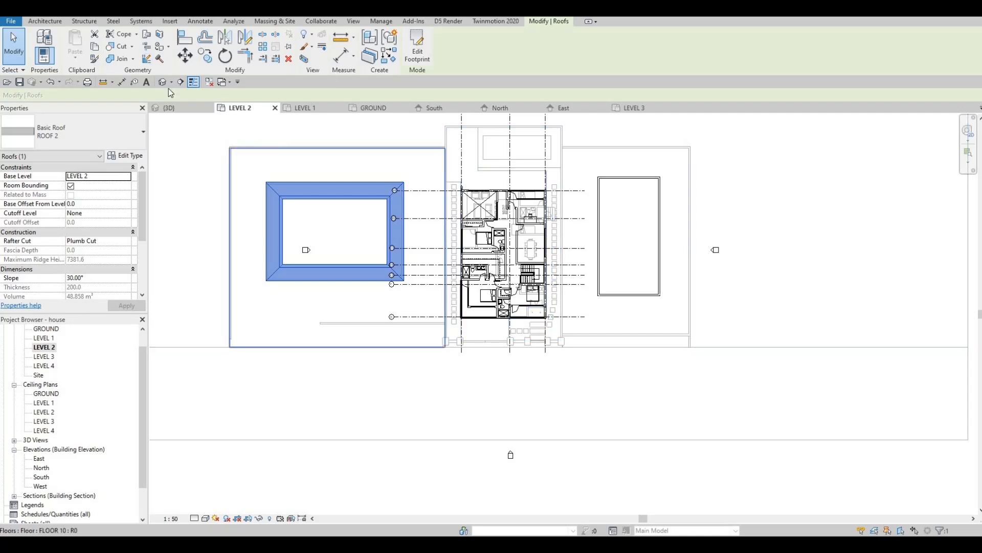
key("Escape")
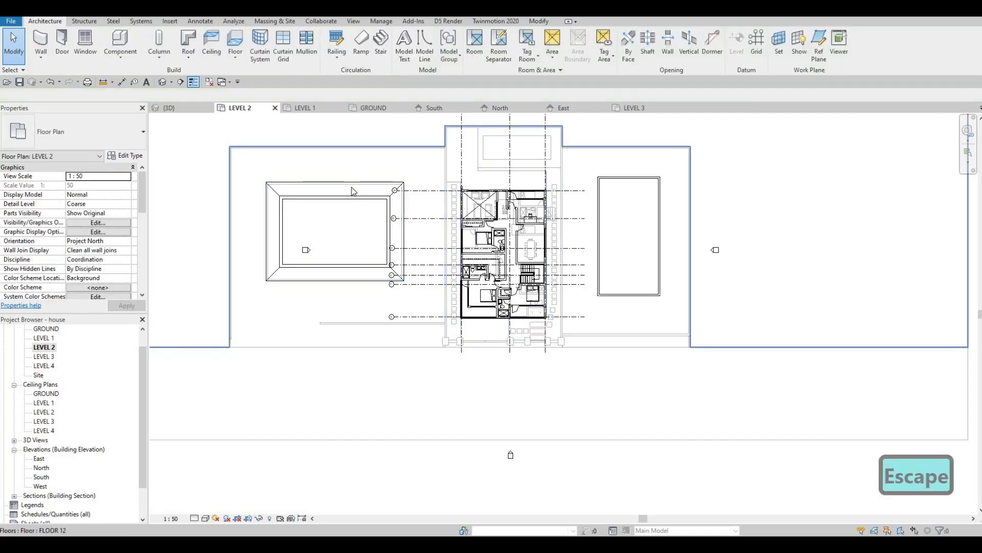
Start a similar roof from the western building's roof and duplicate its type as ROOF 3
left_click(353, 186)
key("c")
key("s")
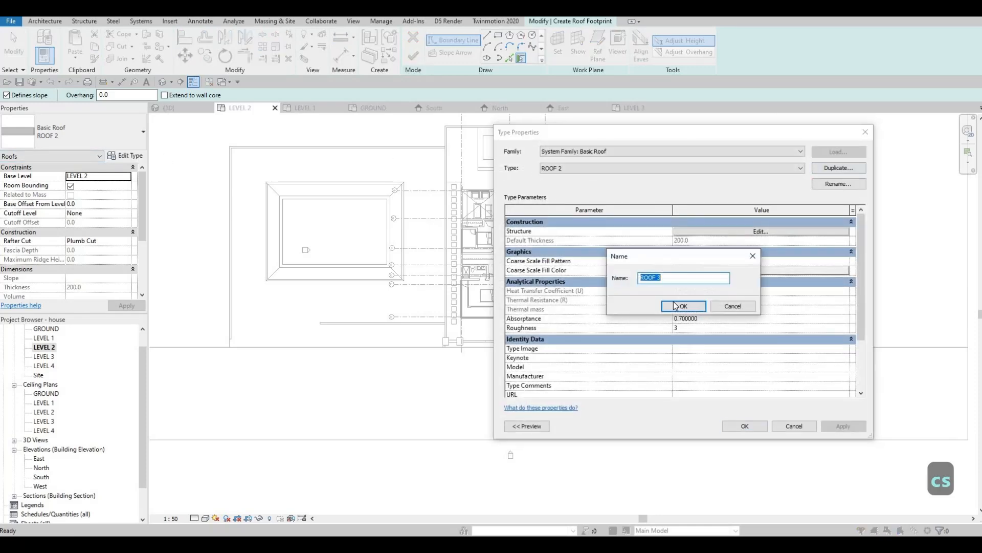
left_click(680, 307)
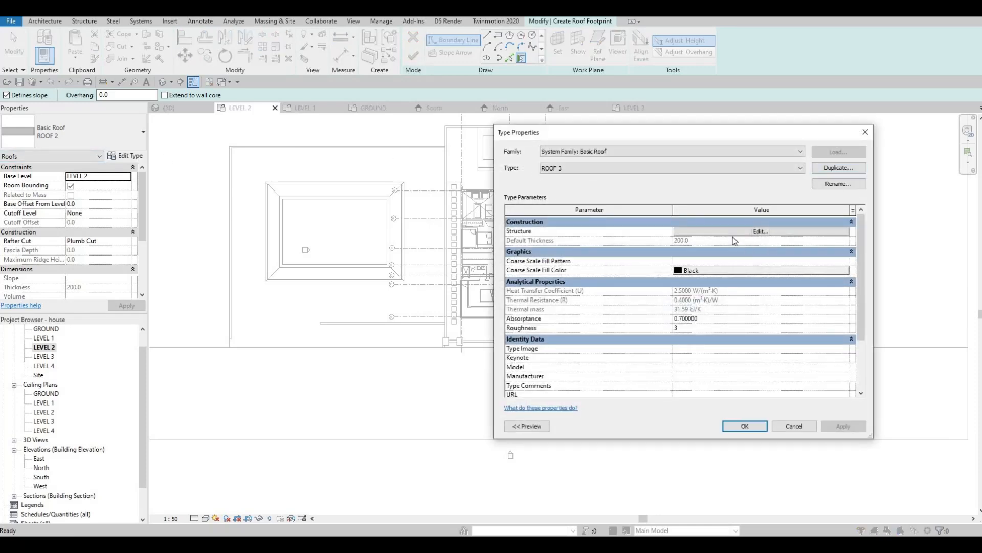
Duplicate the Asphalt Shingle(1) material and assign the copy to ROOF 3's structure layer
left_click(743, 233)
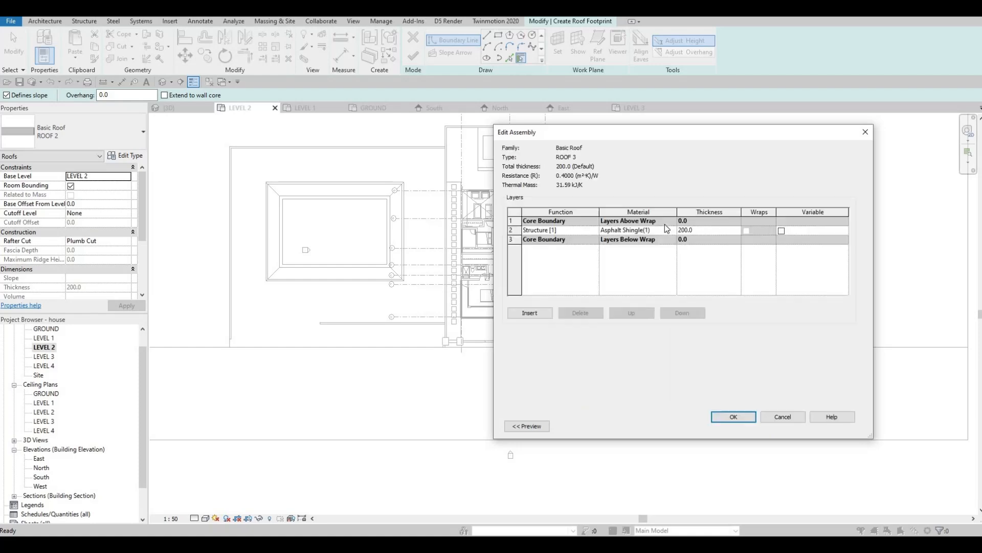
left_click(672, 230)
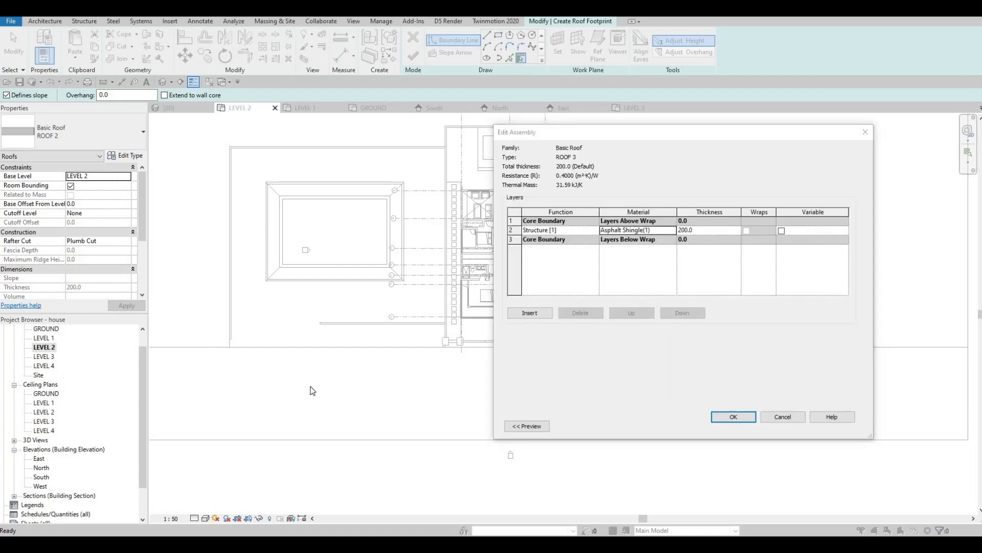
left_click(288, 436)
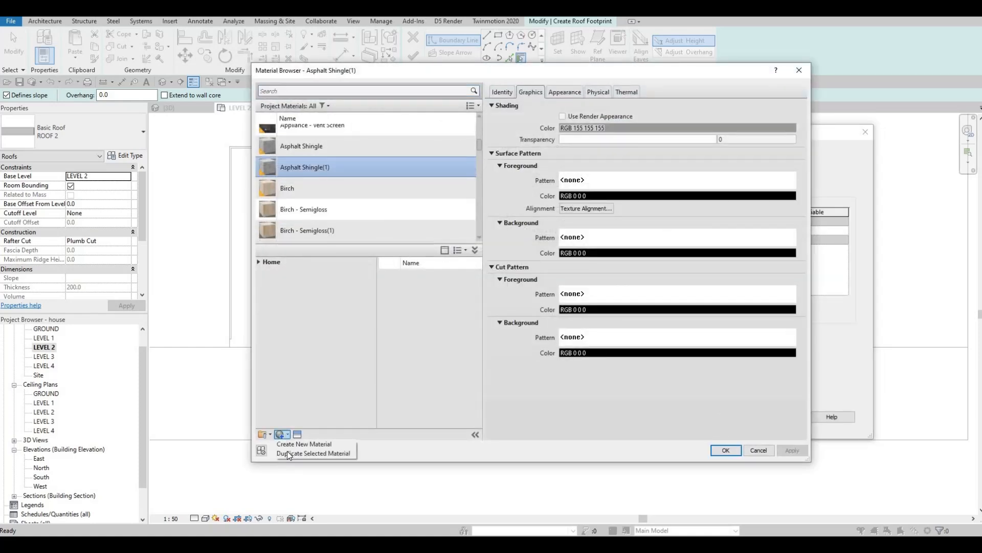
left_click(307, 452)
left_click(732, 453)
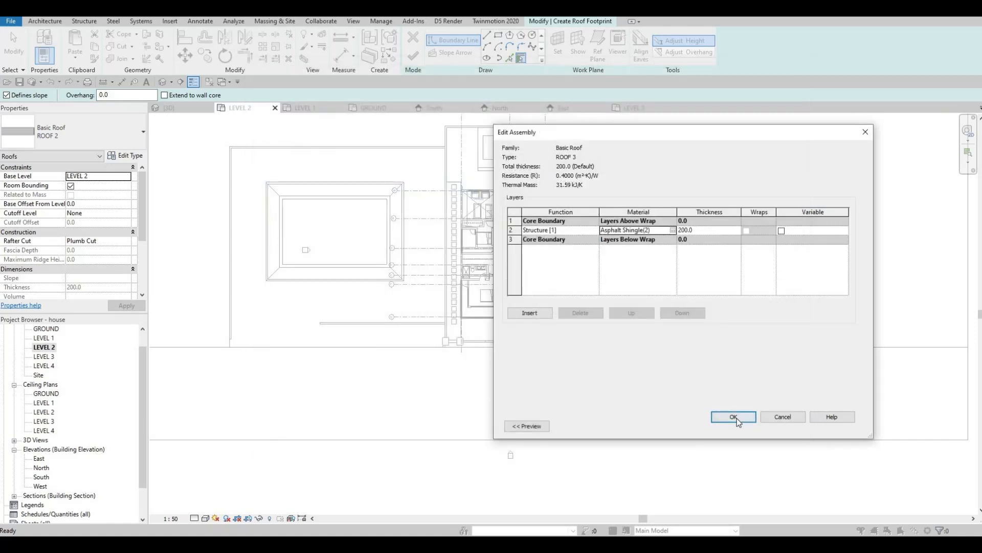
left_click(734, 417)
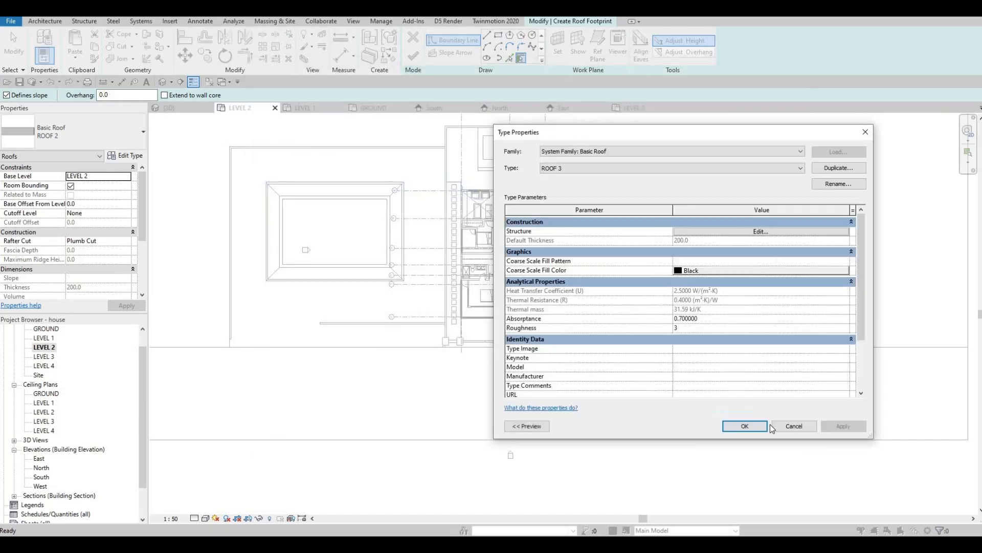
key("Return")
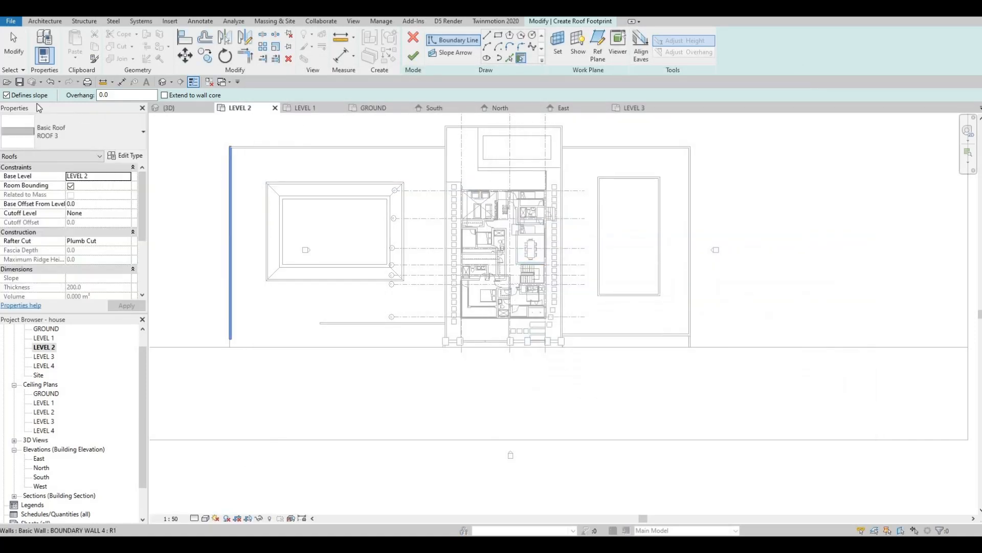
Sketch a rectangular ROOF 3 boundary on the eastern building's outer wall corners
left_click(499, 36)
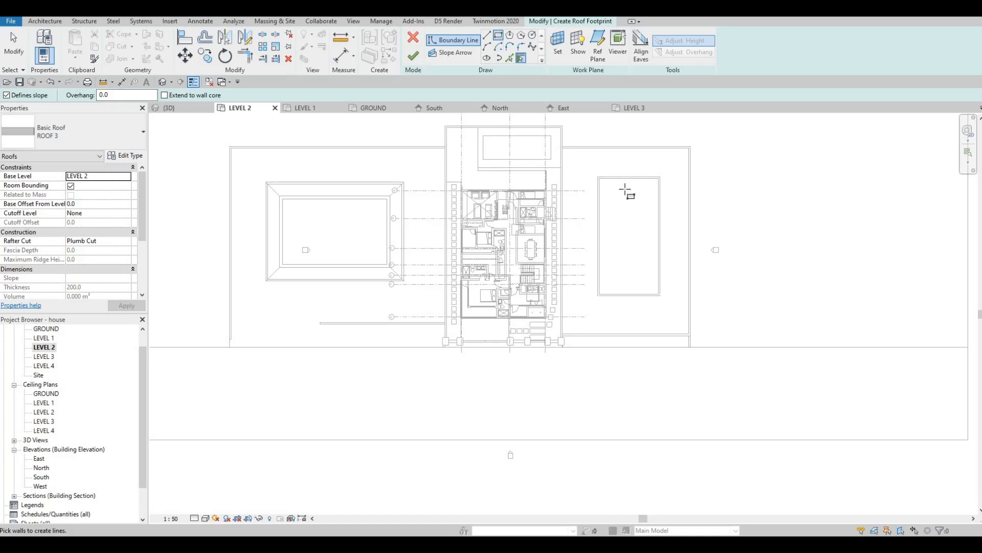
scroll(578, 160, "up", 2)
scroll(574, 161, "up", 2)
left_click(576, 159)
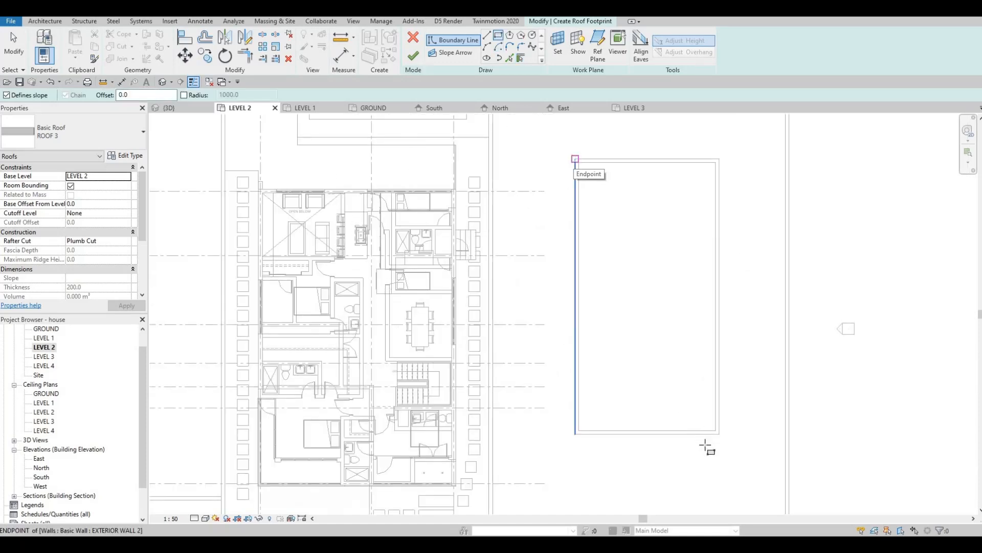
left_click(719, 435)
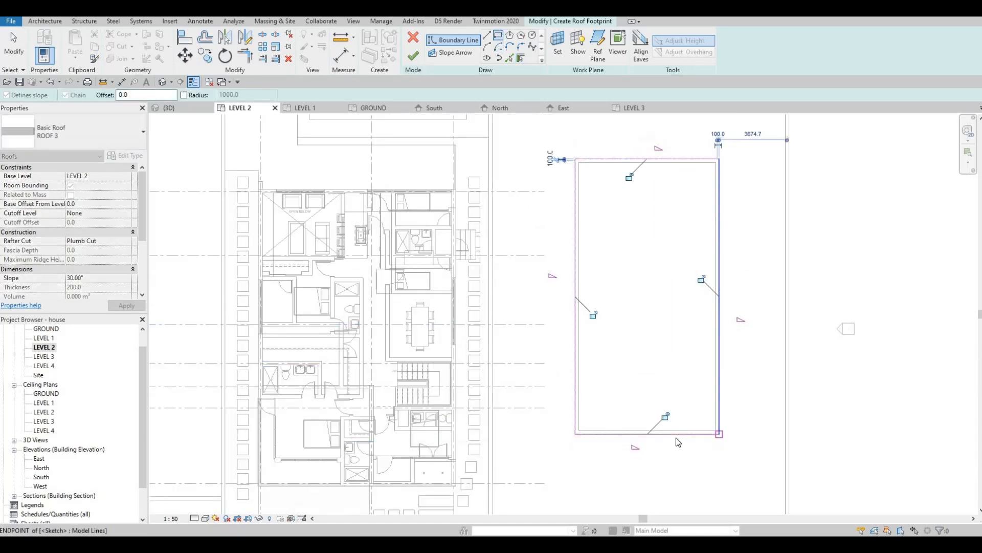
key("Escape")
key("Escape")
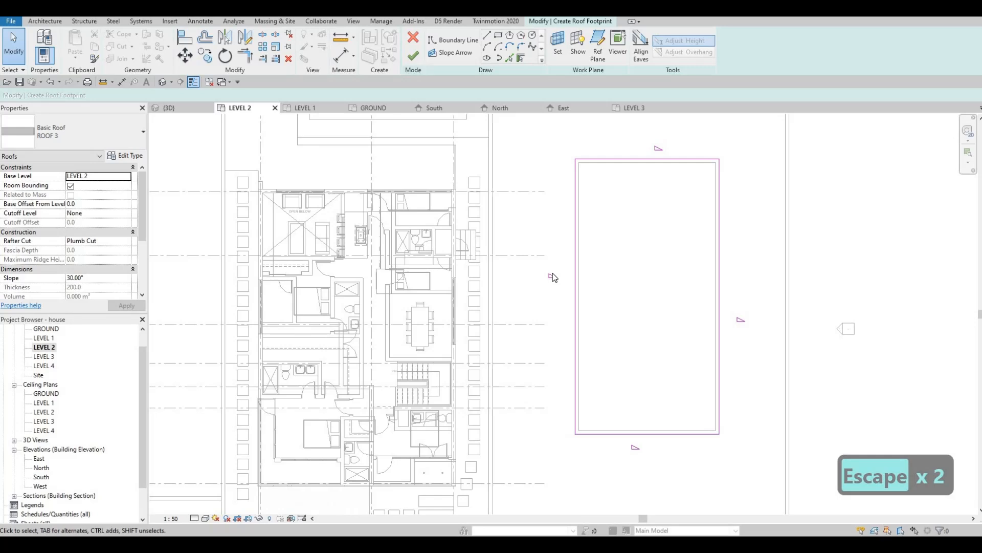
left_click(575, 286)
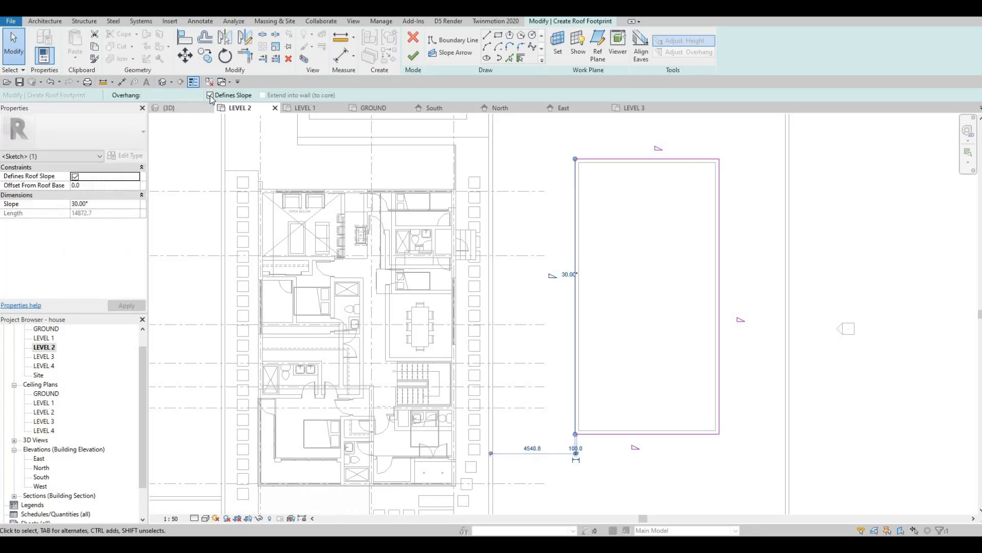
key("Escape")
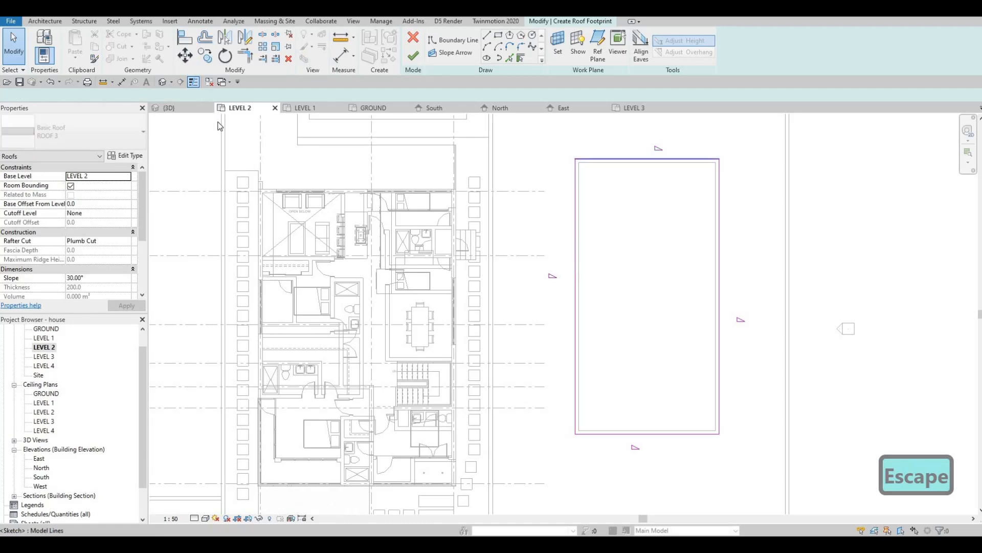
Turn off slope definition on the north and south edges of the eastern building's roof sketch and finish the roof
left_click(650, 159)
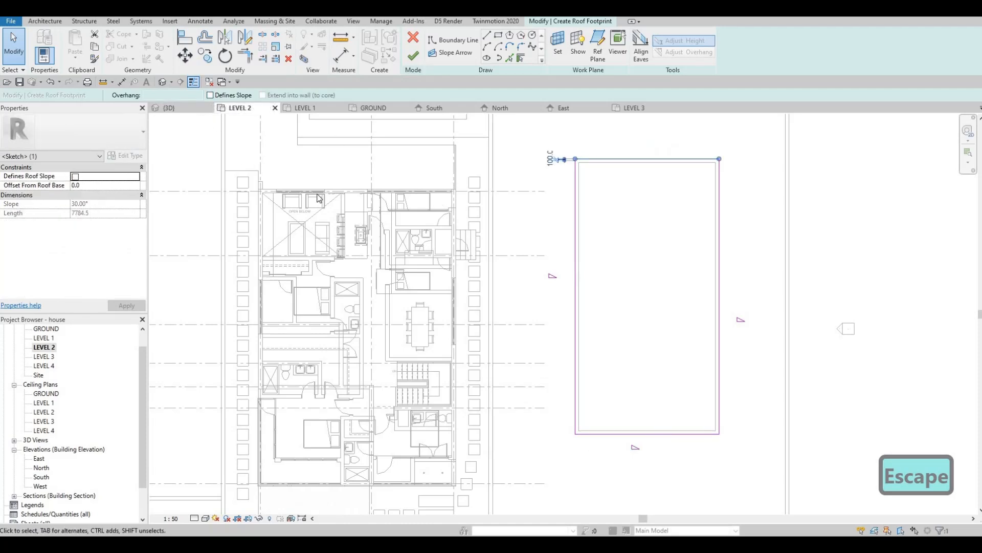
left_click(634, 434)
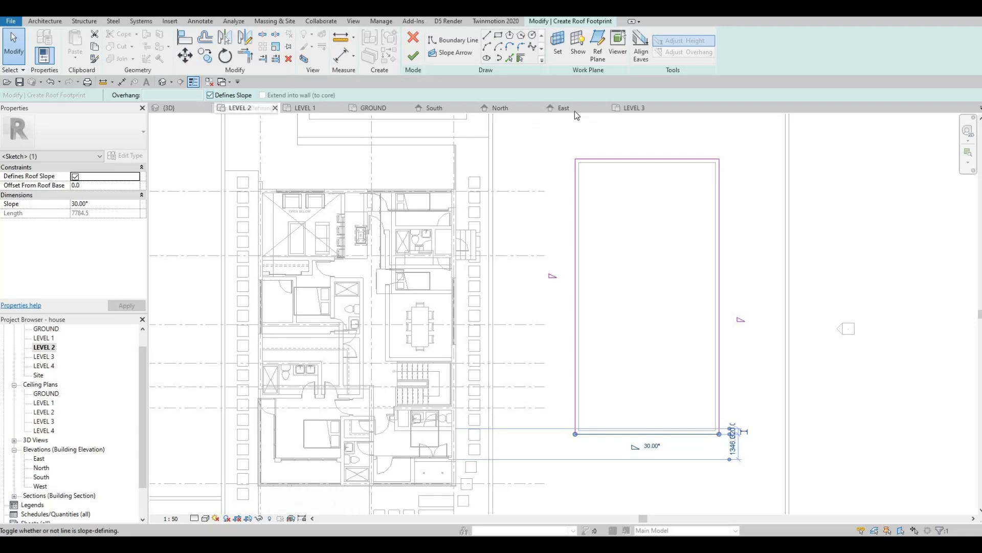
left_click(210, 95)
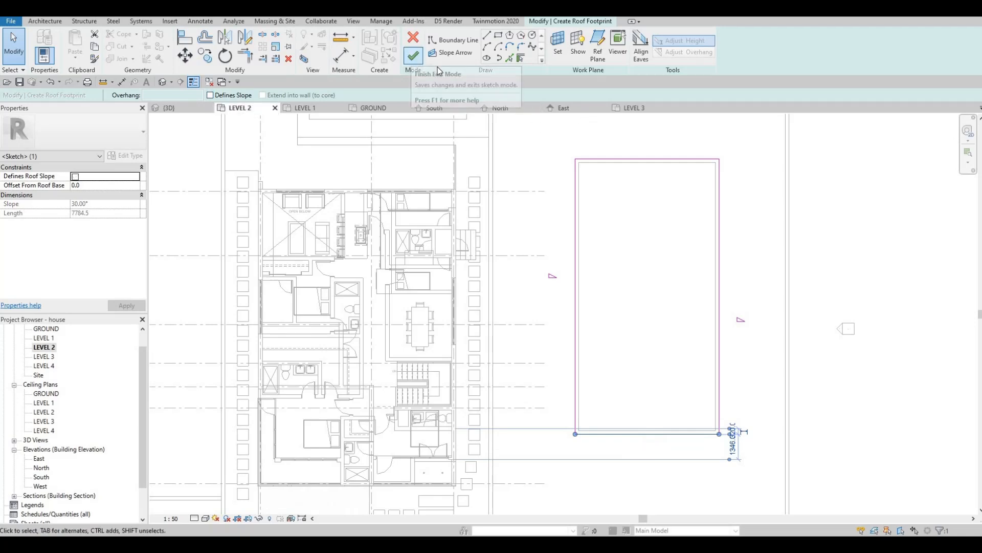
key("Escape")
key("Tab")
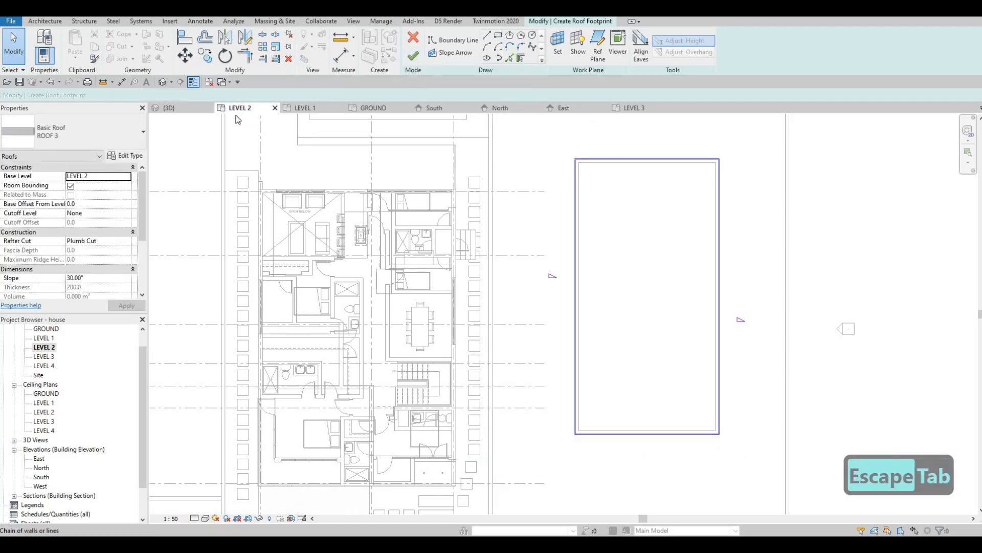
left_click(604, 159)
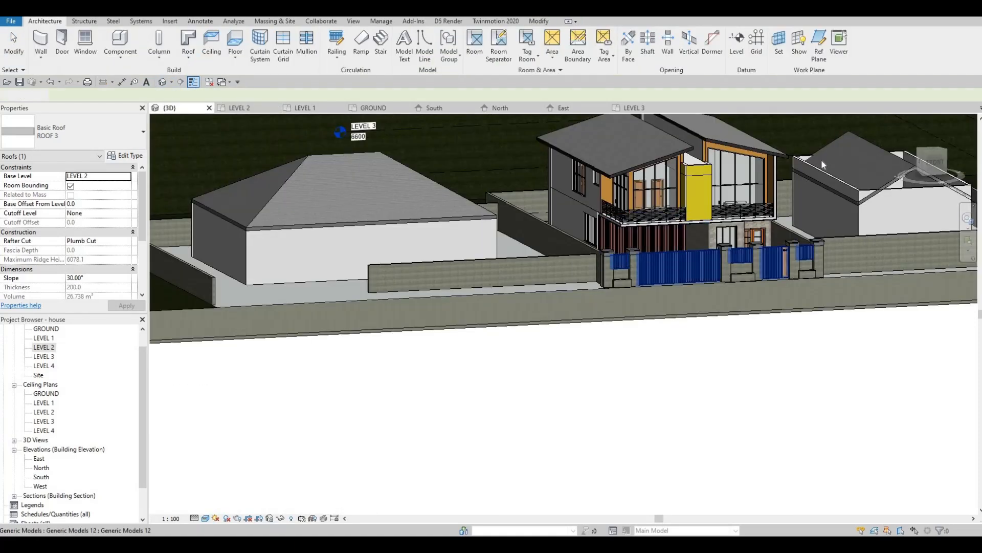
Attach the tops of the eastern building's front and east walls to its ROOF 3 gable roof
middle_click_drag(821, 159, 770, 209, "shift")
scroll(770, 209, "up", 3)
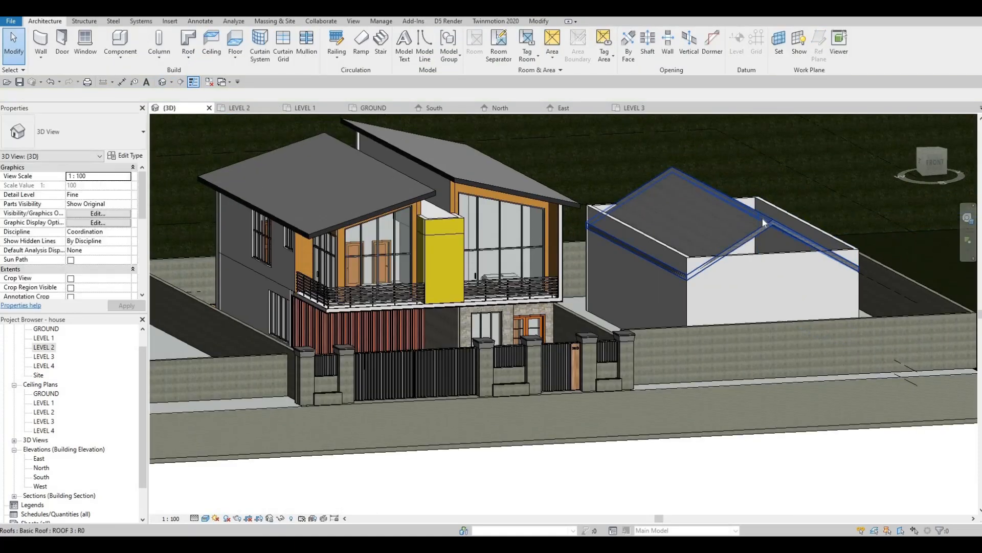
key("Tab")
key("Escape")
left_click(770, 254)
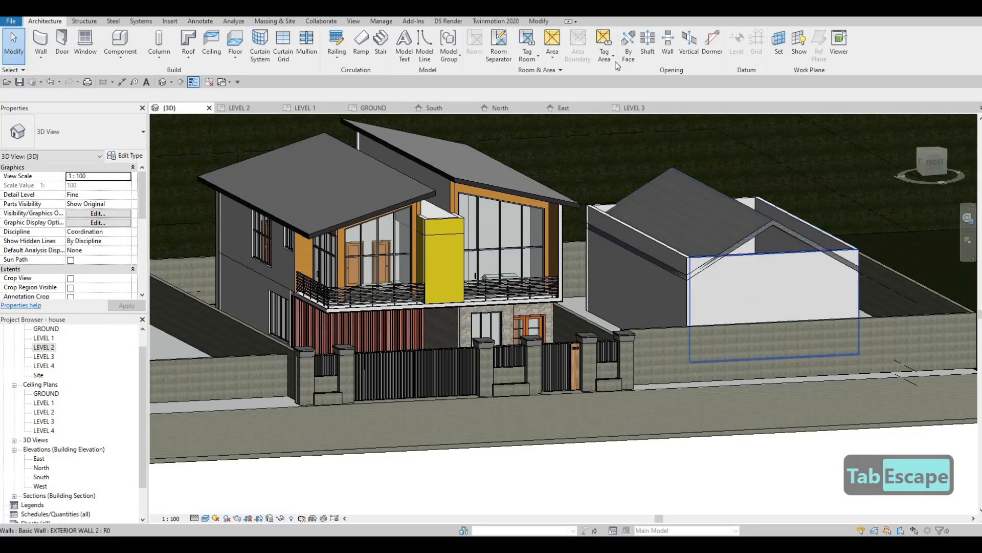
left_click(494, 46)
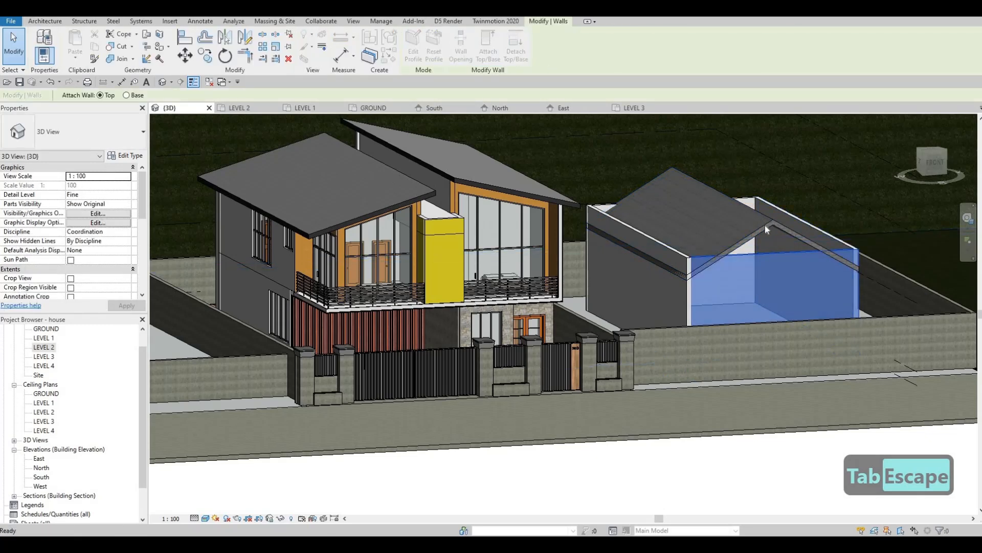
left_click(805, 227)
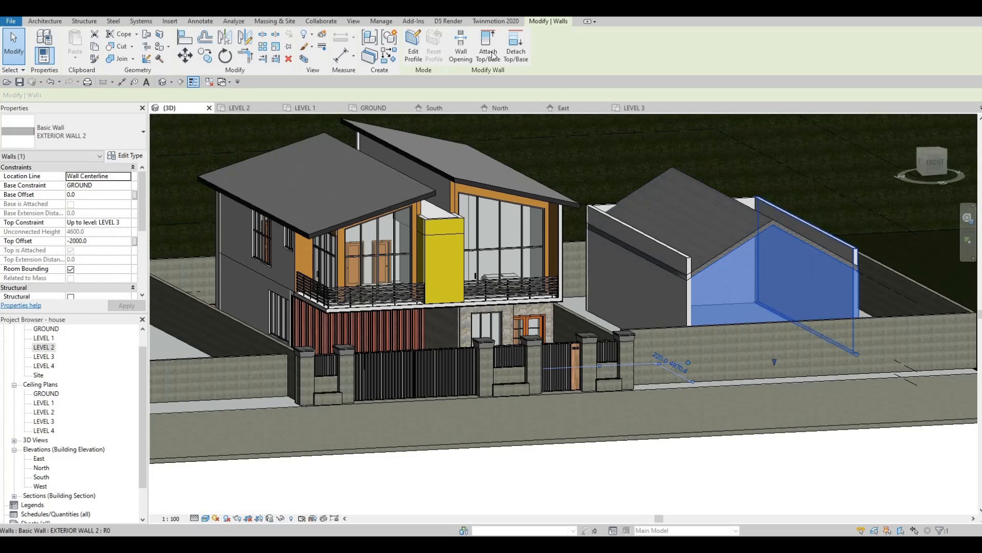
left_click(825, 233)
left_click(743, 213)
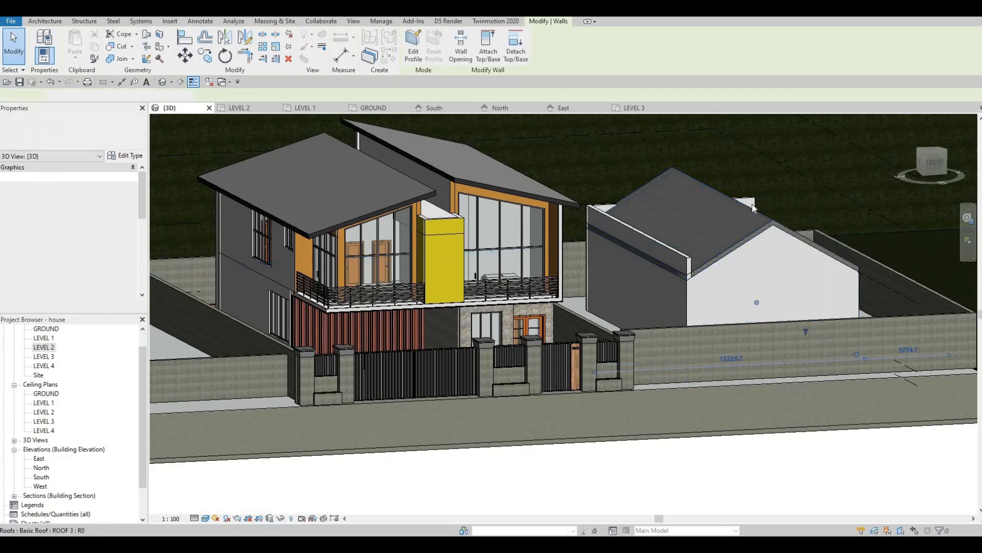
Attach the tops of the eastern building's rear and west walls to its gable roof
left_click(745, 201)
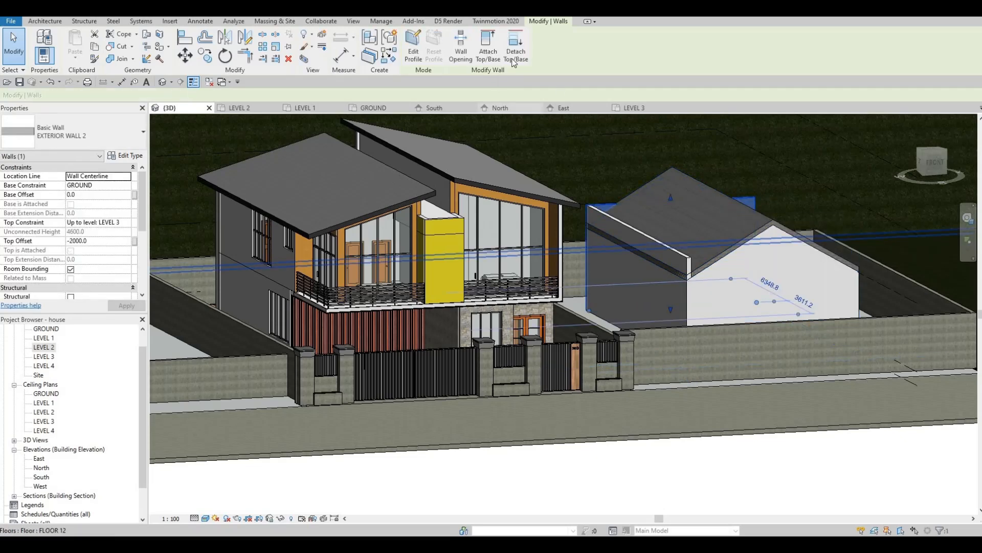
left_click(494, 51)
left_click(669, 185)
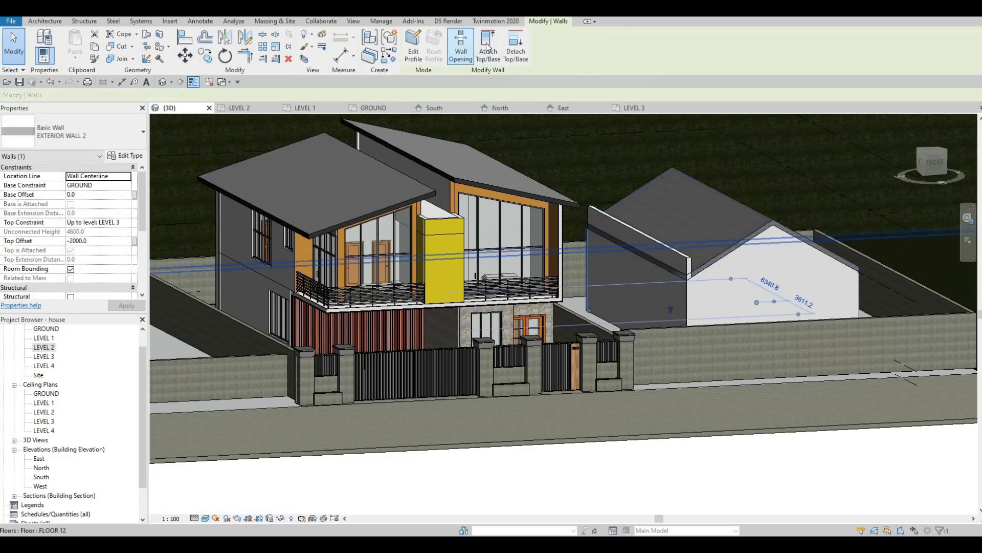
left_click(630, 233)
left_click(488, 51)
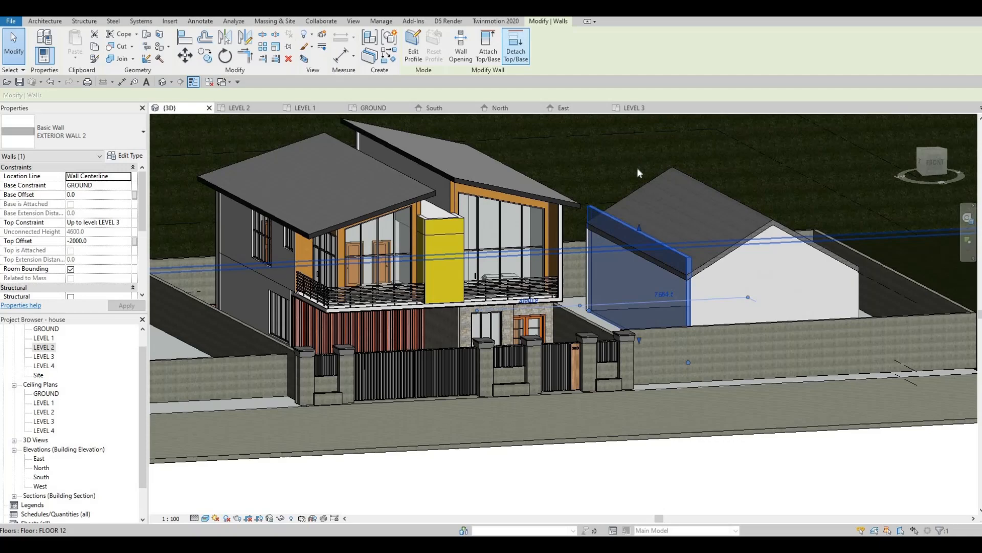
left_click(691, 222)
middle_click_drag(622, 253, 537, 229, "shift")
key("Escape")
left_click(511, 222)
scroll(511, 222, "up", 3)
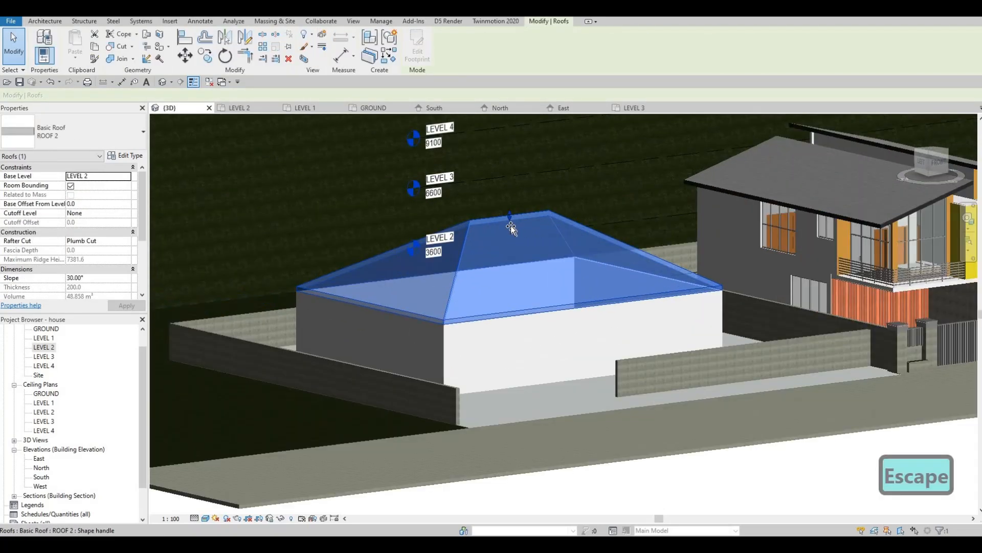
key("Escape")
Place two M_Window-Casement-Double 1200 x 1500mm windows side by side in the eastern building's front wall
middle_click_drag(544, 285, 799, 236, "shift")
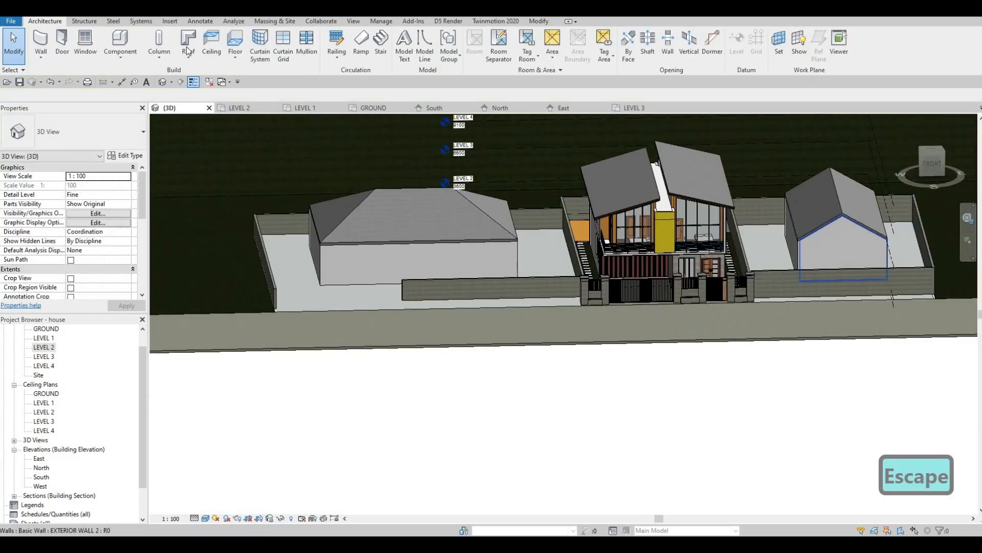
left_click(85, 41)
scroll(834, 239, "up", 2)
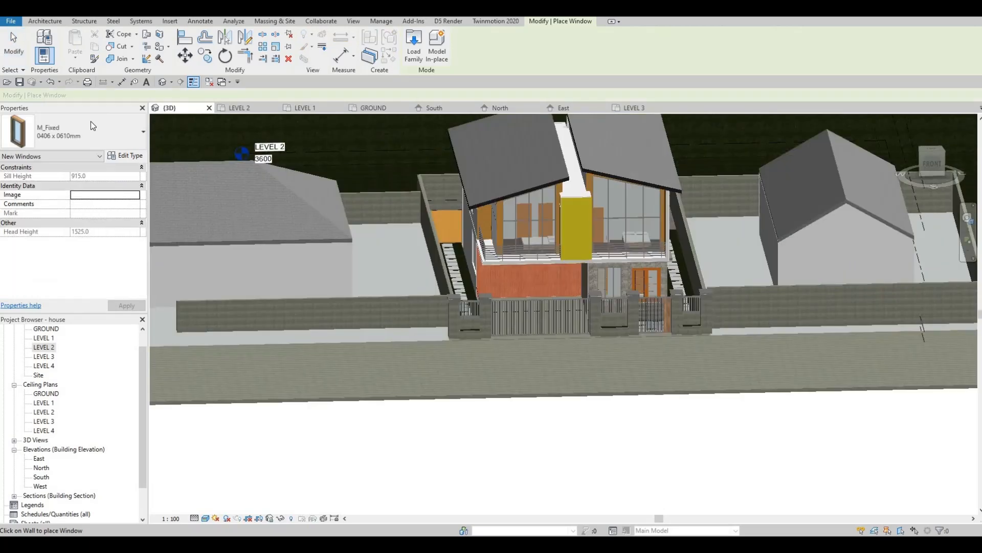
left_click(81, 132)
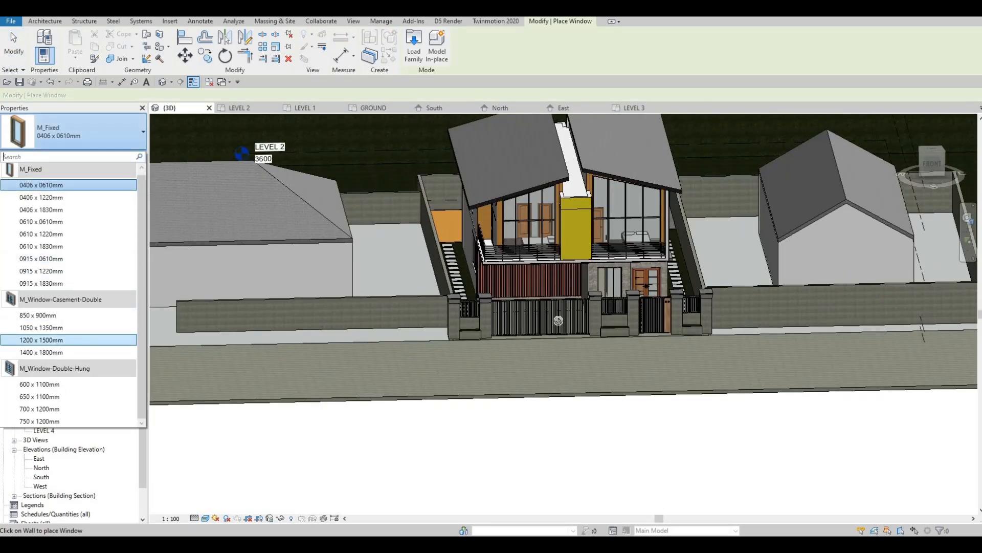
left_click(90, 341)
scroll(830, 239, "up", 3)
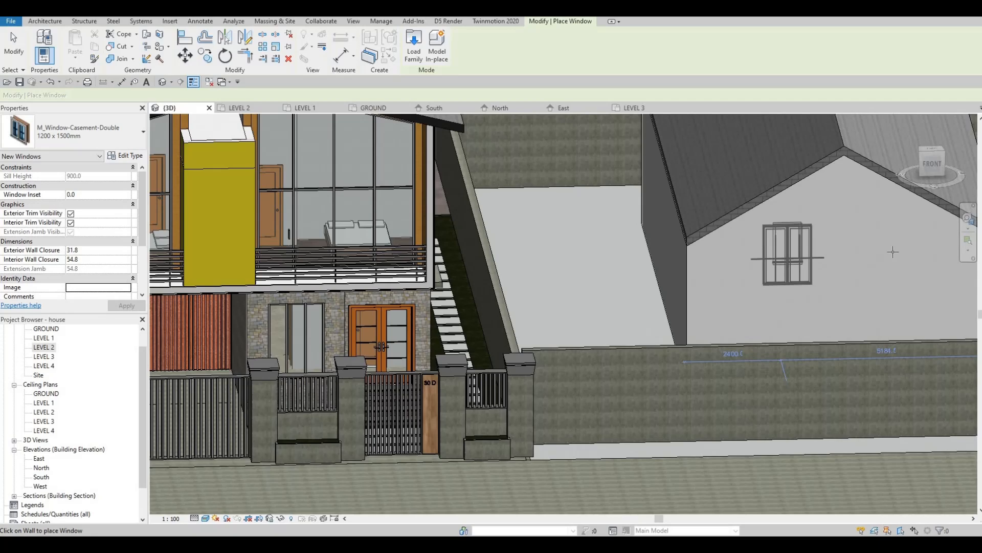
left_click(908, 253)
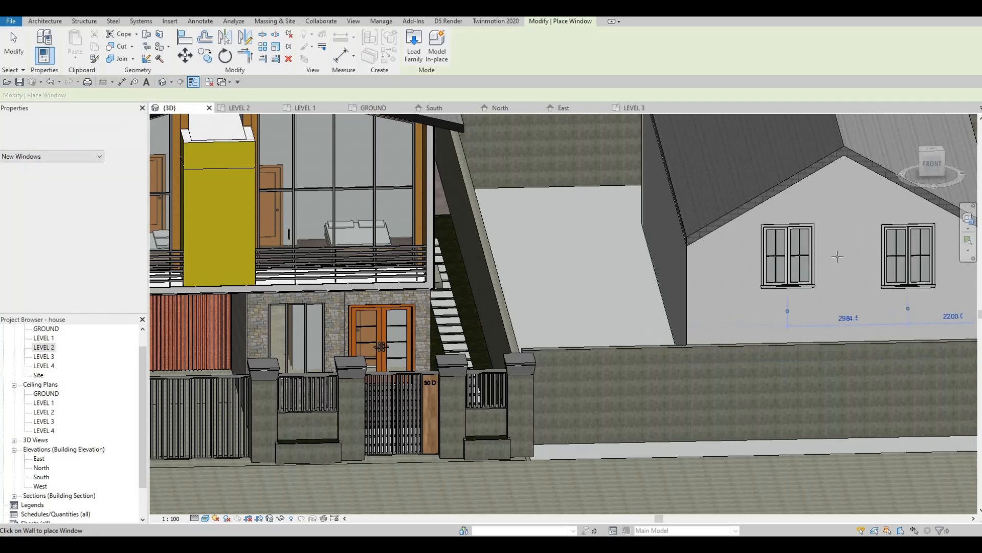
Place four M_Window-Double-Hung 750 x 1200mm windows in the western building's front wall, one pair near each end
scroll(873, 252, "down", 4)
left_click(77, 131)
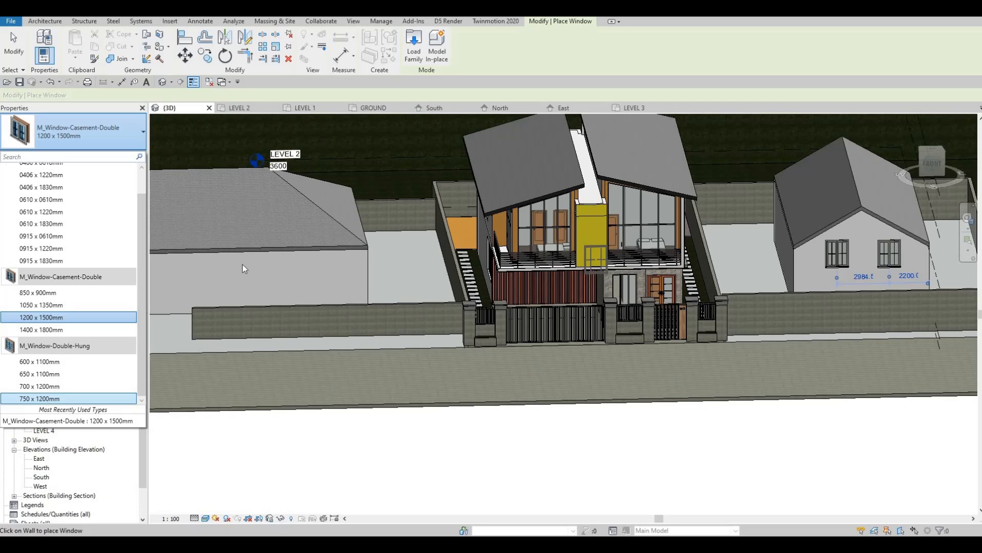
scroll(243, 266, "up", 3)
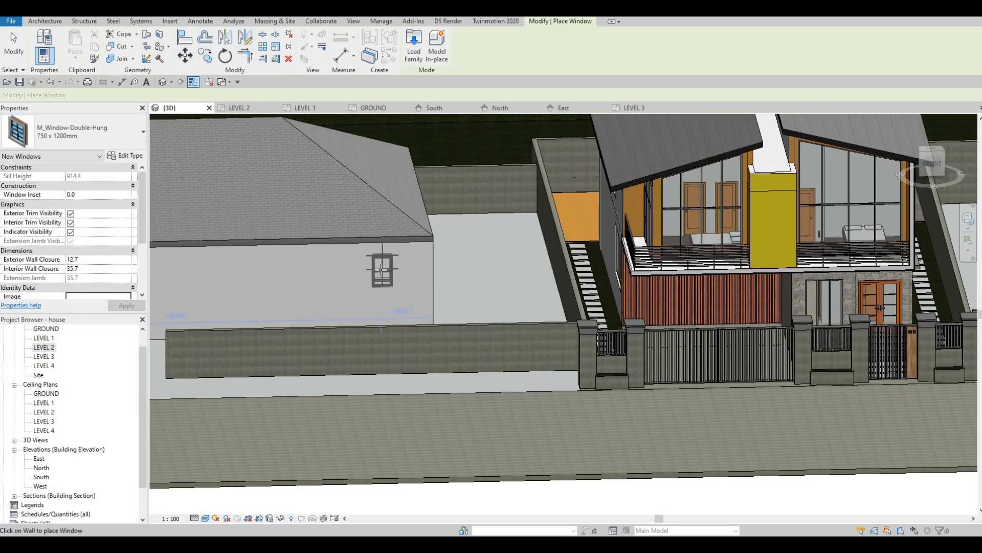
left_click(331, 273)
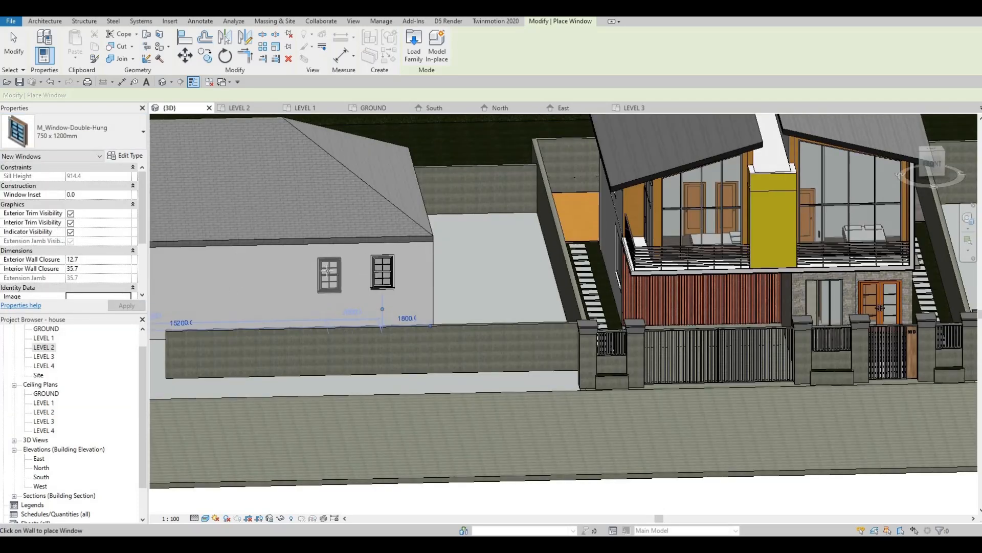
left_click(326, 272)
middle_click_drag(280, 272, 526, 271)
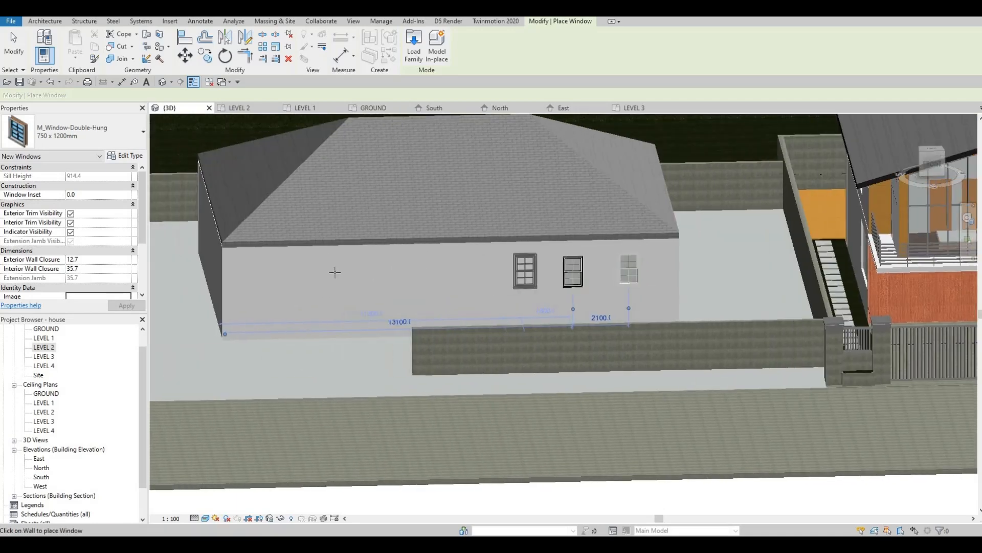
left_click(302, 277)
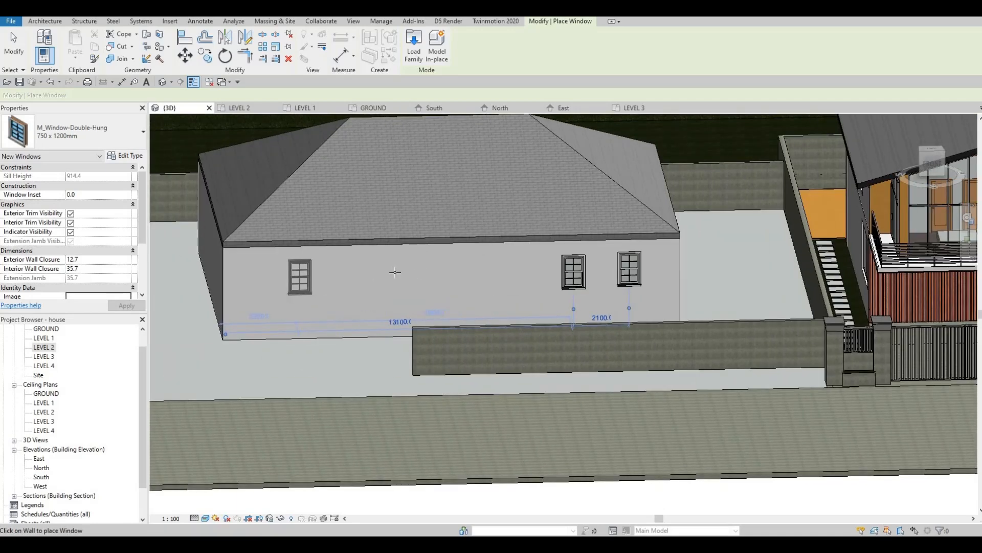
left_click(395, 271)
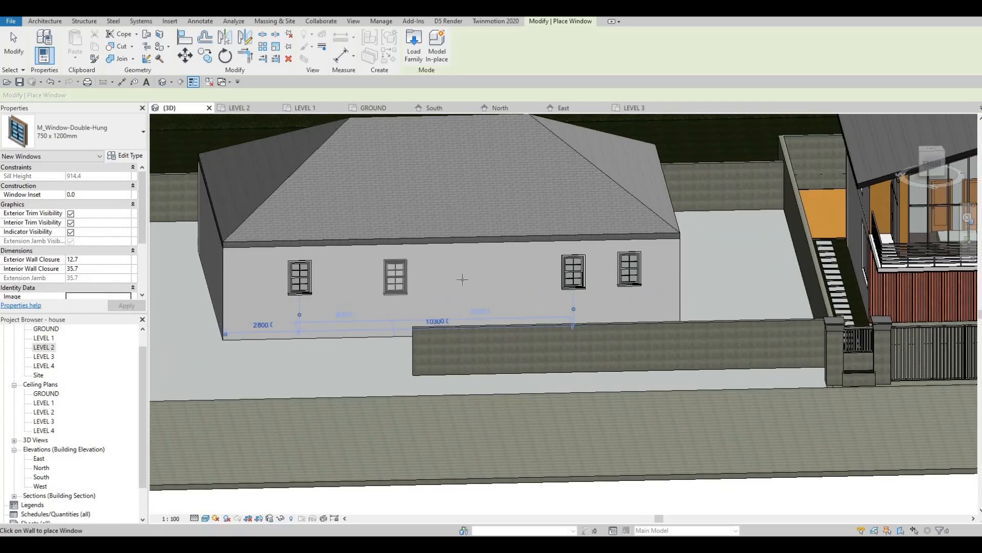
key("Escape")
key("Escape")
Open the South elevation view
scroll(462, 279, "down", 2)
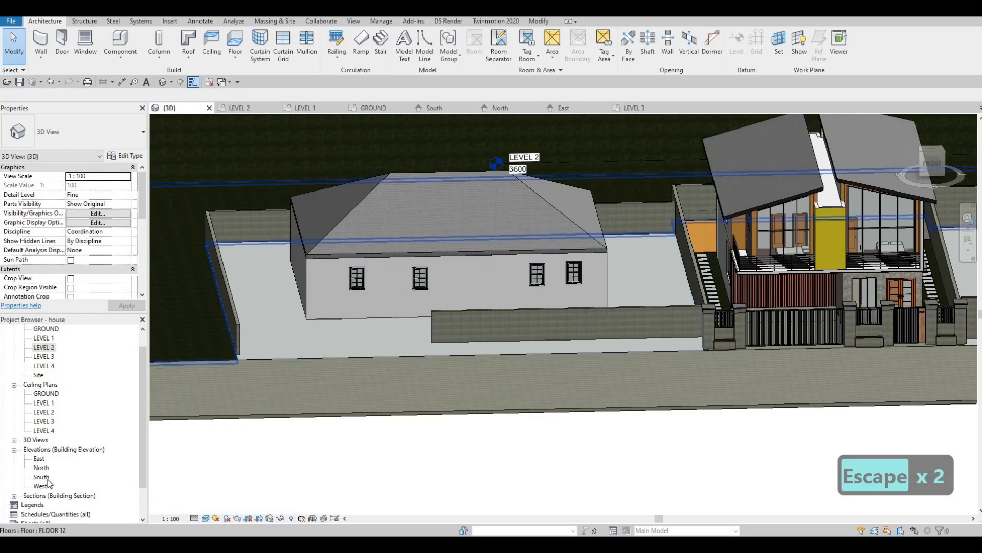
double_click(44, 477)
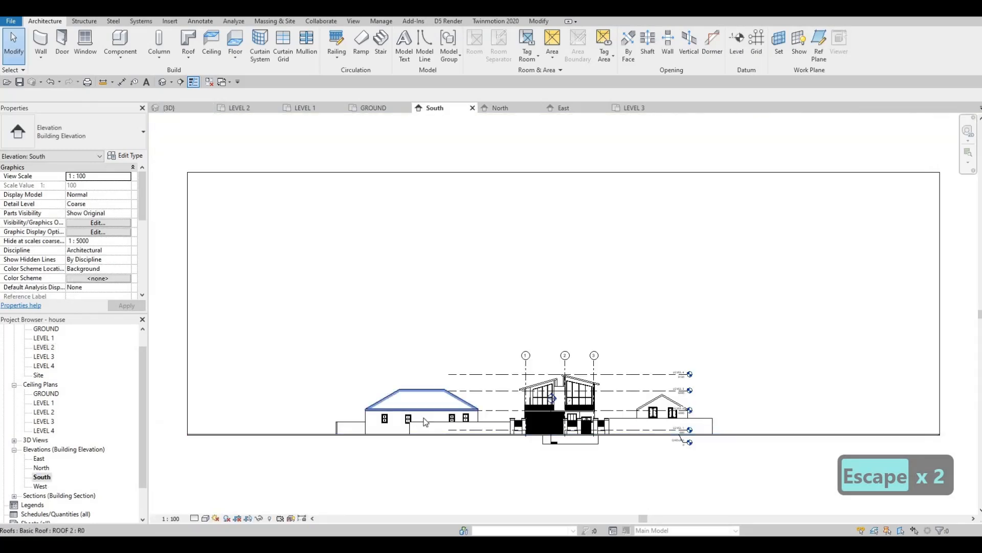
key("a")
key("l")
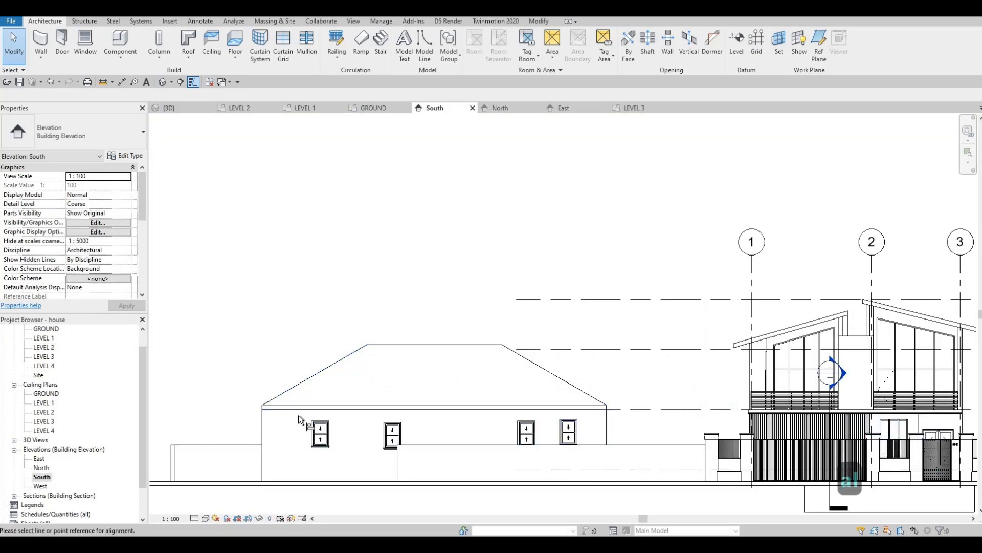
scroll(300, 414, "up", 2)
left_click(301, 417)
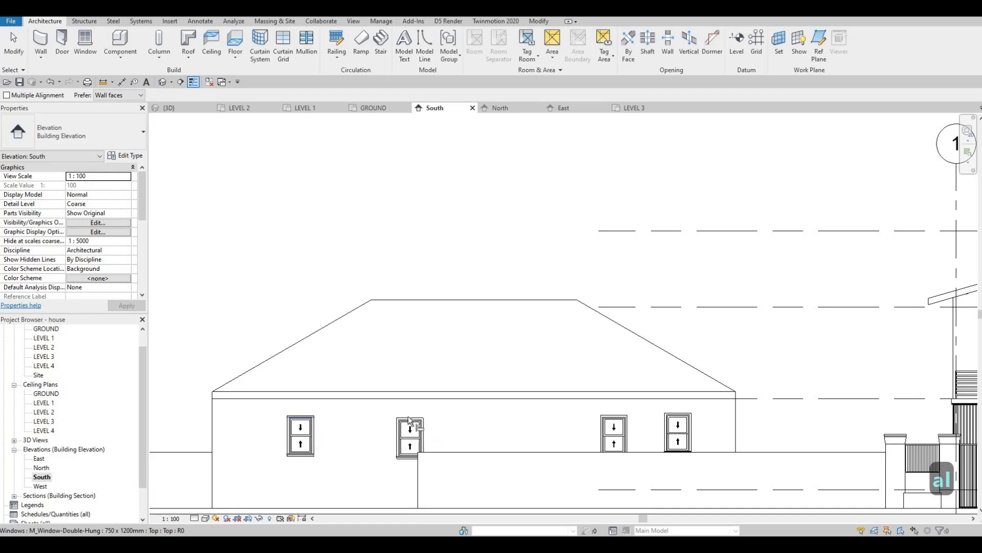
scroll(335, 417, "up", 2)
key("Escape")
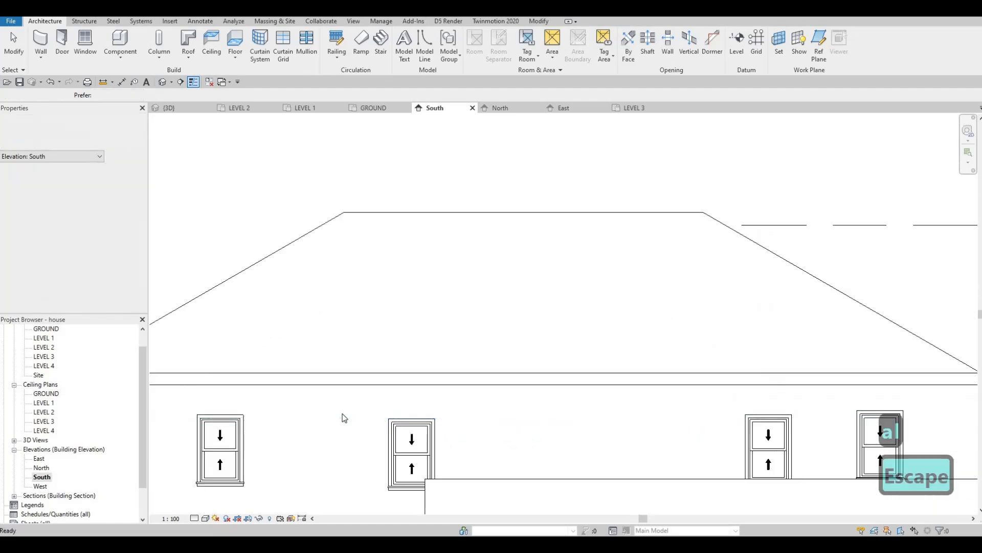
Try to align the top trim edges of the western building's front windows with one another using Align
key("a")
key("l")
left_click(237, 417)
scroll(237, 419, "up", 2)
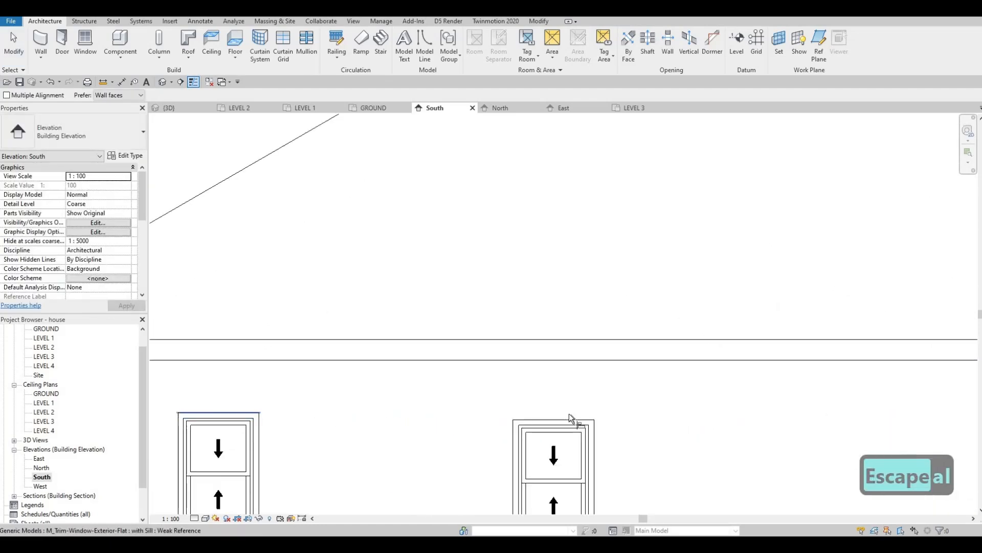
left_click(585, 420)
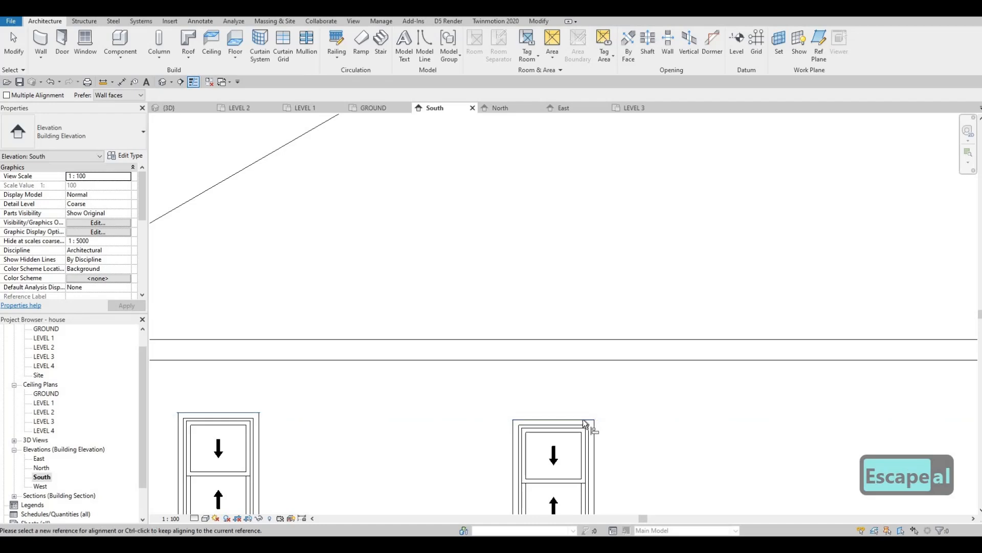
middle_click_drag(726, 392, 764, 377)
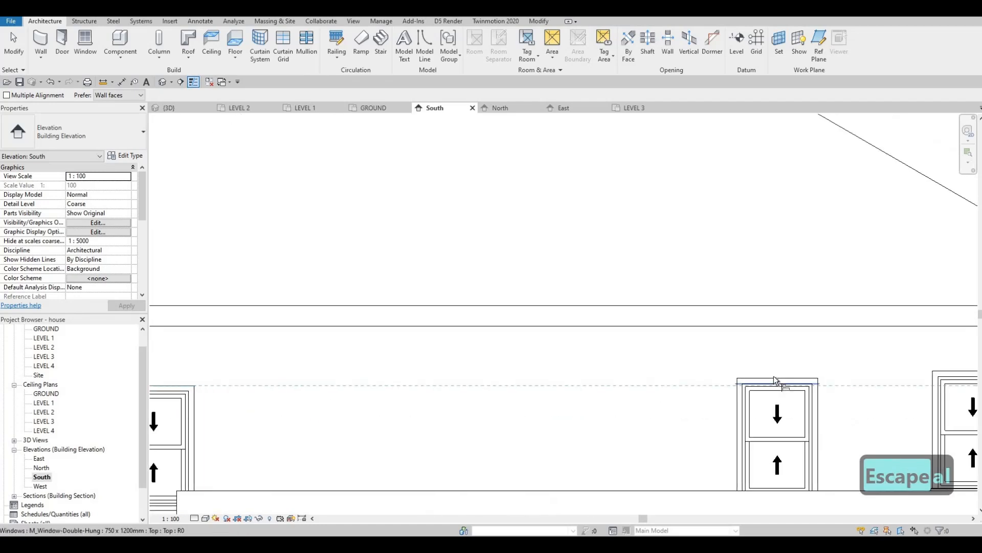
left_click(764, 378)
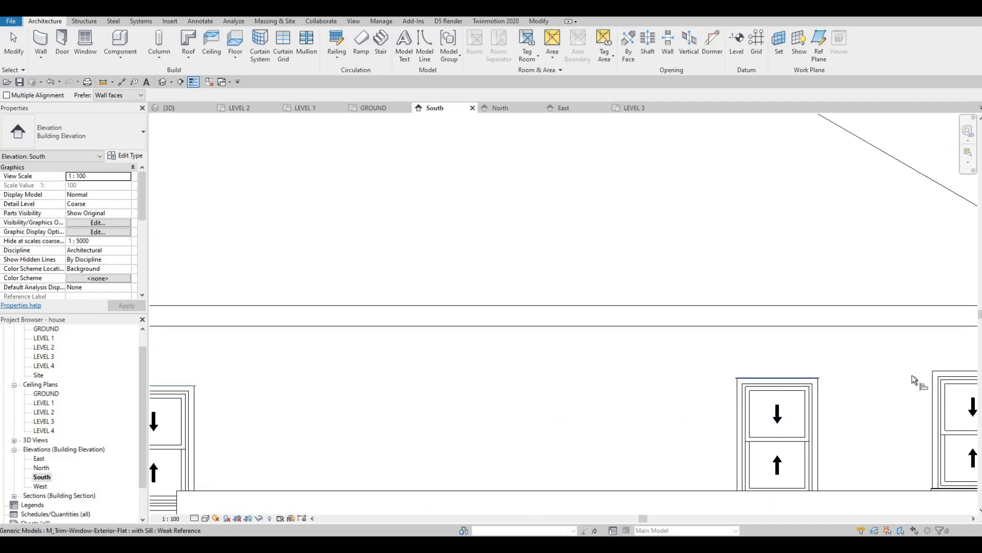
left_click(941, 371)
scroll(375, 409, "down", 1)
key("Escape")
key("Escape")
Match the western building's other three front windows to its westernmost one by setting their Sill Height to 1180.5
middle_click_drag(375, 410, 533, 374)
left_click(314, 385)
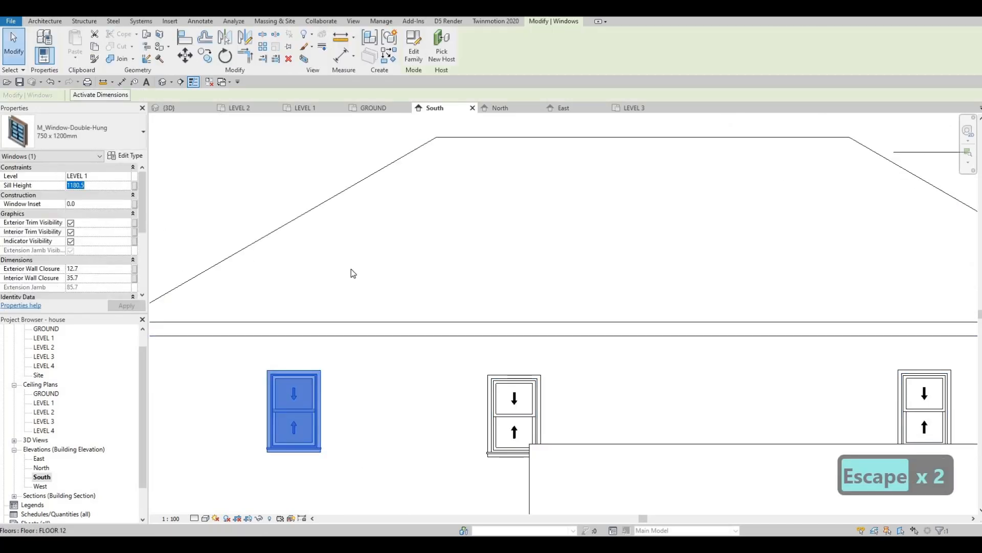
key("ctrl+c")
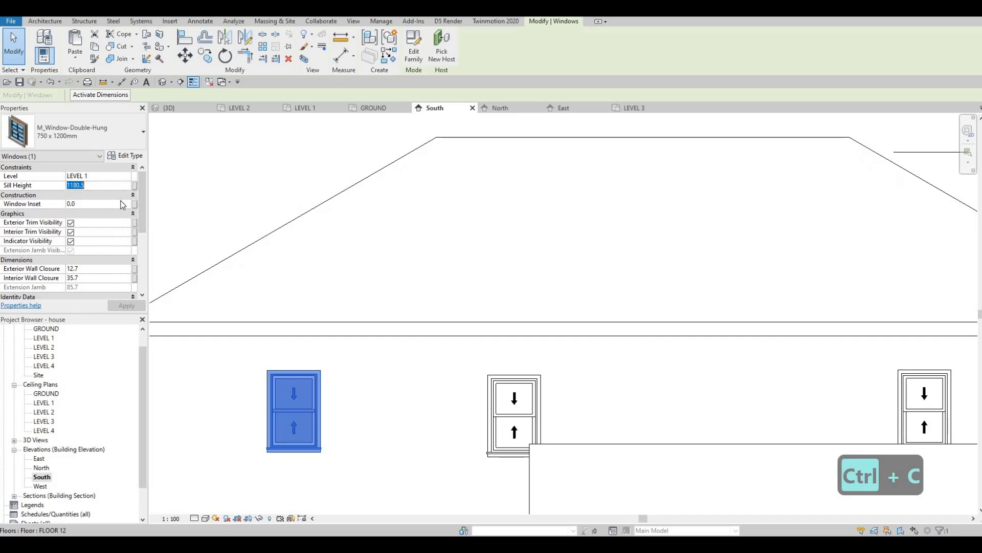
key("ctrl+c")
left_click(500, 386)
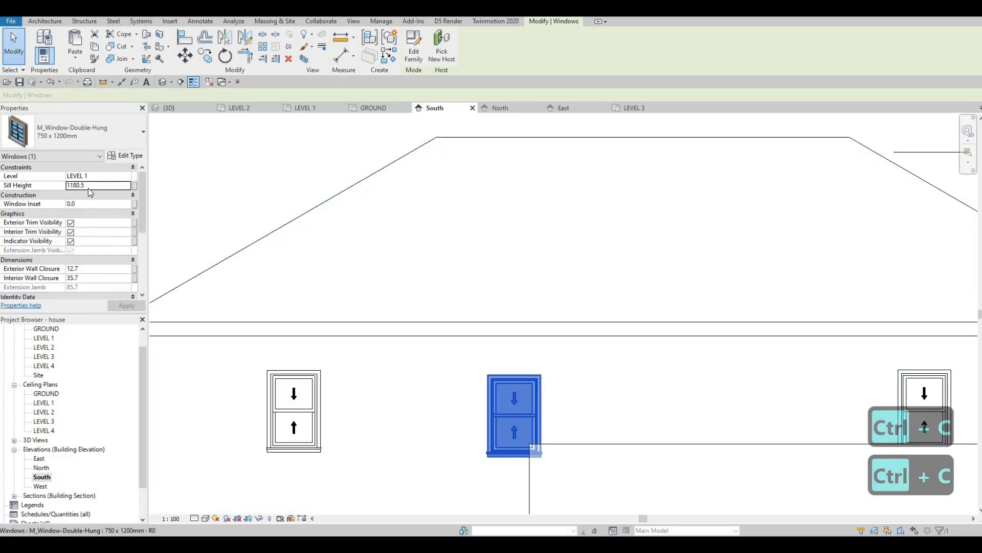
key("ctrl+v")
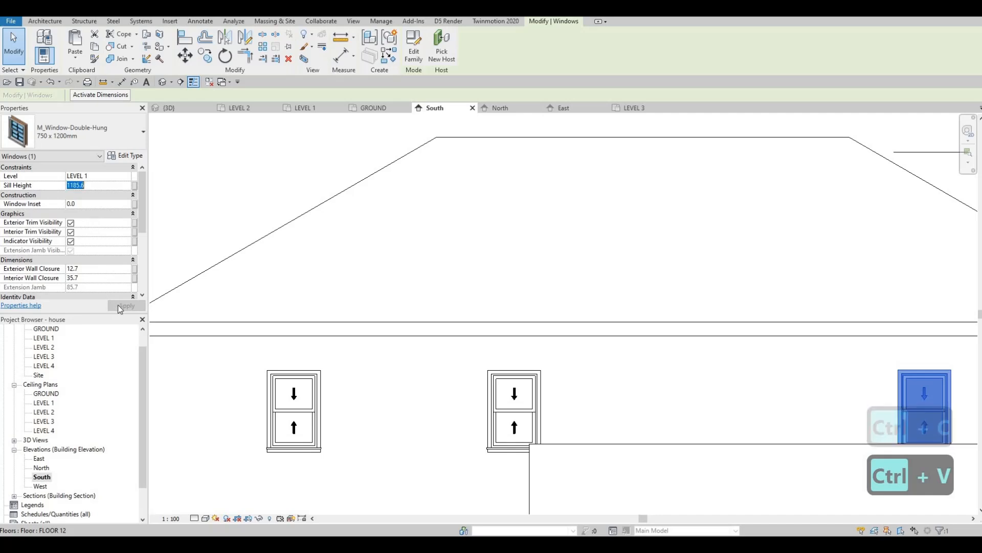
key("ctrl+v")
middle_click_drag(678, 329, 535, 313)
left_click(666, 336)
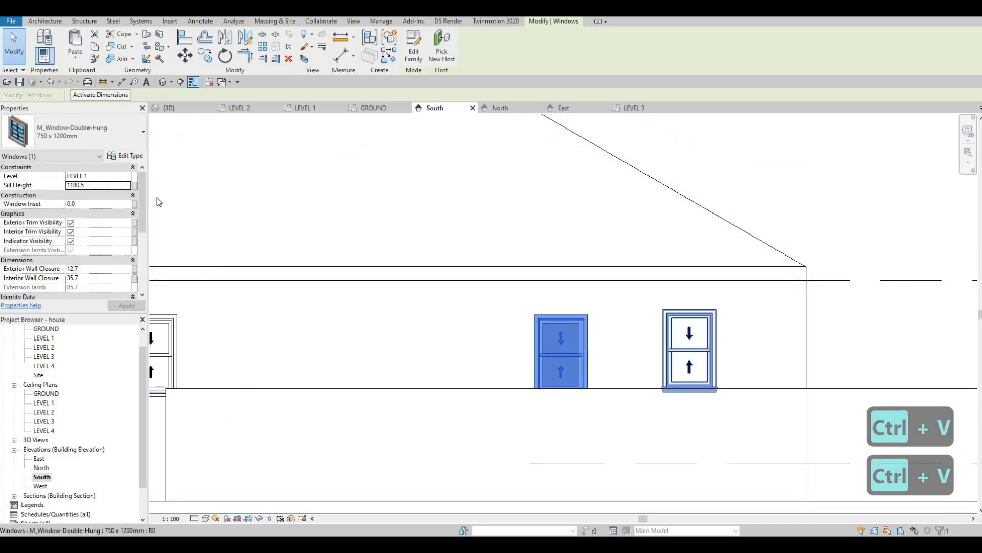
left_click(93, 185)
type("1180.5")
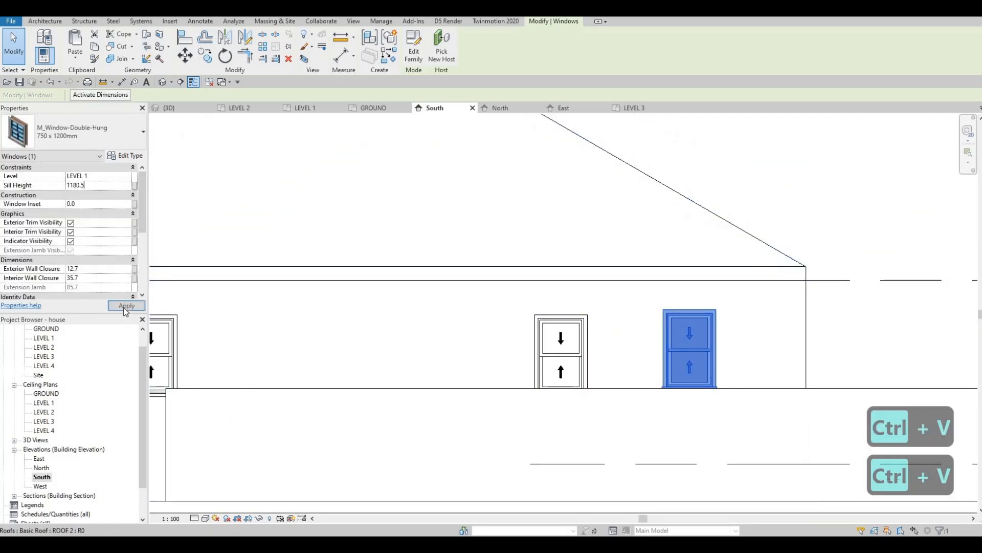
Try to copy the sill height of the eastern building's first front window to the second one
scroll(305, 264, "down", 2)
middle_click_drag(305, 264, 122, 265)
scroll(154, 264, "down", 2)
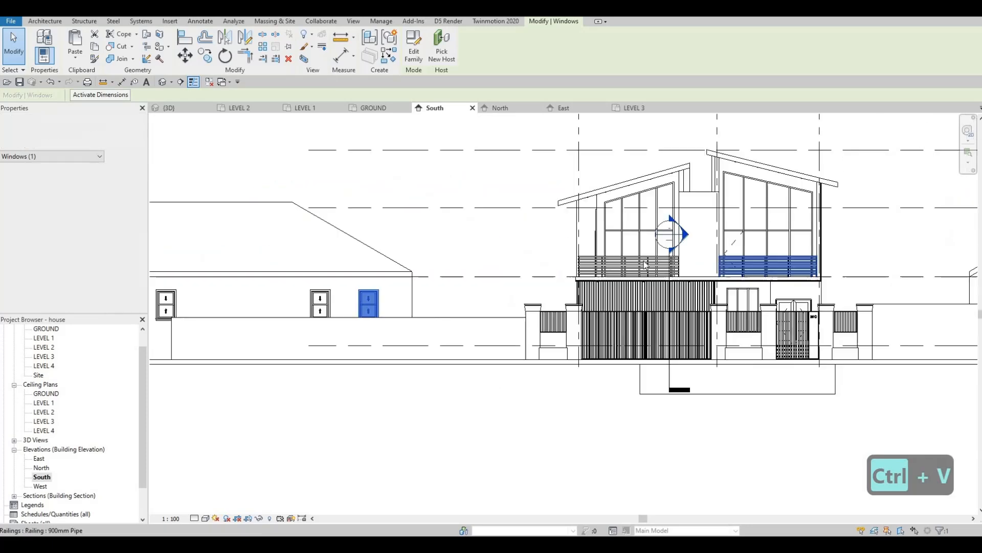
middle_click_drag(647, 266, 215, 267)
scroll(631, 266, "up", 5)
key("Escape")
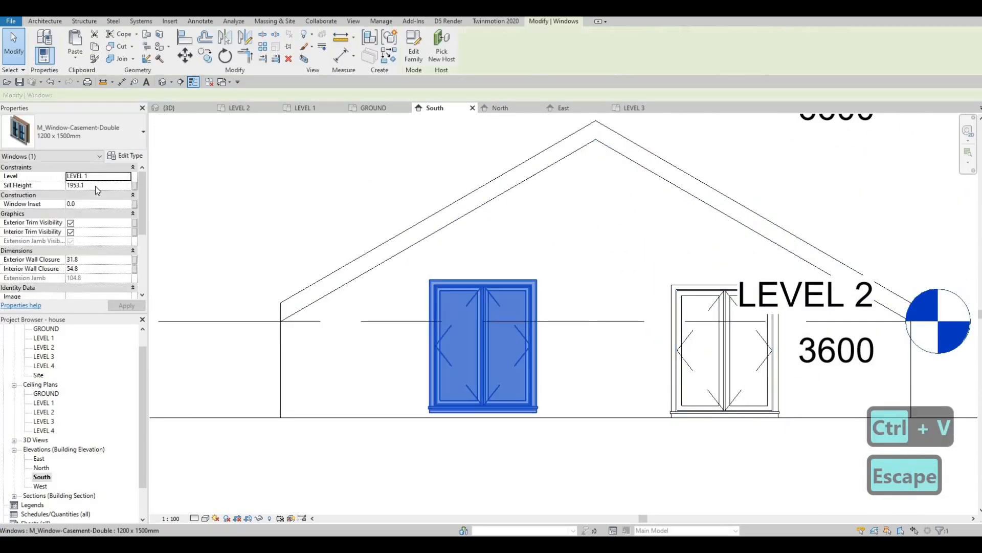
left_click(95, 185)
key("ctrl+c")
left_click(674, 336)
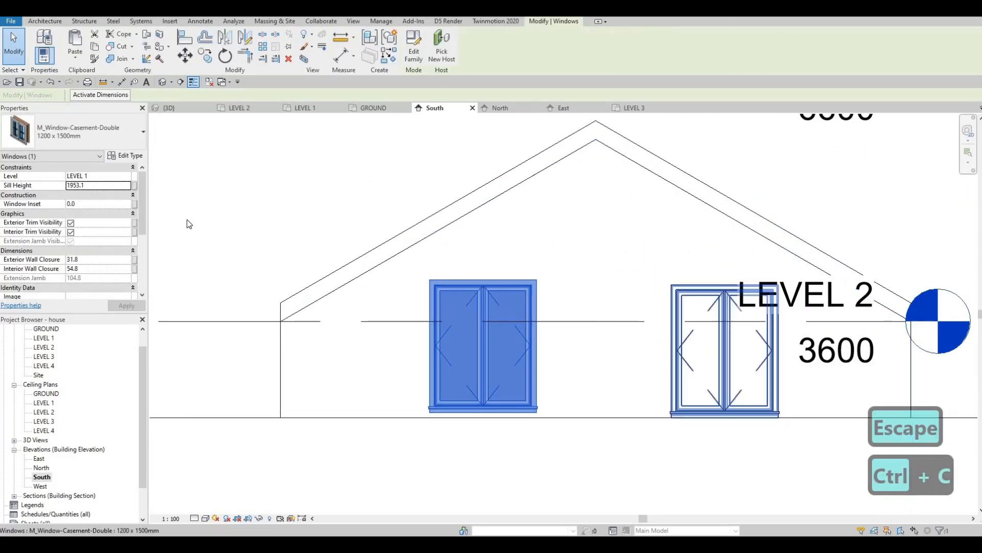
key("ctrl+v")
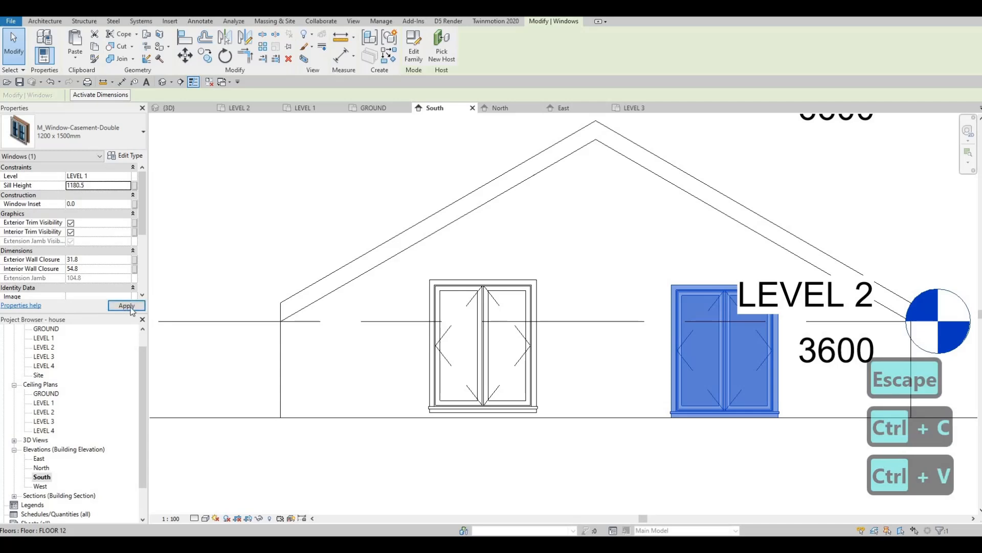
left_click(126, 306)
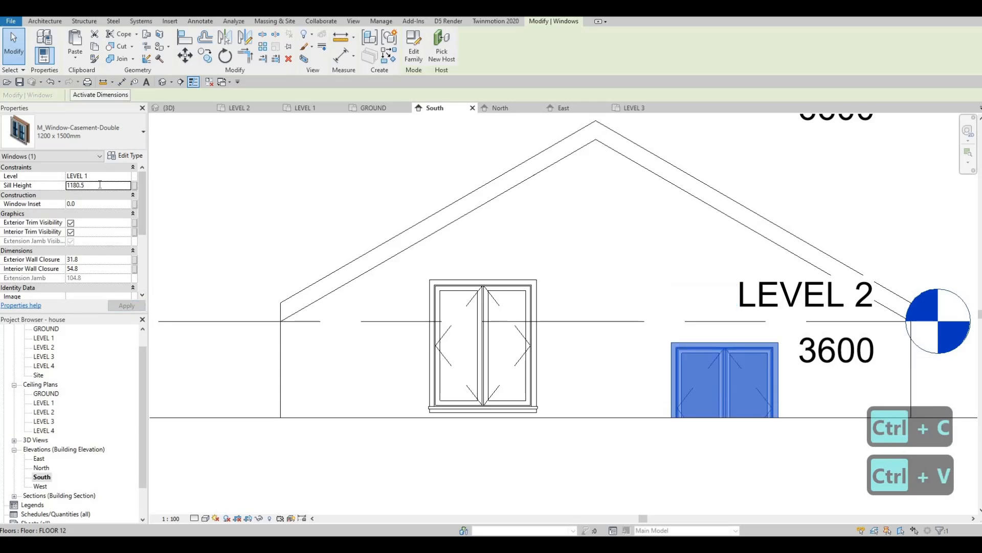
key("ctrl+v")
key("Escape")
Set the Sill Height of the eastern building's second front window to 1953.1, matching the first, and return to the 3D view
left_click(463, 303)
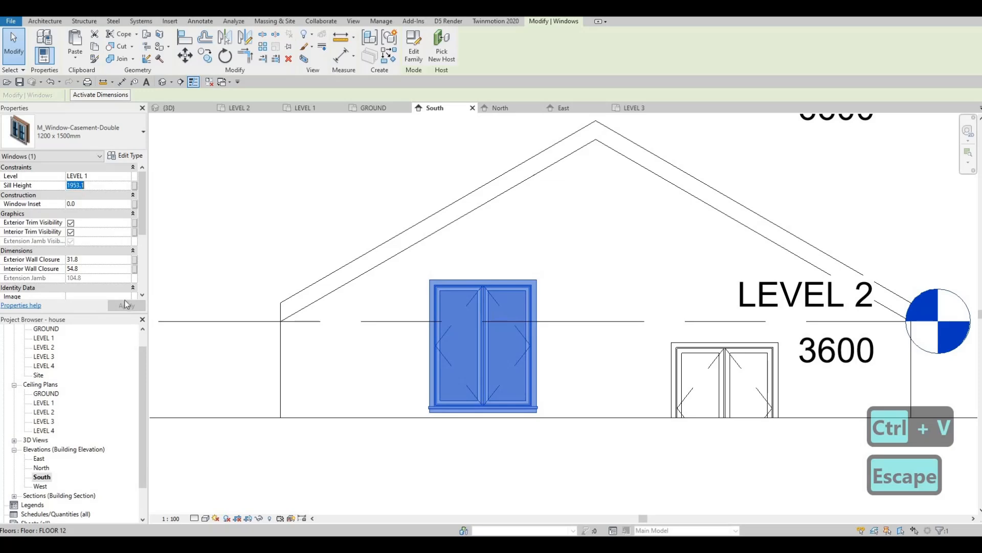
key("ctrl+c")
left_click(702, 360)
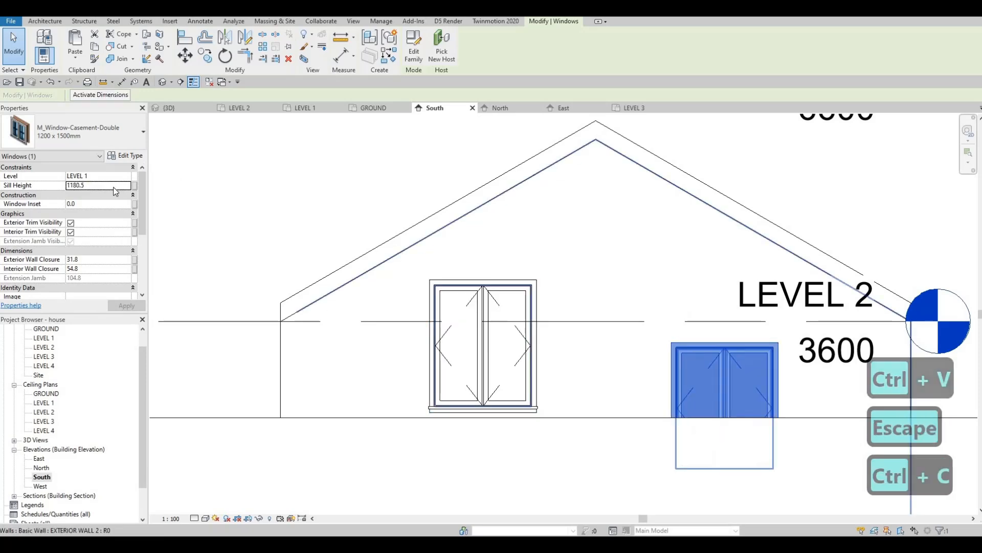
key("ctrl+v")
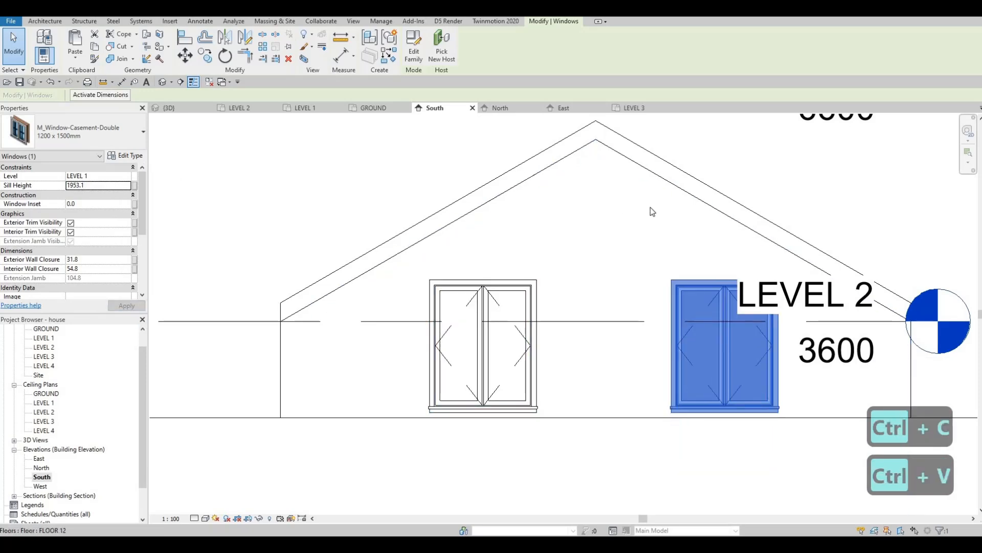
scroll(455, 158, "down", 4)
key("Escape")
key("Escape")
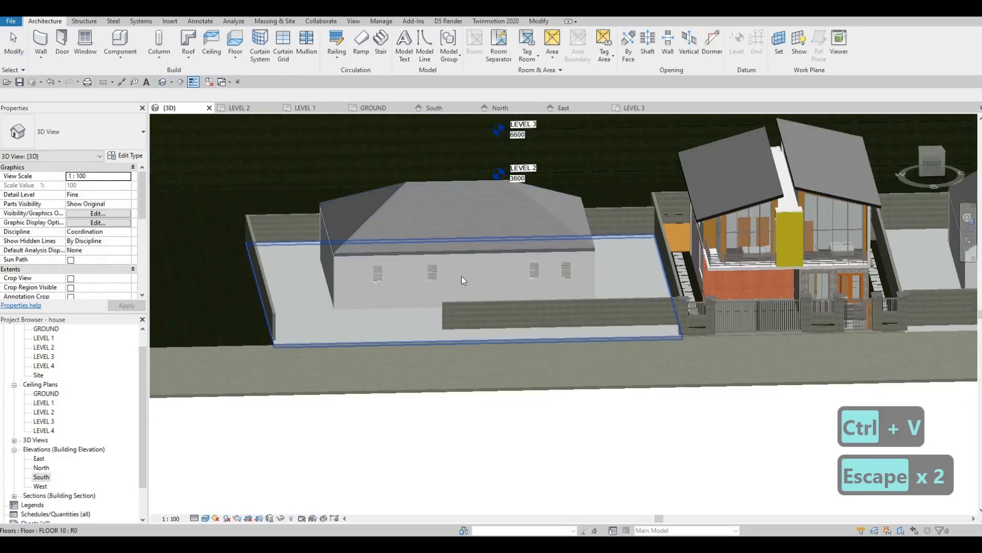
Select the eastern building's four connected walls and duplicate their type as EXTERIOR WALL 3
key("Escape")
key("Escape")
middle_click_drag(974, 271, 644, 271)
key("Tab")
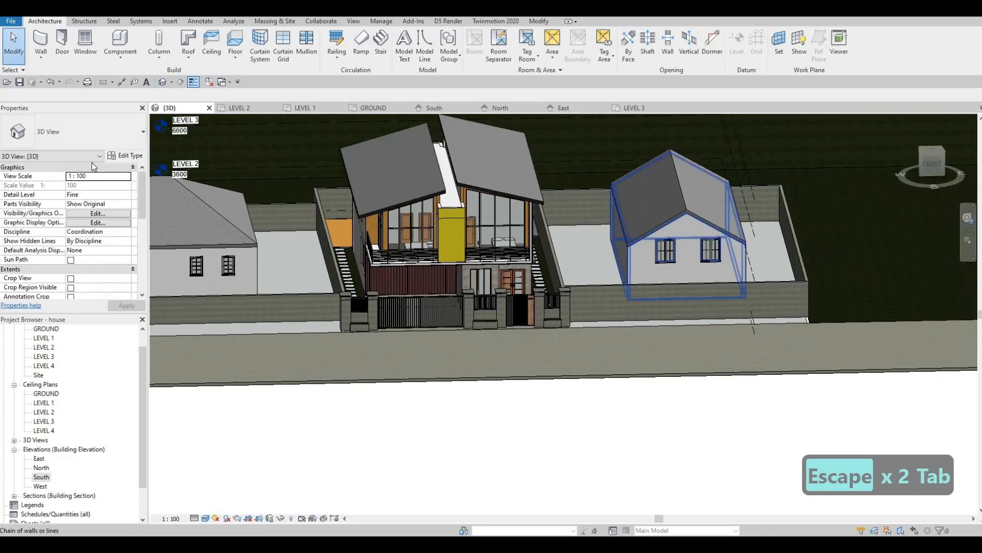
left_click(644, 271)
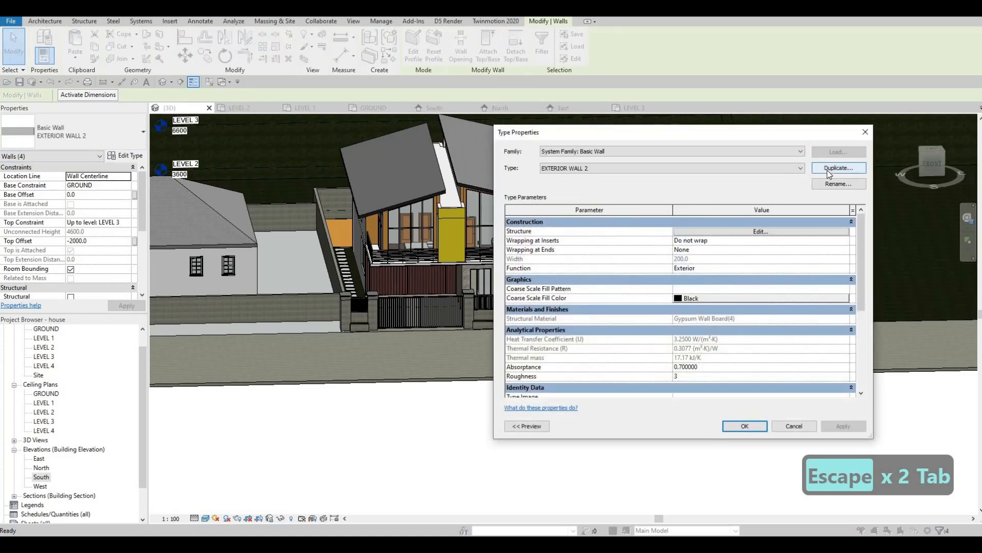
left_click(815, 172)
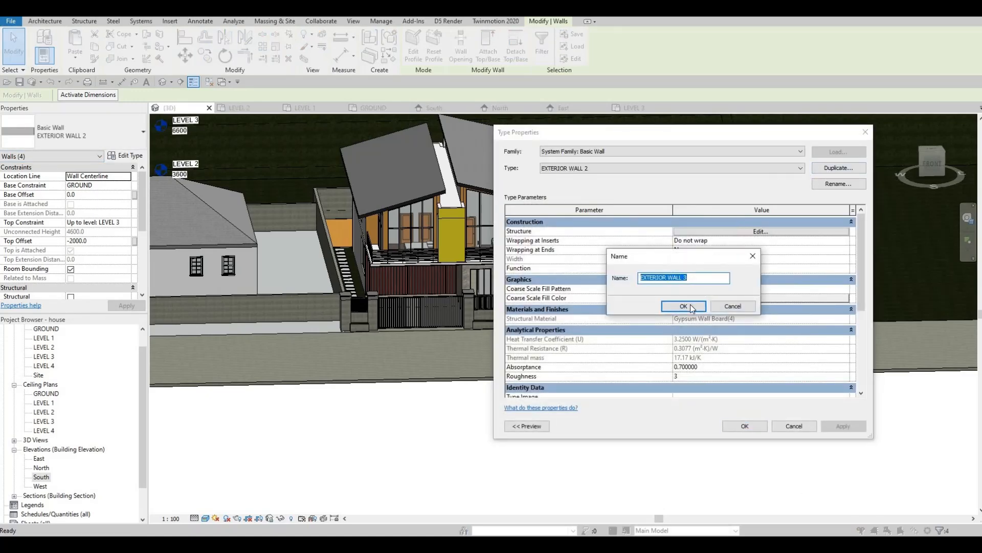
key("Return")
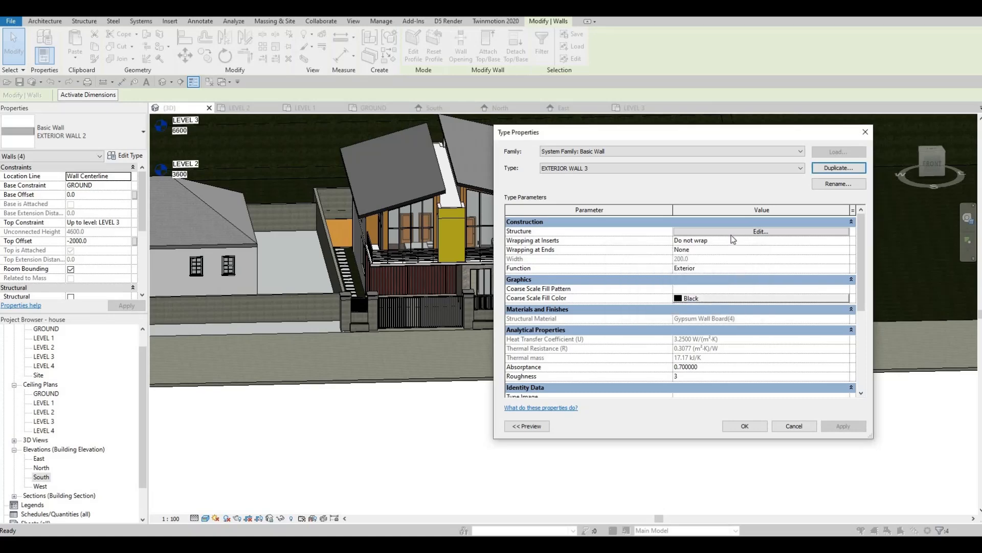
Duplicate the Gypsum Wall Board(4) material, assign the copy to EXTERIOR WALL 3's structure layer, and apply the new wall type
left_click(761, 231)
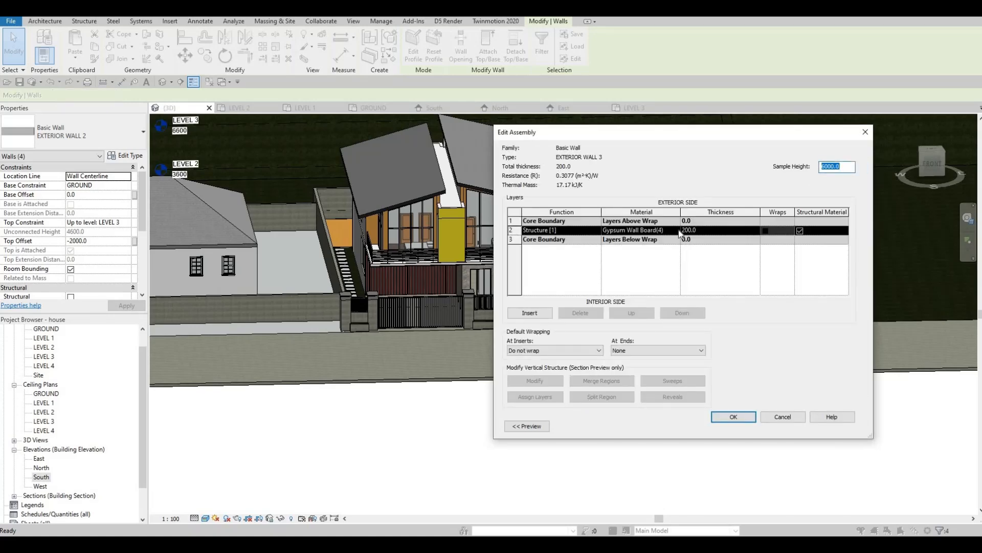
left_click(677, 231)
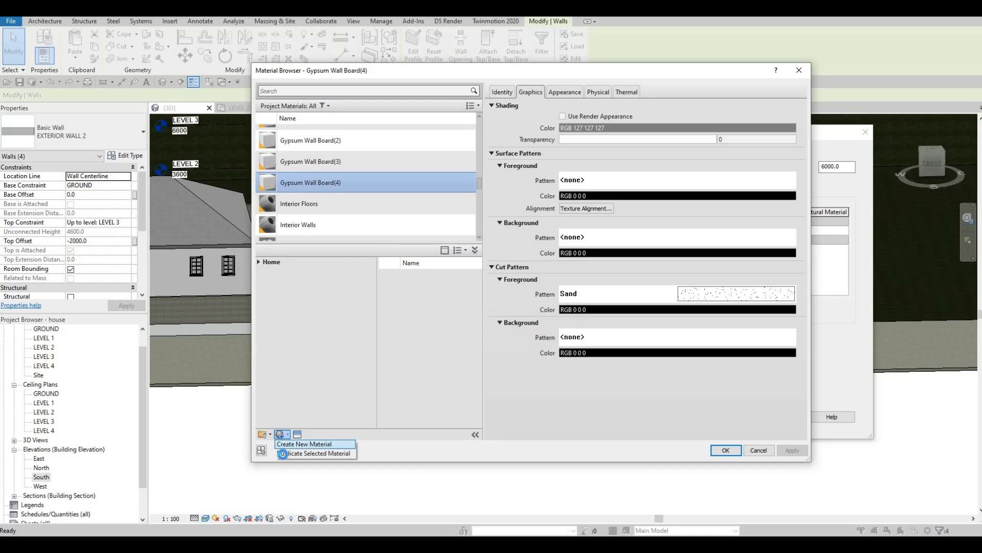
key("Return")
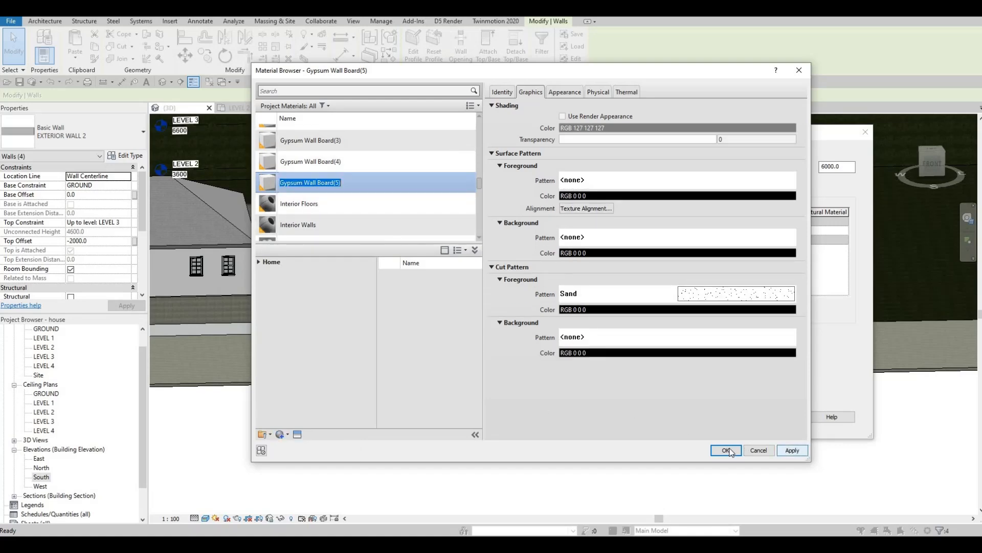
left_click(726, 450)
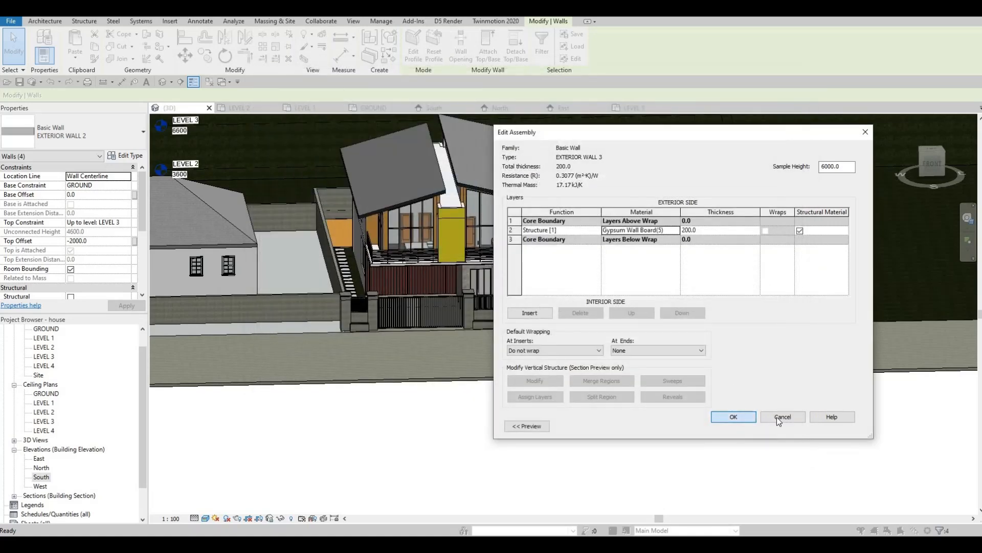
key("Return")
key("Return")
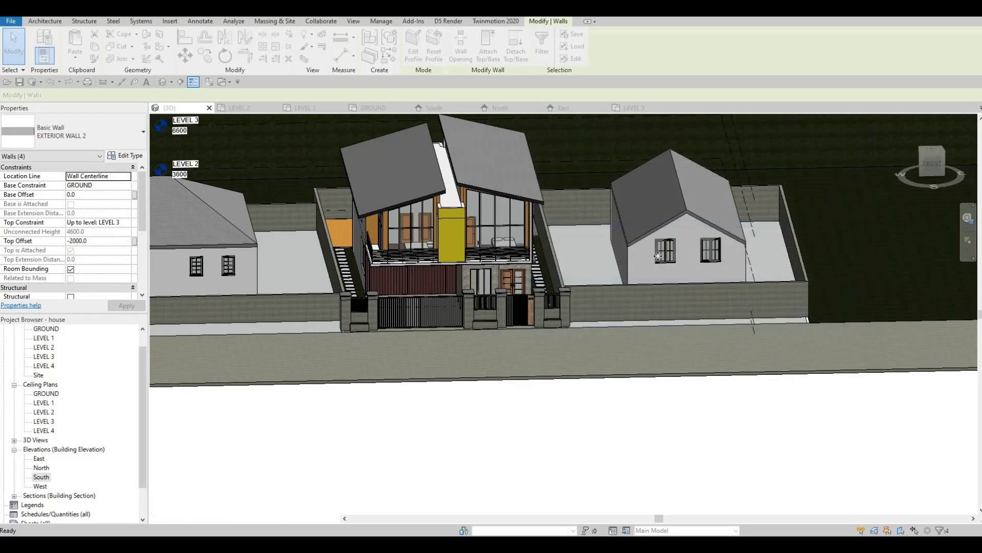
scroll(663, 255, "up", 3)
key("Escape")
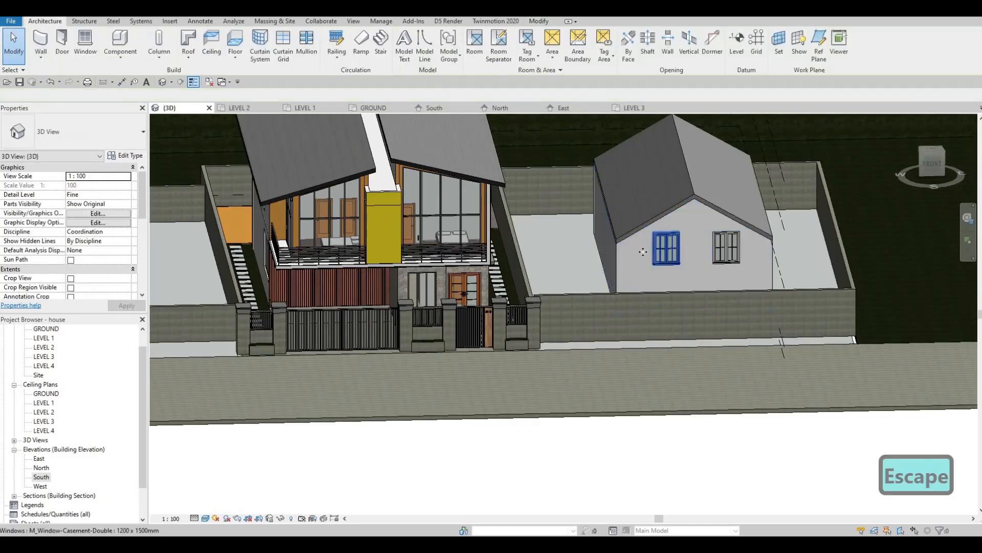
Place an M_Window-Casement-Double 1200 x 1500mm window in the eastern building's side wall facing the main house
key("c")
key("s")
scroll(595, 245, "up", 3)
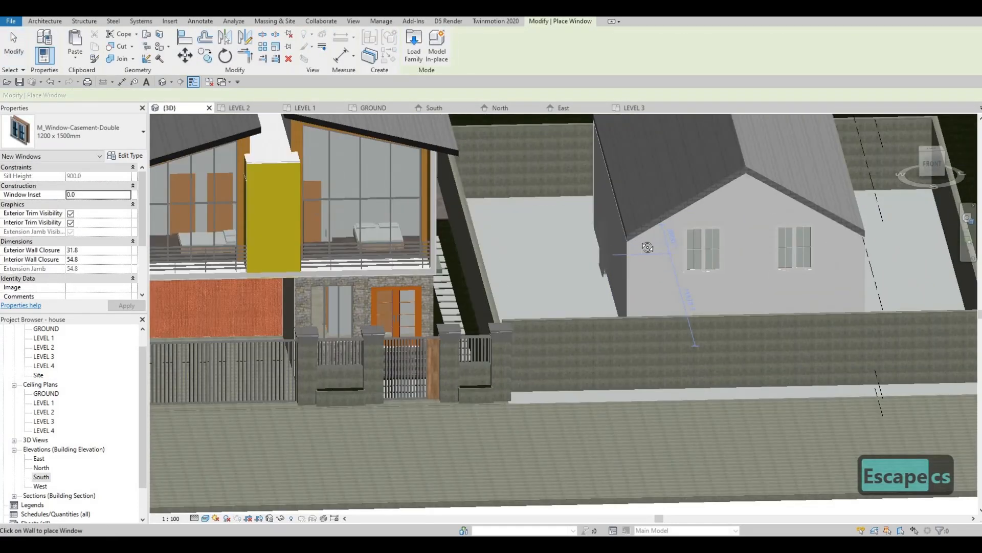
middle_click_drag(792, 248, 747, 181, "shift")
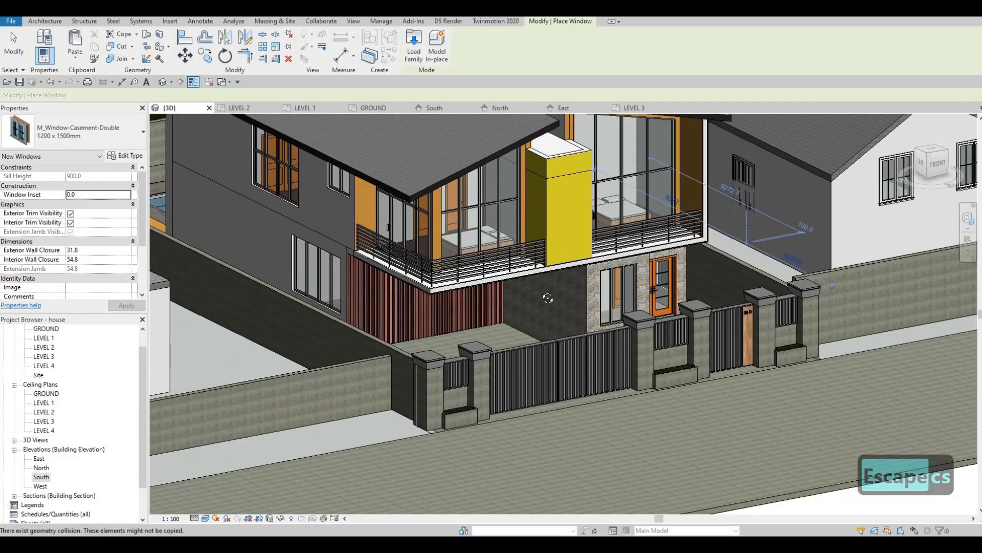
scroll(684, 245, "down", 2)
middle_click_drag(547, 290, 842, 340, "shift")
key("Escape")
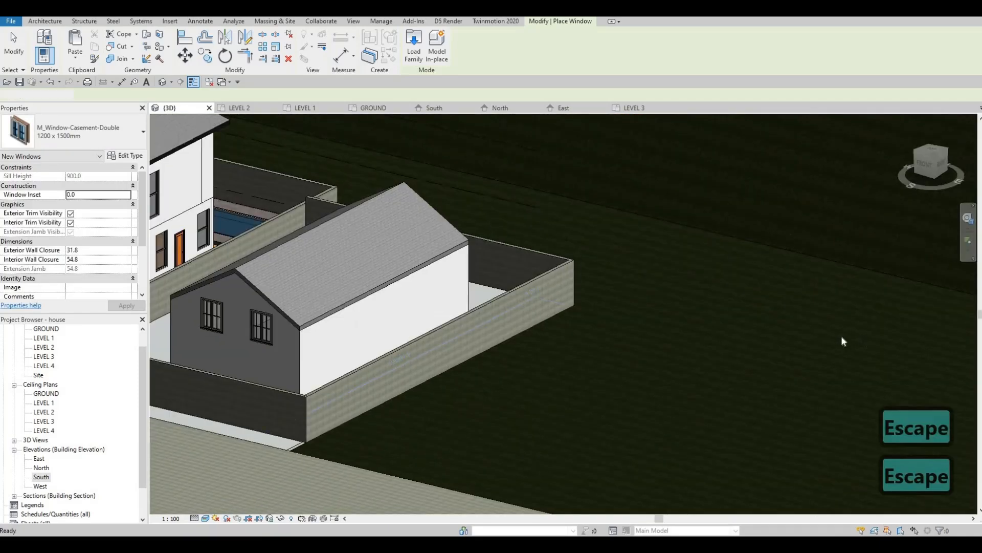
Place two M_Window-Casement-Double 1200 x 1500mm windows in the eastern building's outer side wall, away from the main house
middle_click_drag(192, 241, 470, 258)
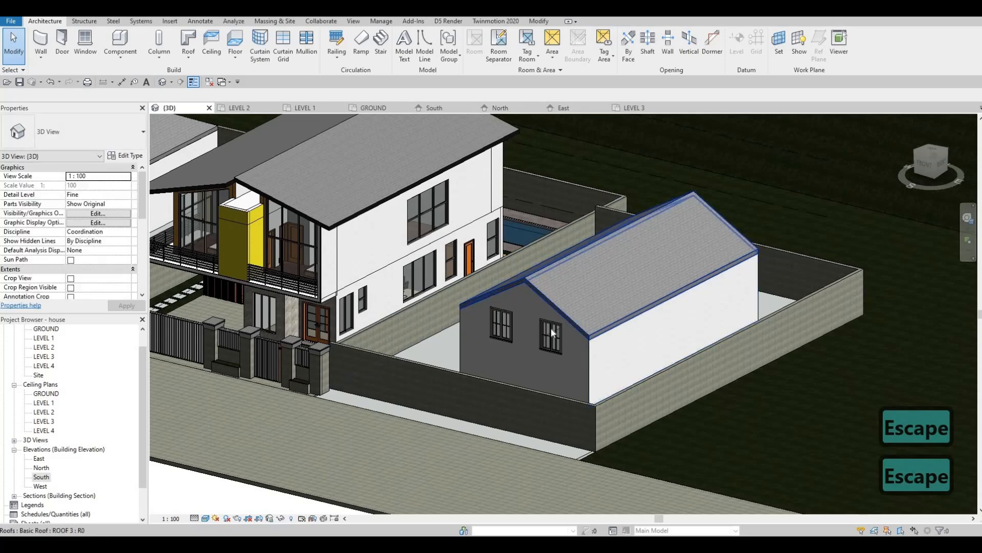
key("c")
key("s")
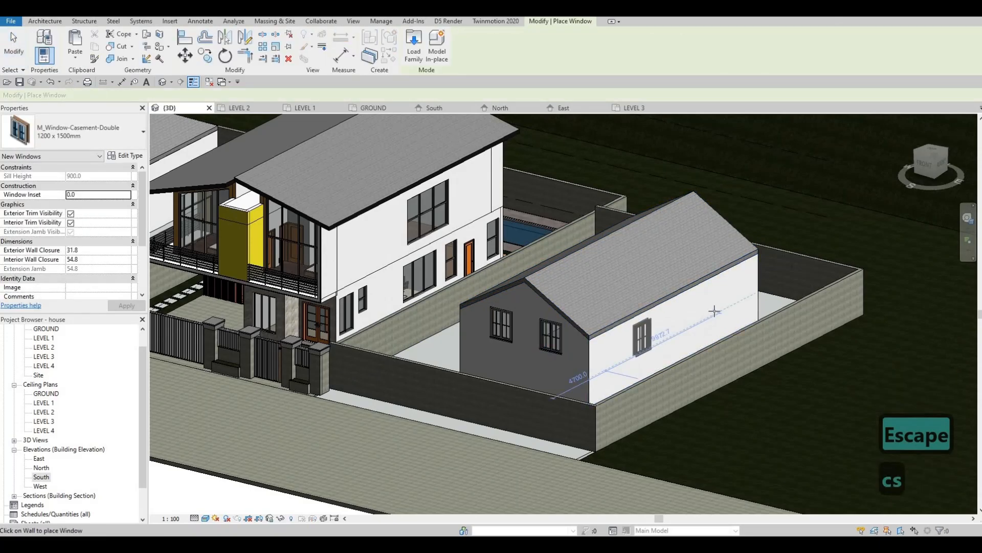
left_click(714, 311)
key("Escape")
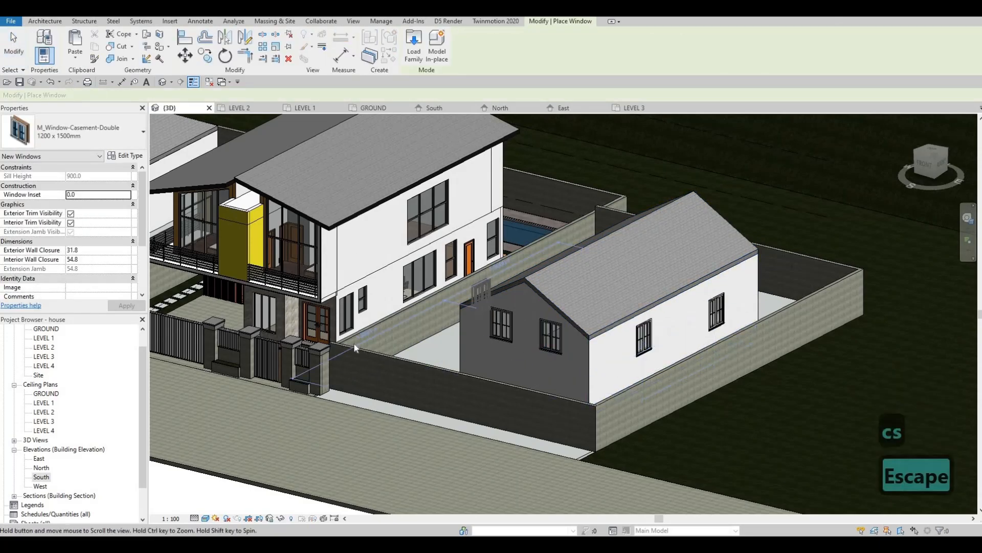
Place two M_Window-Double-Hung 750 x 1200mm windows in the western building's side wall facing the main house
middle_click_drag(356, 344, 621, 415)
scroll(620, 414, "down", 1)
key("Escape")
key("Escape")
left_click(354, 314)
key("c")
key("s")
scroll(404, 307, "up", 2)
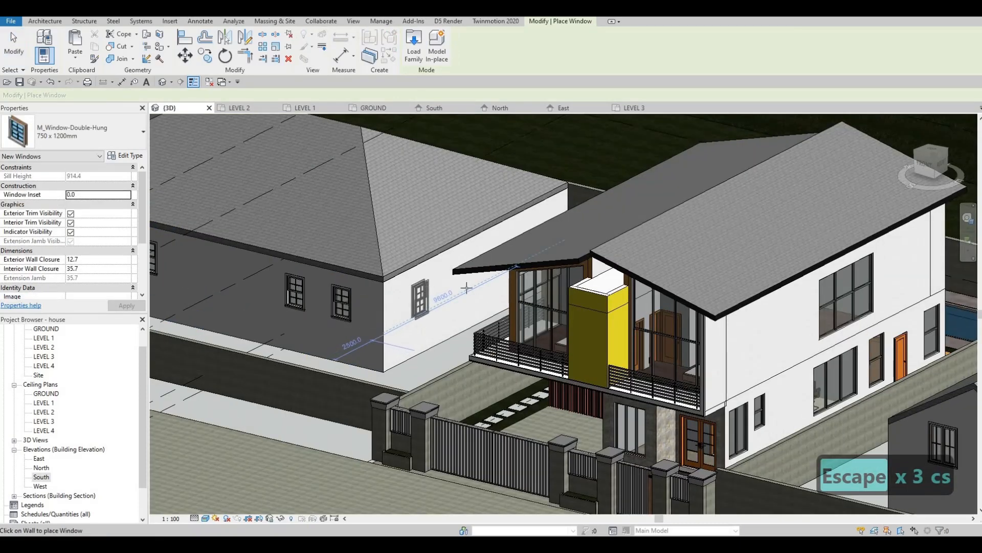
left_click(420, 299)
middle_click_drag(465, 295, 489, 265, "shift")
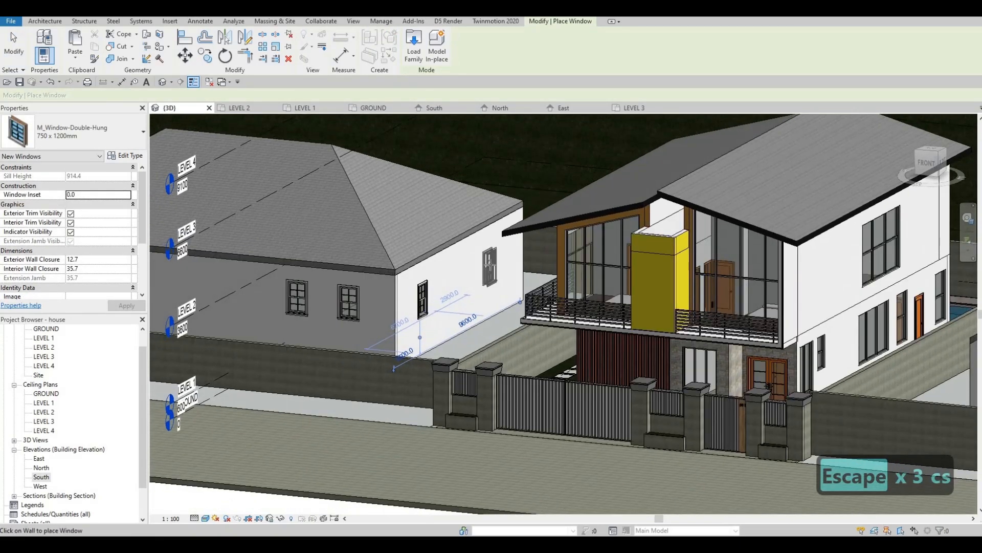
key("Escape")
key("Escape")
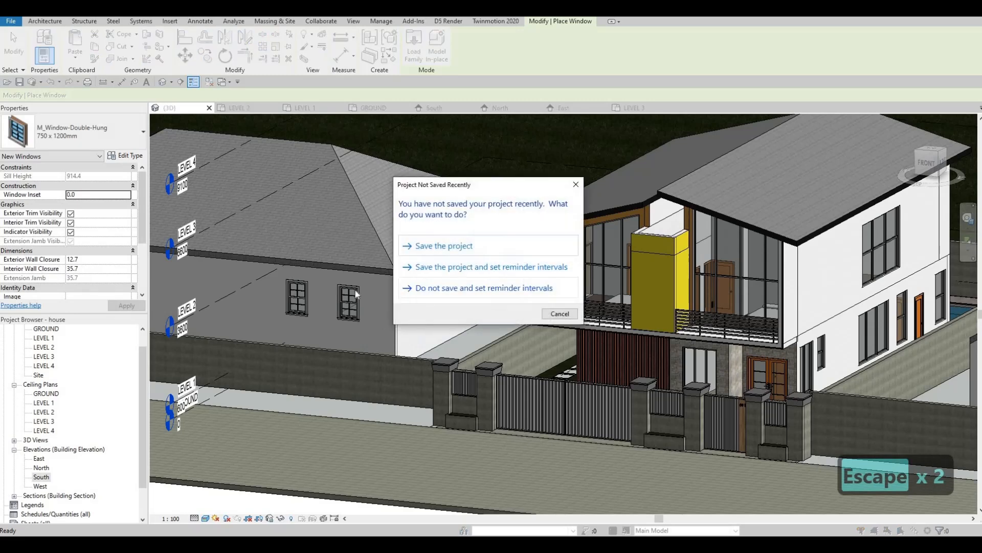
Set the sill height of the western building's side-wall window nearest the street to 1953.1
key("Escape")
key("Escape")
left_click(349, 303)
left_click(92, 187)
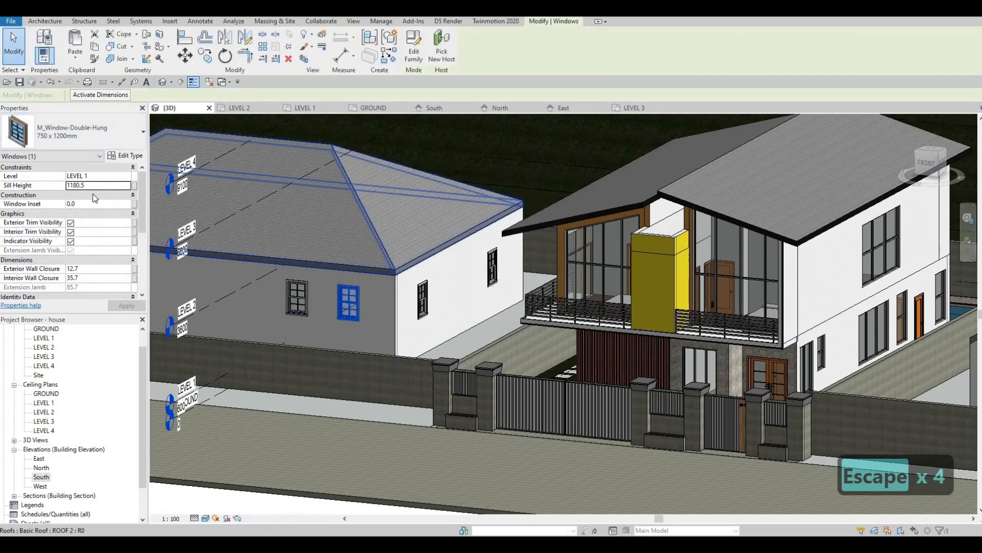
key("ctrl+c")
left_click(420, 295)
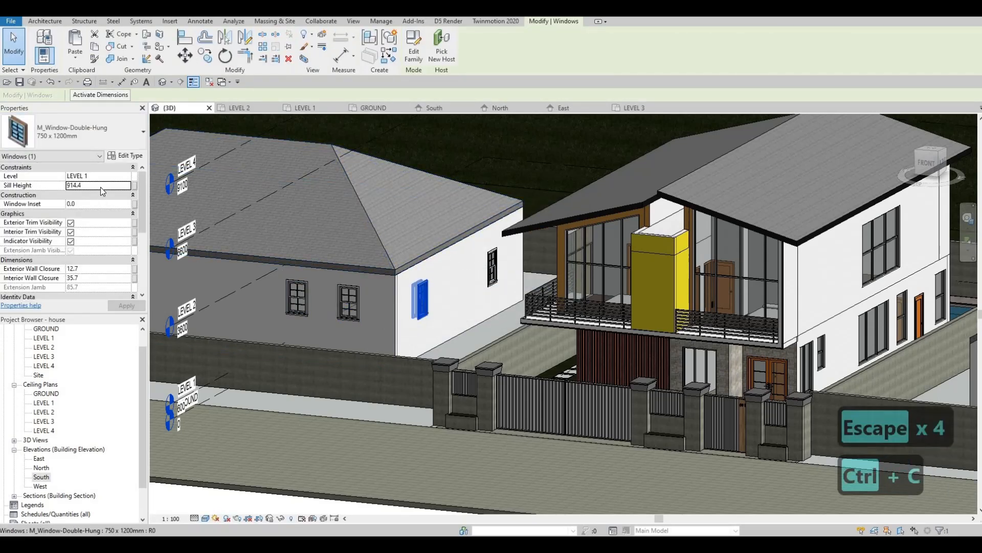
key("ctrl+v")
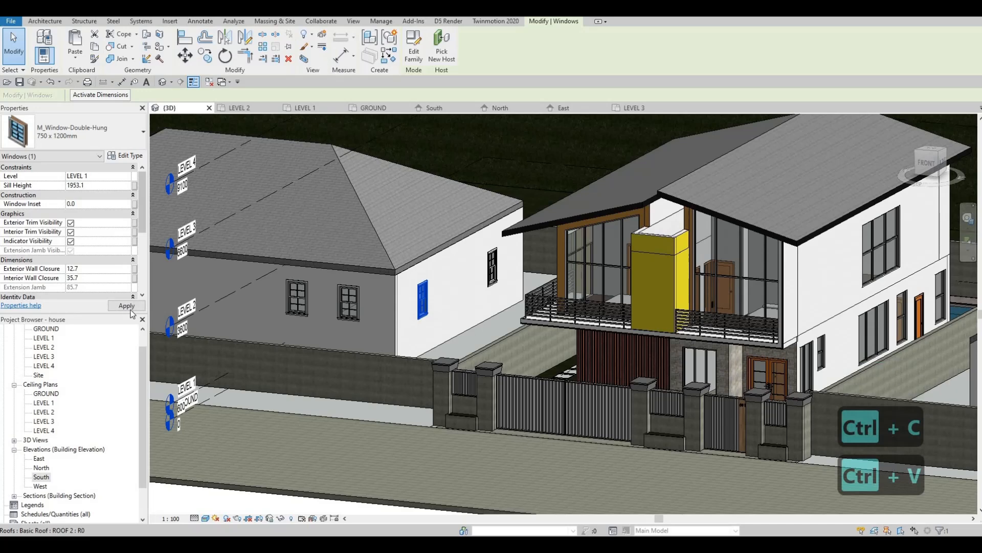
left_click(131, 310)
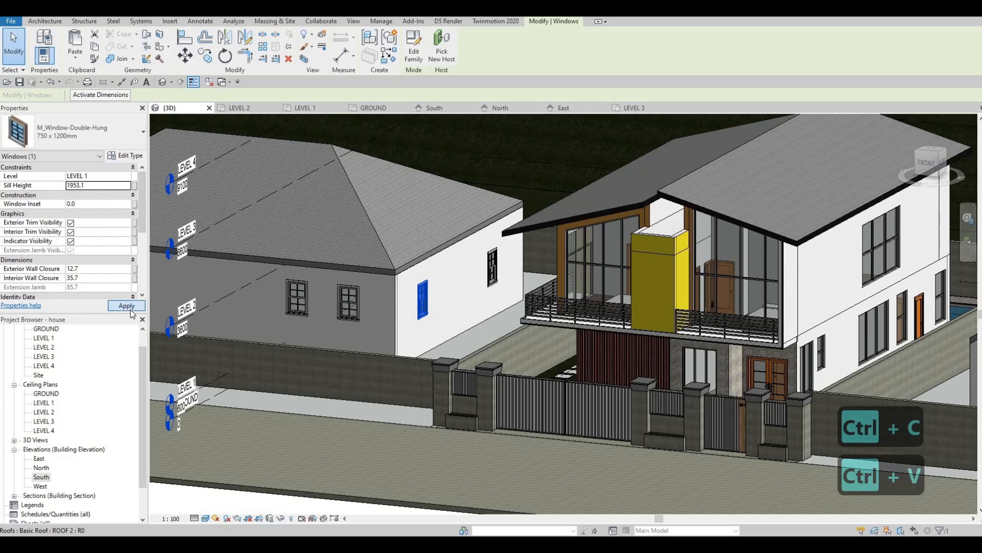
Copy the 1180.5 sill height from the western building's front window to the side-wall window nearest the street
left_click(360, 299)
left_click(101, 186)
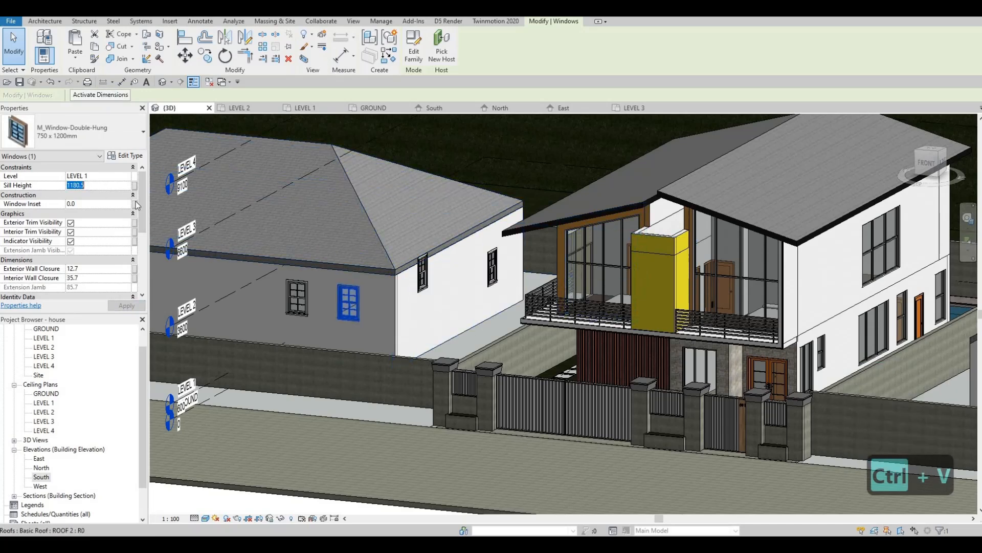
key("ctrl+c")
key("Escape")
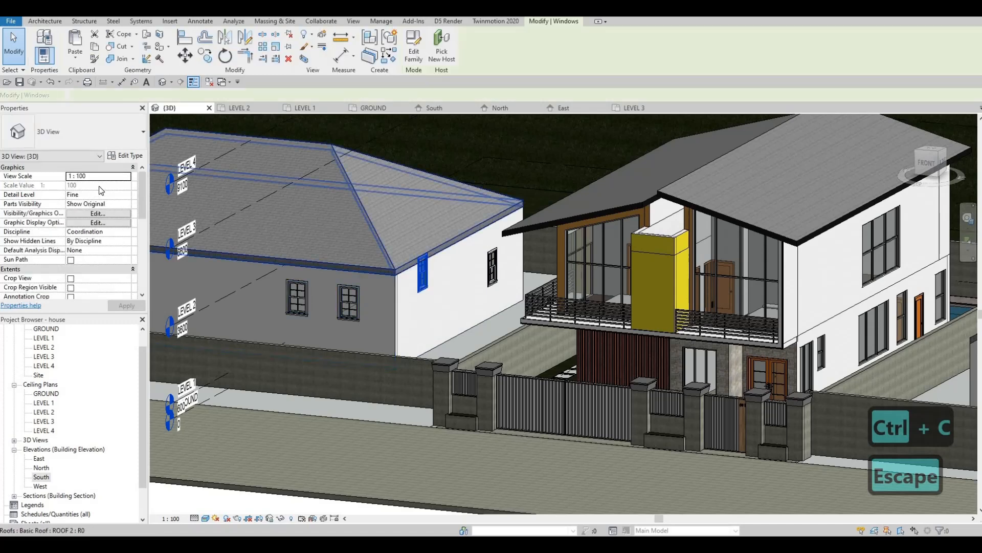
left_click(423, 271)
left_click(97, 185)
key("ctrl+v")
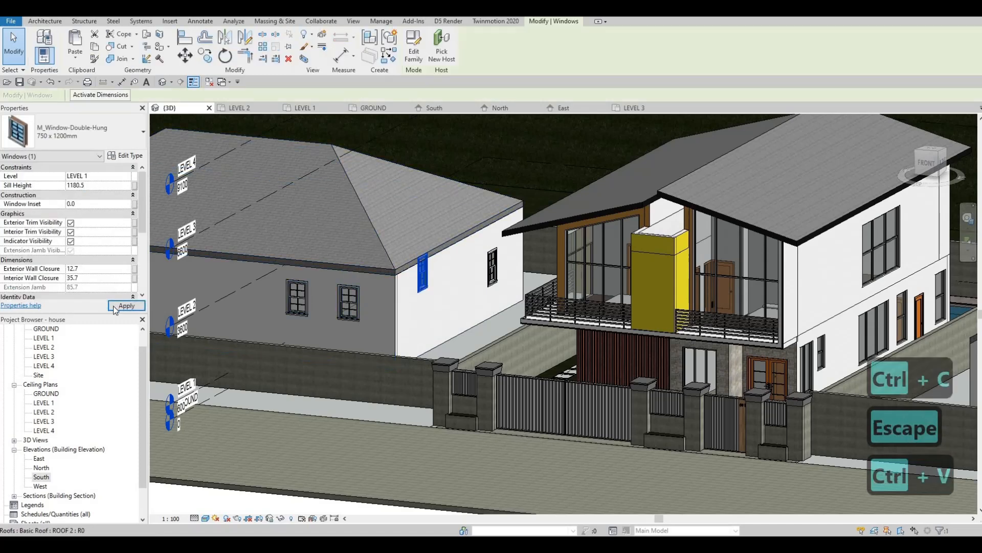
left_click(115, 309)
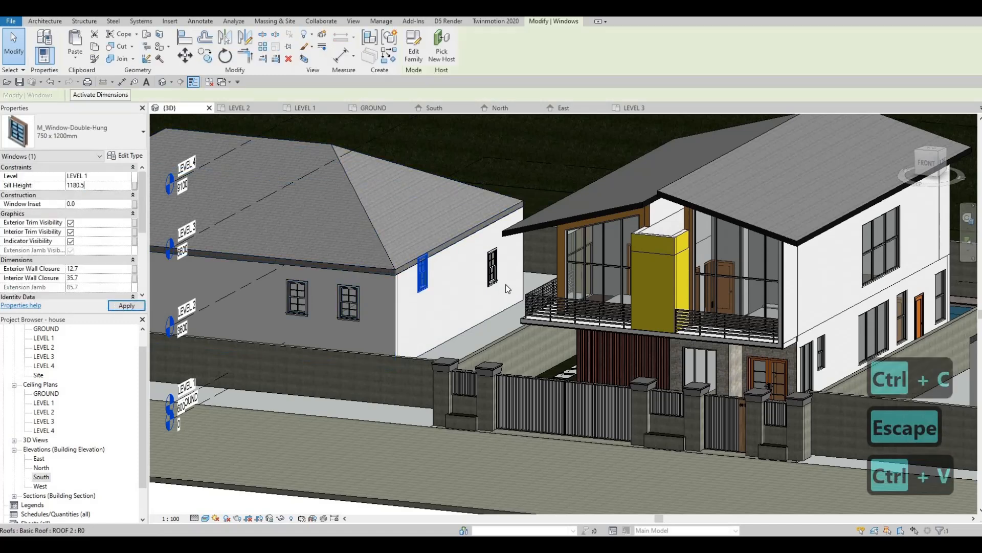
Set the sill height of the western building's rear side-wall window facing the main house to 1180.5
left_click(104, 185)
key("ctrl+v")
left_click(117, 306)
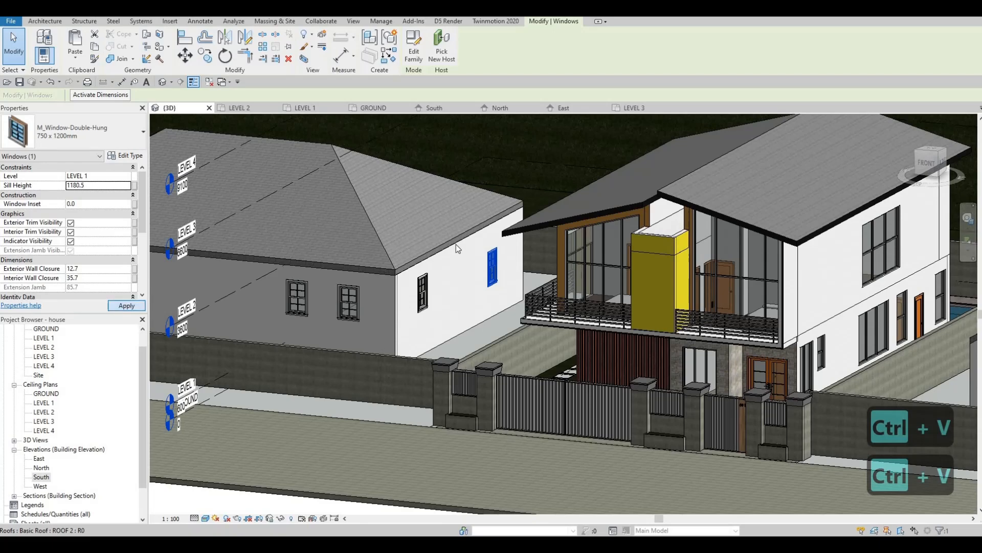
key("Escape")
key("Escape")
middle_click_drag(533, 262, 741, 282, "shift")
middle_click_drag(617, 293, 593, 284)
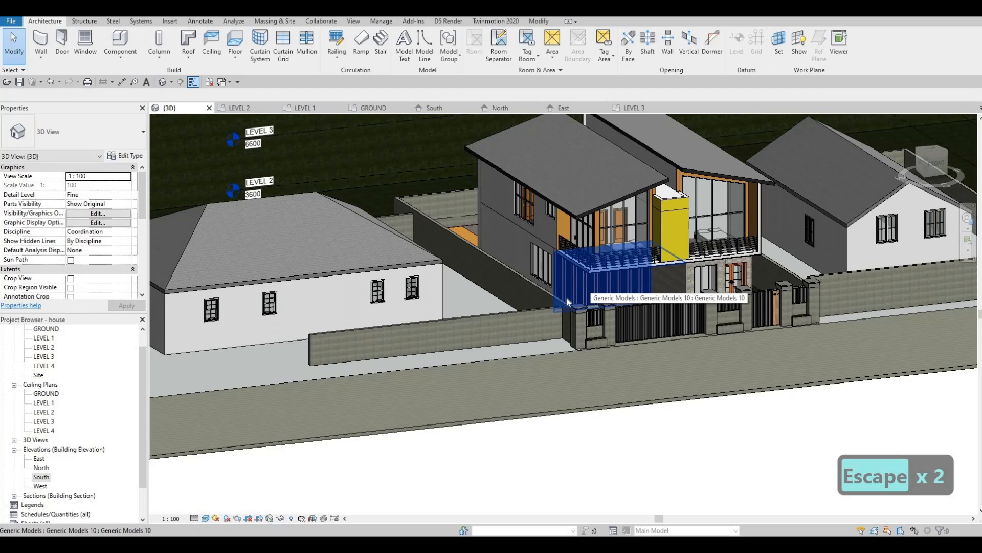
mouse_move(557, 329)
middle_mouse_down("shift")
mouse_move(508, 319)
mouse_move(547, 308)
mouse_move(556, 325)
mouse_move(548, 321)
middle_mouse_up("shift")
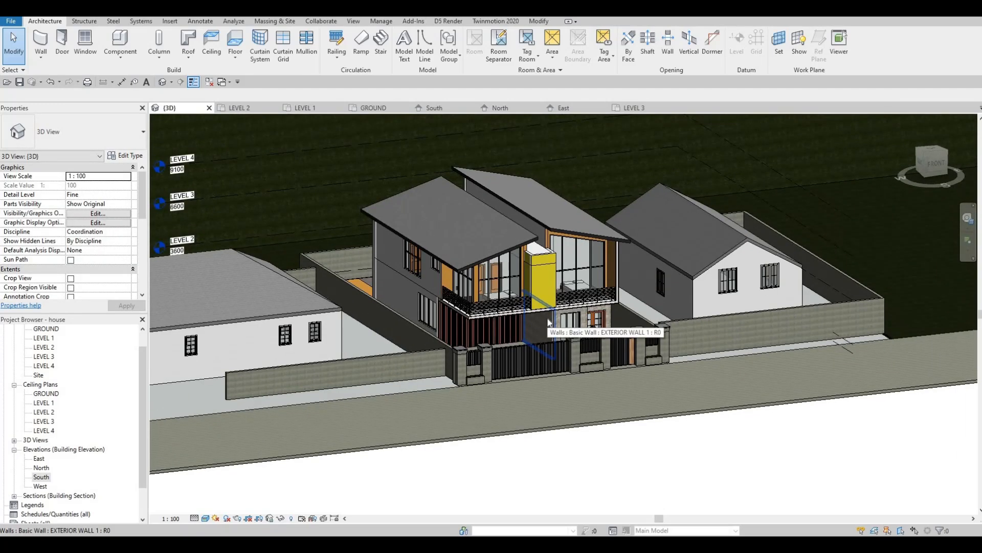